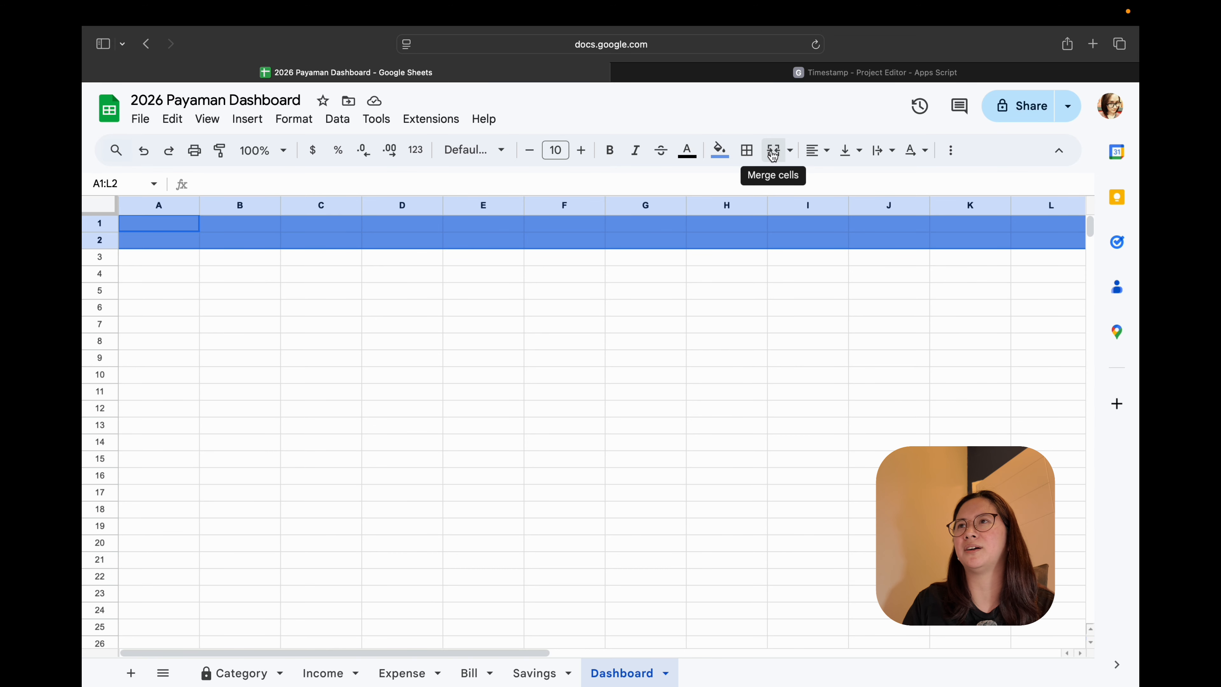
- Merge cells C1:L2 in the blue header band into a single cell
{"action": "left_click", "coordinate": [373, 310]}
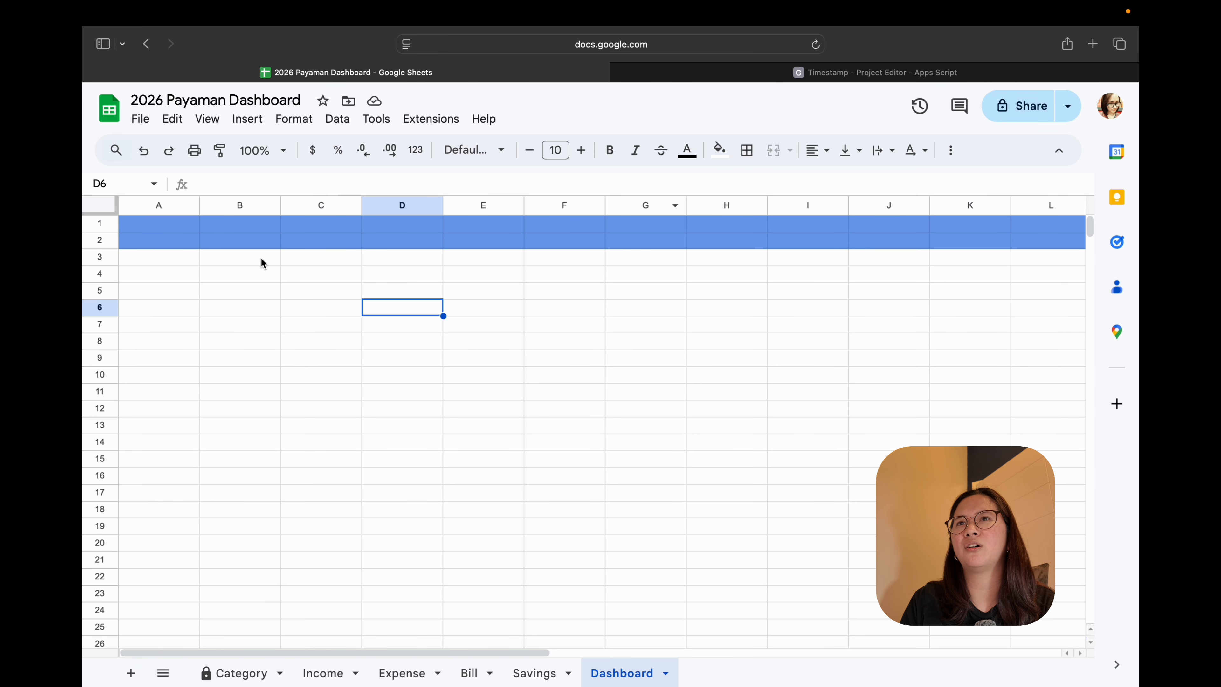
{"action": "left_click_drag", "start_coordinate": [295, 226], "coordinate": [1087, 251]}
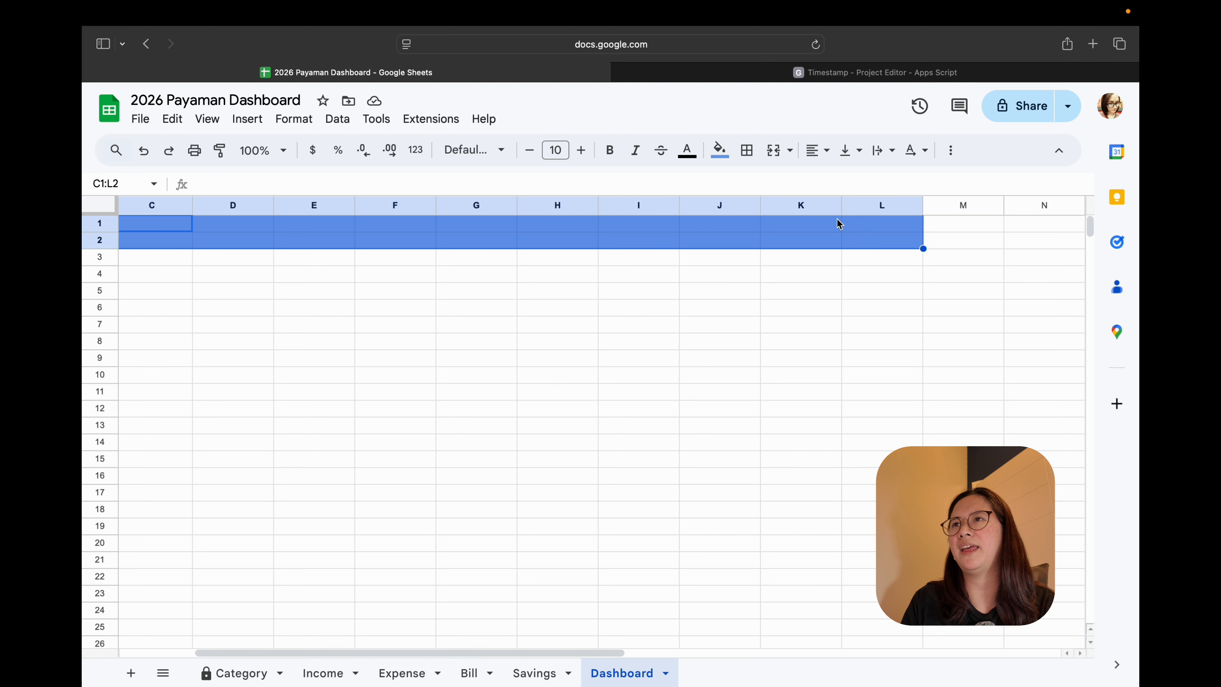
{"action": "left_click_drag", "start_coordinate": [601, 653], "coordinate": [490, 651]}
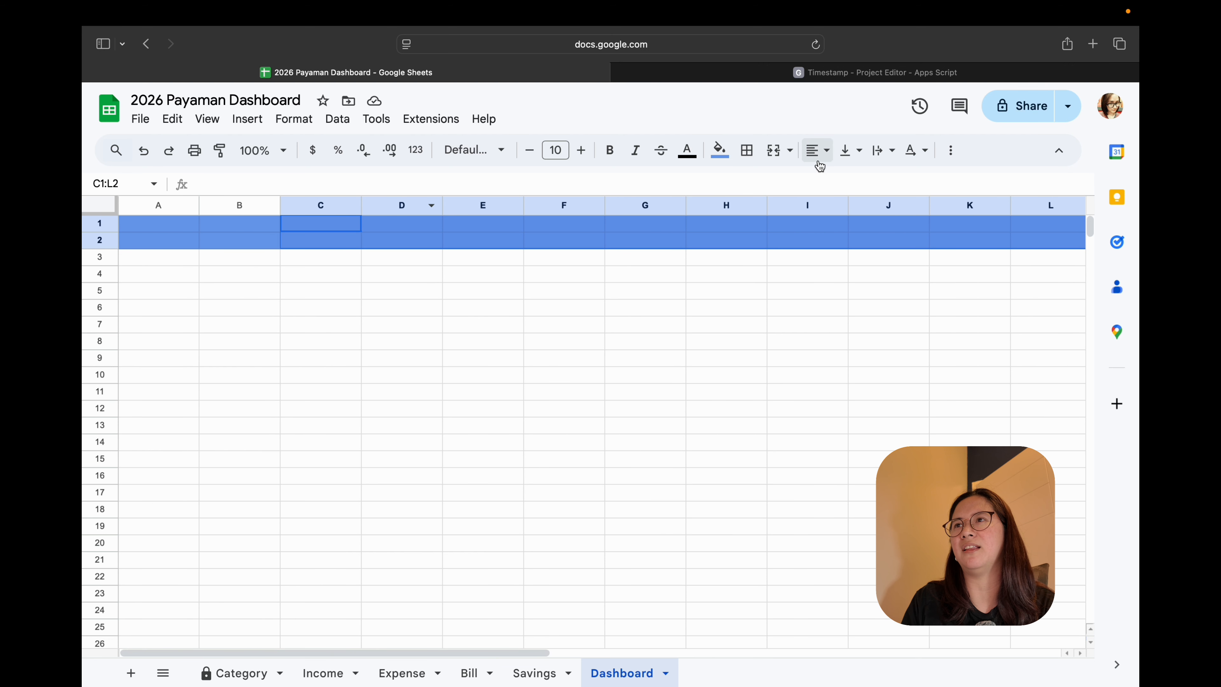
{"action": "left_click", "coordinate": [769, 153]}
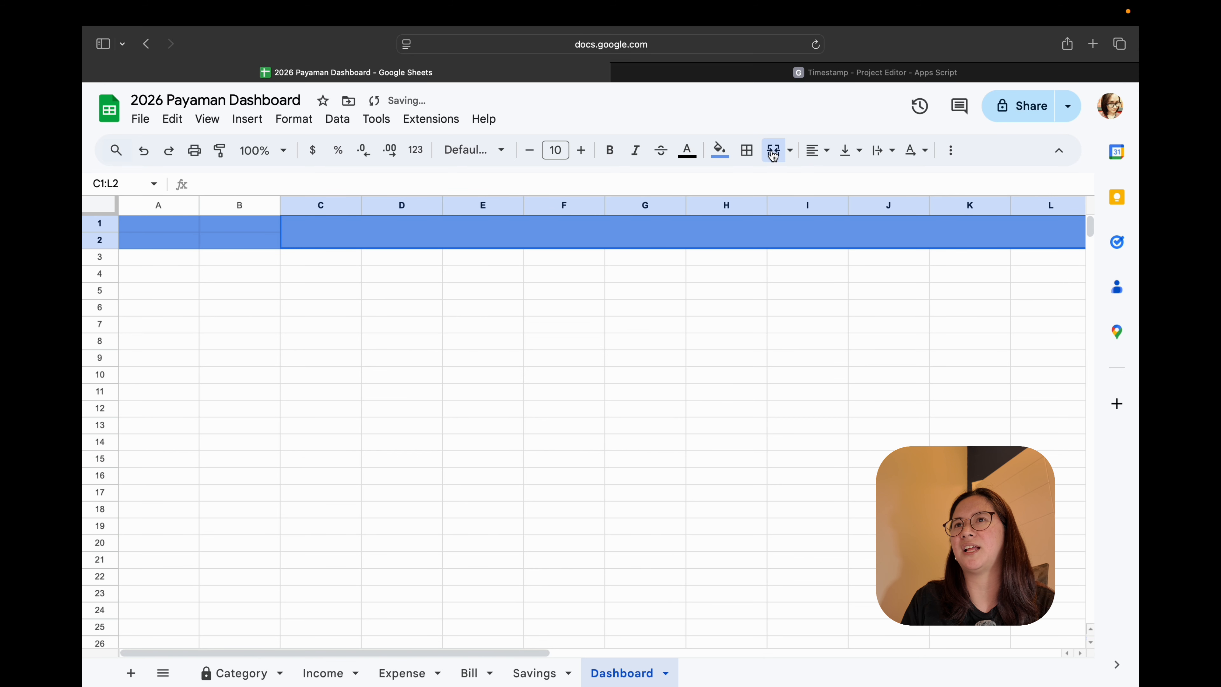
{"action": "left_click", "coordinate": [475, 360]}
- Merge cells A1:B2 at the start of the blue header band
{"action": "left_click_drag", "start_coordinate": [171, 229], "coordinate": [219, 250]}
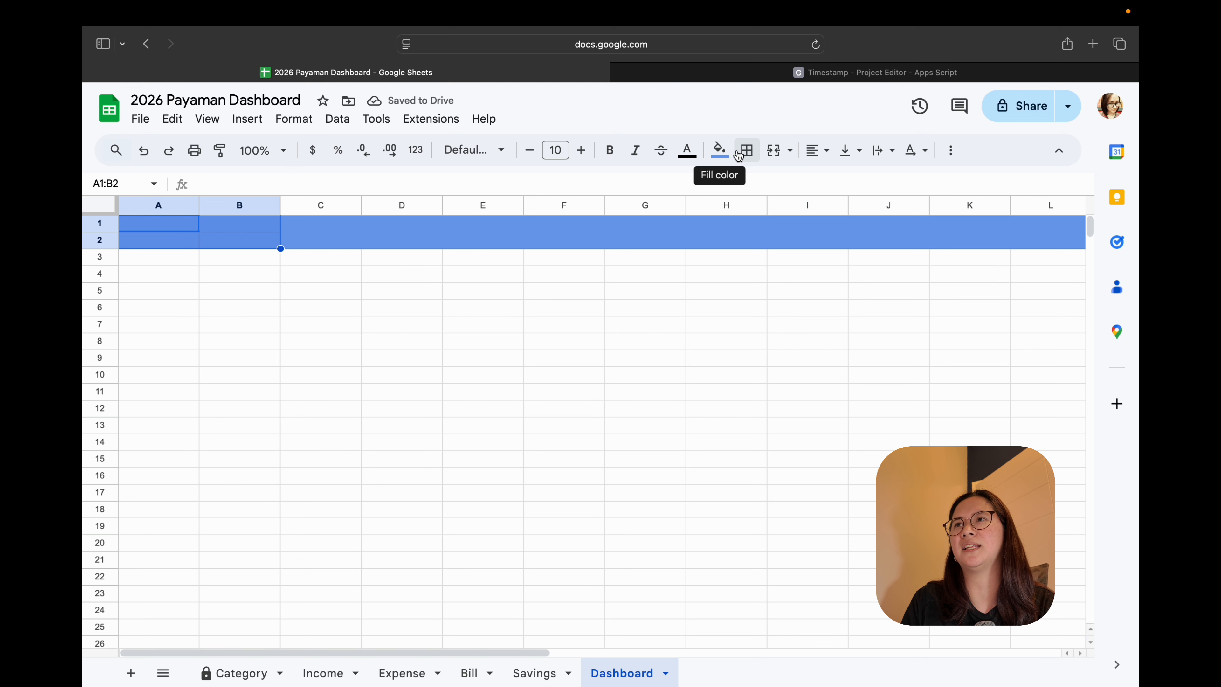
{"action": "left_click", "coordinate": [779, 154]}
{"action": "left_click", "coordinate": [434, 276]}
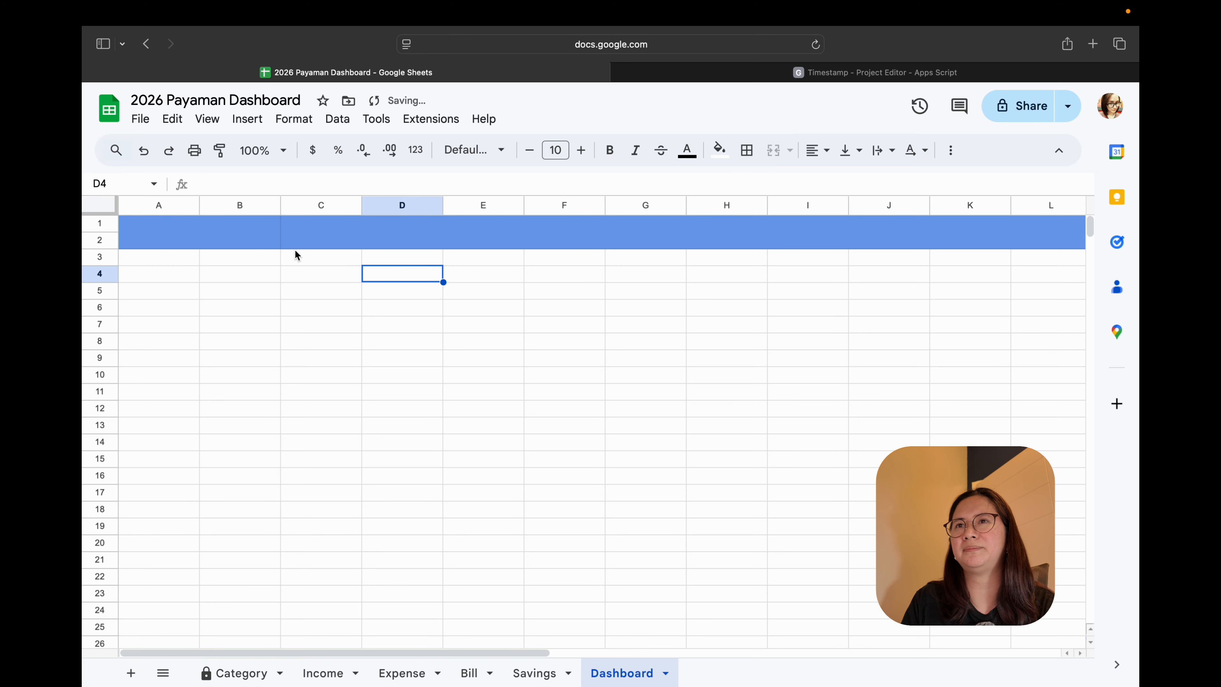
{"action": "left_click", "coordinate": [247, 243]}
{"action": "left_click", "coordinate": [394, 241]}
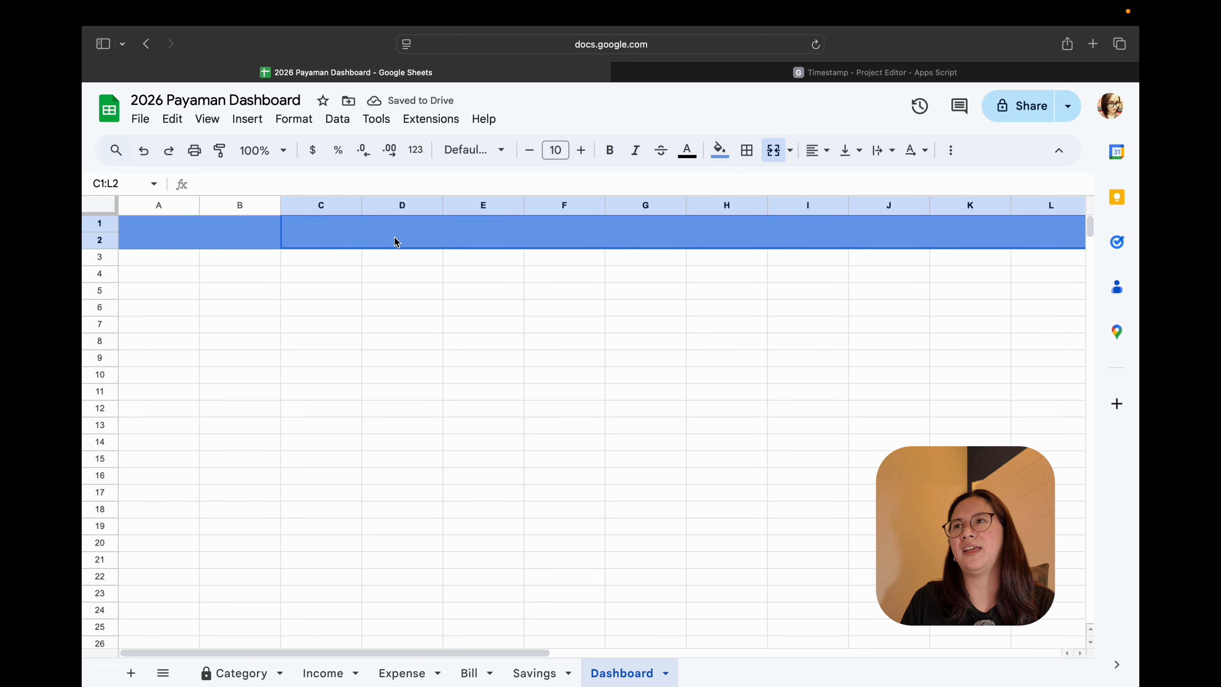
{"action": "left_click", "coordinate": [397, 294]}
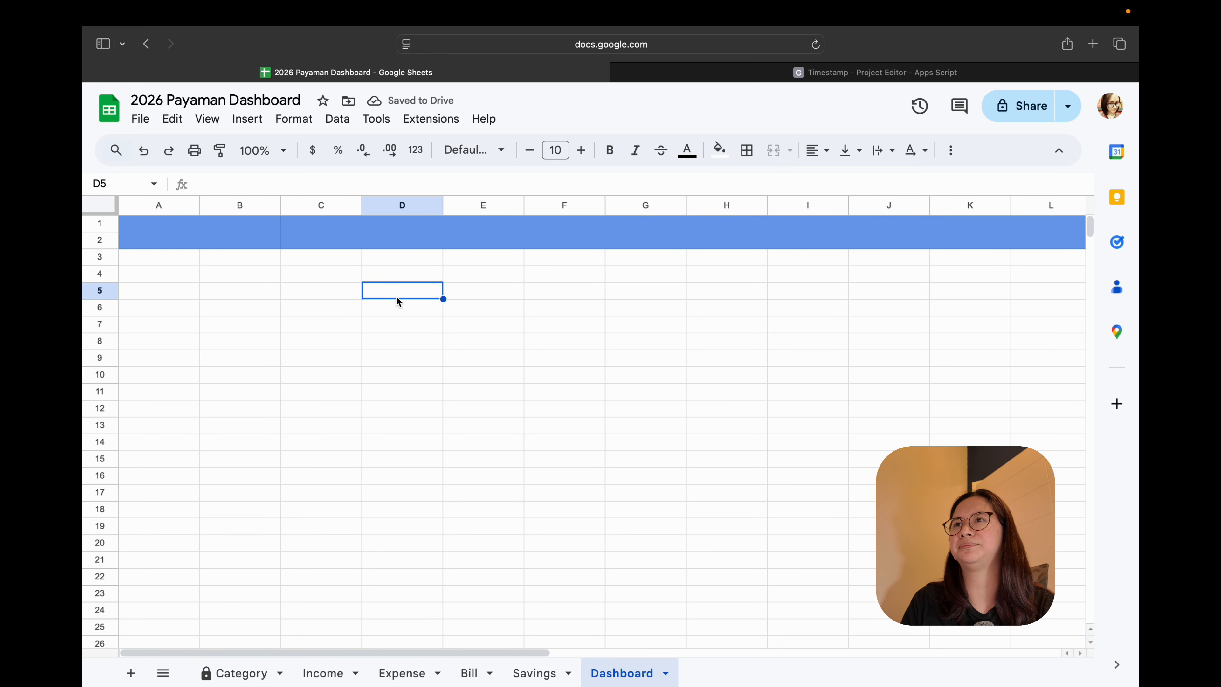
- Enter the title "2026 Monthly Personal Budget" in the merged header cell C1:L2
{"action": "left_click", "coordinate": [513, 230]}
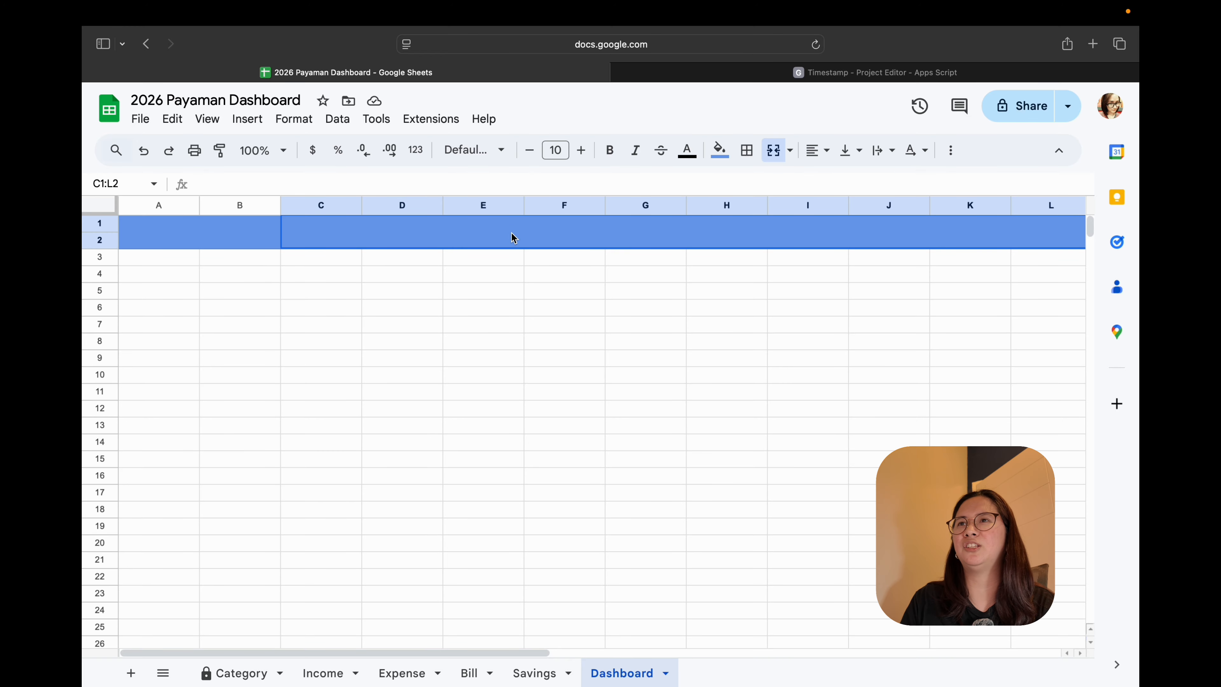
{"action": "left_click", "coordinate": [391, 182]}
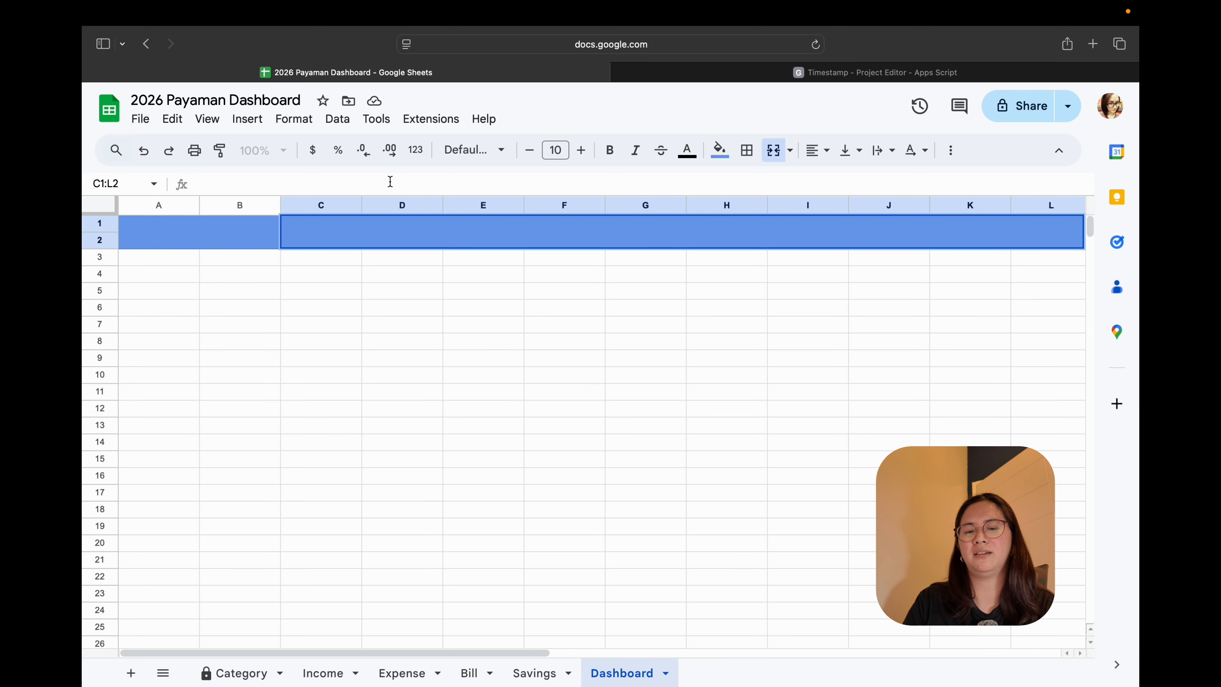
{"action": "type", "text": "202"}
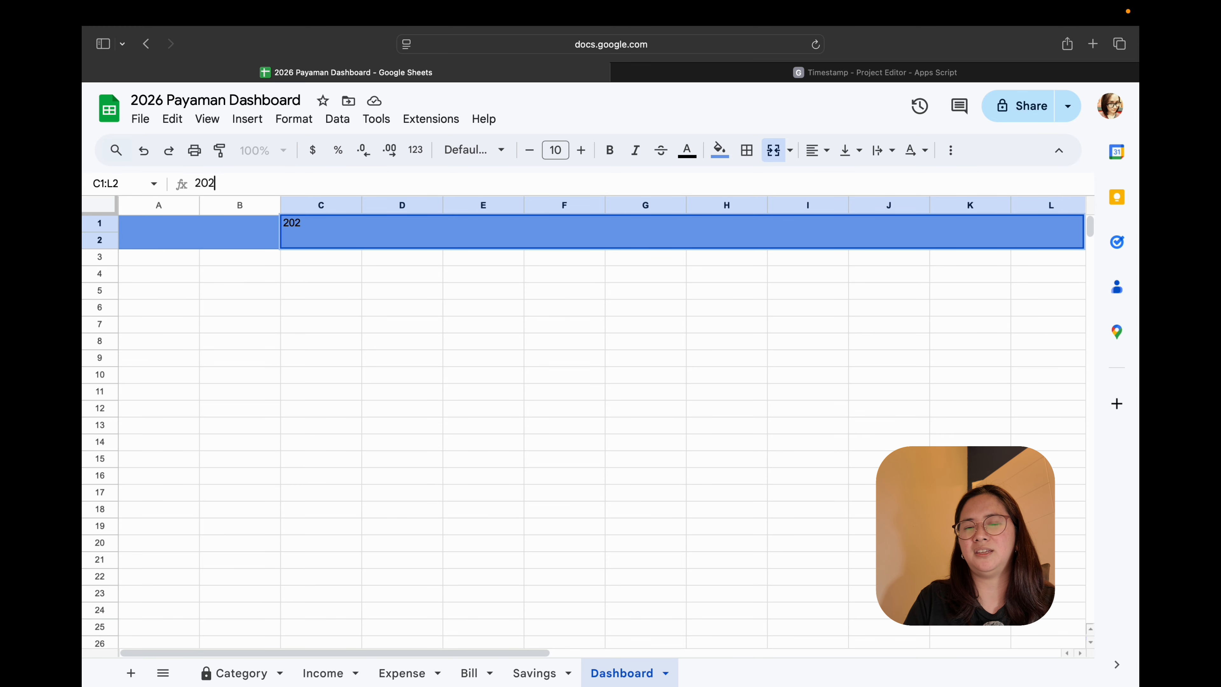
{"action": "type", "text": "06"}
{"action": "key", "text": "Return"}
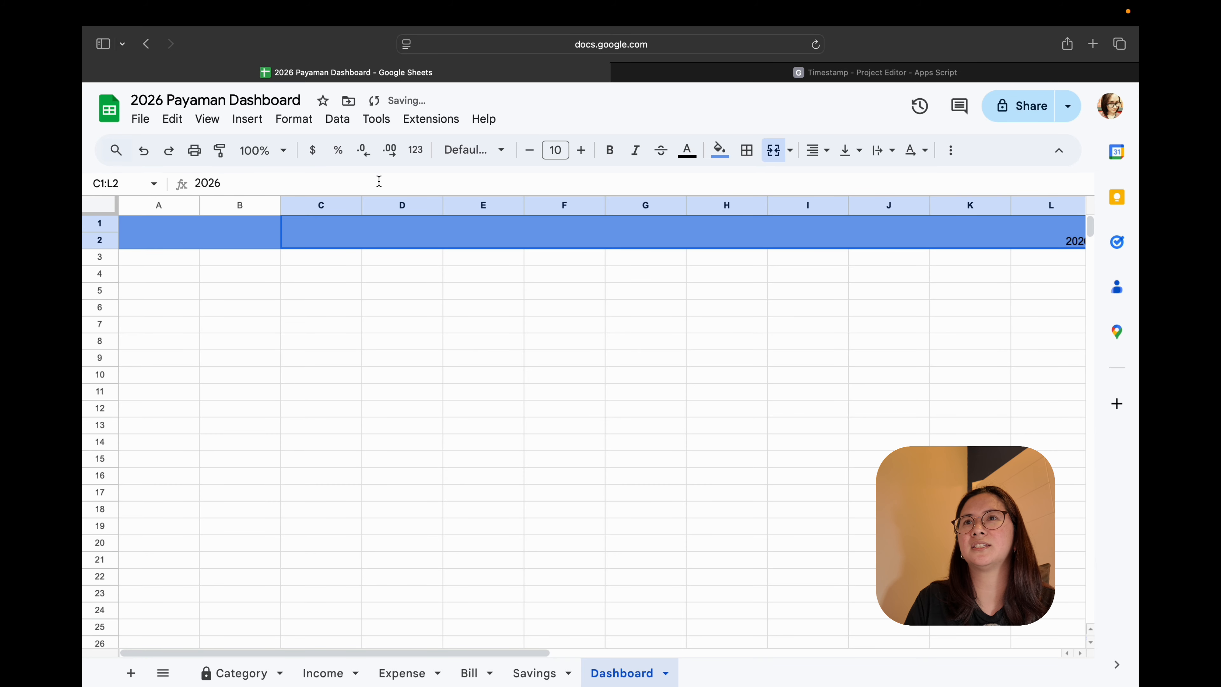
{"action": "left_click", "coordinate": [347, 184]}
{"action": "type", "text": "Mon"}
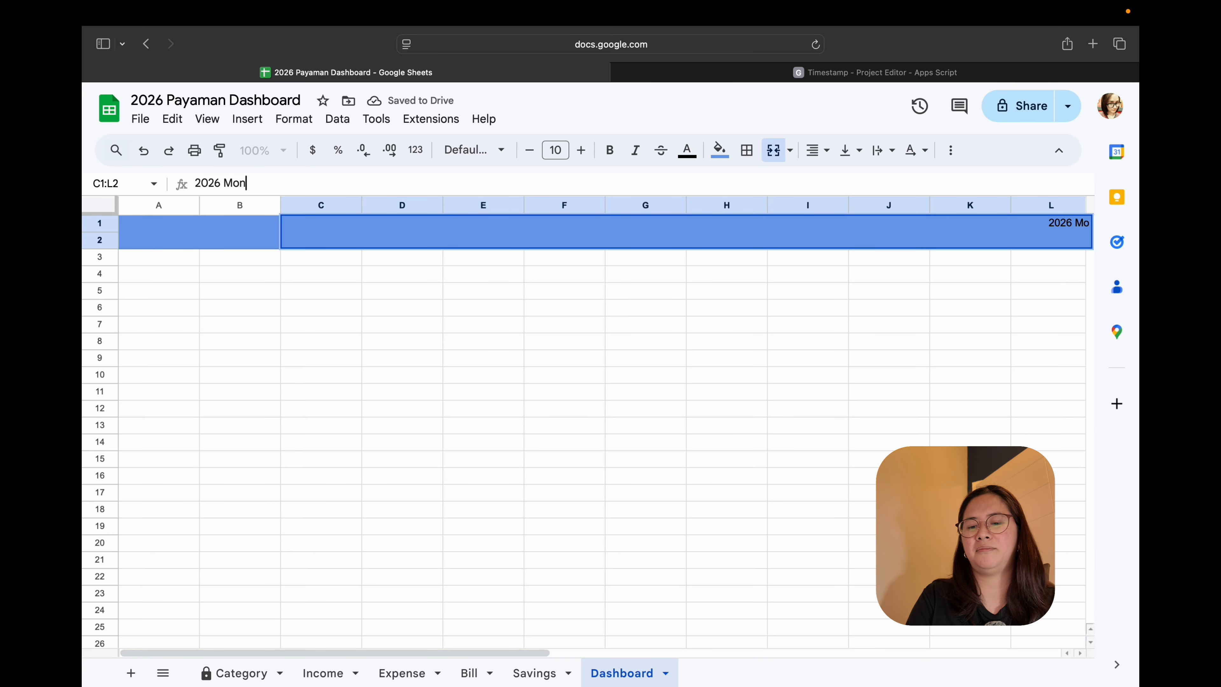
{"action": "type", "text": "th"}
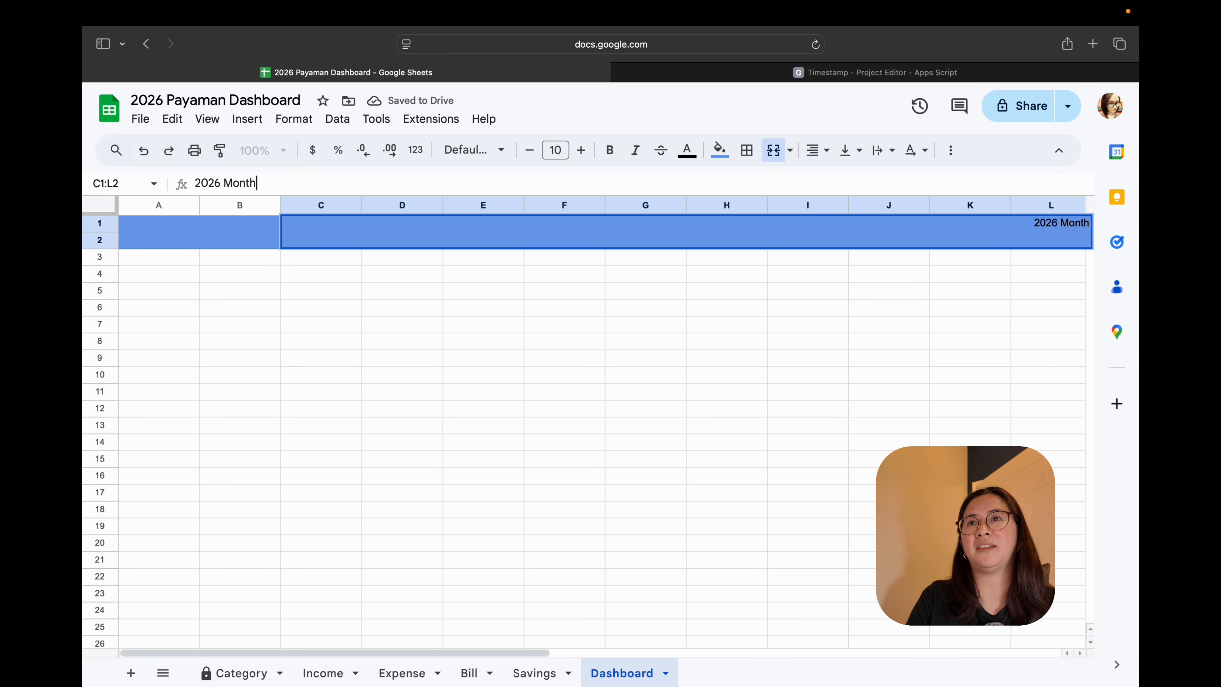
{"action": "type", "text": "ly "}
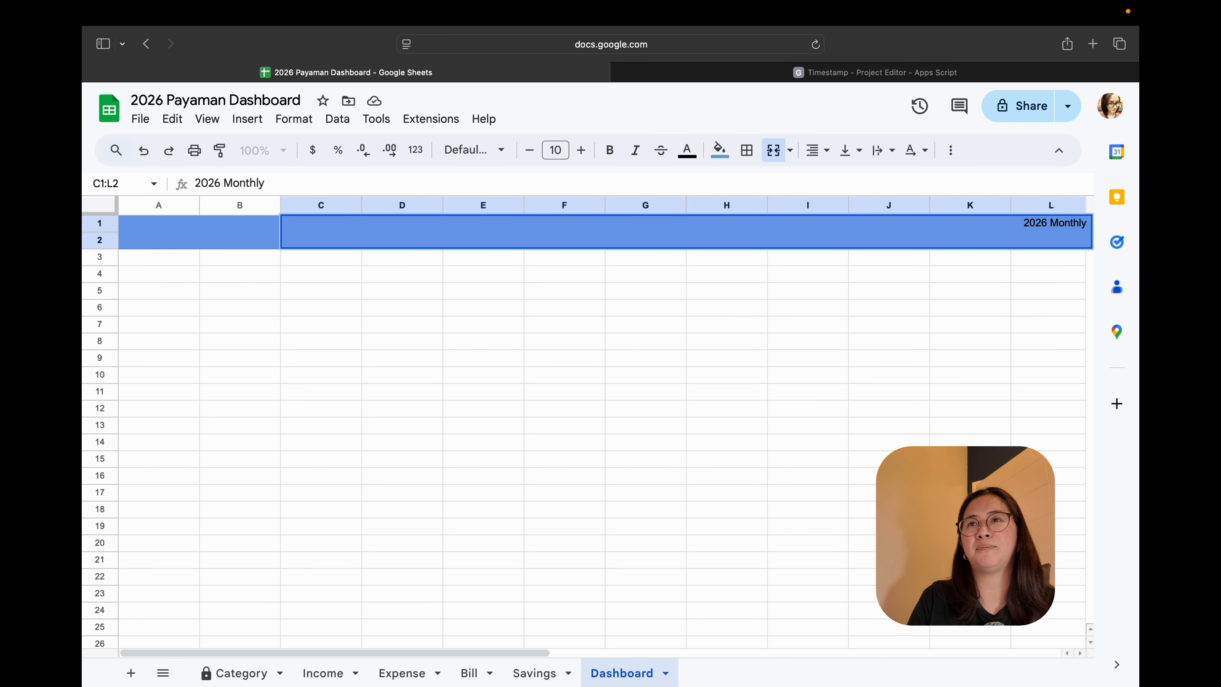
{"action": "type", "text": "P"}
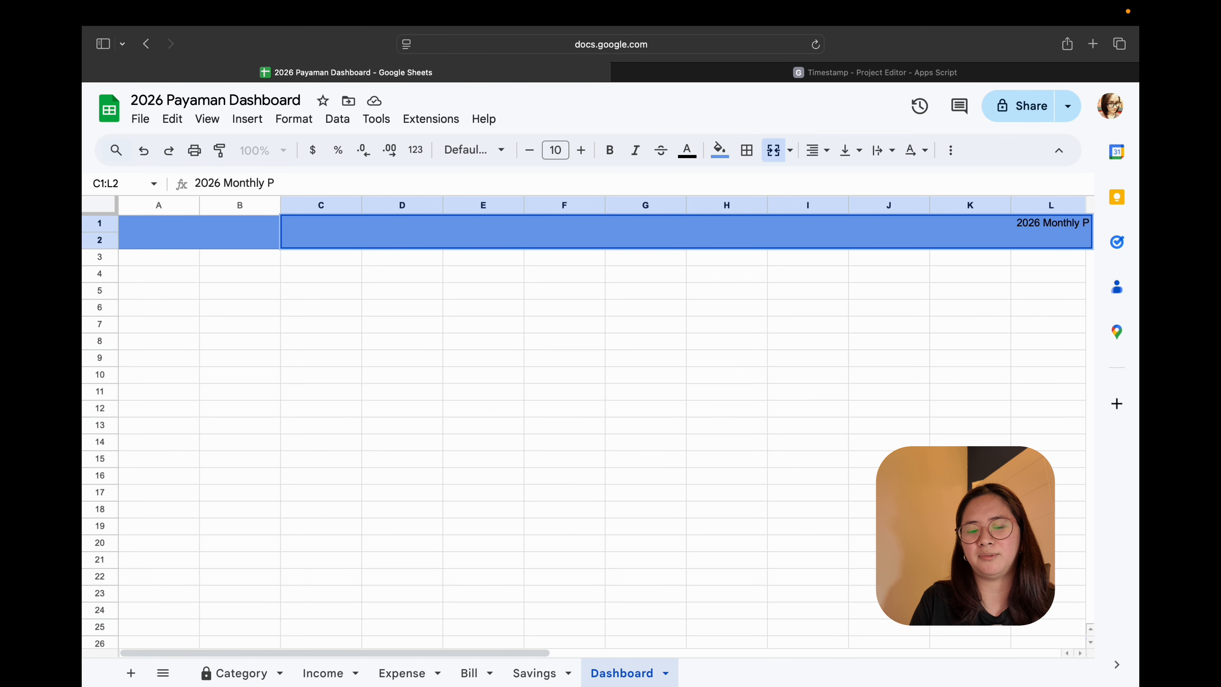
{"action": "type", "text": "erso"}
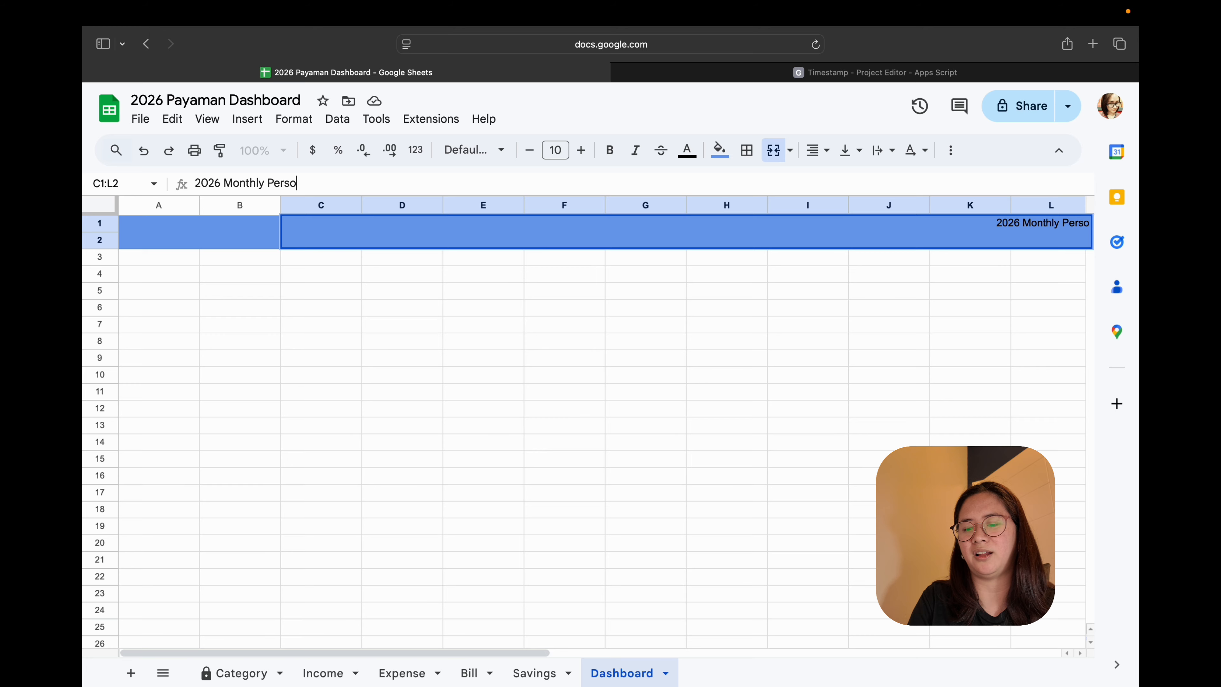
{"action": "type", "text": "nal Bu"}
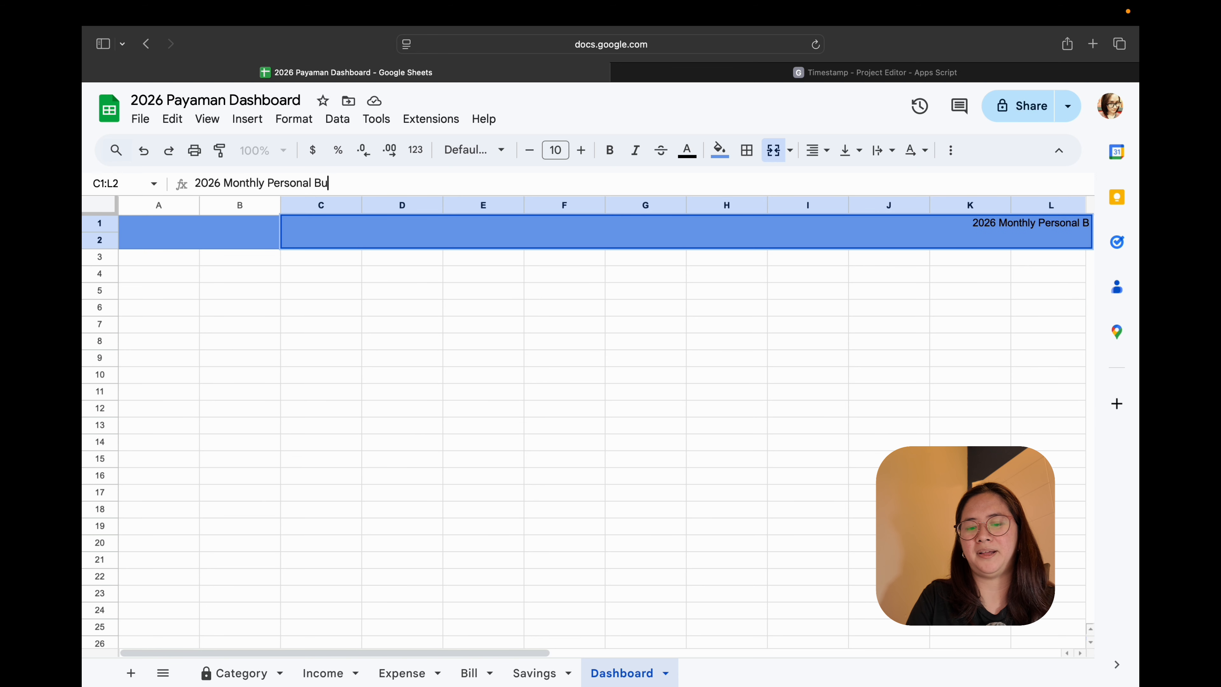
{"action": "type", "text": "dget"}
{"action": "key", "text": "Return"}
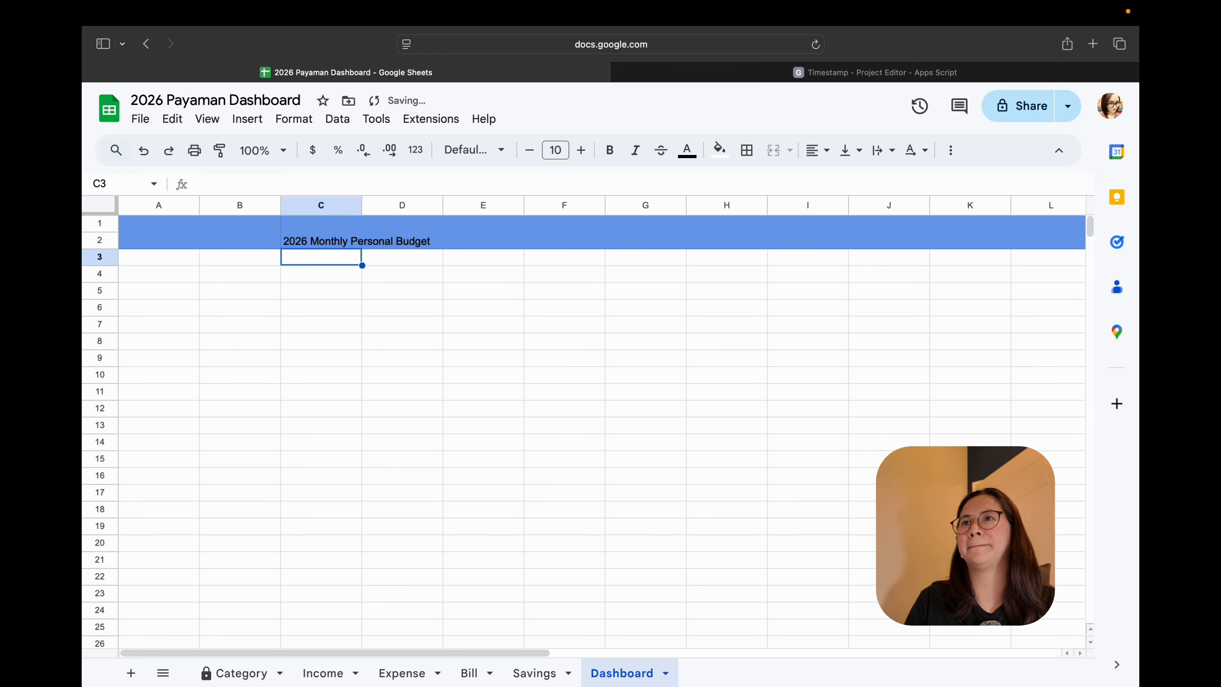
{"action": "key", "text": "ctrl+z"}
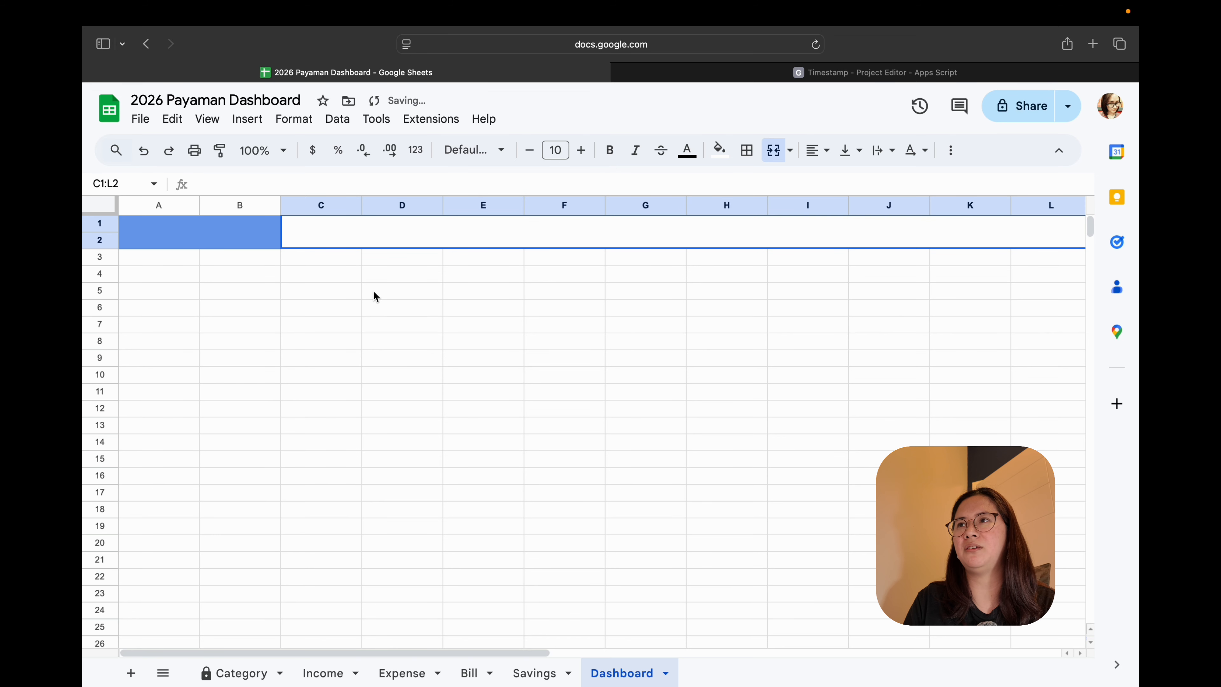
{"action": "key", "text": "ctrl+shift+z"}
{"action": "left_click", "coordinate": [382, 290]}
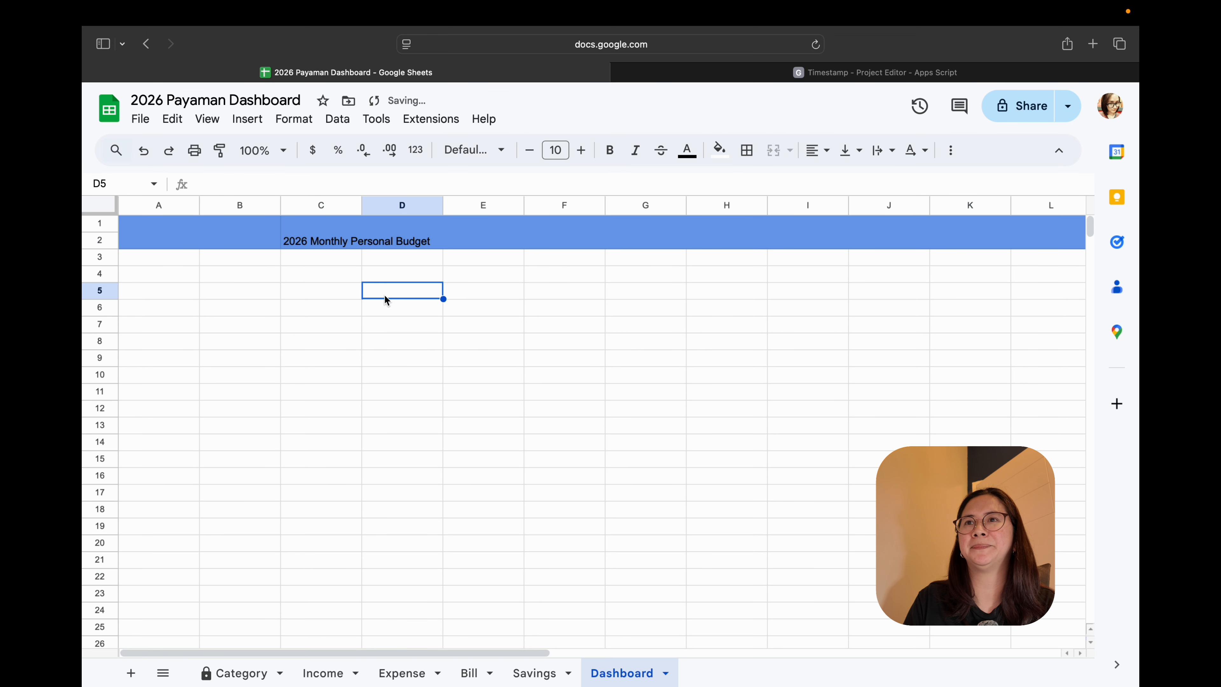
- Center the title in C1:L2 horizontally and align it vertically to the middle
{"action": "left_click", "coordinate": [329, 240]}
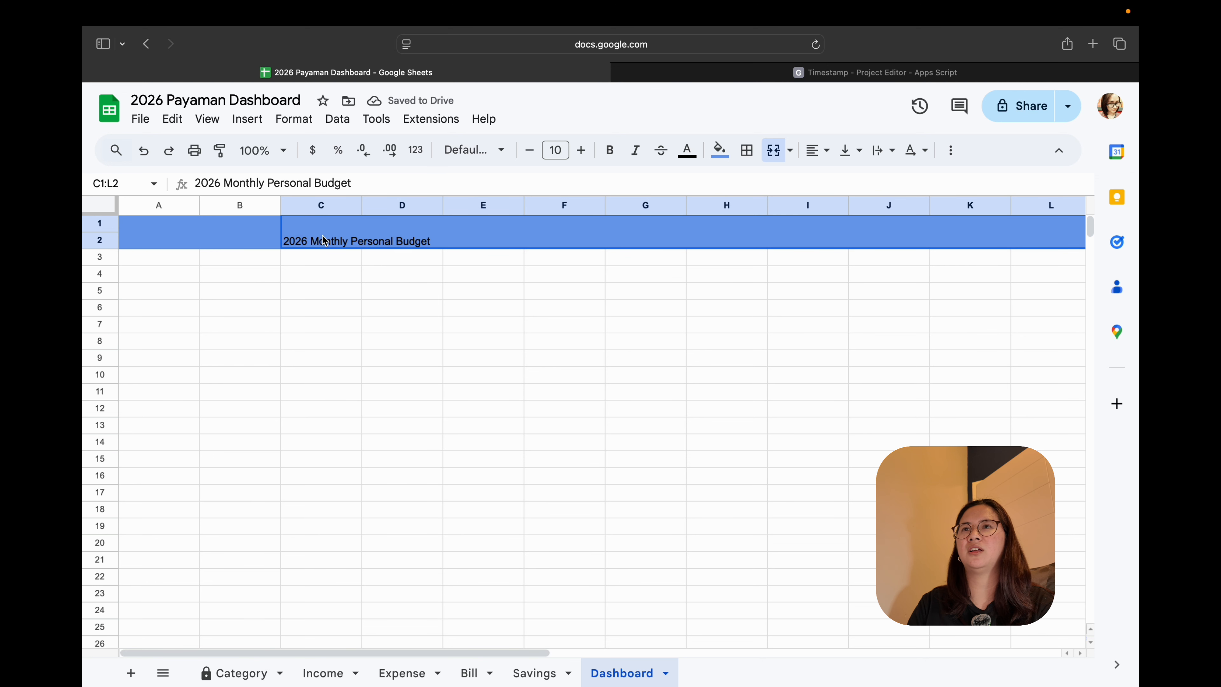
{"action": "left_click", "coordinate": [822, 153]}
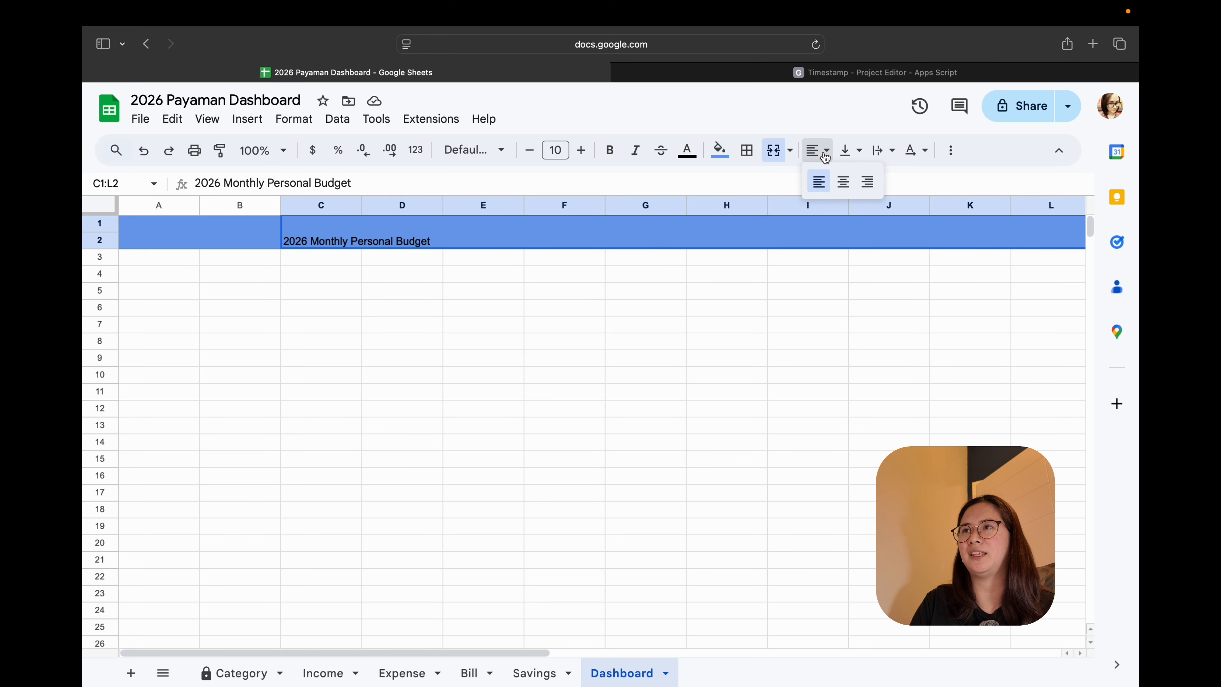
{"action": "left_click", "coordinate": [842, 182]}
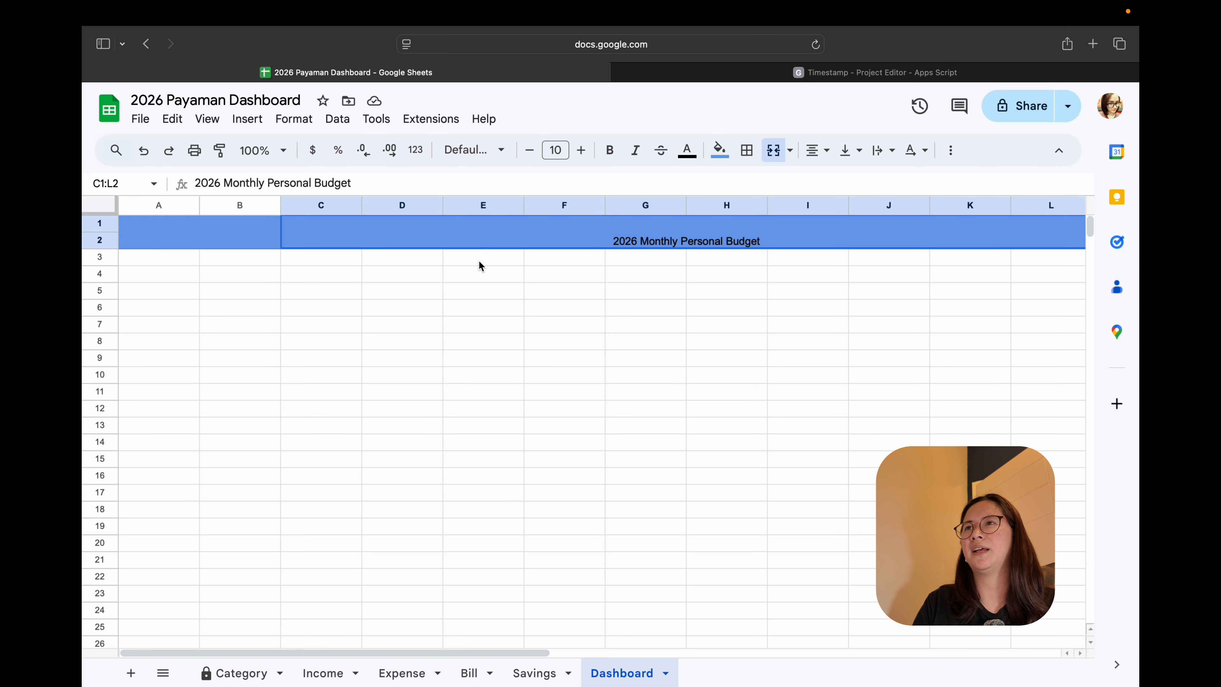
{"action": "left_click", "coordinate": [831, 158]}
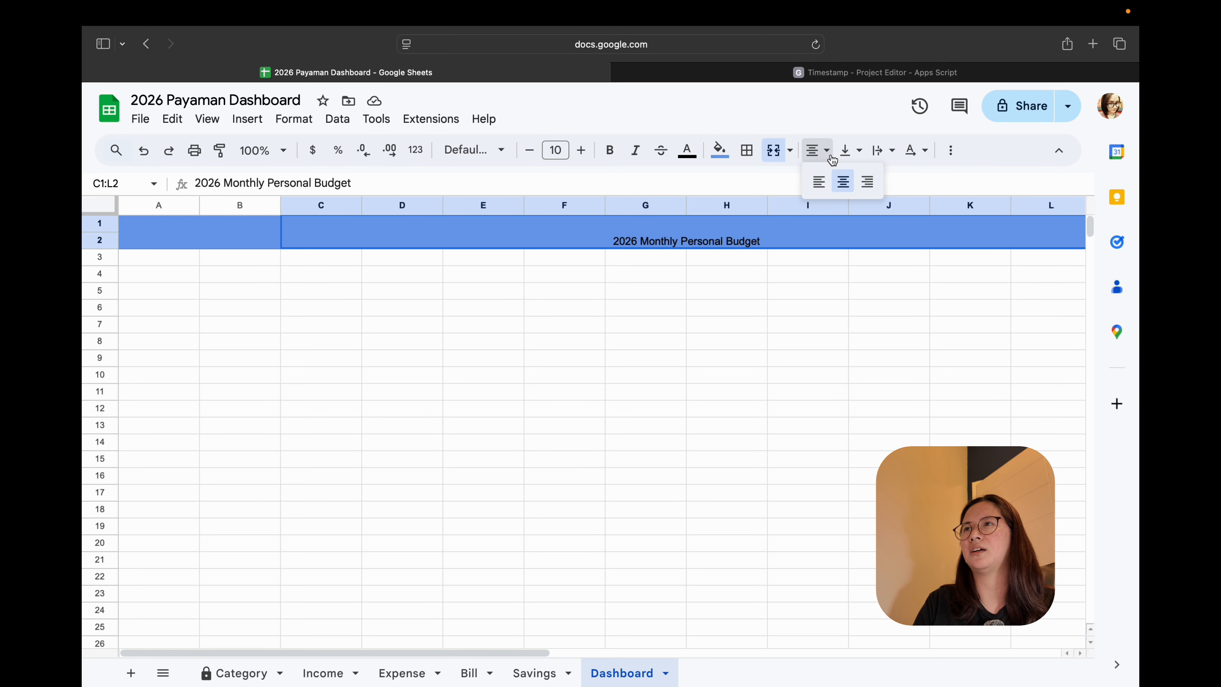
{"action": "left_click", "coordinate": [851, 151]}
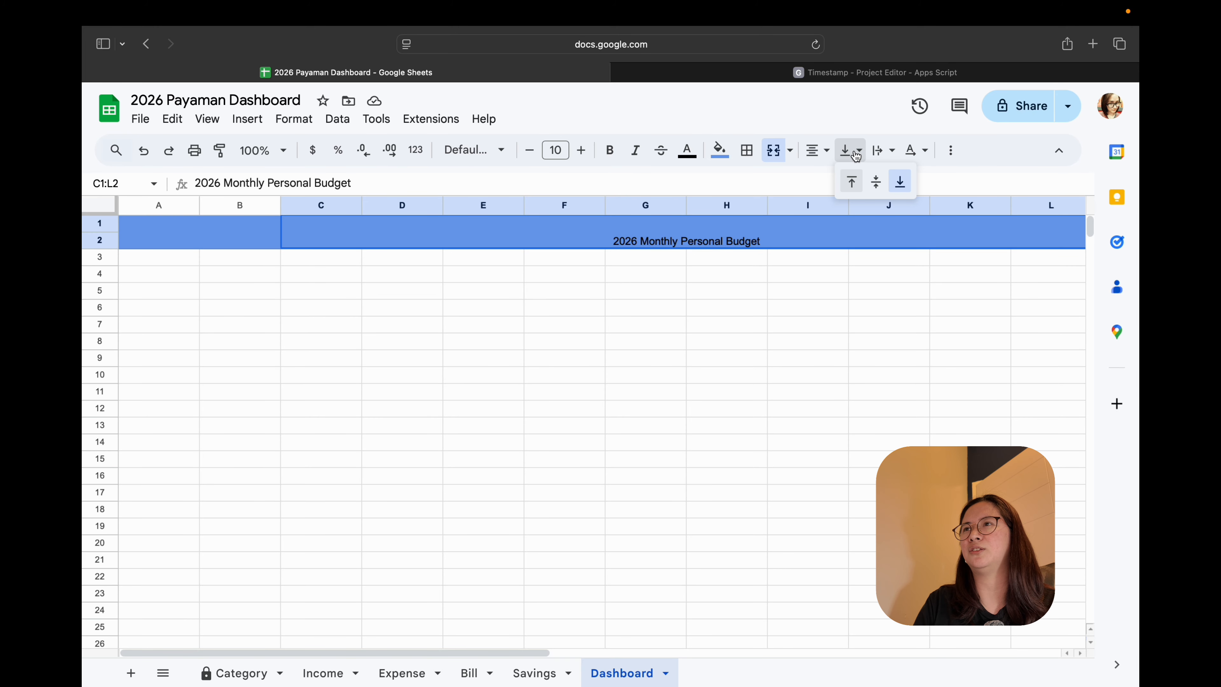
{"action": "left_click", "coordinate": [874, 187]}
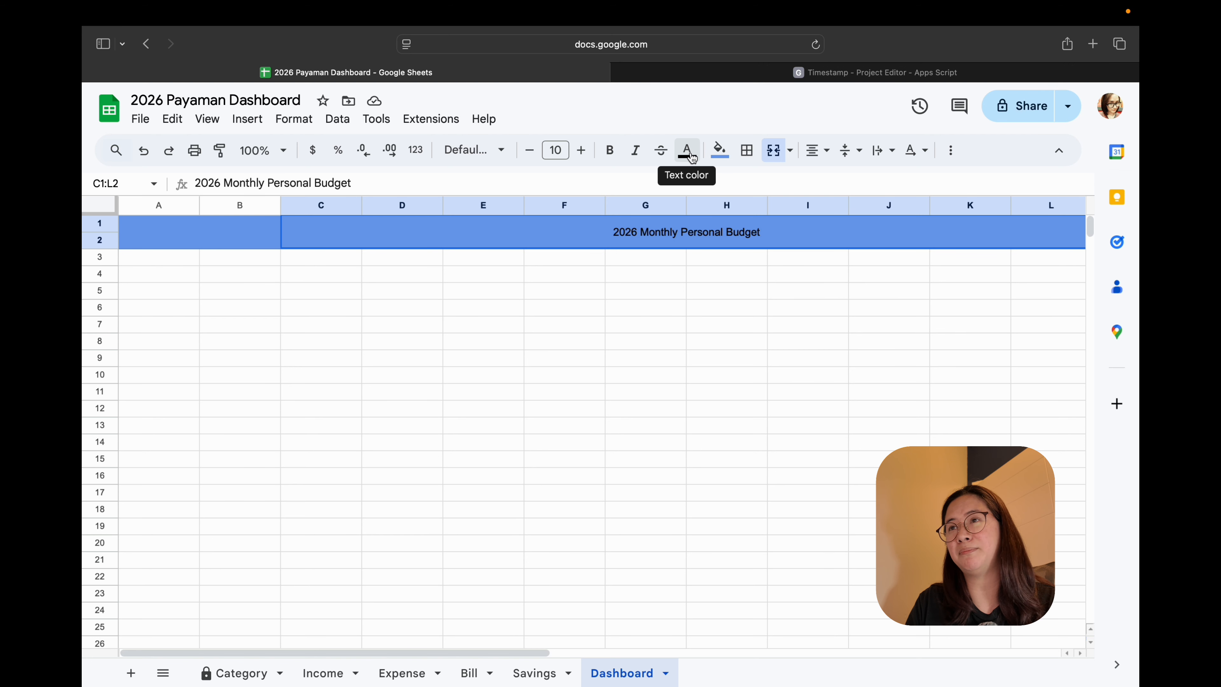
- Increase the font size of the title in C1:L2 to 19
{"action": "left_click", "coordinate": [585, 157]}
{"action": "left_click", "coordinate": [586, 157]}
{"action": "left_click", "coordinate": [584, 156]}
{"action": "left_click", "coordinate": [584, 156]}
{"action": "left_click", "coordinate": [583, 155]}
{"action": "left_click", "coordinate": [583, 155]}
{"action": "left_click", "coordinate": [583, 156]}
{"action": "left_click", "coordinate": [582, 156]}
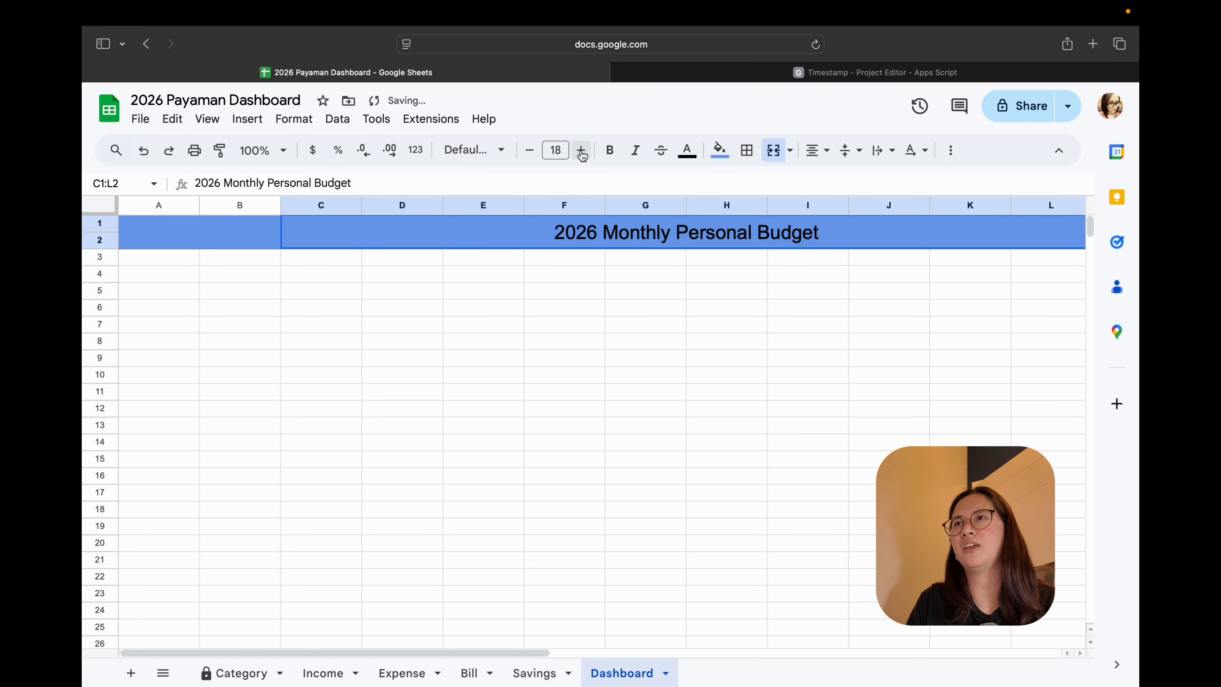
{"action": "left_click", "coordinate": [581, 154]}
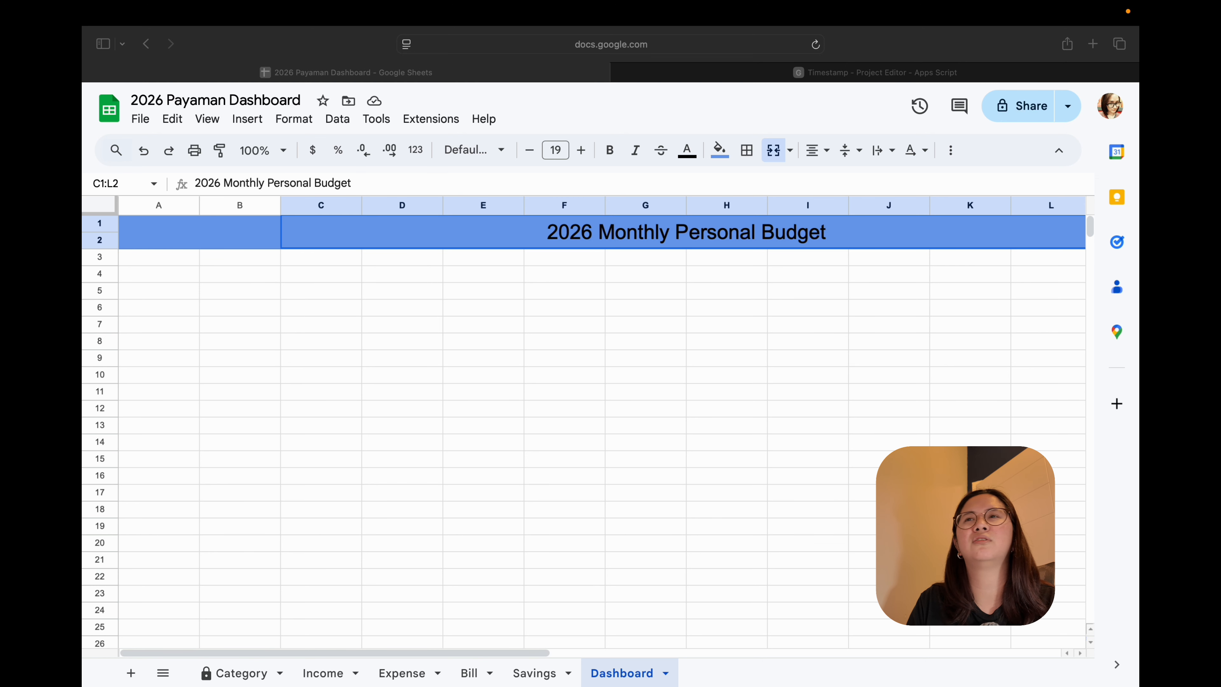
{"action": "left_click", "coordinate": [500, 158]}
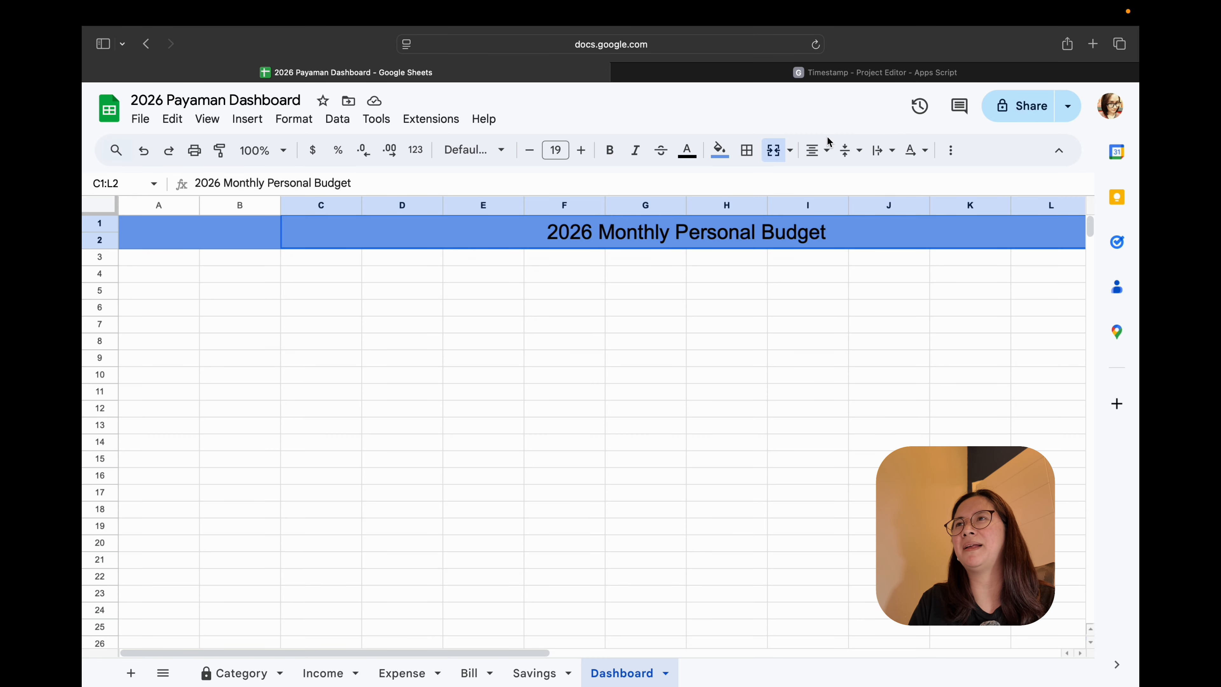
- Change the horizontal alignment of the header title to left
{"action": "left_click", "coordinate": [823, 153]}
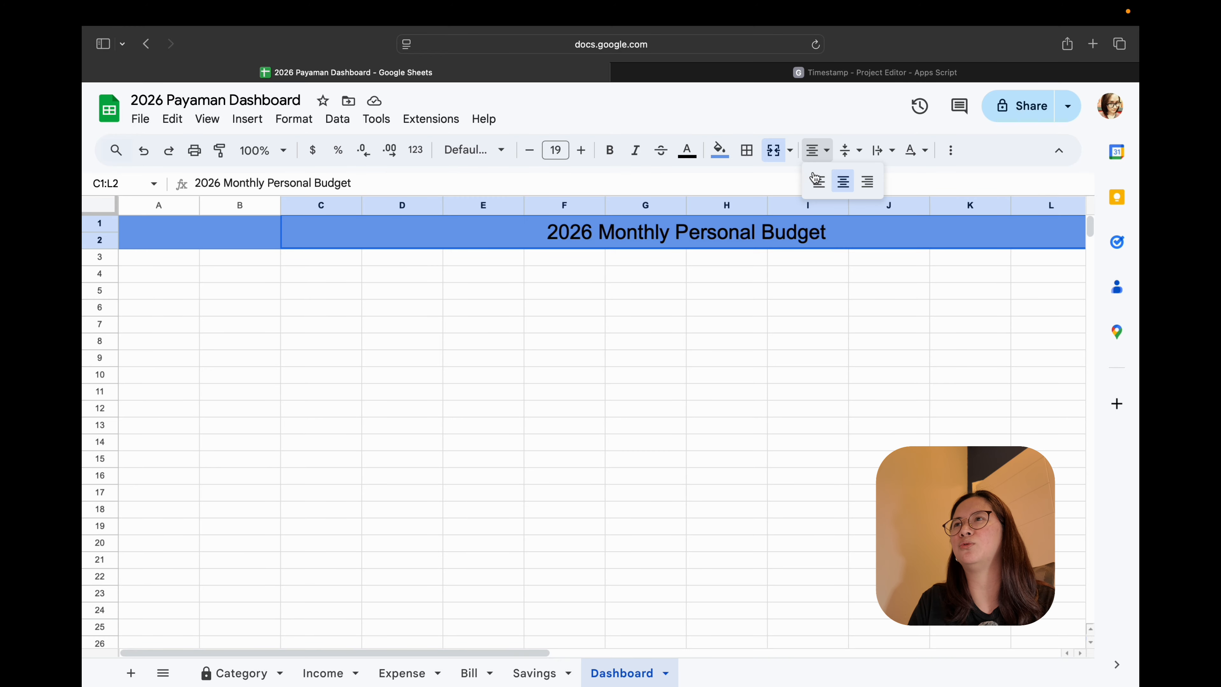
{"action": "left_click", "coordinate": [815, 181]}
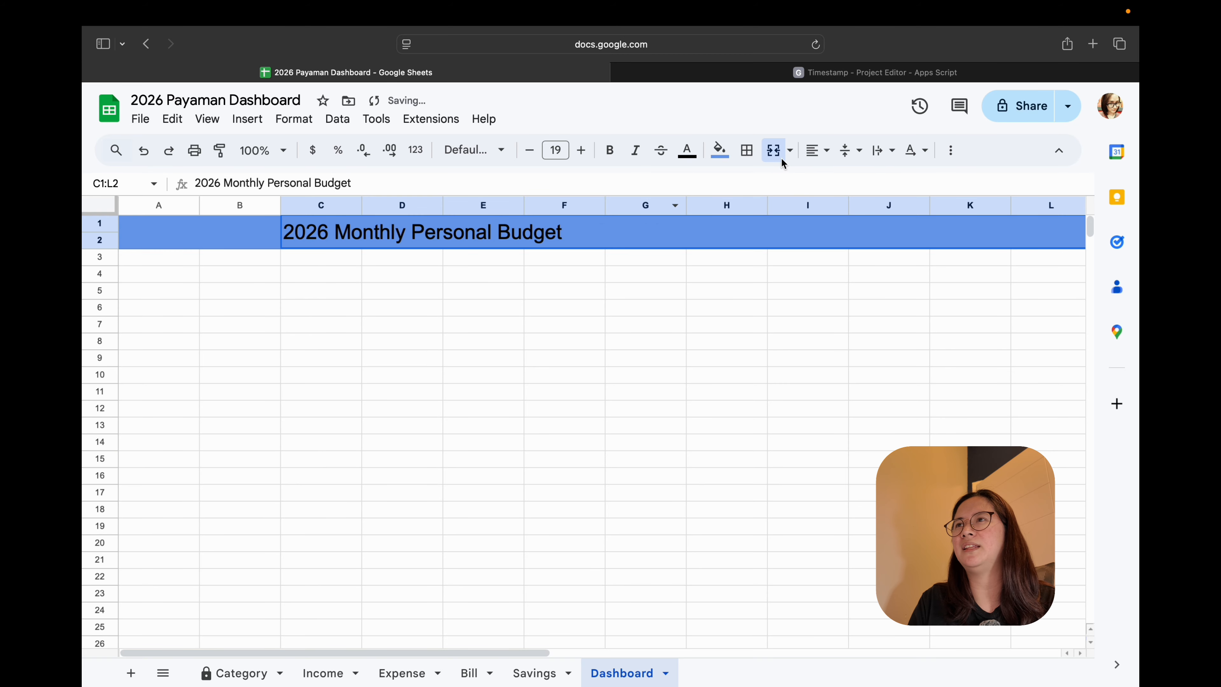
{"action": "left_click", "coordinate": [813, 153]}
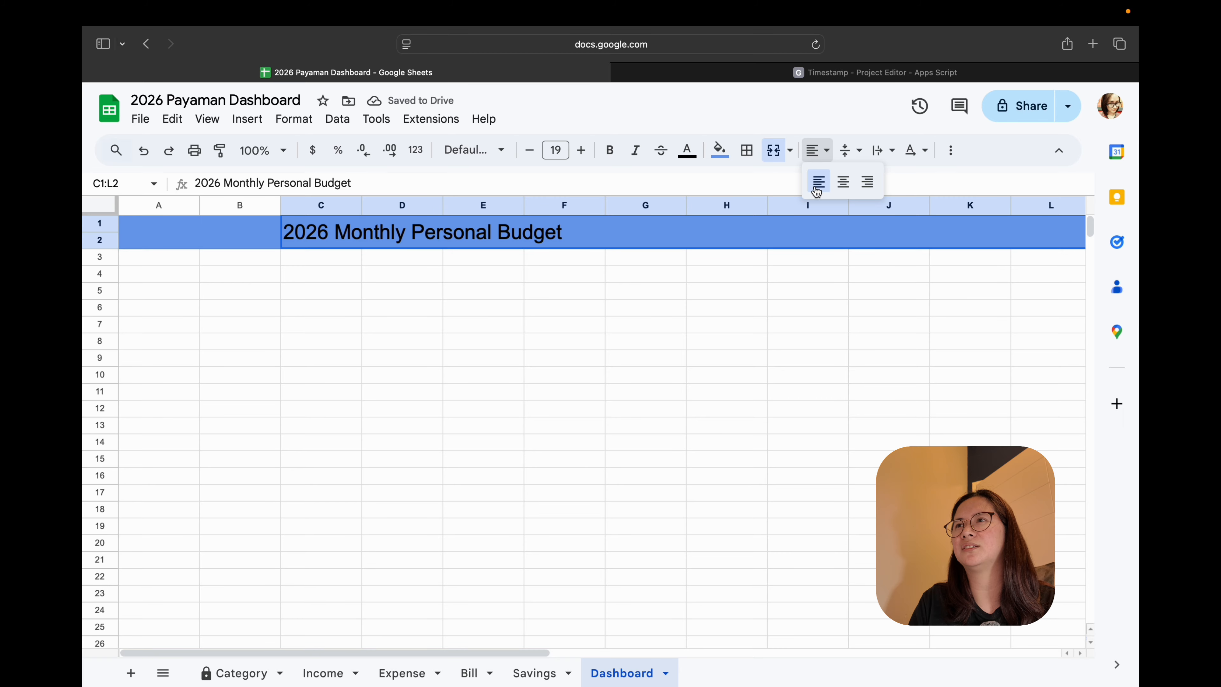
- Insert leading spaces before the title text in C1:L2 to shift it toward the middle of the header
{"action": "left_click", "coordinate": [195, 183]}
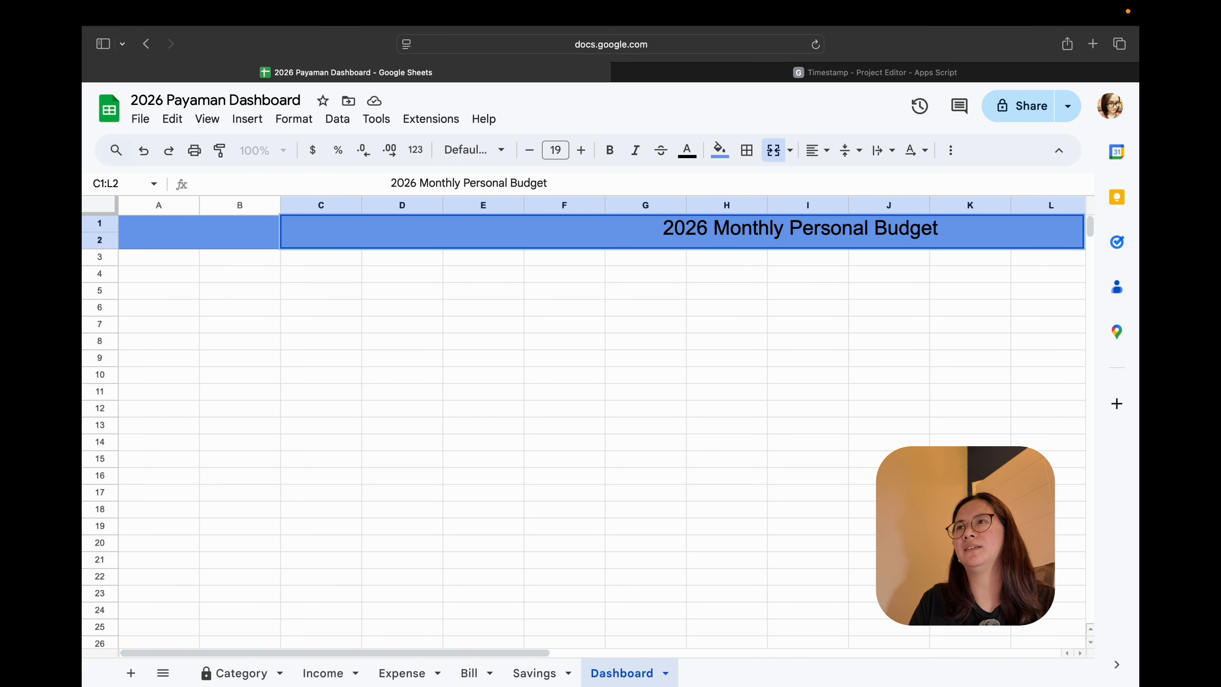
{"action": "key", "text": "shift+Left"}
{"action": "key", "text": "shift+Left"}
{"action": "key", "text": "shift+Left"}
{"action": "key", "text": "shift+Left"}
{"action": "key", "text": "shift+Left"}
{"action": "key", "text": "shift+Left"}
{"action": "key", "text": "shift+Left"}
{"action": "key", "text": "shift+Left"}
{"action": "key", "text": "shift+Left"}
{"action": "key", "text": "shift+Left"}
{"action": "key", "text": "shift+Left"}
{"action": "key", "text": "shift+Left"}
{"action": "key", "text": "shift+Left"}
{"action": "key", "text": "shift+Left"}
{"action": "key", "text": "shift+Left"}
{"action": "key", "text": "shift+Left"}
{"action": "key", "text": "shift+Left"}
{"action": "key", "text": "shift+Left"}
{"action": "key", "text": "shift+Left"}
{"action": "key", "text": "shift+Left"}
{"action": "key", "text": "BackSpace"}
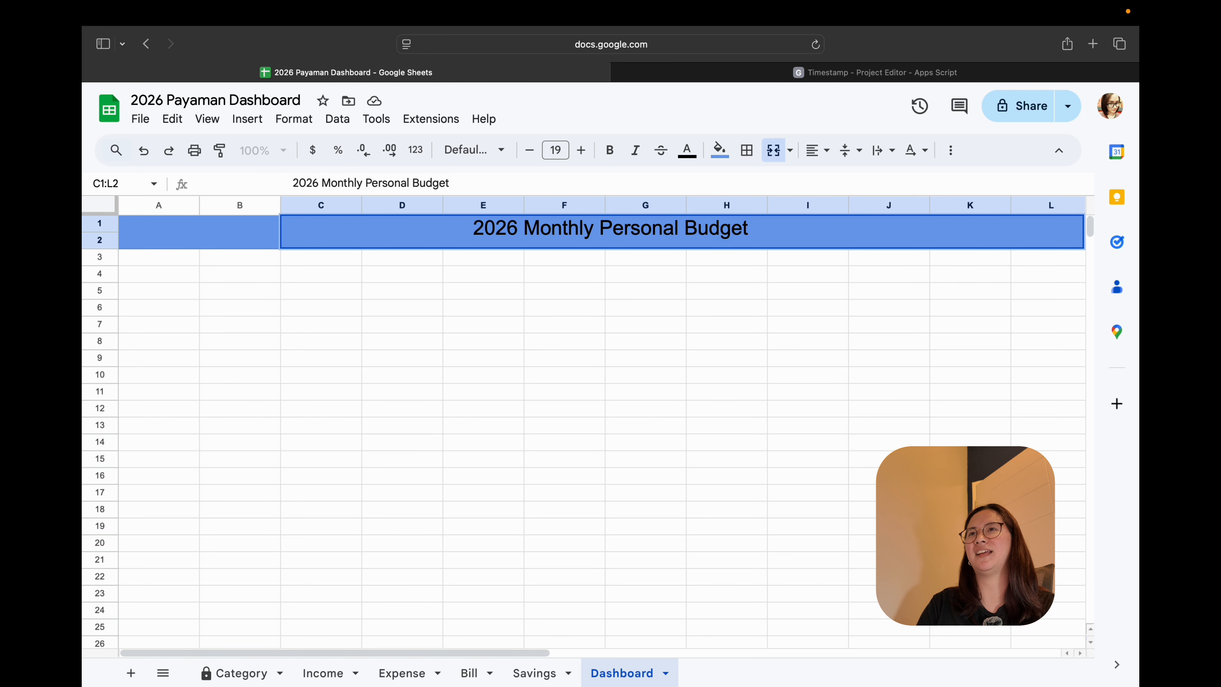
{"action": "left_click", "coordinate": [536, 328]}
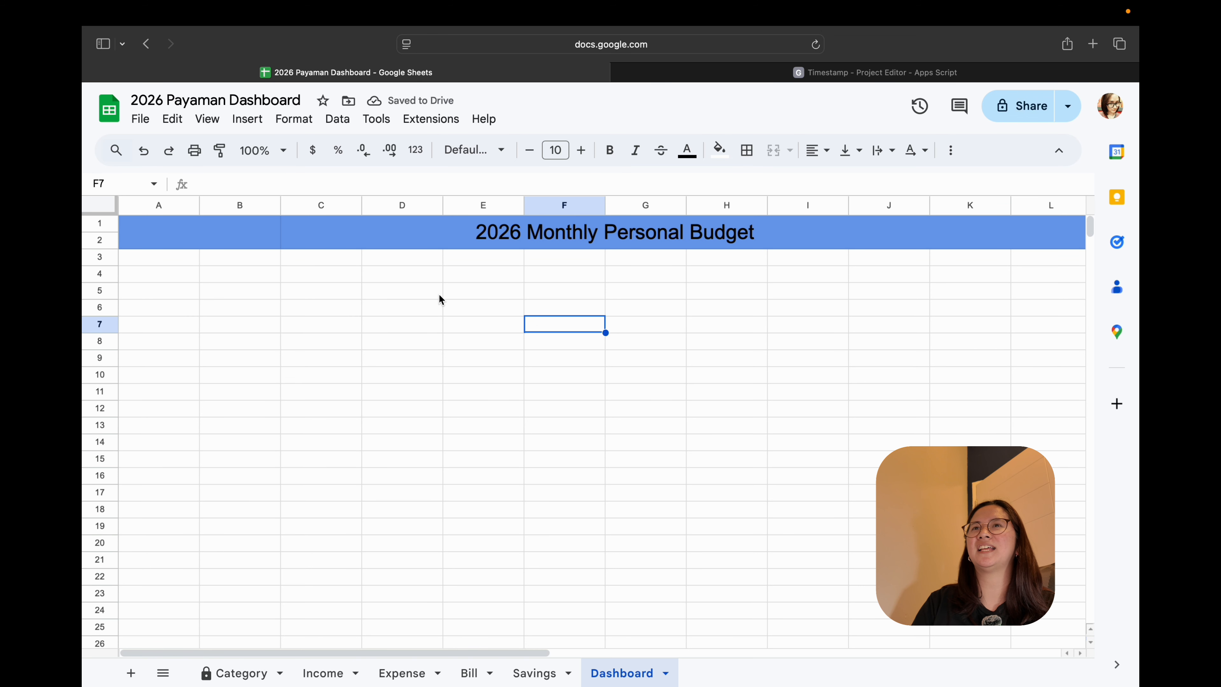
- Enter the header "Month" in cell D1 of the Category sheet
{"action": "left_click", "coordinate": [185, 241]}
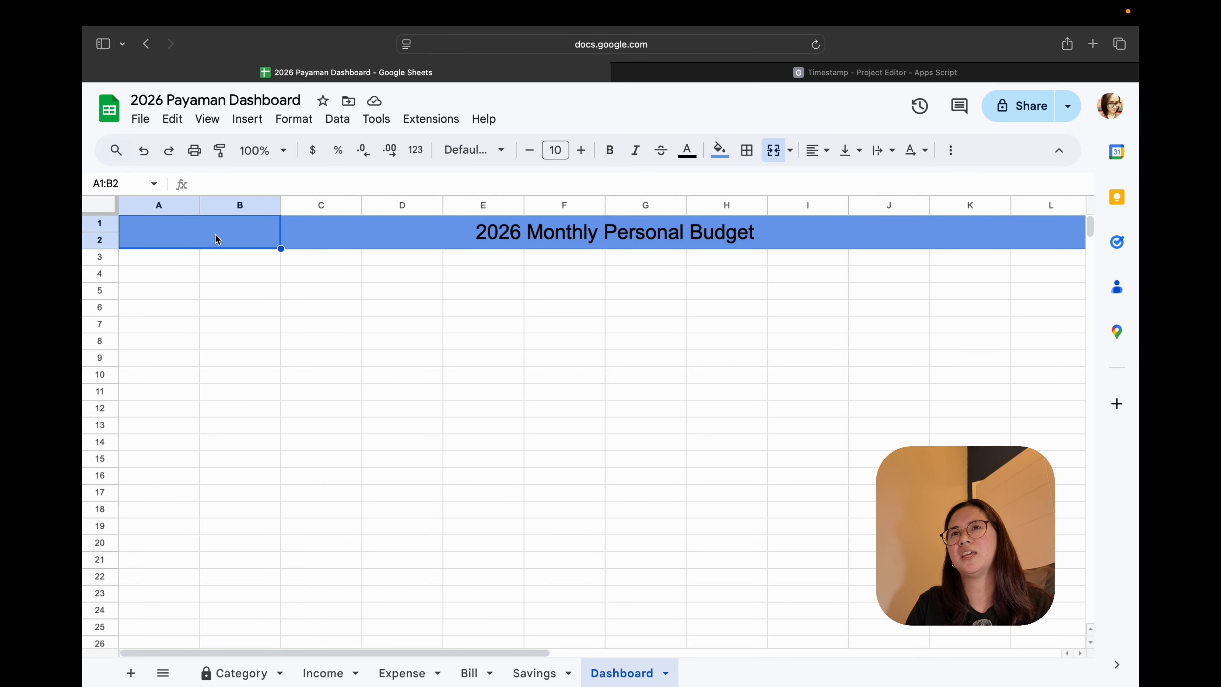
{"action": "left_click", "coordinate": [240, 673]}
{"action": "left_click", "coordinate": [425, 398]}
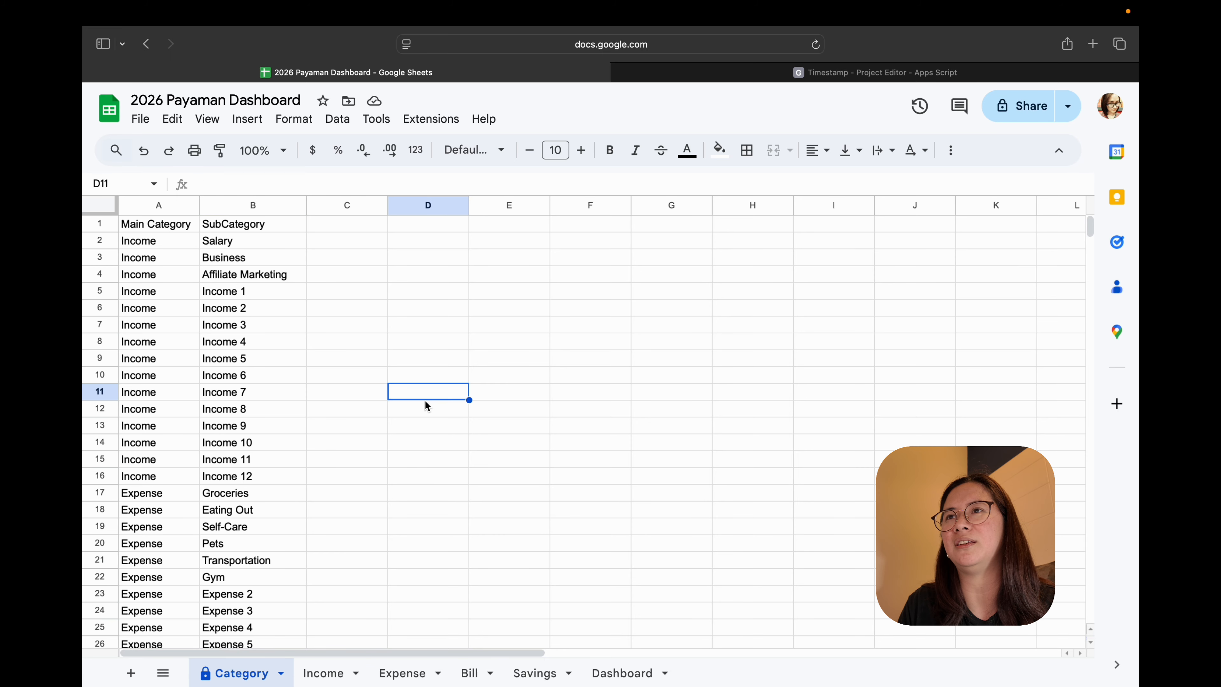
{"action": "left_click", "coordinate": [453, 244]}
{"action": "left_click", "coordinate": [442, 224]}
{"action": "type", "text": "Month"}
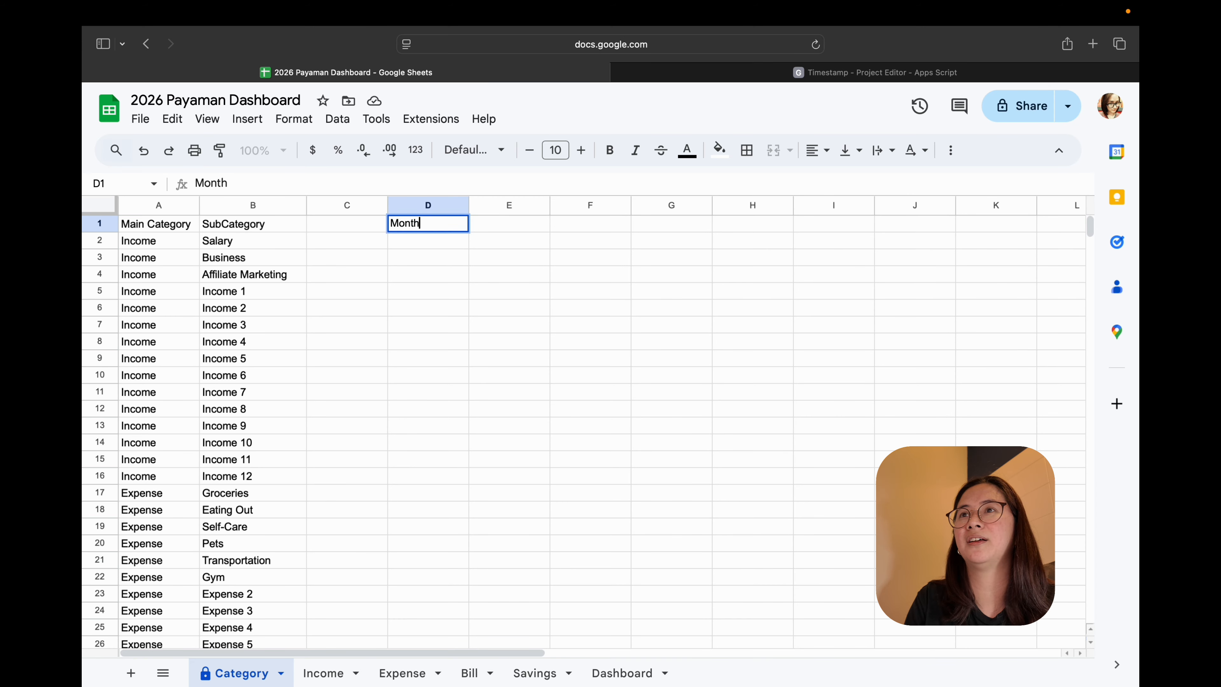
{"action": "key", "text": "Return"}
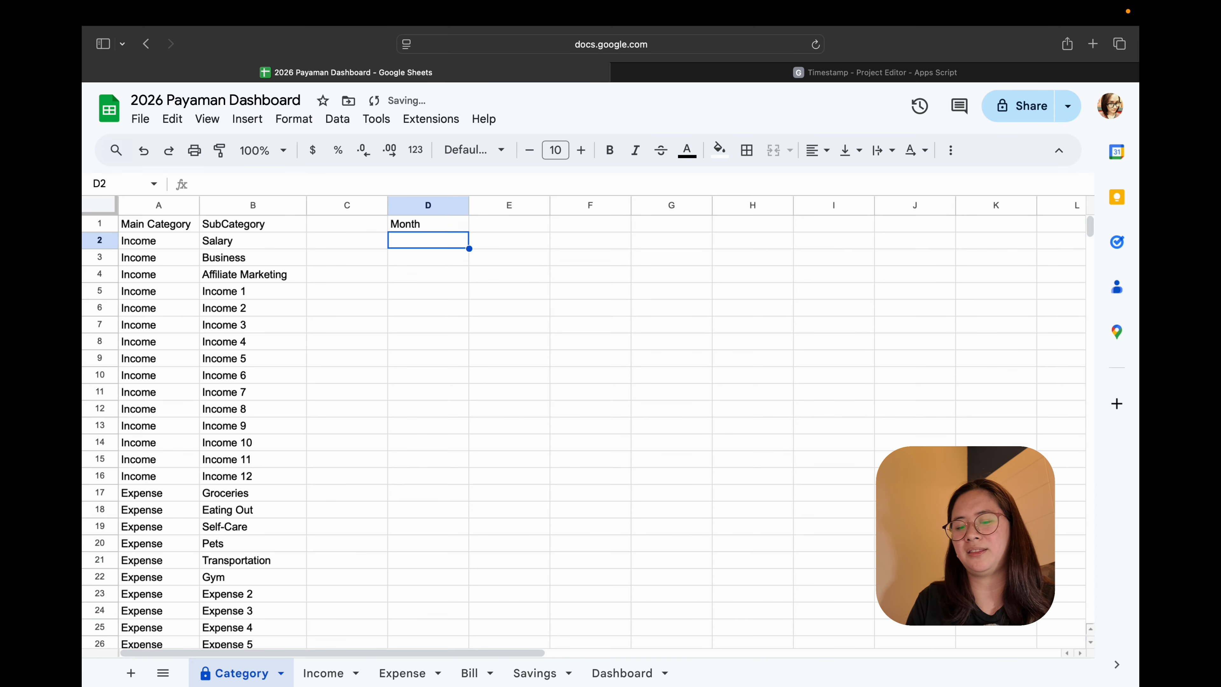
- Enter "January" in D2 and autofill the months down to December in D13
{"action": "type", "text": "January"}
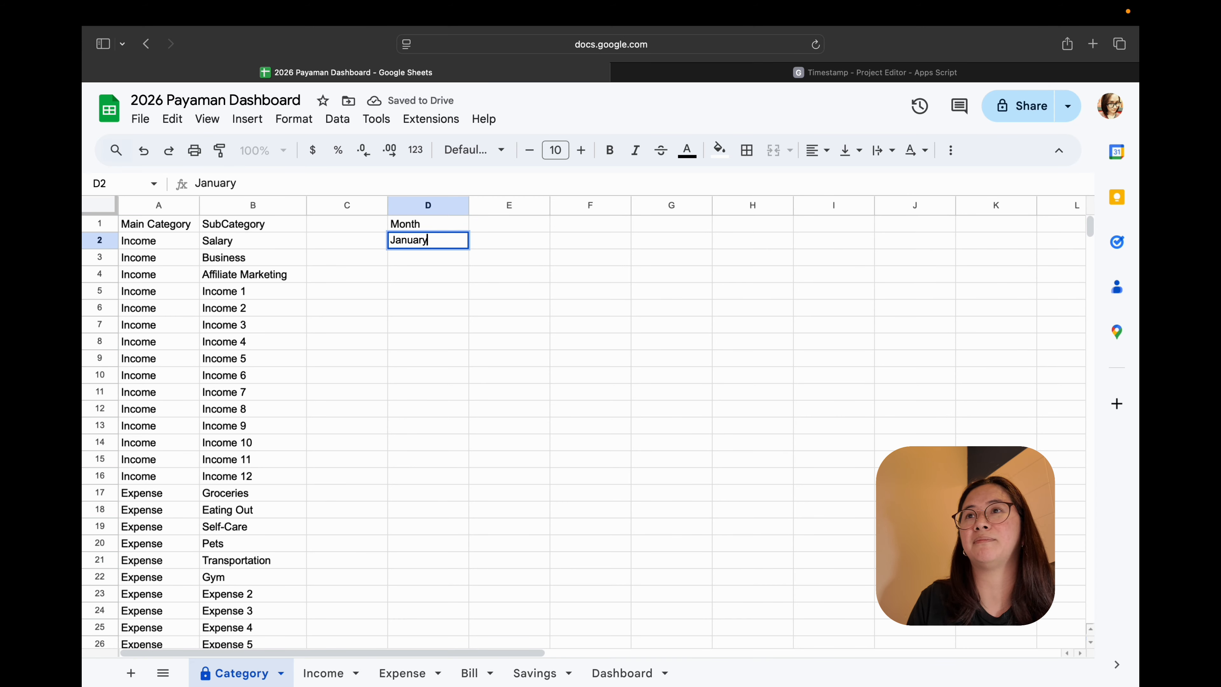
{"action": "left_click", "coordinate": [562, 264]}
{"action": "left_click", "coordinate": [449, 244]}
{"action": "left_click_drag", "start_coordinate": [468, 248], "coordinate": [465, 434]}
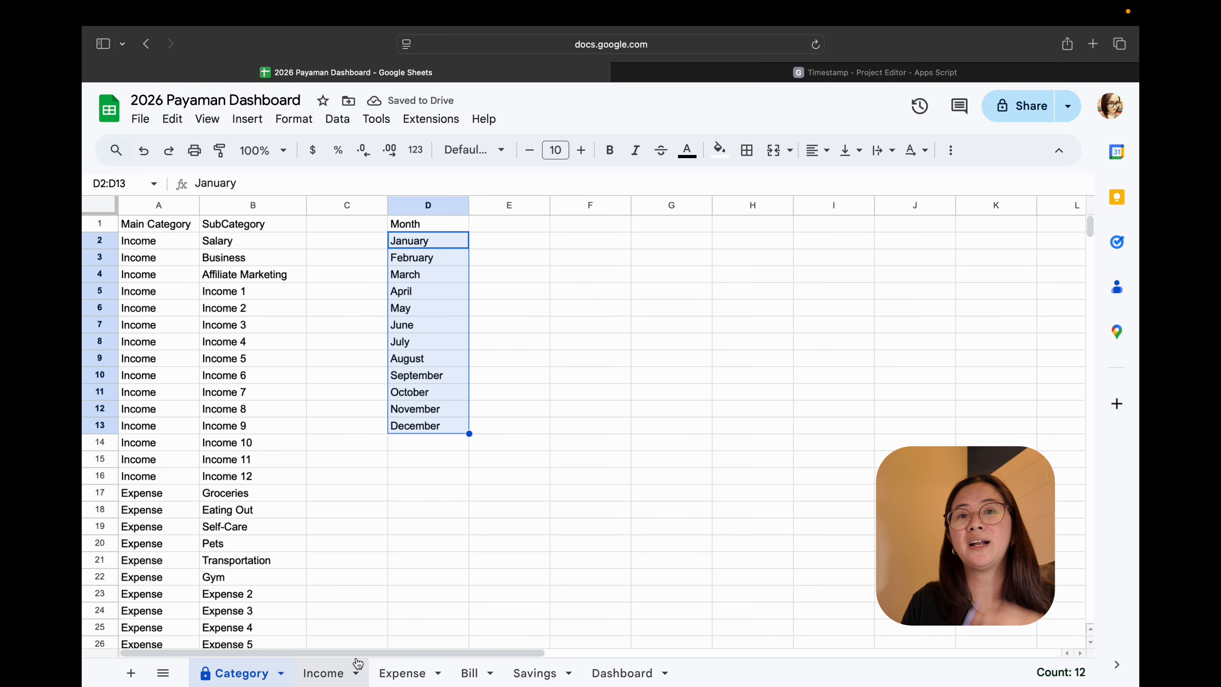
- Add a data validation rule to A1:B2 on the Dashboard sheet with the criteria Dropdown (from a range)
{"action": "left_click", "coordinate": [610, 671]}
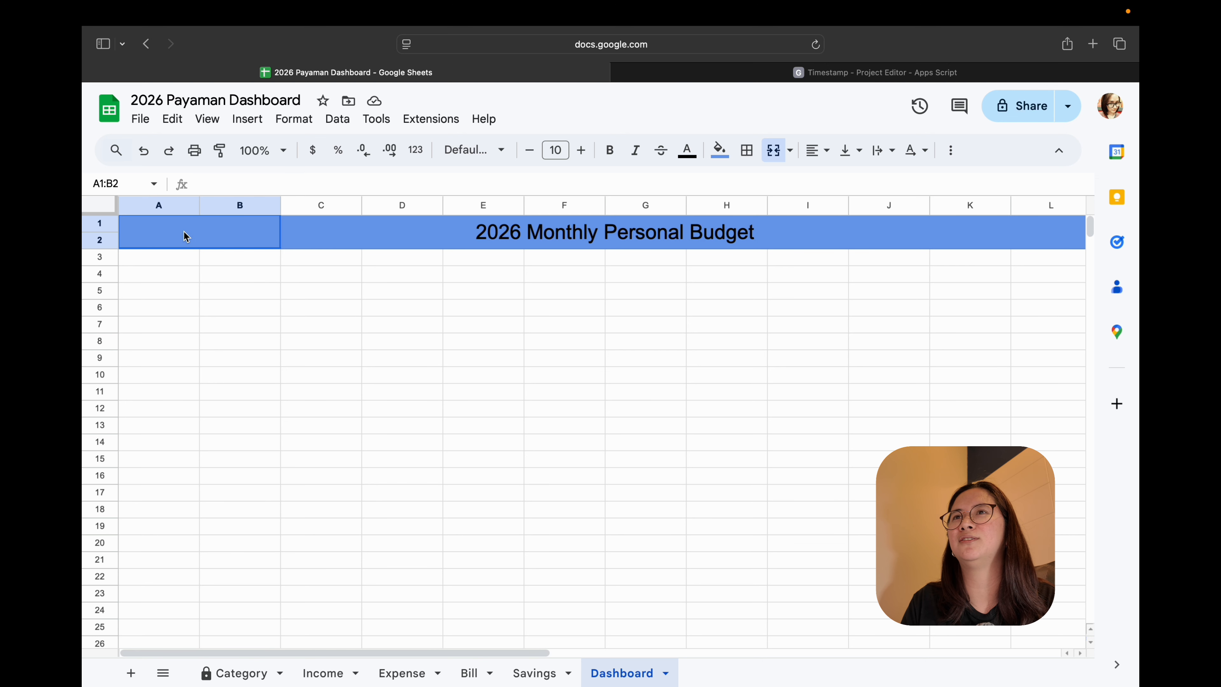
{"action": "left_click", "coordinate": [333, 125]}
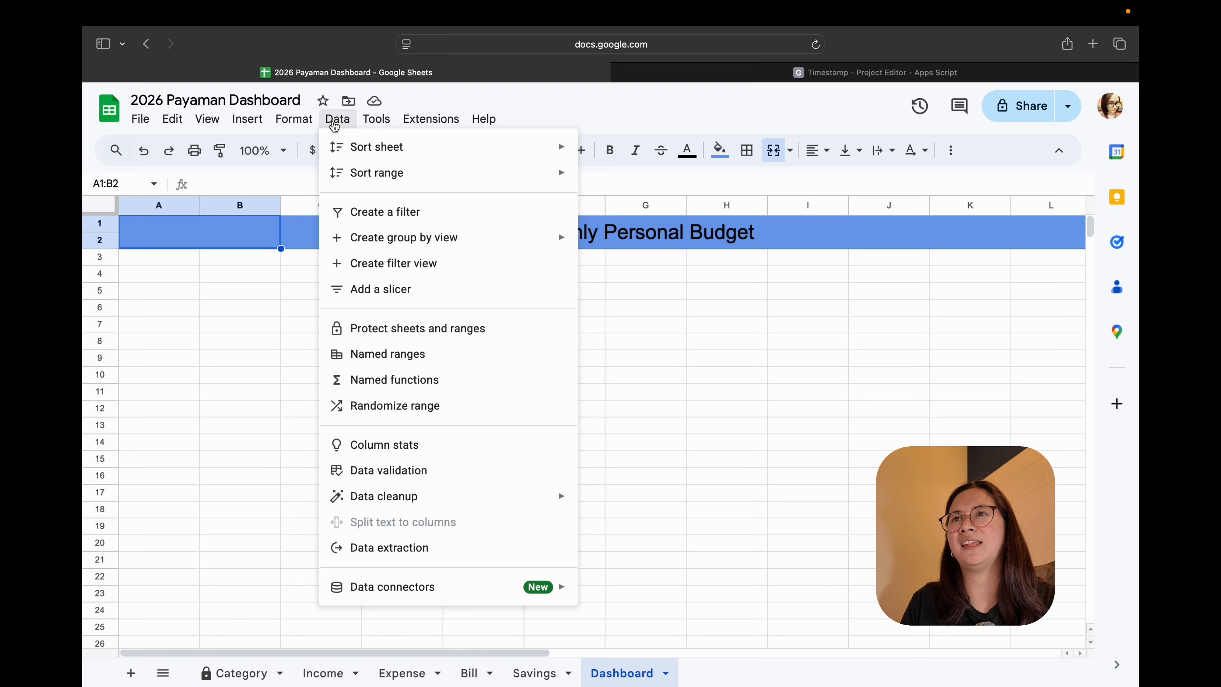
{"action": "left_click", "coordinate": [383, 471]}
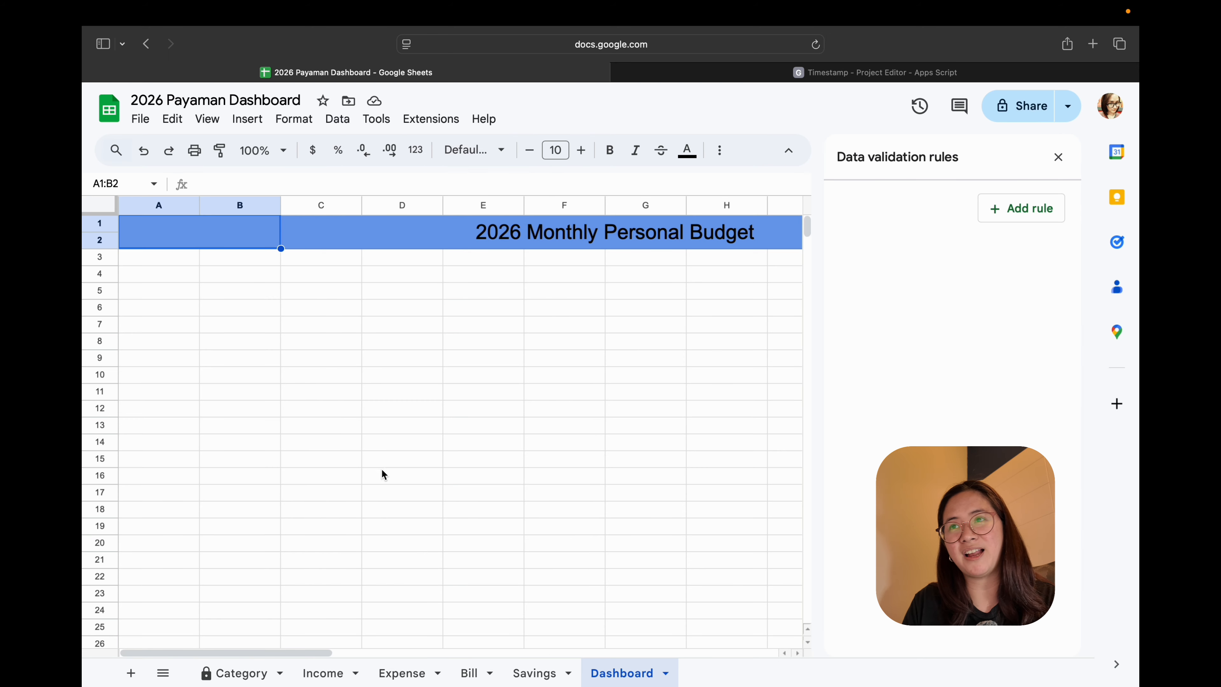
{"action": "left_click", "coordinate": [1017, 209]}
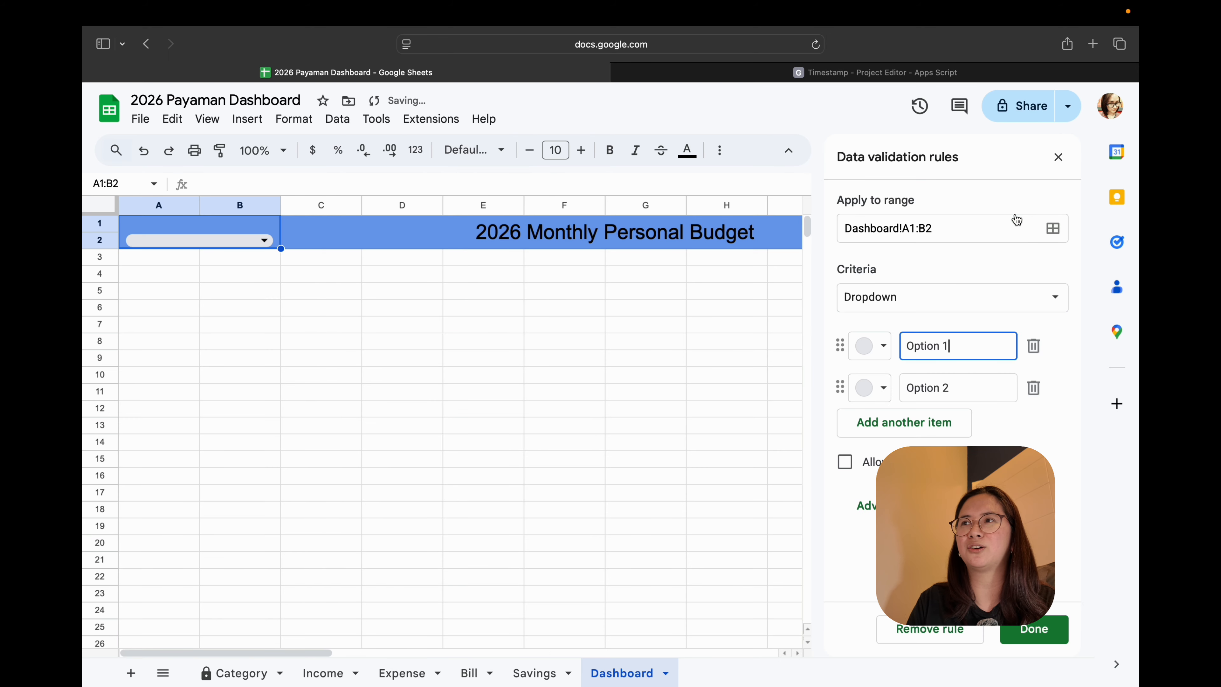
{"action": "left_click", "coordinate": [945, 229]}
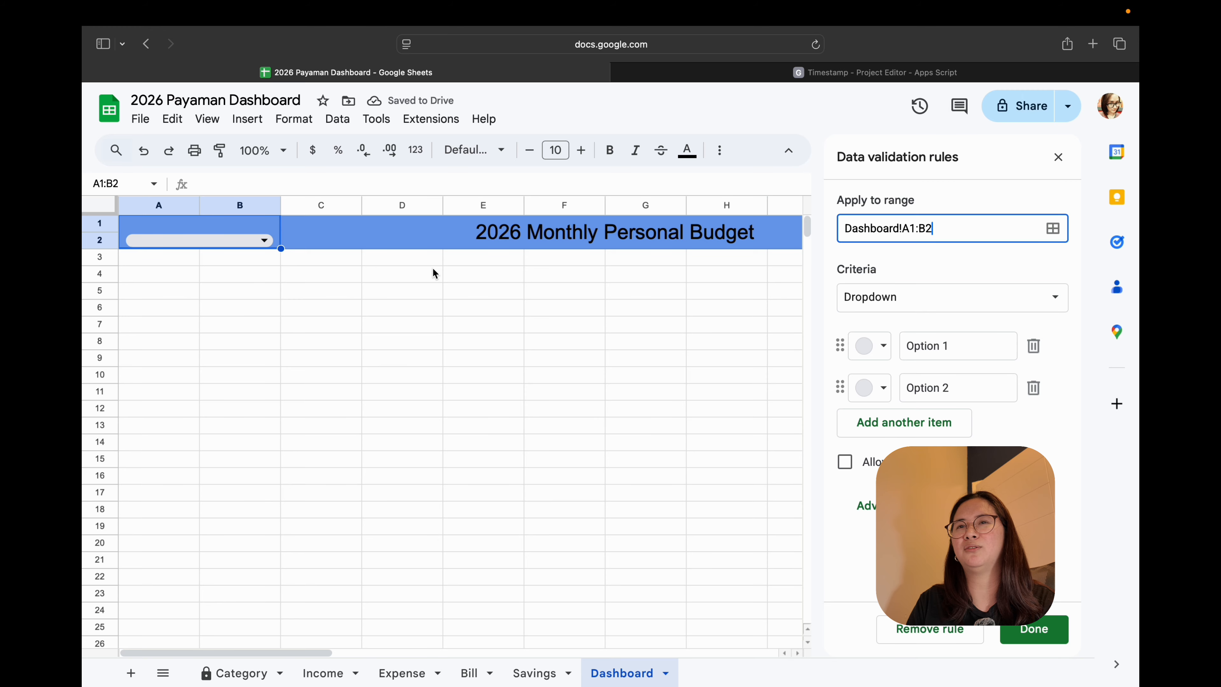
{"action": "left_click", "coordinate": [1054, 311]}
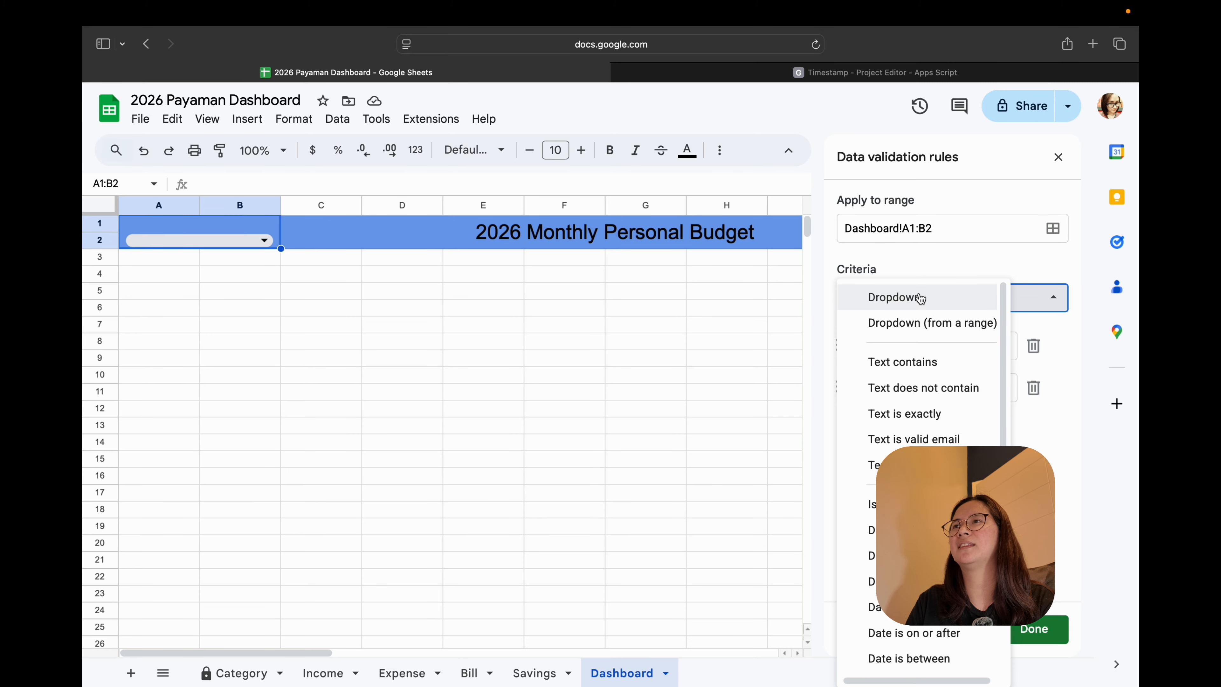
{"action": "left_click", "coordinate": [914, 329]}
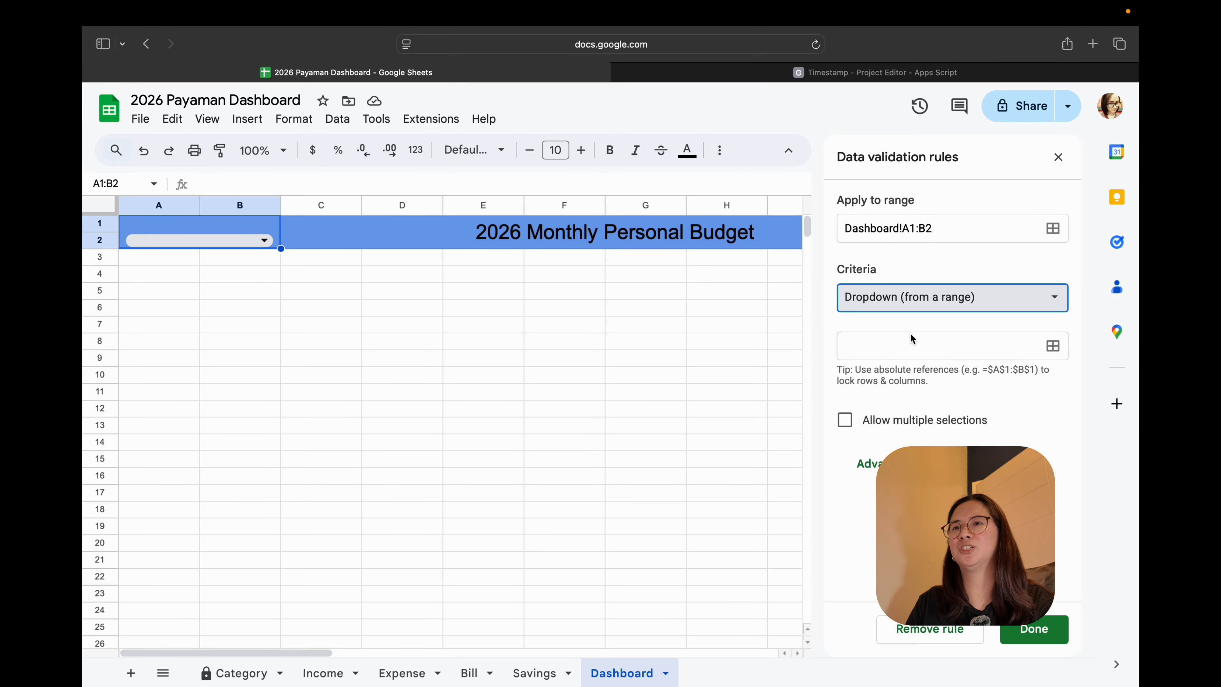
- Set the dropdown's source to the month list Category!D2:D13 and save the validation rule
{"action": "left_click", "coordinate": [239, 672]}
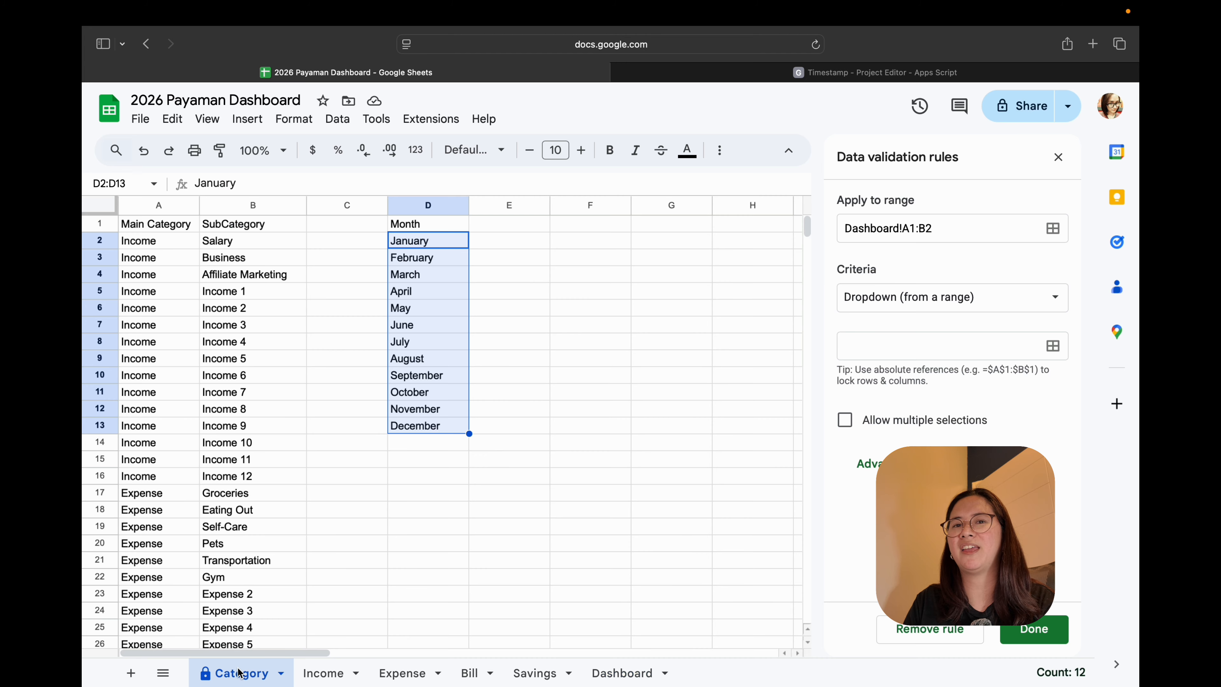
{"action": "left_click_drag", "start_coordinate": [430, 243], "coordinate": [429, 426]}
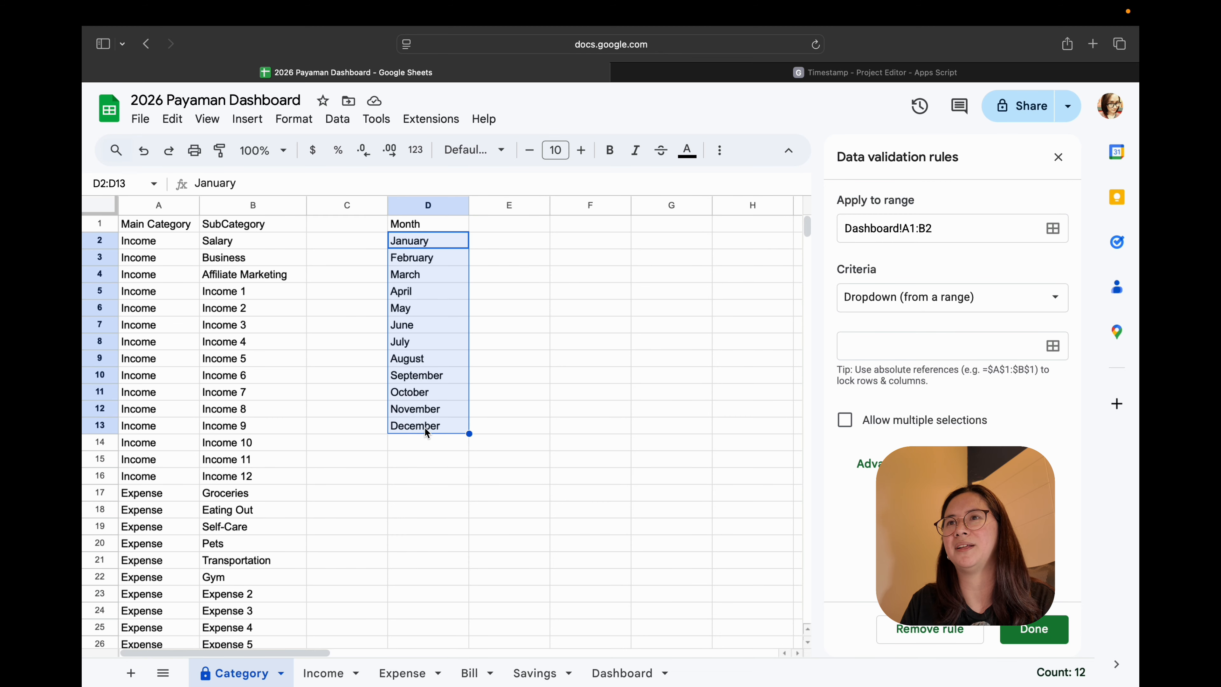
{"action": "left_click", "coordinate": [1052, 345]}
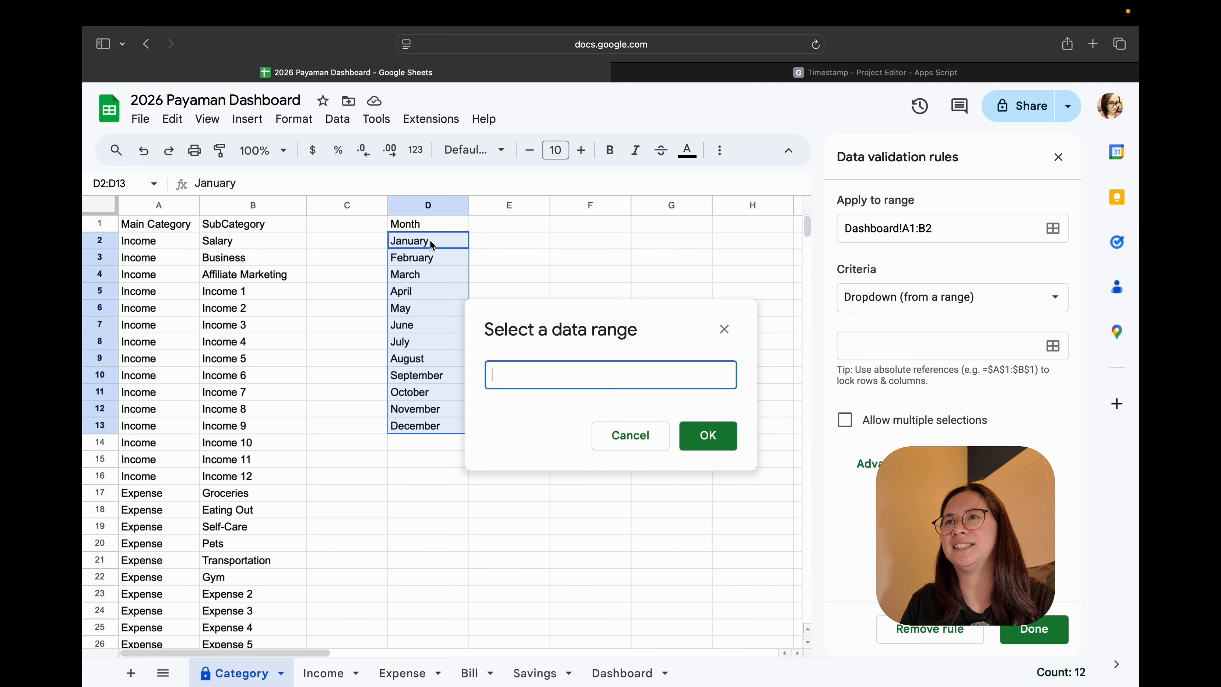
{"action": "left_click_drag", "start_coordinate": [428, 241], "coordinate": [423, 437]}
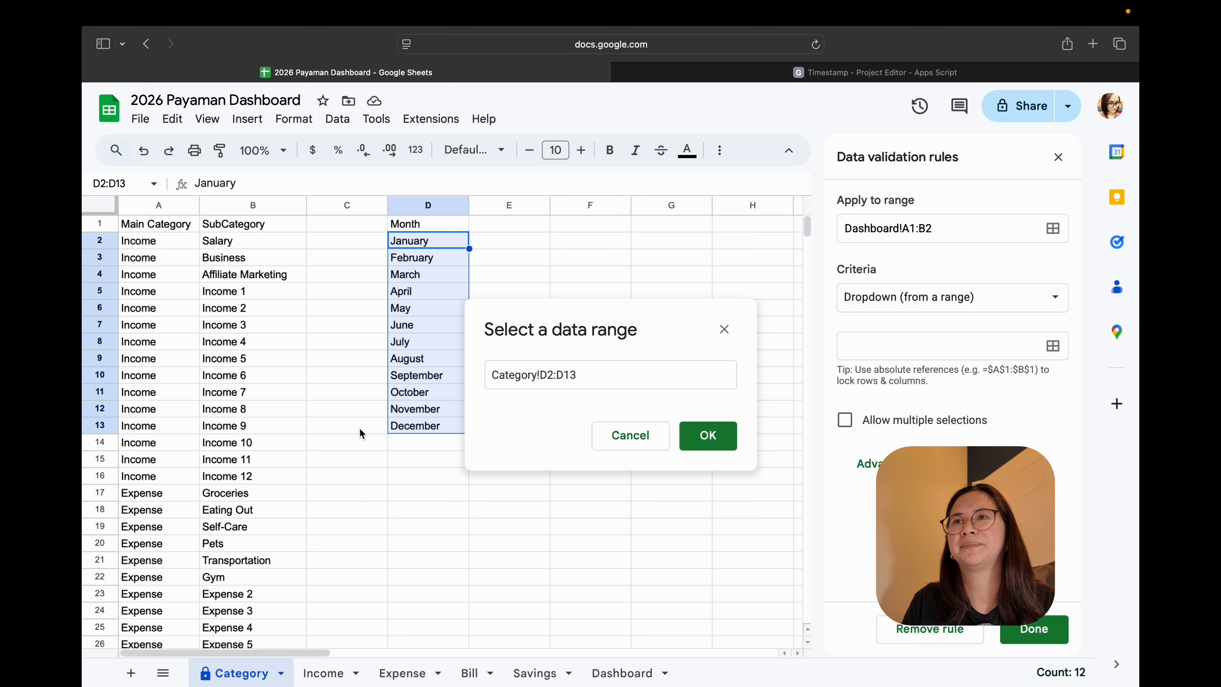
{"action": "left_click", "coordinate": [712, 447]}
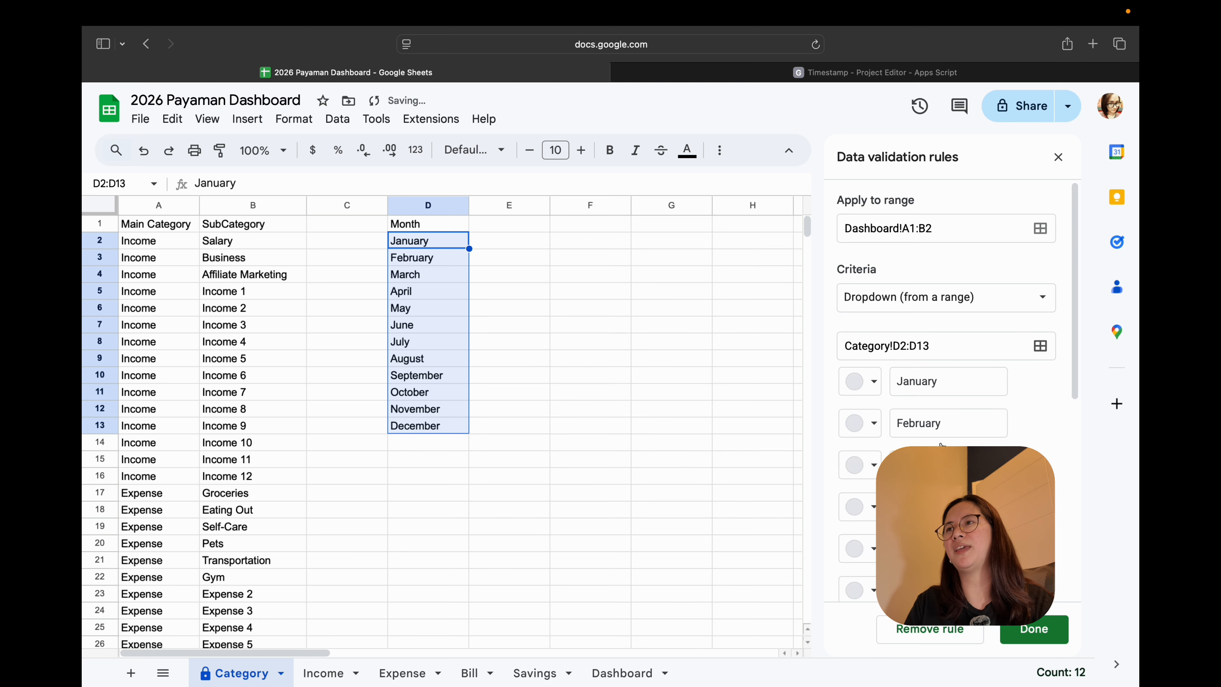
{"action": "scroll", "coordinate": [1004, 435], "scroll_direction": "down", "scroll_amount": 5}
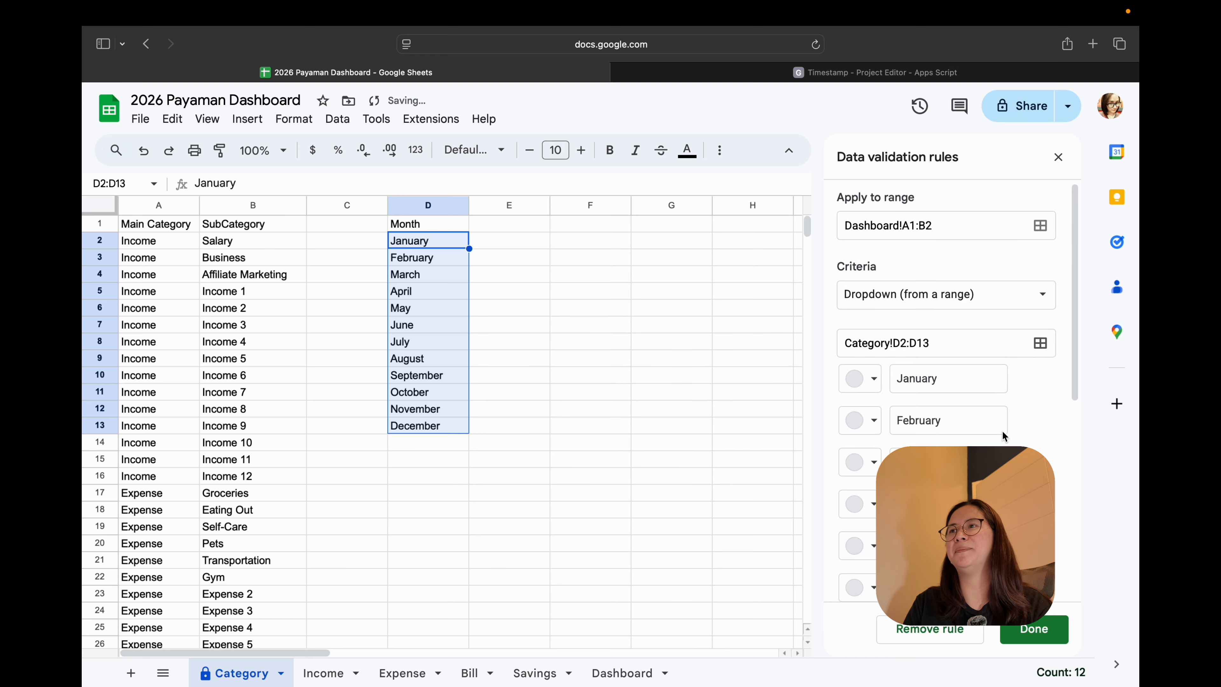
{"action": "left_click", "coordinate": [1033, 630]}
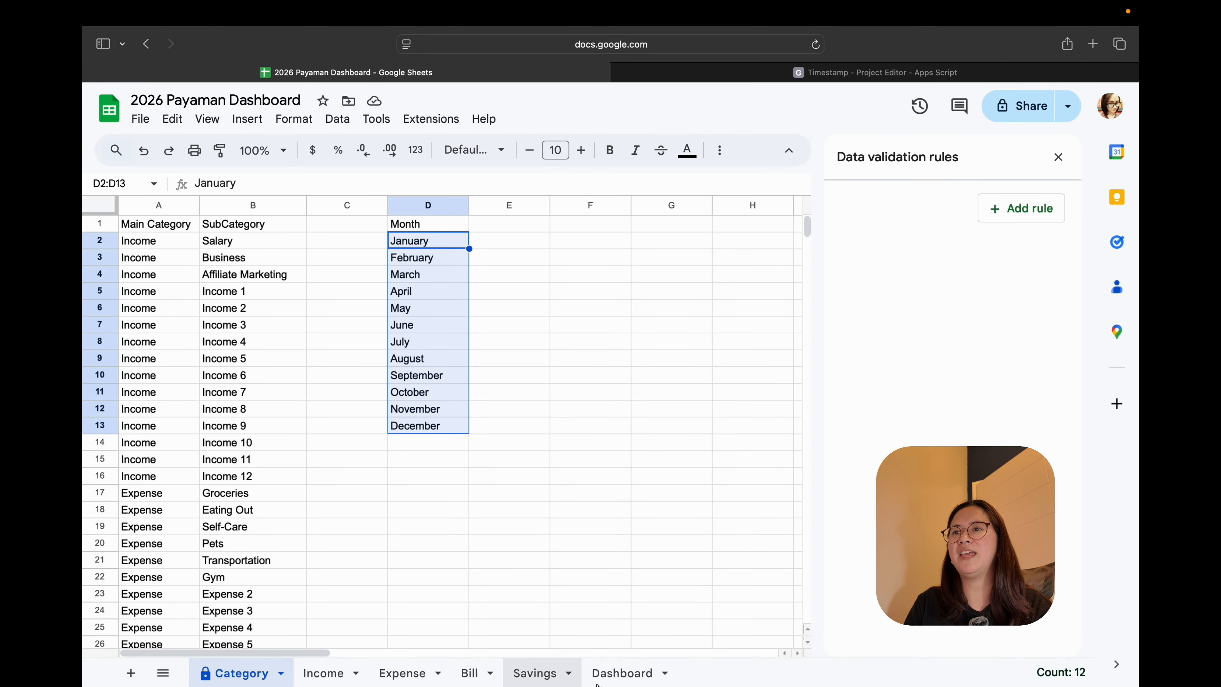
- Check the month options offered by the dropdown in A1:B2 on the Dashboard sheet
{"action": "left_click", "coordinate": [625, 674]}
{"action": "left_click", "coordinate": [485, 462]}
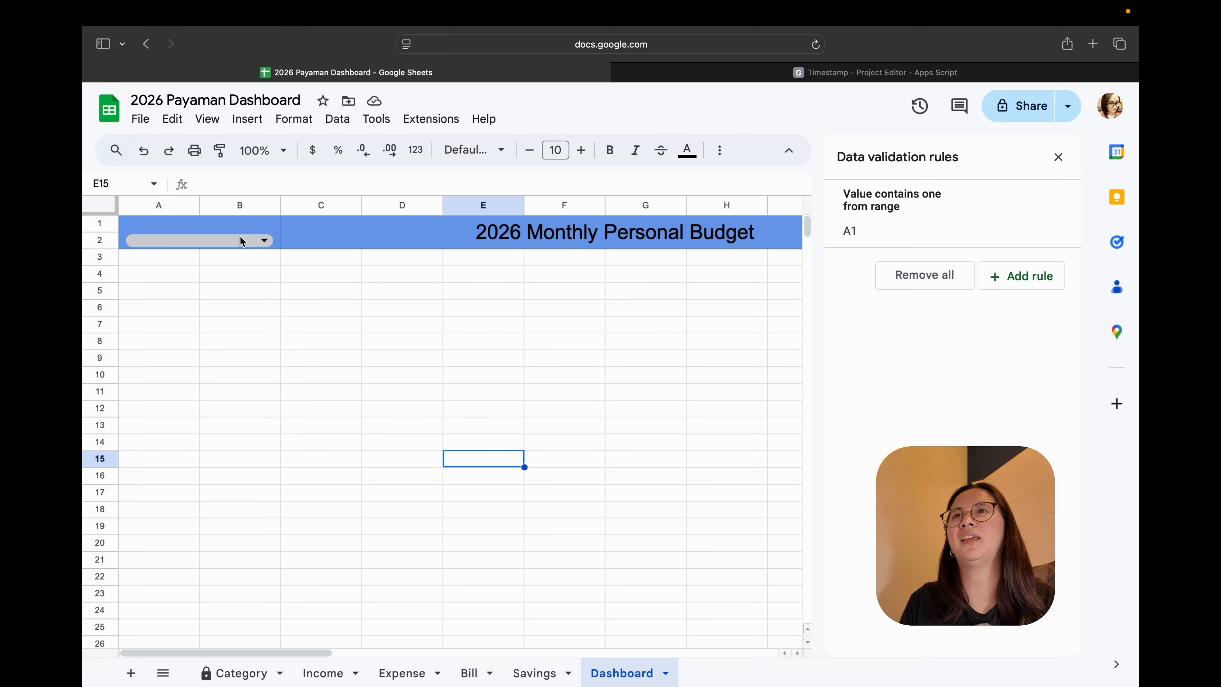
{"action": "left_click", "coordinate": [262, 241]}
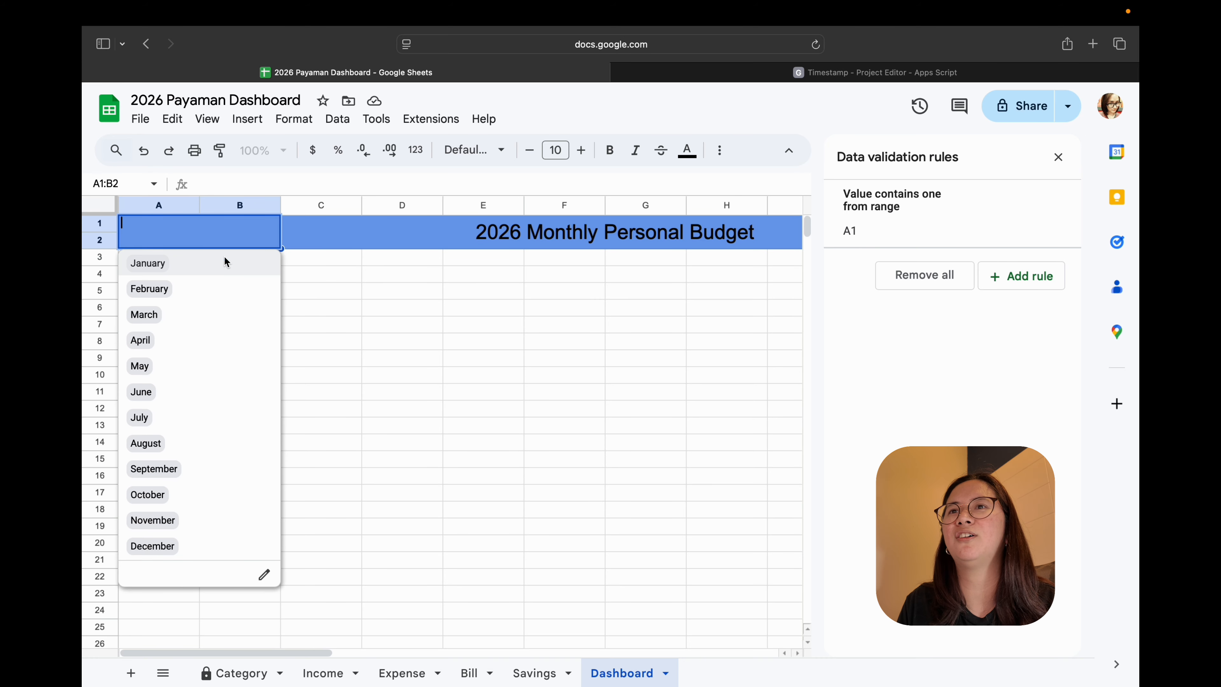
{"action": "left_click", "coordinate": [354, 362]}
- Close the data validation rules and align the dropdown cell A1:B2 vertically to the middle
{"action": "left_click", "coordinate": [247, 235]}
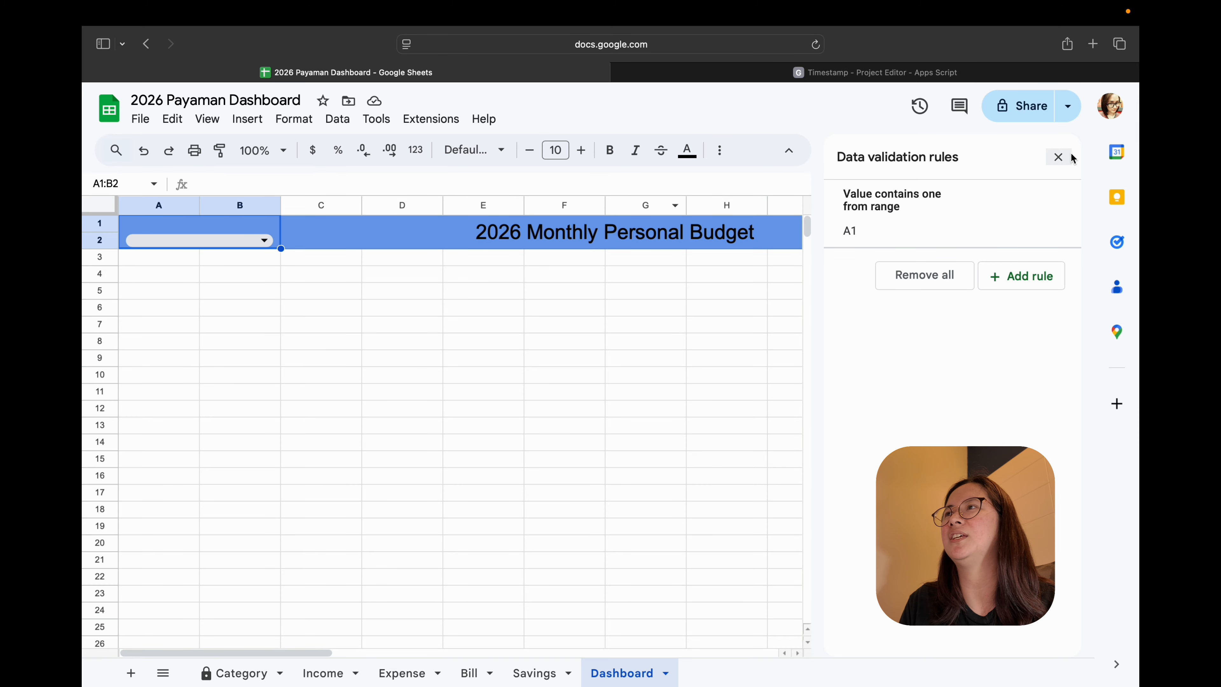
{"action": "left_click", "coordinate": [1057, 157]}
{"action": "left_click", "coordinate": [825, 158]}
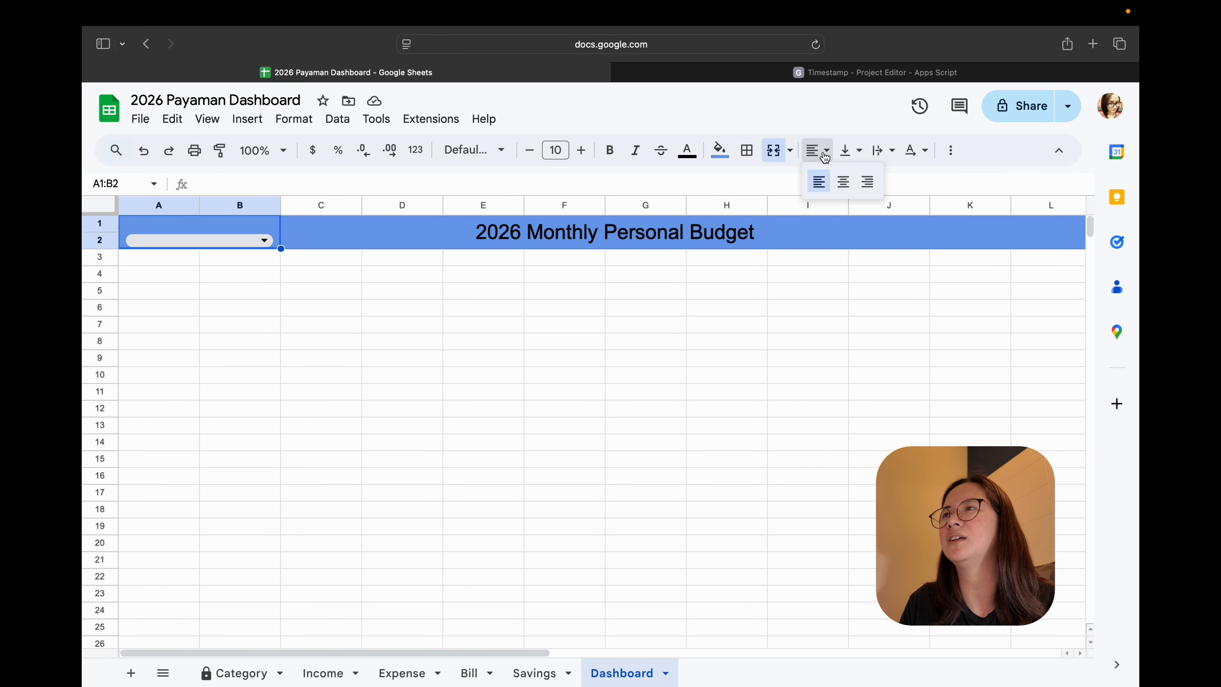
{"action": "left_click", "coordinate": [851, 152]}
{"action": "left_click", "coordinate": [878, 187]}
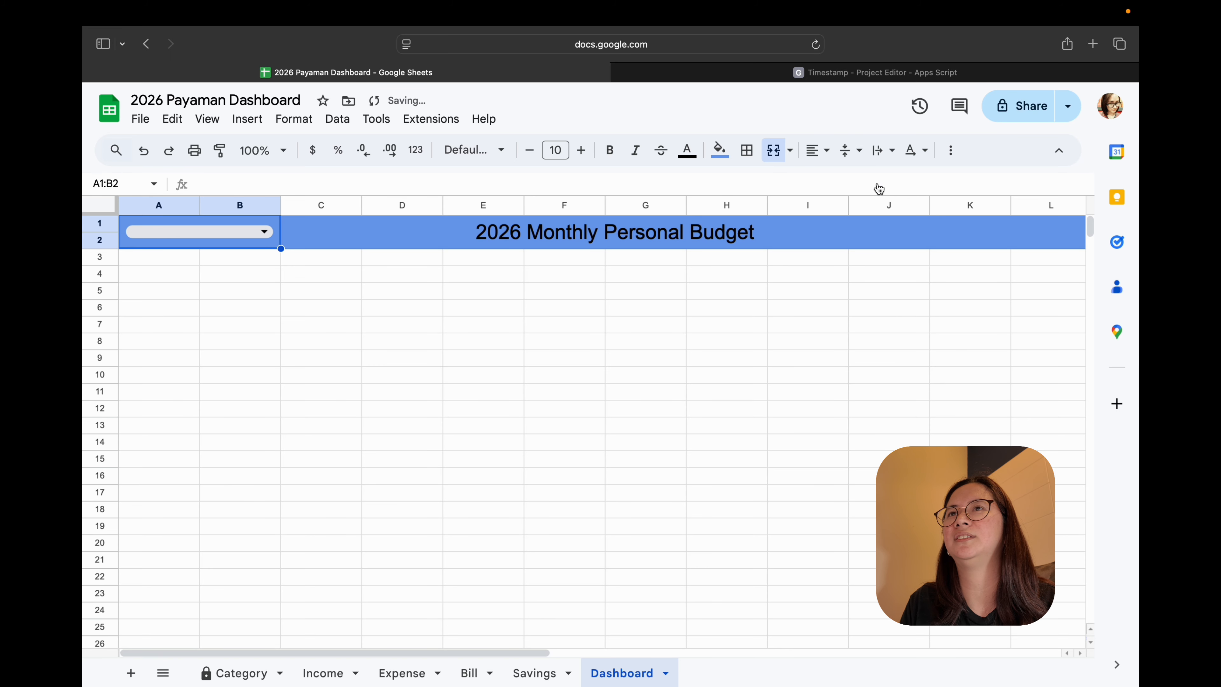
- Set the font size of the month dropdown cell A1:B2 to 20
{"action": "left_click", "coordinate": [574, 234]}
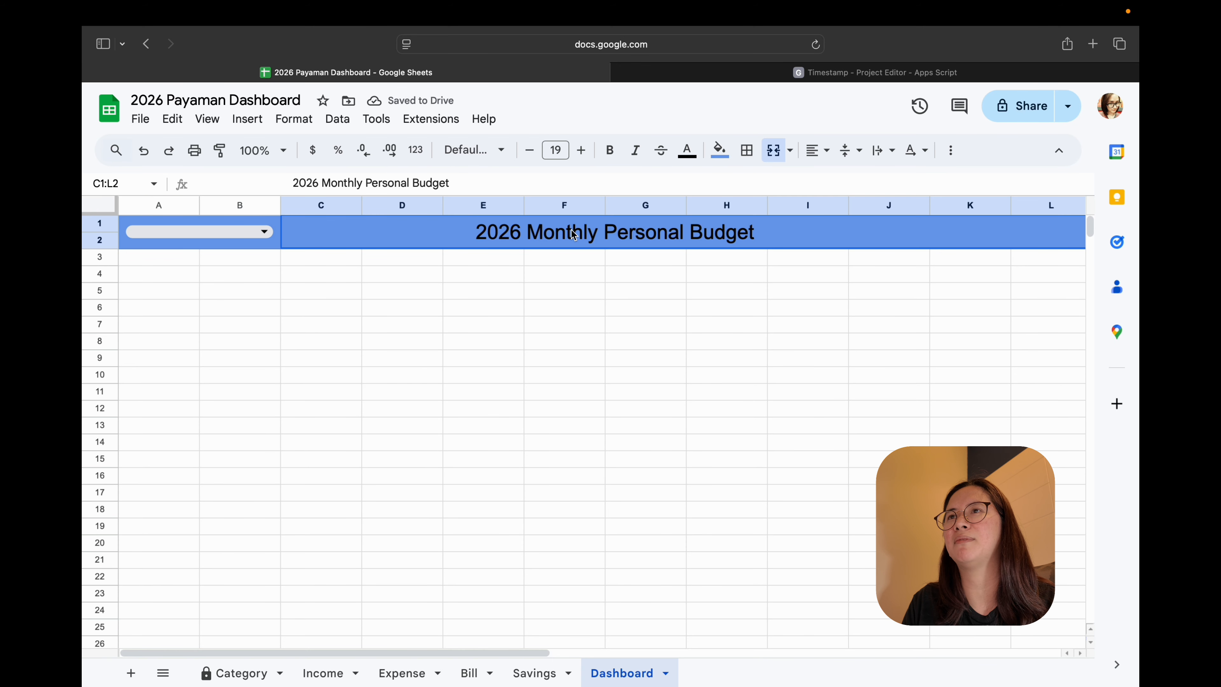
{"action": "left_click", "coordinate": [214, 239]}
{"action": "left_click", "coordinate": [559, 150]}
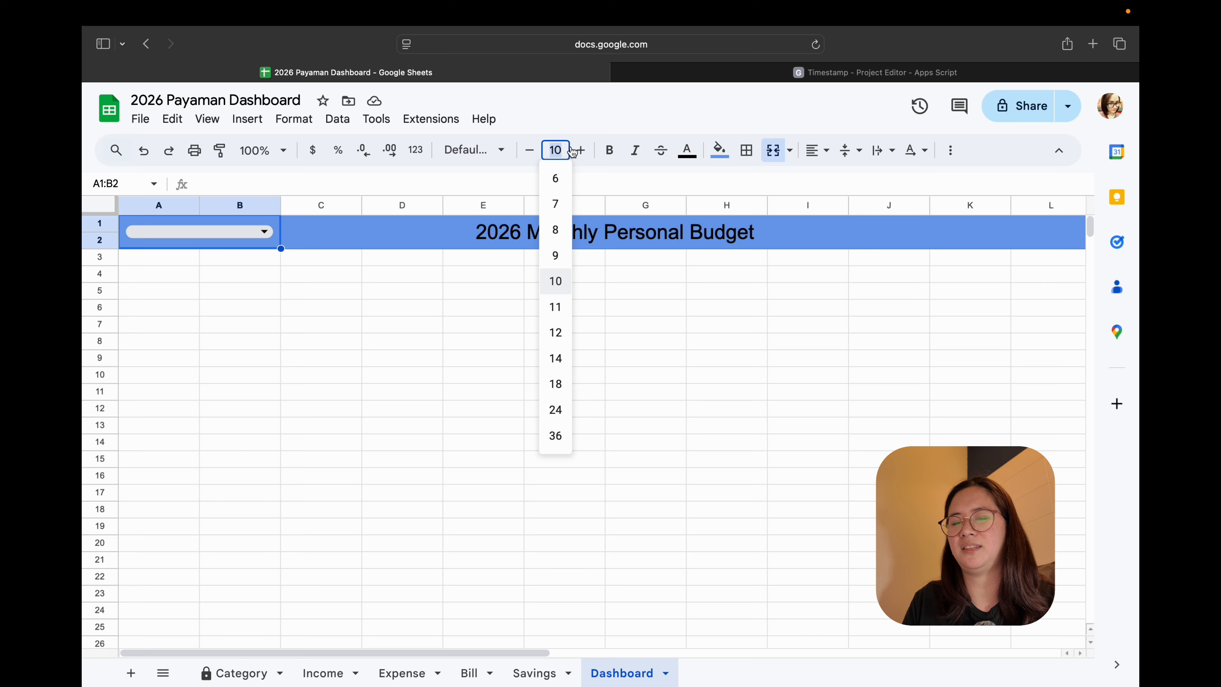
{"action": "key", "text": "BackSpace"}
{"action": "type", "text": "2"}
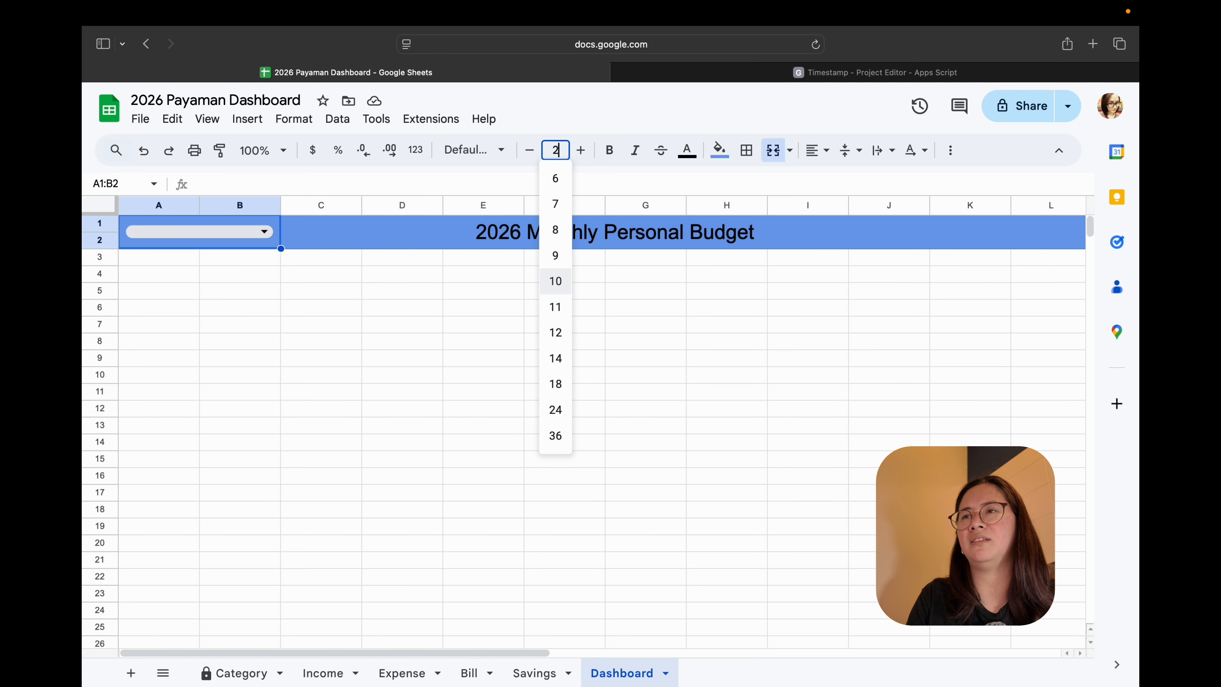
{"action": "type", "text": "0"}
{"action": "key", "text": "Return"}
{"action": "left_click", "coordinate": [560, 300]}
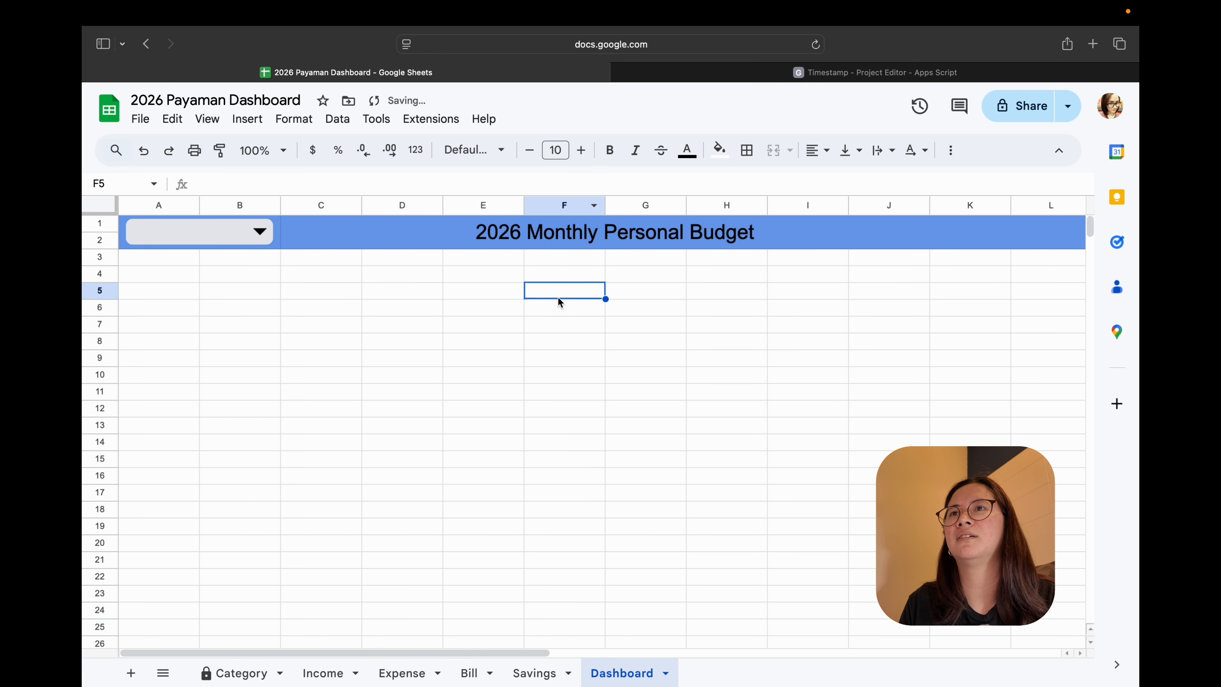
{"action": "left_click", "coordinate": [269, 232]}
{"action": "left_click", "coordinate": [332, 289]}
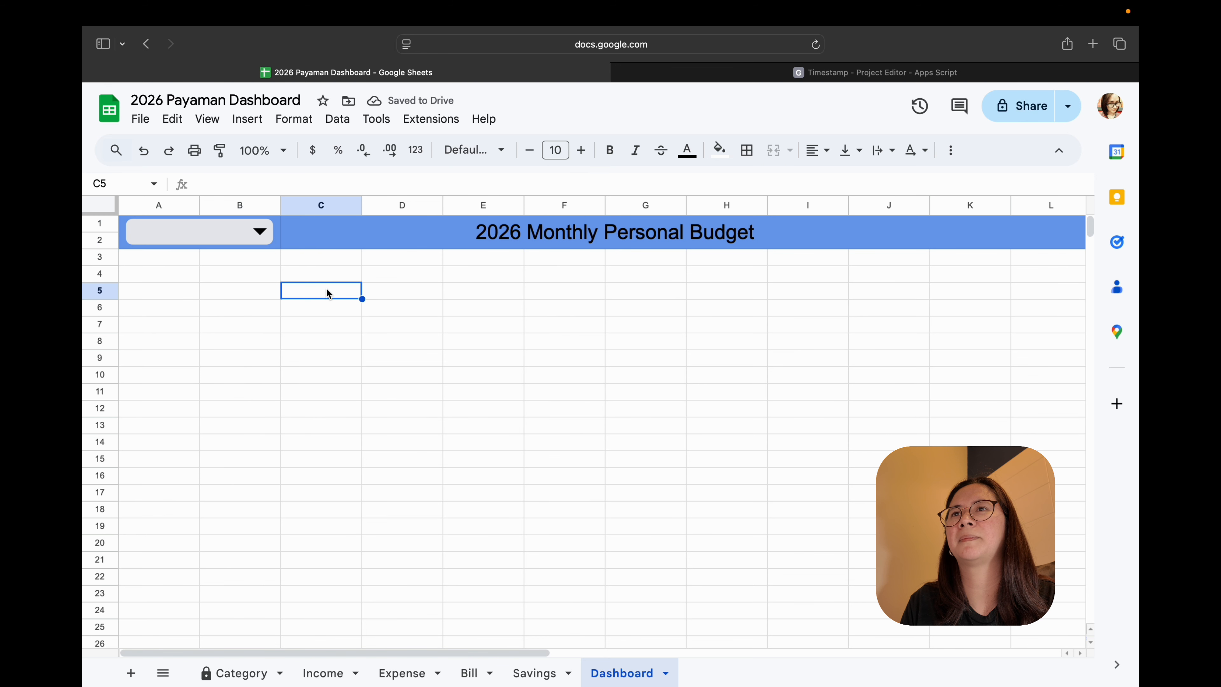
- Set the font size of the title in C1:L2 to 20
{"action": "left_click", "coordinate": [542, 233]}
{"action": "left_click", "coordinate": [565, 148]}
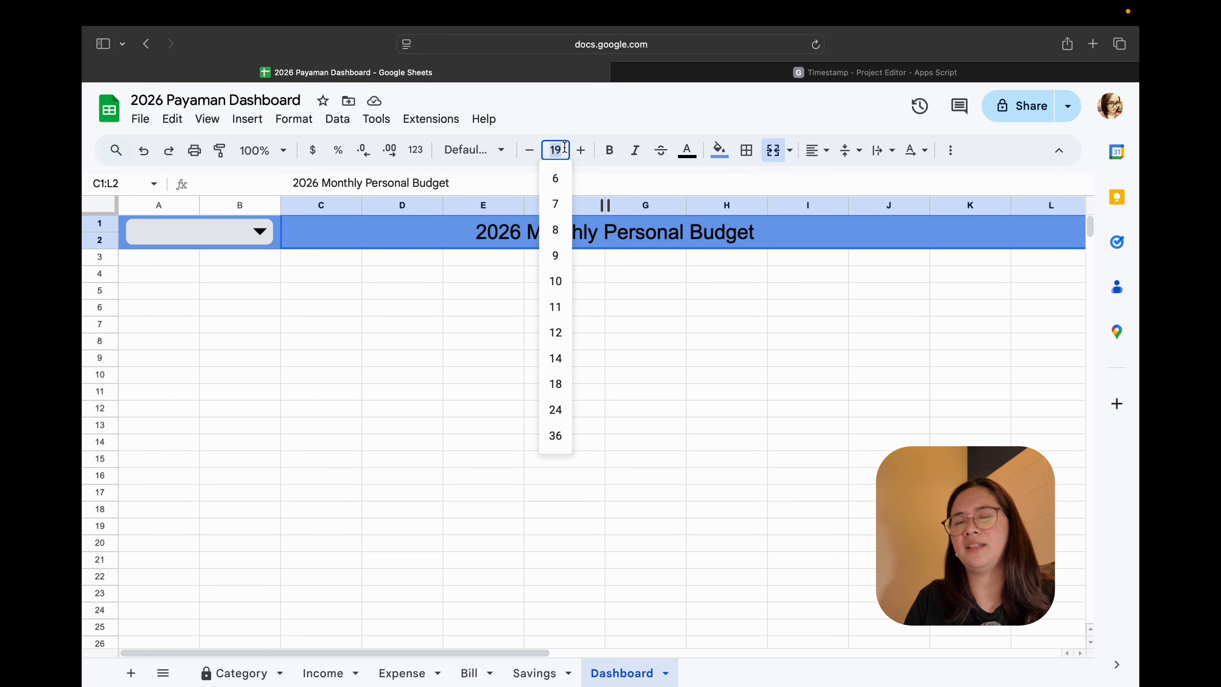
{"action": "type", "text": "20"}
{"action": "key", "text": "Return"}
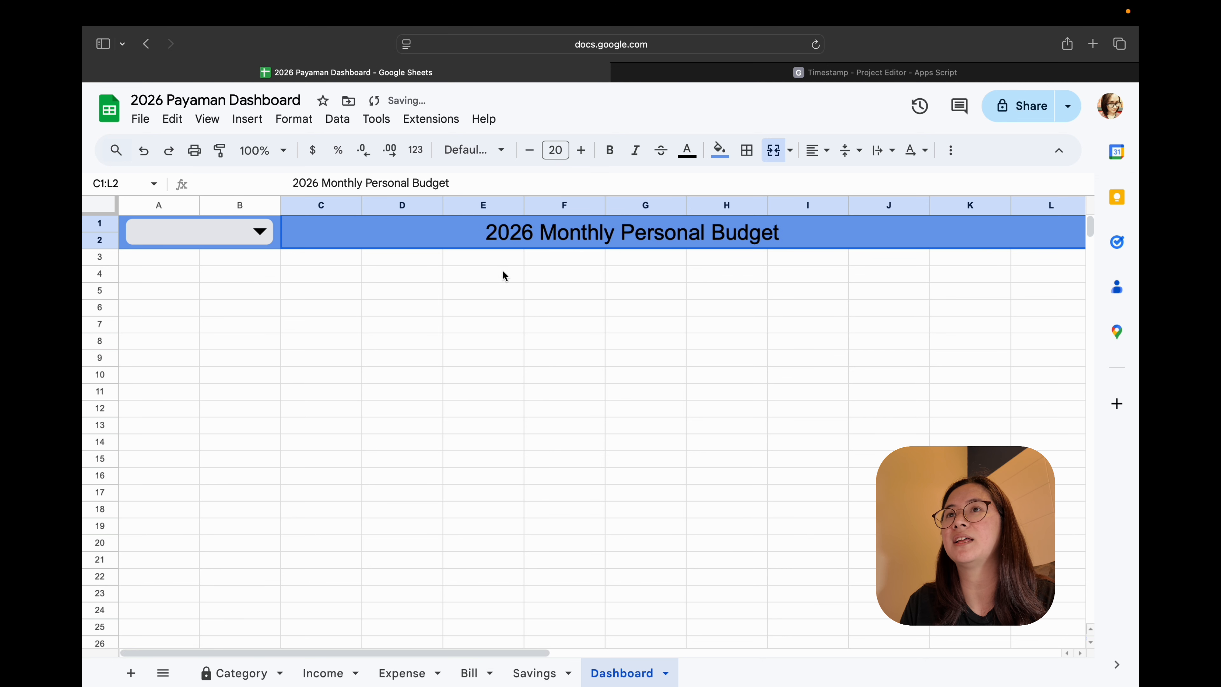
{"action": "left_click", "coordinate": [476, 321]}
{"action": "left_click", "coordinate": [276, 245]}
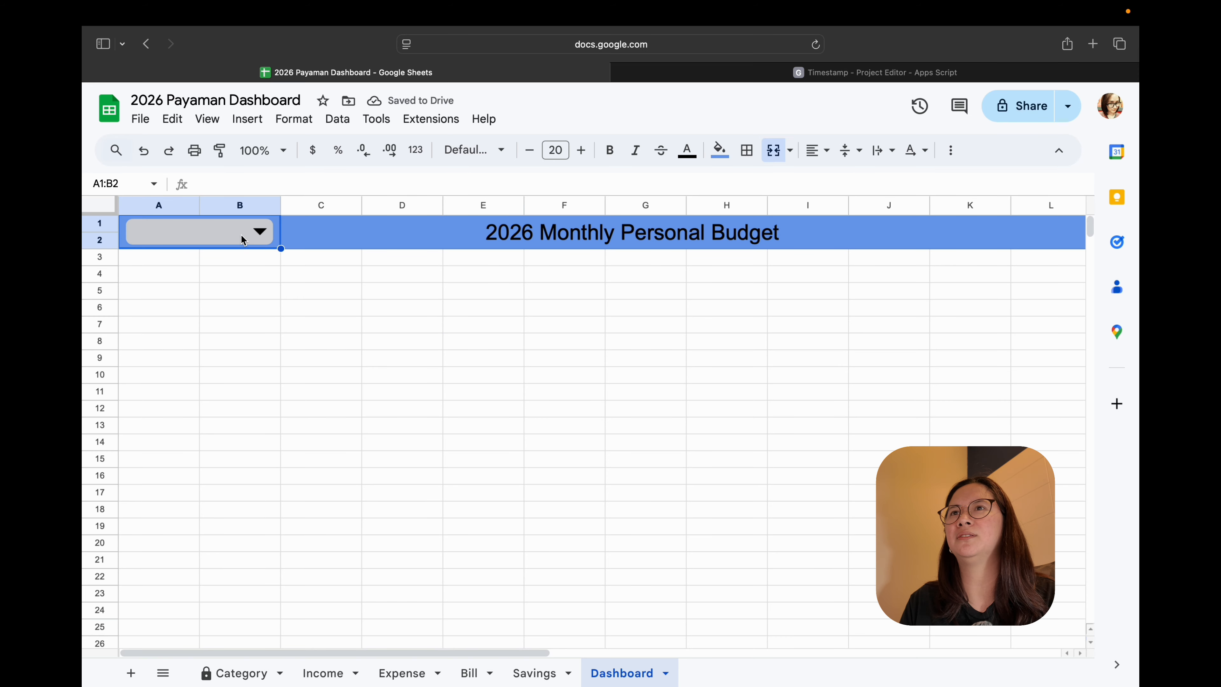
{"action": "left_click", "coordinate": [253, 234]}
{"action": "left_click", "coordinate": [304, 268]}
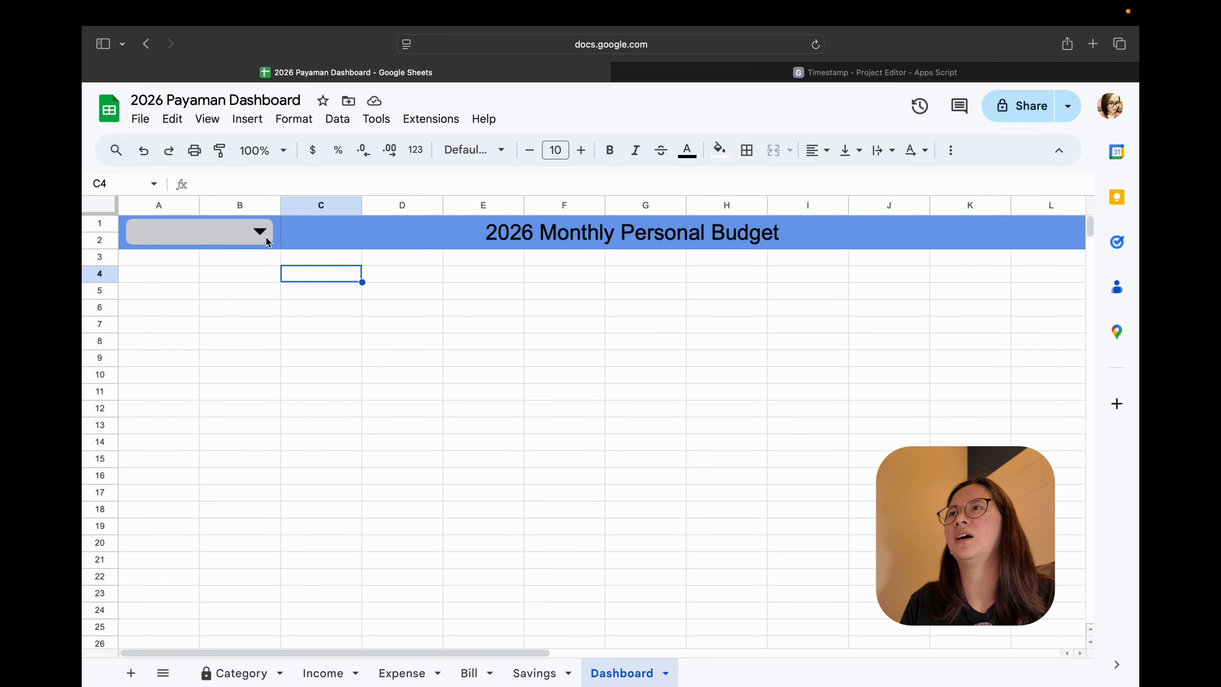
{"action": "left_click", "coordinate": [268, 241]}
{"action": "left_click", "coordinate": [317, 289]}
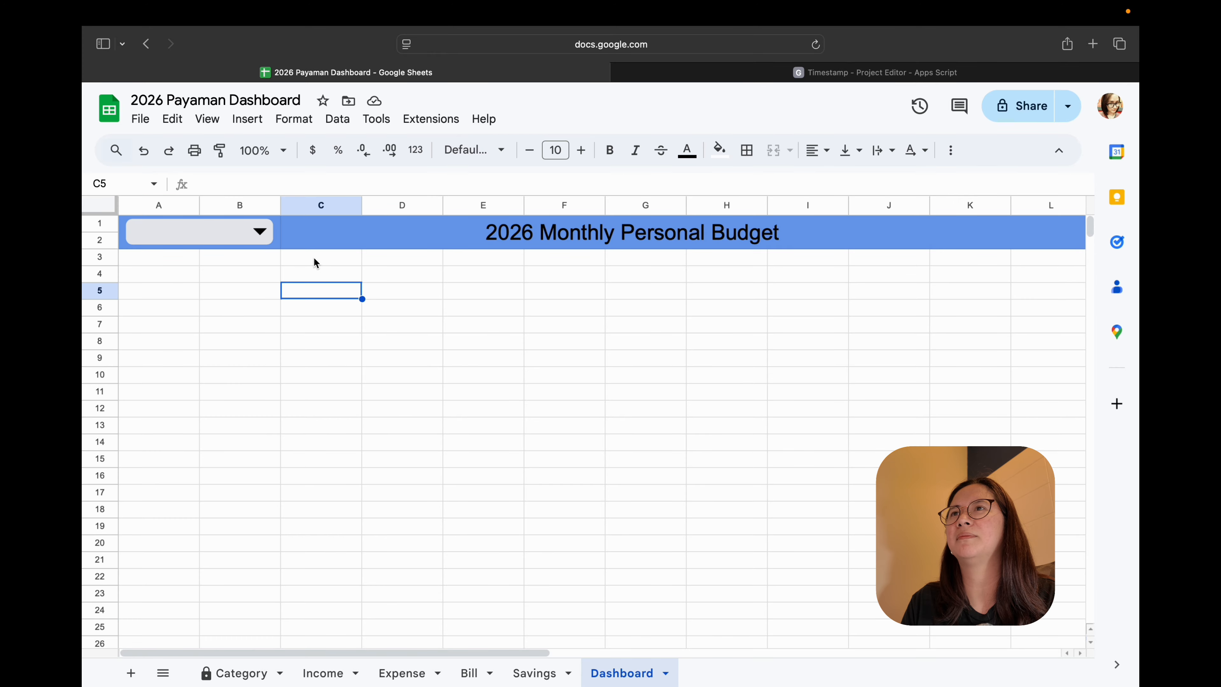
- Change the January option's color to light blue in the data validation rule of the month dropdown in A1:B2
{"action": "left_click", "coordinate": [257, 232]}
{"action": "left_click", "coordinate": [338, 120]}
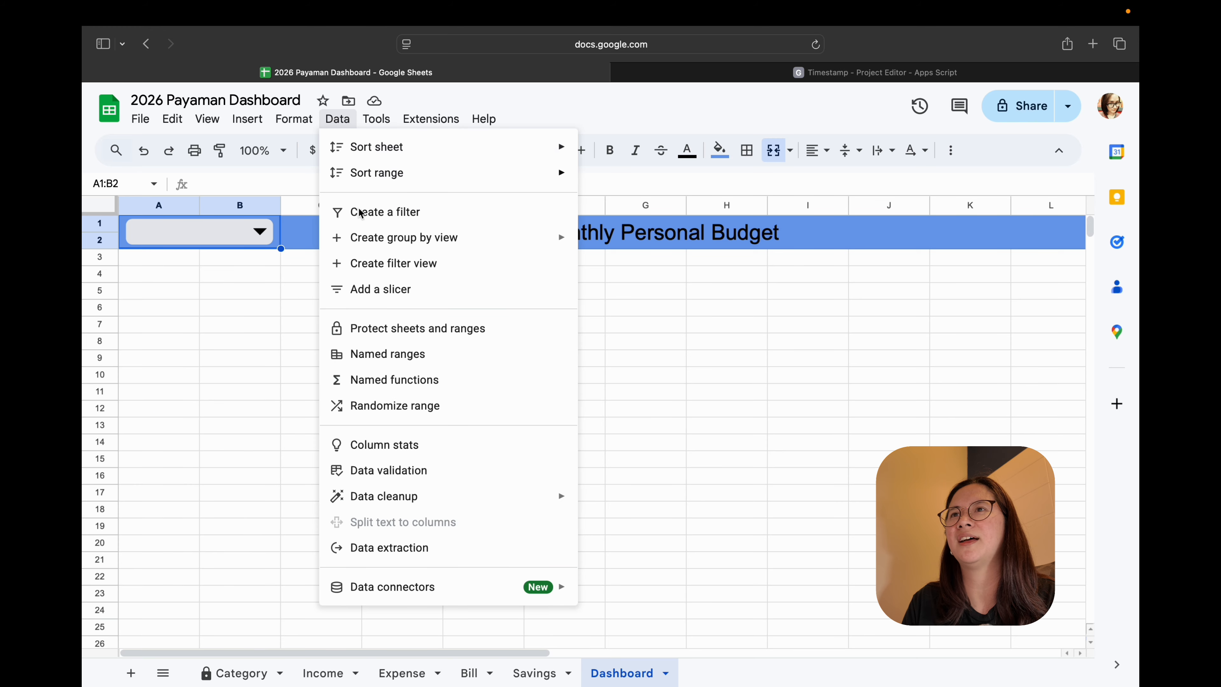
{"action": "left_click", "coordinate": [382, 470]}
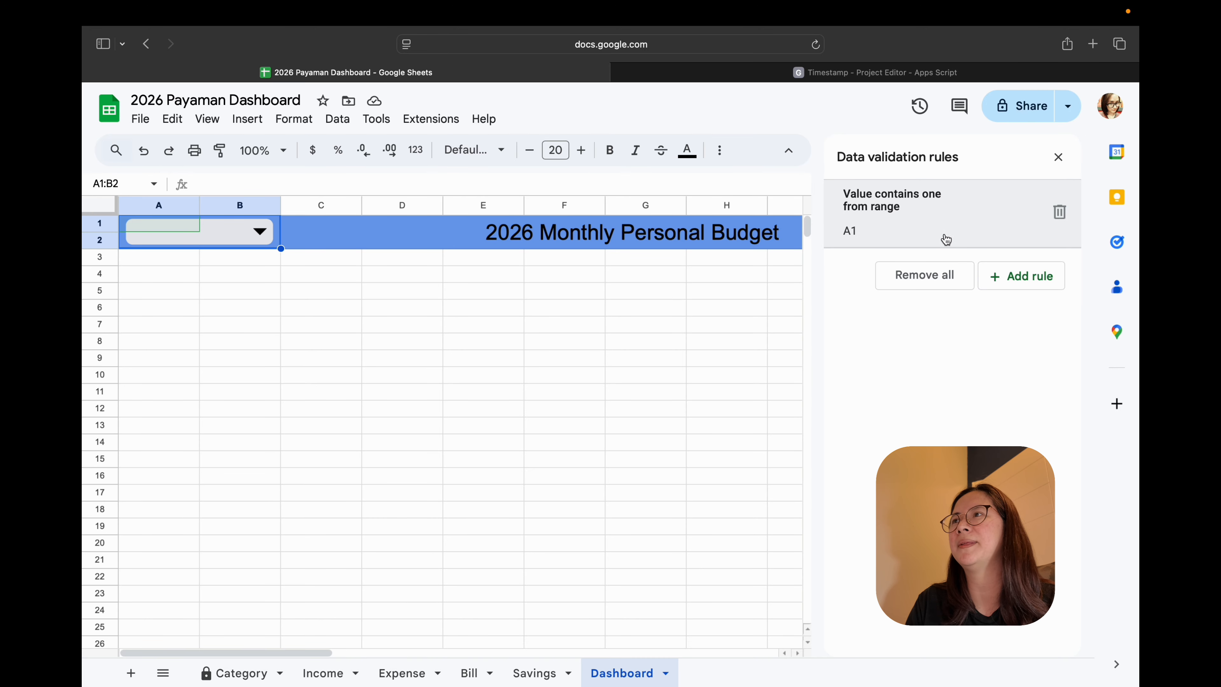
{"action": "left_click", "coordinate": [956, 227]}
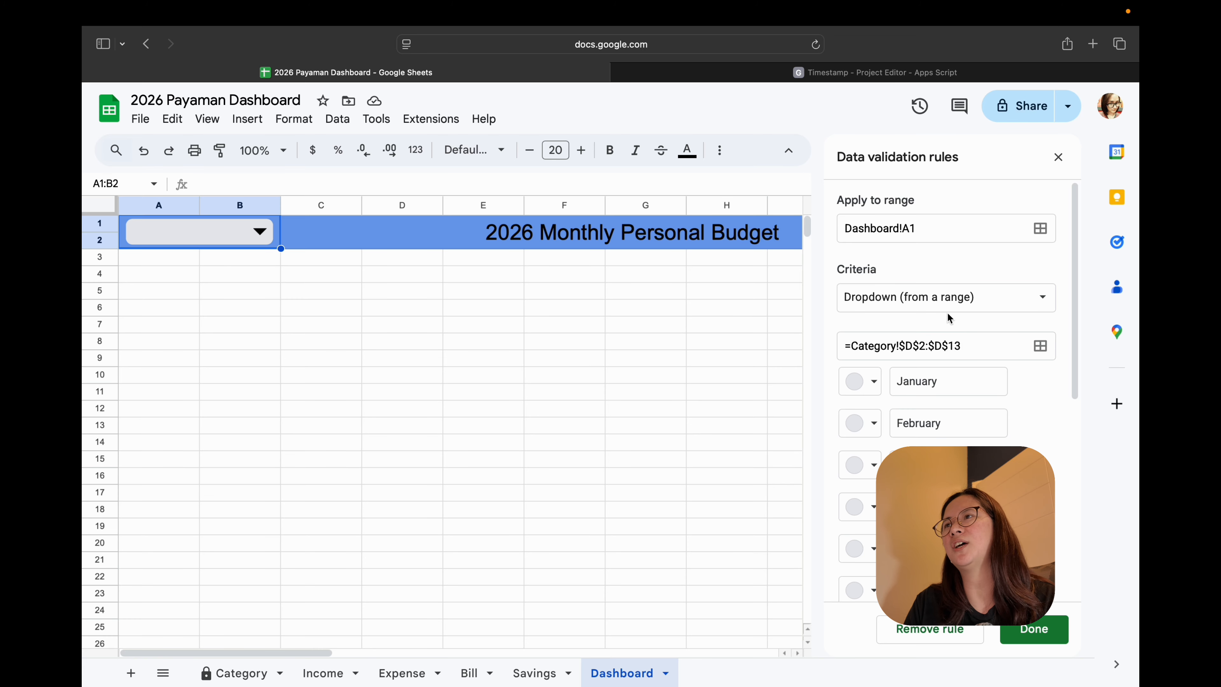
{"action": "left_click", "coordinate": [873, 389]}
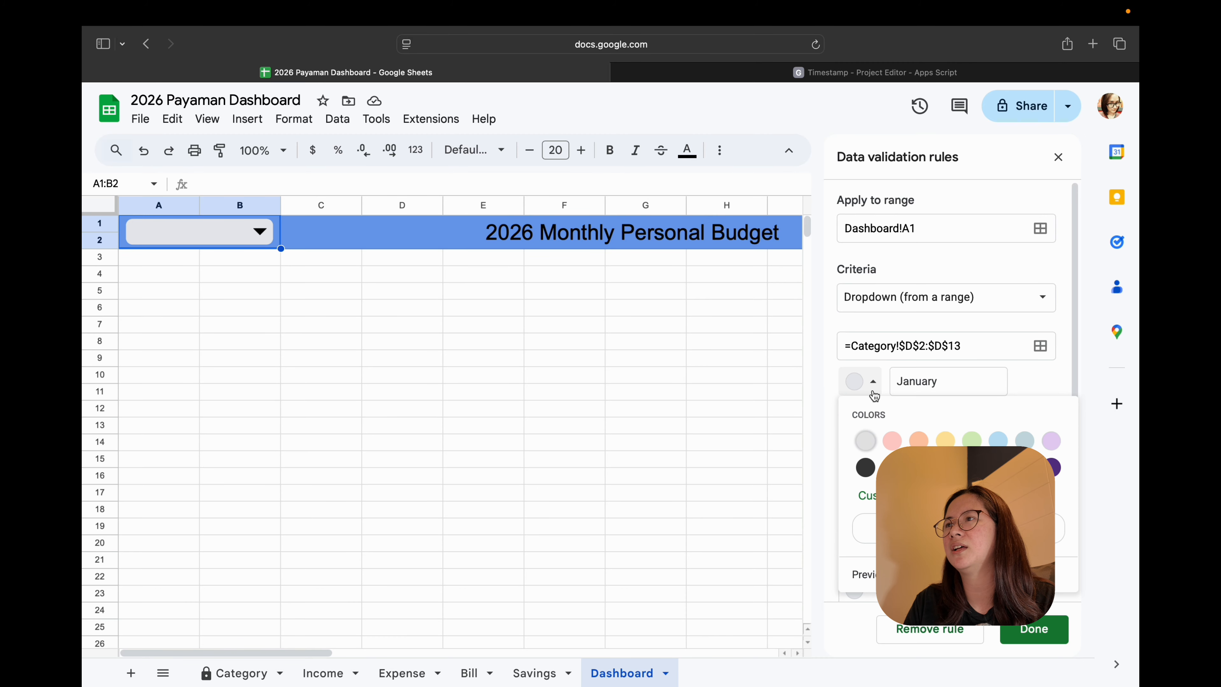
{"action": "left_click", "coordinate": [891, 467]}
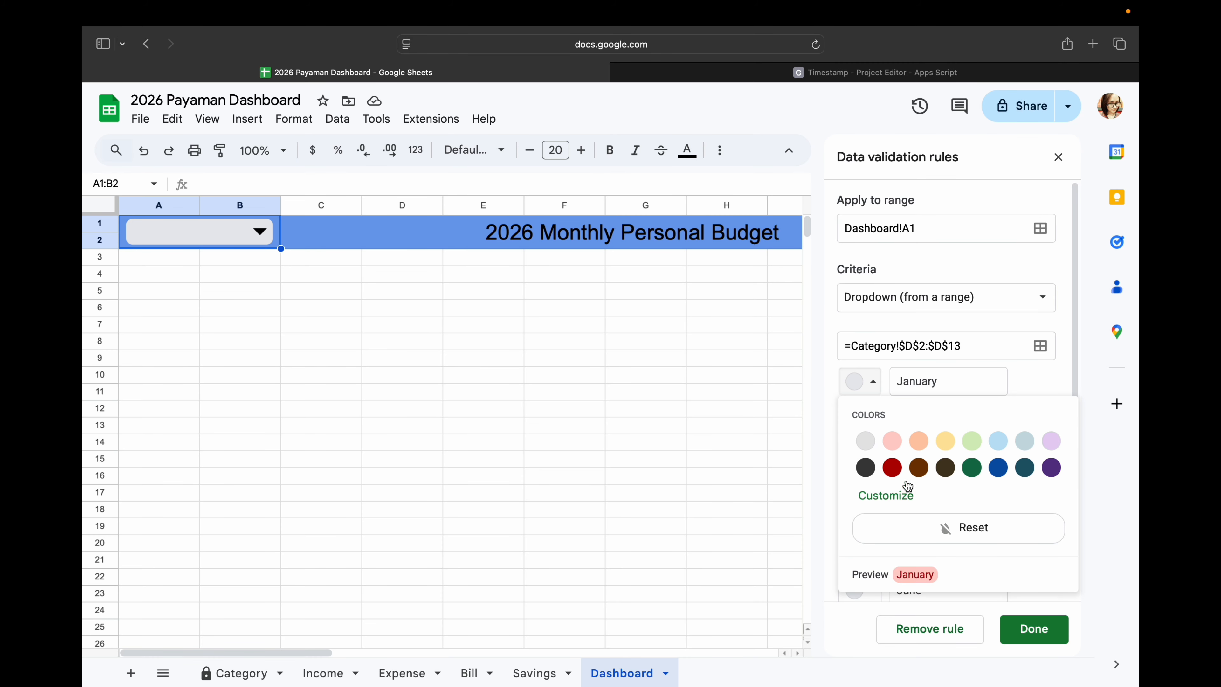
{"action": "left_click", "coordinate": [999, 444]}
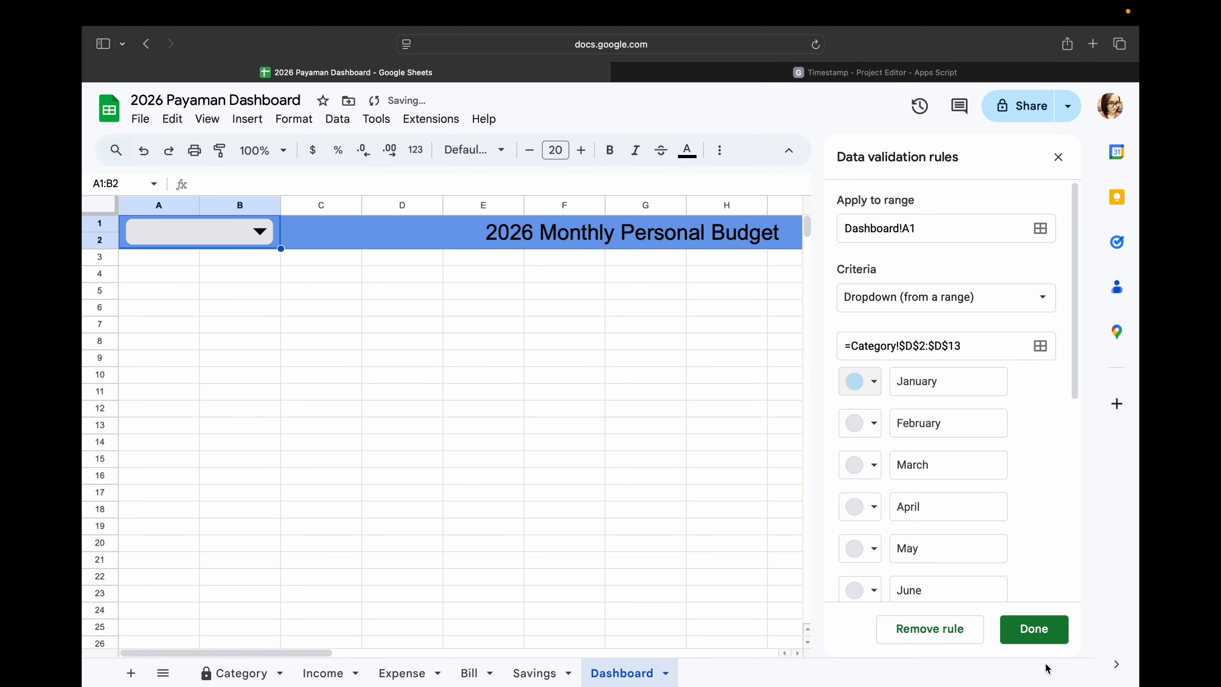
{"action": "left_click", "coordinate": [1033, 628]}
- Choose January in the month dropdown in A1:B2
{"action": "left_click", "coordinate": [347, 328]}
{"action": "left_click", "coordinate": [245, 233]}
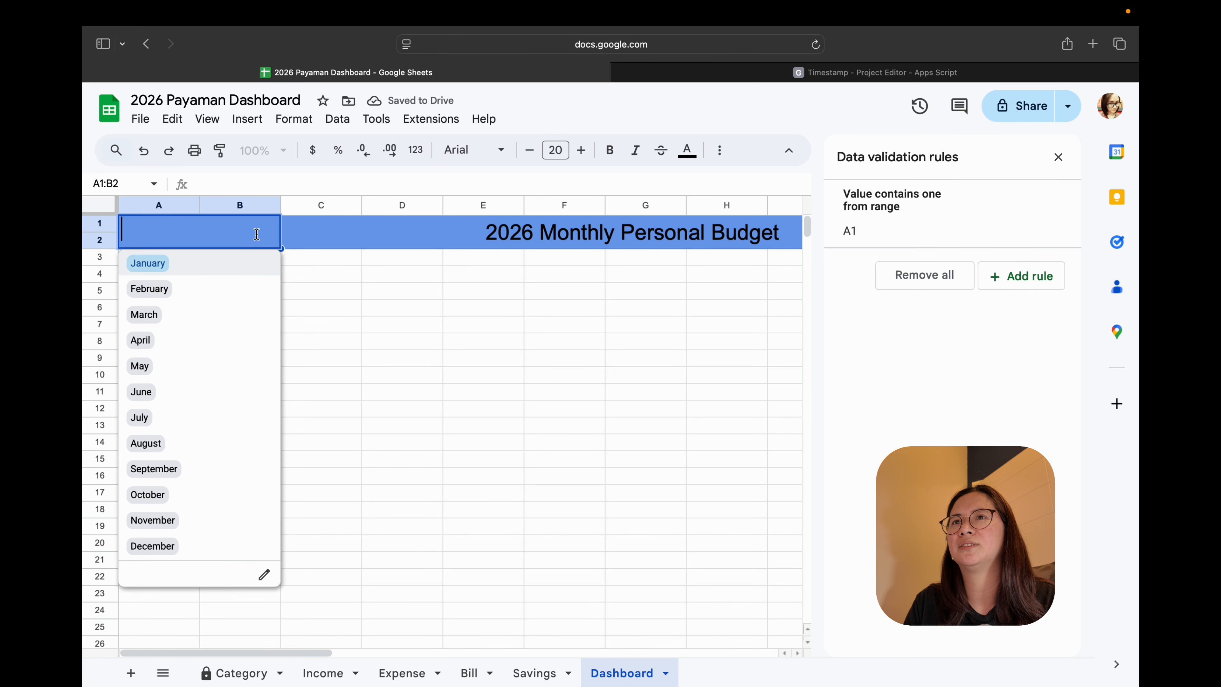
{"action": "left_click", "coordinate": [198, 269]}
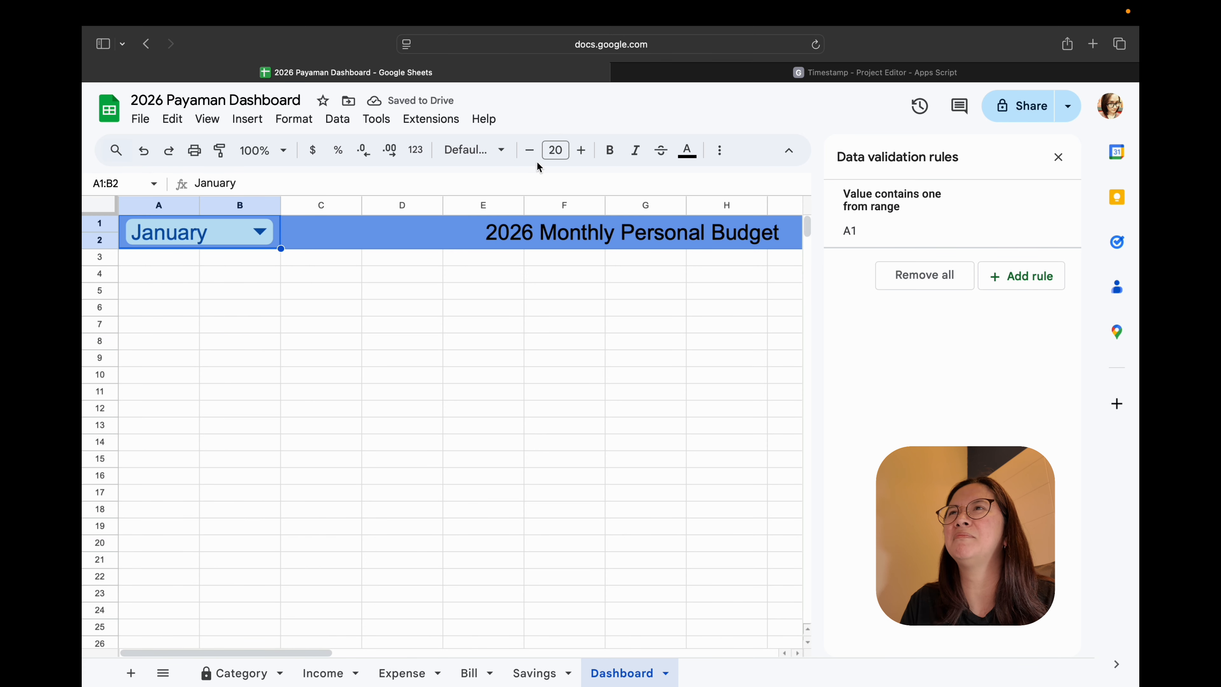
- Reduce the font size of the month dropdown cell to 16 and close the data validation rules
{"action": "left_click", "coordinate": [530, 151]}
{"action": "left_click", "coordinate": [530, 151]}
{"action": "left_click", "coordinate": [530, 150]}
{"action": "left_click", "coordinate": [530, 150]}
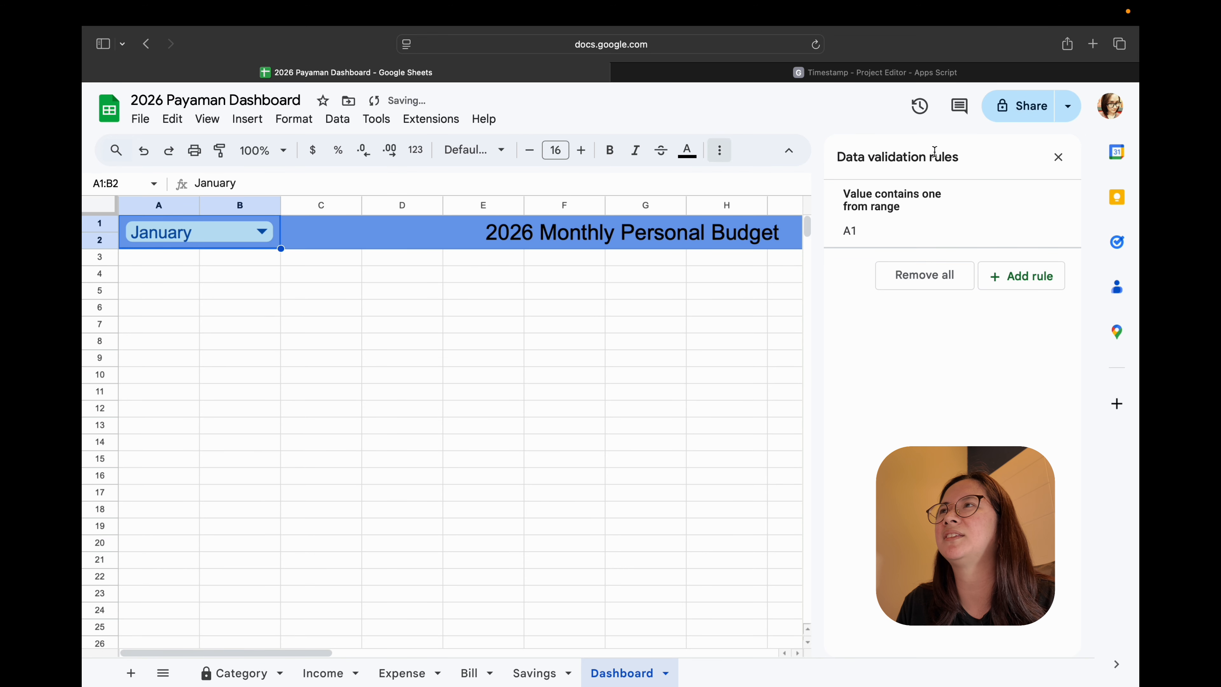
{"action": "left_click", "coordinate": [1057, 156]}
{"action": "left_click", "coordinate": [1055, 152]}
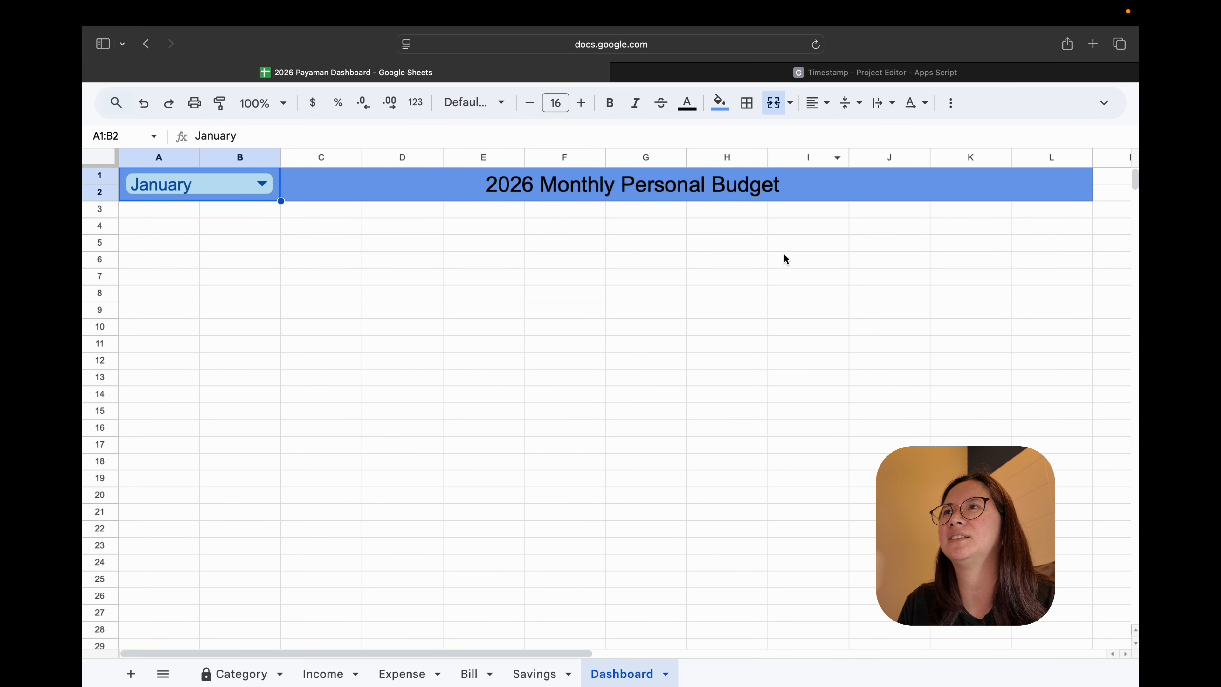
{"action": "left_click", "coordinate": [1104, 102]}
- Center the month in A1:B2 horizontally
{"action": "left_click", "coordinate": [816, 156]}
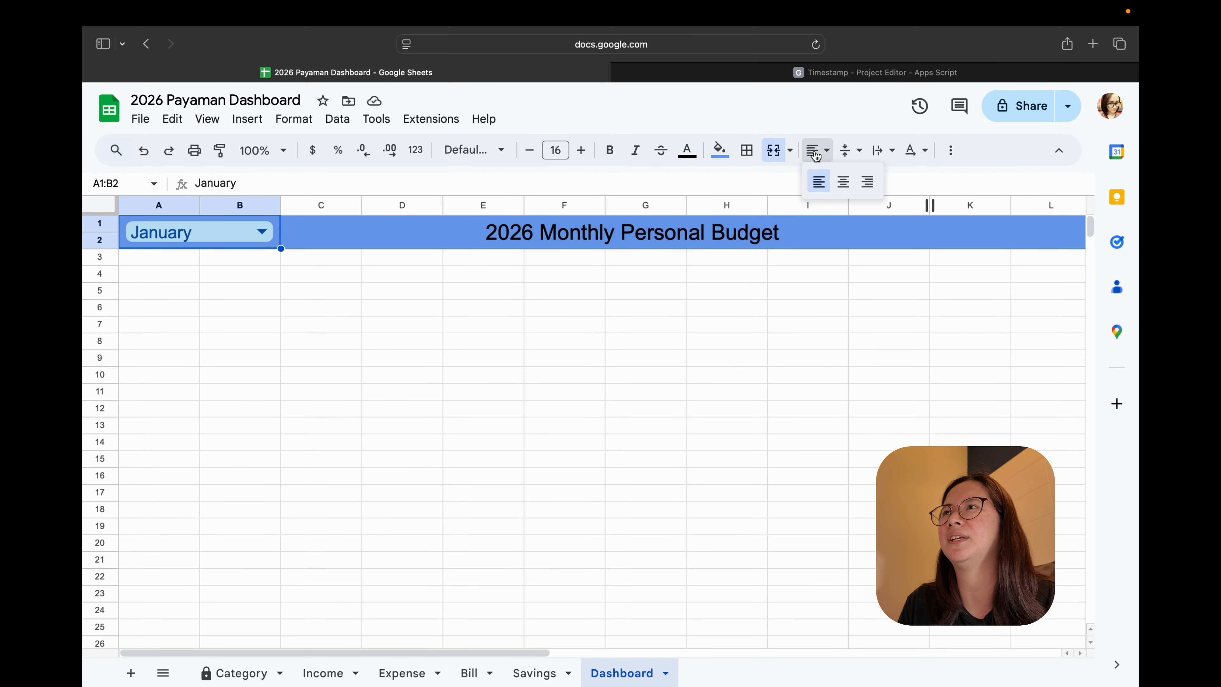
{"action": "left_click", "coordinate": [843, 184]}
{"action": "left_click", "coordinate": [618, 331]}
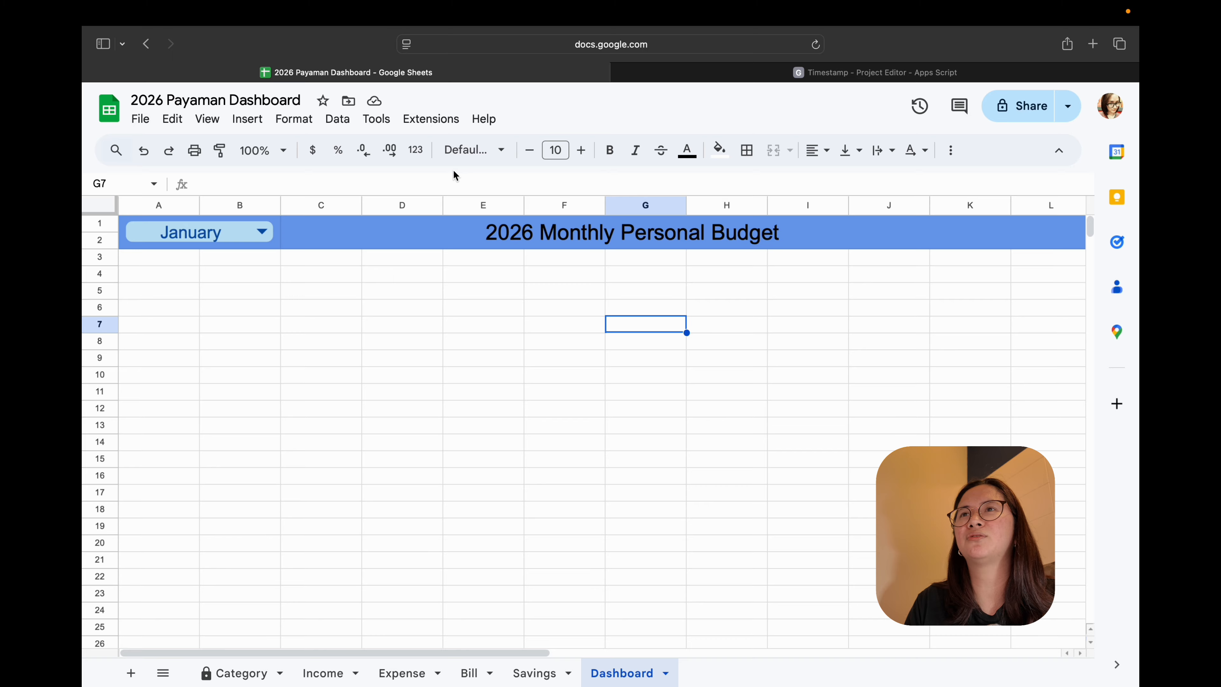
- Reopen the month dropdown's data validation rule and color the February and March options light blue
{"action": "left_click", "coordinate": [339, 120]}
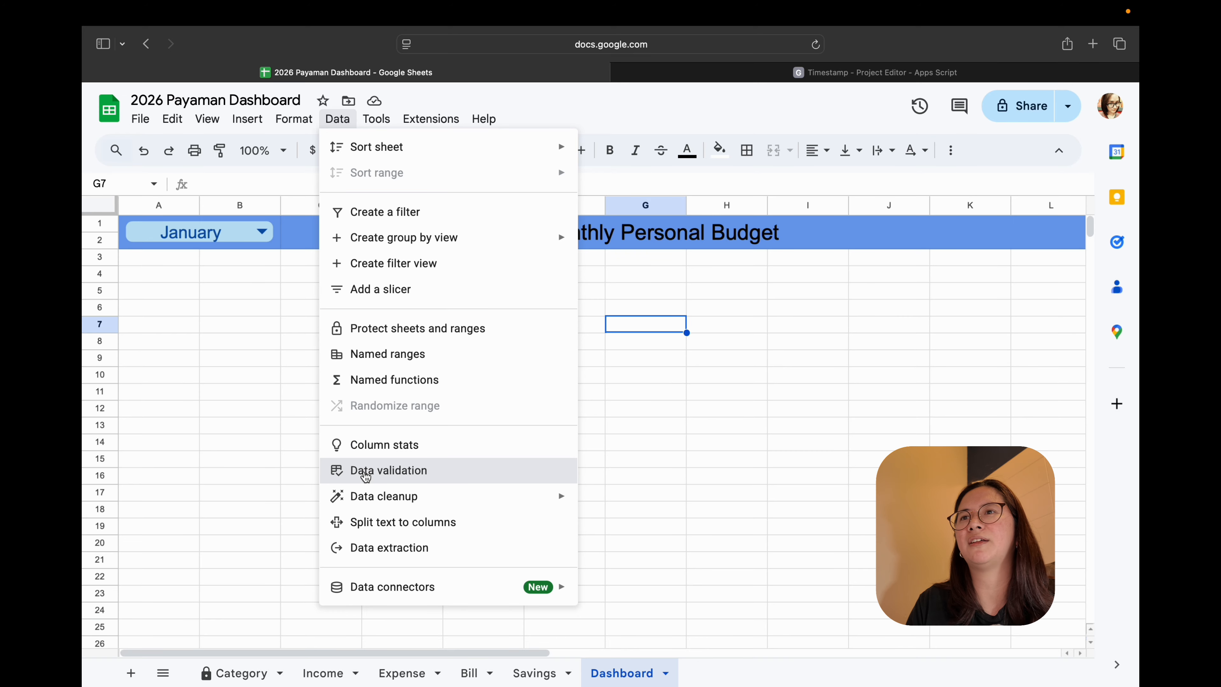
{"action": "left_click", "coordinate": [366, 476]}
{"action": "left_click", "coordinate": [903, 227]}
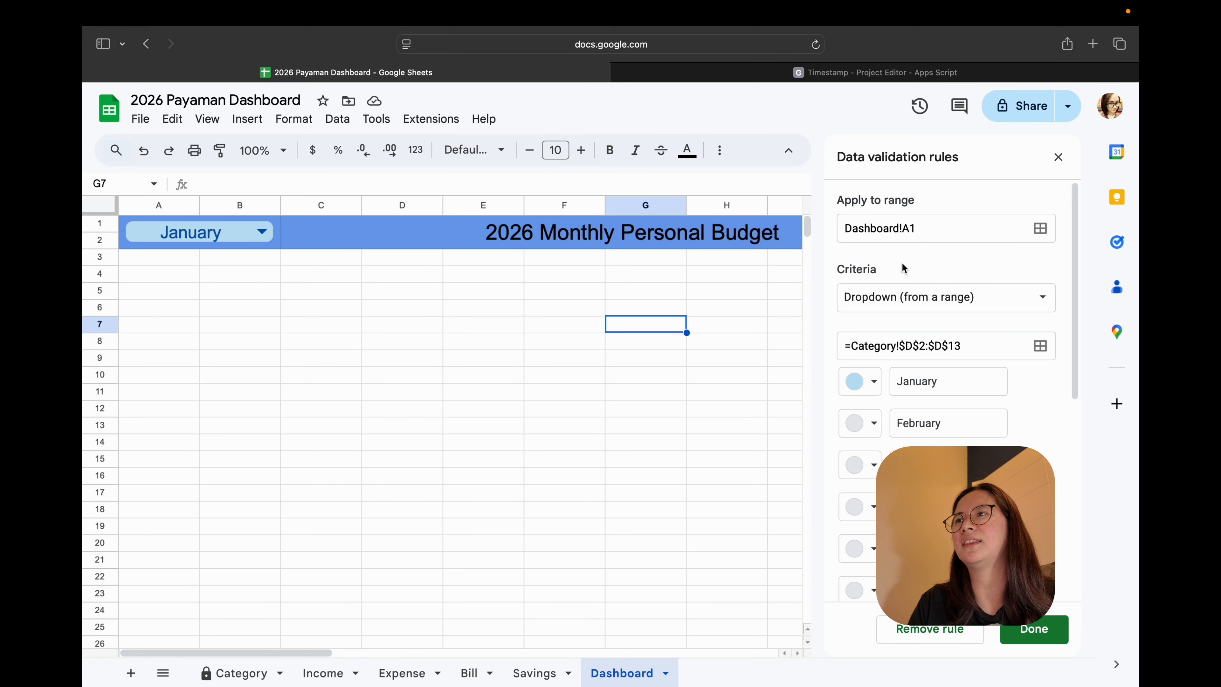
{"action": "left_click", "coordinate": [873, 423]}
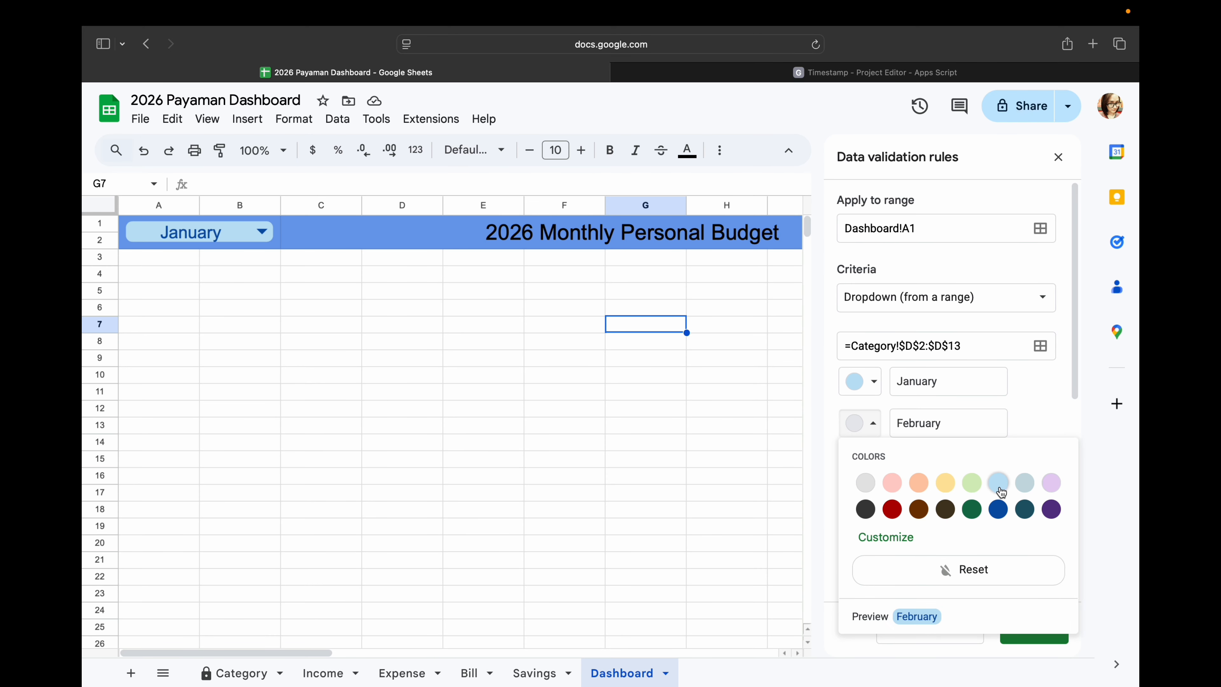
{"action": "left_click", "coordinate": [999, 483]}
{"action": "left_click", "coordinate": [873, 464]}
{"action": "left_click", "coordinate": [998, 523]}
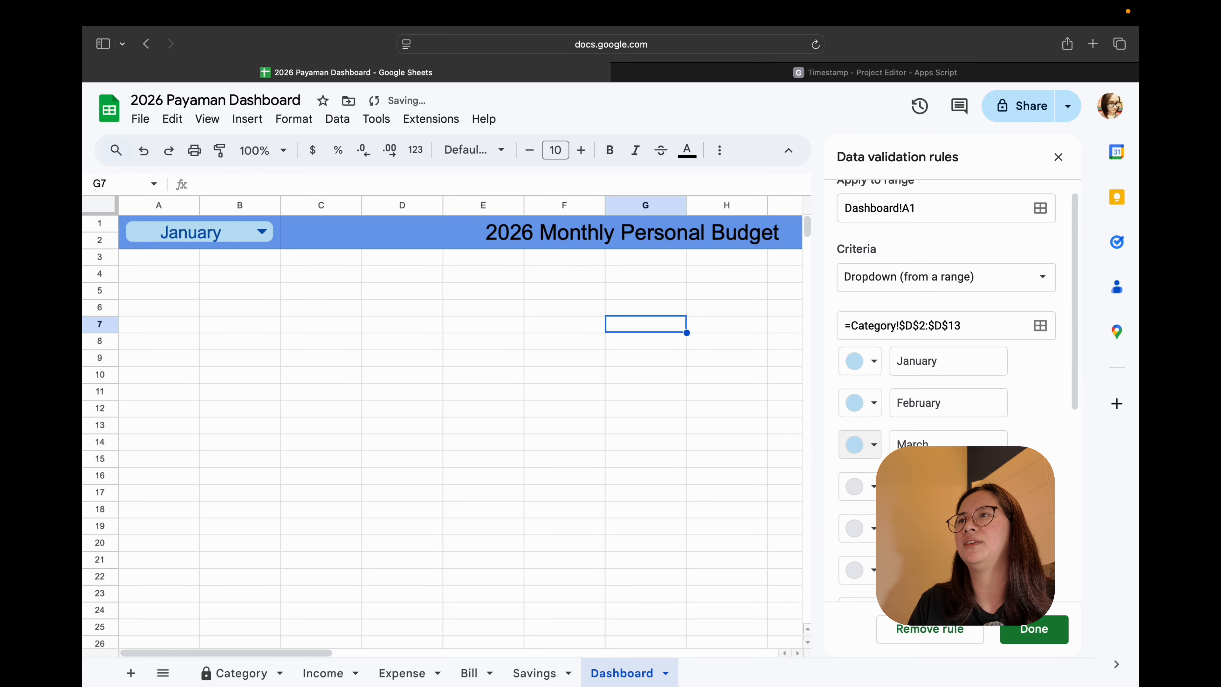
- Color the April, May and June options of the month dropdown light blue
{"action": "scroll", "coordinate": [932, 321], "scroll_direction": "down", "scroll_amount": 7}
{"action": "scroll", "coordinate": [932, 322], "scroll_direction": "up", "scroll_amount": 2}
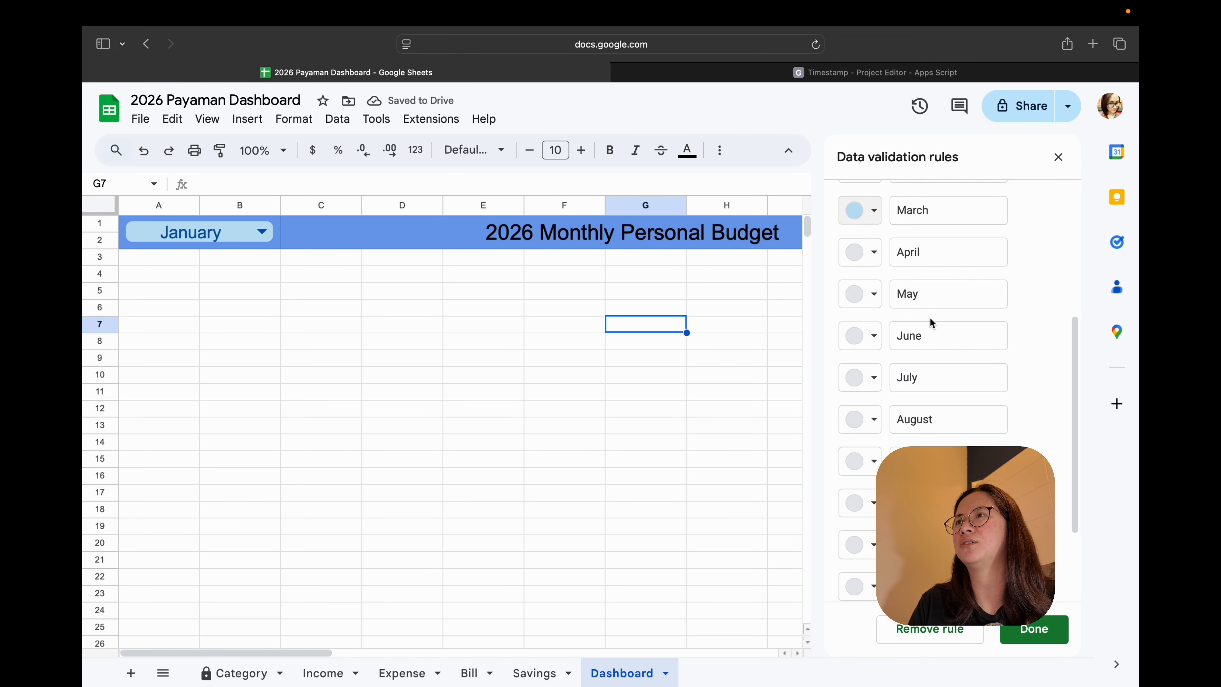
{"action": "left_click", "coordinate": [873, 252]}
{"action": "left_click", "coordinate": [999, 311]}
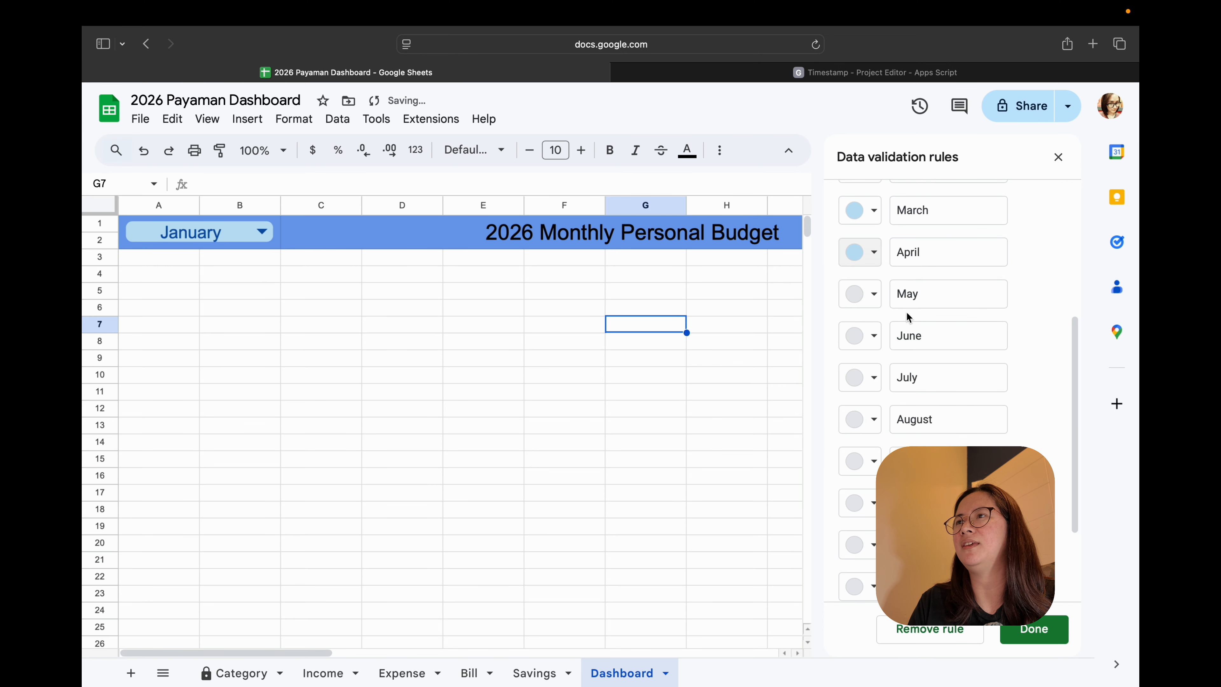
{"action": "left_click", "coordinate": [873, 293]}
{"action": "left_click", "coordinate": [998, 352]}
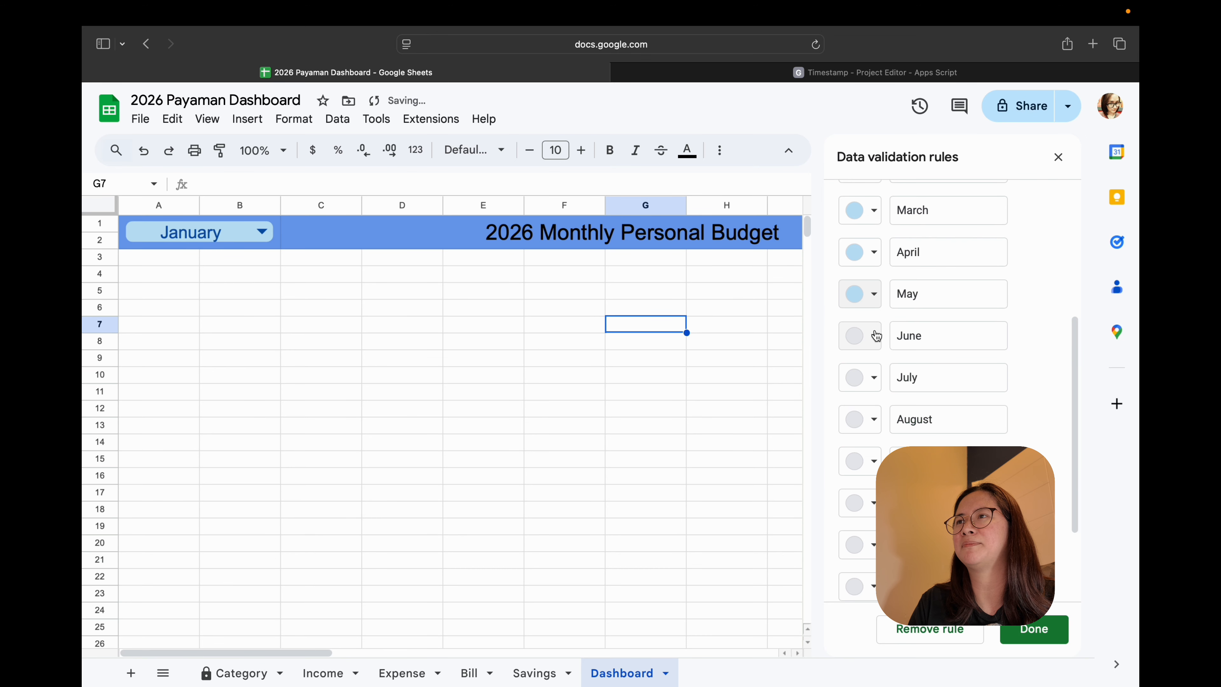
{"action": "left_click", "coordinate": [873, 335]}
{"action": "left_click", "coordinate": [999, 394]}
- Color the July, August and September options of the month dropdown light blue
{"action": "left_click", "coordinate": [873, 377]}
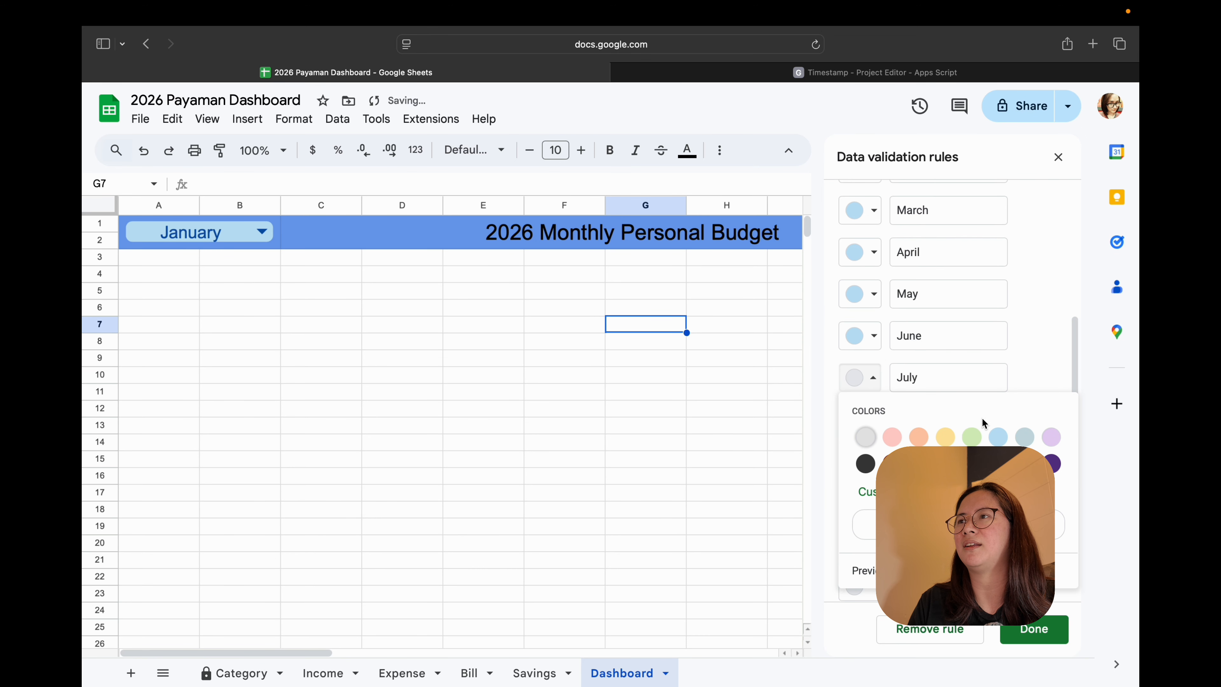
{"action": "left_click", "coordinate": [998, 436]}
{"action": "left_click", "coordinate": [873, 416]}
{"action": "left_click", "coordinate": [999, 475]}
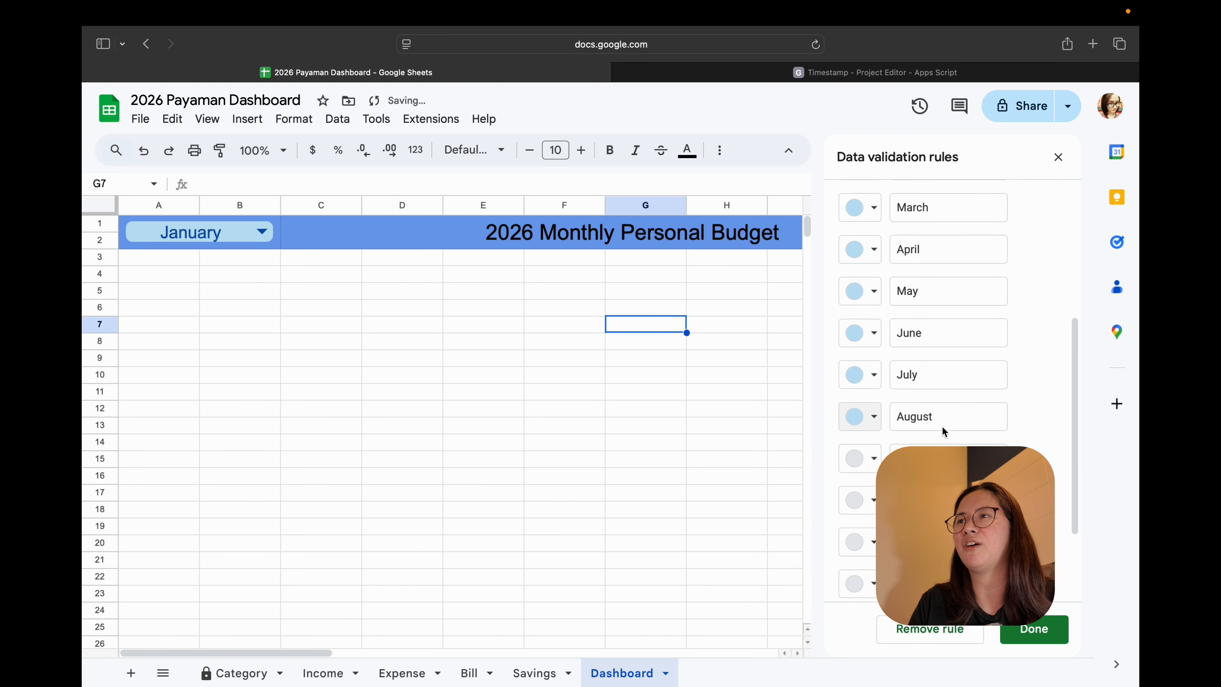
{"action": "scroll", "coordinate": [943, 431], "scroll_direction": "down", "scroll_amount": 2}
{"action": "left_click", "coordinate": [873, 403]}
{"action": "left_click", "coordinate": [999, 461]}
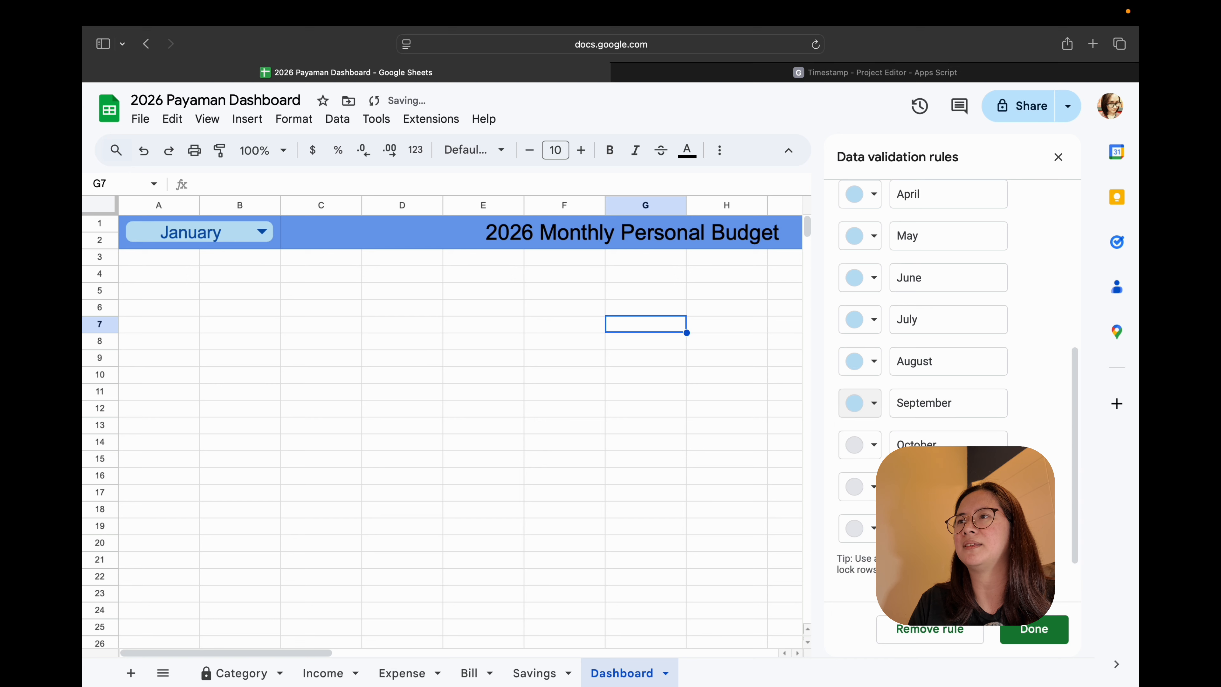
- Color the October, November and December options light blue, then save the dropdown rule and close the data validation rules
{"action": "left_click", "coordinate": [873, 444]}
{"action": "left_click", "coordinate": [998, 503]}
{"action": "left_click", "coordinate": [873, 486]}
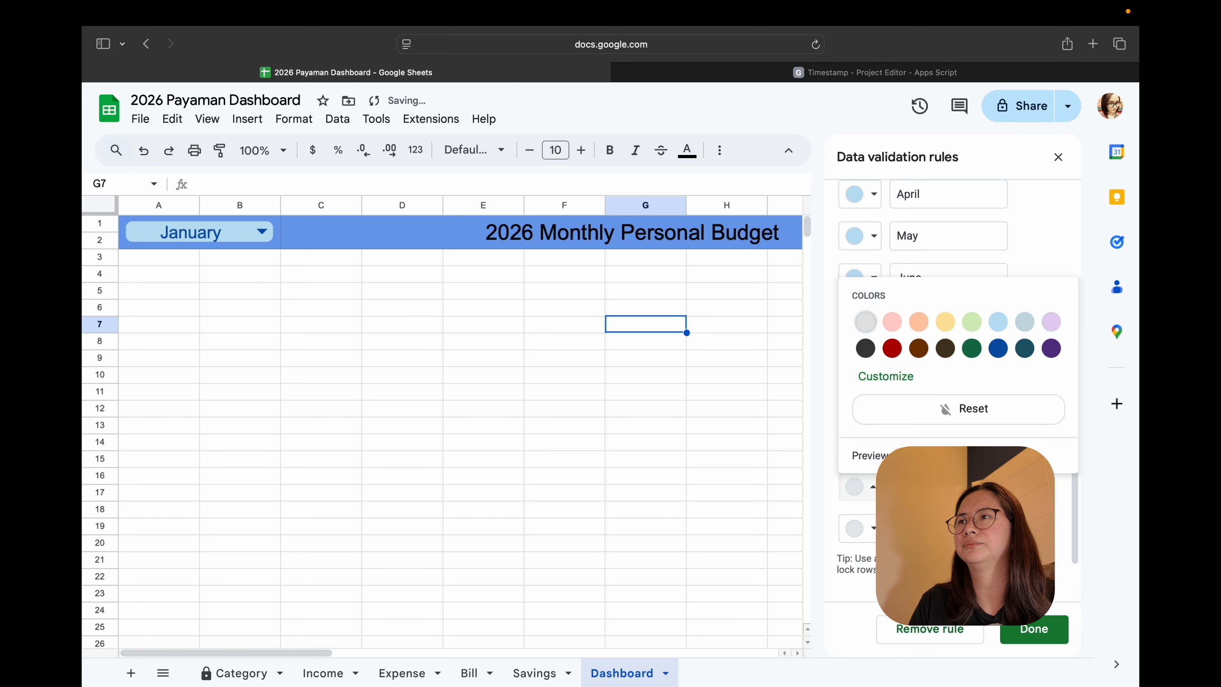
{"action": "left_click", "coordinate": [998, 321]}
{"action": "left_click", "coordinate": [873, 528]}
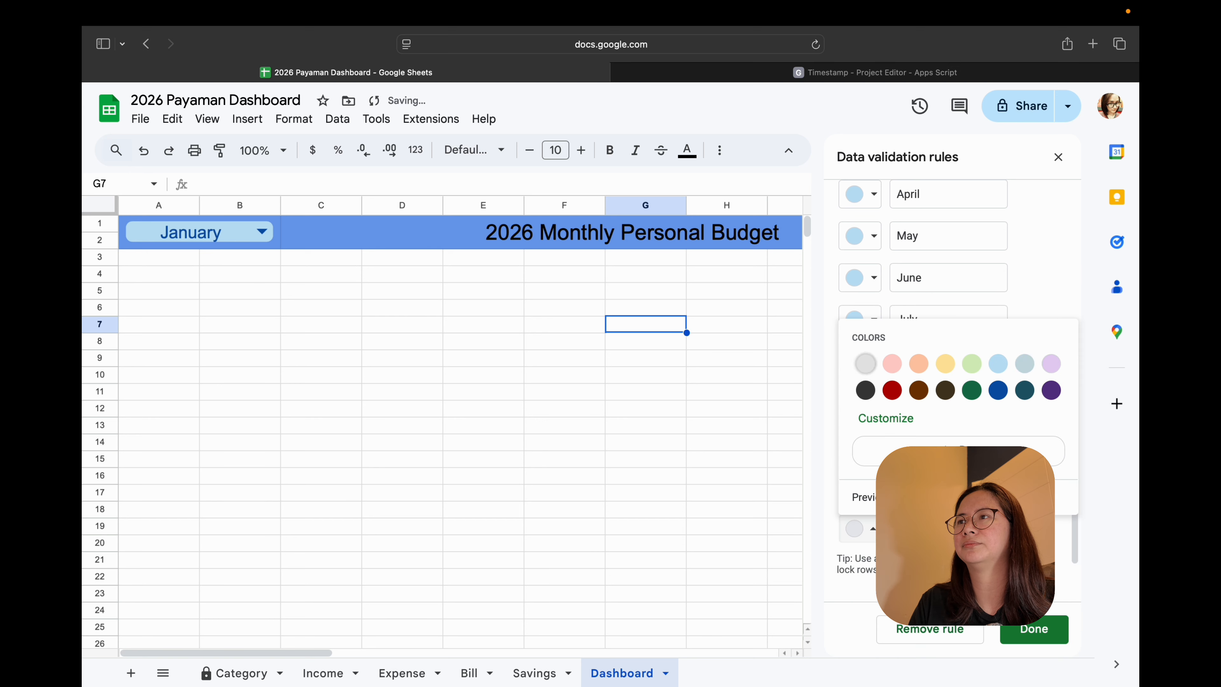
{"action": "left_click", "coordinate": [998, 364]}
{"action": "left_click", "coordinate": [1034, 629]}
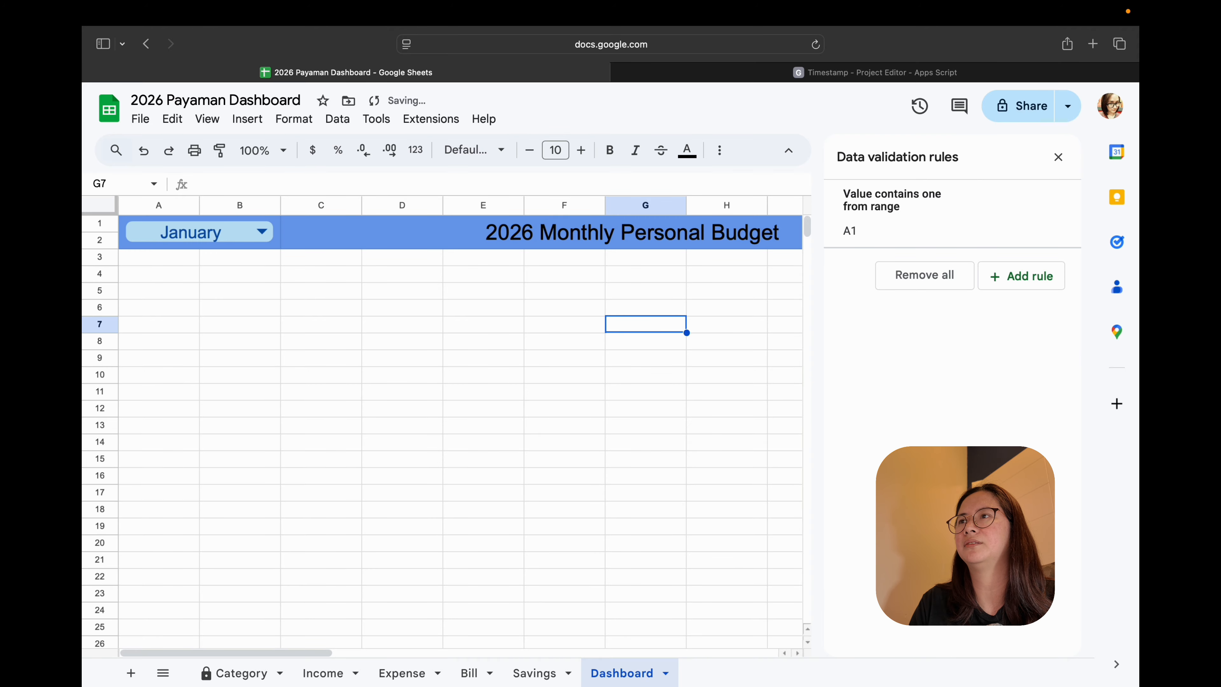
{"action": "left_click", "coordinate": [764, 441]}
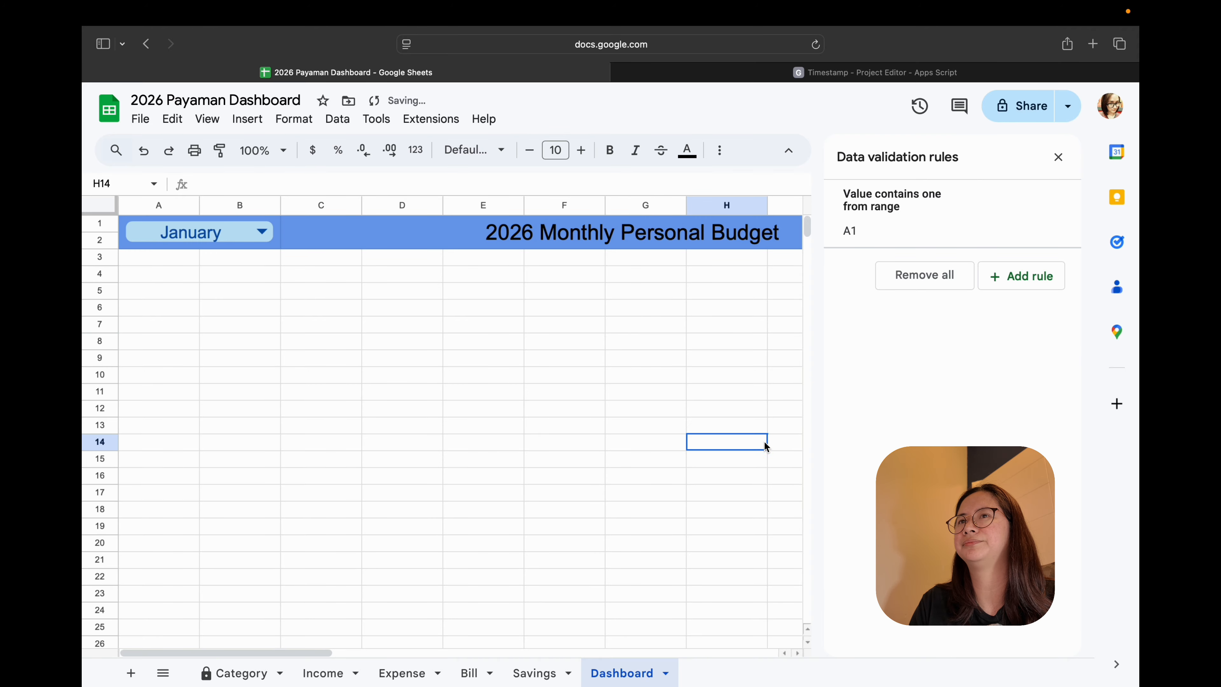
{"action": "left_click", "coordinate": [1057, 157]}
{"action": "left_click", "coordinate": [727, 314]}
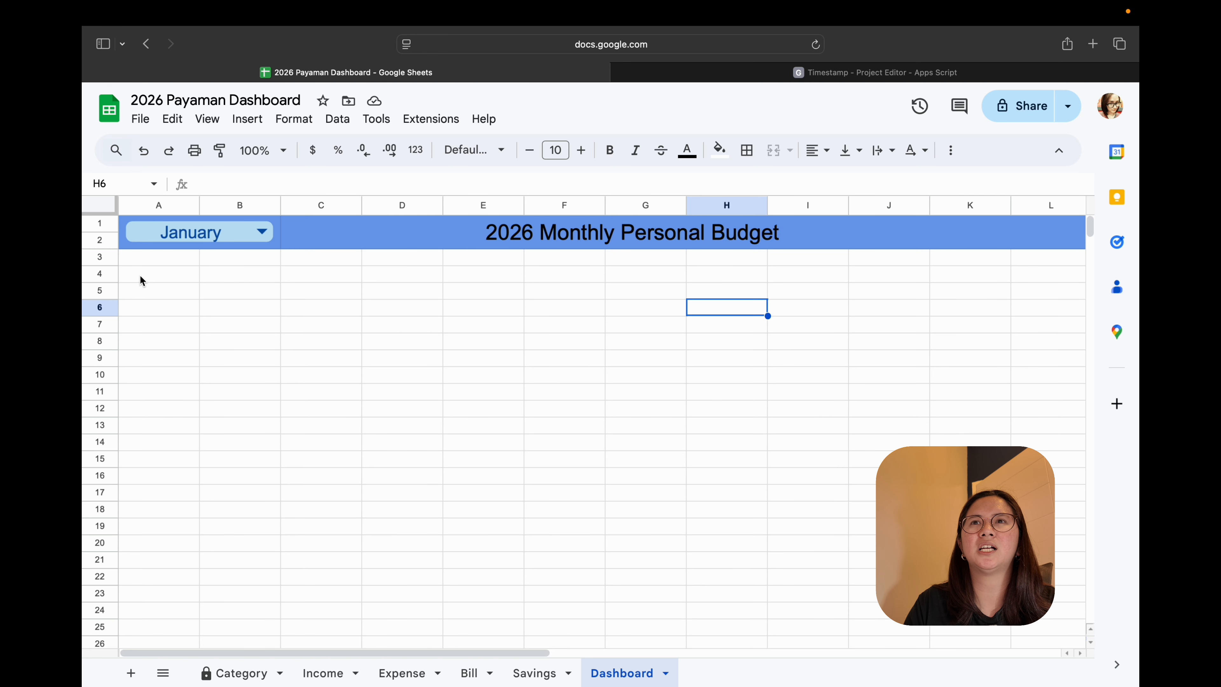
- Apply an outer border around the range A4:C6 below the header
{"action": "left_click_drag", "start_coordinate": [141, 276], "coordinate": [321, 308]}
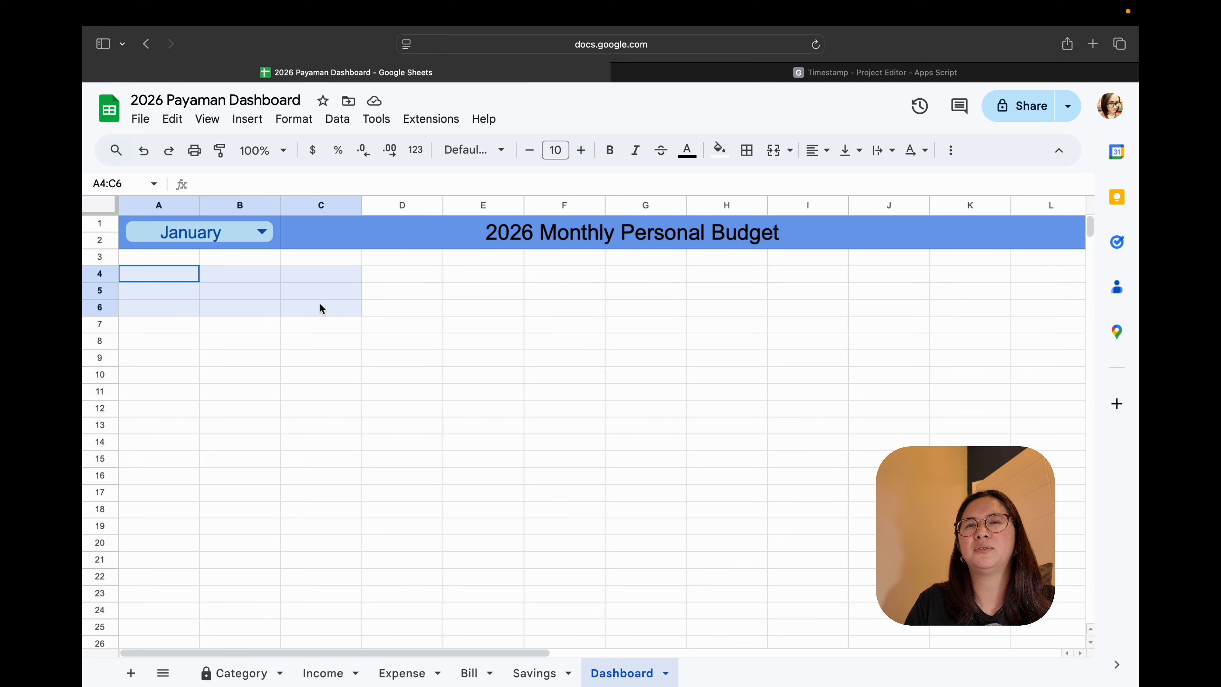
{"action": "left_click_drag", "start_coordinate": [321, 307], "coordinate": [321, 308]}
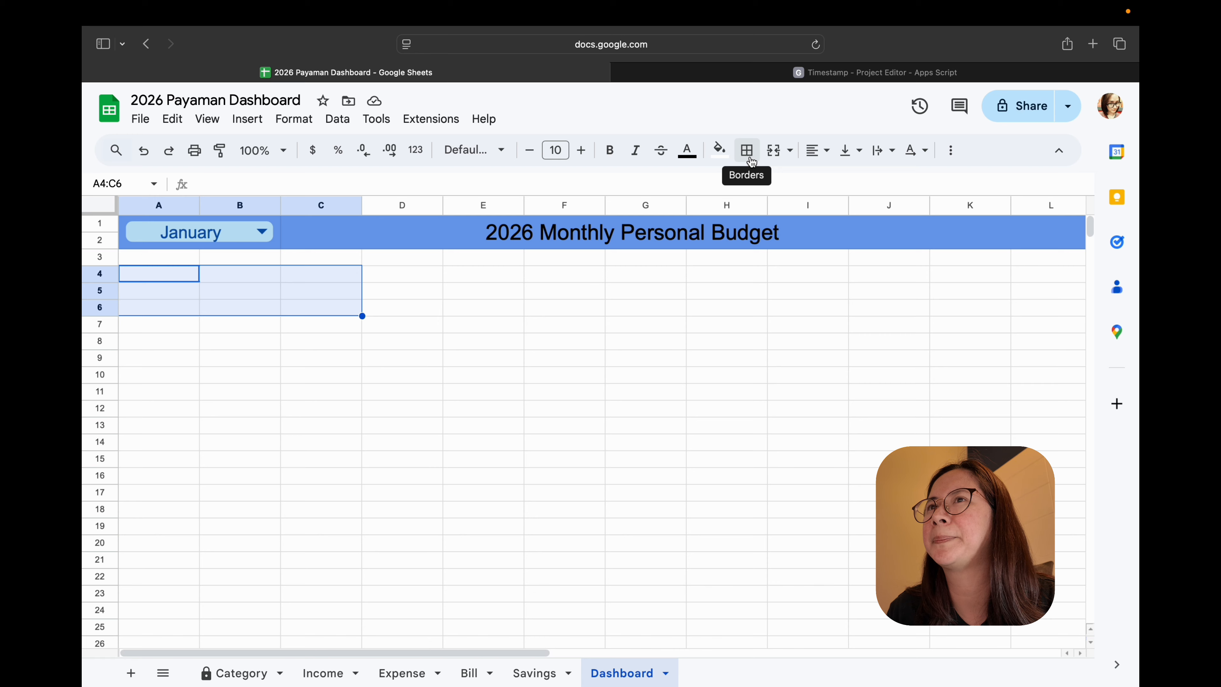
{"action": "left_click", "coordinate": [748, 153]}
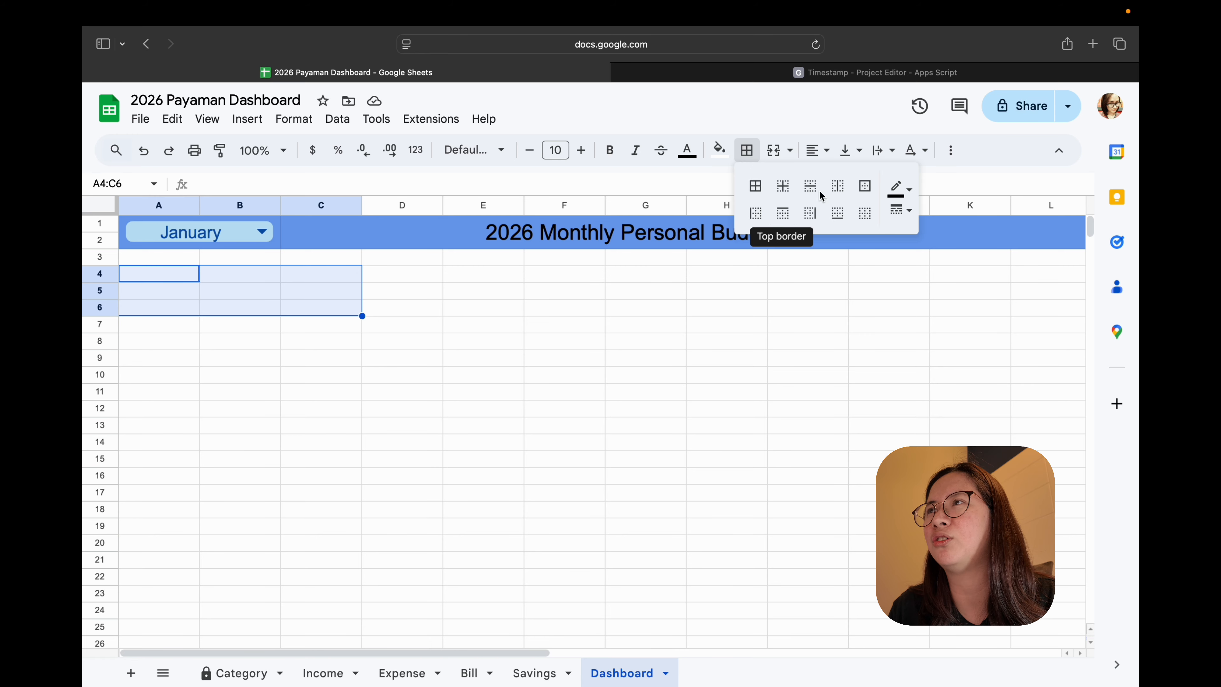
{"action": "left_click", "coordinate": [865, 186]}
{"action": "left_click", "coordinate": [555, 344]}
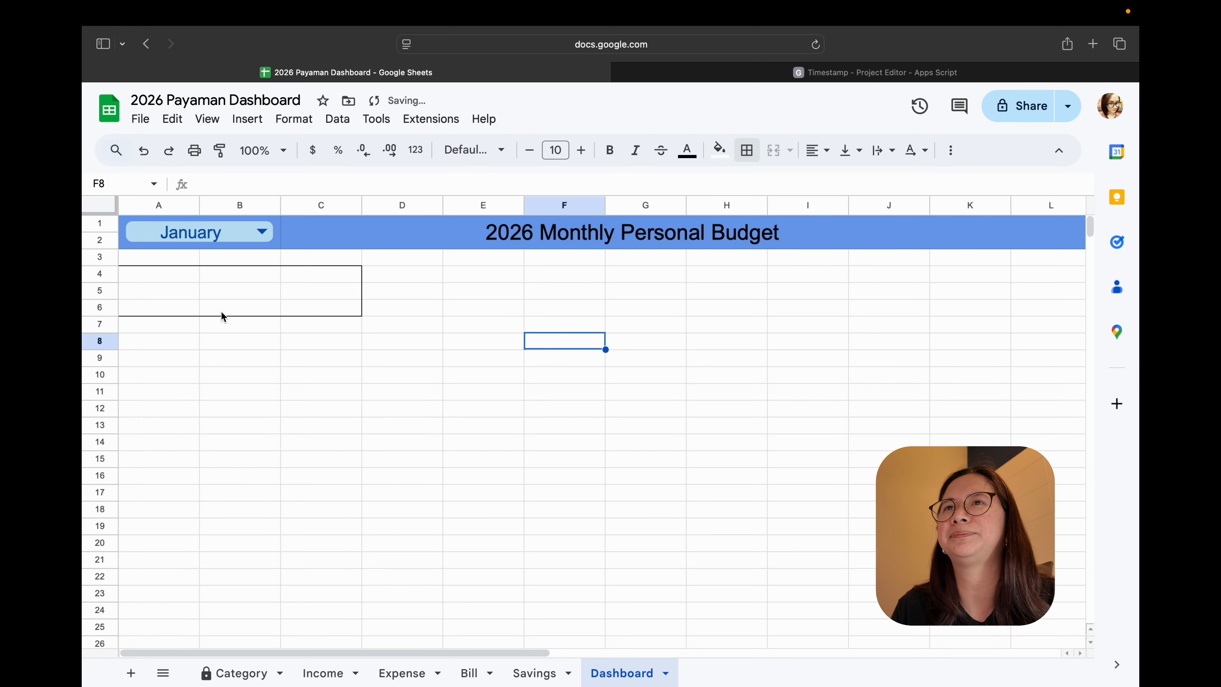
{"action": "left_click", "coordinate": [167, 282]}
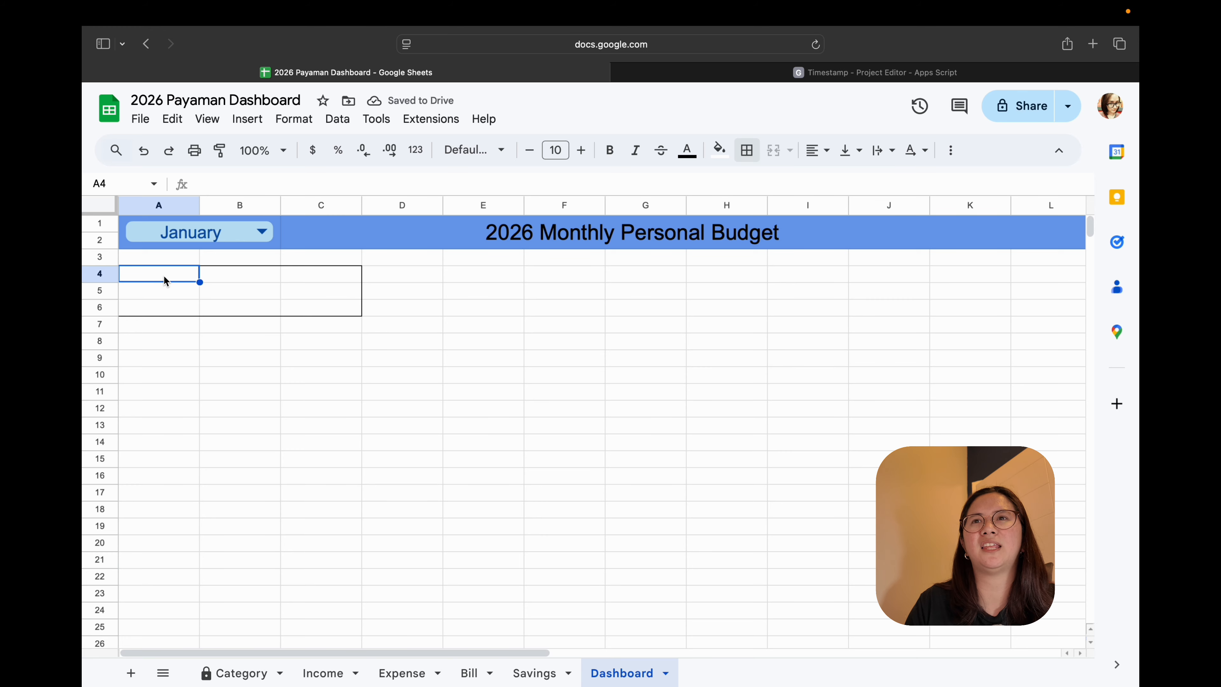
- Merge cells A4:C4 along the upper row of the bordered box
{"action": "left_click_drag", "start_coordinate": [165, 280], "coordinate": [314, 279]}
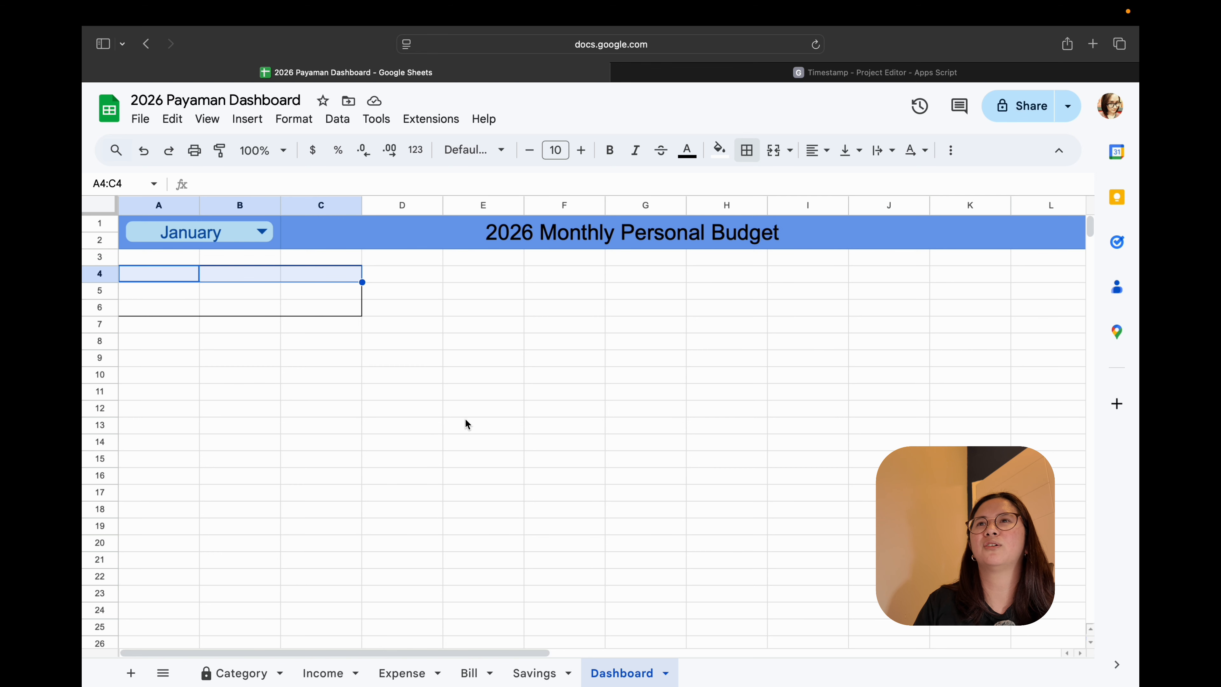
{"action": "left_click_drag", "start_coordinate": [304, 276], "coordinate": [183, 275]}
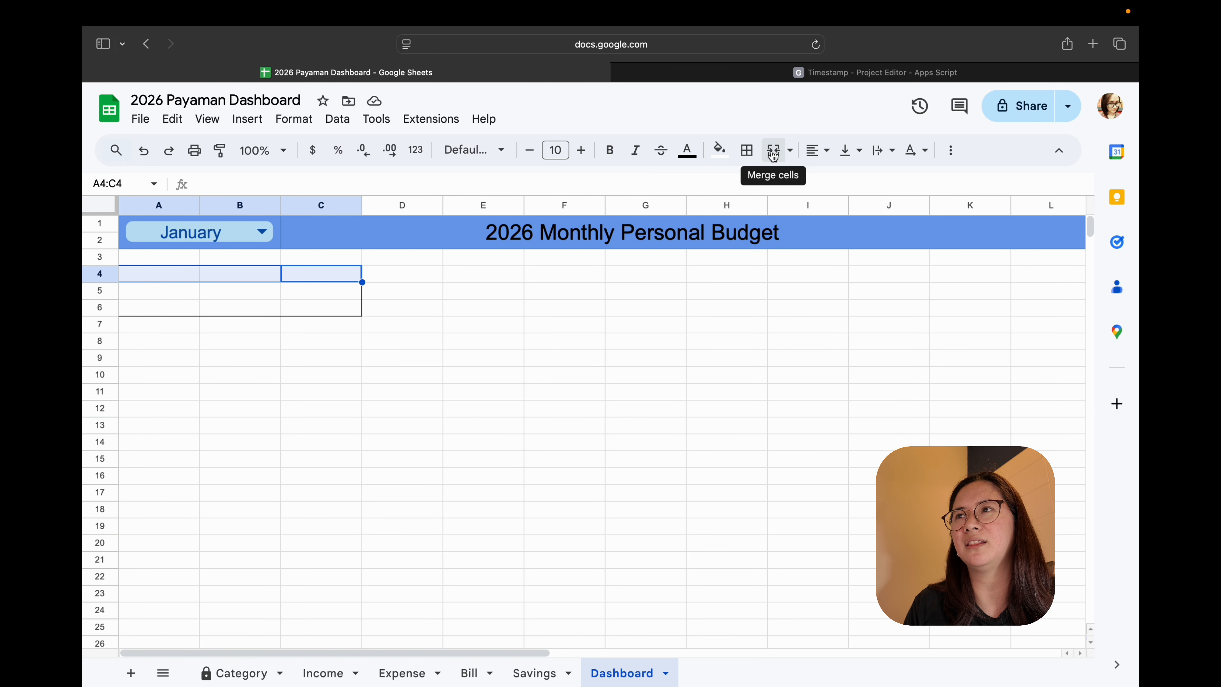
{"action": "left_click", "coordinate": [764, 159]}
{"action": "left_click", "coordinate": [377, 338]}
- Enter the heading TOTAL INCOME in the merged cell A4:C4
{"action": "left_click", "coordinate": [291, 275]}
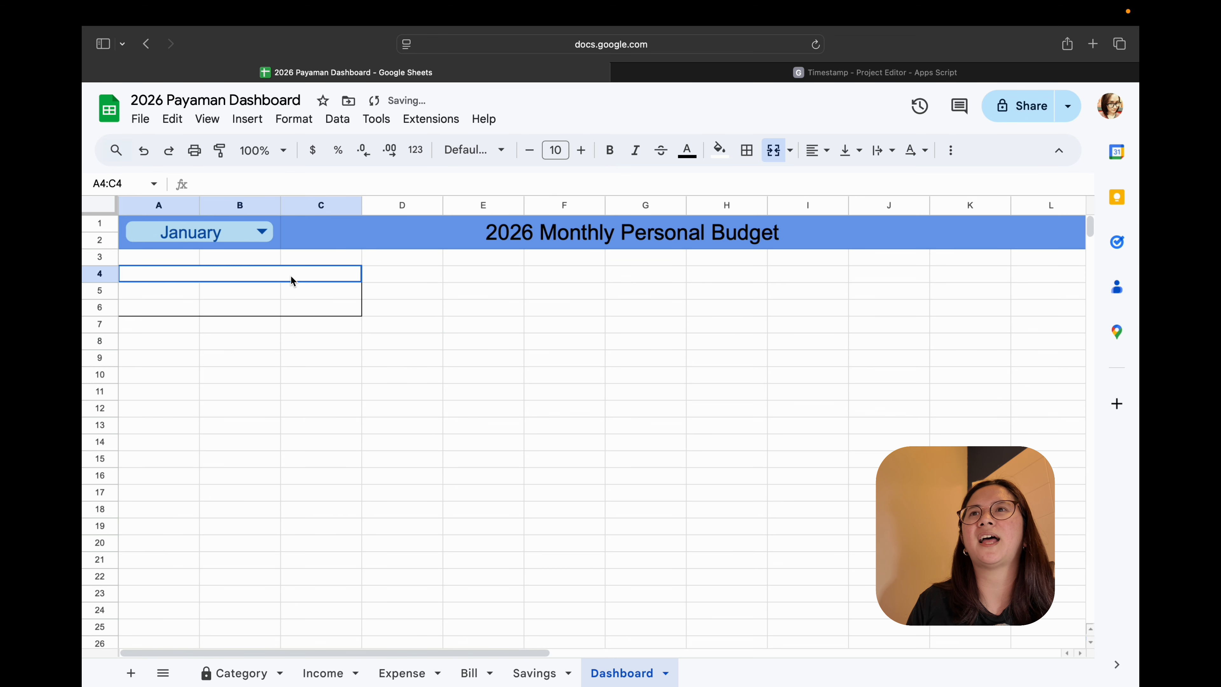
{"action": "left_click", "coordinate": [300, 175]}
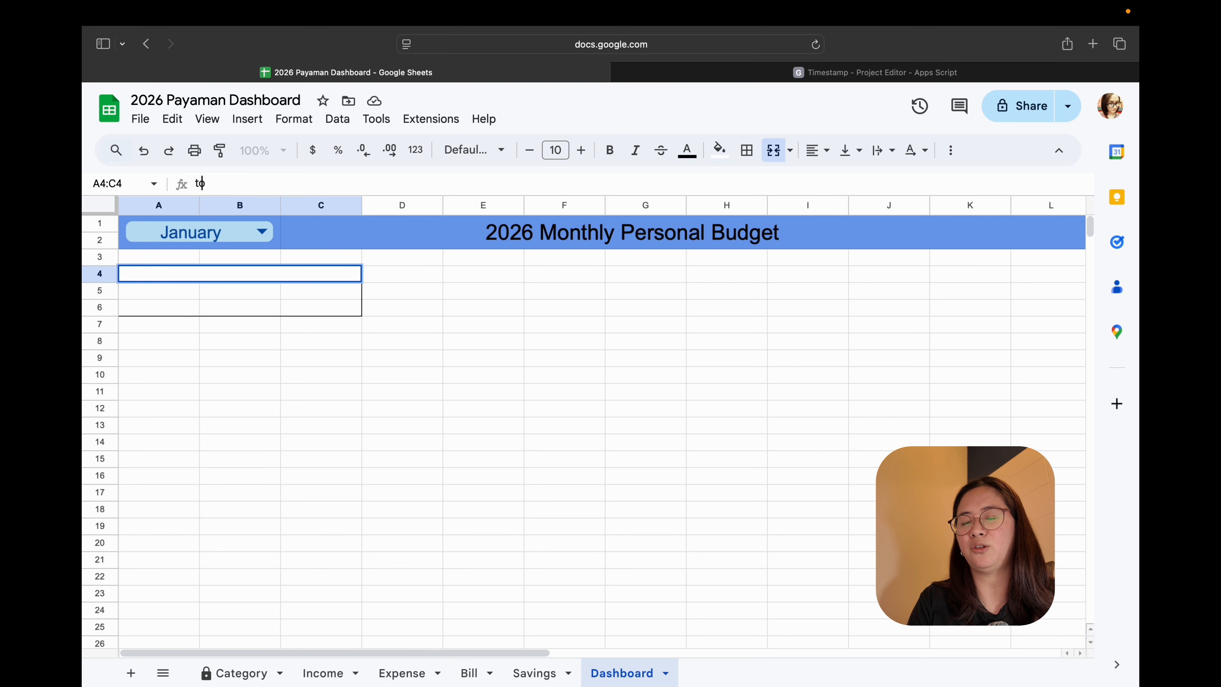
{"action": "type", "text": "total"}
{"action": "key", "text": "BackSpace"}
{"action": "key", "text": "BackSpace"}
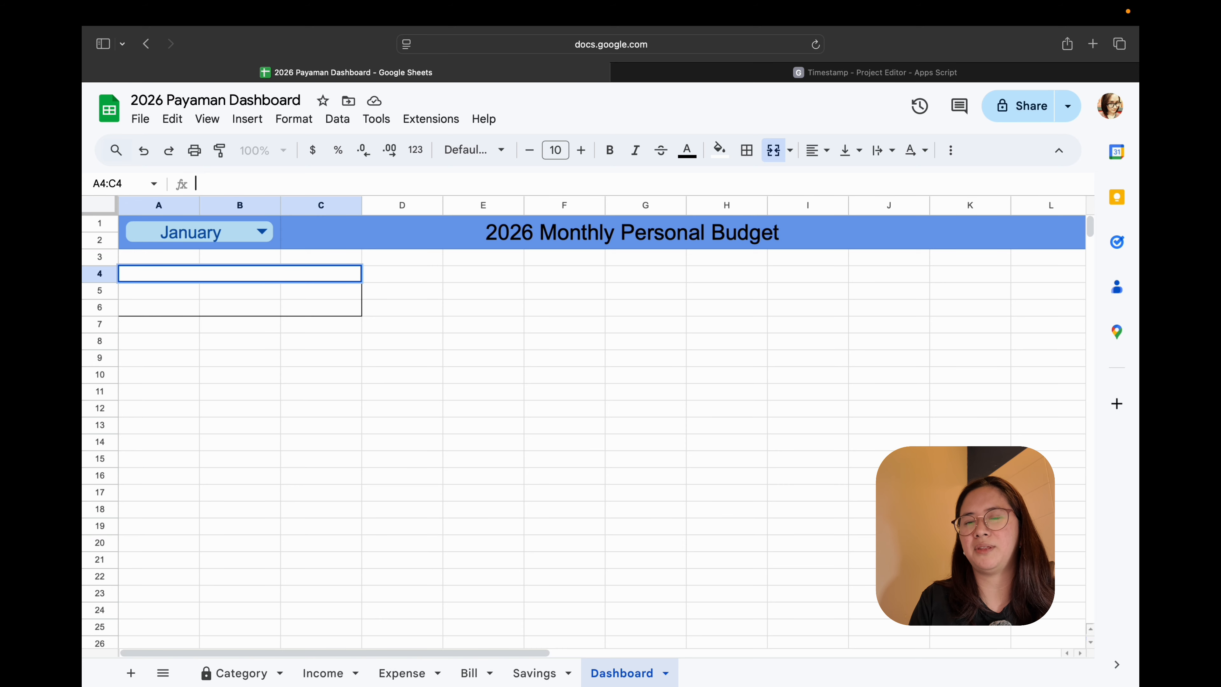
{"action": "key", "text": "Caps_Lock"}
{"action": "type", "text": "TOTAL"}
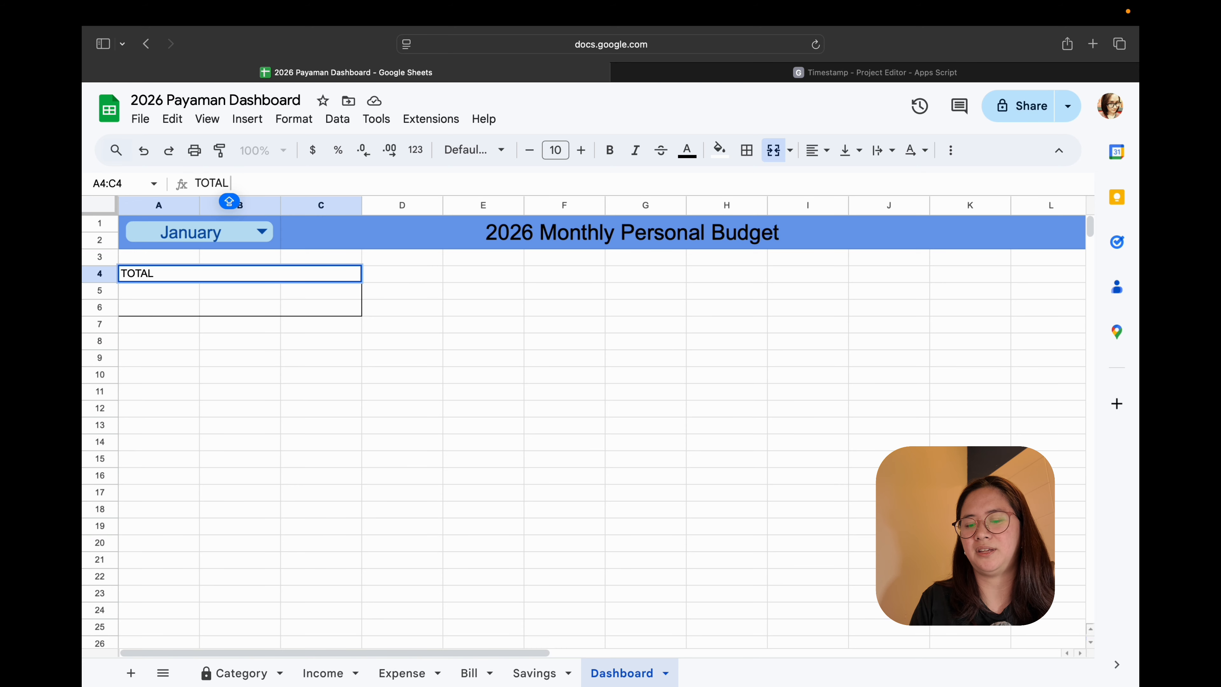
{"action": "type", "text": " INCOME"}
{"action": "key", "text": "Return"}
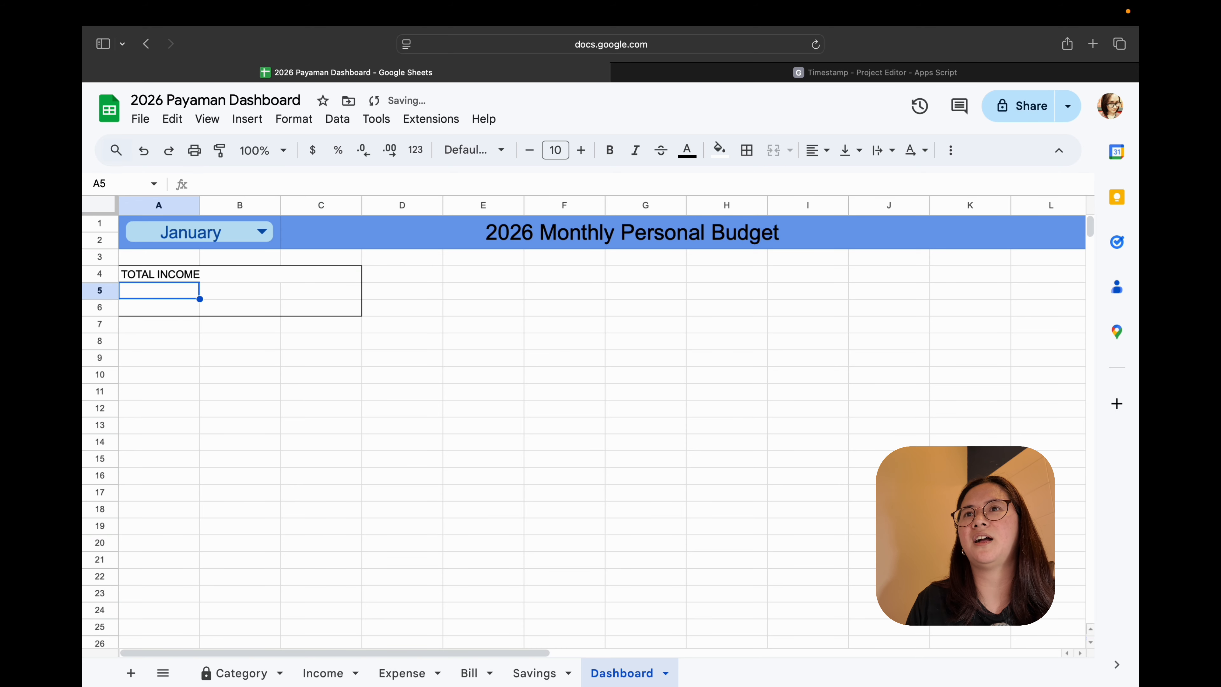
- Center the TOTAL INCOME heading horizontally
{"action": "left_click", "coordinate": [244, 277]}
{"action": "left_click", "coordinate": [816, 151]}
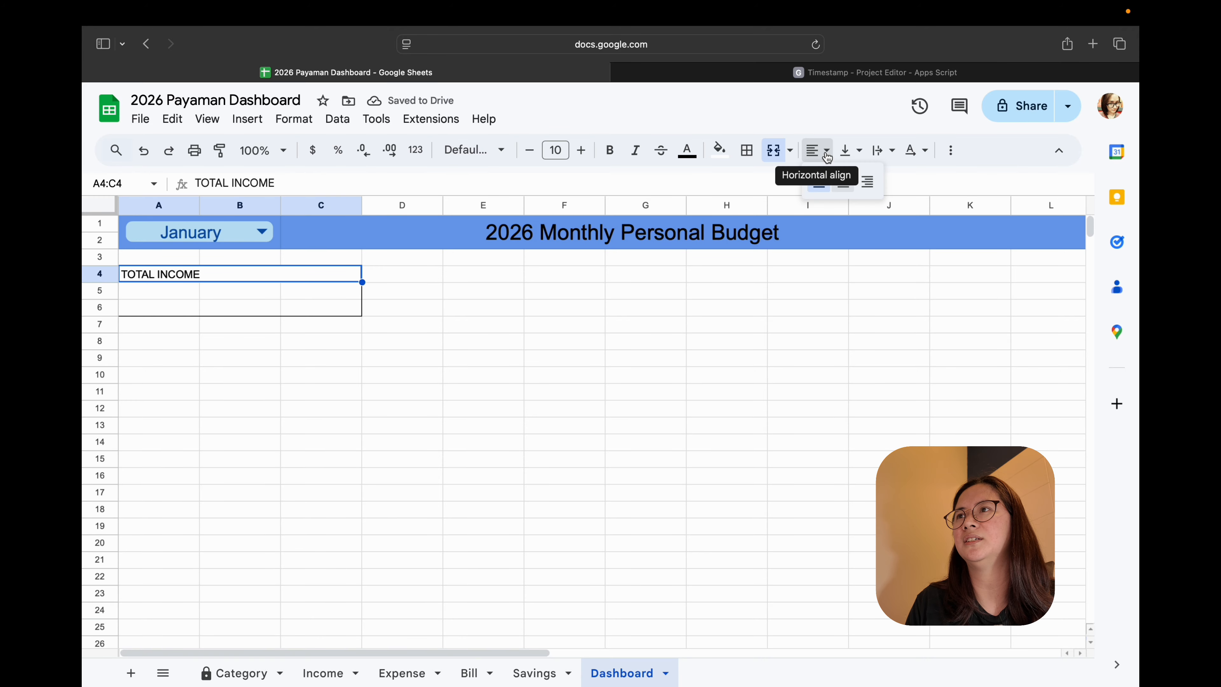
{"action": "left_click", "coordinate": [841, 182]}
{"action": "left_click", "coordinate": [322, 357]}
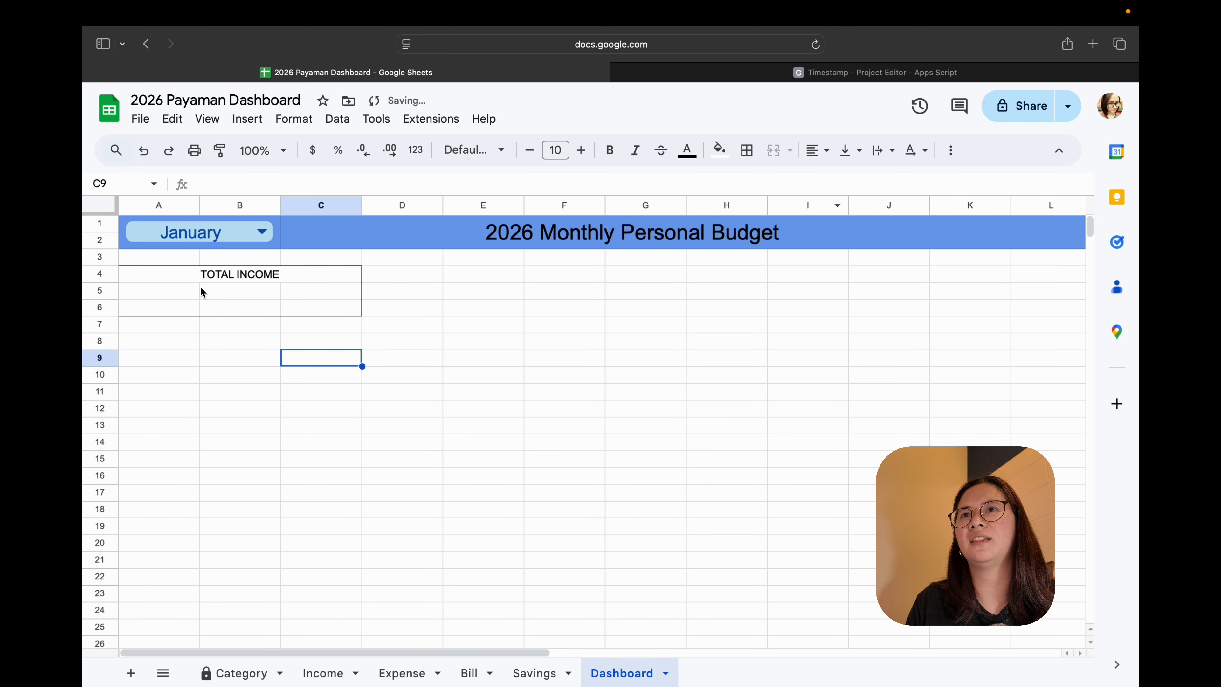
- Merge the range A5:C6 beneath the TOTAL INCOME heading into one cell
{"action": "left_click_drag", "start_coordinate": [195, 289], "coordinate": [314, 301]}
{"action": "left_click", "coordinate": [208, 269]}
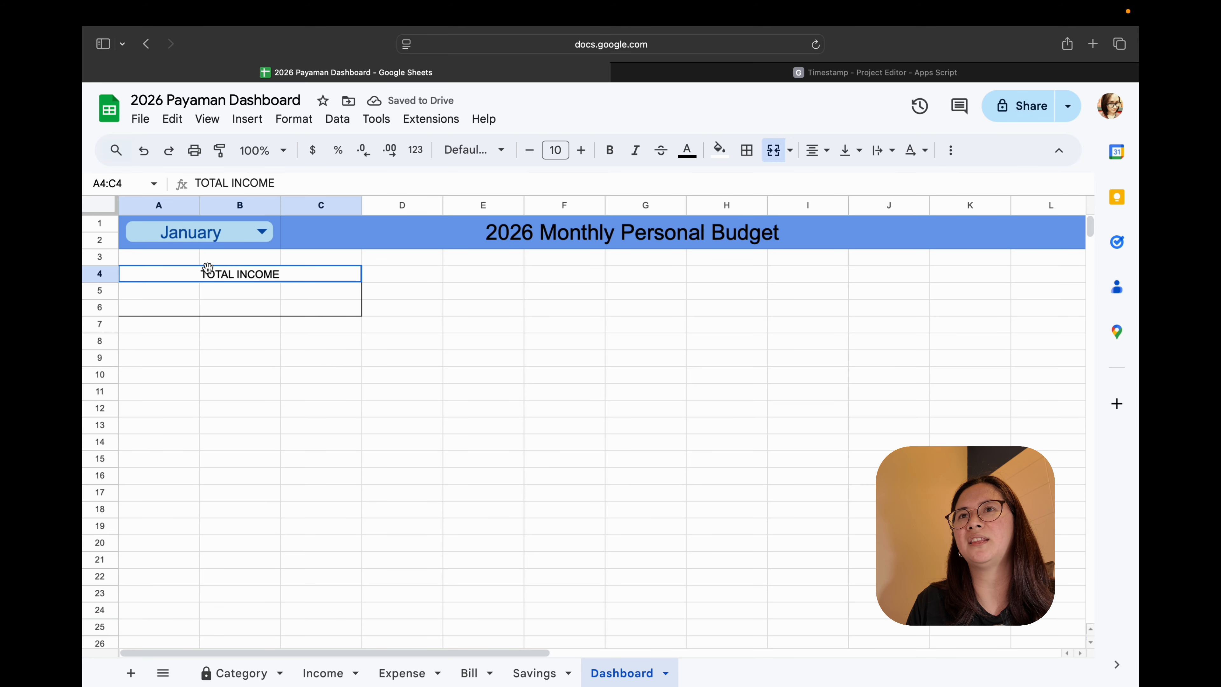
{"action": "left_click_drag", "start_coordinate": [164, 294], "coordinate": [322, 310]}
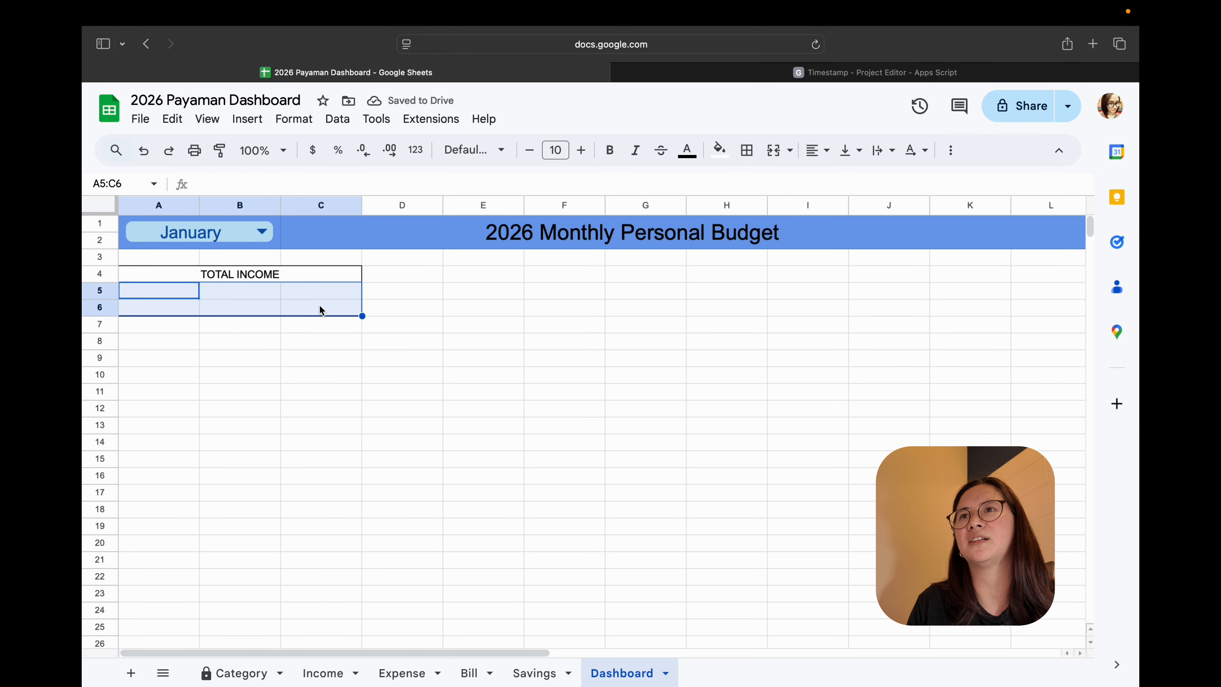
{"action": "left_click", "coordinate": [772, 150]}
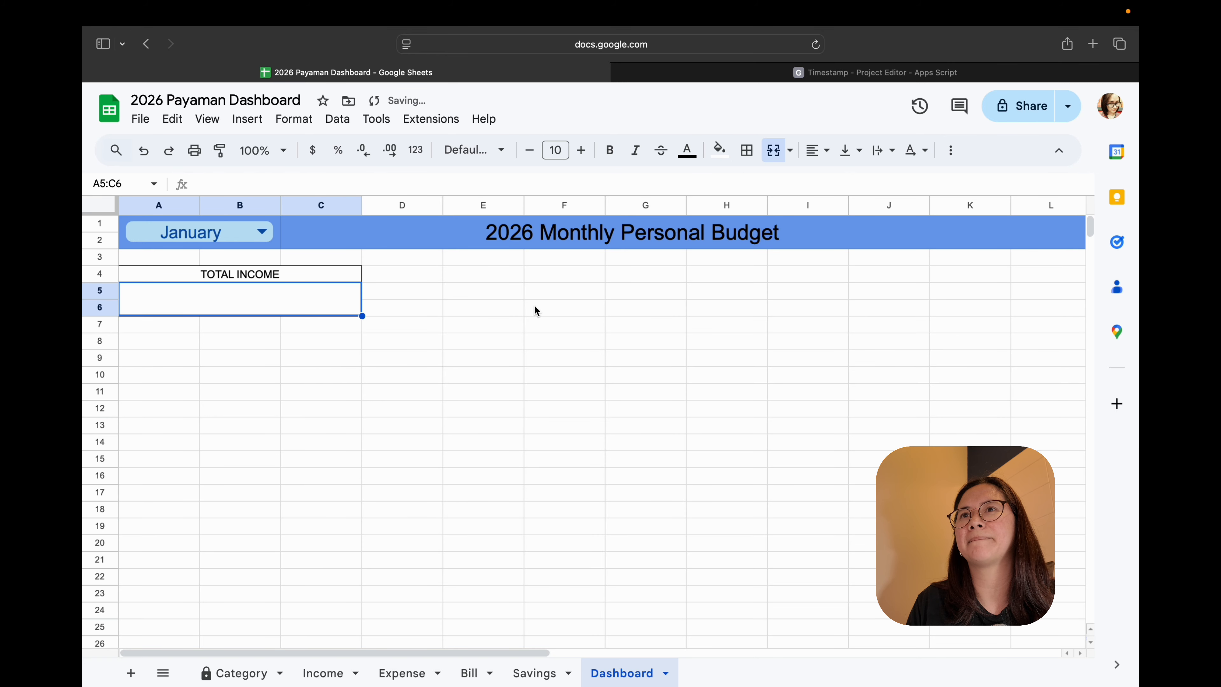
{"action": "left_click", "coordinate": [441, 364]}
- Copy the TOTAL INCOME box A4:C6 and paste it at A8, A12 and A16
{"action": "left_click_drag", "start_coordinate": [202, 281], "coordinate": [299, 303]}
{"action": "key", "text": "super+c"}
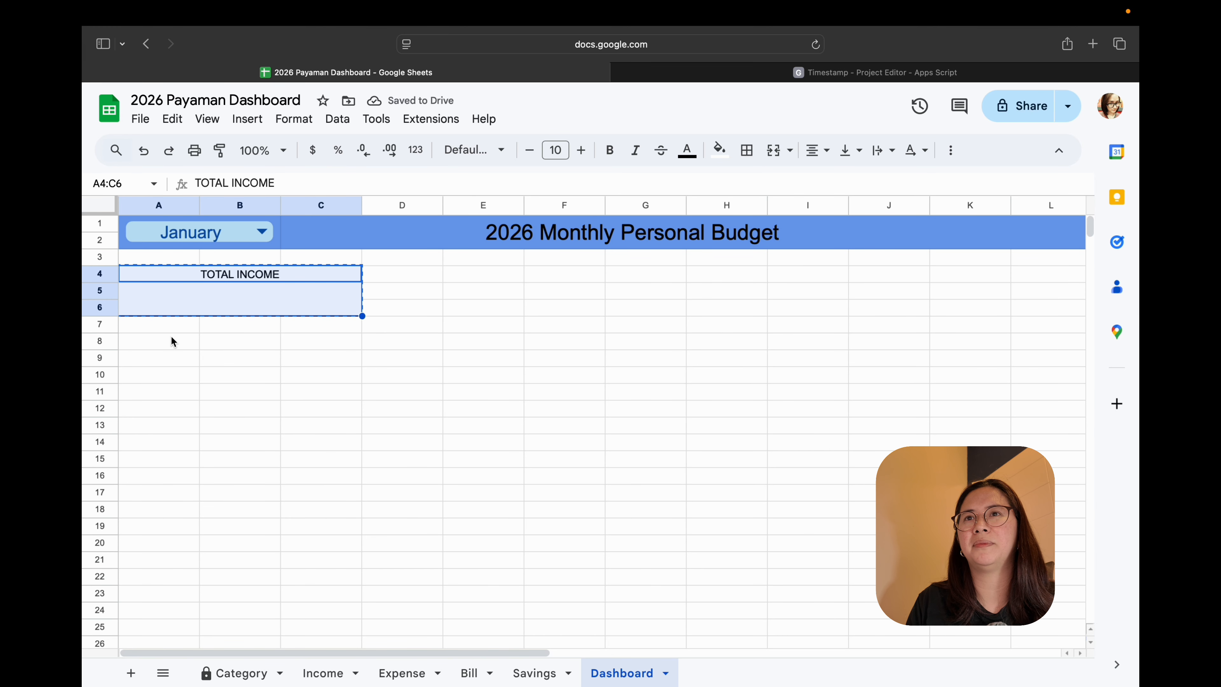
{"action": "left_click", "coordinate": [169, 343]}
{"action": "key", "text": "super+v"}
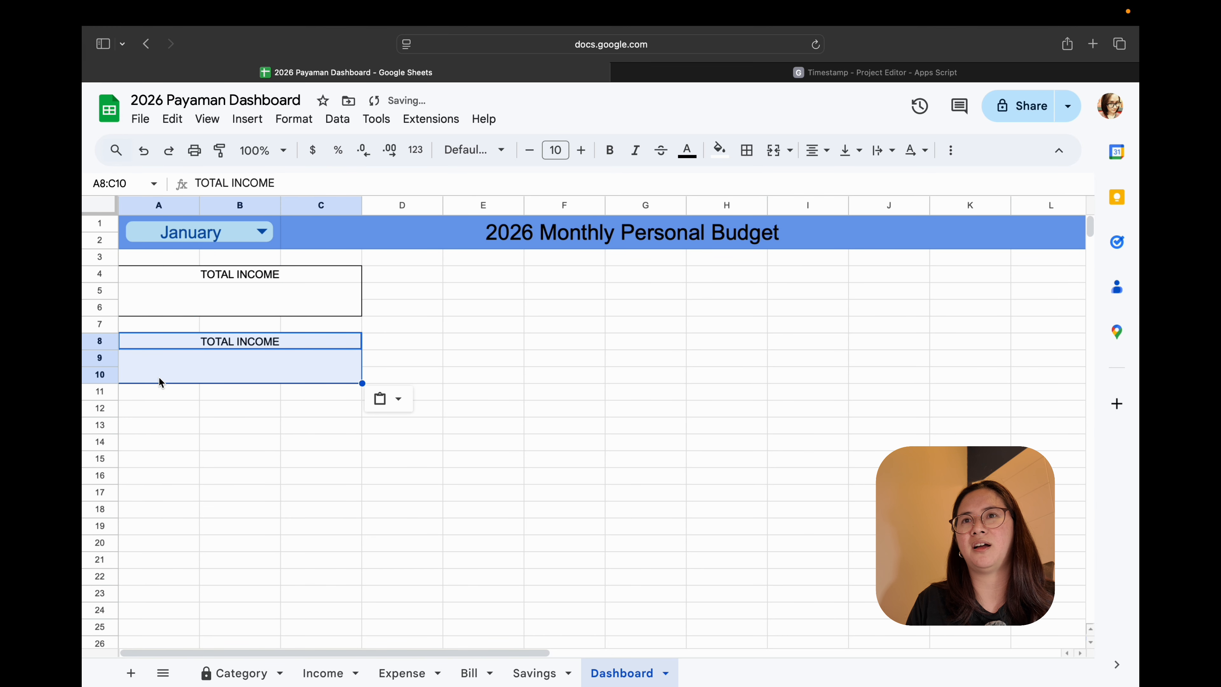
{"action": "left_click", "coordinate": [158, 410]}
{"action": "key", "text": "super+v"}
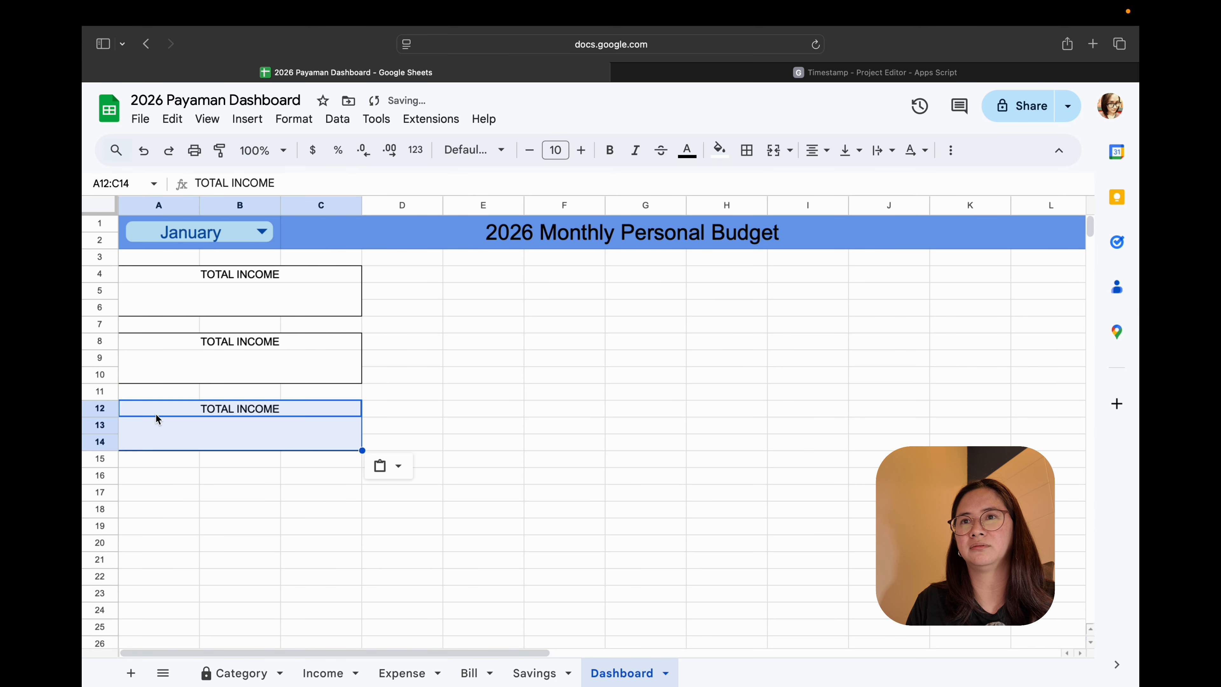
{"action": "left_click", "coordinate": [156, 476]}
{"action": "key", "text": "super+v"}
{"action": "left_click", "coordinate": [471, 282]}
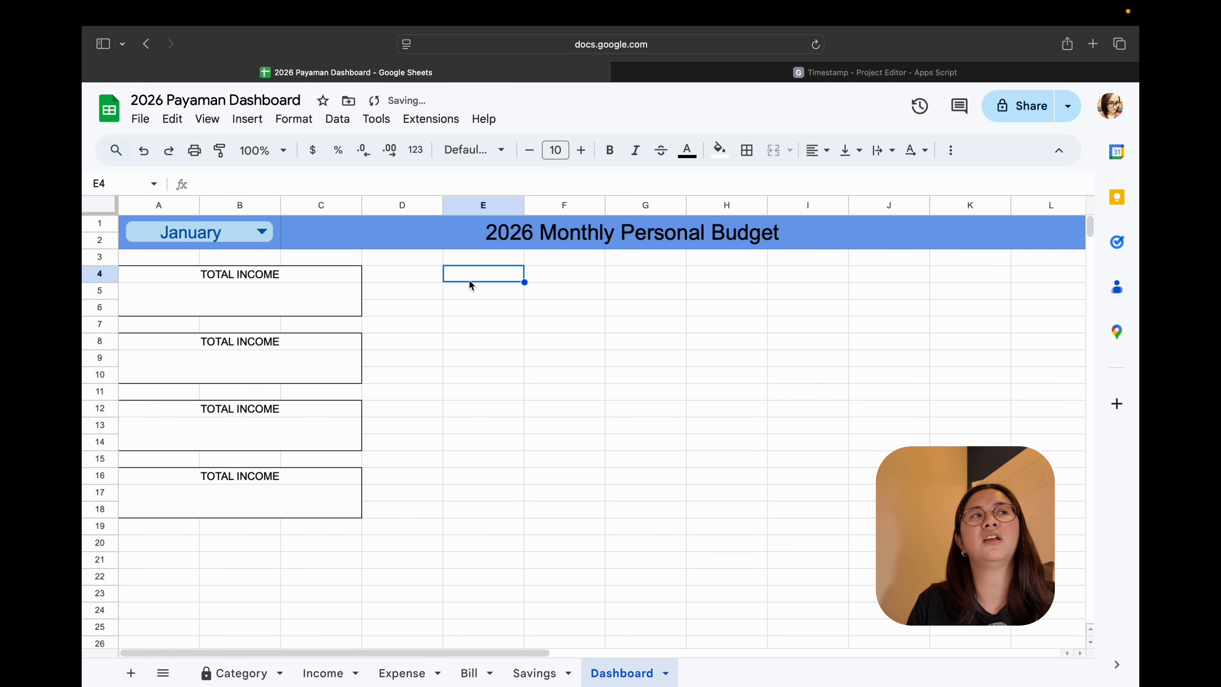
- Change the heading of the second box in row 8 to TOTAL EXPENSES + BILLS
{"action": "left_click", "coordinate": [235, 344]}
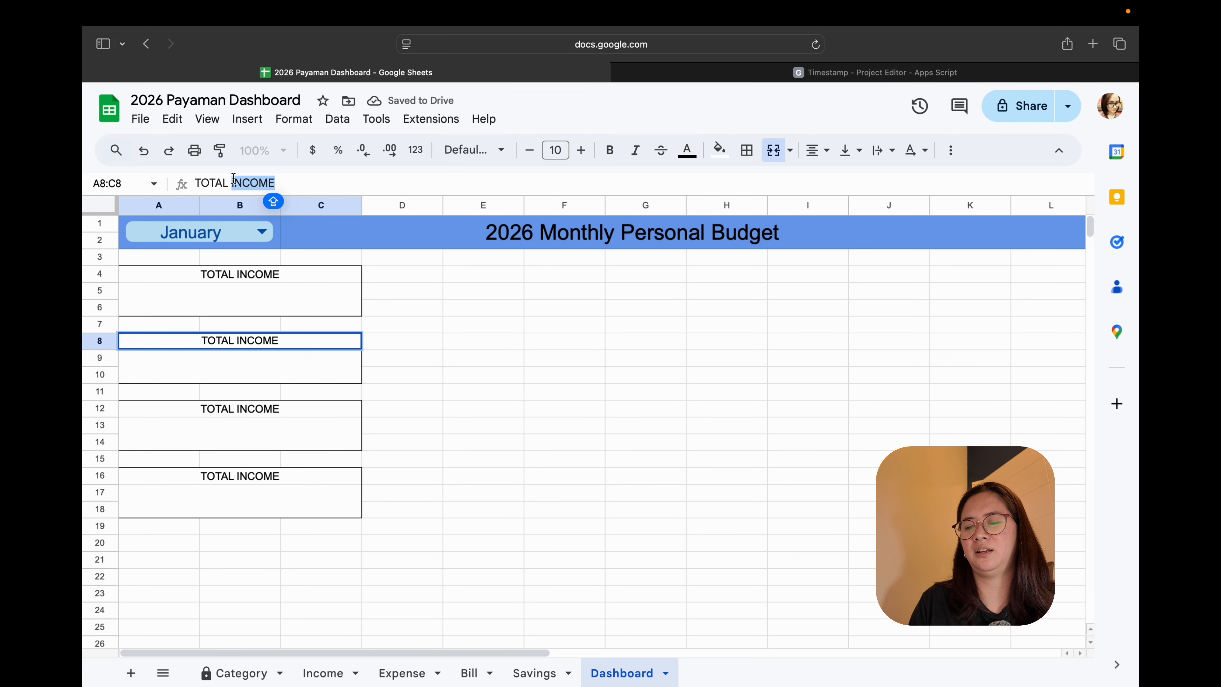
{"action": "key", "text": "BackSpace"}
{"action": "type", "text": "EXPEN"}
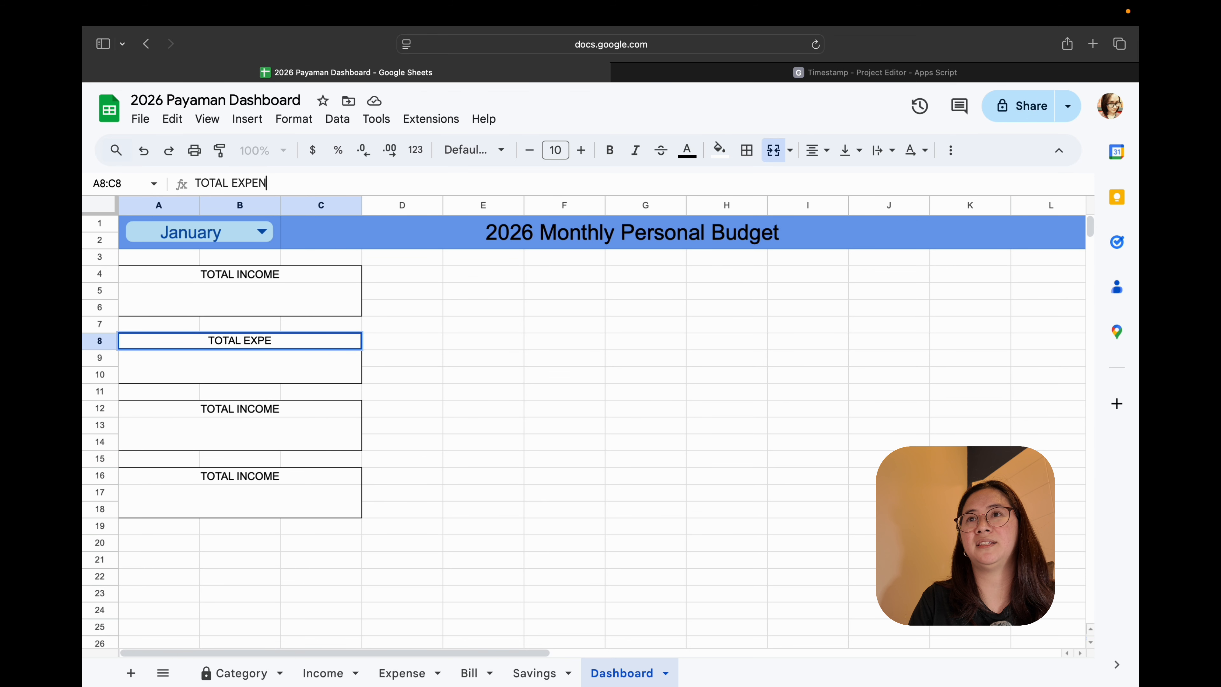
{"action": "type", "text": "SES + "}
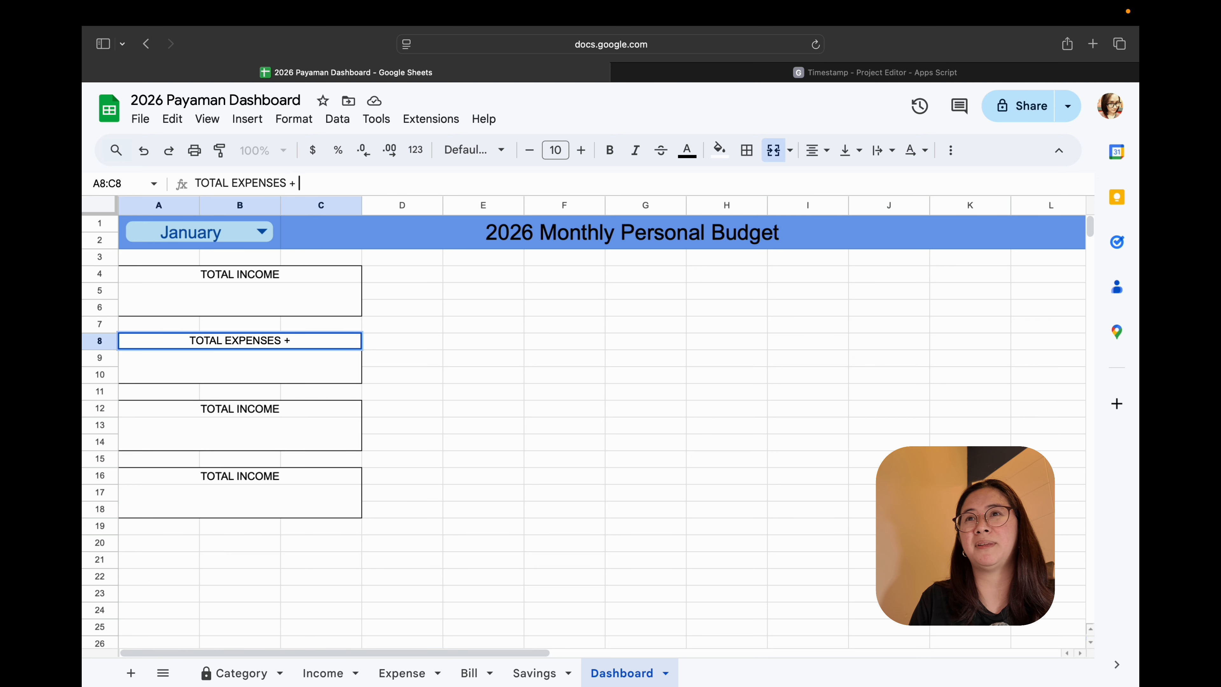
{"action": "type", "text": "BILL"}
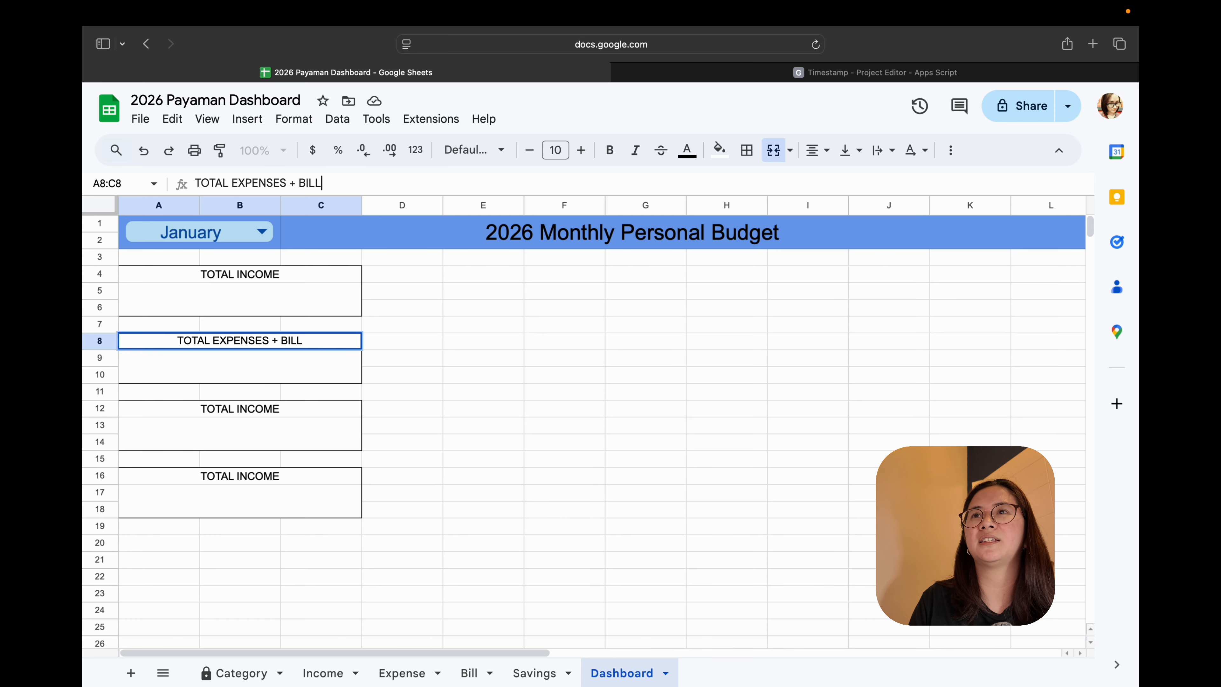
{"action": "type", "text": "S"}
{"action": "left_click", "coordinate": [483, 348]}
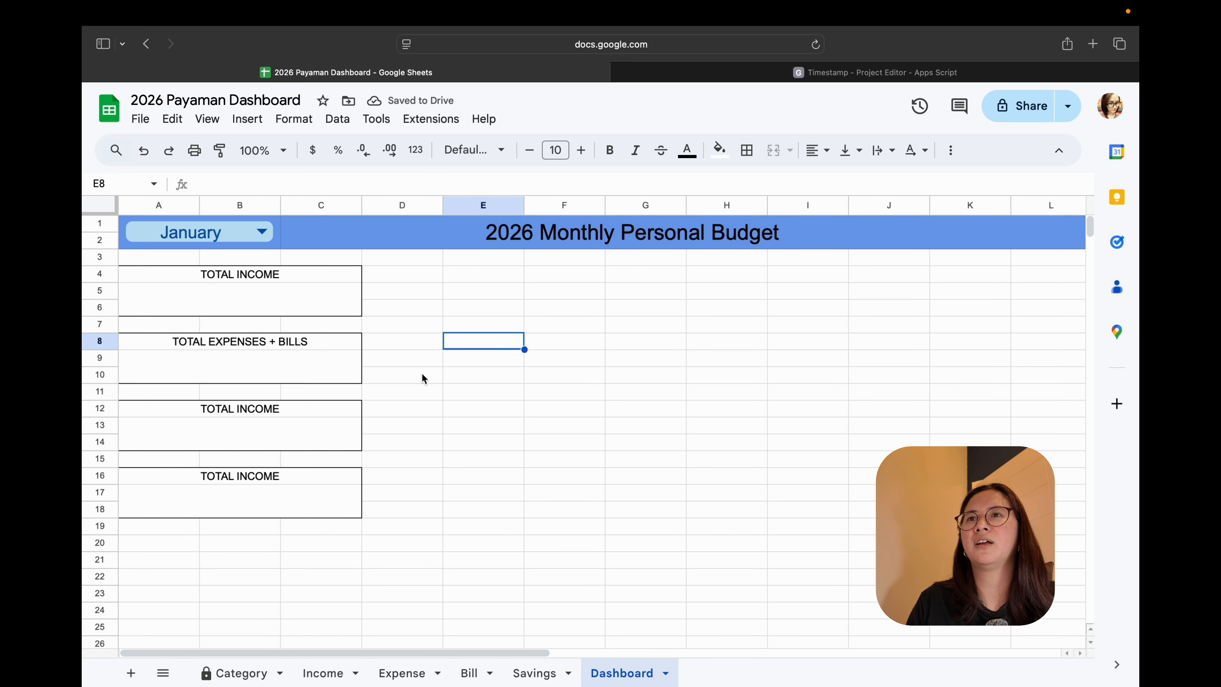
- Change the heading of the third box in row 12 to TOTAL SAVINGS
{"action": "left_click", "coordinate": [230, 410]}
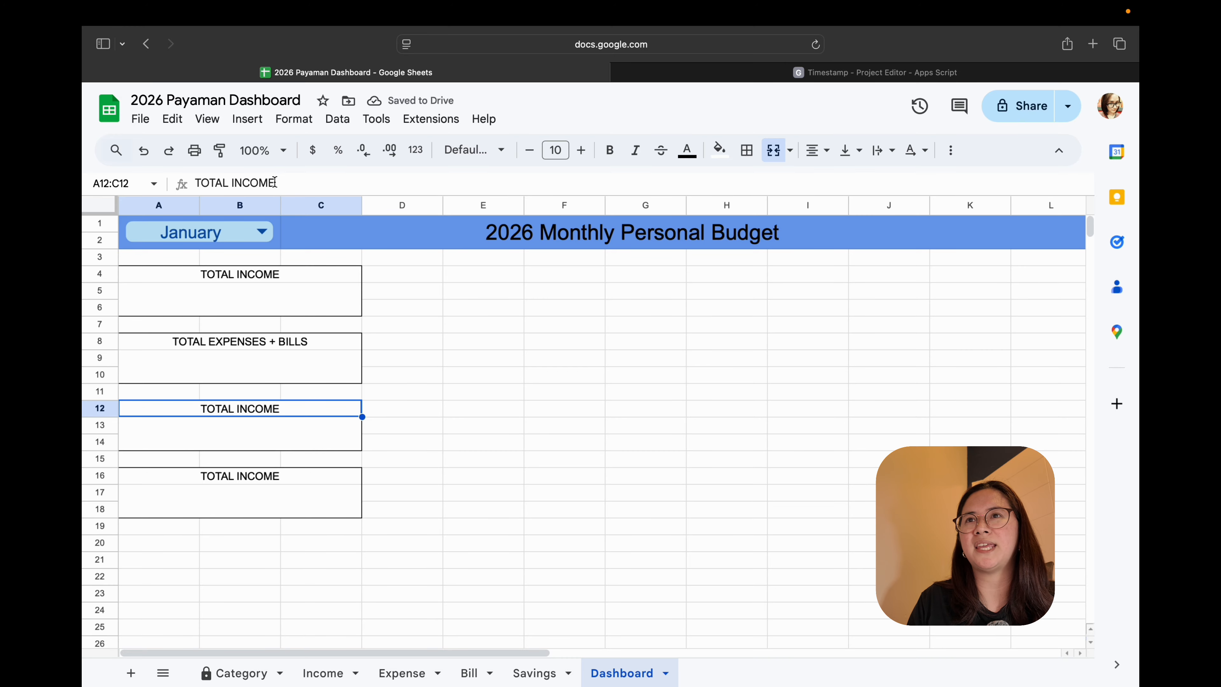
{"action": "left_click_drag", "start_coordinate": [275, 183], "coordinate": [233, 180]}
{"action": "key", "text": "Caps_Lock"}
{"action": "key", "text": "BackSpace"}
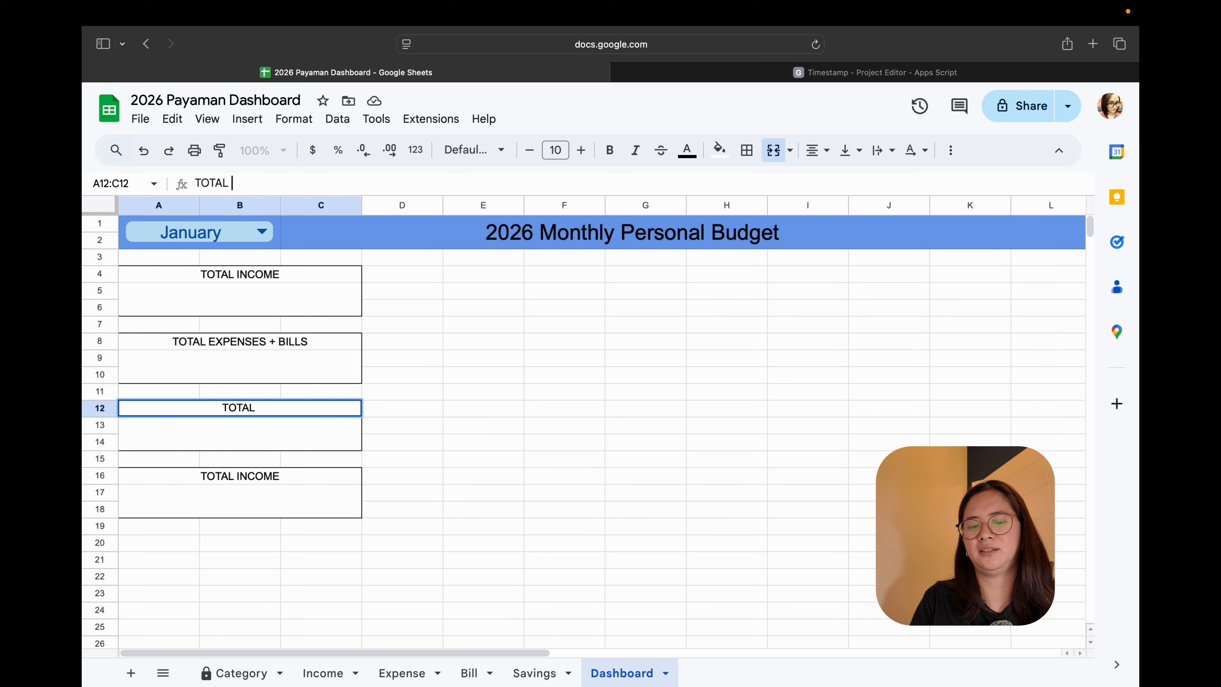
{"action": "type", "text": "SAVINGS"}
{"action": "key", "text": "Return"}
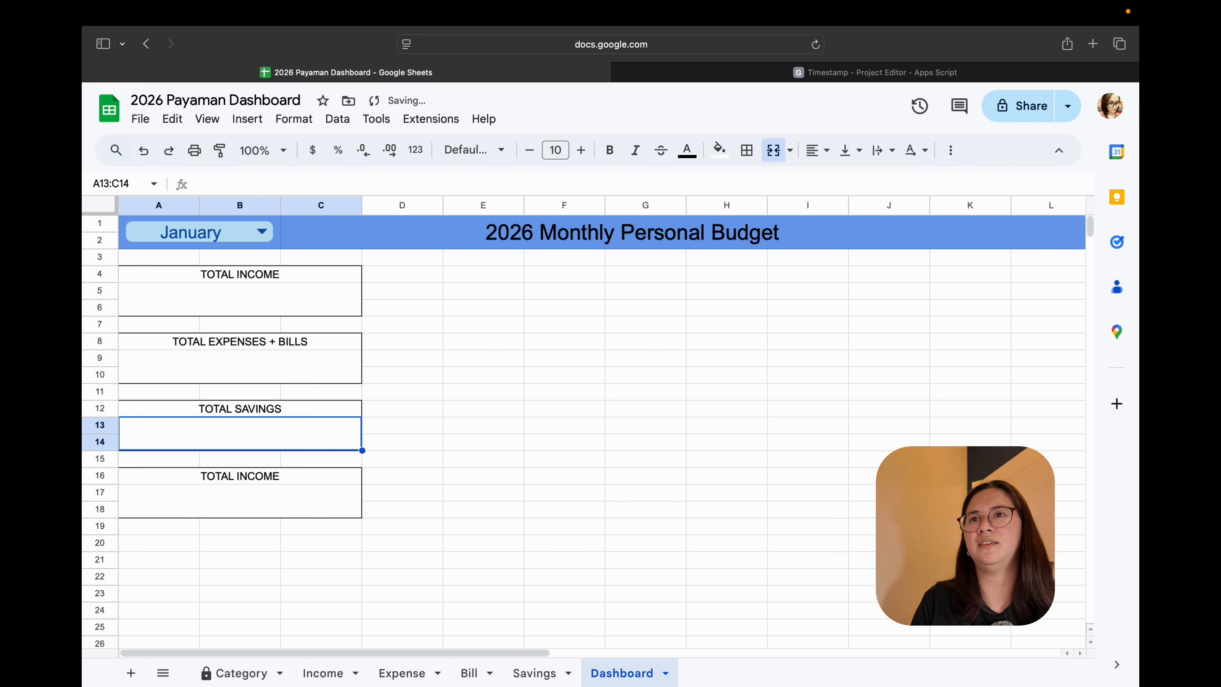
- Replace the heading of the fourth box in row 16 with SPEND DAYS
{"action": "left_click", "coordinate": [233, 481]}
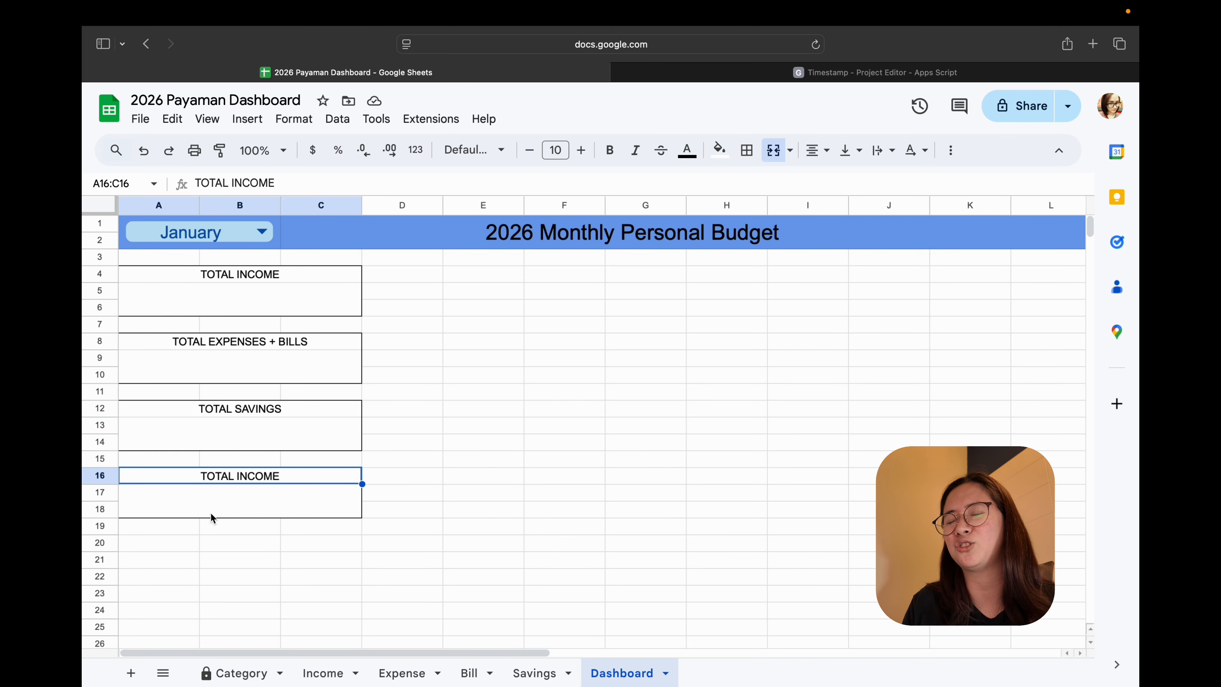
{"action": "left_click", "coordinate": [504, 439]}
{"action": "left_click", "coordinate": [242, 480]}
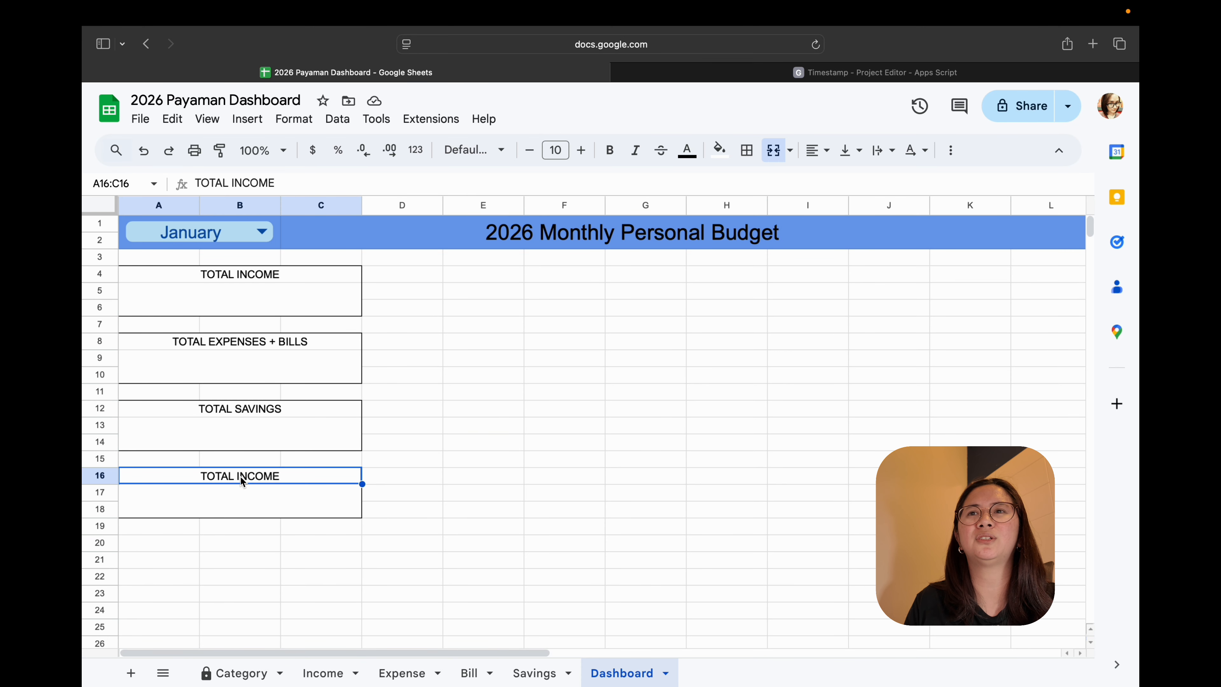
{"action": "left_click_drag", "start_coordinate": [282, 180], "coordinate": [198, 179]}
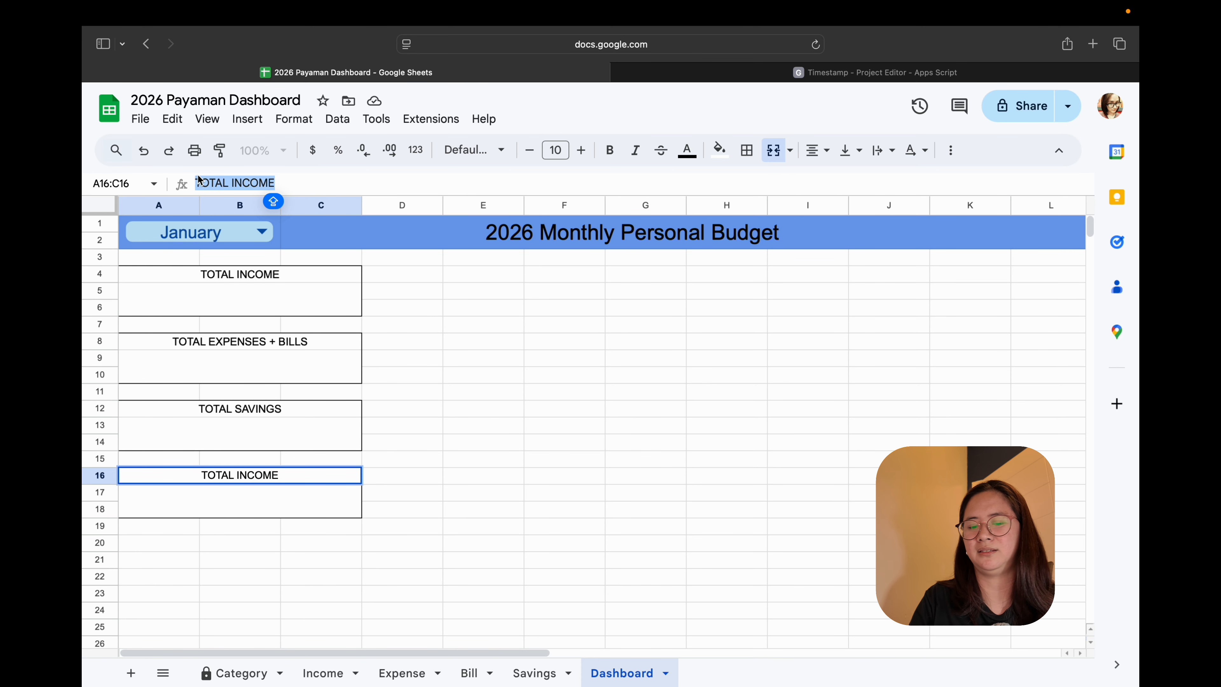
{"action": "key", "text": "BackSpace"}
{"action": "type", "text": "SPEND"}
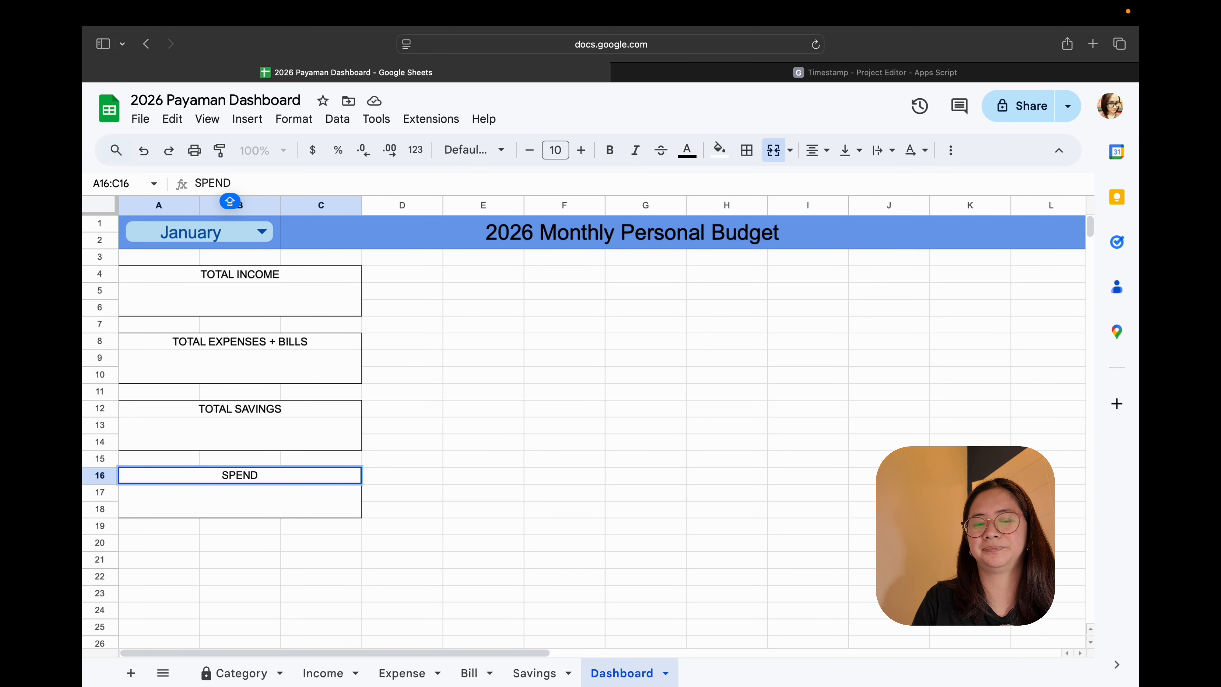
{"action": "type", "text": " DAYS"}
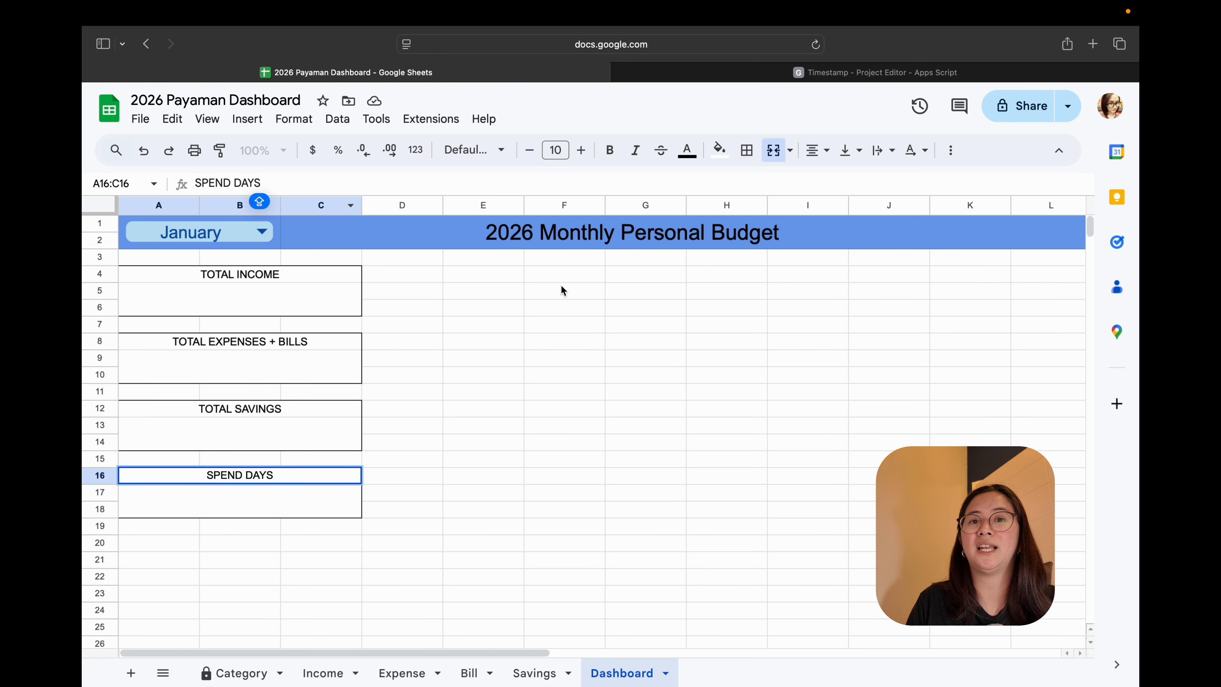
{"action": "left_click", "coordinate": [548, 310]}
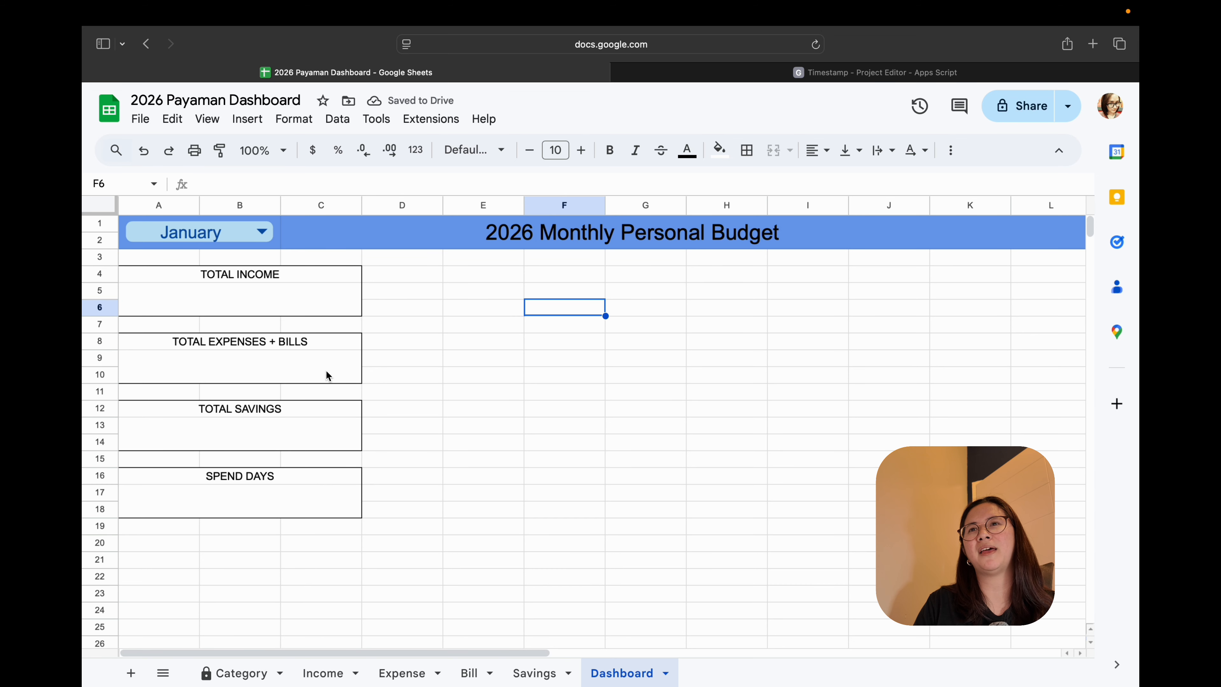
{"action": "left_click", "coordinate": [281, 301]}
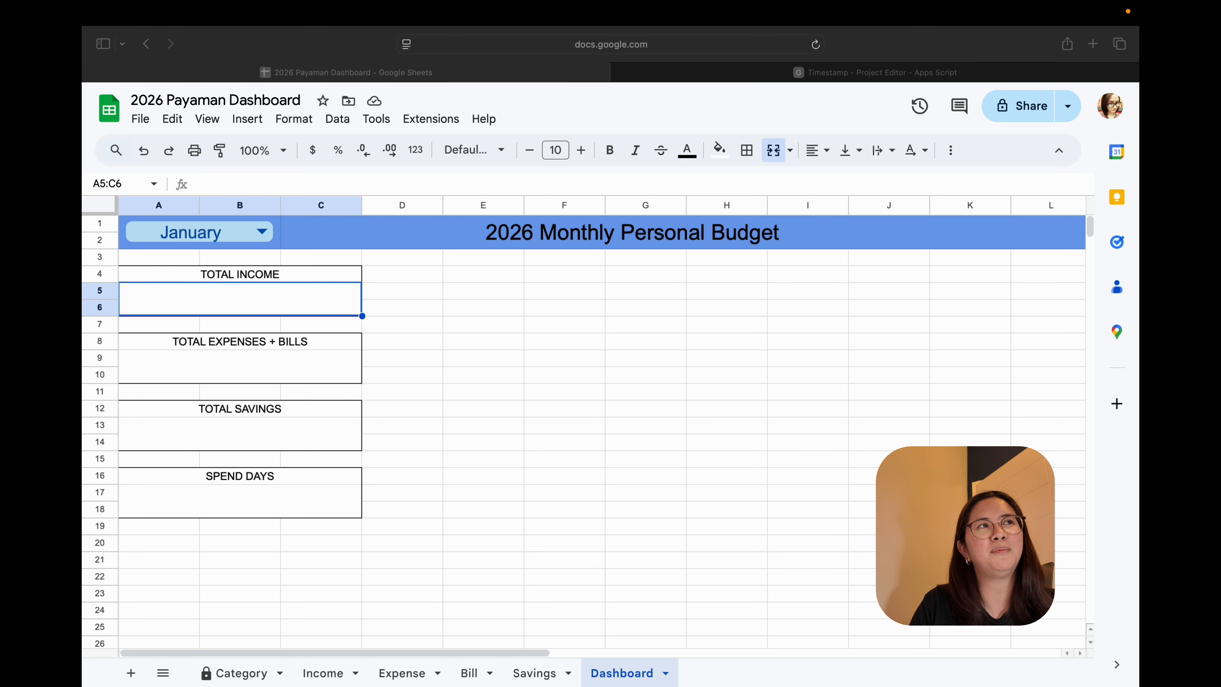
{"action": "left_click", "coordinate": [493, 393]}
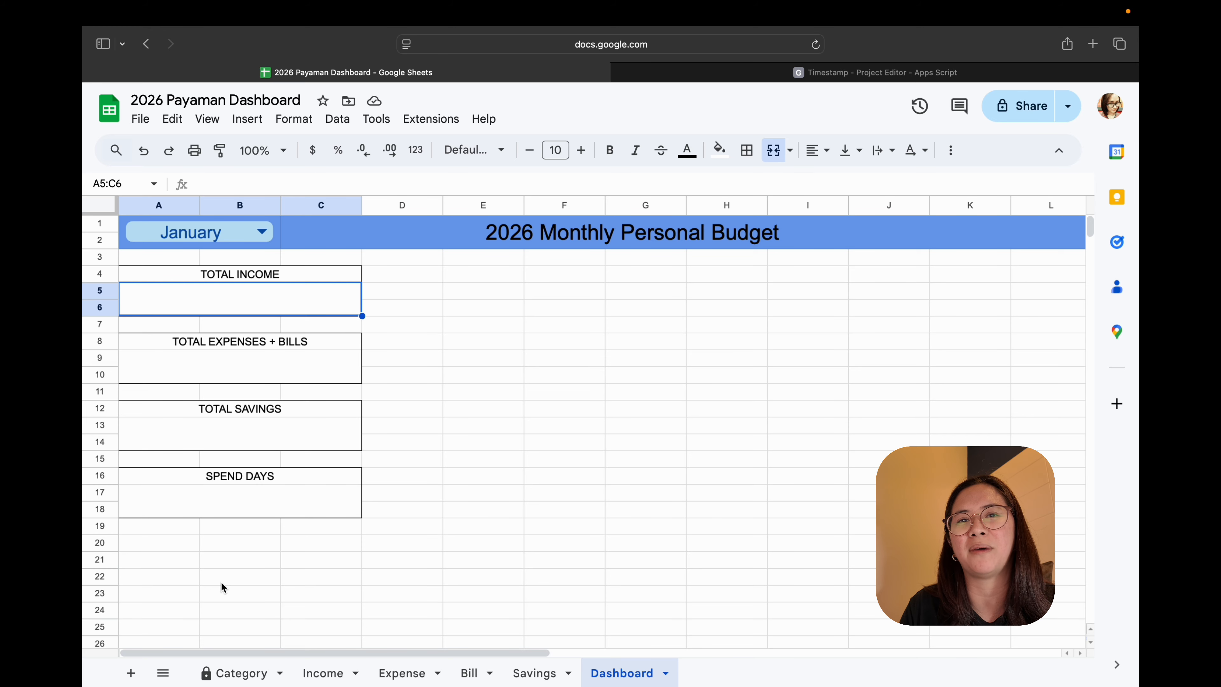
{"action": "left_click", "coordinate": [476, 479]}
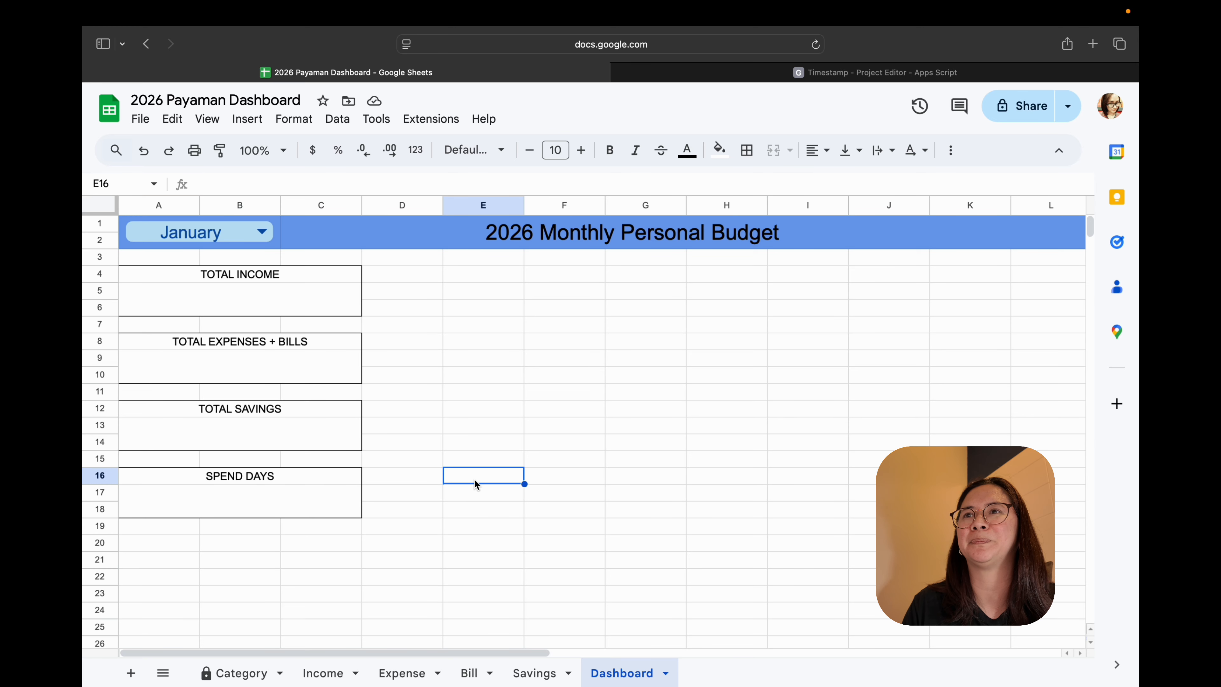
{"action": "scroll", "coordinate": [475, 481], "scroll_direction": "down", "scroll_amount": 1}
{"action": "scroll", "coordinate": [475, 477], "scroll_direction": "down", "scroll_amount": 5}
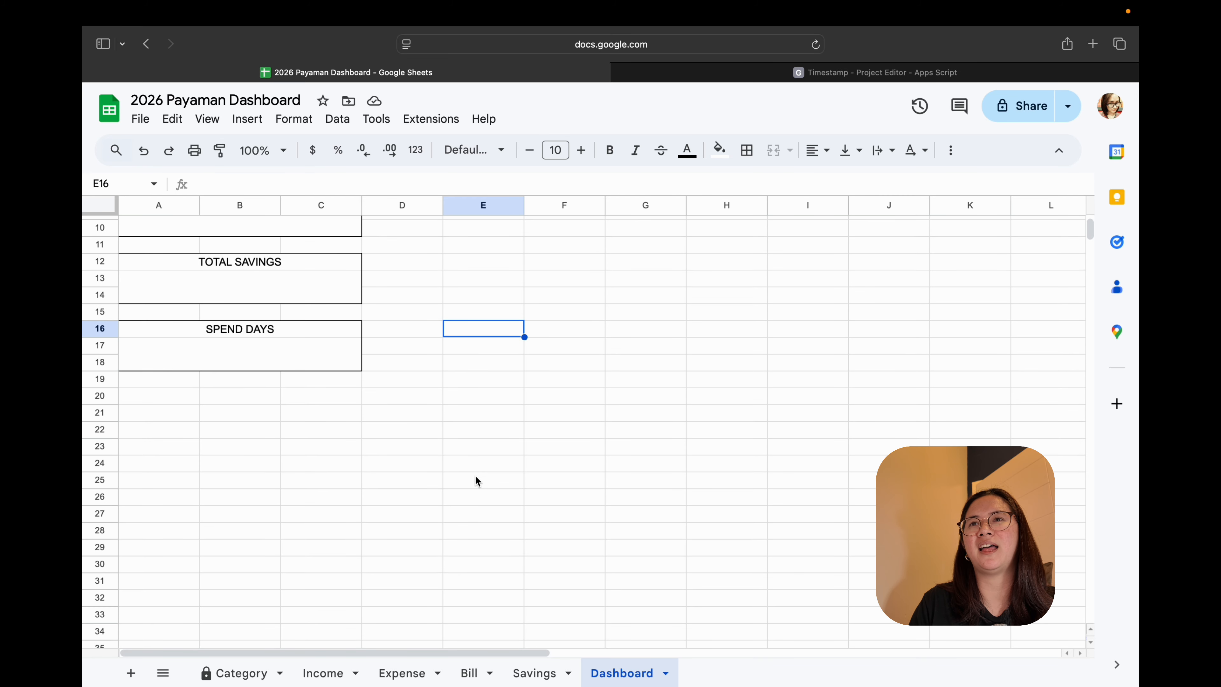
{"action": "scroll", "coordinate": [475, 476], "scroll_direction": "up", "scroll_amount": 6}
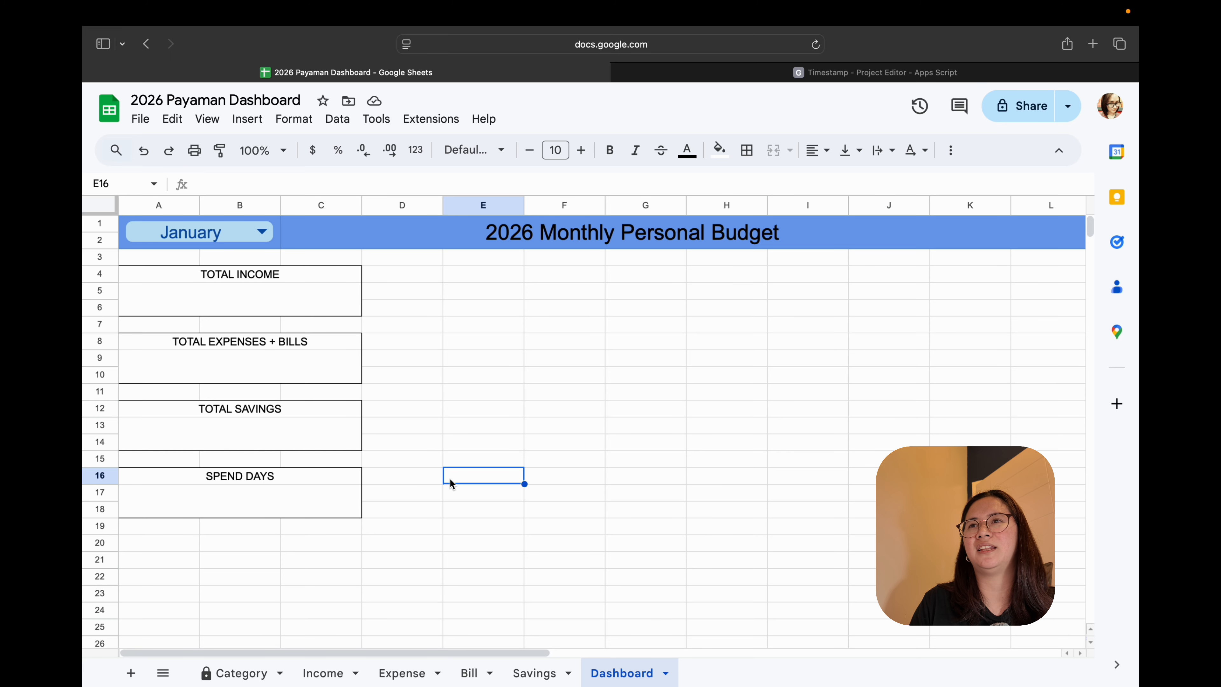
- Merge cells A20:C20 below the SPEND DAYS box and enter the heading BUDGET
{"action": "scroll", "coordinate": [335, 528], "scroll_direction": "down", "scroll_amount": 2}
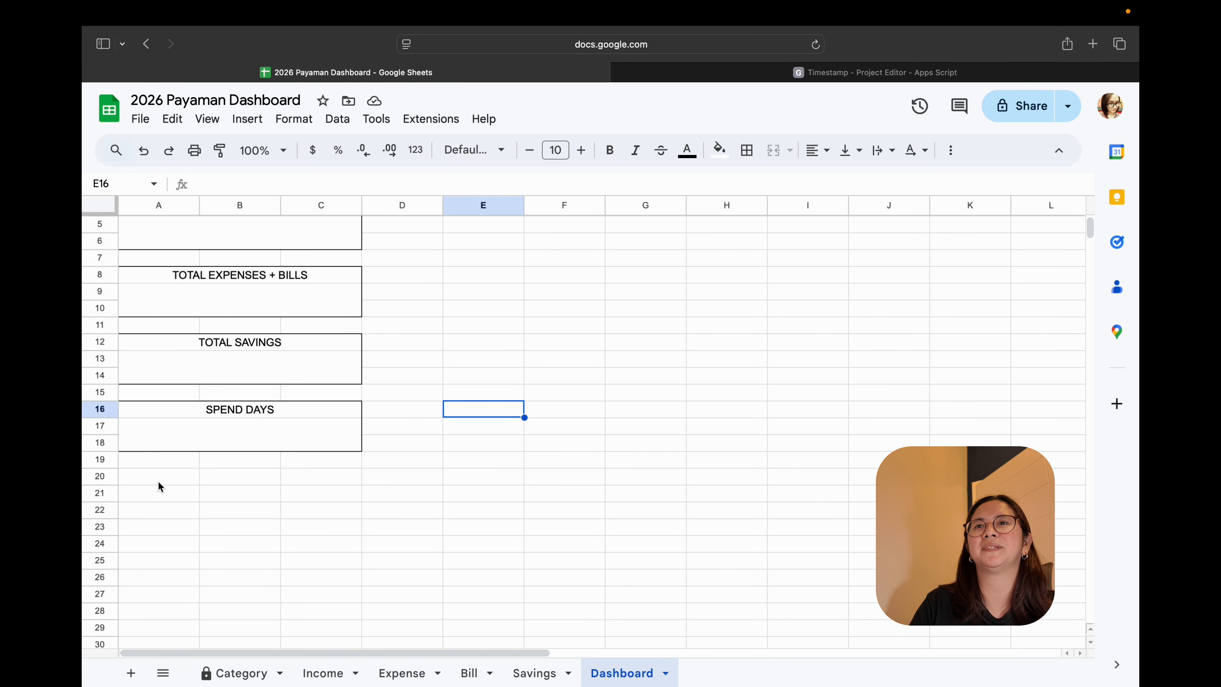
{"action": "left_click_drag", "start_coordinate": [131, 476], "coordinate": [317, 478]}
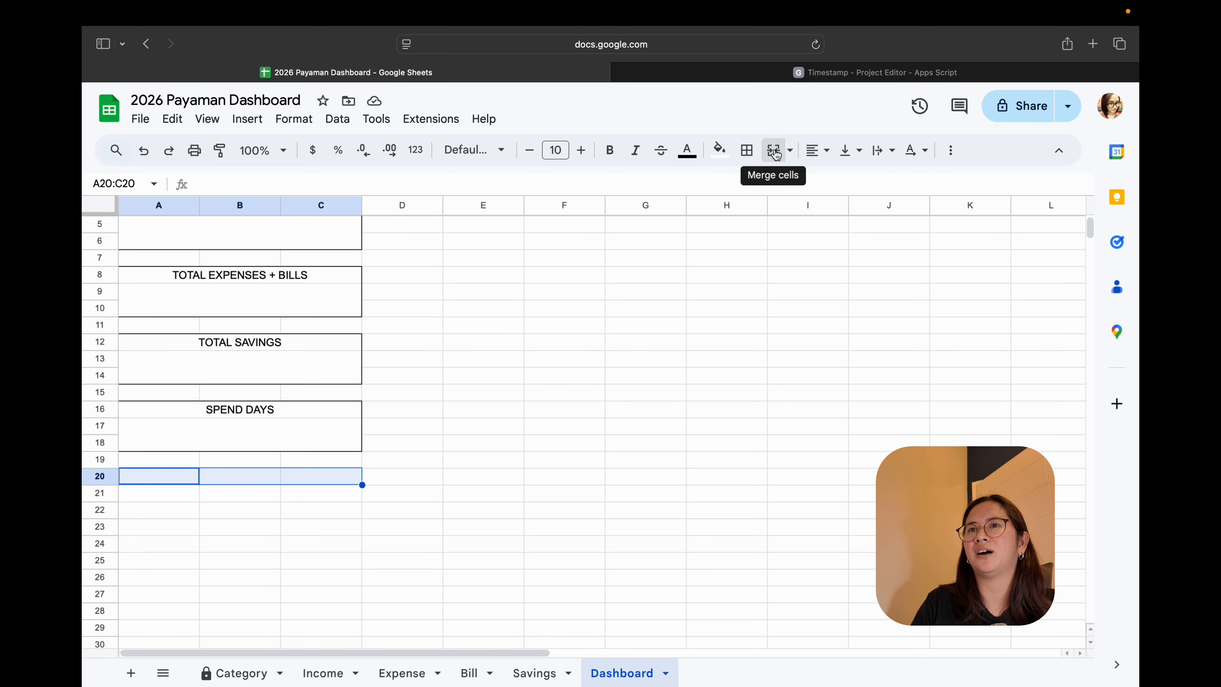
{"action": "left_click", "coordinate": [773, 150]}
{"action": "type", "text": "BU"}
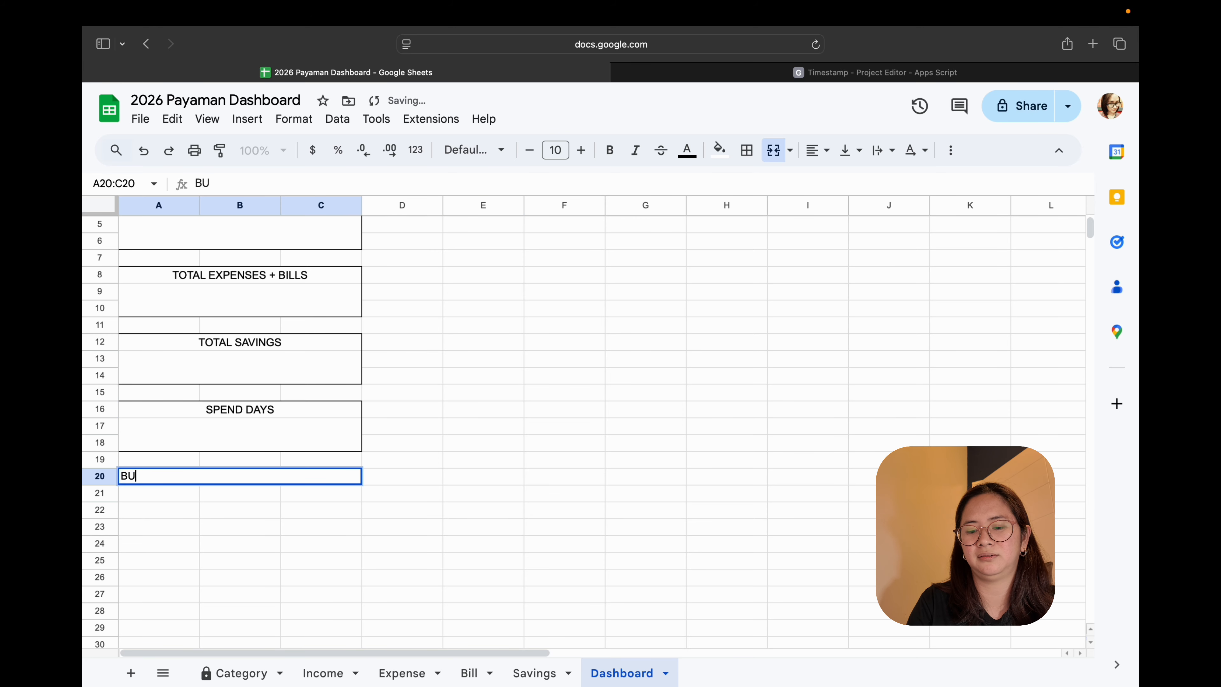
{"action": "type", "text": "DGET"}
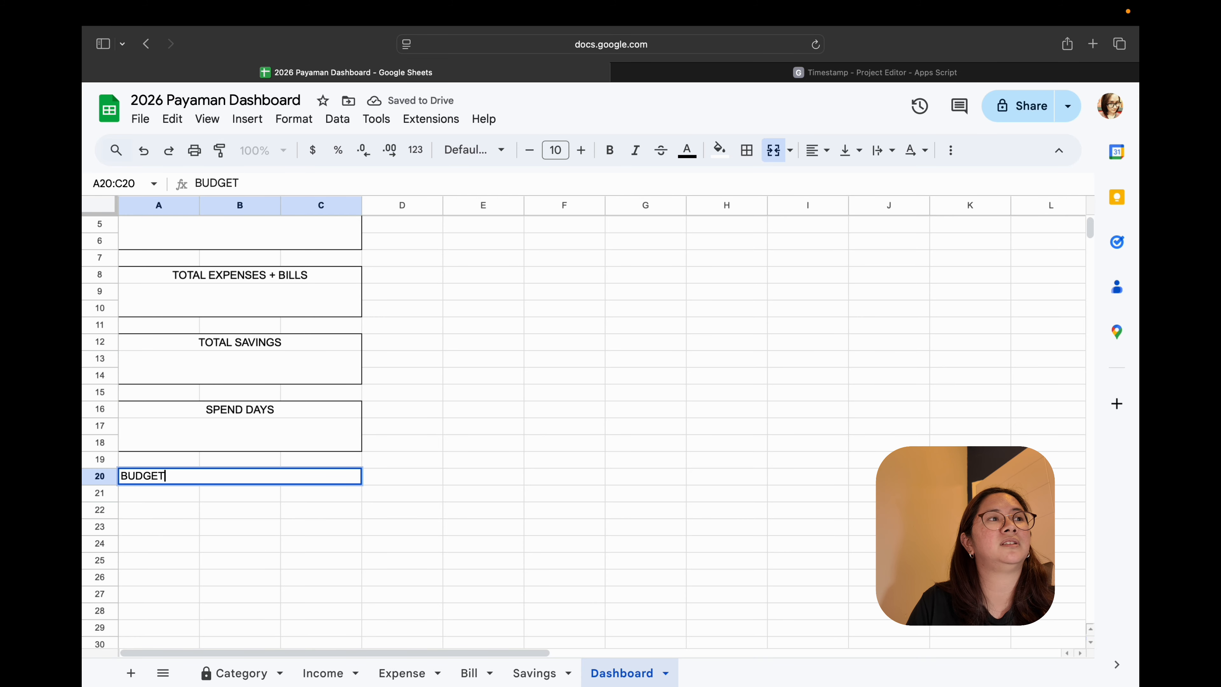
{"action": "left_click", "coordinate": [476, 471]}
- Center the BUDGET heading horizontally in its merged cell
{"action": "left_click", "coordinate": [306, 478]}
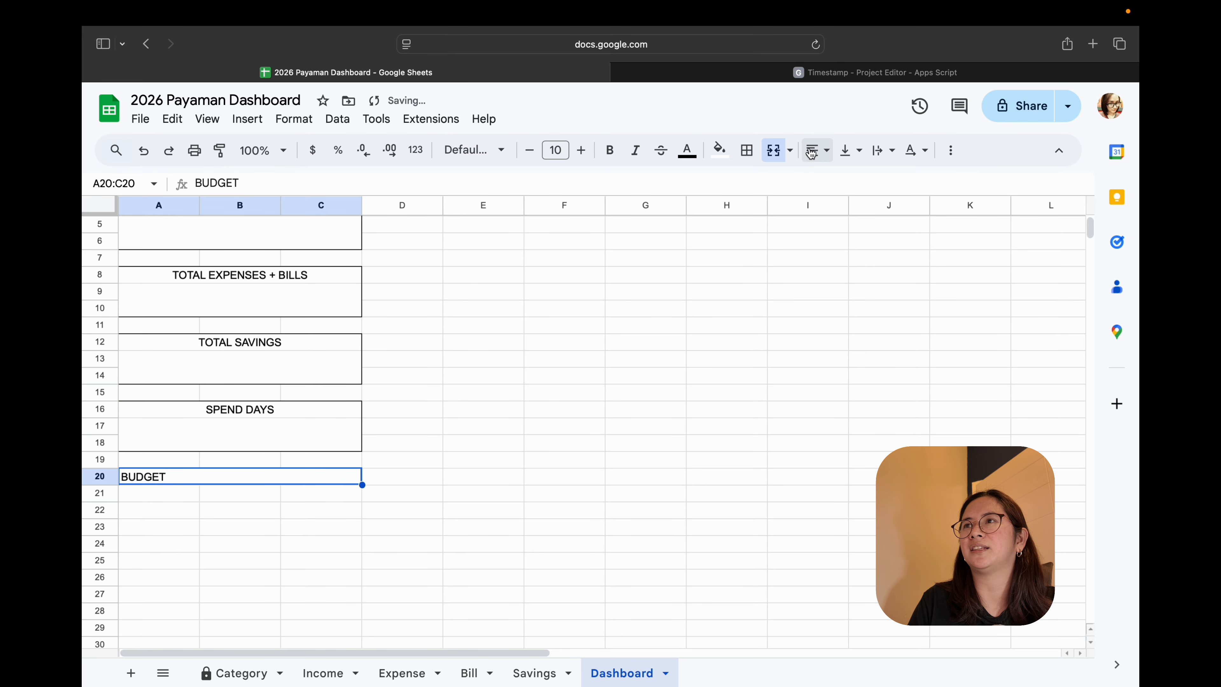
{"action": "left_click", "coordinate": [817, 150]}
{"action": "left_click", "coordinate": [843, 182]}
{"action": "left_click", "coordinate": [517, 493]}
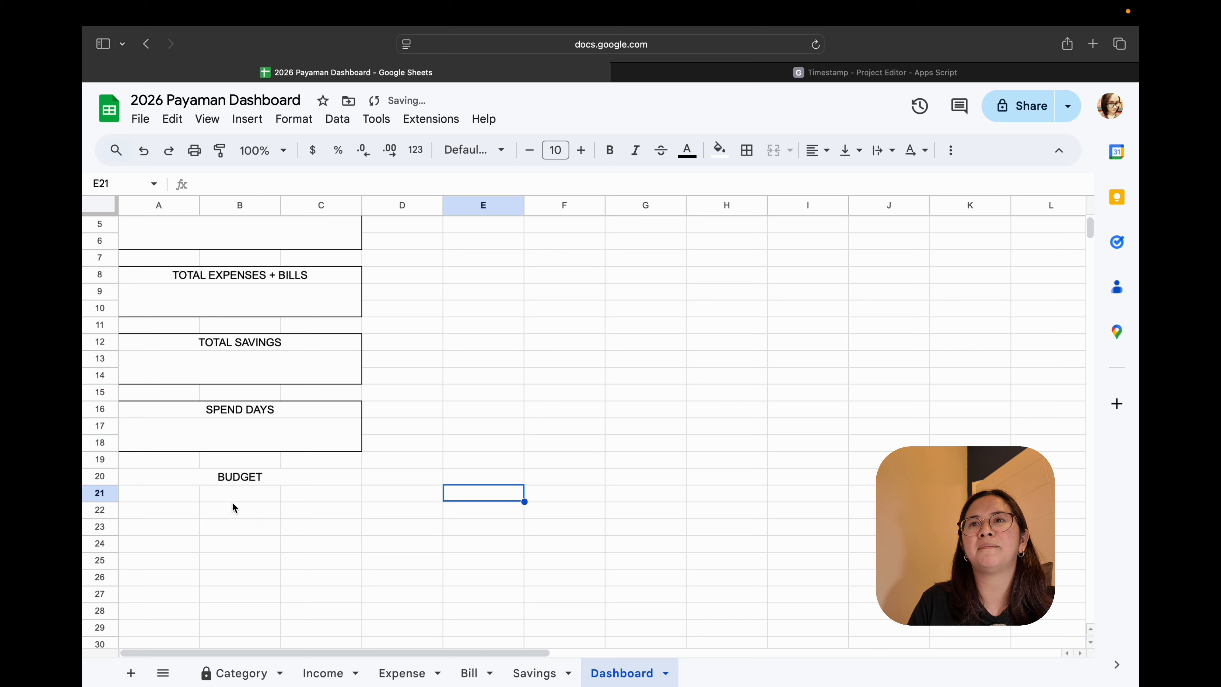
{"action": "left_click", "coordinate": [150, 494]}
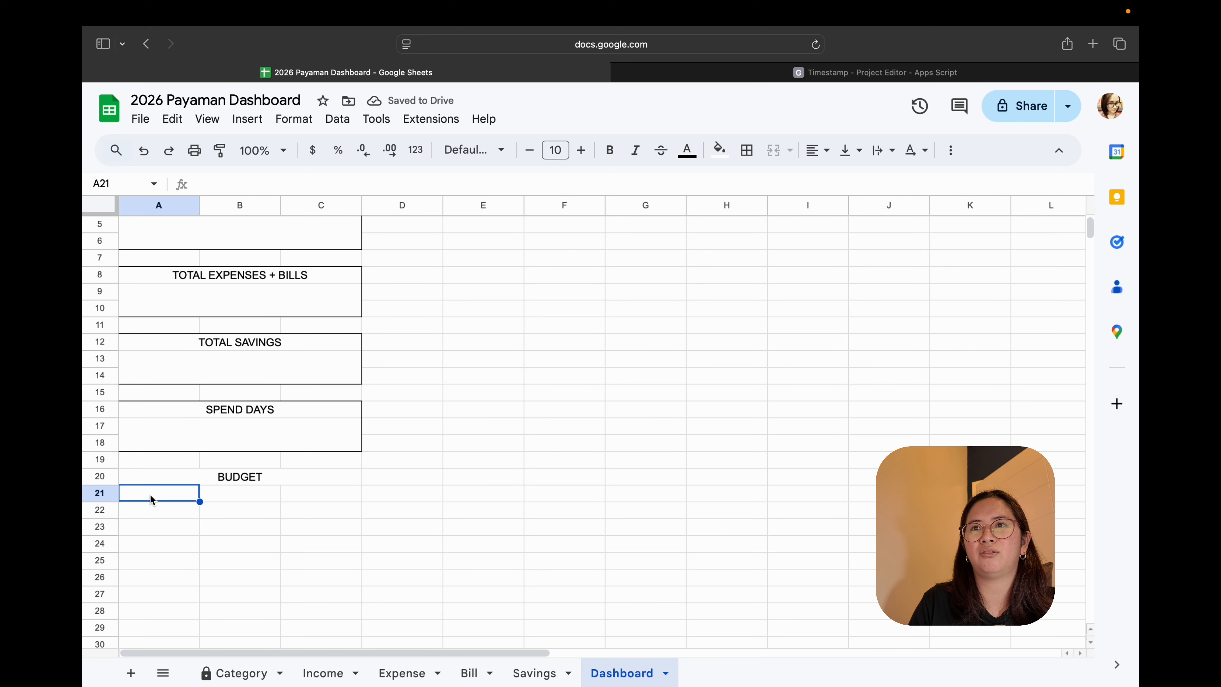
{"action": "type", "text": "SUBCATE"}
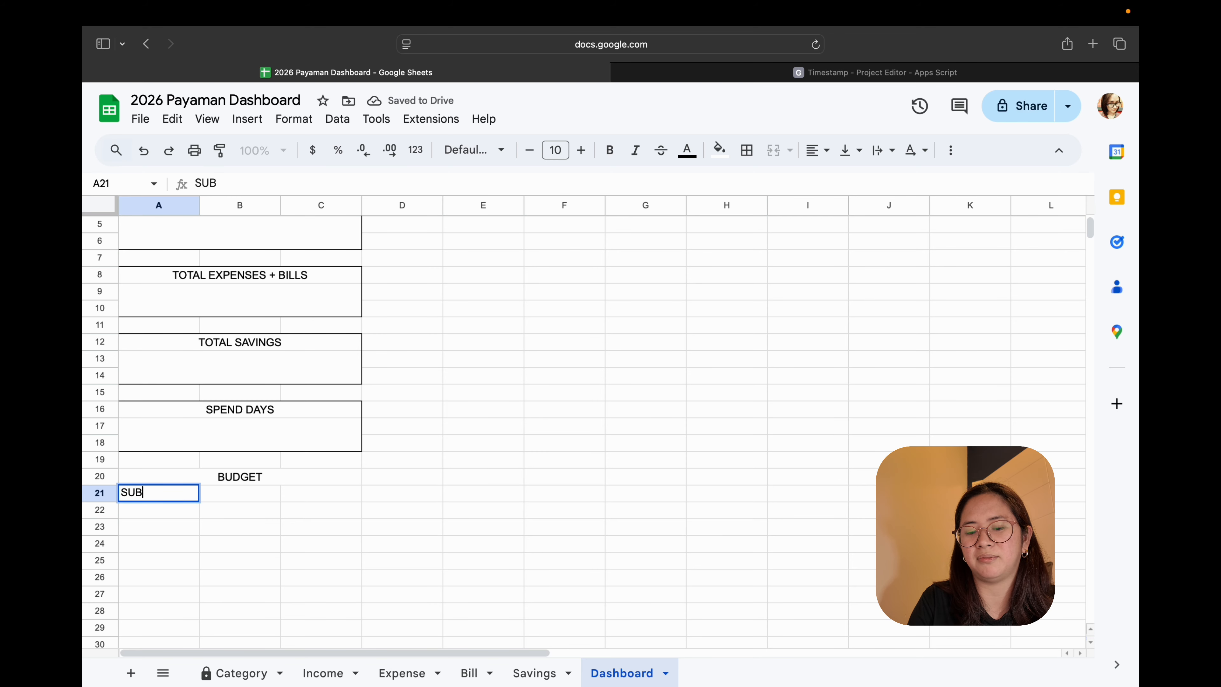
{"action": "key", "text": "BackSpace"}
{"action": "key", "text": "BackSpace"}
{"action": "key", "text": "BackSpace"}
{"action": "key", "text": "BackSpace"}
{"action": "key", "text": "BackSpace"}
{"action": "key", "text": "BackSpace"}
{"action": "key", "text": "BackSpace"}
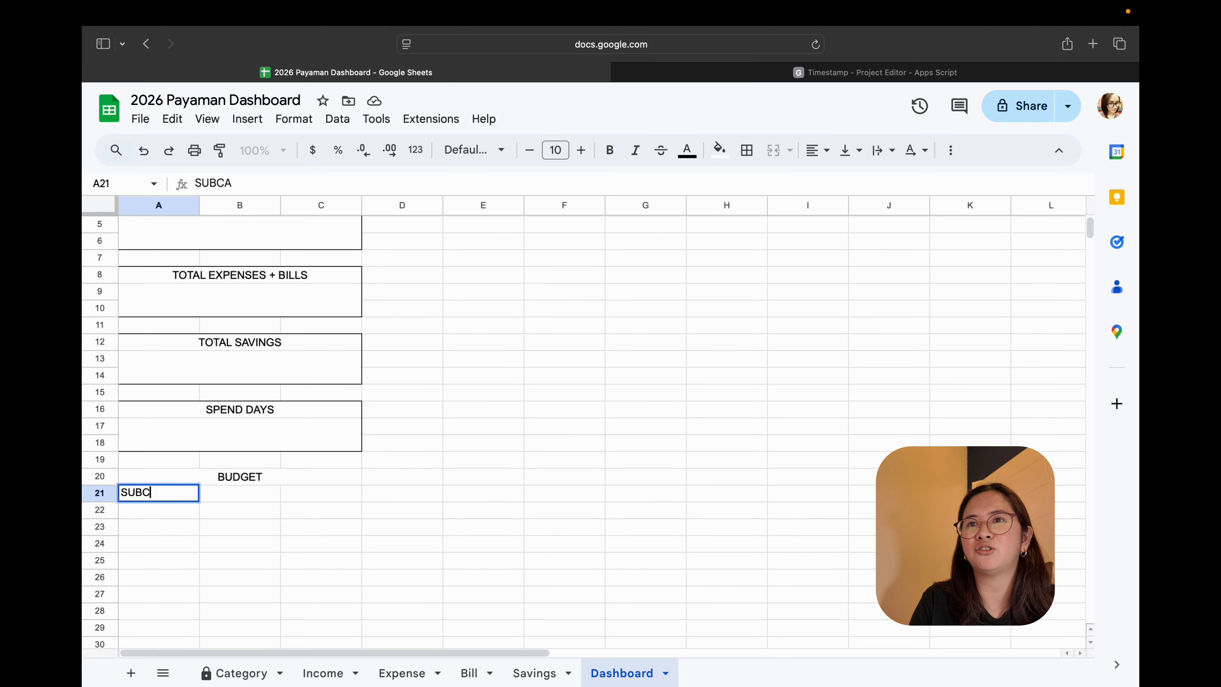
{"action": "type", "text": "MAIN"}
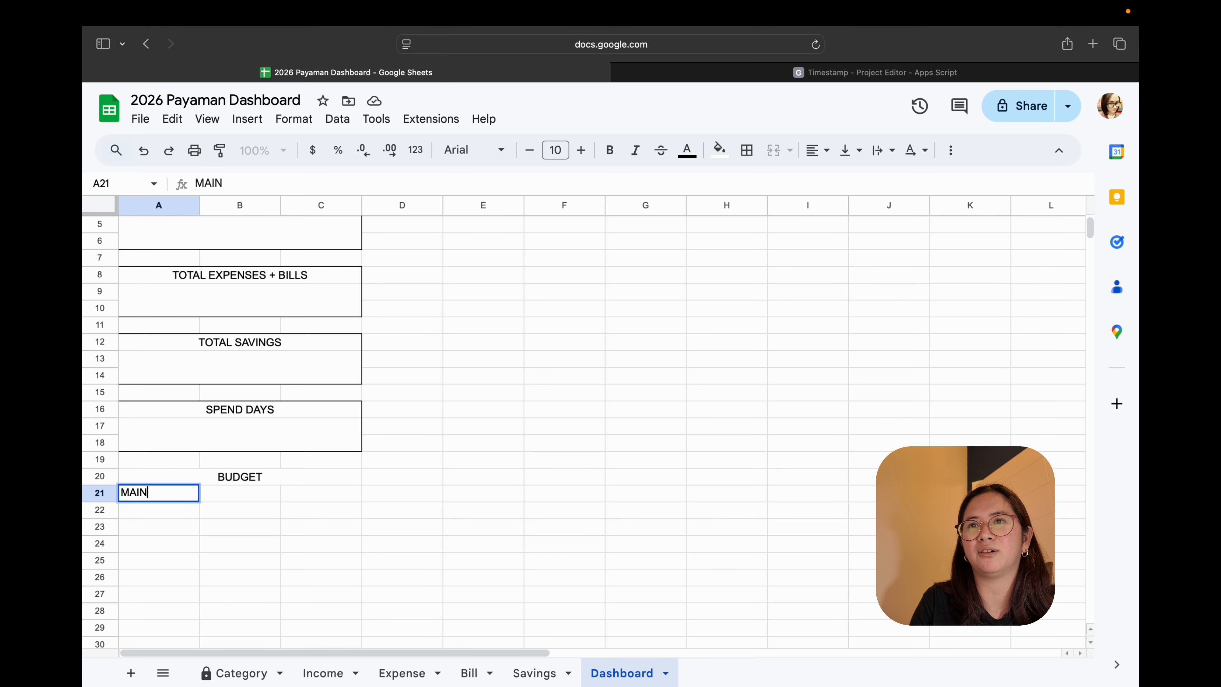
{"action": "key", "text": "BackSpace"}
{"action": "key", "text": "BackSpace"}
{"action": "key", "text": "BackSpace"}
{"action": "key", "text": "BackSpace"}
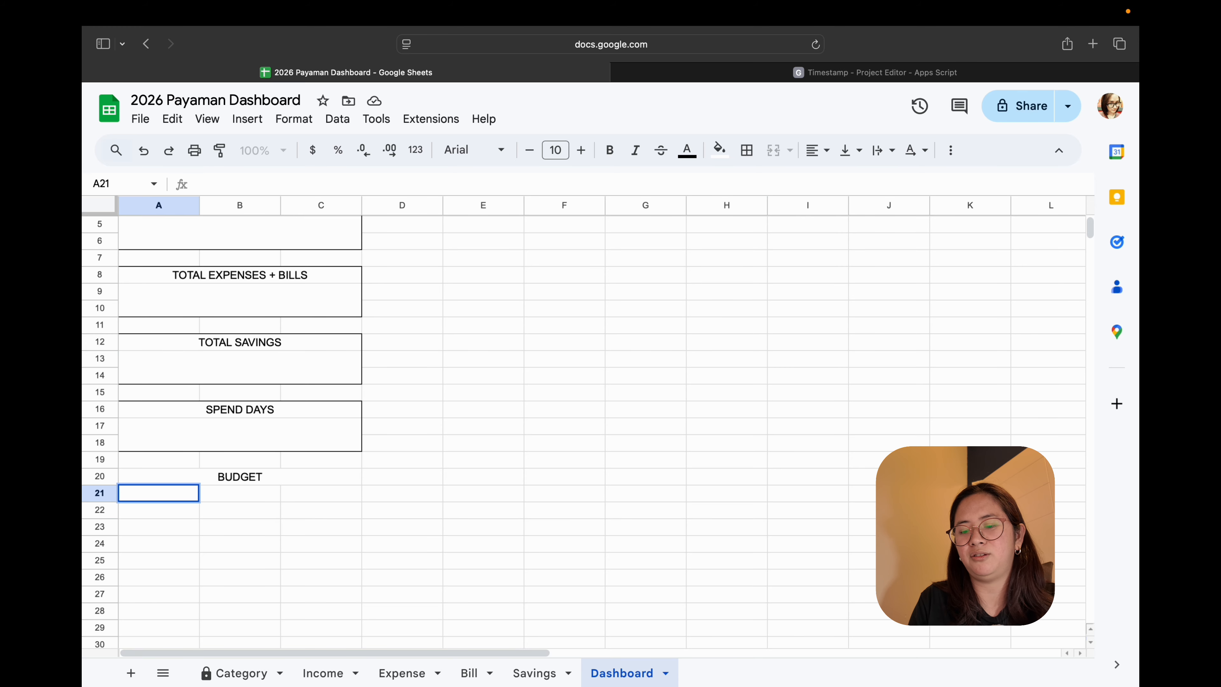
- Enter the column header Main Category in cell A21 under the BUDGET heading
{"action": "type", "text": "Main Cateogry"}
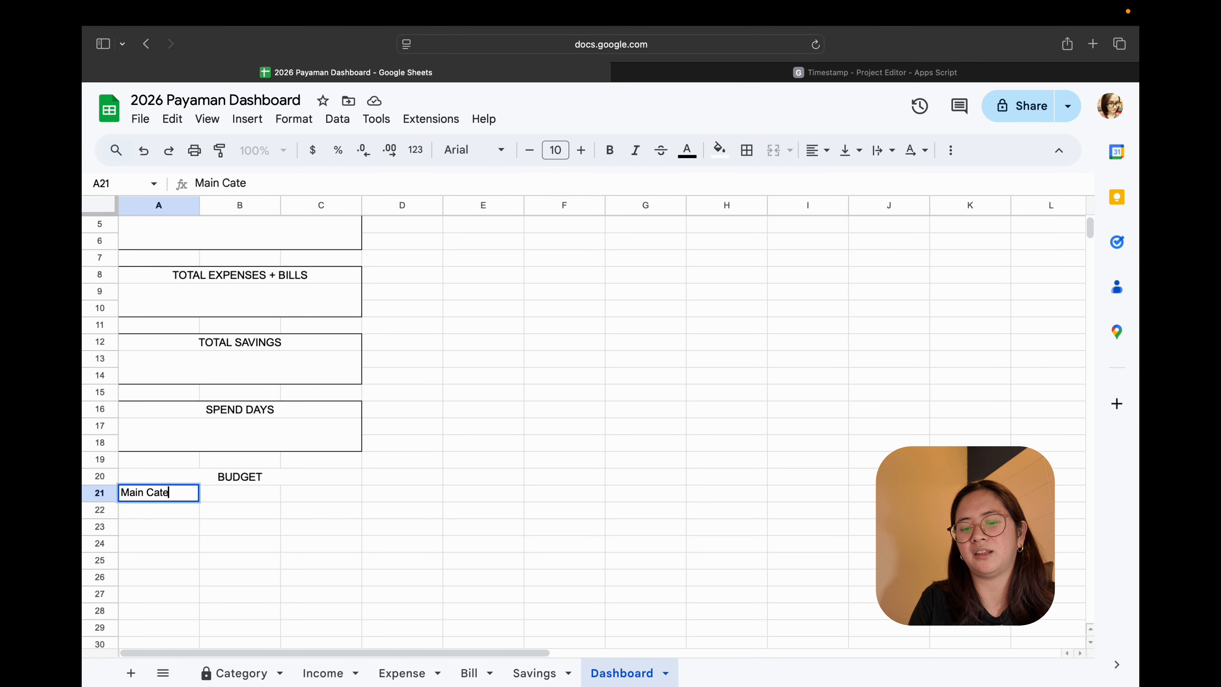
{"action": "key", "text": "BackSpace"}
{"action": "key", "text": "BackSpace"}
{"action": "key", "text": "BackSpace"}
{"action": "key", "text": "BackSpace"}
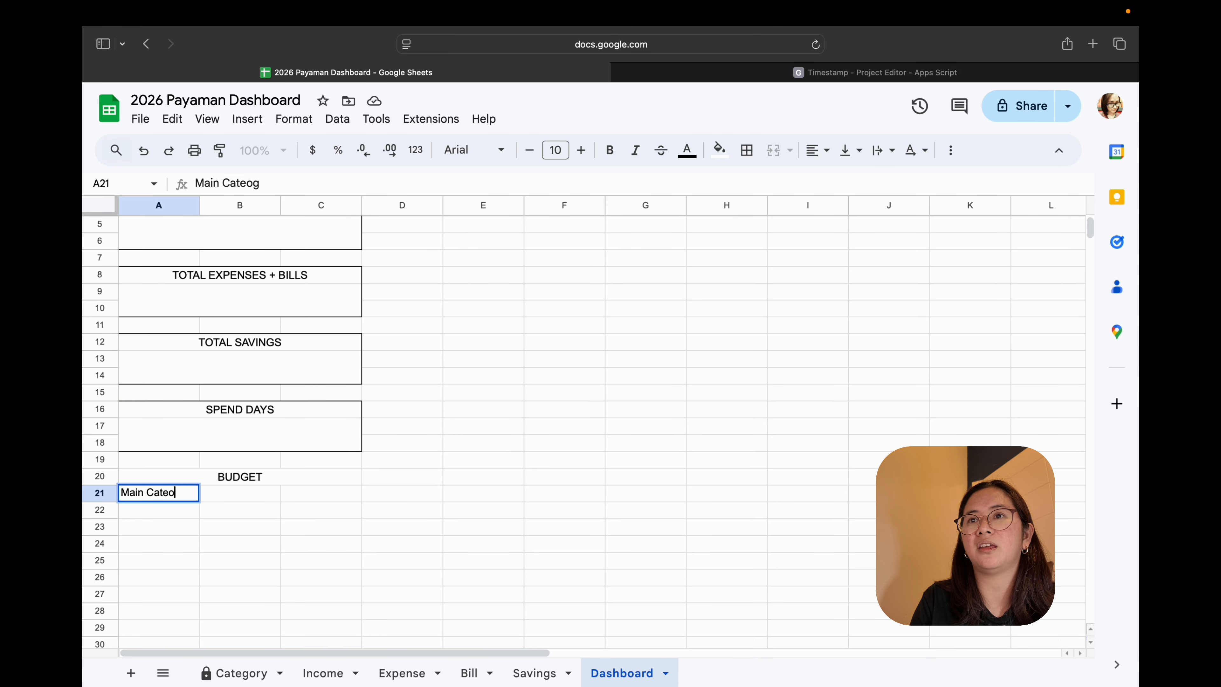
{"action": "type", "text": "gory"}
{"action": "key", "text": "Return"}
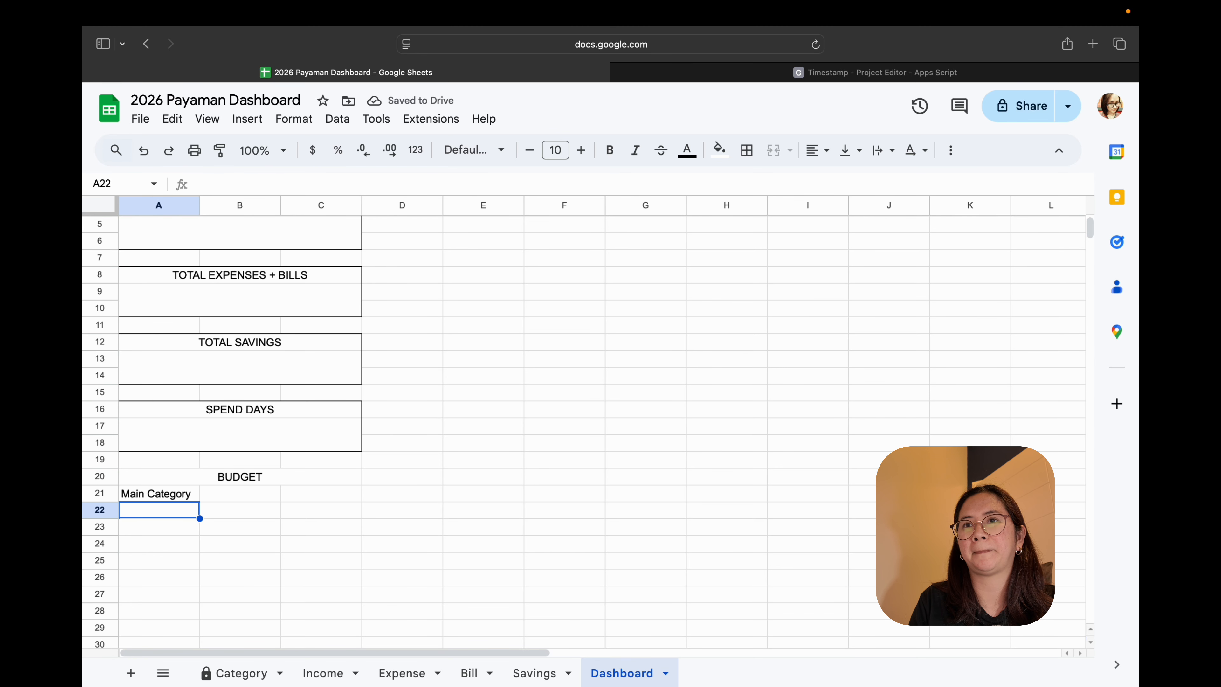
- List the main categories Income, Expense, Bills and Savings in cells A22 to A25
{"action": "type", "text": "Income"}
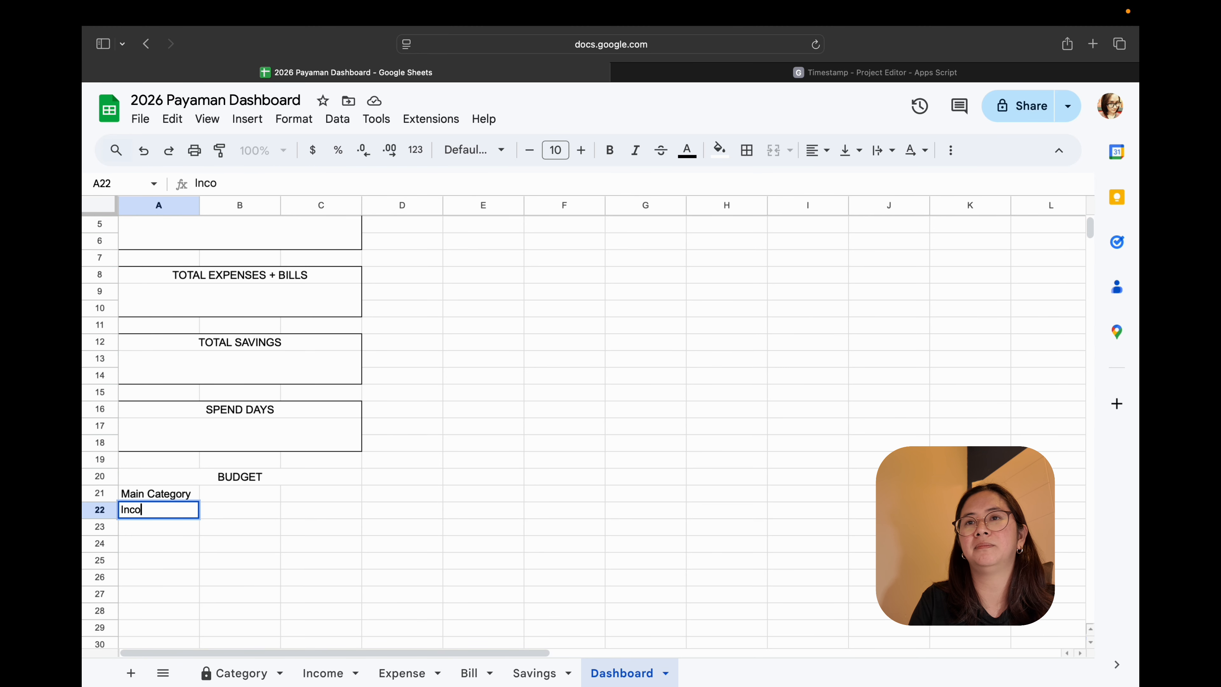
{"action": "key", "text": "Return"}
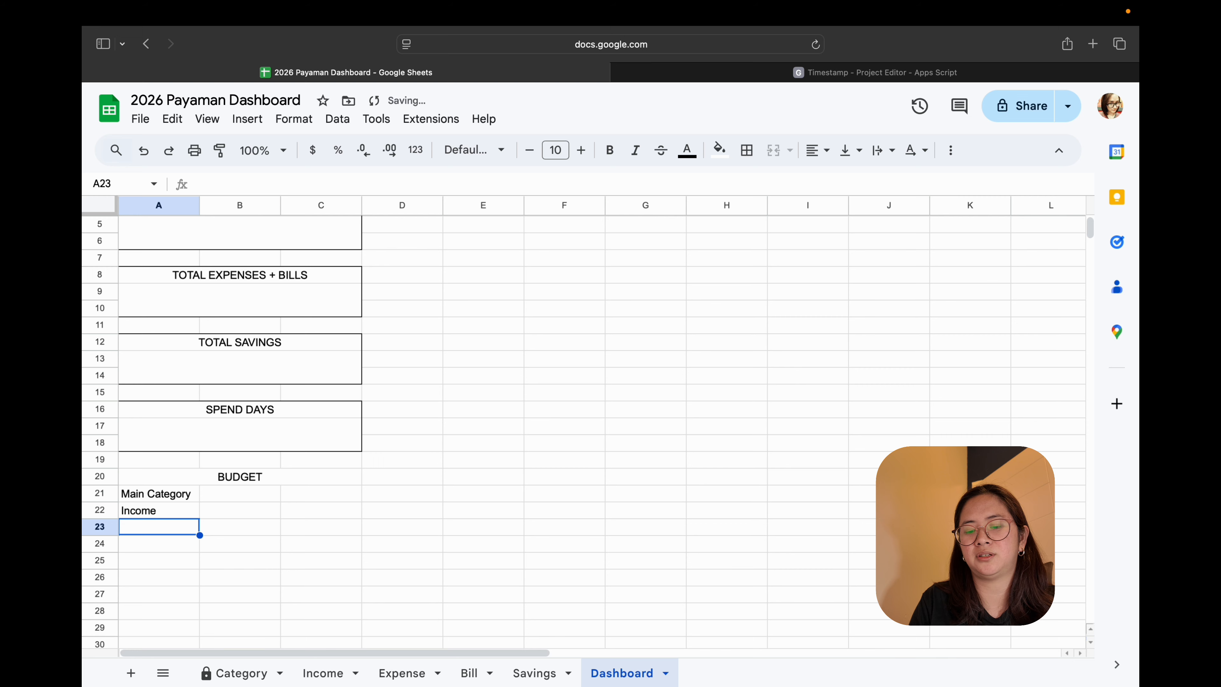
{"action": "type", "text": "Expense"}
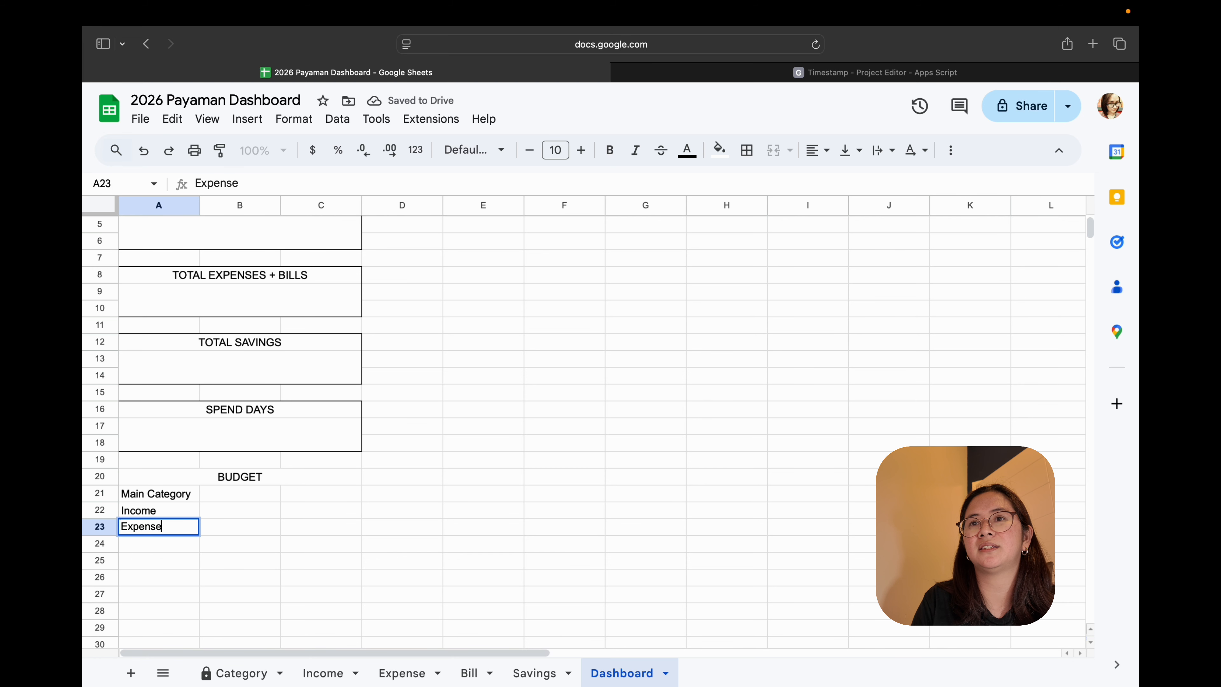
{"action": "key", "text": "Return"}
{"action": "type", "text": "Bills"}
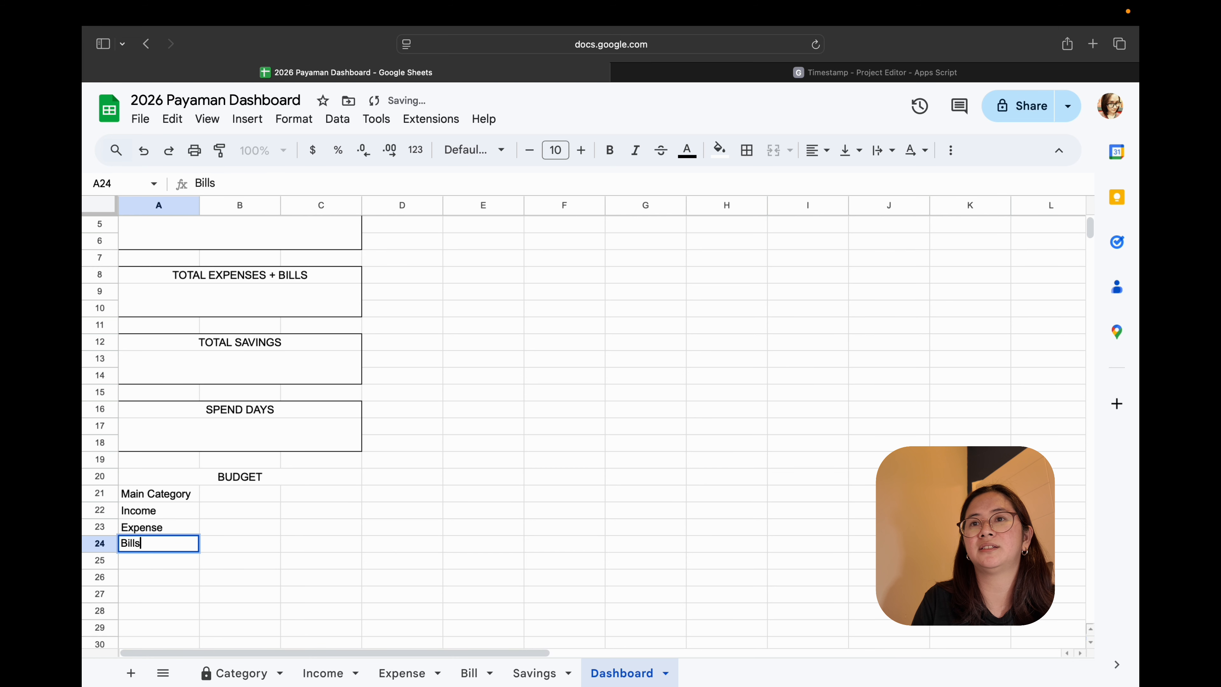
{"action": "key", "text": "Return"}
{"action": "type", "text": "Sav"}
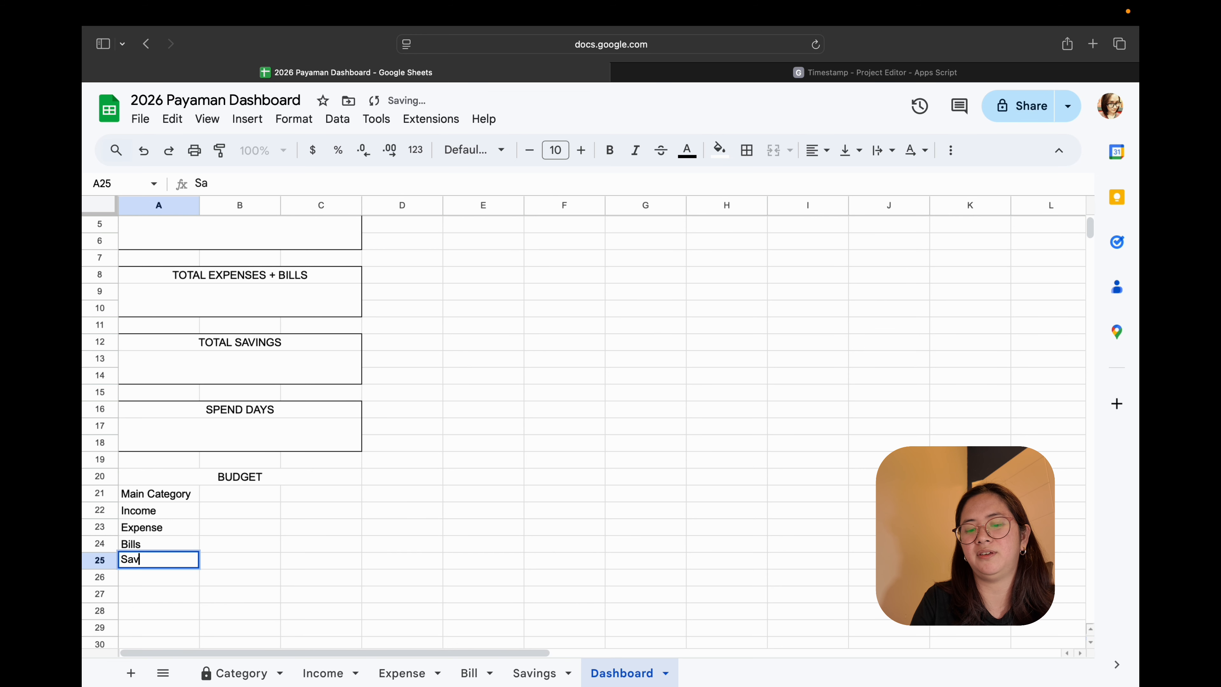
{"action": "type", "text": "ings"}
{"action": "key", "text": "Return"}
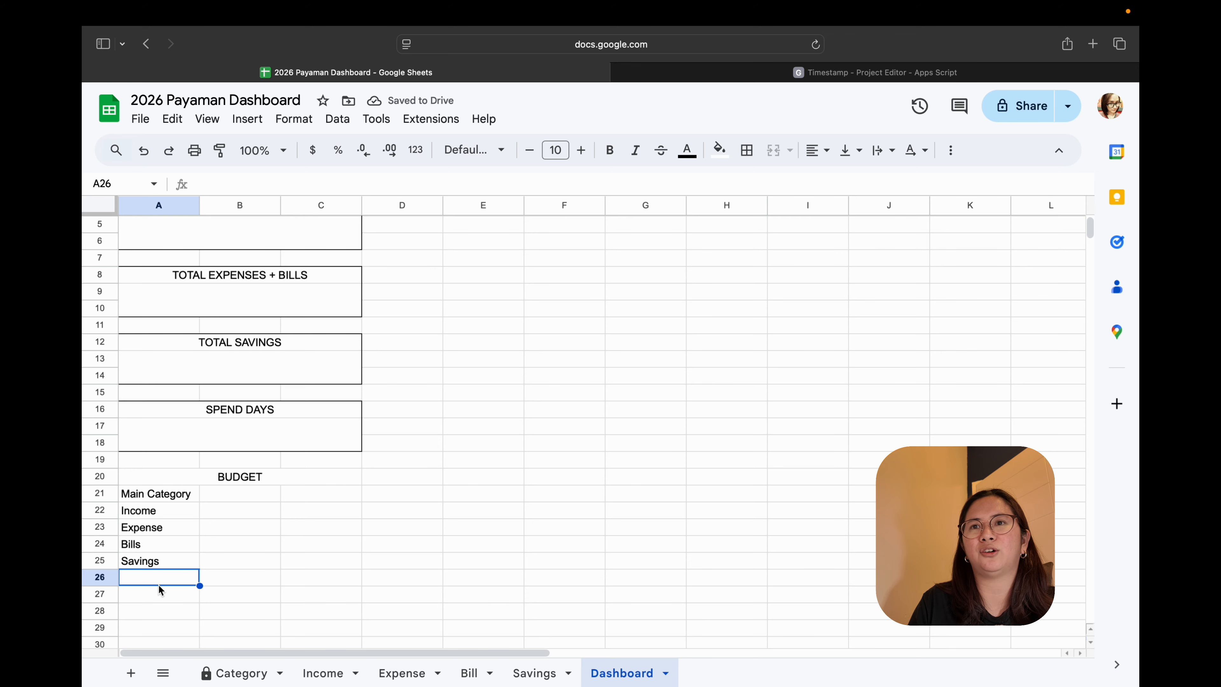
- Add the row label Left in cell A26 below Savings
{"action": "type", "text": "left"}
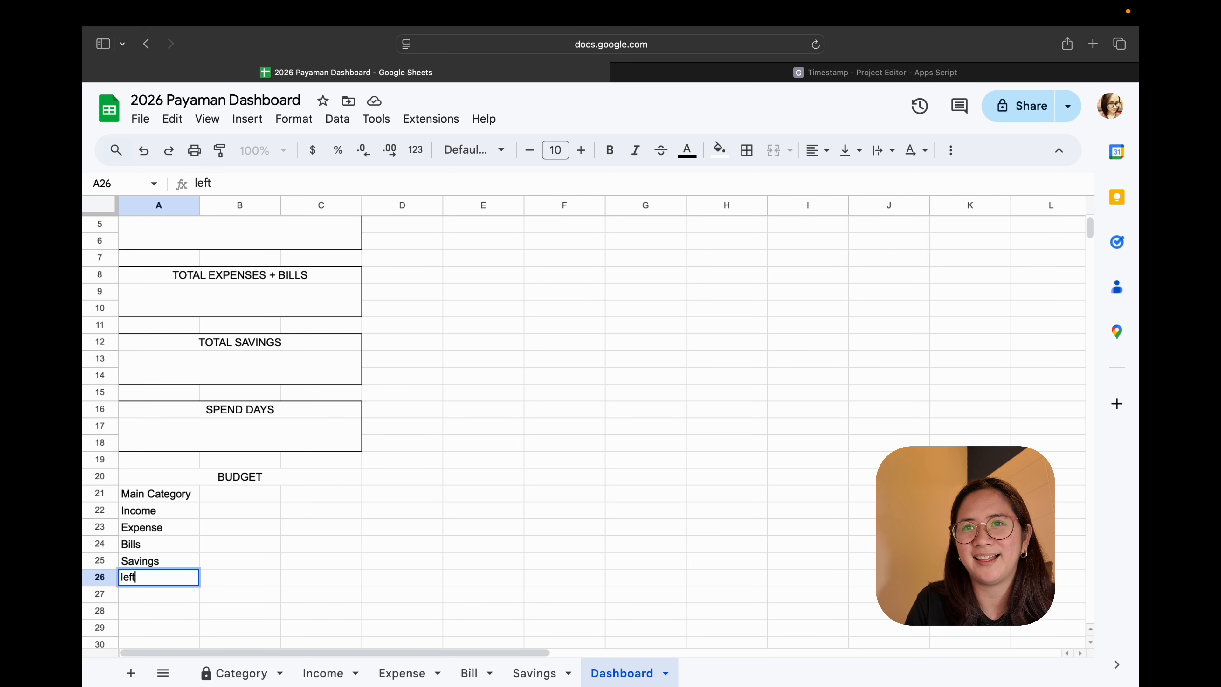
{"action": "key", "text": "BackSpace"}
{"action": "key", "text": "BackSpace"}
{"action": "key", "text": "BackSpace"}
{"action": "key", "text": "BackSpace"}
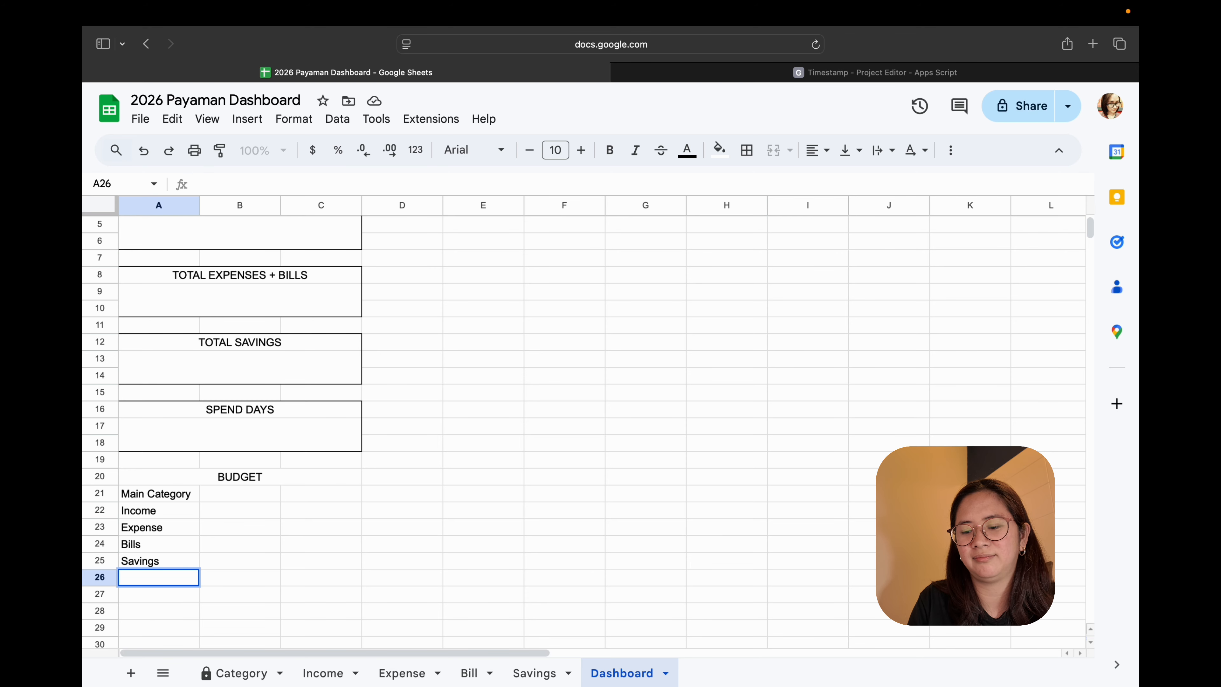
{"action": "type", "text": "Left"}
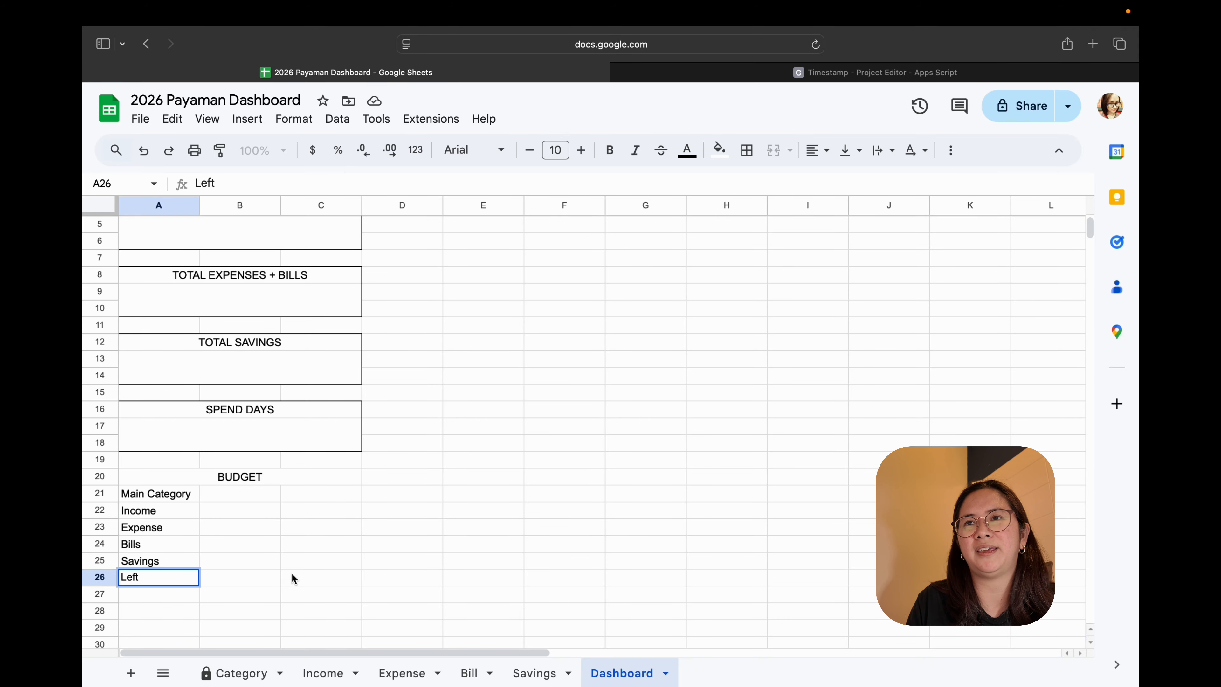
{"action": "left_click", "coordinate": [292, 575]}
- Enter the column header Amount in cell B21 and center it horizontally
{"action": "left_click", "coordinate": [231, 497]}
{"action": "type", "text": "A"}
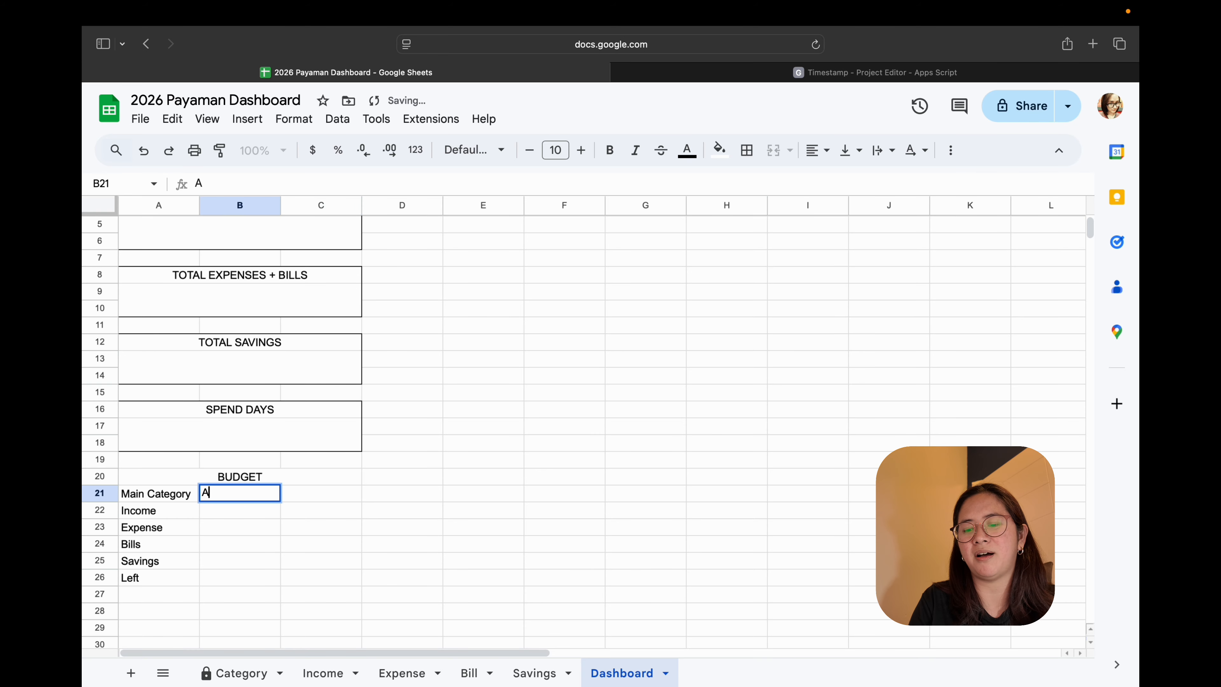
{"action": "type", "text": "mount"}
{"action": "left_click", "coordinate": [364, 498]}
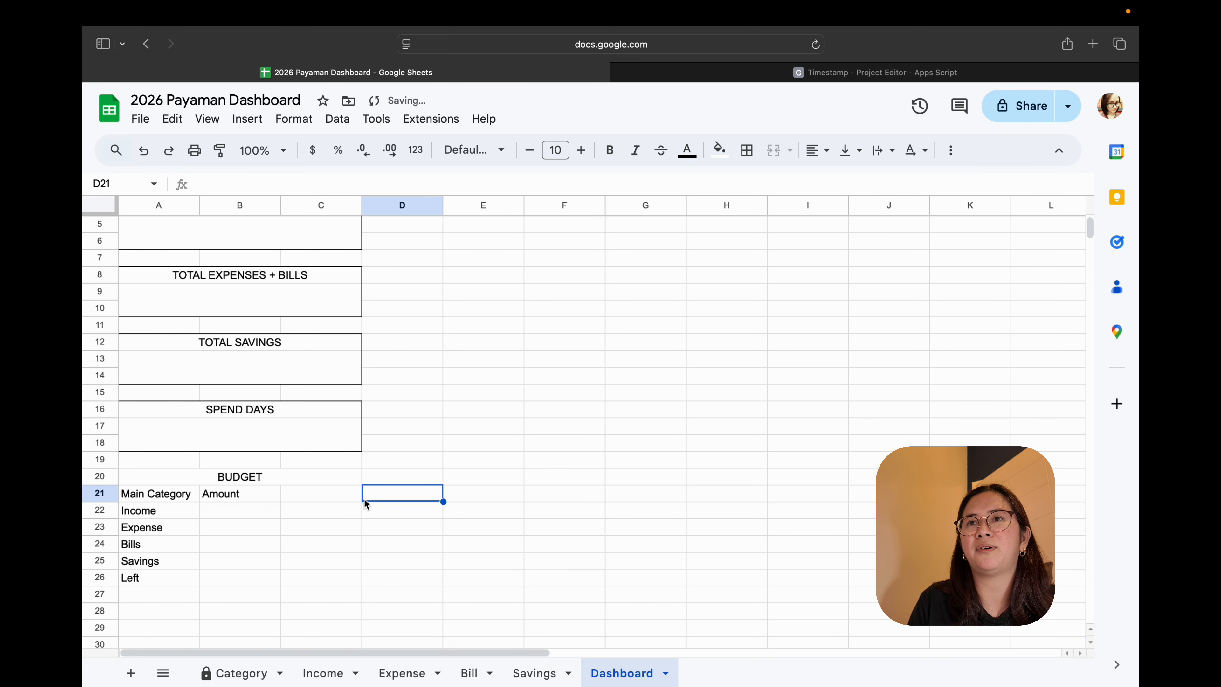
{"action": "left_click", "coordinate": [228, 497]}
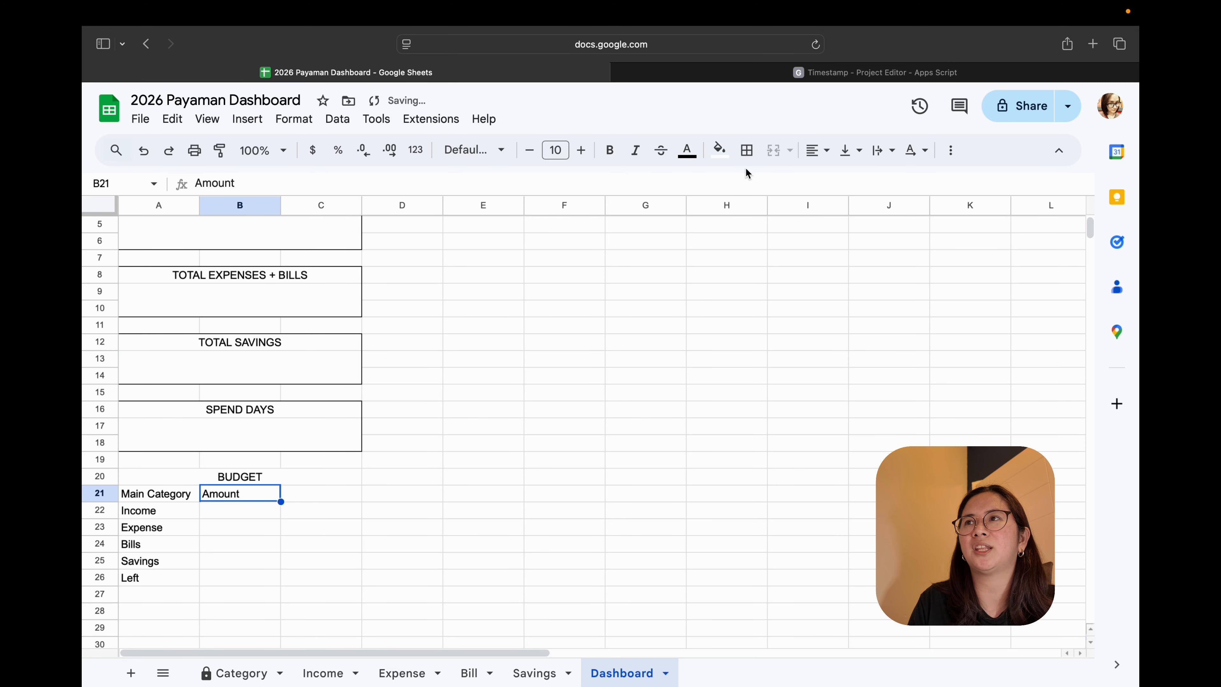
{"action": "left_click", "coordinate": [817, 150]}
{"action": "left_click", "coordinate": [842, 193]}
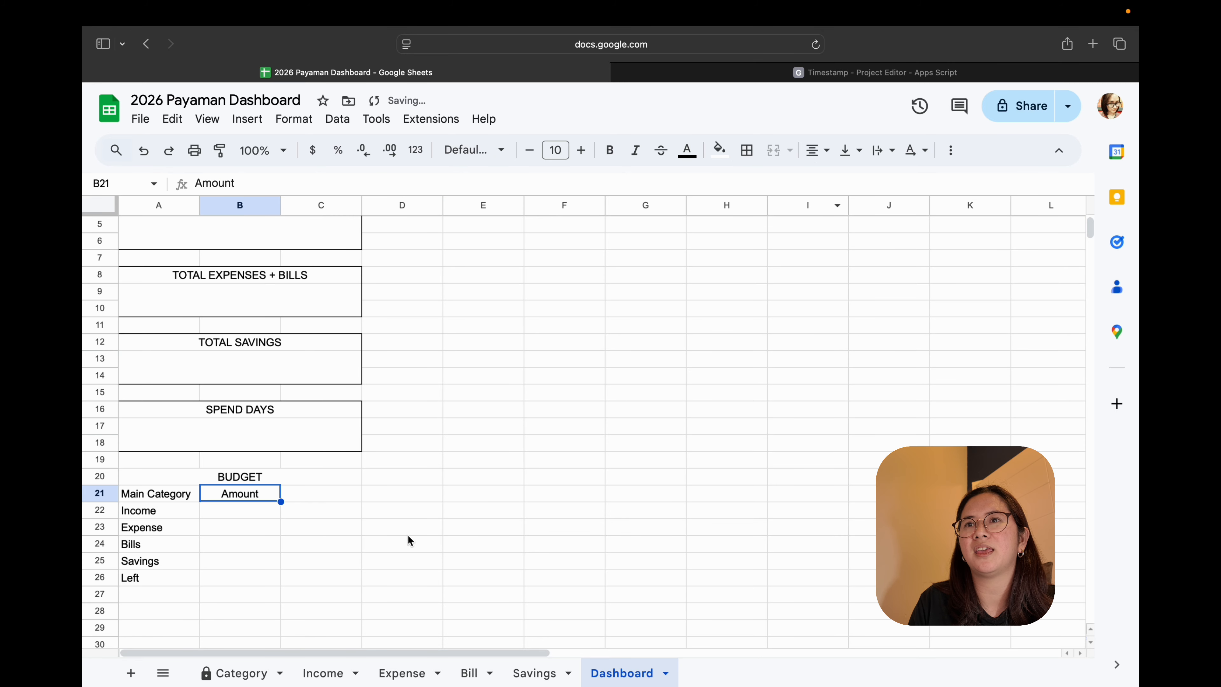
{"action": "left_click", "coordinate": [408, 541]}
- Look over the amounts in B2:B3 of the Income sheet and return to the Dashboard sheet
{"action": "left_click", "coordinate": [235, 508]}
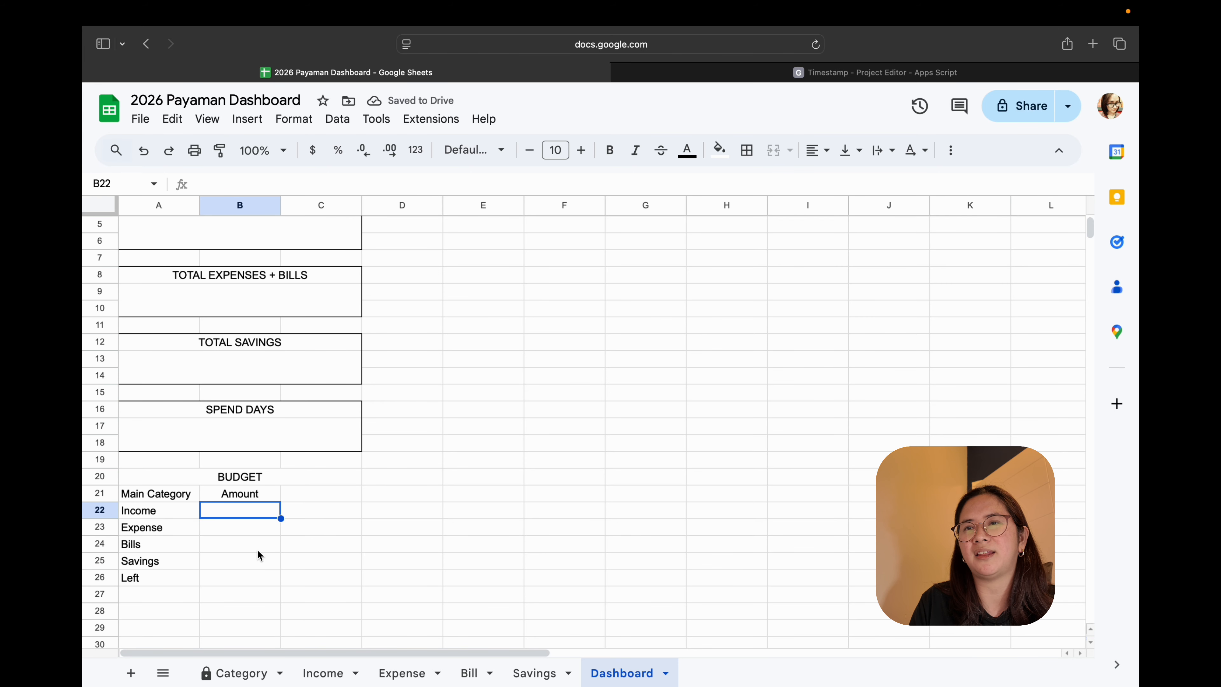
{"action": "left_click", "coordinate": [305, 498]}
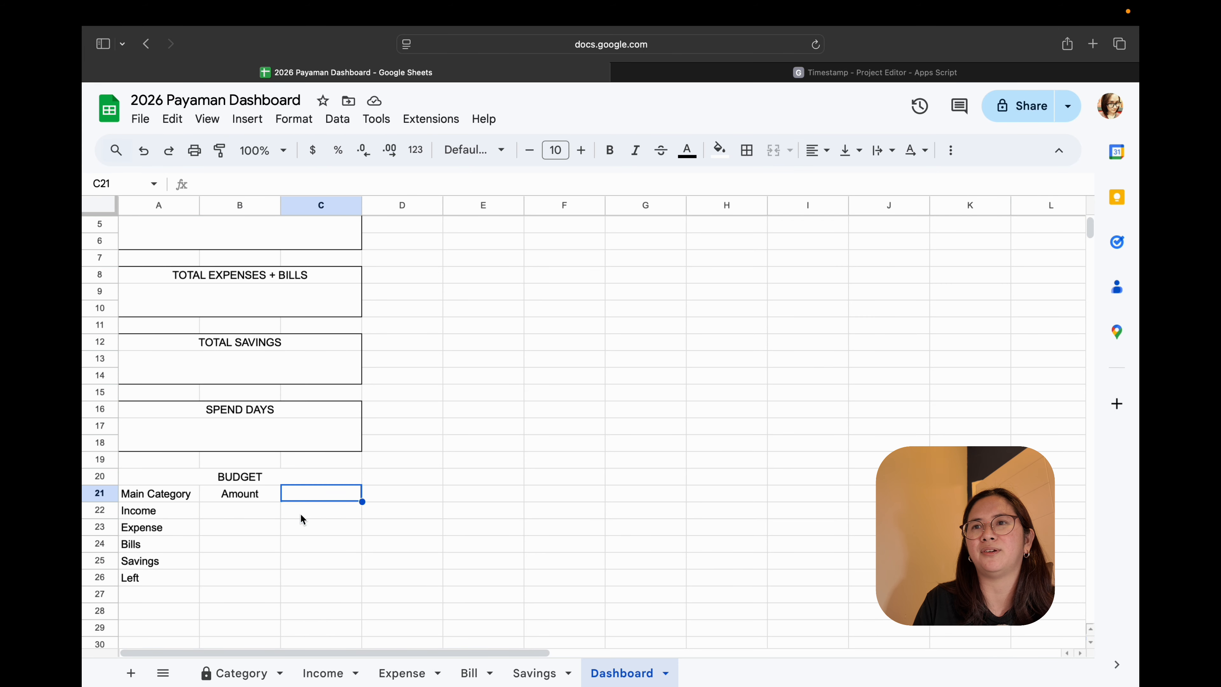
{"action": "left_click", "coordinate": [323, 673]}
{"action": "left_click_drag", "start_coordinate": [308, 247], "coordinate": [311, 266]}
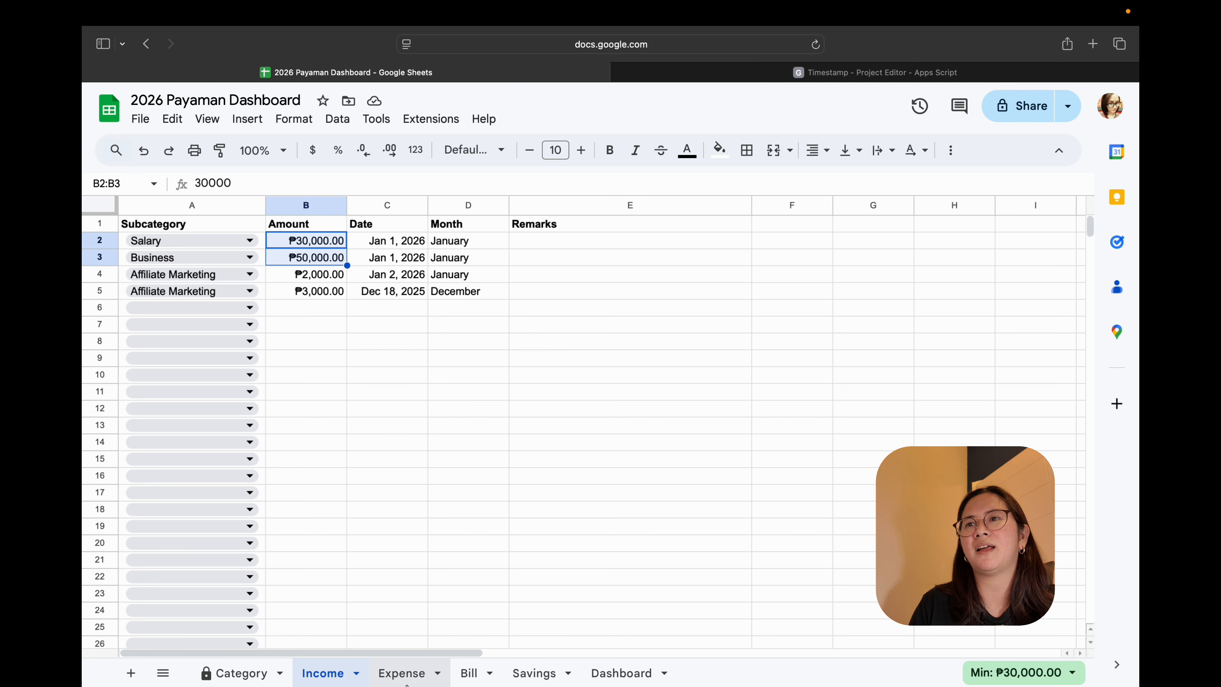
{"action": "left_click", "coordinate": [622, 674]}
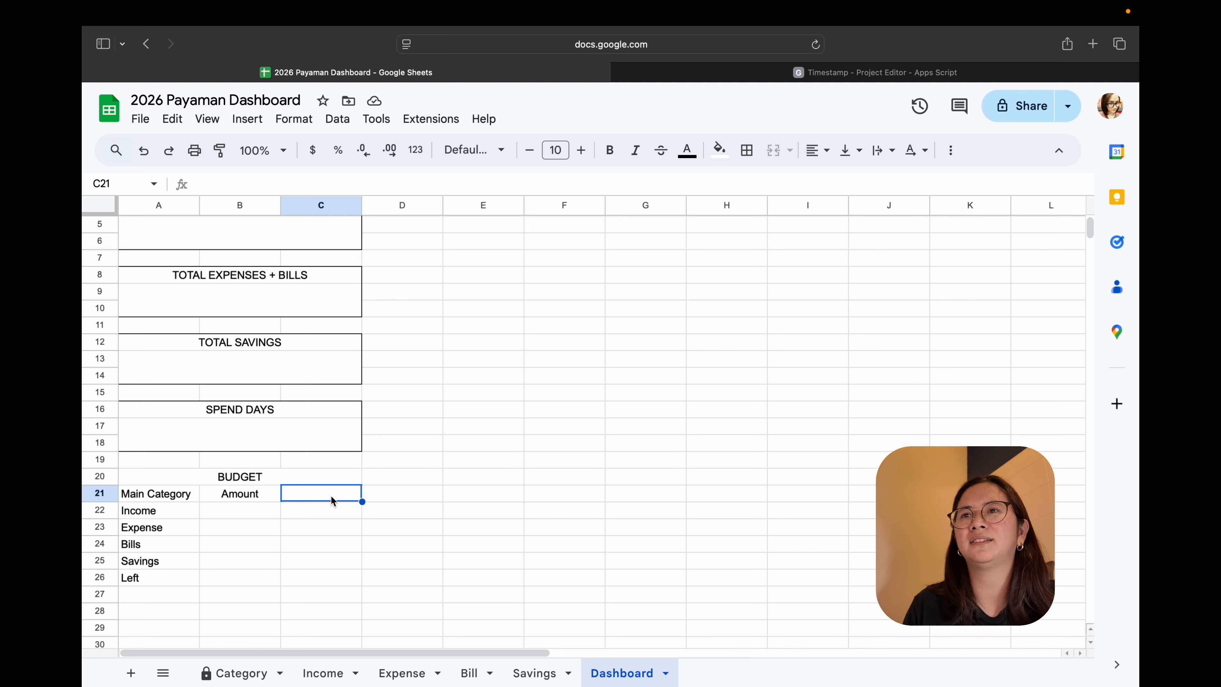
- Enter the column header Actual in cell C21 of the budget table and center it horizontally
{"action": "type", "text": "Act"}
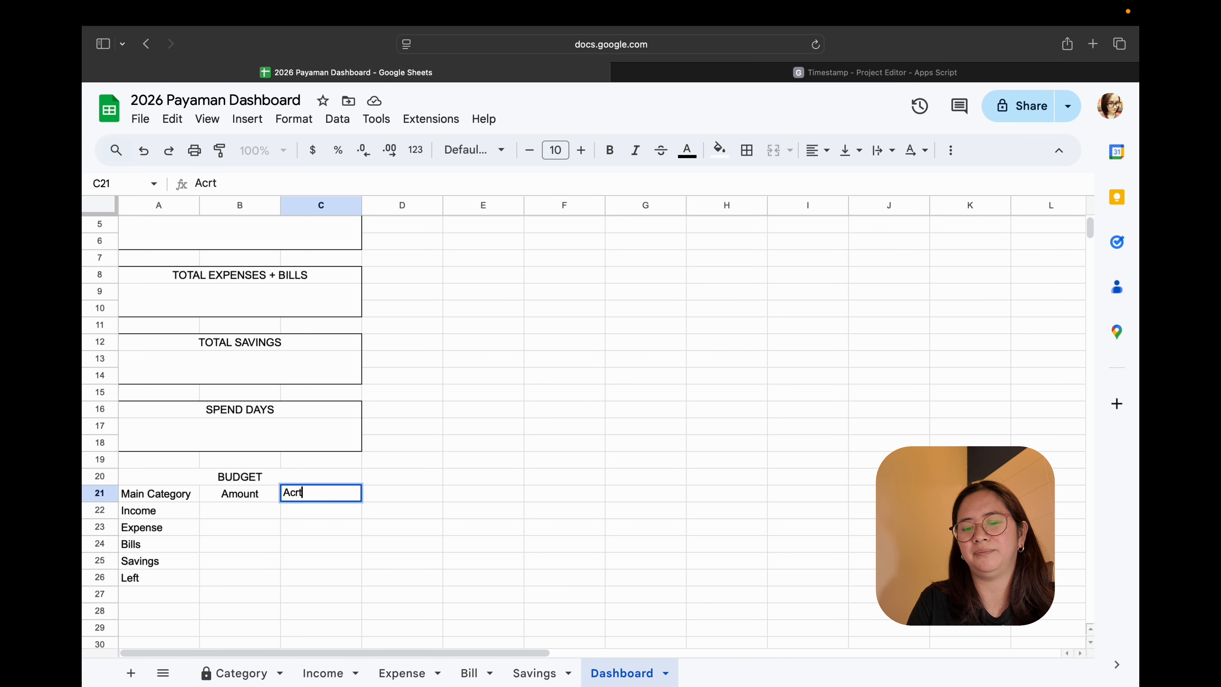
{"action": "key", "text": "BackSpace"}
{"action": "type", "text": "tual"}
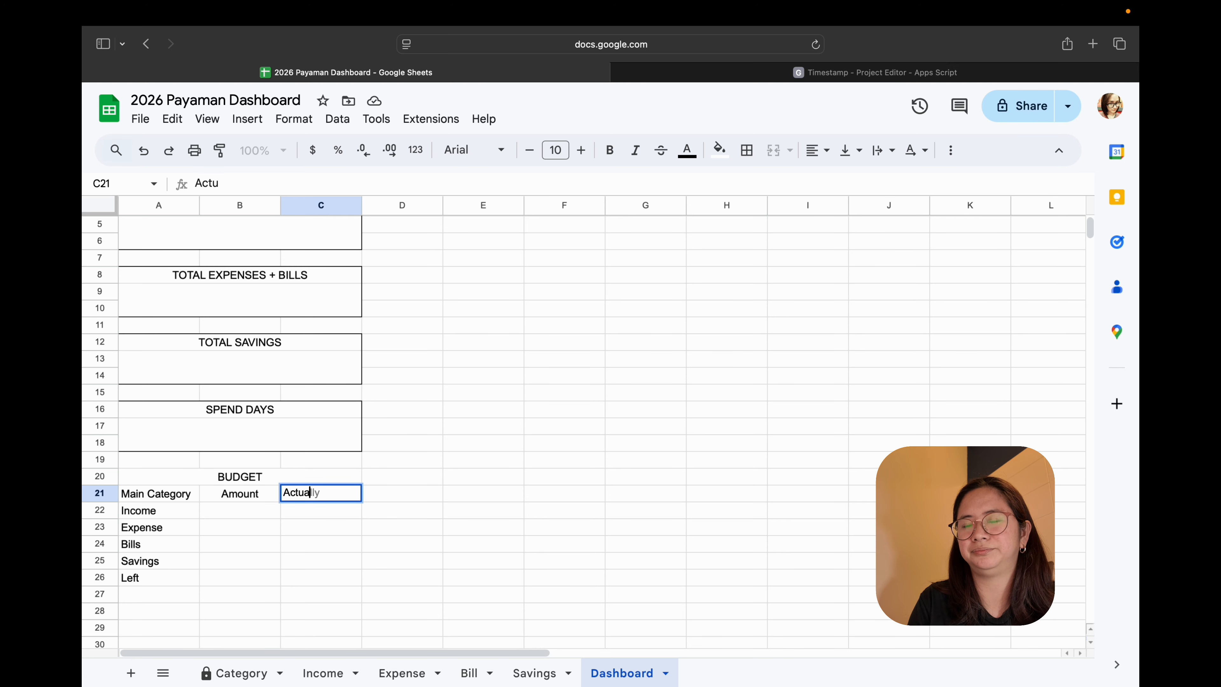
{"action": "key", "text": "Return"}
{"action": "left_click", "coordinate": [317, 493]}
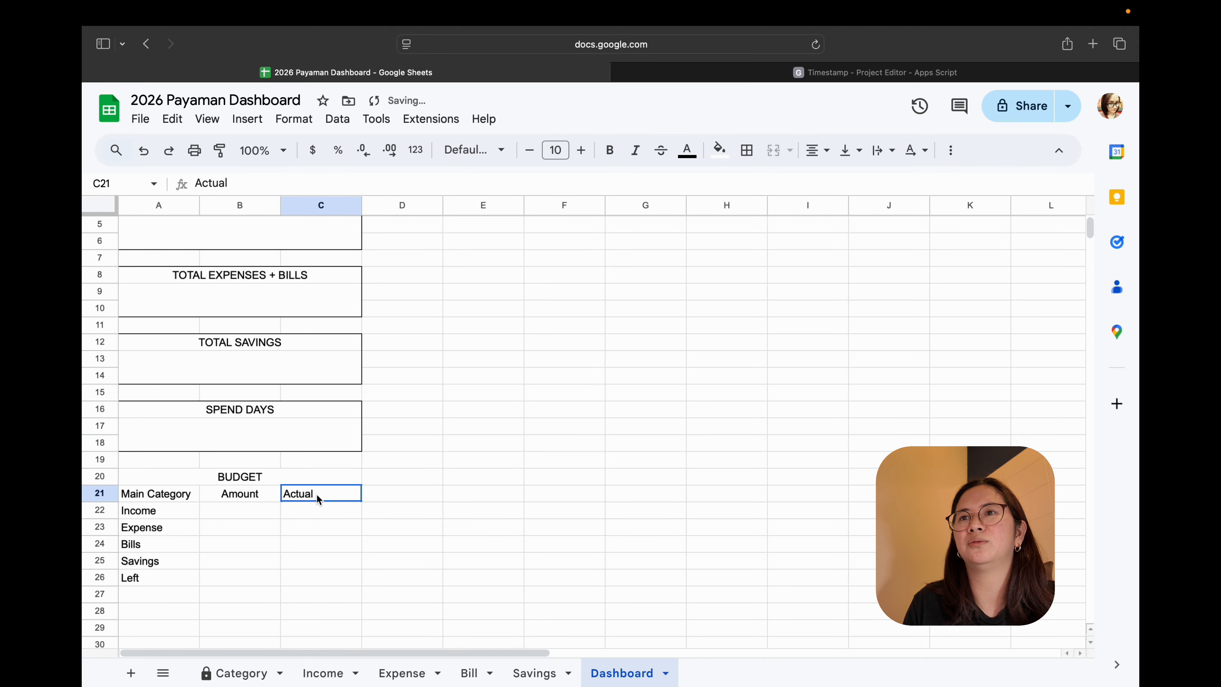
{"action": "left_click", "coordinate": [816, 155]}
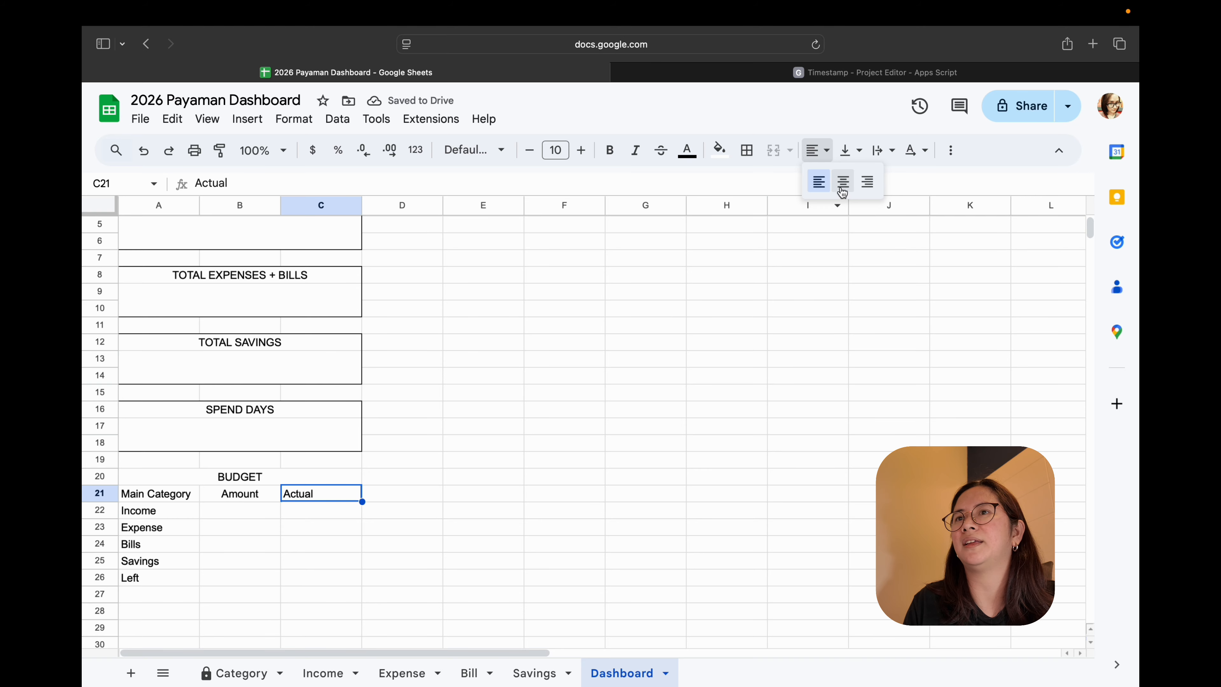
{"action": "left_click", "coordinate": [842, 189]}
{"action": "left_click", "coordinate": [377, 546]}
- Enter 80000 as the budgeted Income amount in cell B22
{"action": "left_click", "coordinate": [219, 505]}
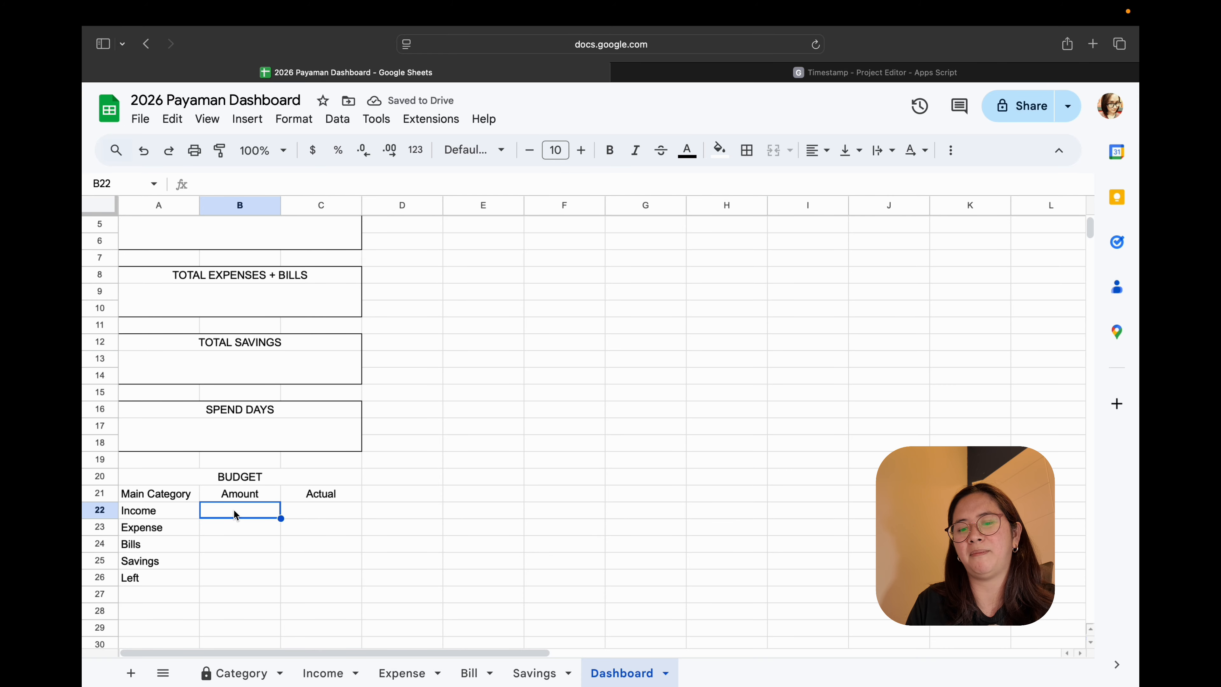
{"action": "type", "text": "8000"}
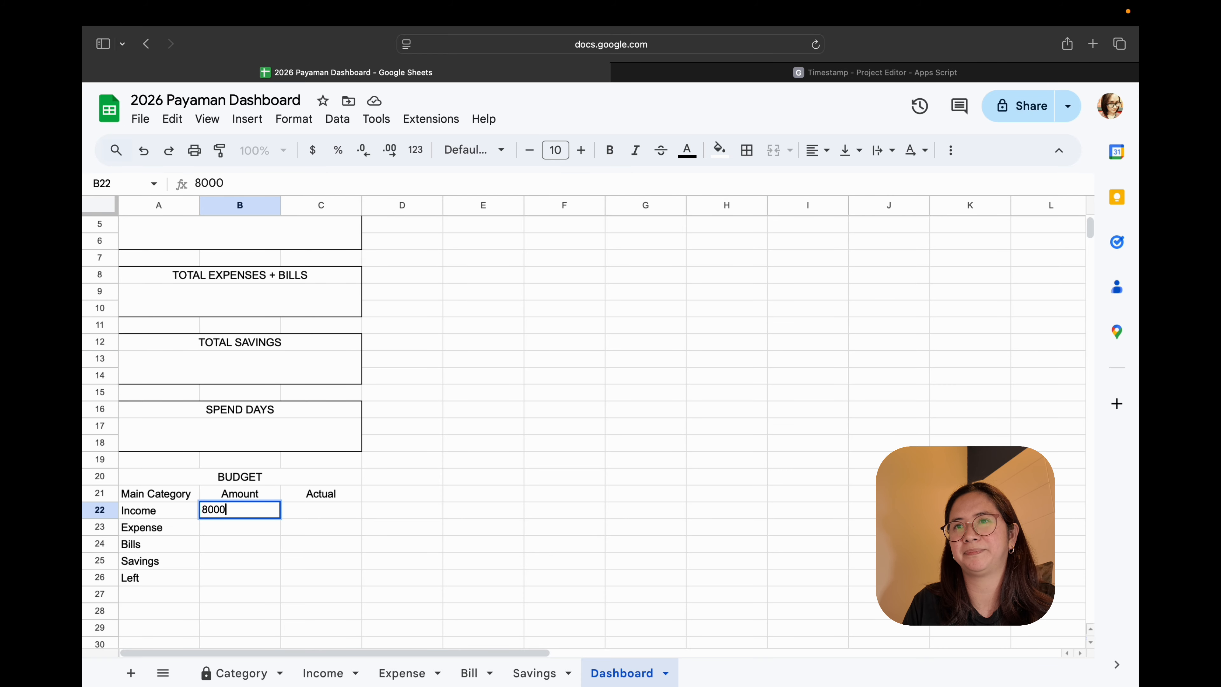
{"action": "type", "text": "0"}
{"action": "left_click", "coordinate": [270, 562]}
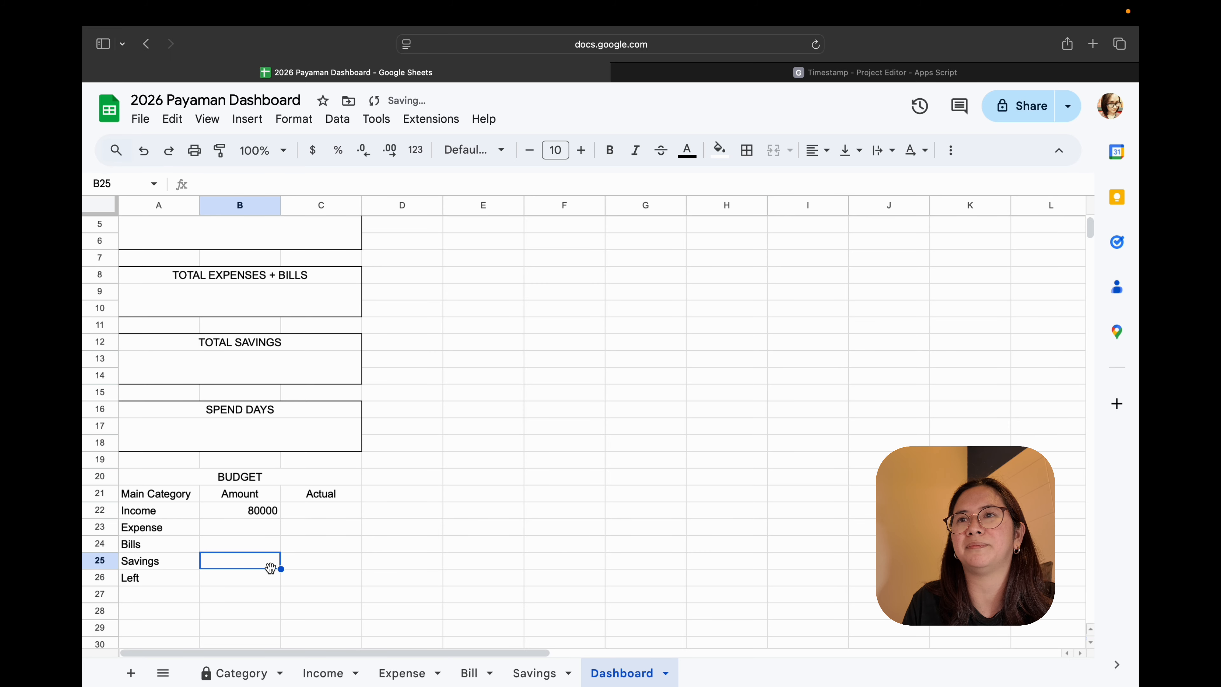
{"action": "left_click", "coordinate": [255, 529]}
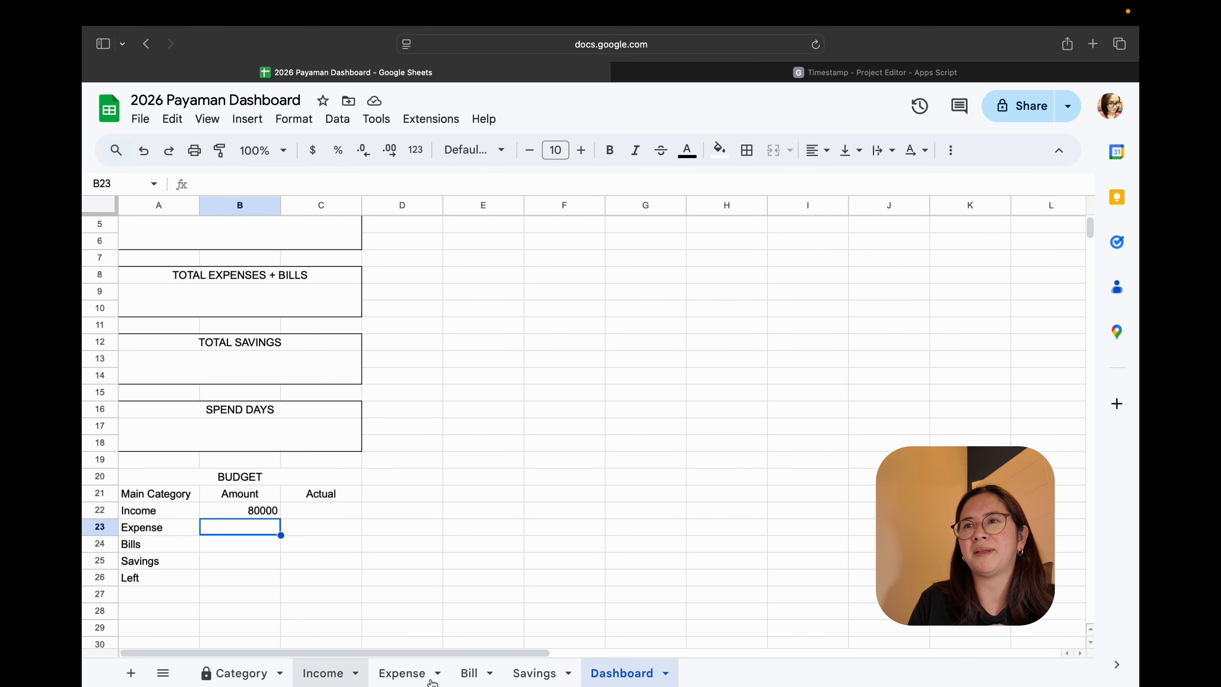
- On the Category sheet, insert a column to the left of column C and enter the header Amount in C1
{"action": "left_click", "coordinate": [243, 673]}
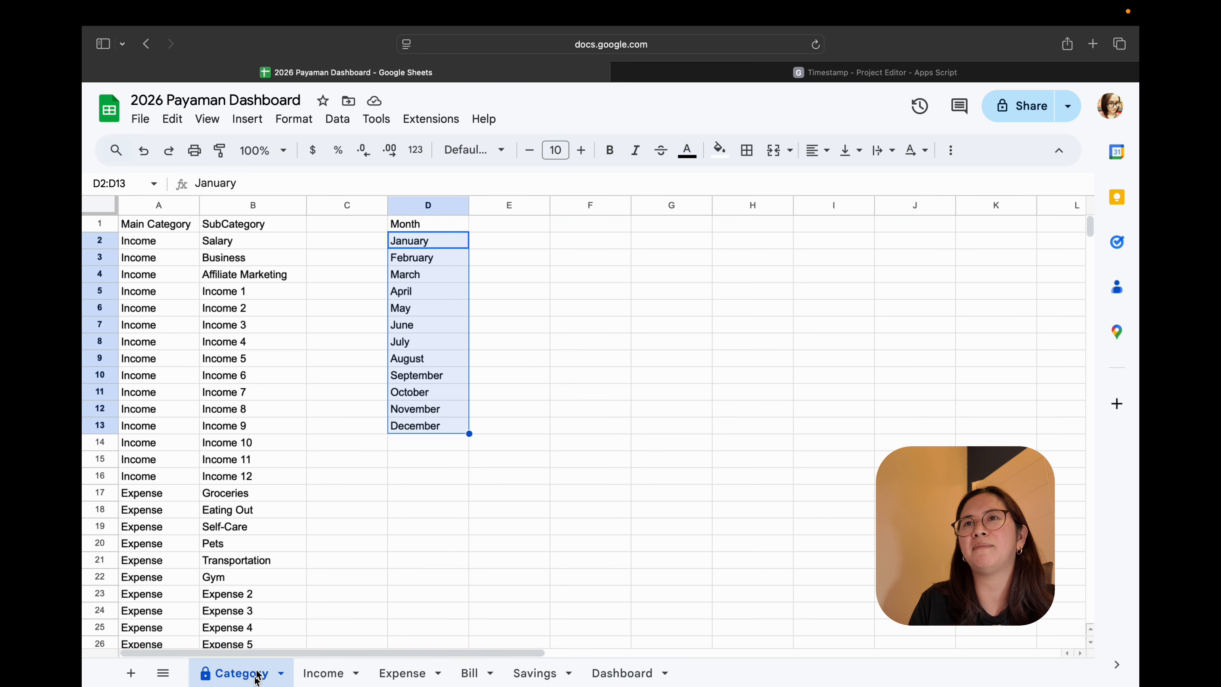
{"action": "right_click", "coordinate": [361, 210]}
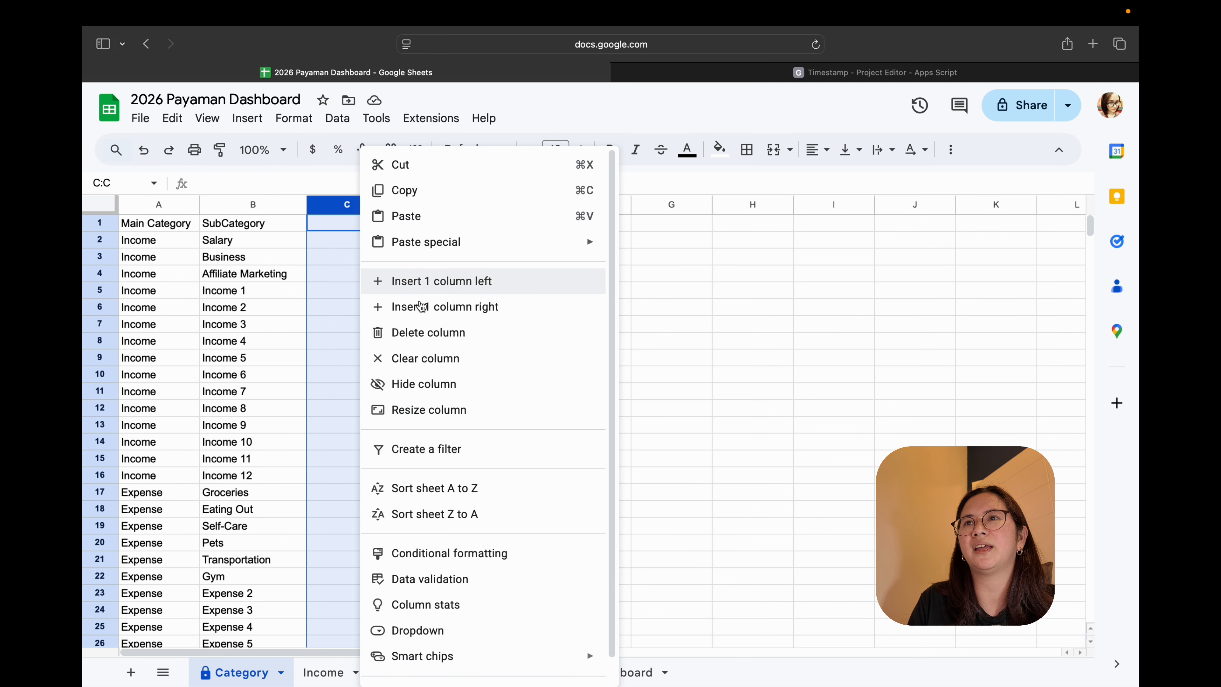
{"action": "left_click", "coordinate": [421, 284]}
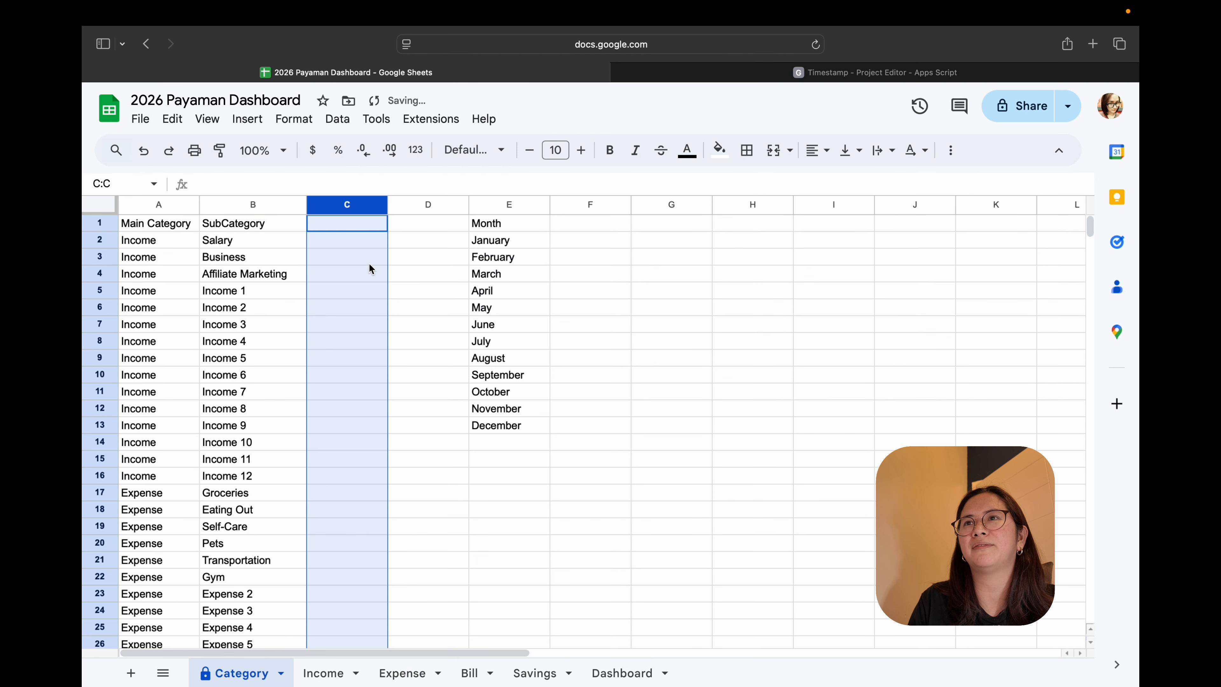
{"action": "left_click", "coordinate": [369, 262]}
{"action": "left_click", "coordinate": [354, 227]}
{"action": "type", "text": "Amount"}
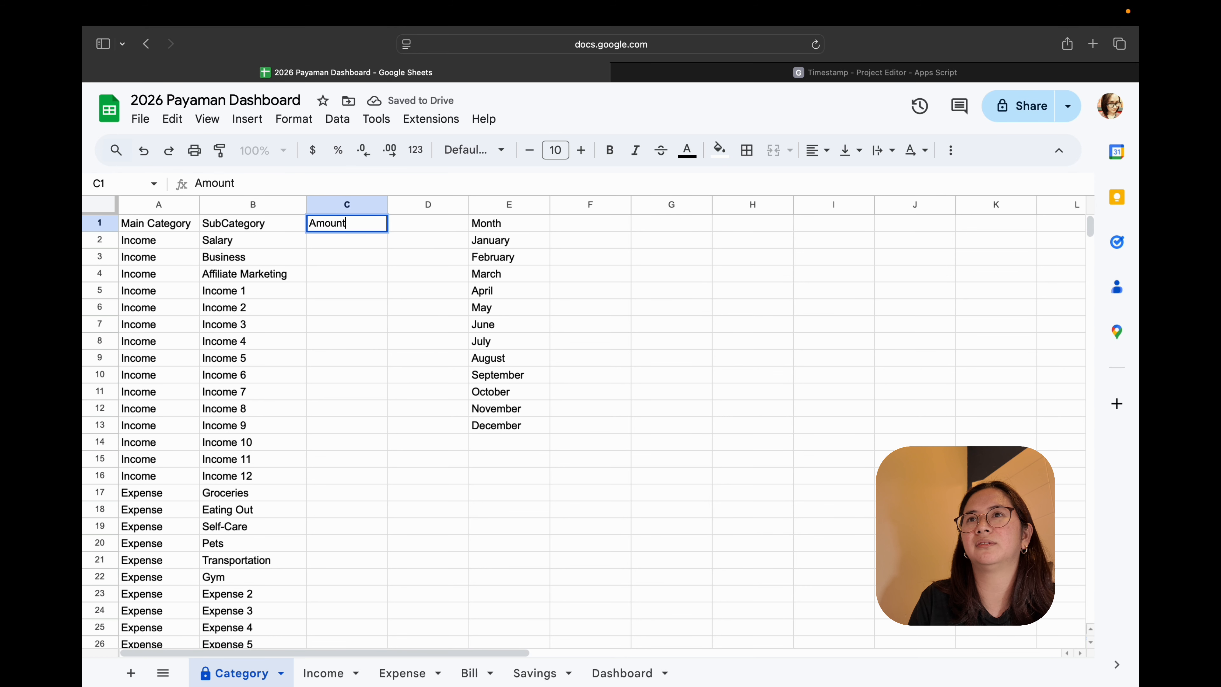
{"action": "key", "text": "Return"}
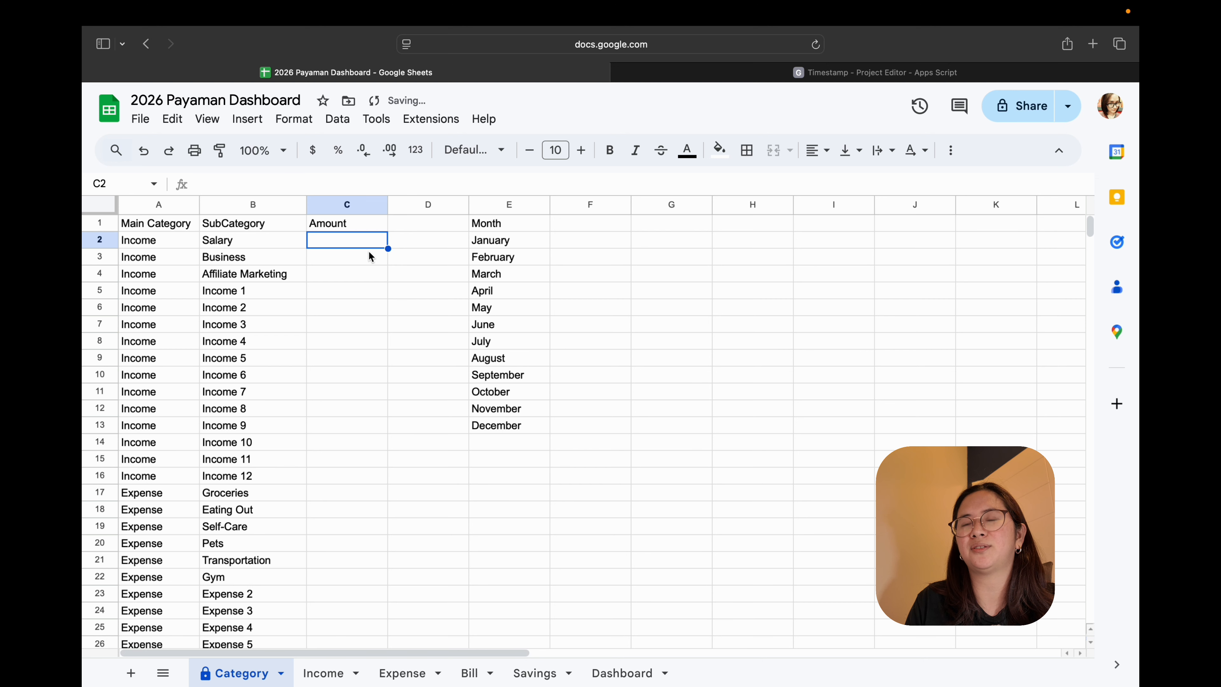
- Enter the planned income amounts 30000 for Salary, 50000 for Business and 0 for Affiliate Marketing in C2:C4
{"action": "type", "text": "5000"}
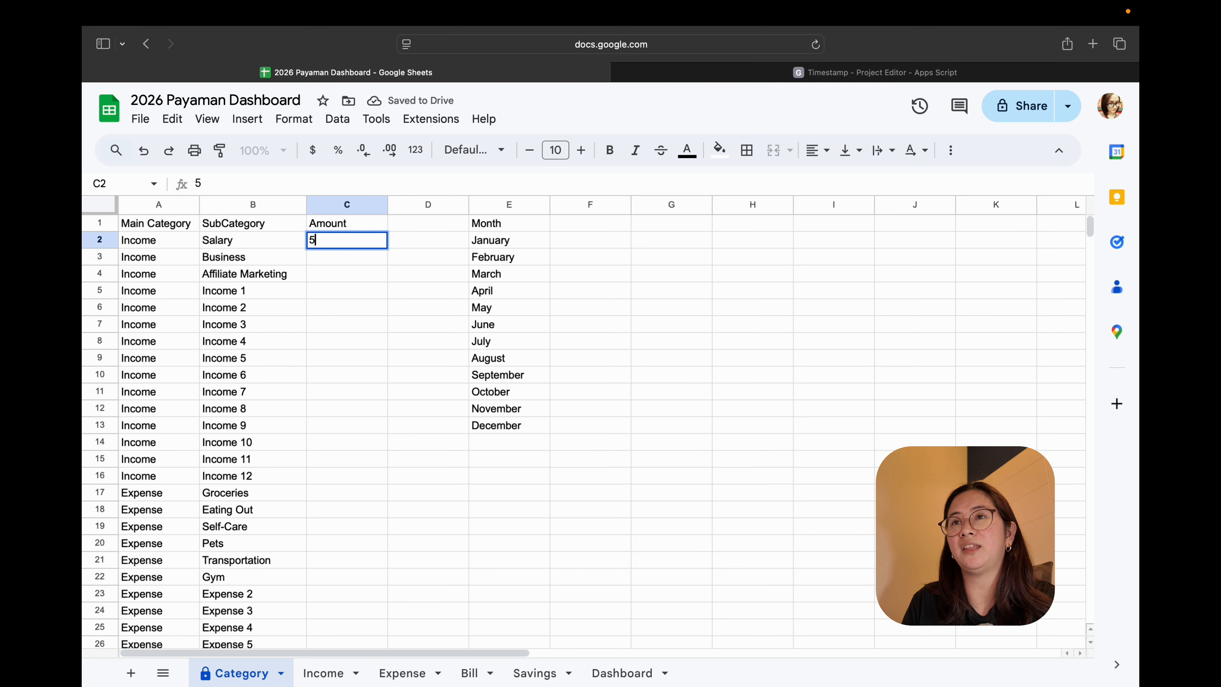
{"action": "key", "text": "BackSpace"}
{"action": "key", "text": "BackSpace"}
{"action": "key", "text": "BackSpace"}
{"action": "type", "text": "30000"}
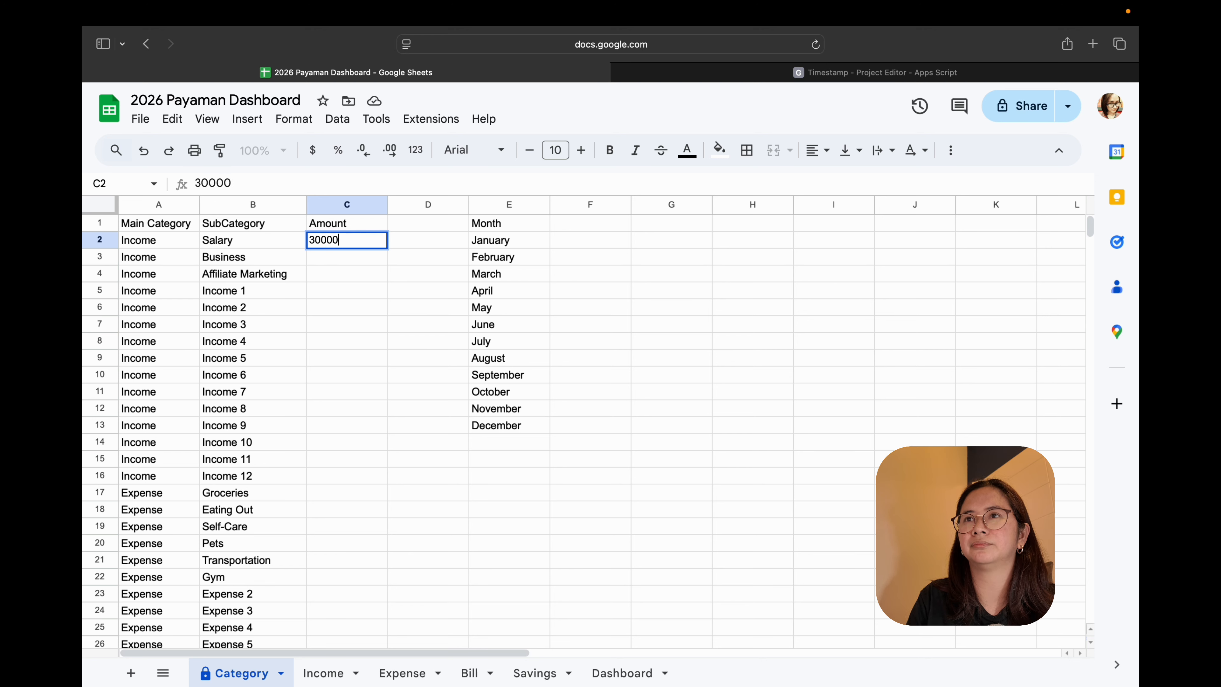
{"action": "key", "text": "Return"}
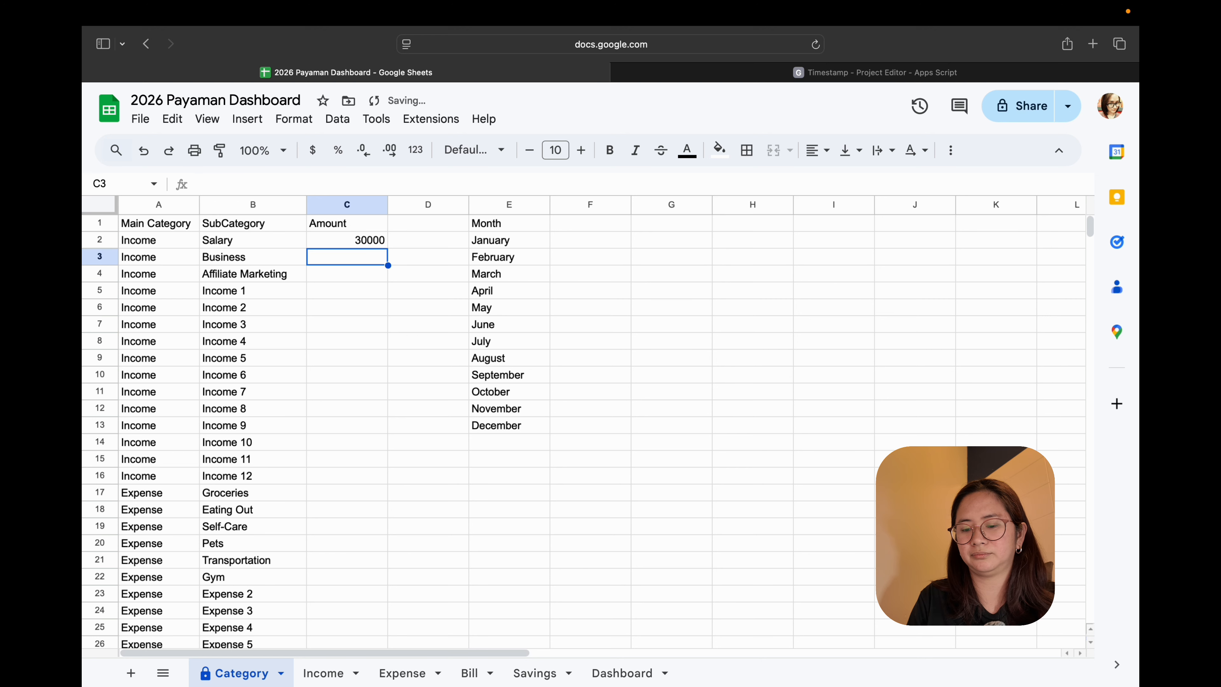
{"action": "type", "text": "50000"}
{"action": "key", "text": "Return"}
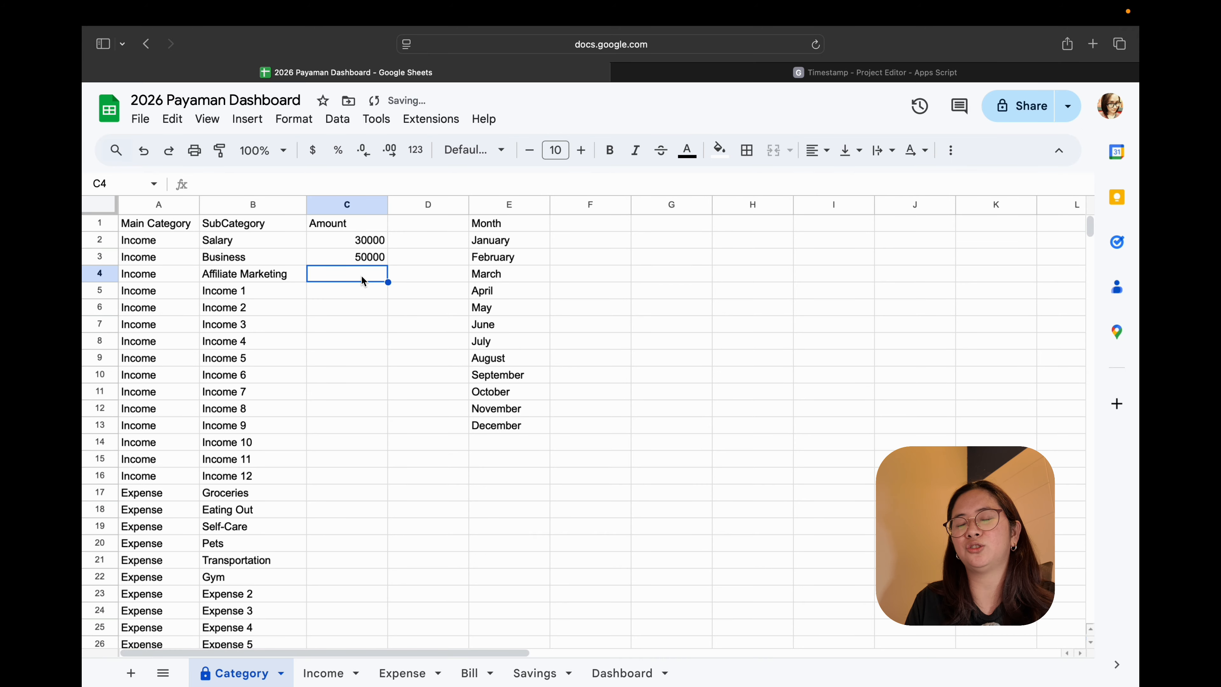
{"action": "type", "text": "0"}
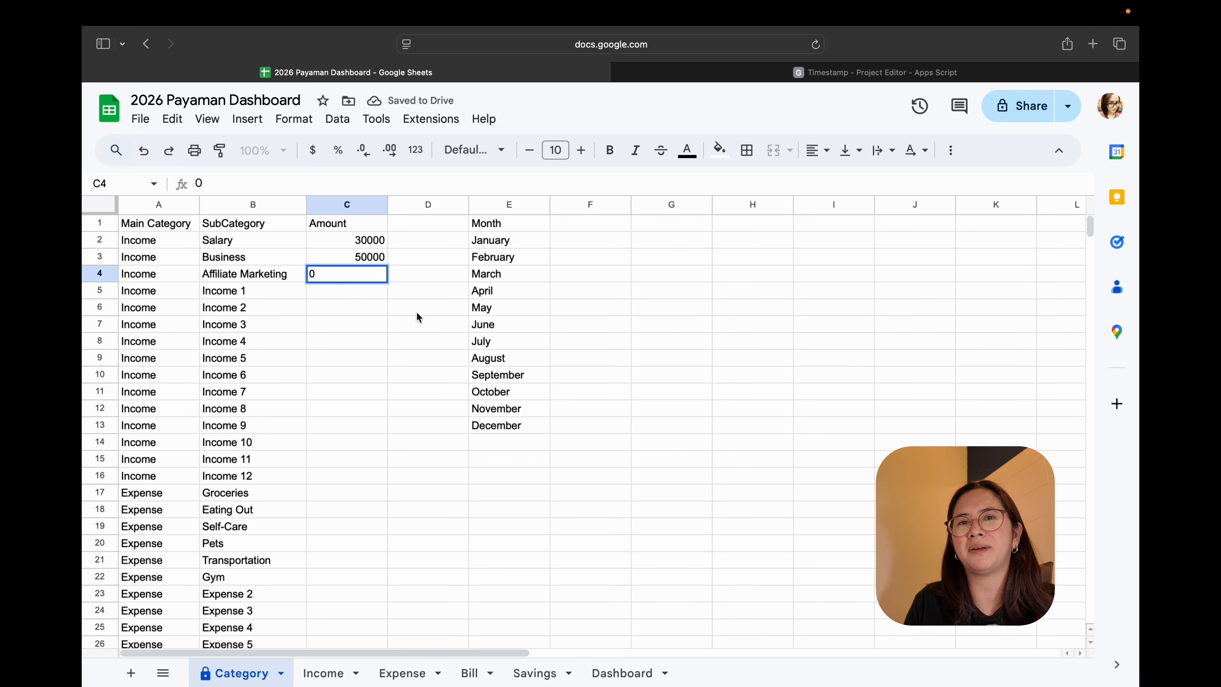
{"action": "left_click", "coordinate": [413, 323]}
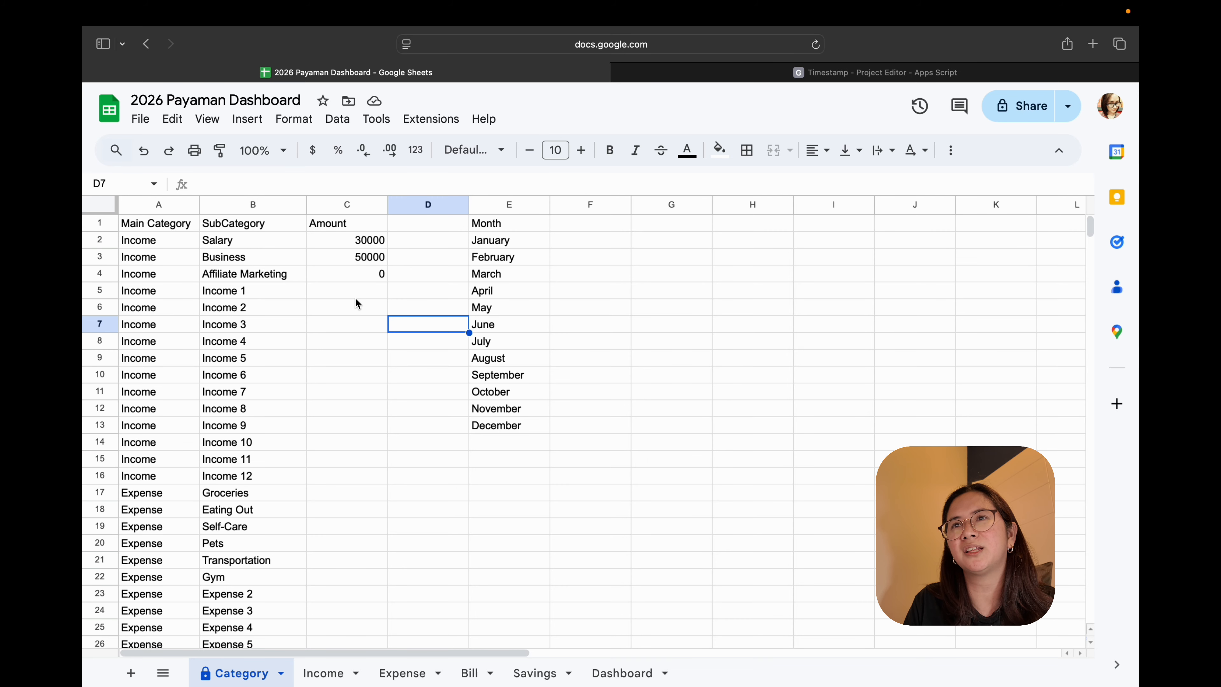
- Enter the planned expense amounts 8000 for Groceries and 5000 for Eating Out in C17:C18
{"action": "scroll", "coordinate": [356, 297], "scroll_direction": "down", "scroll_amount": 2}
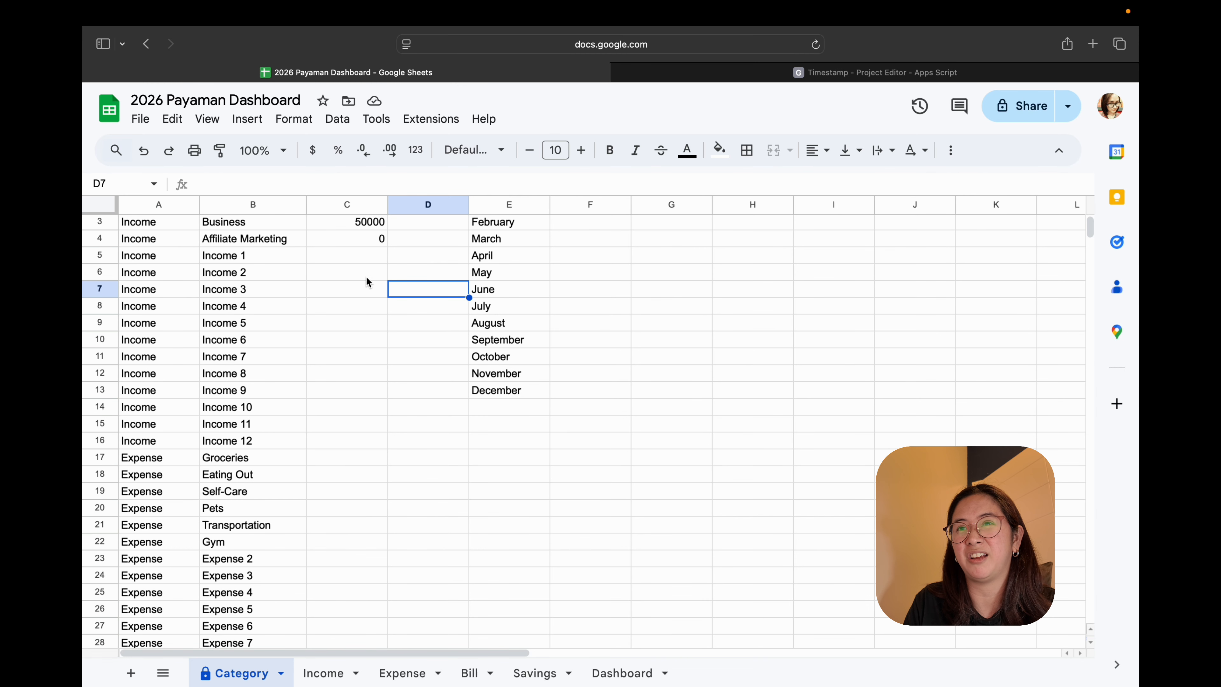
{"action": "scroll", "coordinate": [367, 281], "scroll_direction": "down", "scroll_amount": 3}
{"action": "left_click", "coordinate": [322, 397]}
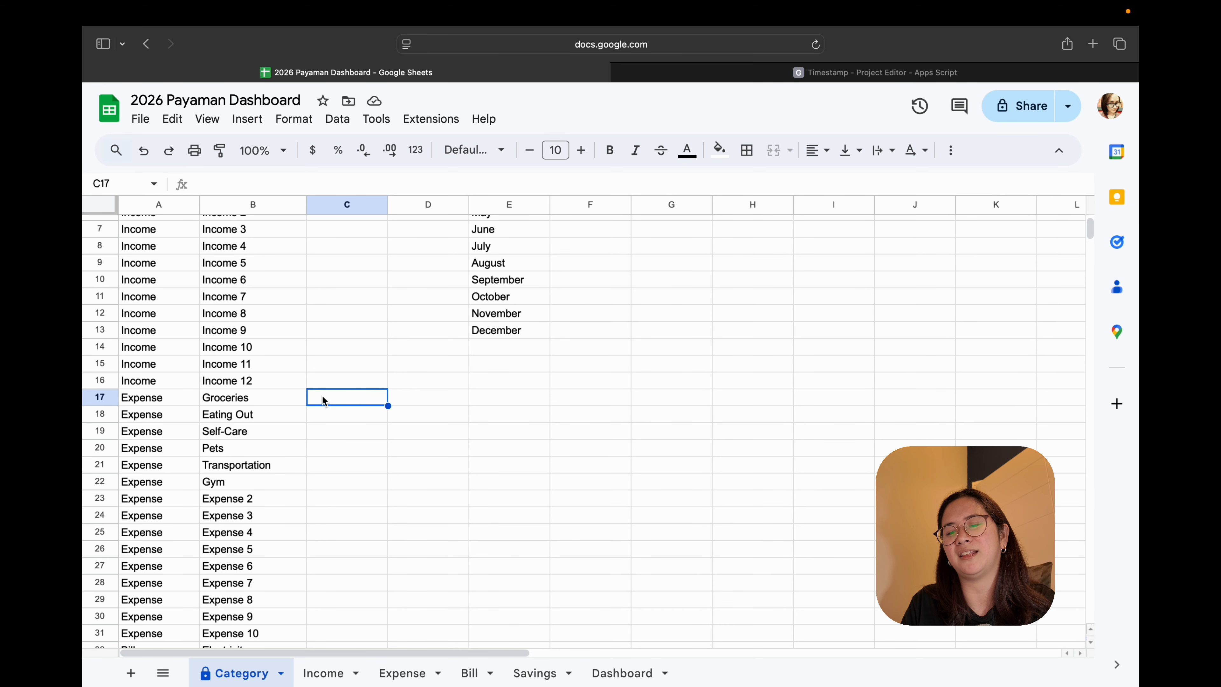
{"action": "type", "text": "8000"}
{"action": "left_click", "coordinate": [360, 419]}
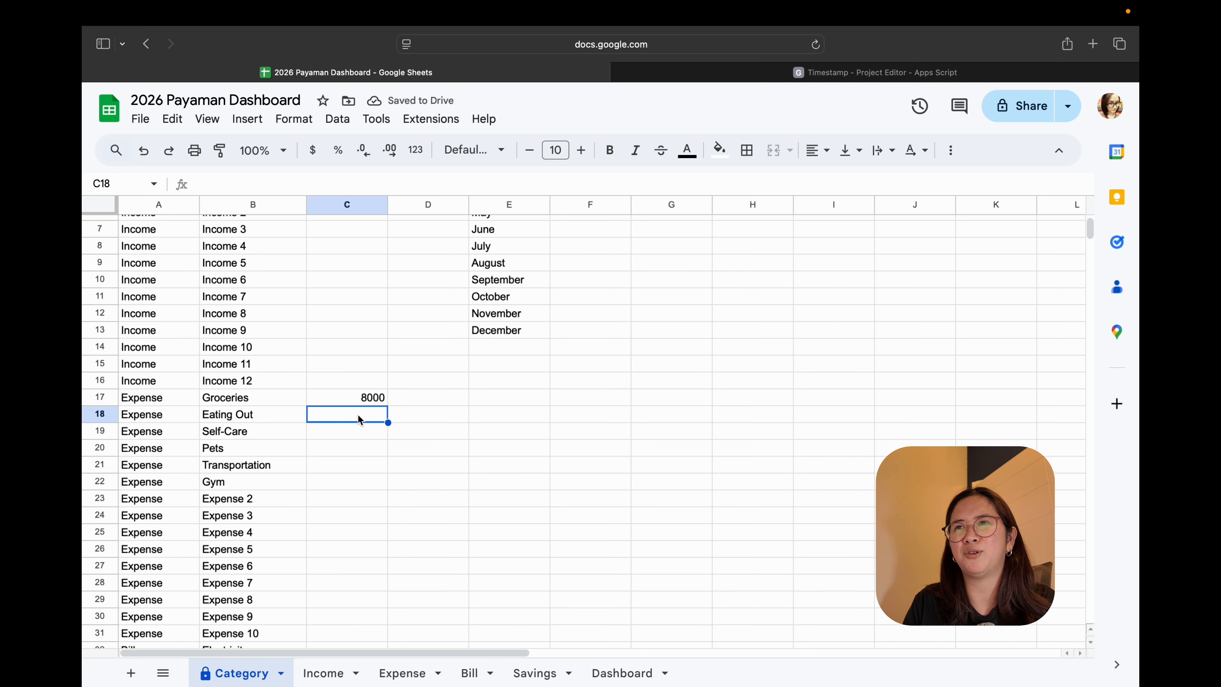
{"action": "type", "text": "5000"}
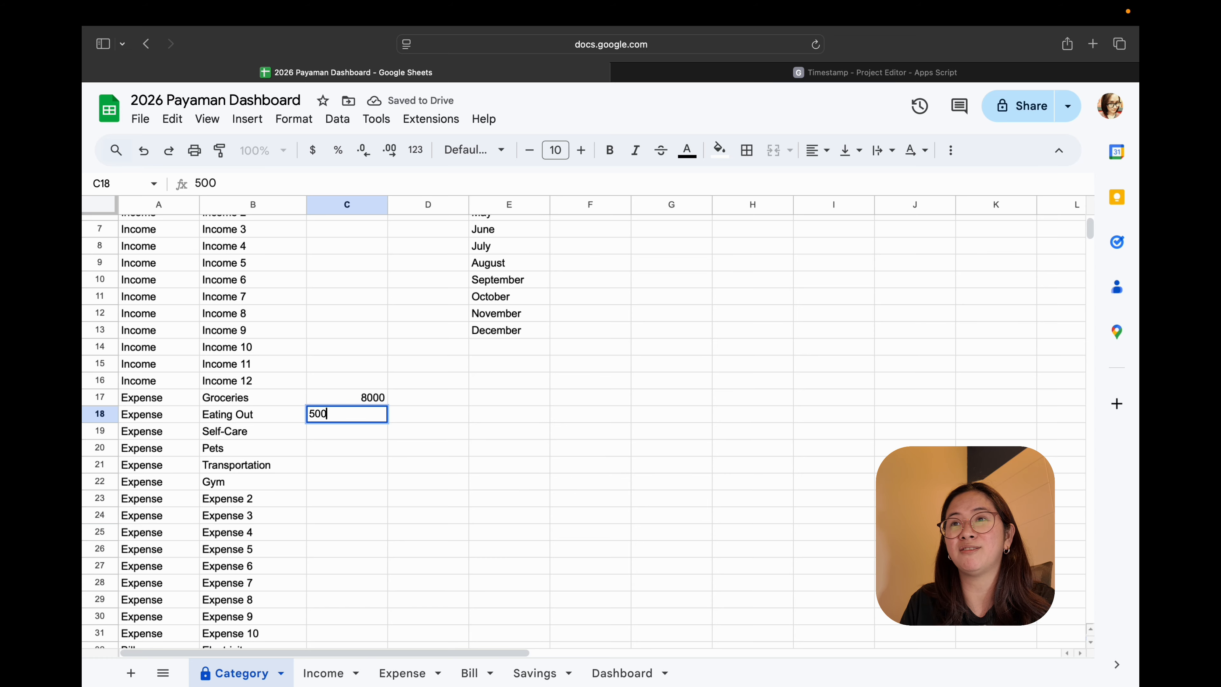
- Enter a planned amount of 2000 each for Self-Care and Pets in C19:C20
{"action": "left_click", "coordinate": [366, 435]}
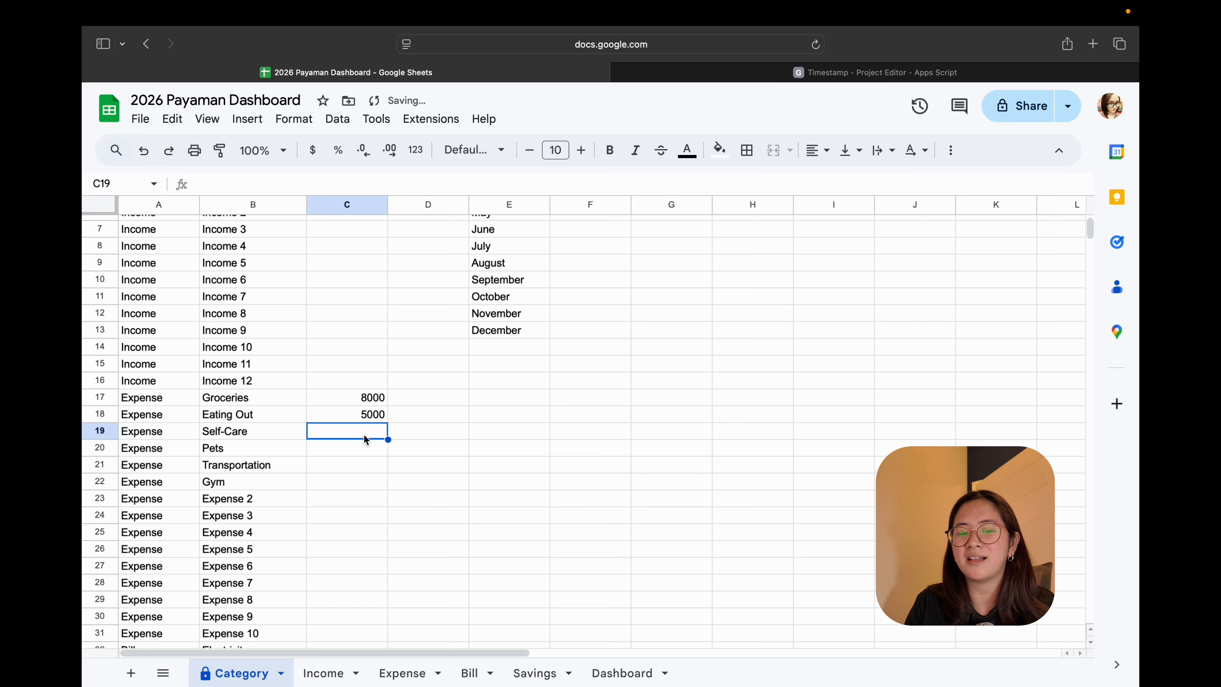
{"action": "type", "text": "1"}
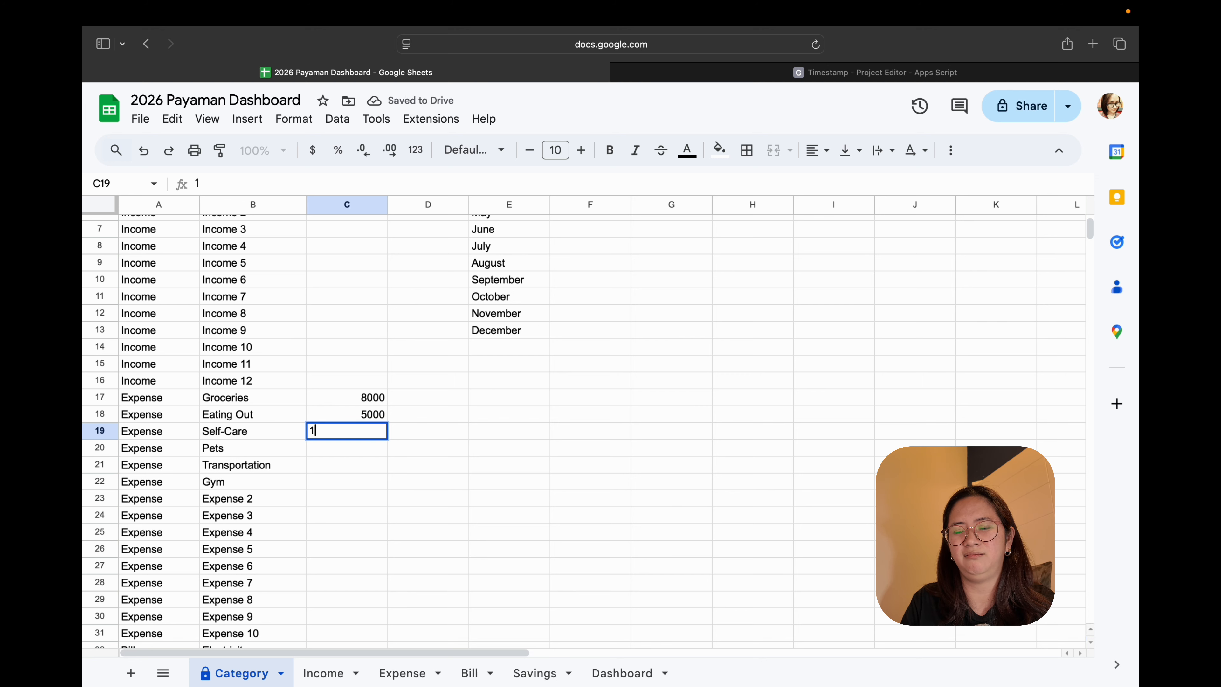
{"action": "key", "text": "BackSpace"}
{"action": "type", "text": "2000"}
{"action": "key", "text": "Return"}
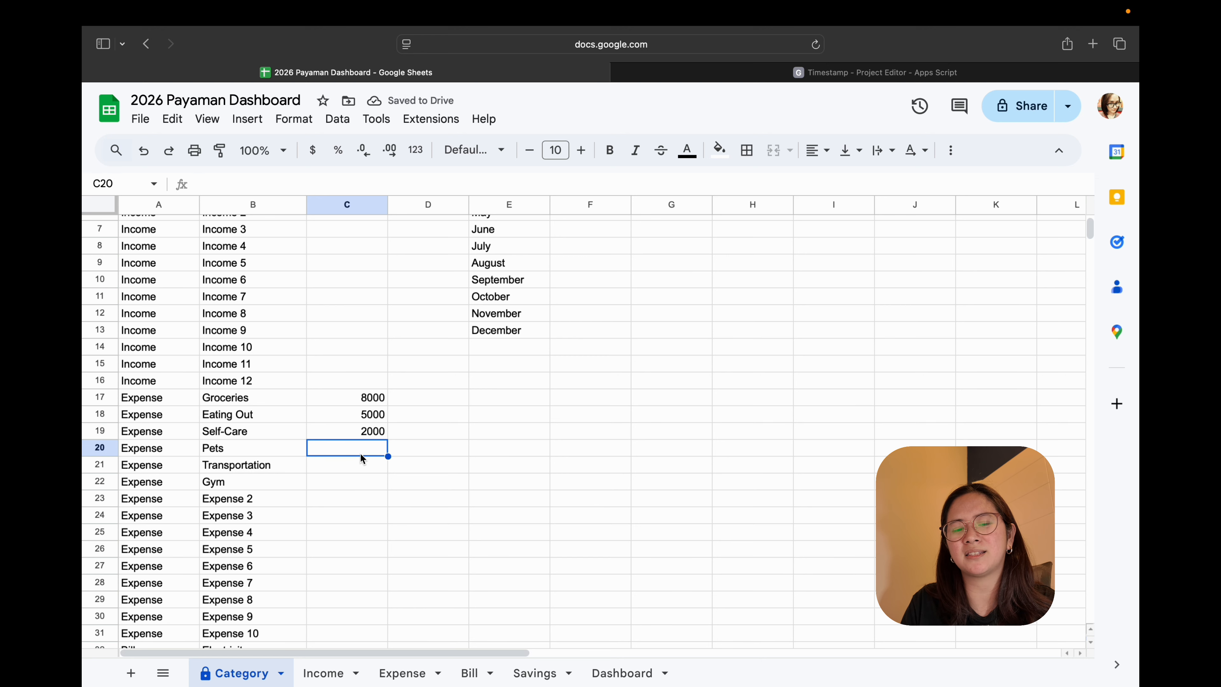
{"action": "type", "text": "2000"}
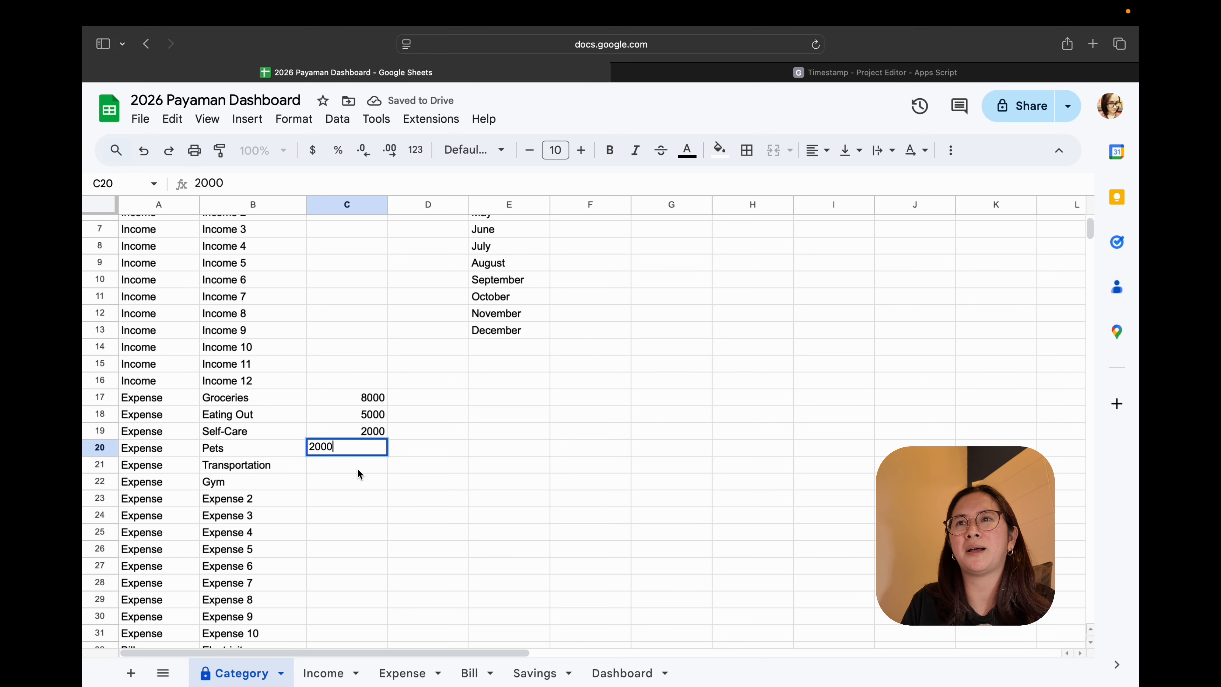
{"action": "key", "text": "Return"}
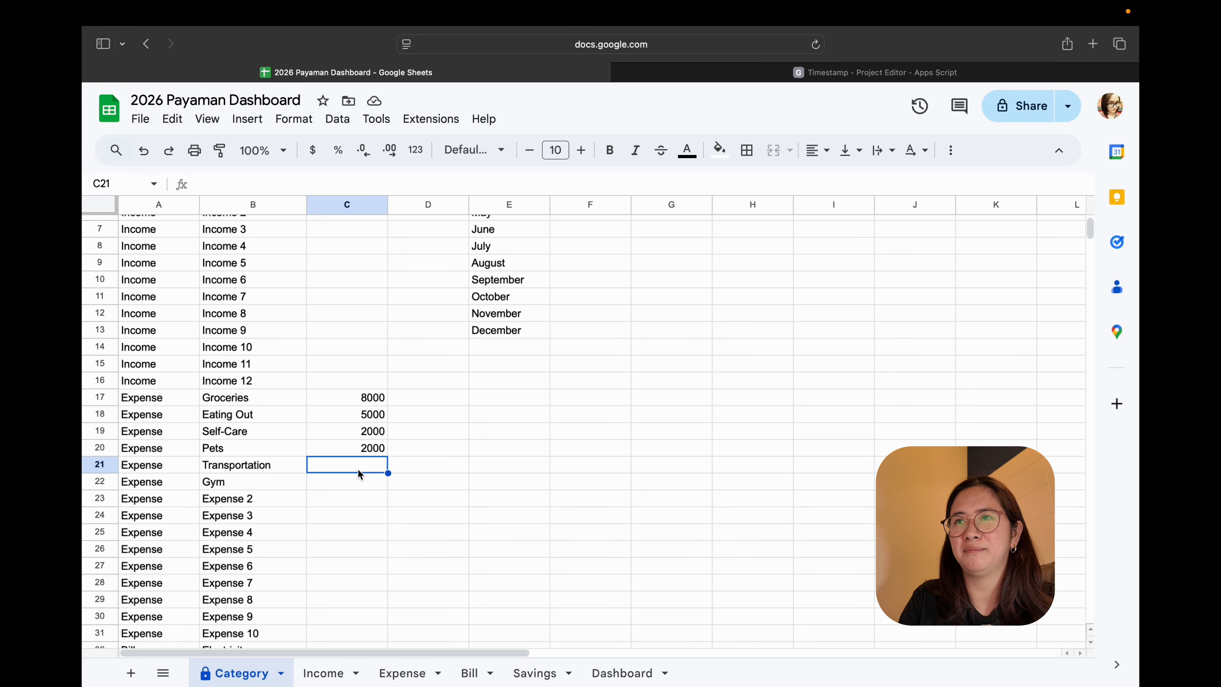
- Enter the planned expense amounts 1000 for Transportation and 3000 for Gym in C21:C22
{"action": "type", "text": "2"}
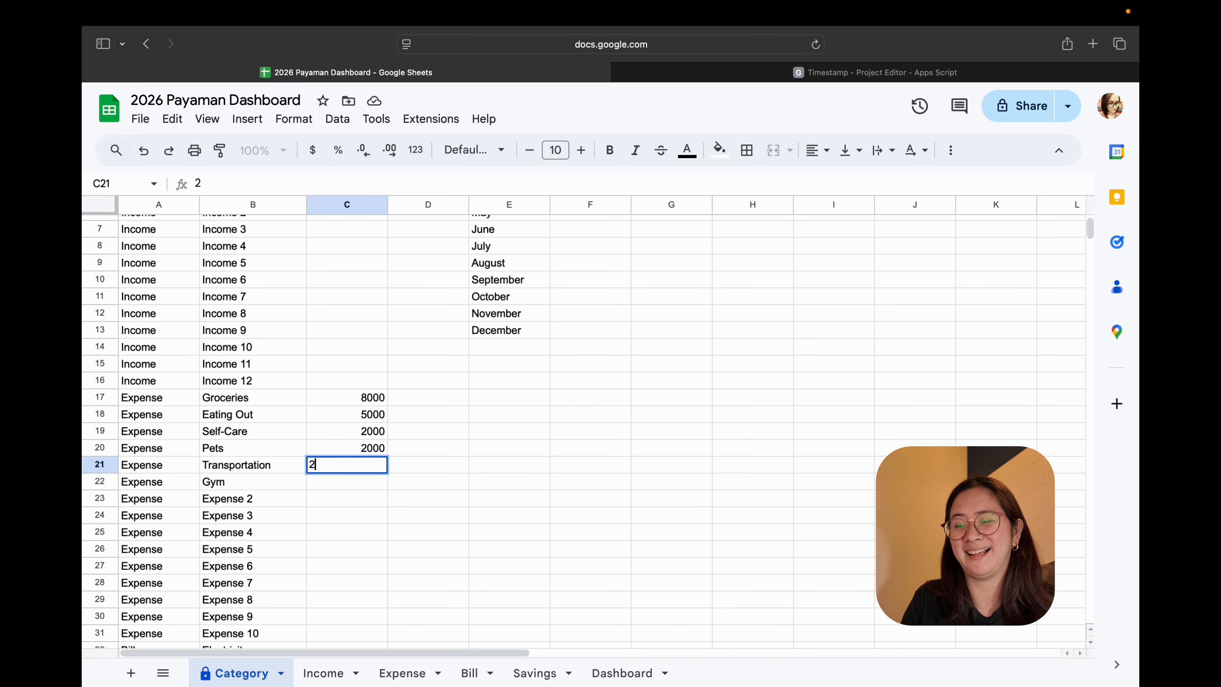
{"action": "key", "text": "BackSpace"}
{"action": "type", "text": "1000"}
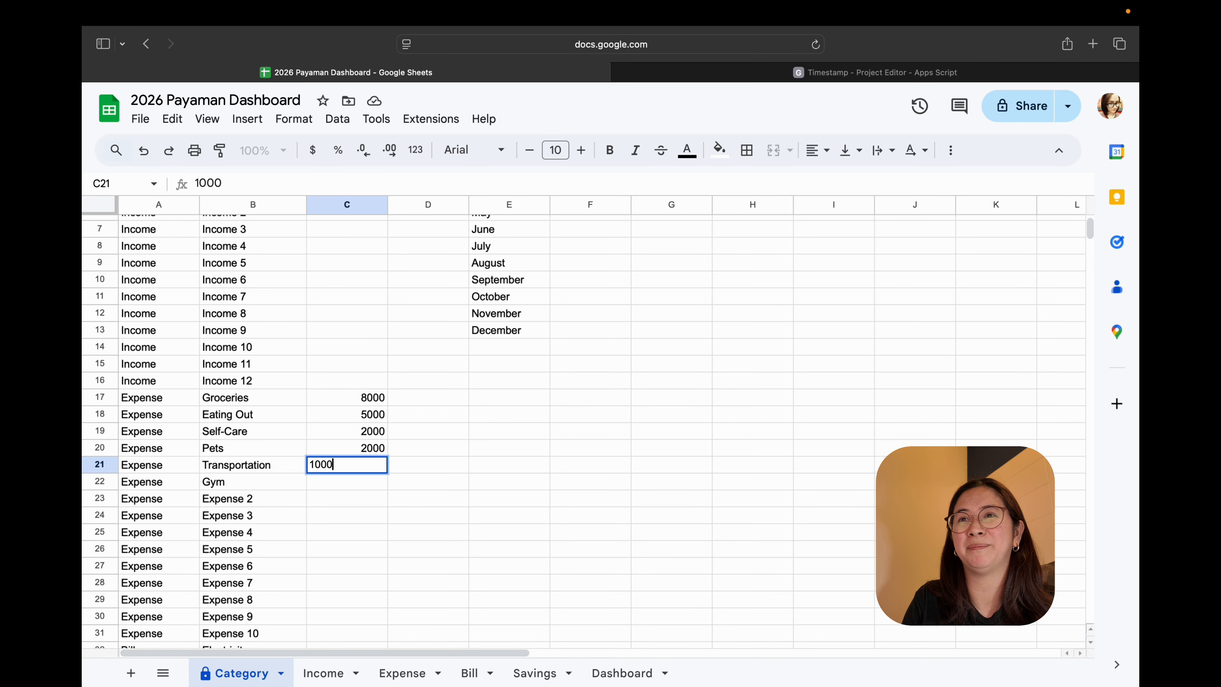
{"action": "key", "text": "Return"}
{"action": "type", "text": "30000"}
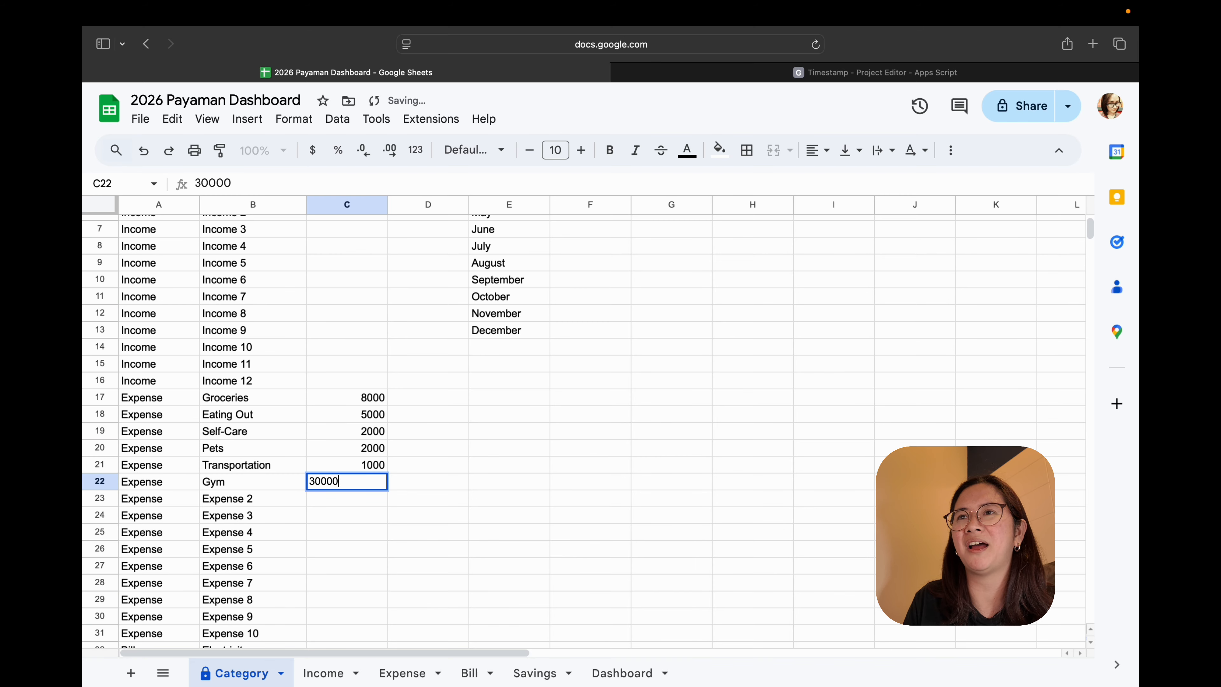
{"action": "key", "text": "BackSpace"}
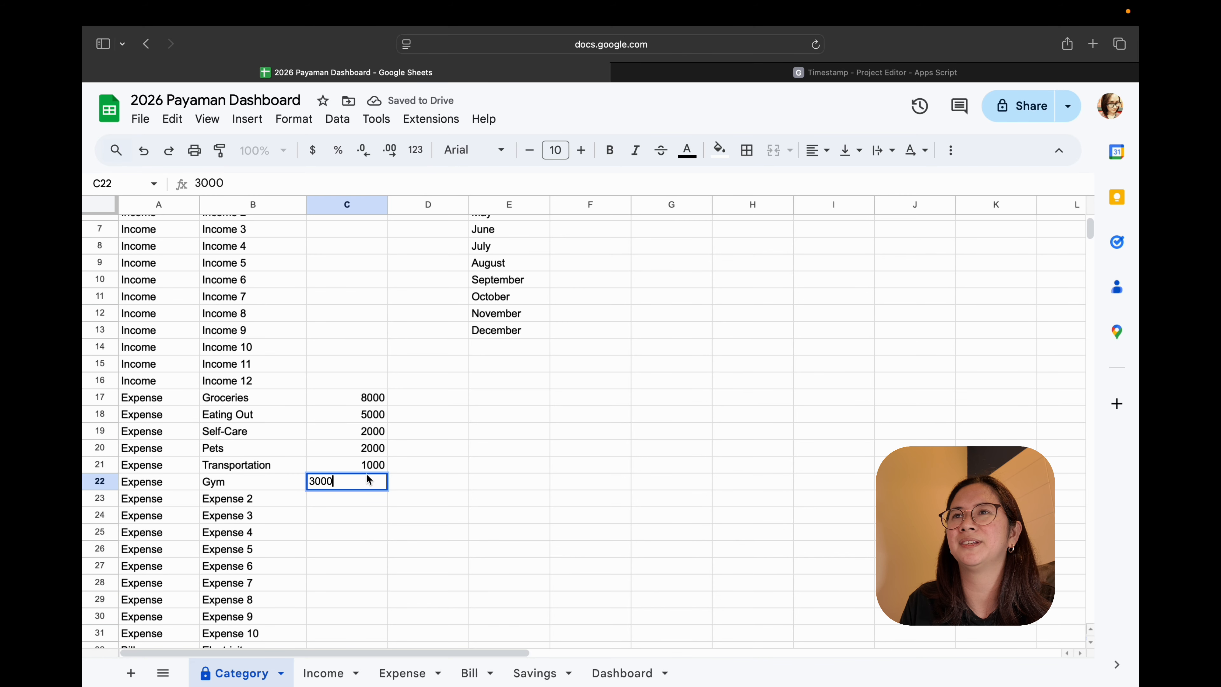
{"action": "left_click", "coordinate": [590, 498]}
- Check the summary statistics of the expense amounts in C17:C22 and look over the Bills and Savings subcategories
{"action": "left_click_drag", "start_coordinate": [359, 399], "coordinate": [365, 483]}
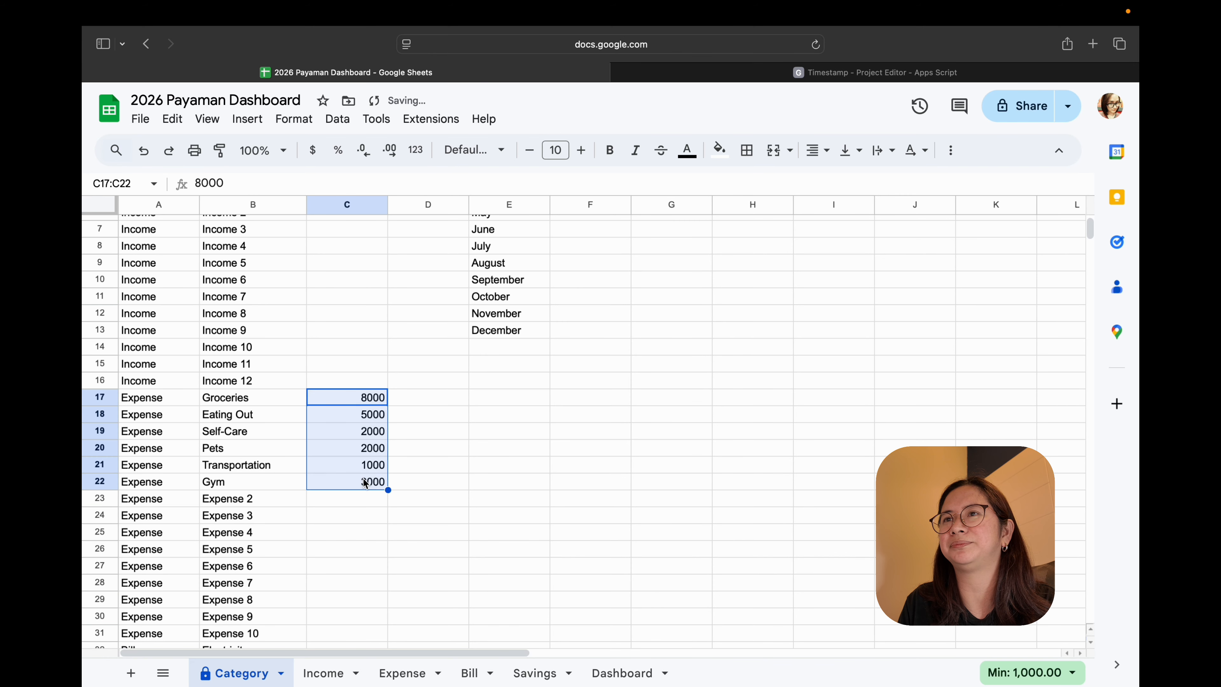
{"action": "left_click", "coordinate": [1003, 672]}
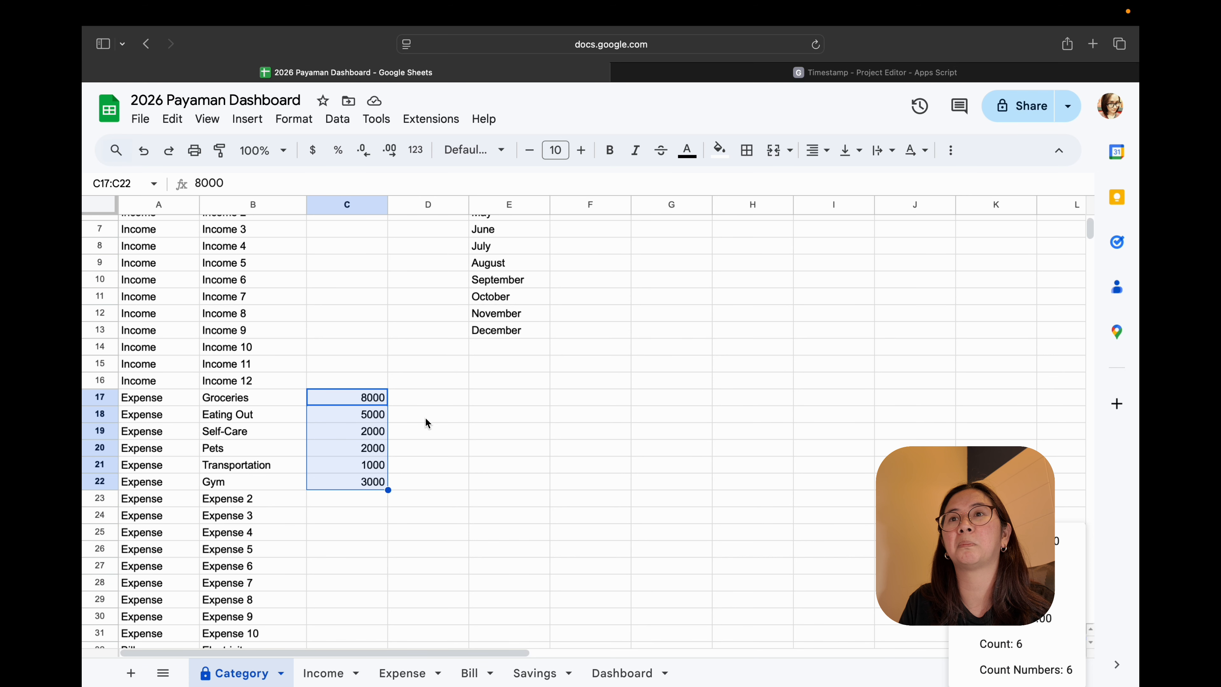
{"action": "scroll", "coordinate": [425, 418], "scroll_direction": "down", "scroll_amount": 10}
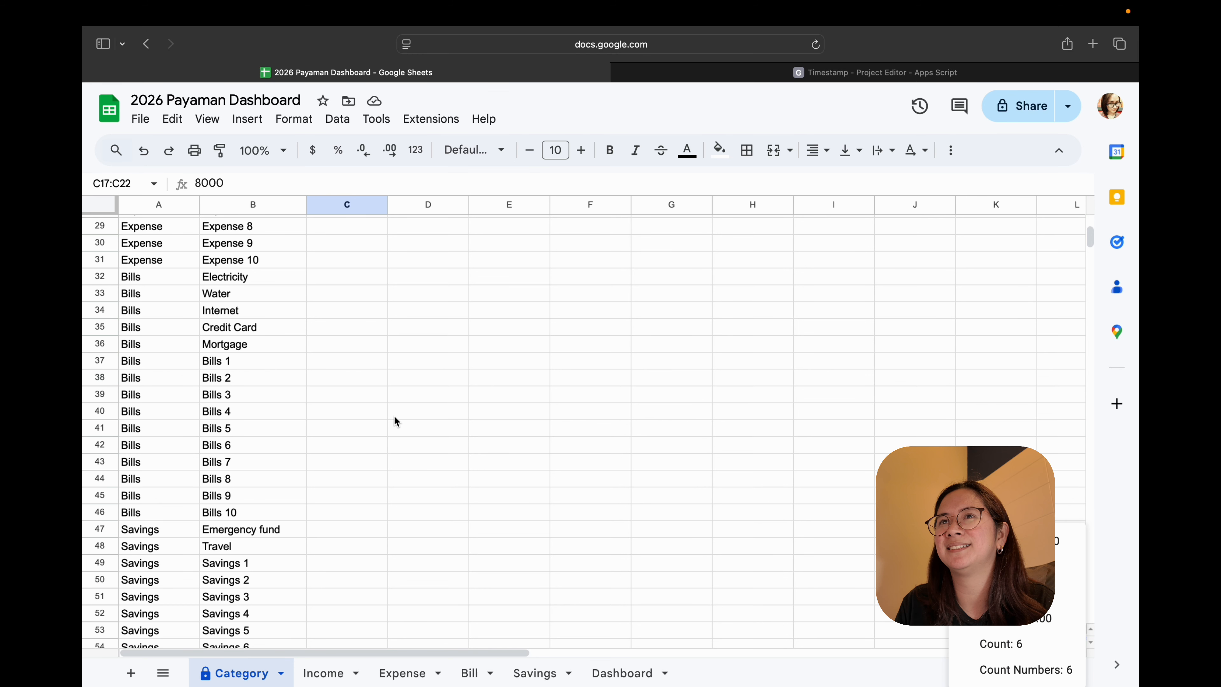
- Enter the planned bill amounts 5000 for Electricity and 500 for Water in C32:C33
{"action": "left_click", "coordinate": [364, 284]}
{"action": "type", "text": "5000"}
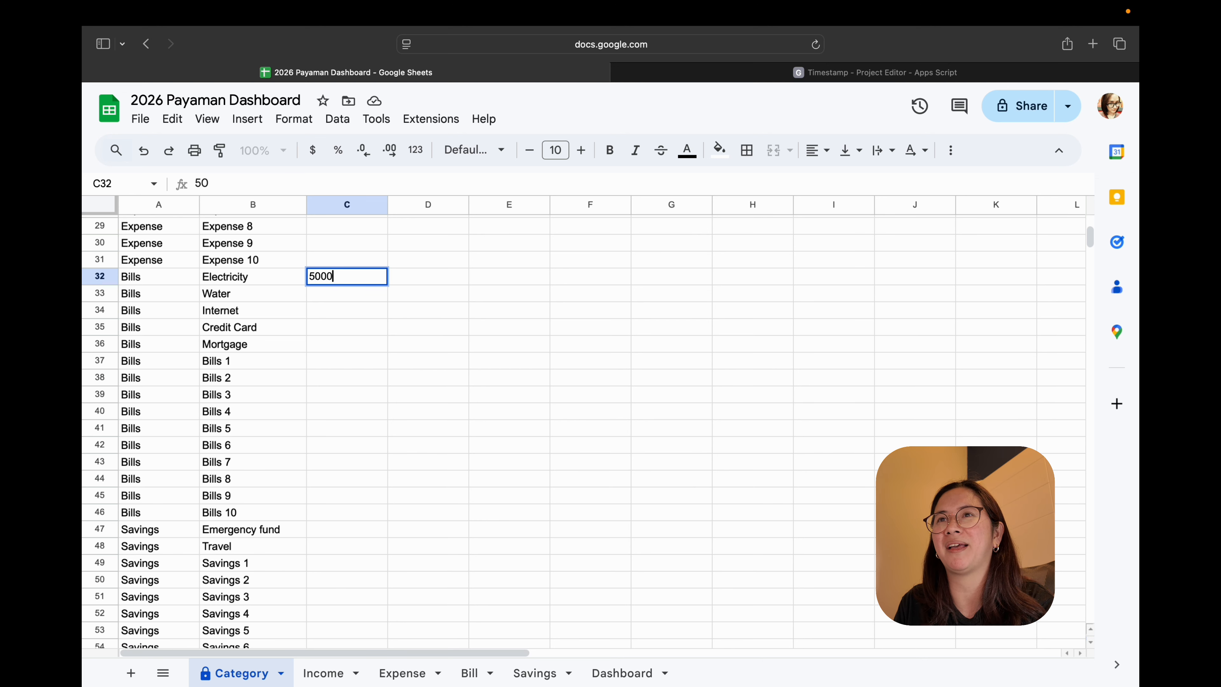
{"action": "left_click", "coordinate": [364, 299]}
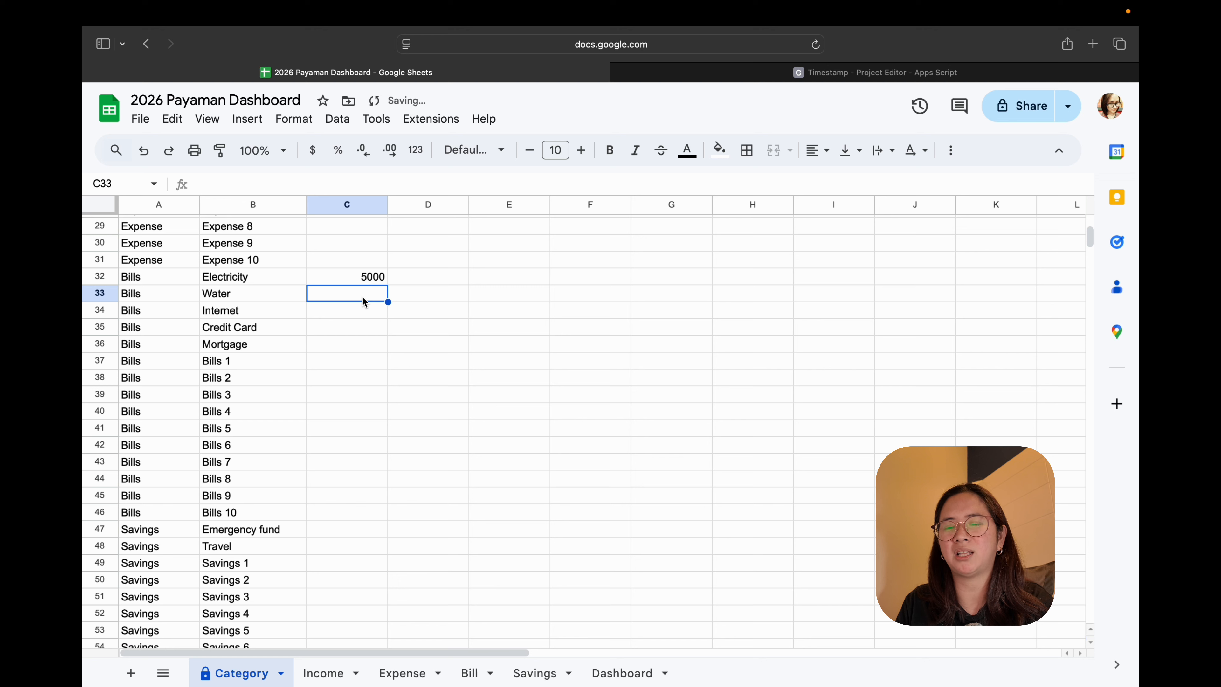
{"action": "type", "text": "5000"}
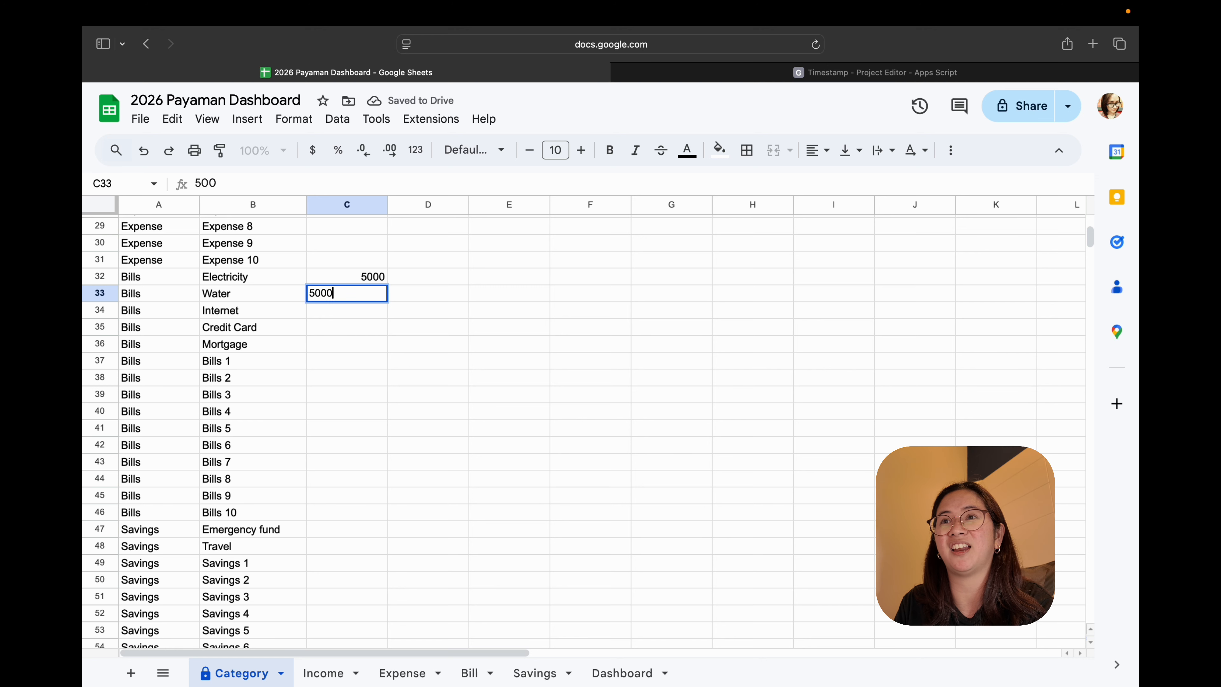
{"action": "key", "text": "BackSpace"}
- Enter a planned amount of 2000 for Internet in C34
{"action": "left_click", "coordinate": [362, 315]}
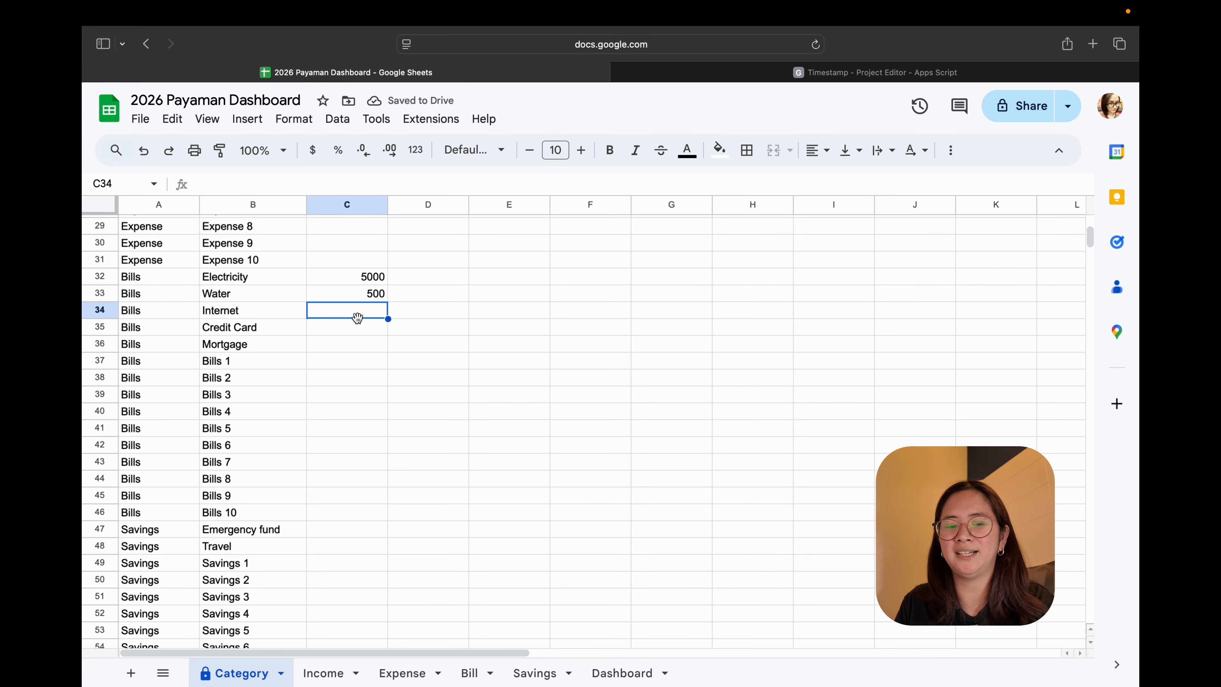
{"action": "type", "text": "1"}
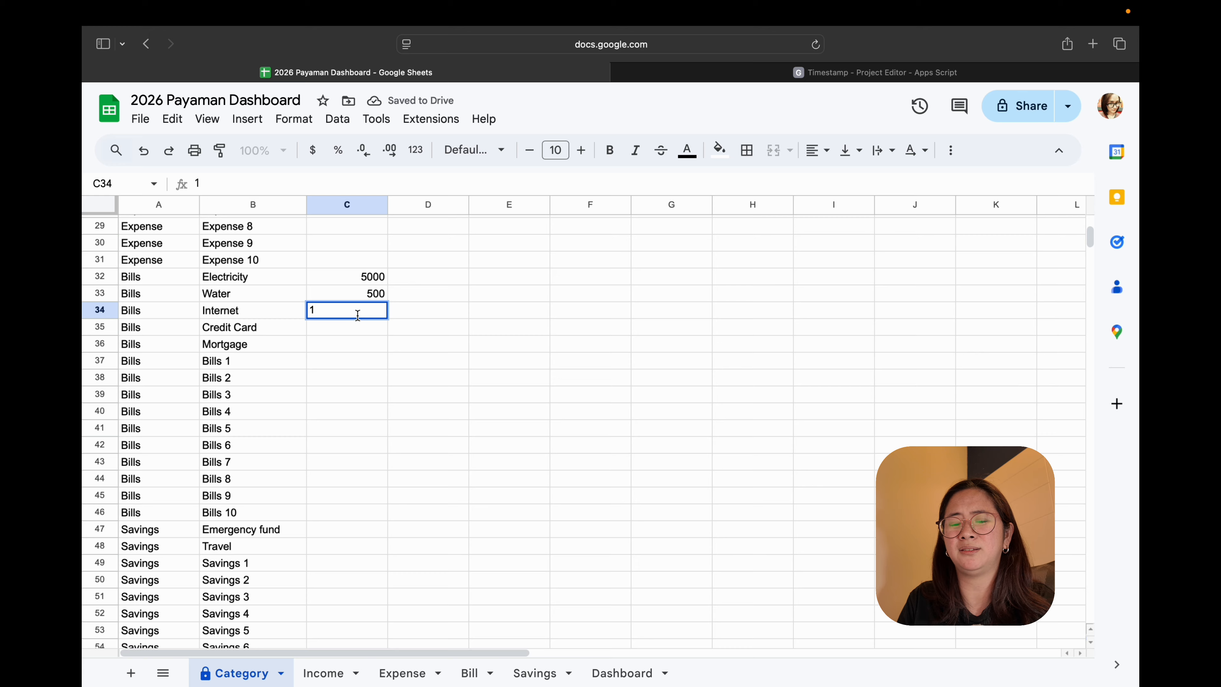
{"action": "key", "text": "BackSpace"}
{"action": "type", "text": "2000"}
{"action": "key", "text": "Return"}
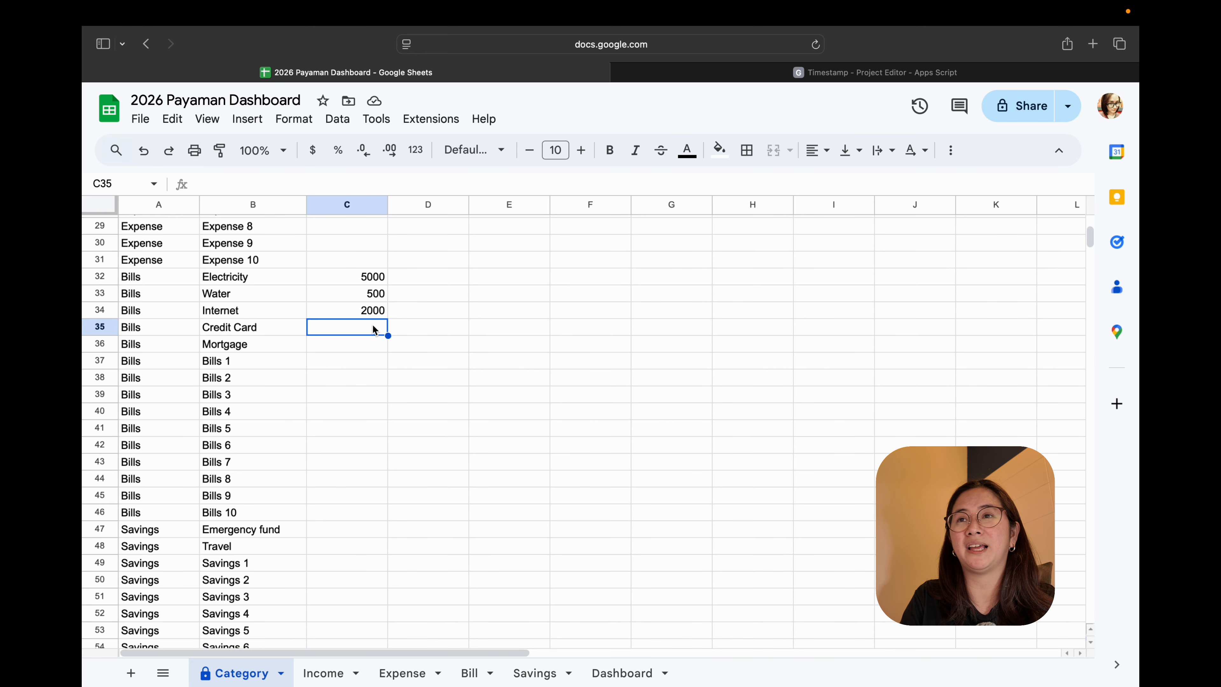
- Enter the planned bill amounts 6000 for Credit Card and 15000 for Mortgage in C35:C36
{"action": "type", "text": "6000"}
{"action": "key", "text": "Return"}
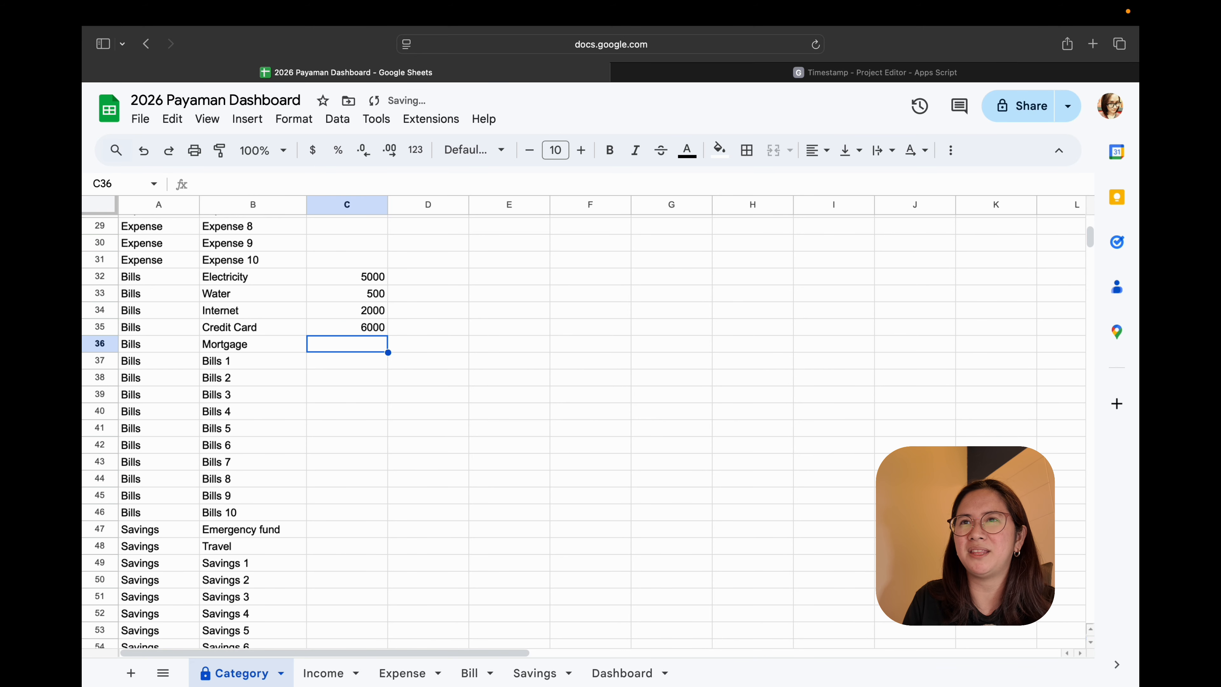
{"action": "type", "text": "15000"}
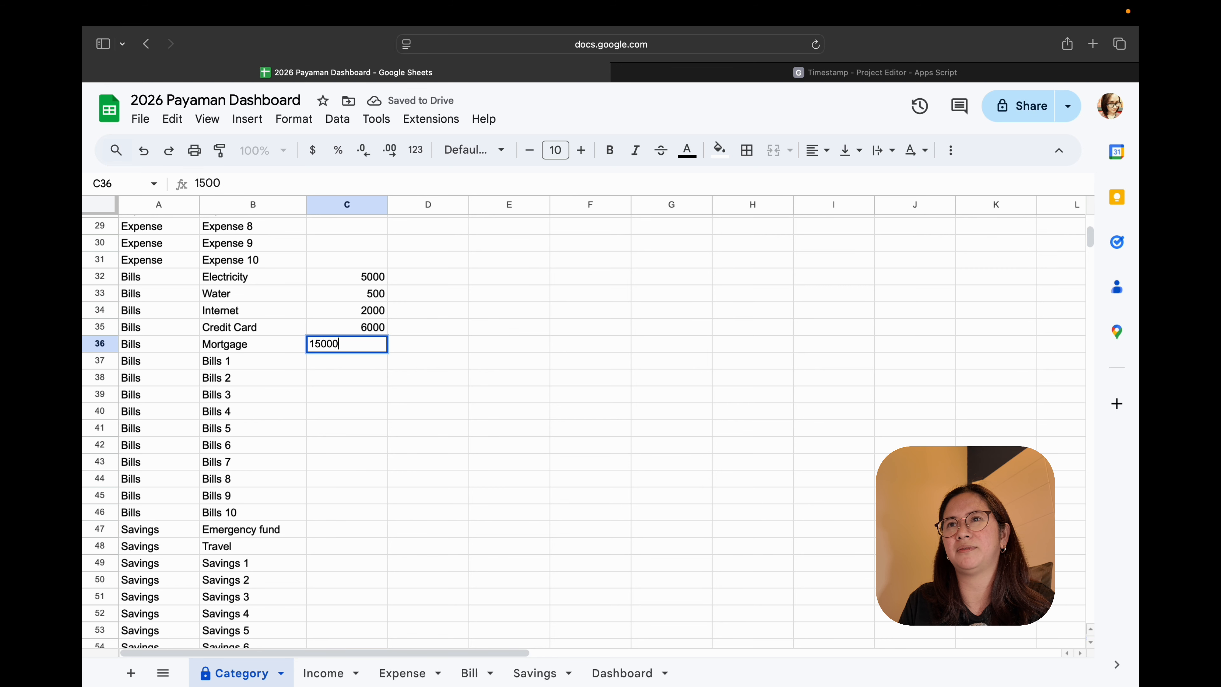
{"action": "left_click", "coordinate": [477, 343]}
- Review the planned amounts entered so far and check the summary statistics of the expense and bill amounts in C17:C36
{"action": "scroll", "coordinate": [395, 321], "scroll_direction": "down", "scroll_amount": 10}
{"action": "scroll", "coordinate": [395, 322], "scroll_direction": "up", "scroll_amount": 15}
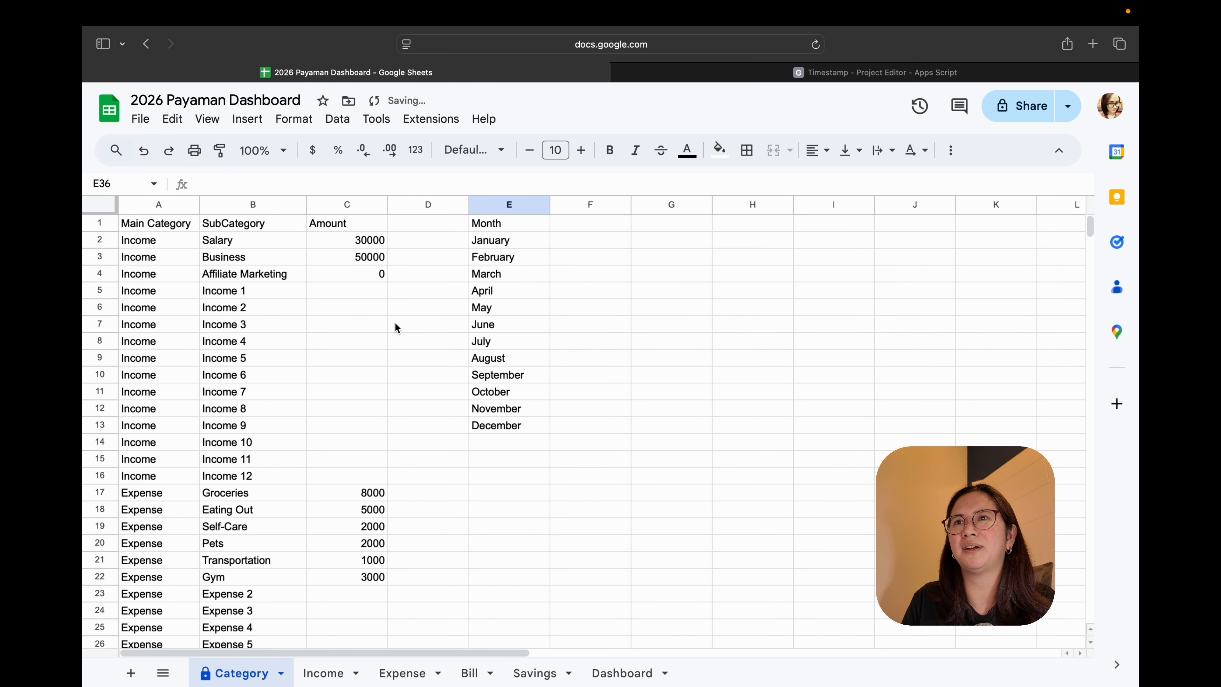
{"action": "scroll", "coordinate": [395, 321], "scroll_direction": "down", "scroll_amount": 5}
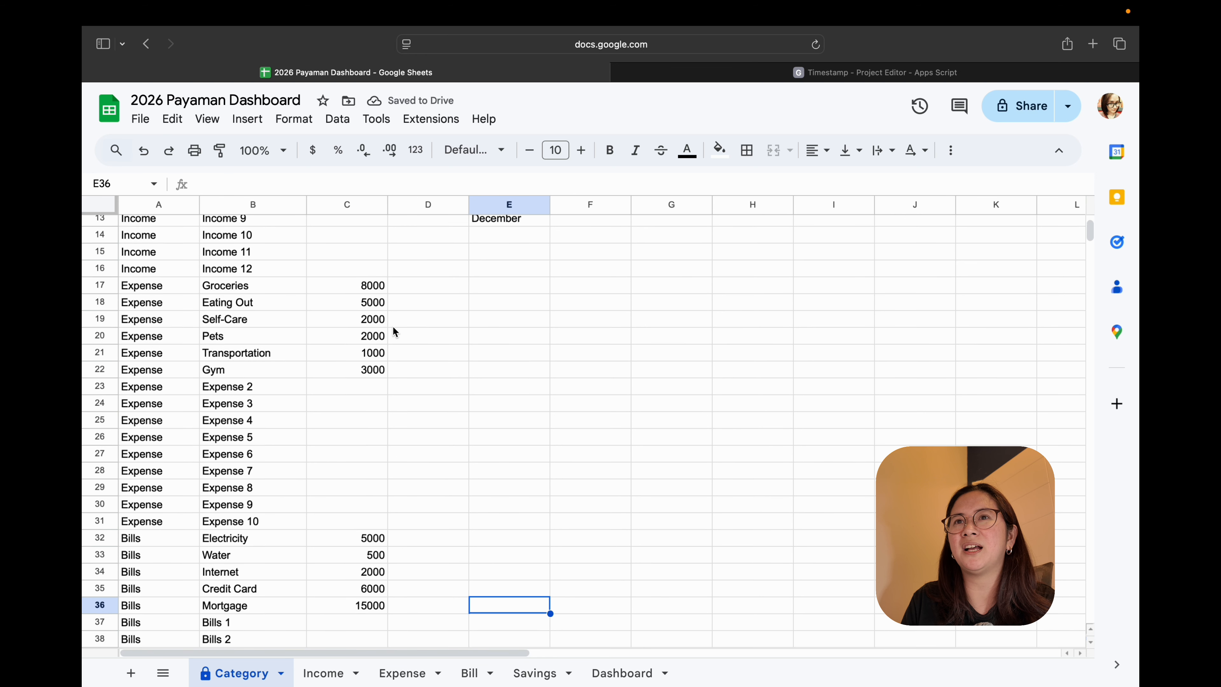
{"action": "left_click_drag", "start_coordinate": [348, 238], "coordinate": [351, 555]}
{"action": "left_click", "coordinate": [1043, 672]}
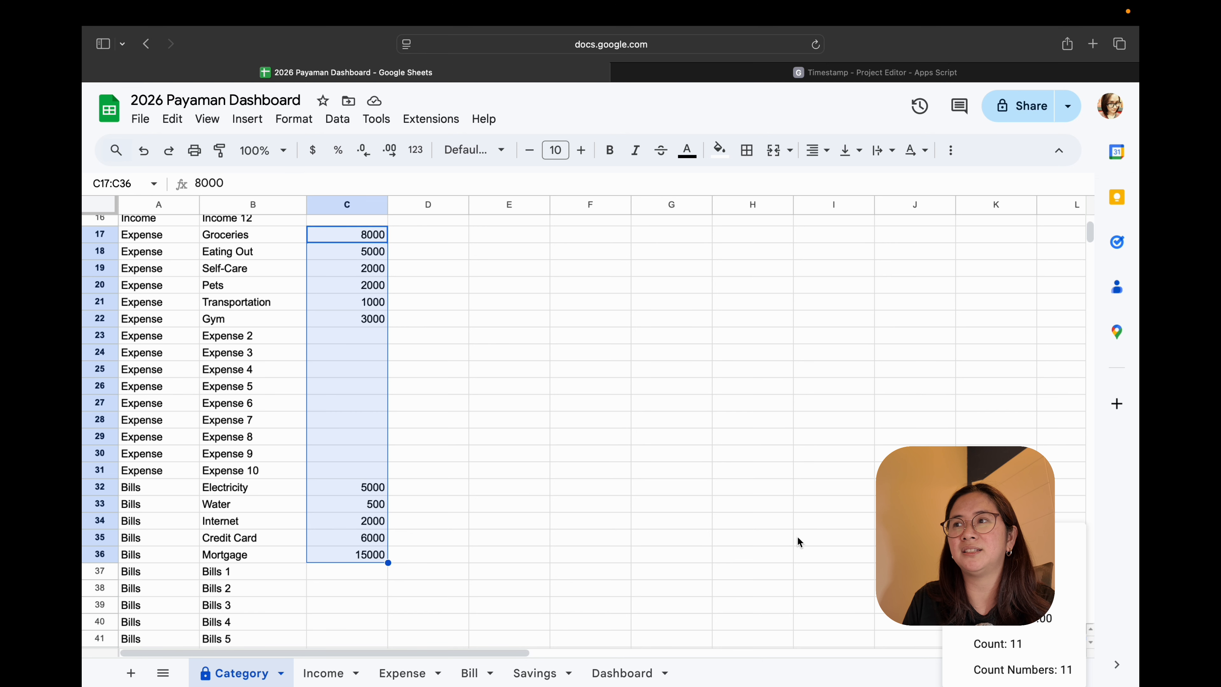
- Enter a planned savings amount of 10000 each for Emergency fund and Travel in C47:C48
{"action": "scroll", "coordinate": [657, 523], "scroll_direction": "down", "scroll_amount": 5}
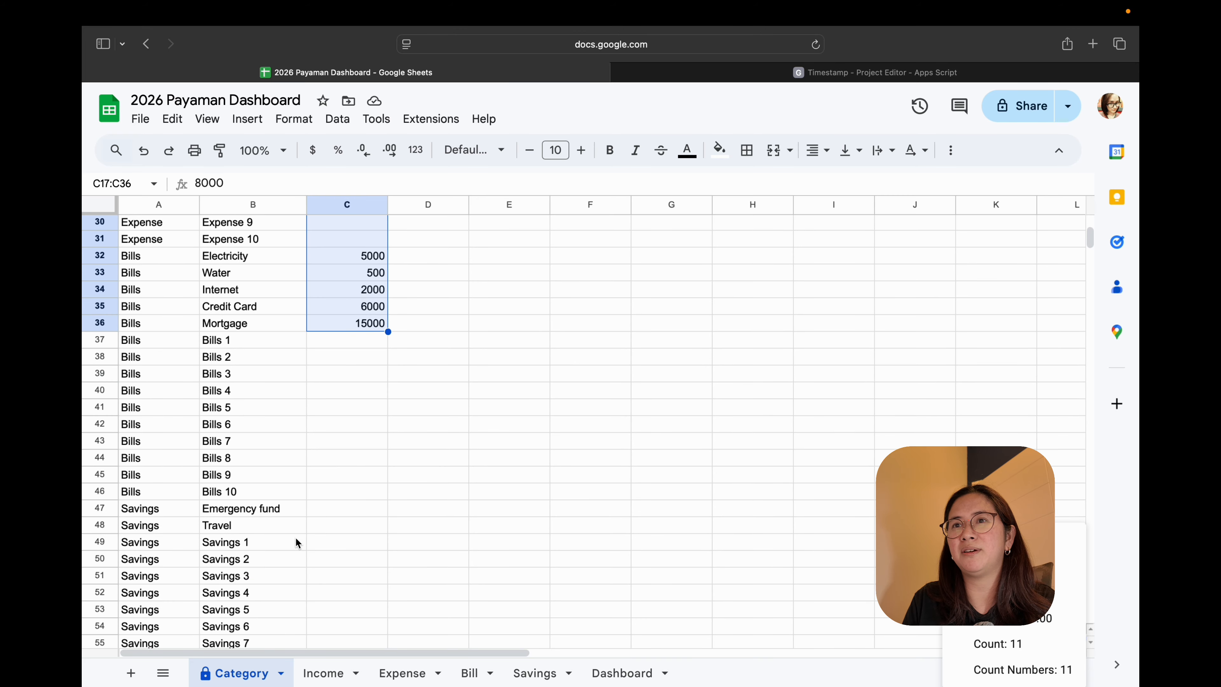
{"action": "left_click", "coordinate": [335, 511]}
{"action": "type", "text": "100"}
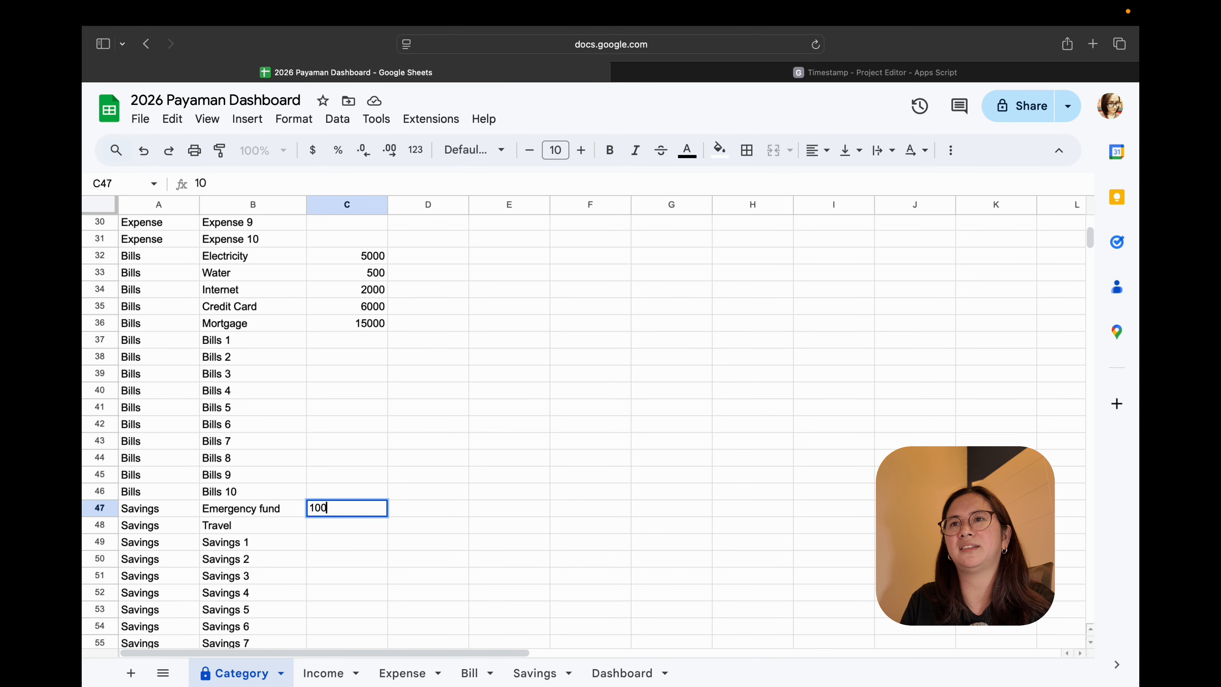
{"action": "type", "text": "00"}
{"action": "left_click", "coordinate": [344, 536]}
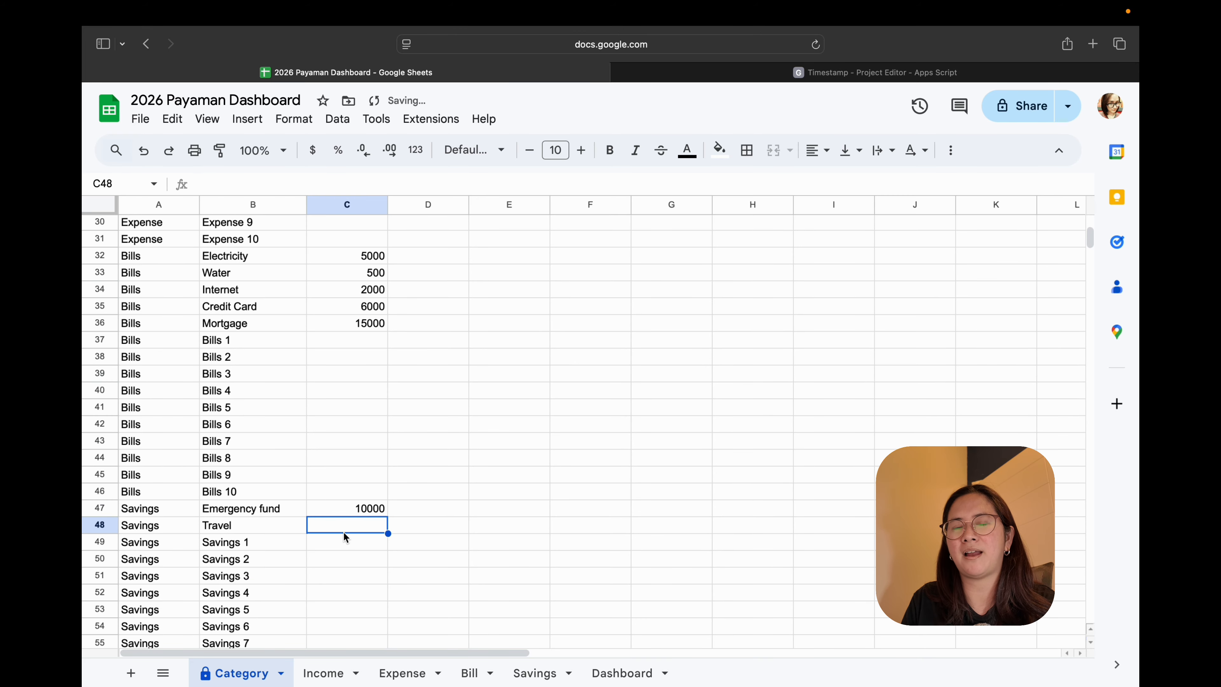
{"action": "type", "text": "1000"}
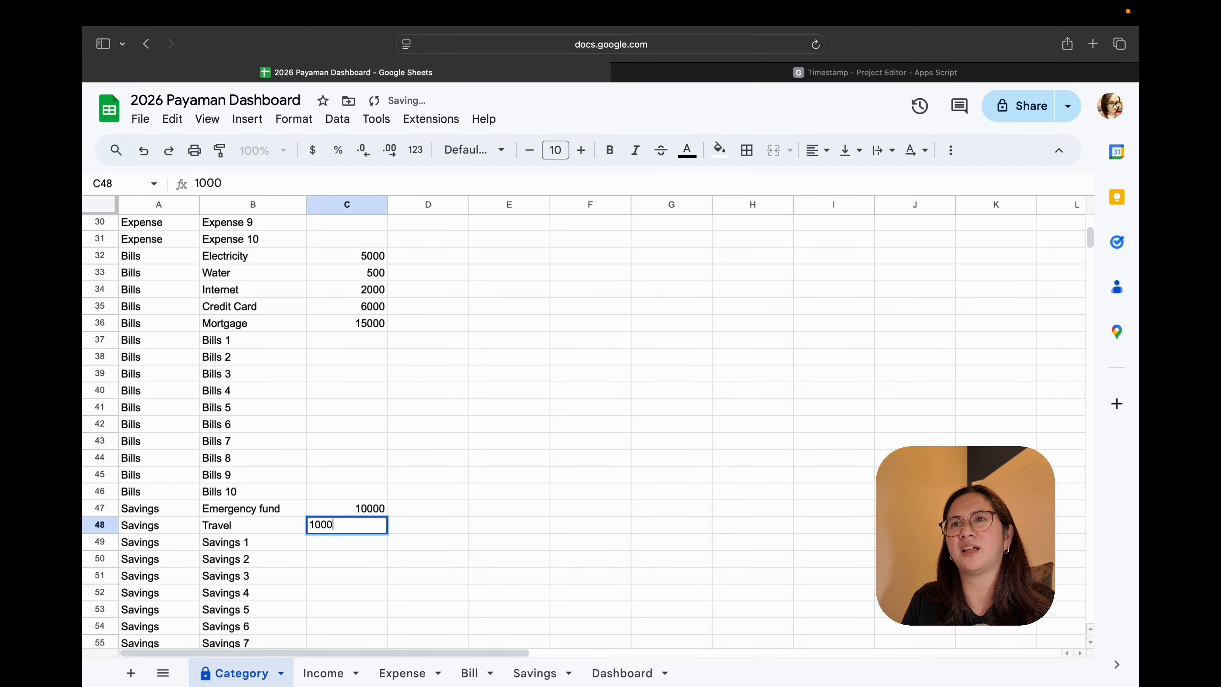
{"action": "type", "text": "0"}
{"action": "left_click", "coordinate": [471, 524]}
- Check the sum of all planned expenses, bills and savings in C17:C61 against the planned income amounts
{"action": "left_click_drag", "start_coordinate": [368, 525], "coordinate": [358, 370]}
{"action": "scroll", "coordinate": [358, 279], "scroll_direction": "up", "scroll_amount": 10}
{"action": "scroll", "coordinate": [337, 529], "scroll_direction": "up", "scroll_amount": 5}
{"action": "left_click", "coordinate": [522, 495]}
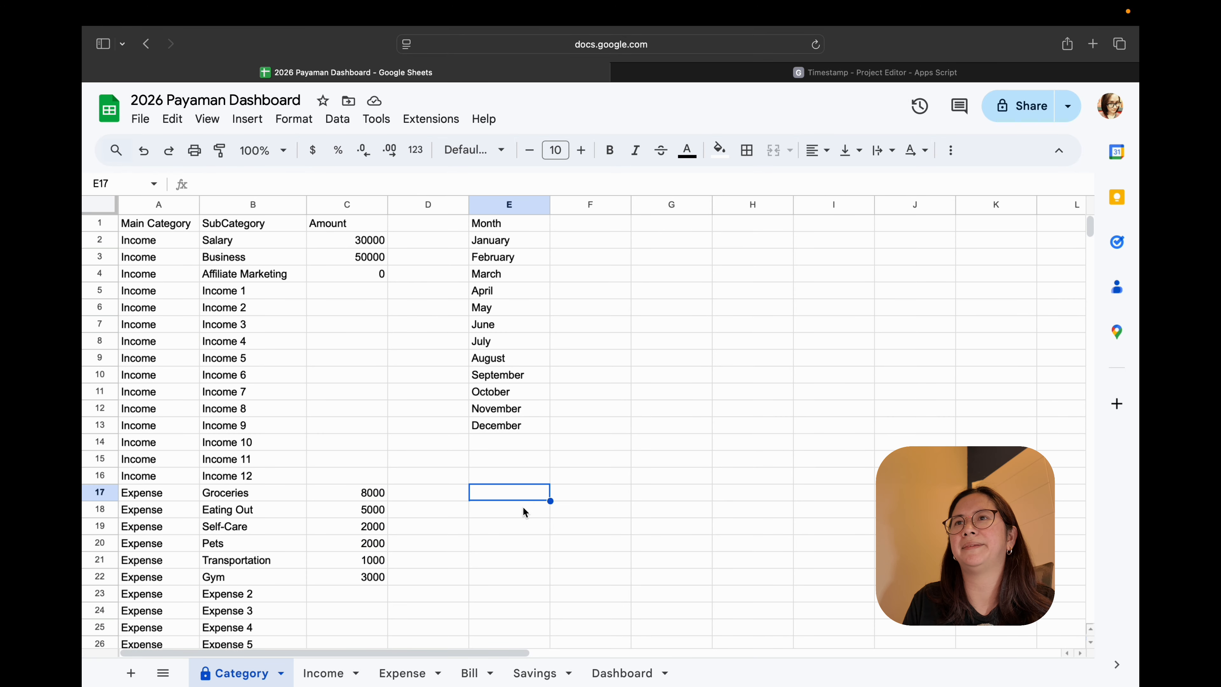
{"action": "left_click_drag", "start_coordinate": [375, 492], "coordinate": [375, 559]}
{"action": "left_click", "coordinate": [1069, 673]}
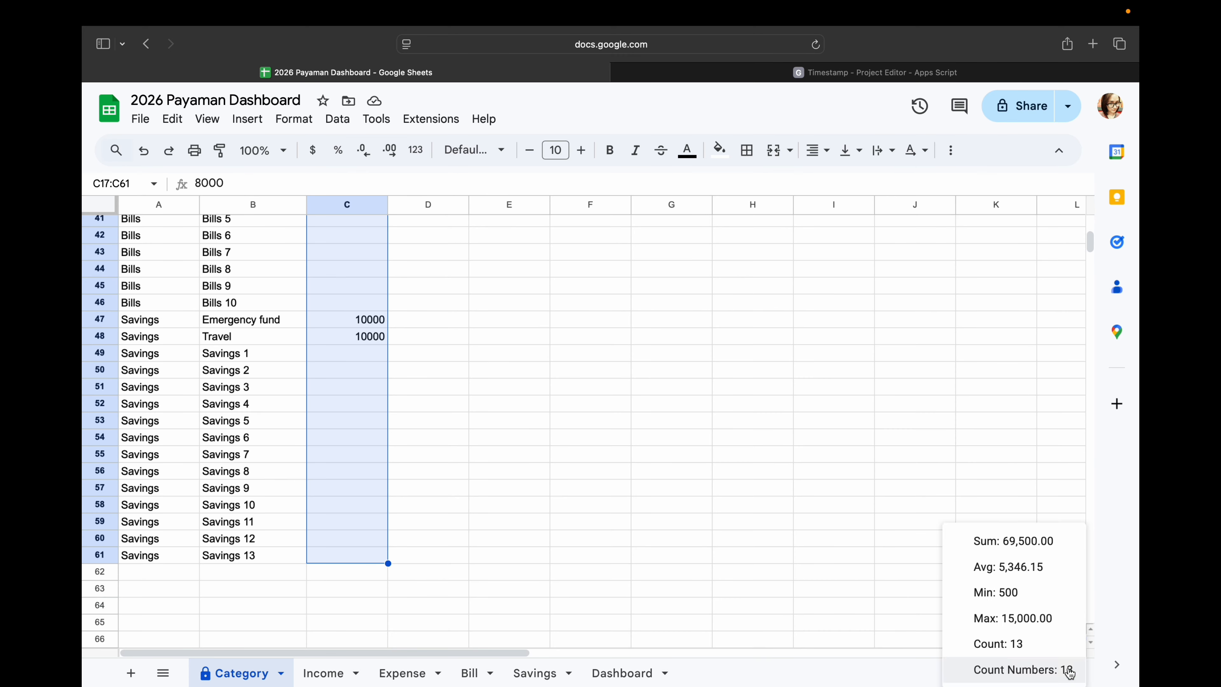
{"action": "left_click", "coordinate": [1070, 673]}
{"action": "left_click", "coordinate": [1068, 672]}
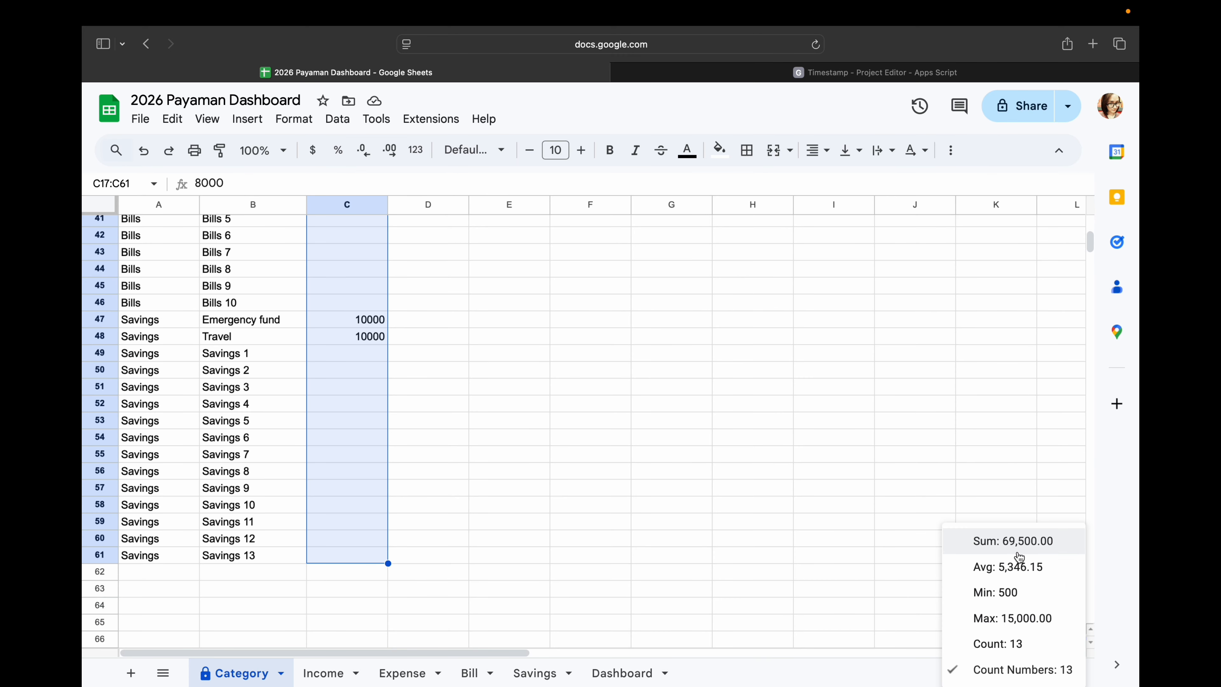
{"action": "scroll", "coordinate": [894, 499], "scroll_direction": "up", "scroll_amount": 10}
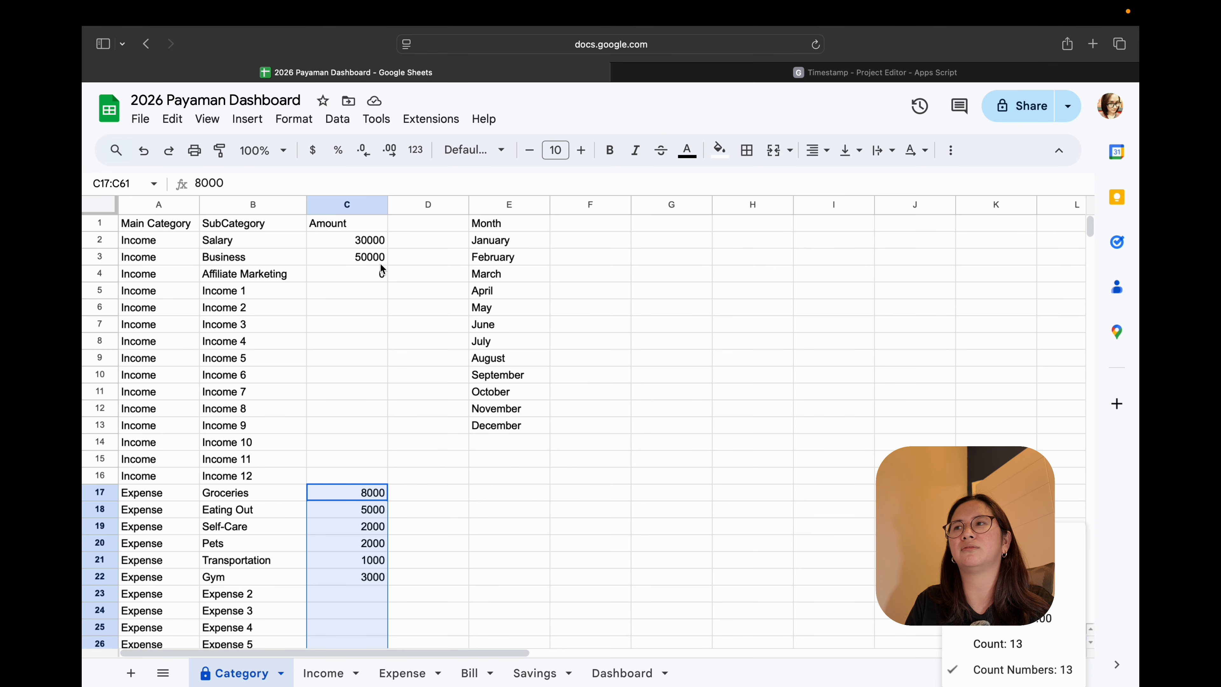
{"action": "left_click", "coordinate": [787, 491]}
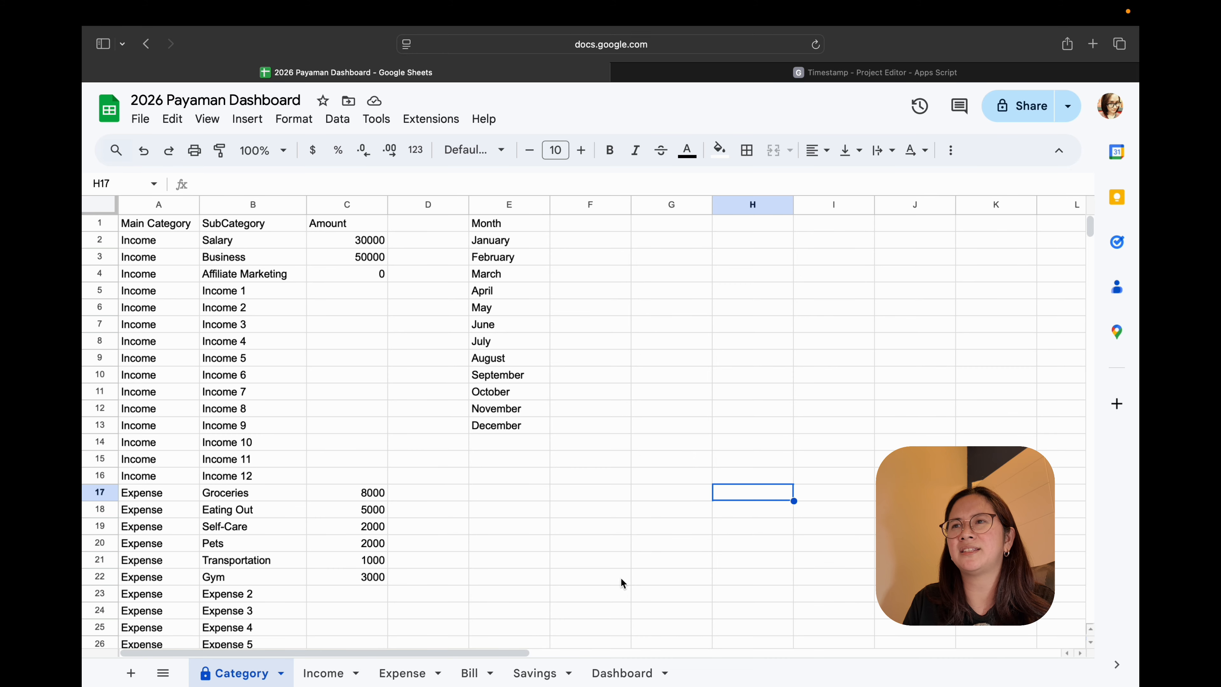
- Replace the Income budget amount in B22 of the Dashboard sheet with the formula =sum(Category!C2:C16)
{"action": "left_click", "coordinate": [605, 671]}
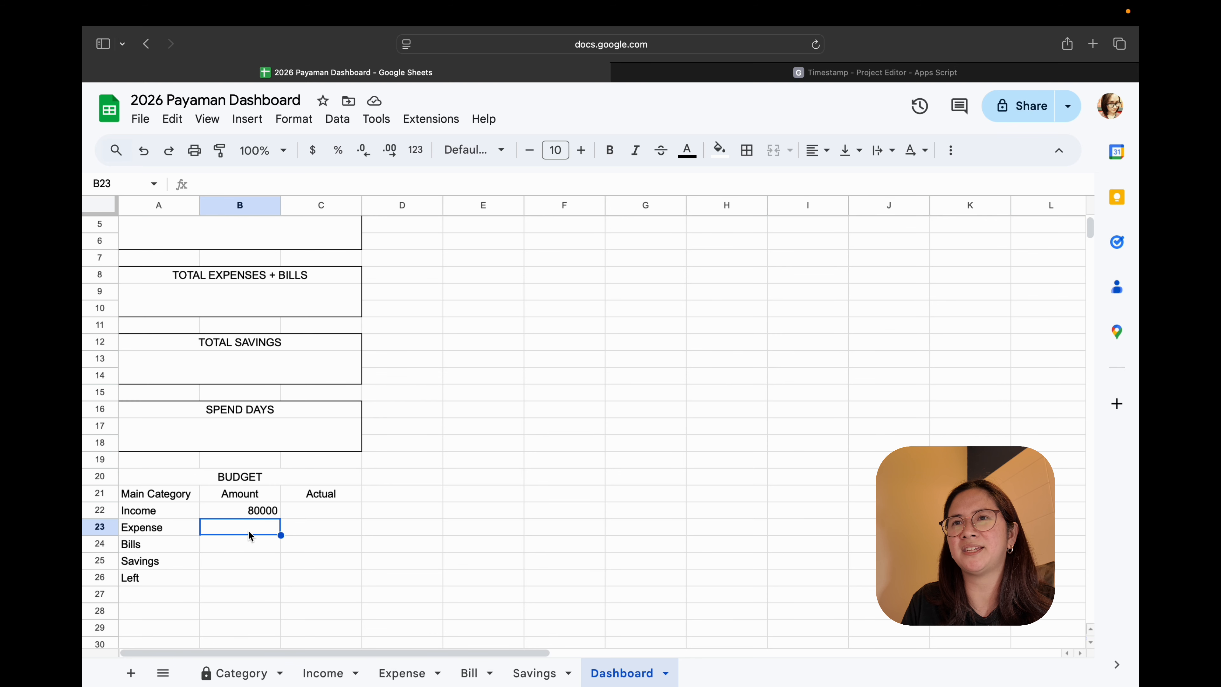
{"action": "left_click", "coordinate": [217, 512]}
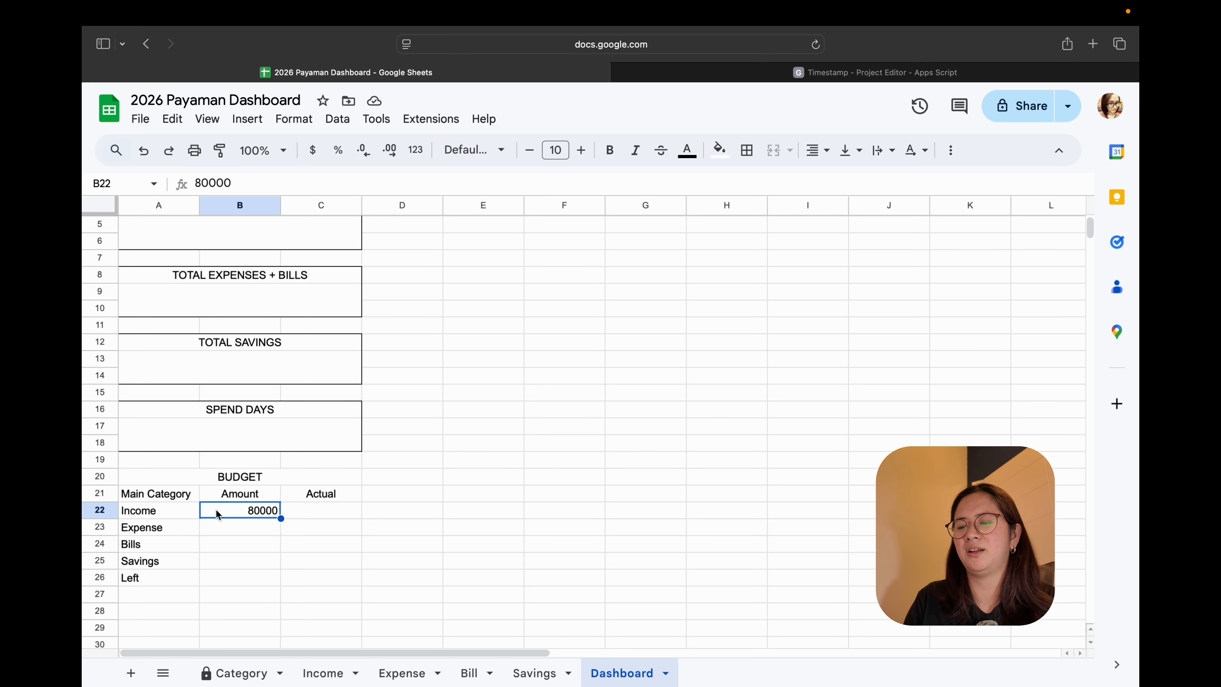
{"action": "key", "text": "BackSpace"}
{"action": "type", "text": "="}
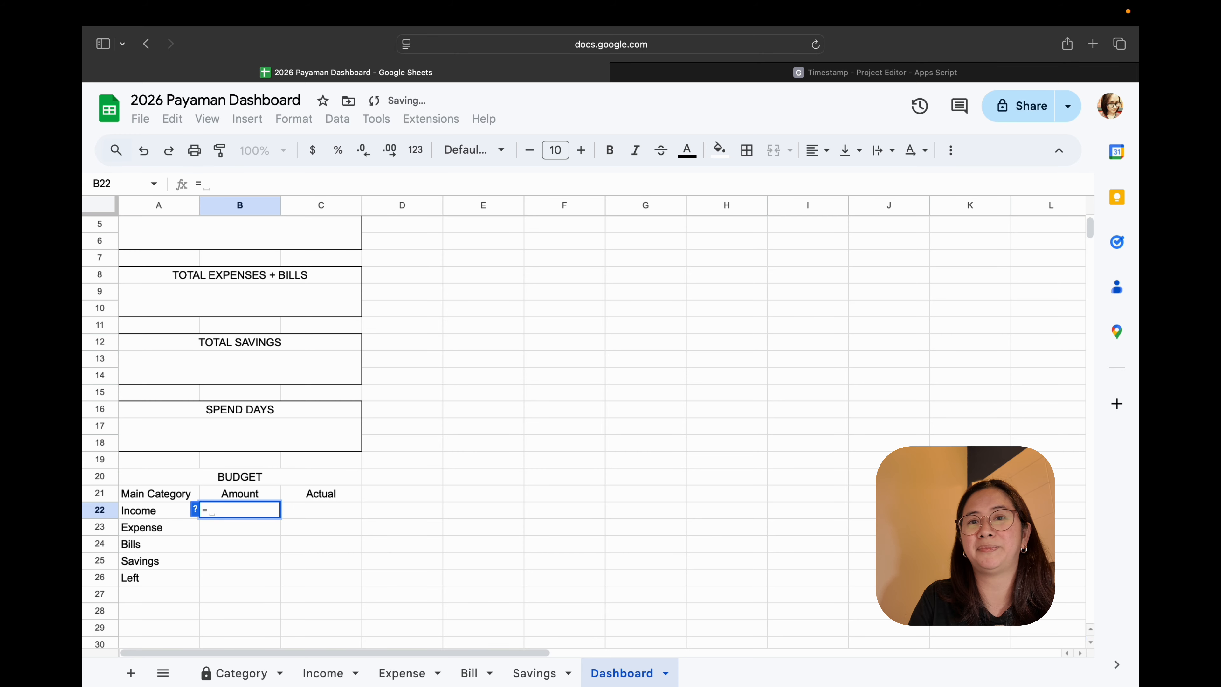
{"action": "type", "text": "sum"}
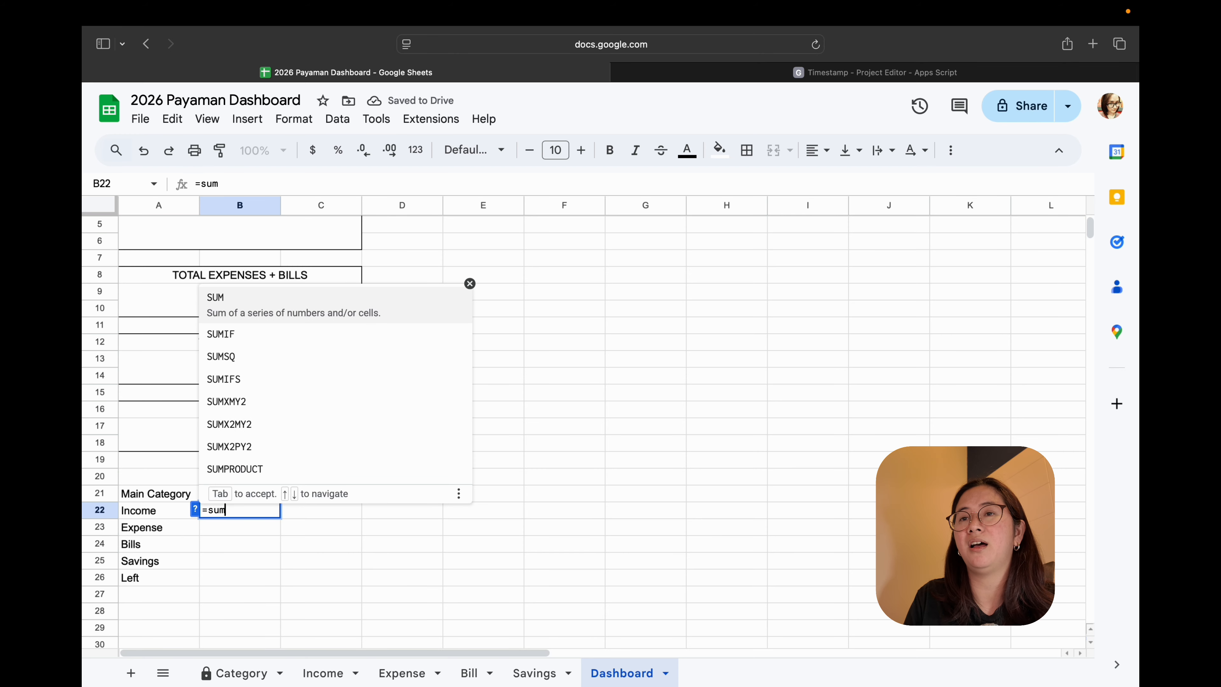
{"action": "type", "text": "("}
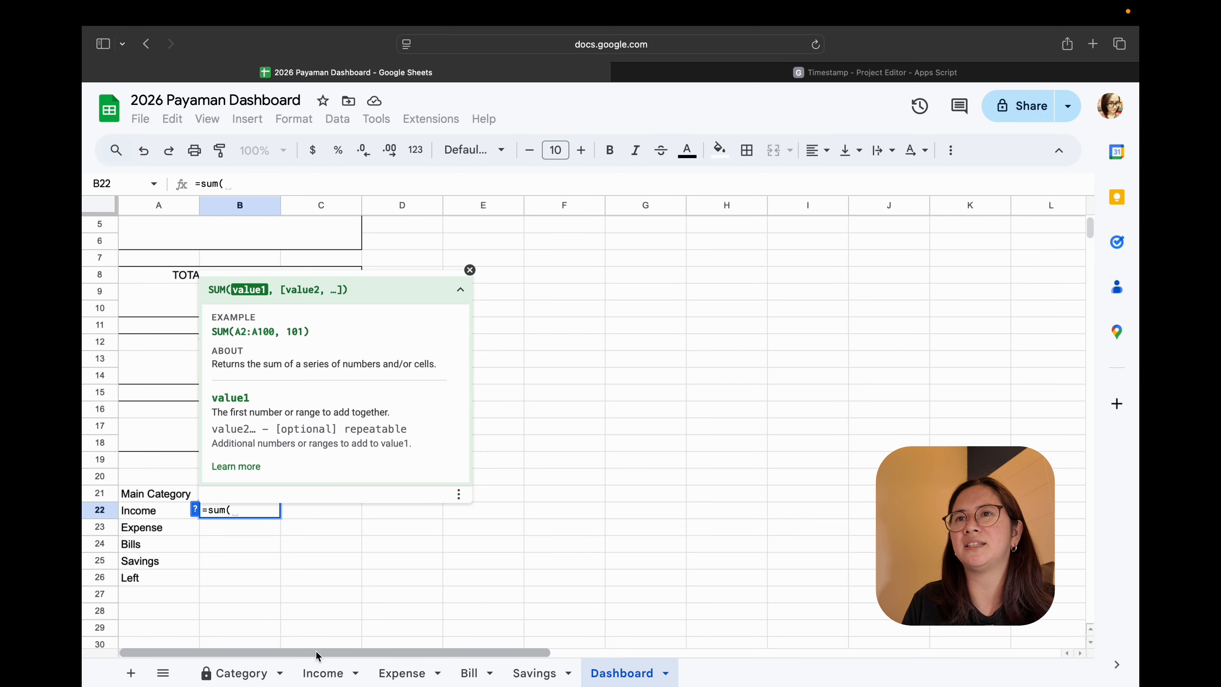
{"action": "left_click", "coordinate": [241, 673]}
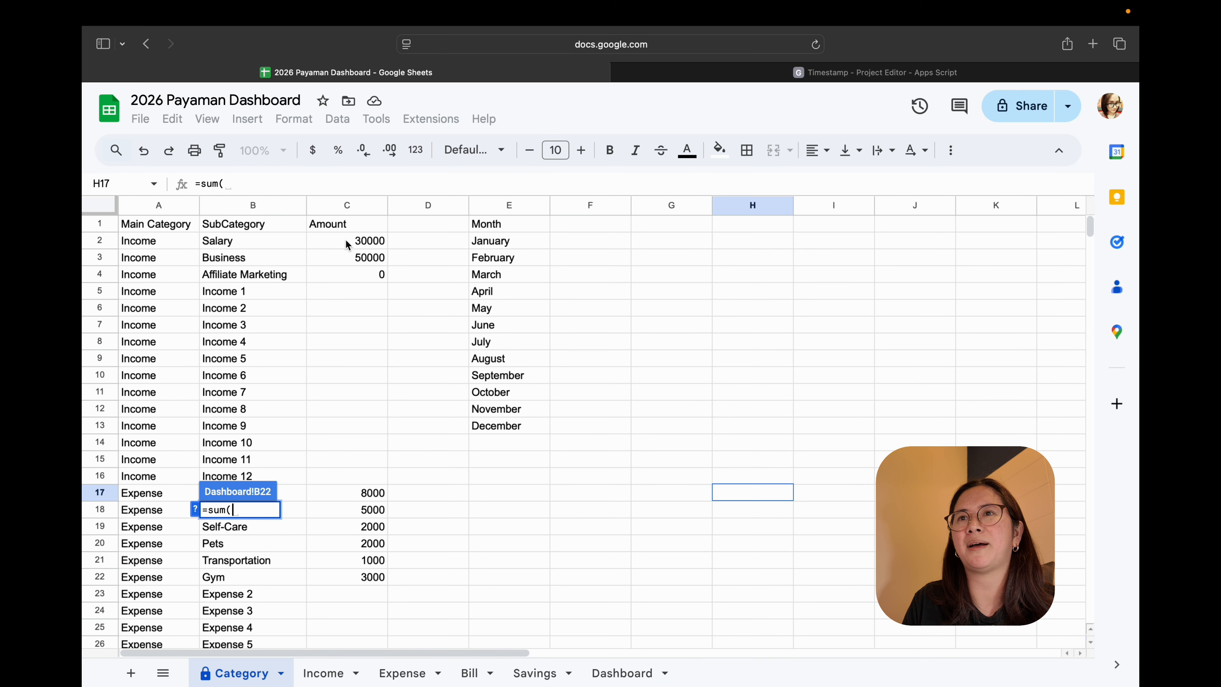
{"action": "left_click_drag", "start_coordinate": [344, 237], "coordinate": [348, 474]}
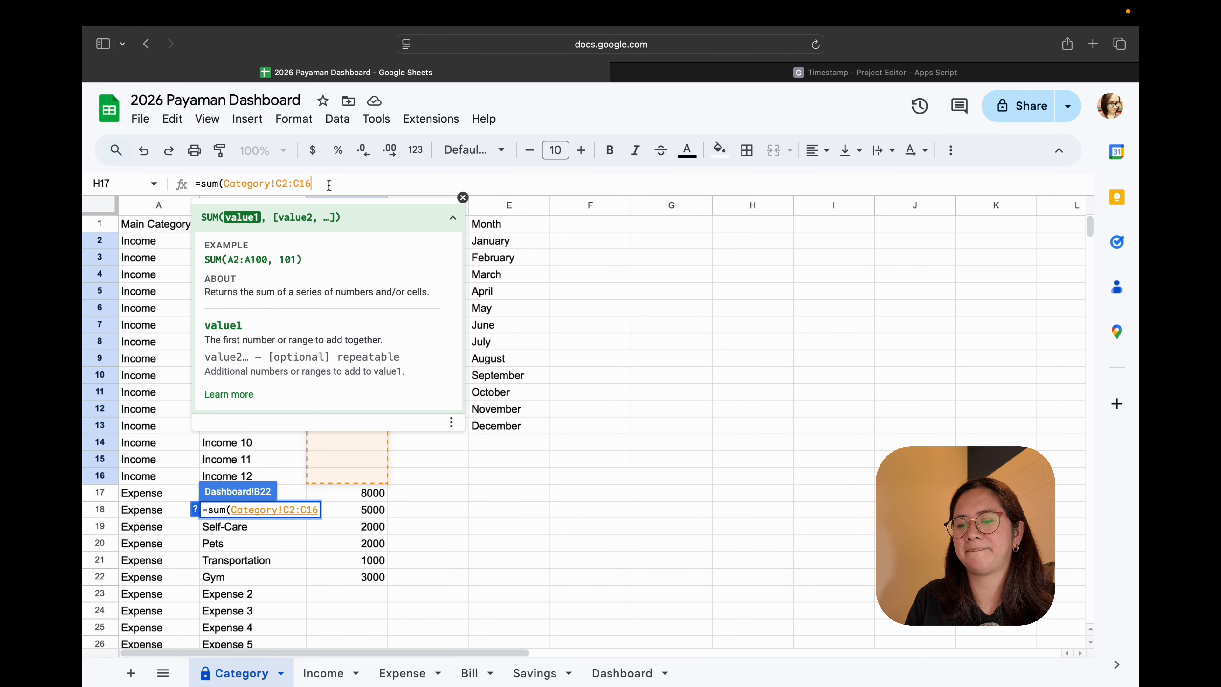
{"action": "type", "text": ")"}
{"action": "key", "text": "Return"}
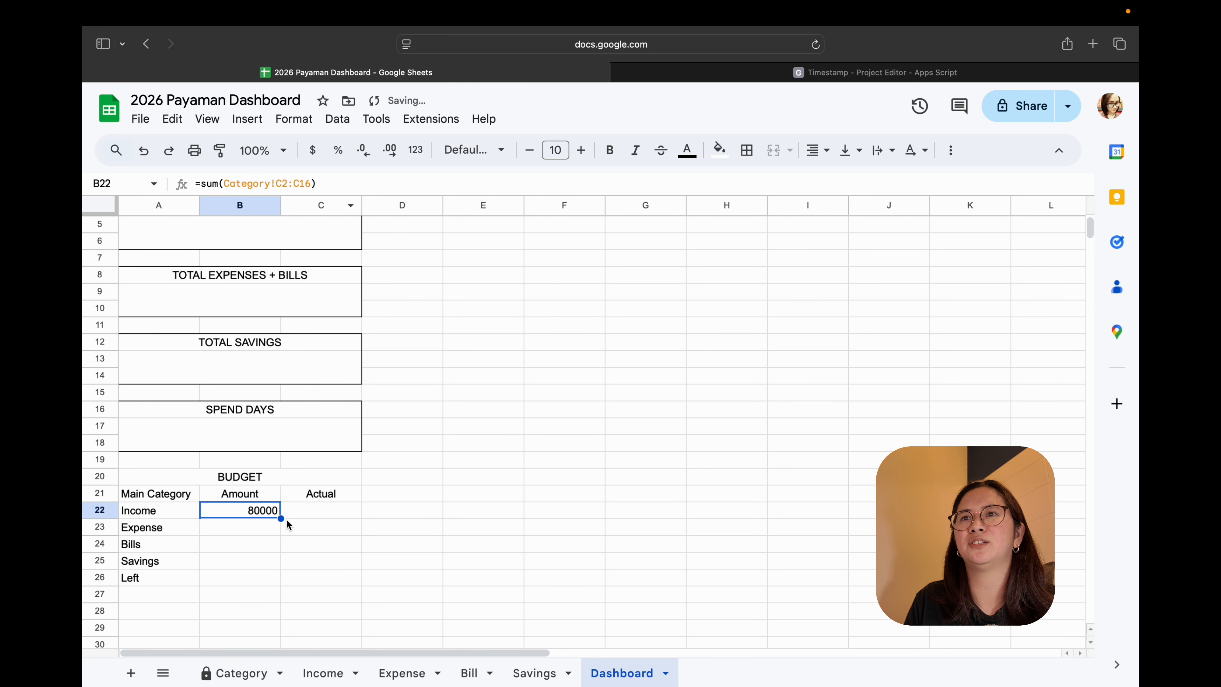
- Enter the formula =sum(Category!C17:C31) as the Expense budget amount in B23 of the Dashboard sheet
{"action": "left_click", "coordinate": [265, 532]}
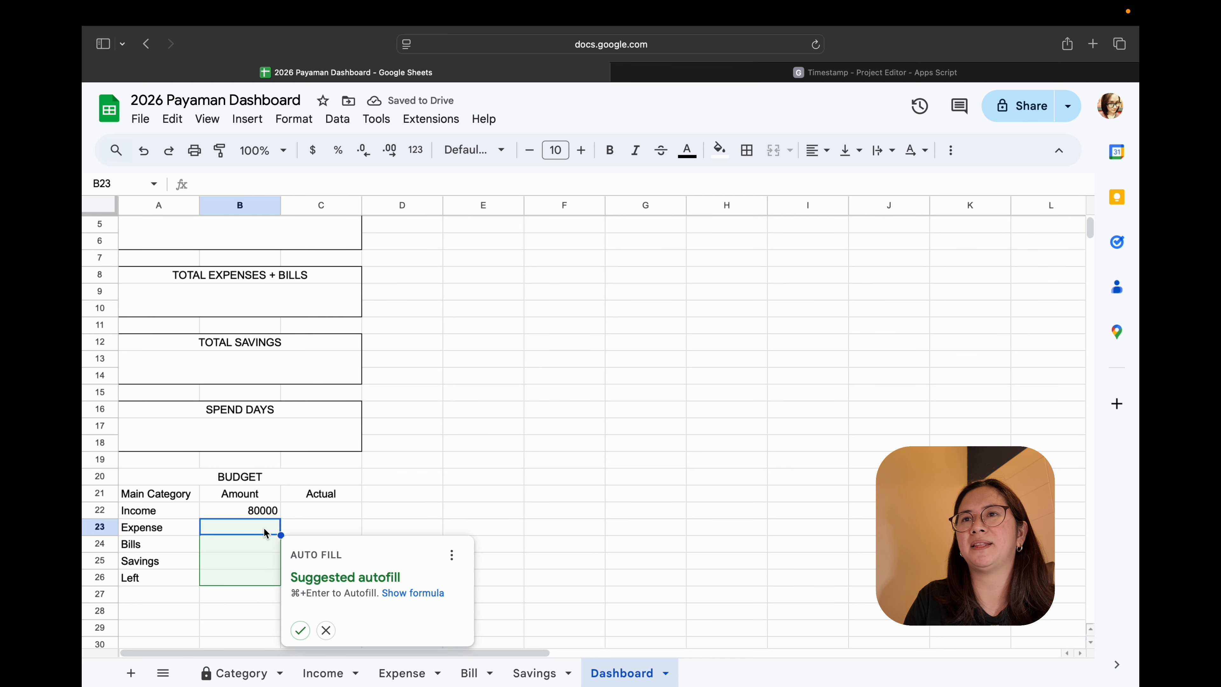
{"action": "type", "text": "=sum("}
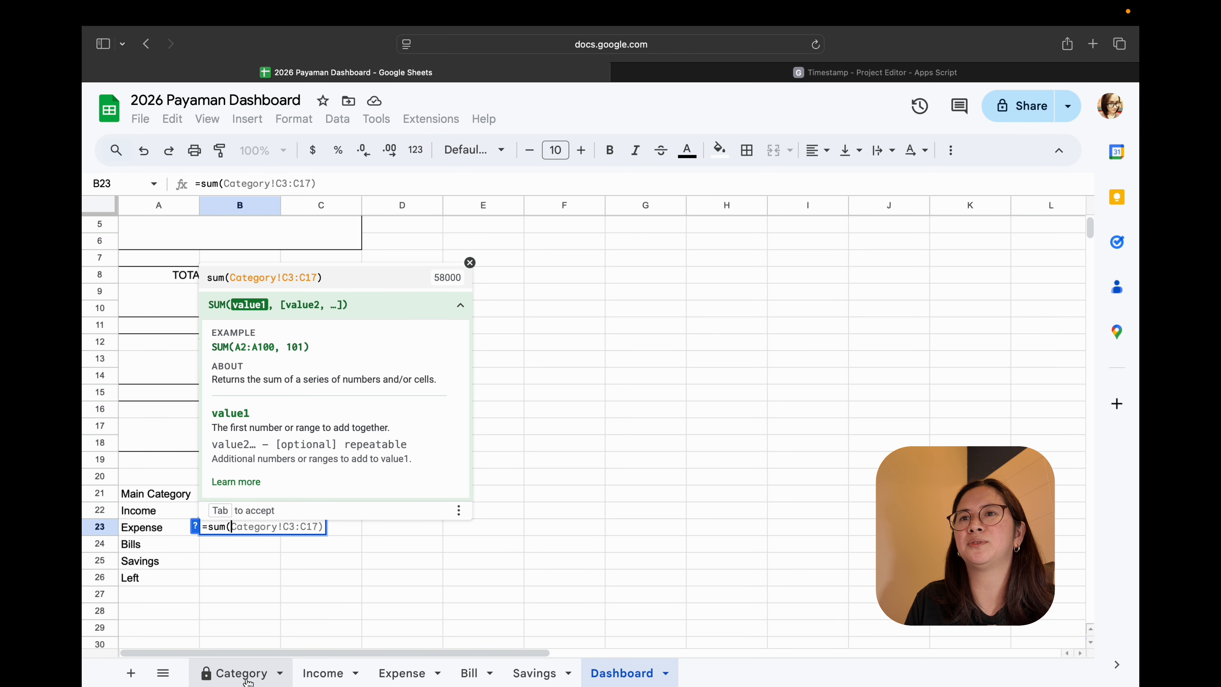
{"action": "left_click", "coordinate": [233, 673]}
{"action": "scroll", "coordinate": [354, 464], "scroll_direction": "down", "scroll_amount": 5}
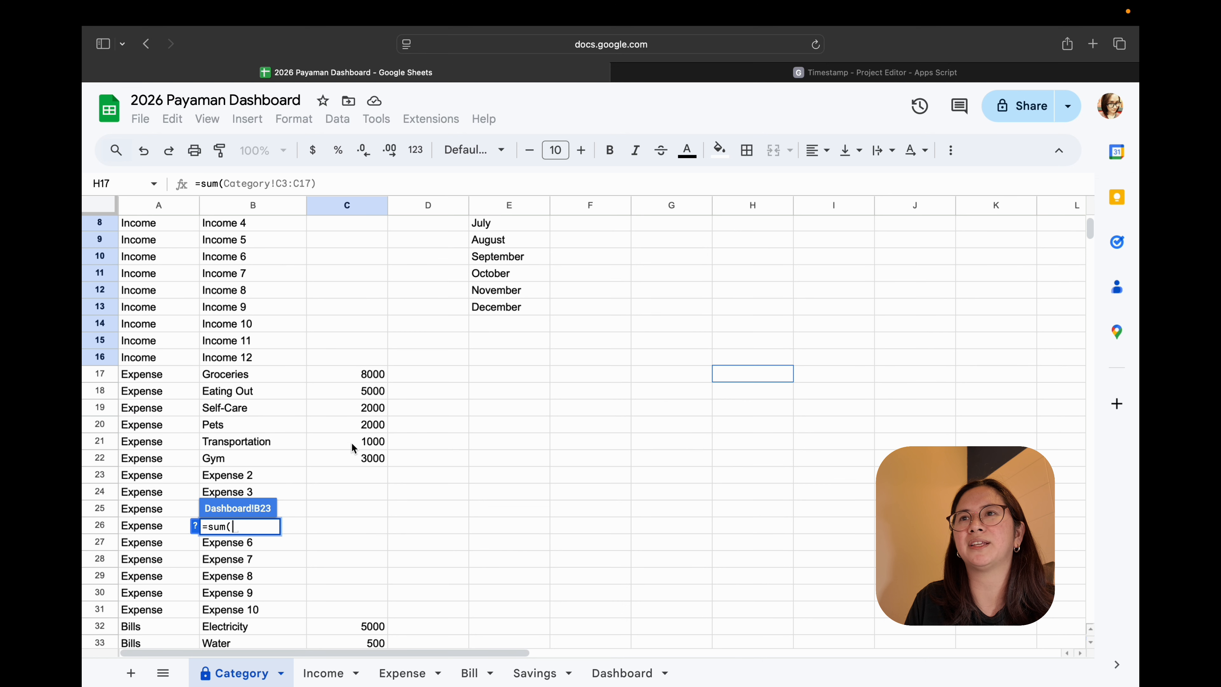
{"action": "left_click_drag", "start_coordinate": [373, 377], "coordinate": [354, 605]}
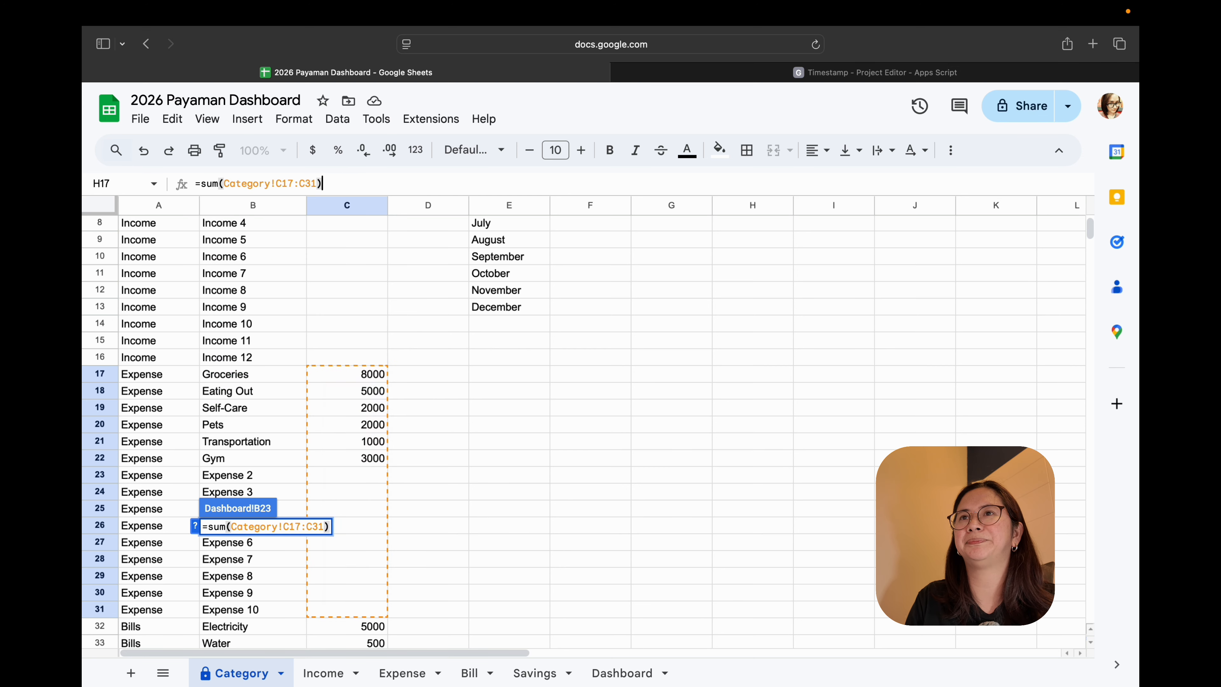
{"action": "key", "text": "Return"}
- Enter the formula =sum(Category!C32:C46) as the Bills budget amount in B24 of the Dashboard sheet
{"action": "left_click", "coordinate": [241, 542]}
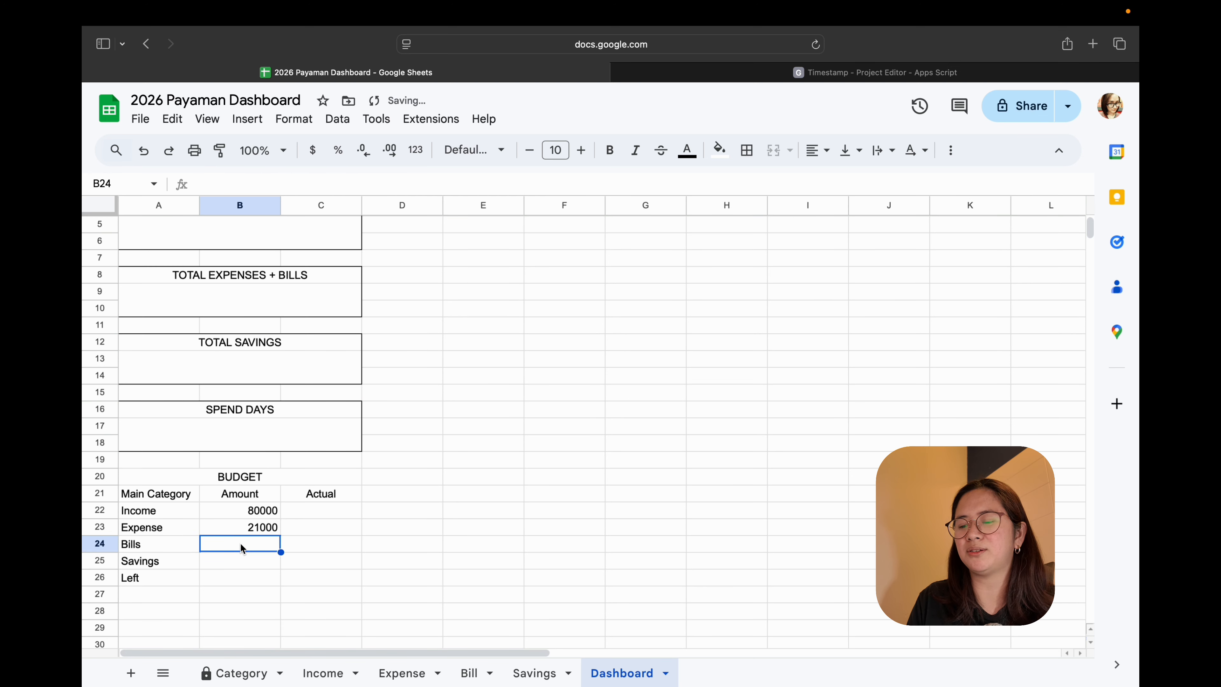
{"action": "type", "text": "=s"}
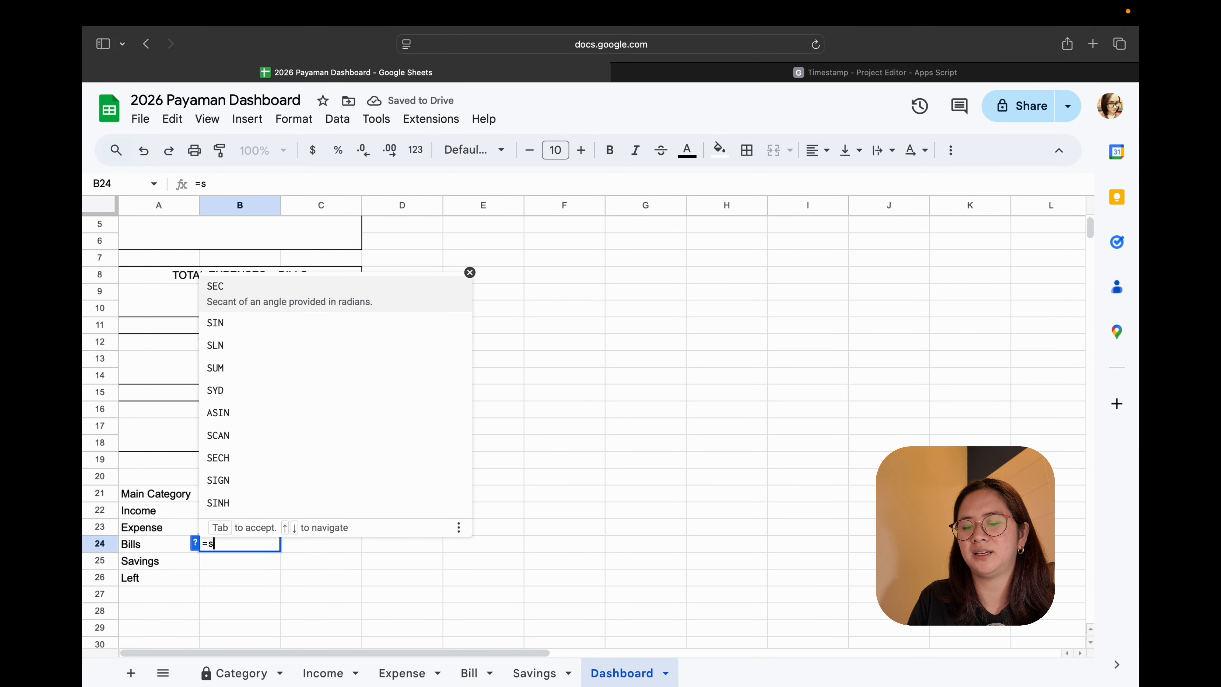
{"action": "type", "text": "um("}
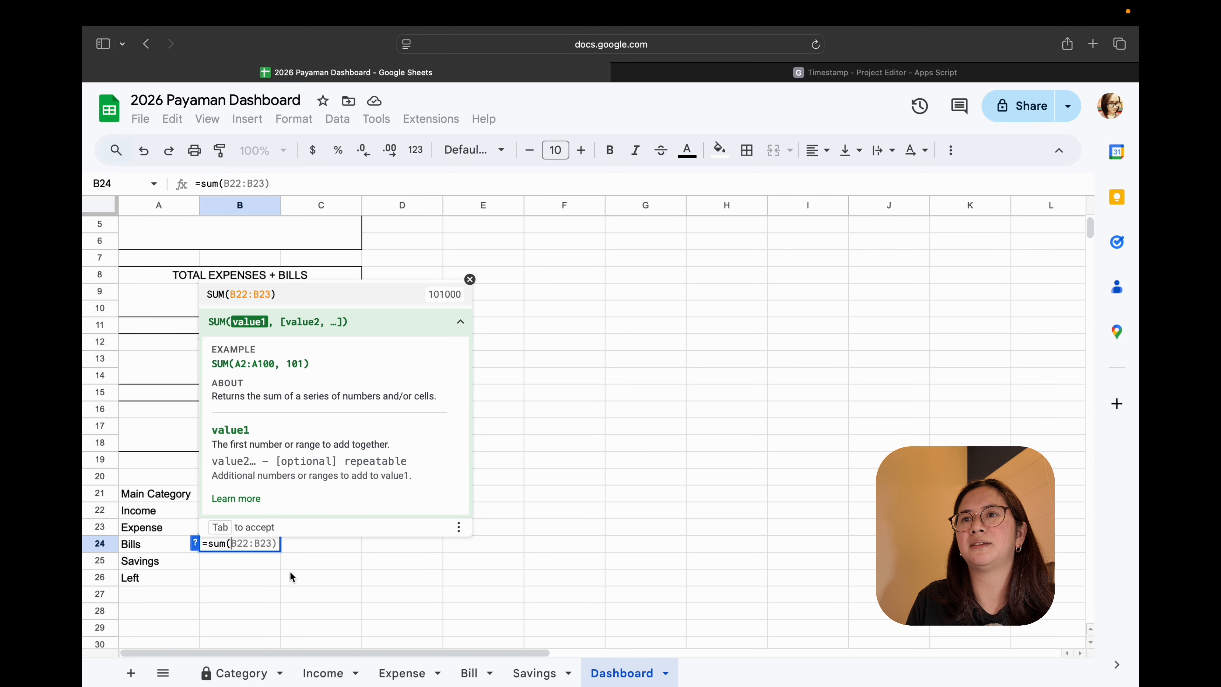
{"action": "left_click", "coordinate": [260, 675]}
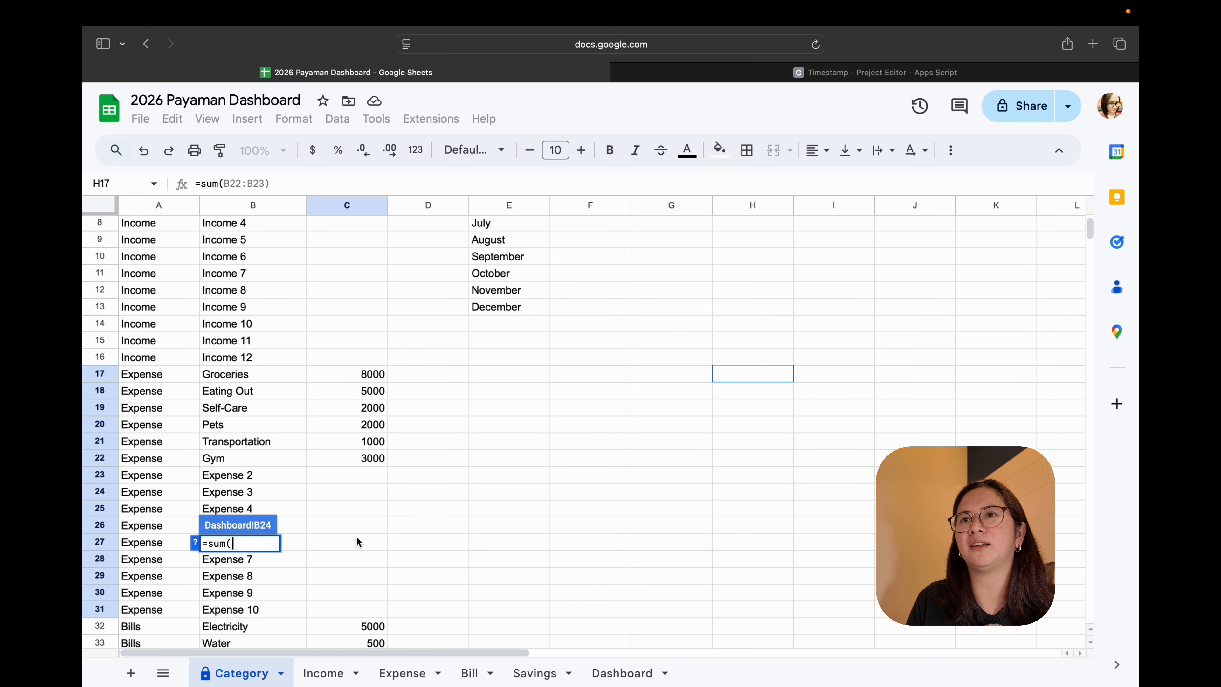
{"action": "scroll", "coordinate": [356, 536], "scroll_direction": "down", "scroll_amount": 5}
{"action": "left_click_drag", "start_coordinate": [368, 349], "coordinate": [349, 573]}
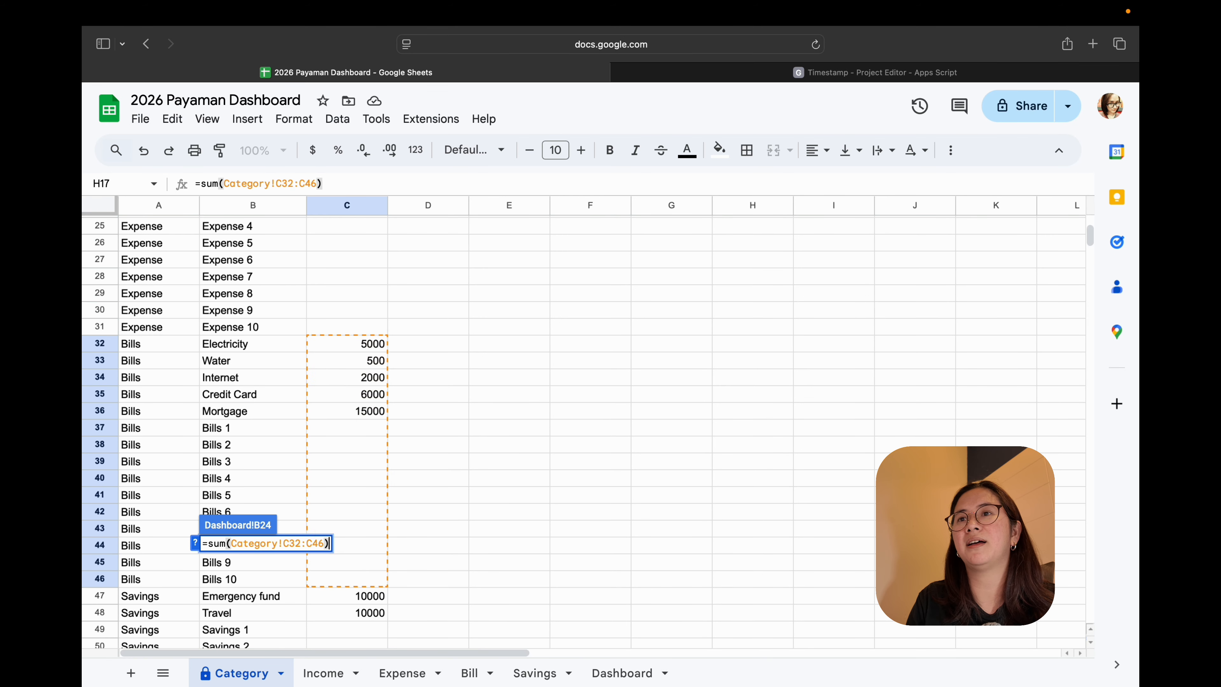
{"action": "key", "text": "Return"}
- Enter the formula =sum(Category!C47:C61) as the Savings budget amount in B25 of the Dashboard sheet
{"action": "left_click", "coordinate": [239, 562]}
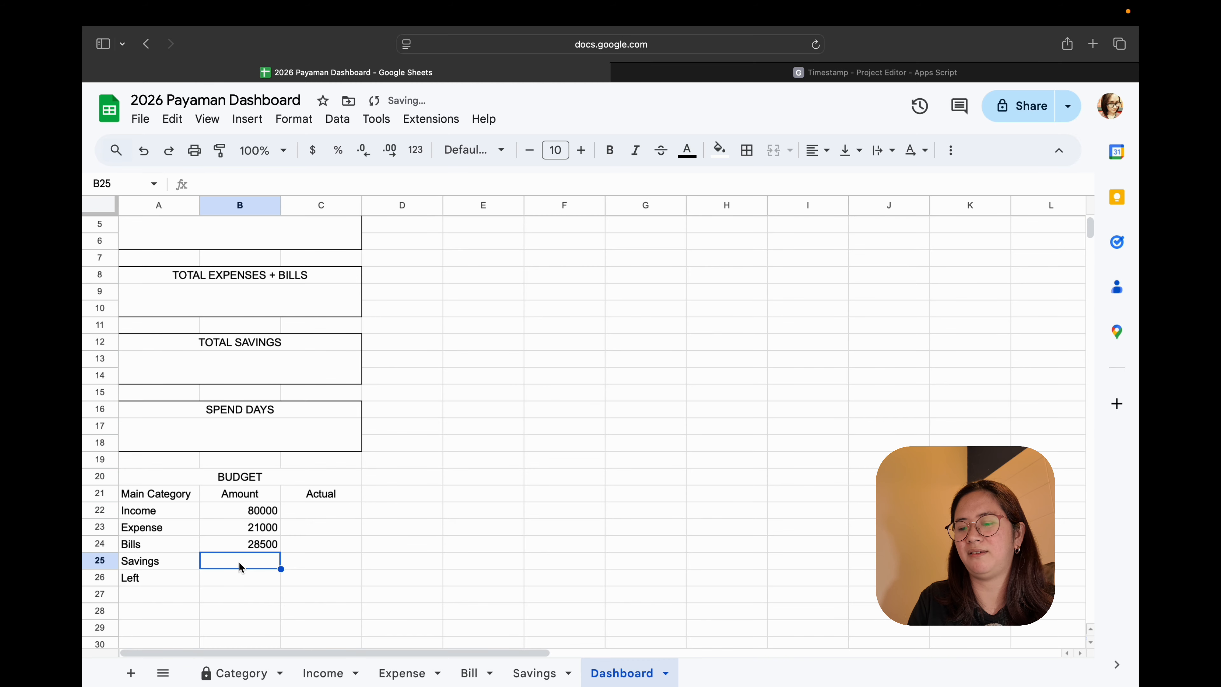
{"action": "type", "text": "=sum("}
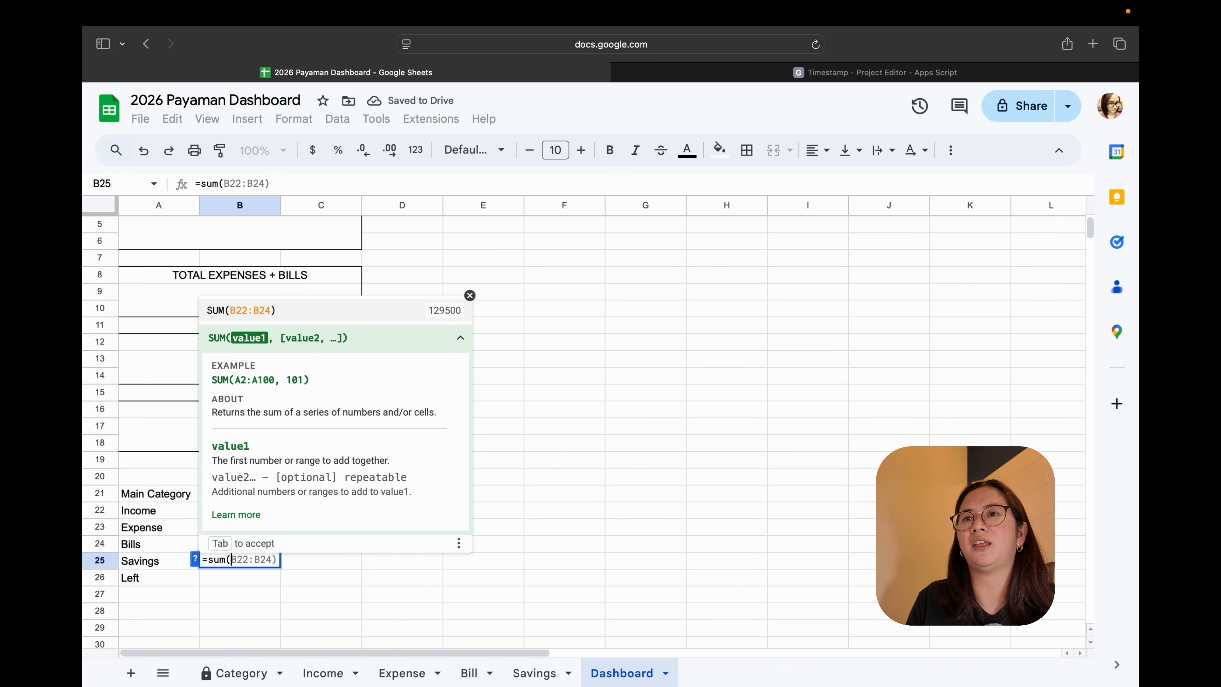
{"action": "left_click", "coordinate": [258, 673]}
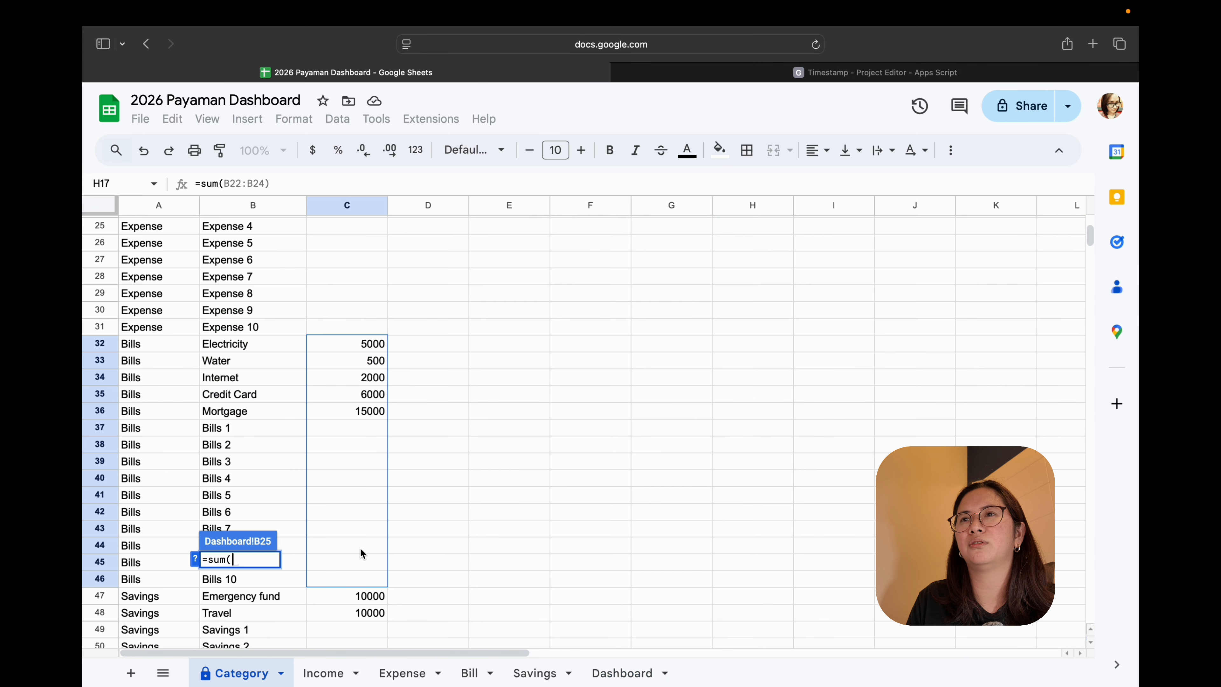
{"action": "scroll", "coordinate": [439, 535], "scroll_direction": "down", "scroll_amount": 10}
{"action": "scroll", "coordinate": [439, 532], "scroll_direction": "up", "scroll_amount": 5}
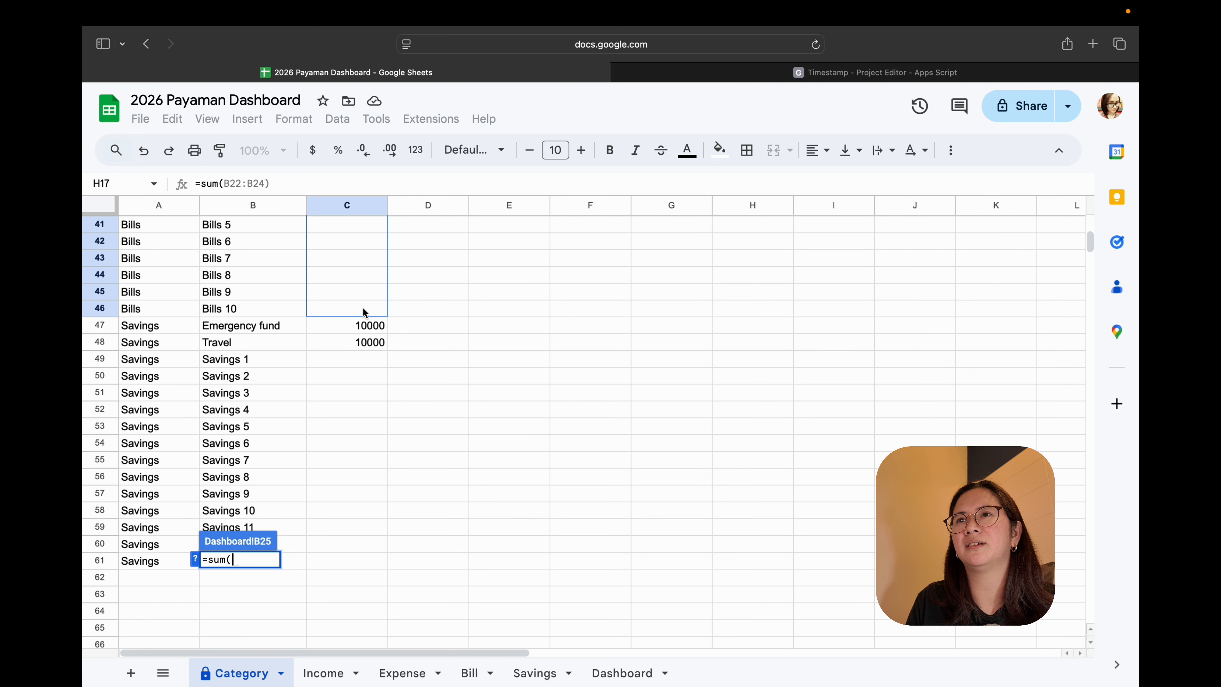
{"action": "left_click_drag", "start_coordinate": [358, 326], "coordinate": [350, 561]}
{"action": "type", "text": ")"}
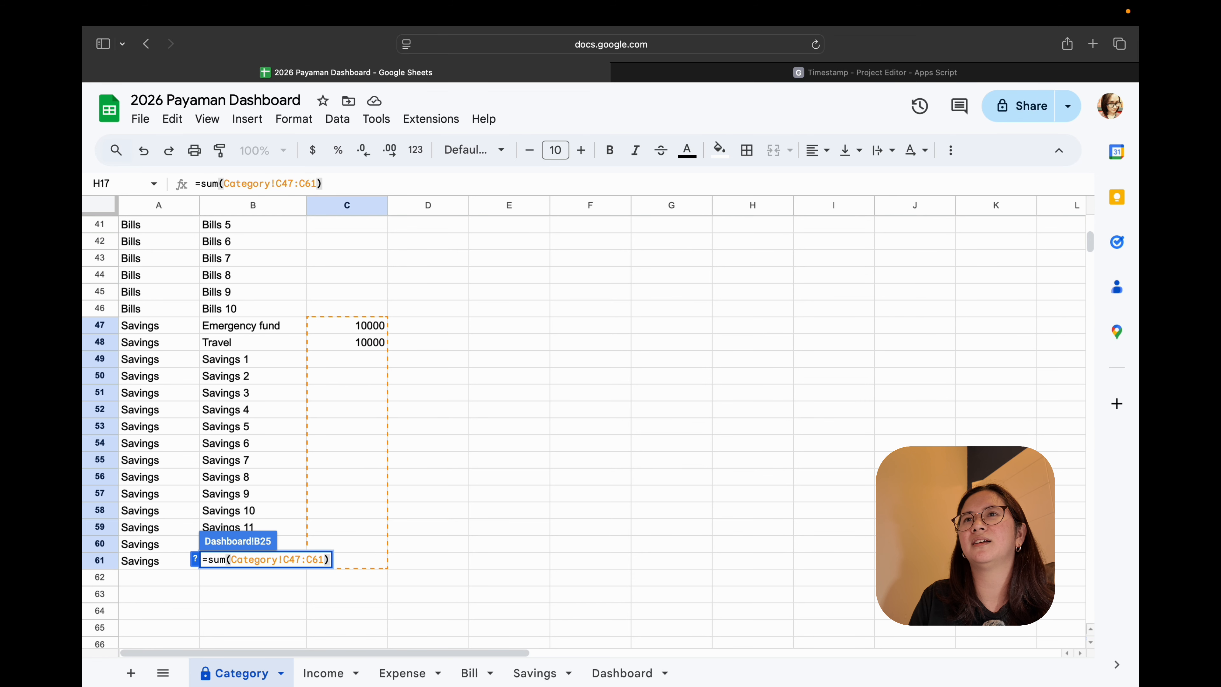
{"action": "key", "text": "Return"}
- Enter the formula =B22-(B23:B25) as the Left budget amount in B26
{"action": "left_click", "coordinate": [268, 576]}
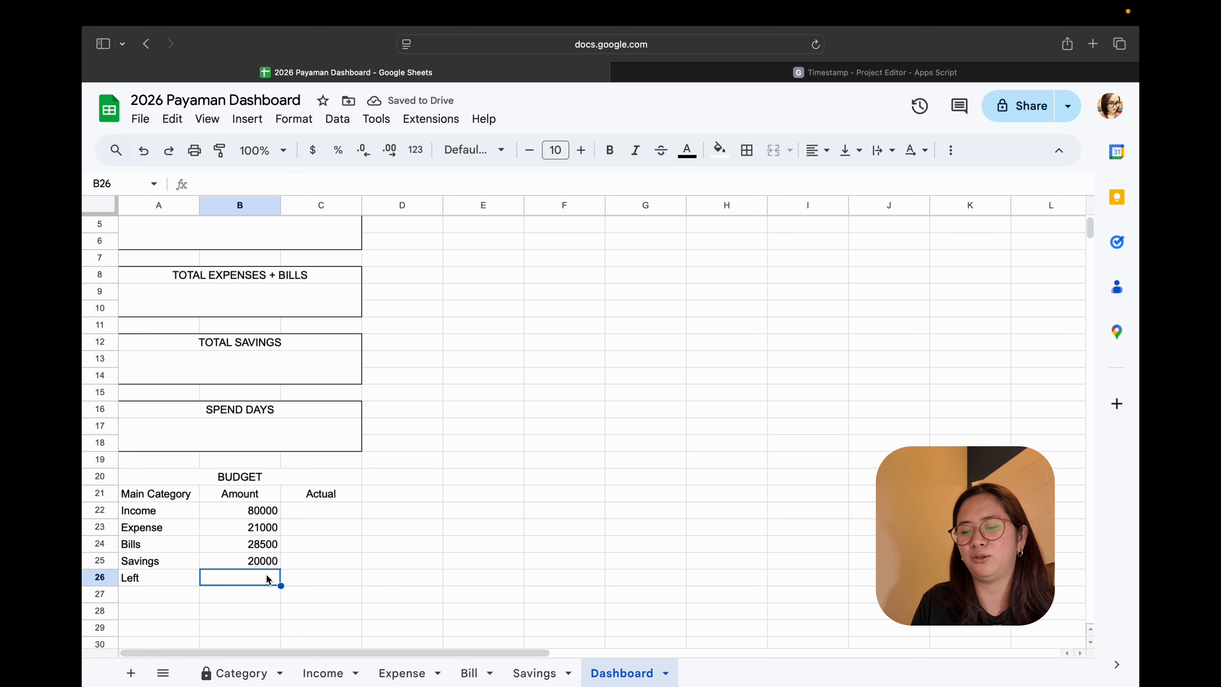
{"action": "type", "text": "="}
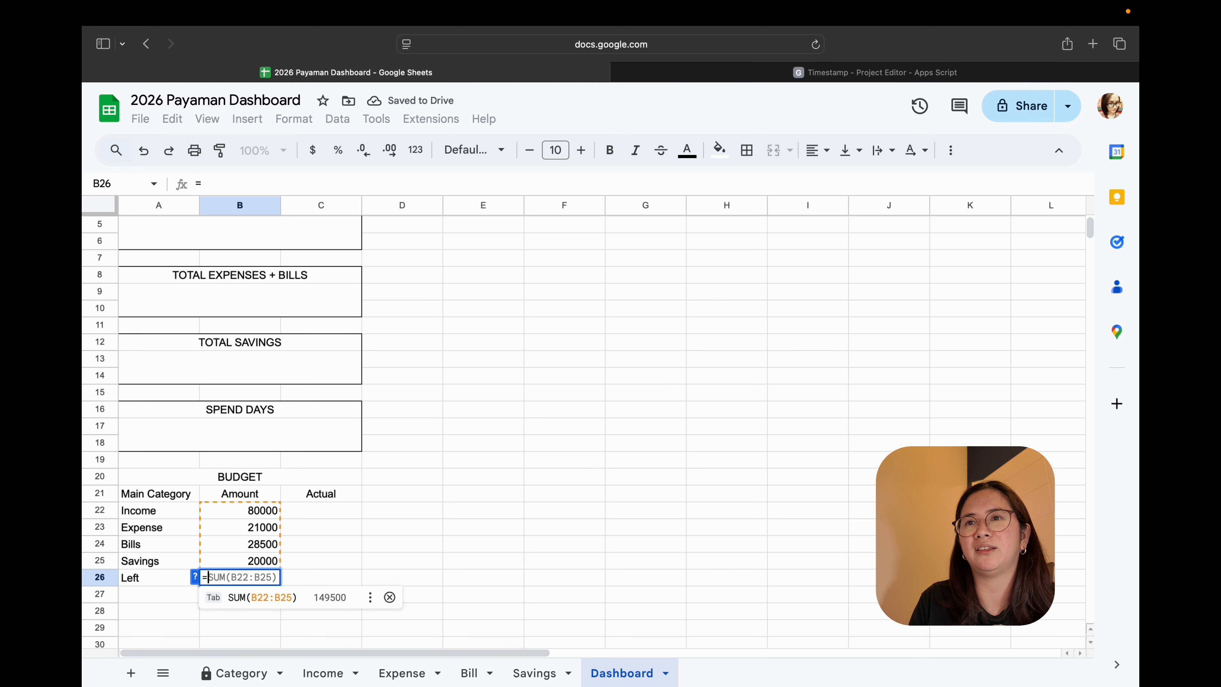
{"action": "left_click", "coordinate": [258, 514]}
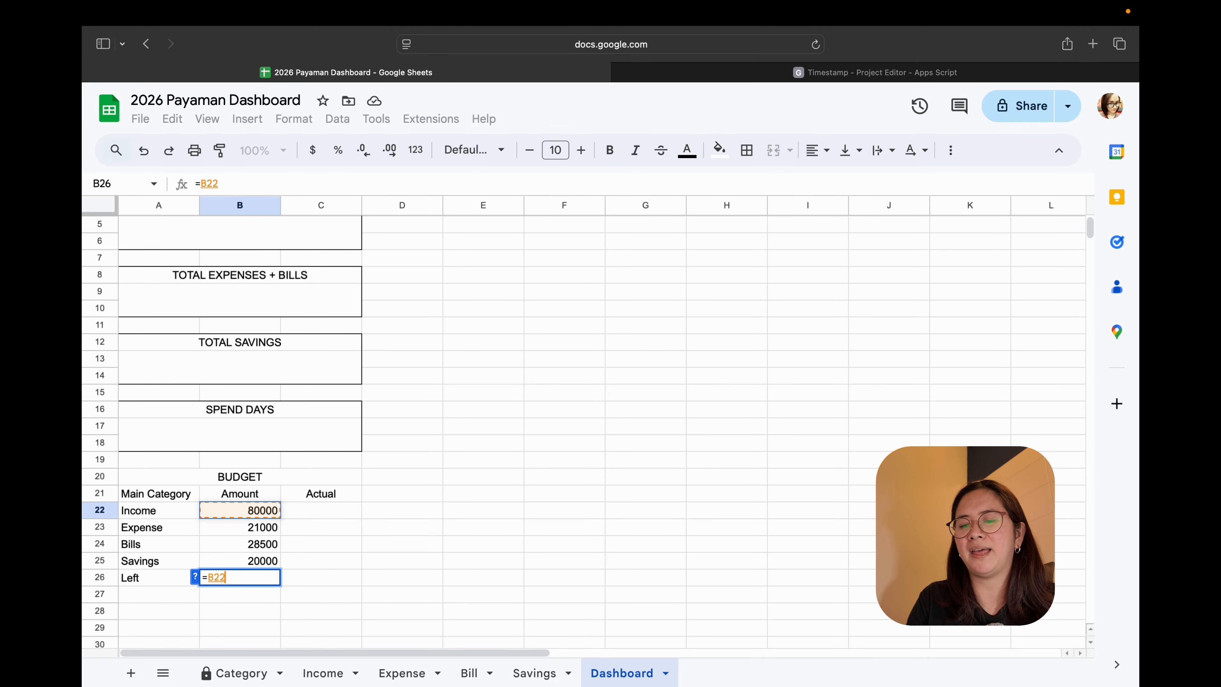
{"action": "type", "text": "-("}
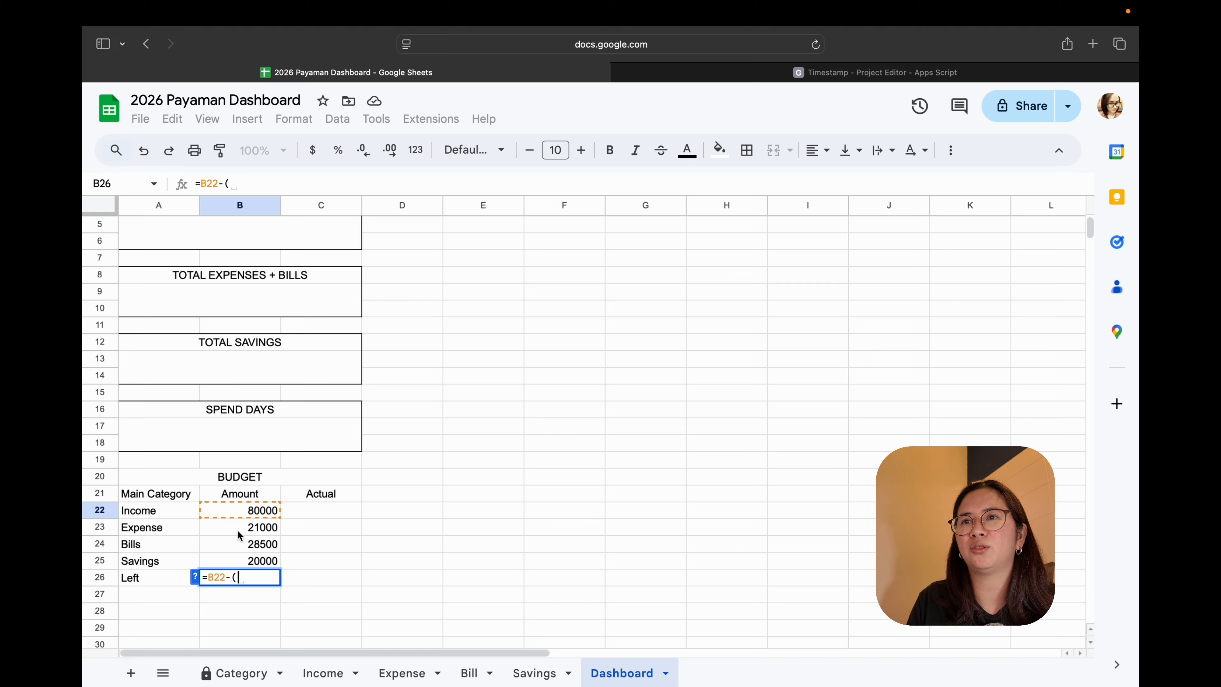
{"action": "left_click_drag", "start_coordinate": [237, 528], "coordinate": [238, 563]}
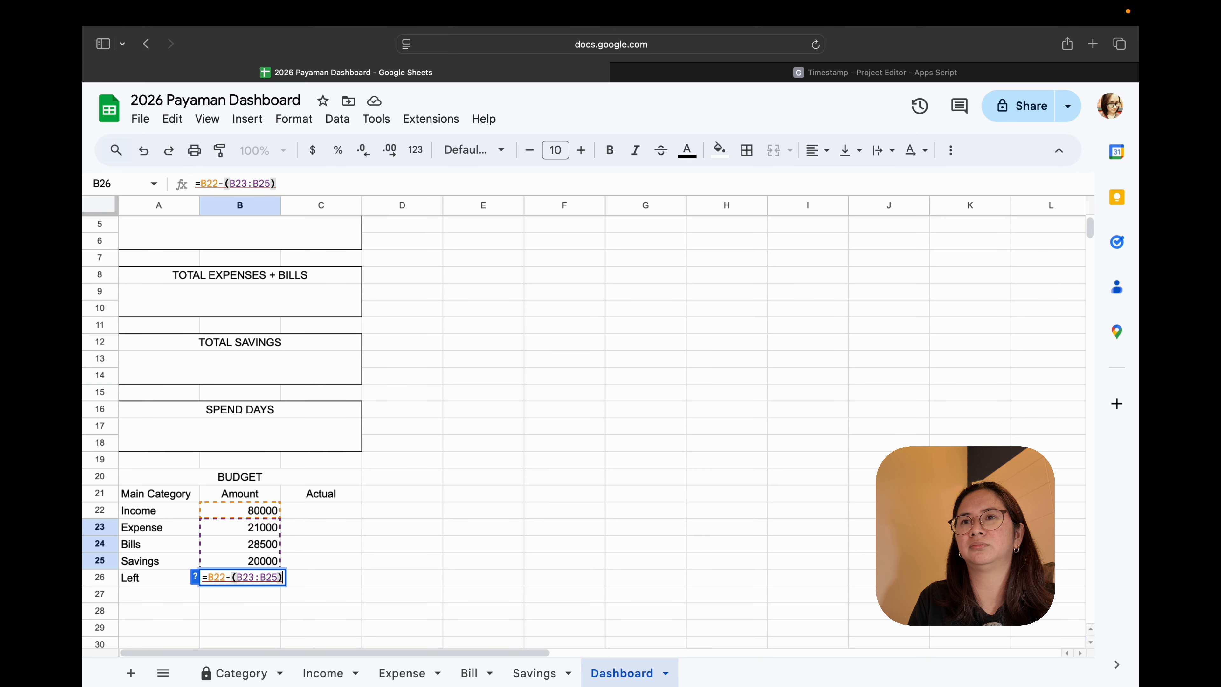
{"action": "key", "text": "Return"}
{"action": "left_click", "coordinate": [272, 563]}
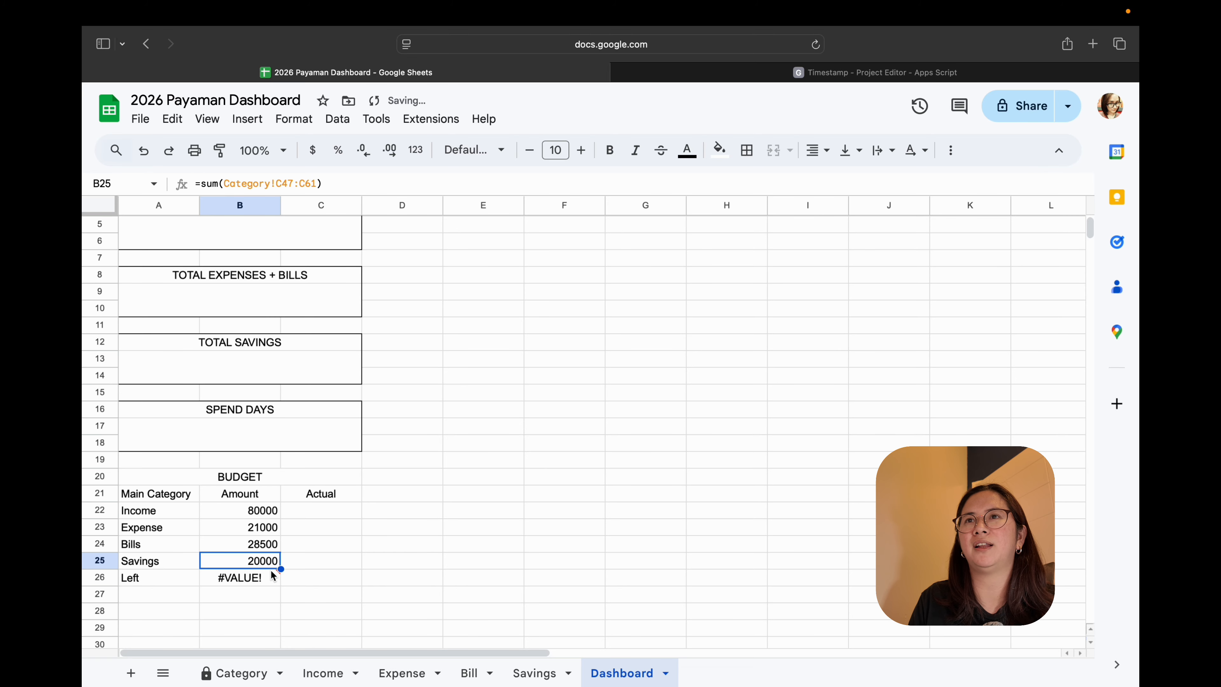
{"action": "triple_click", "coordinate": [375, 184]}
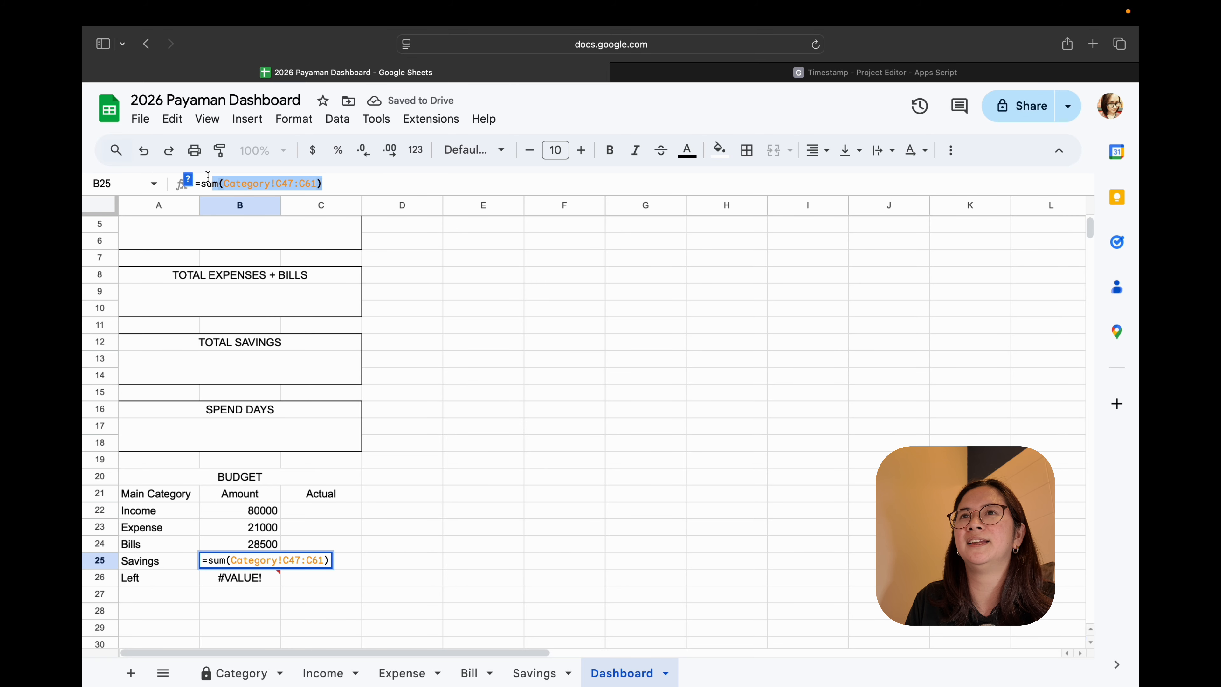
{"action": "key", "text": "BackSpace"}
{"action": "mouse_move", "coordinate": [263, 572]}
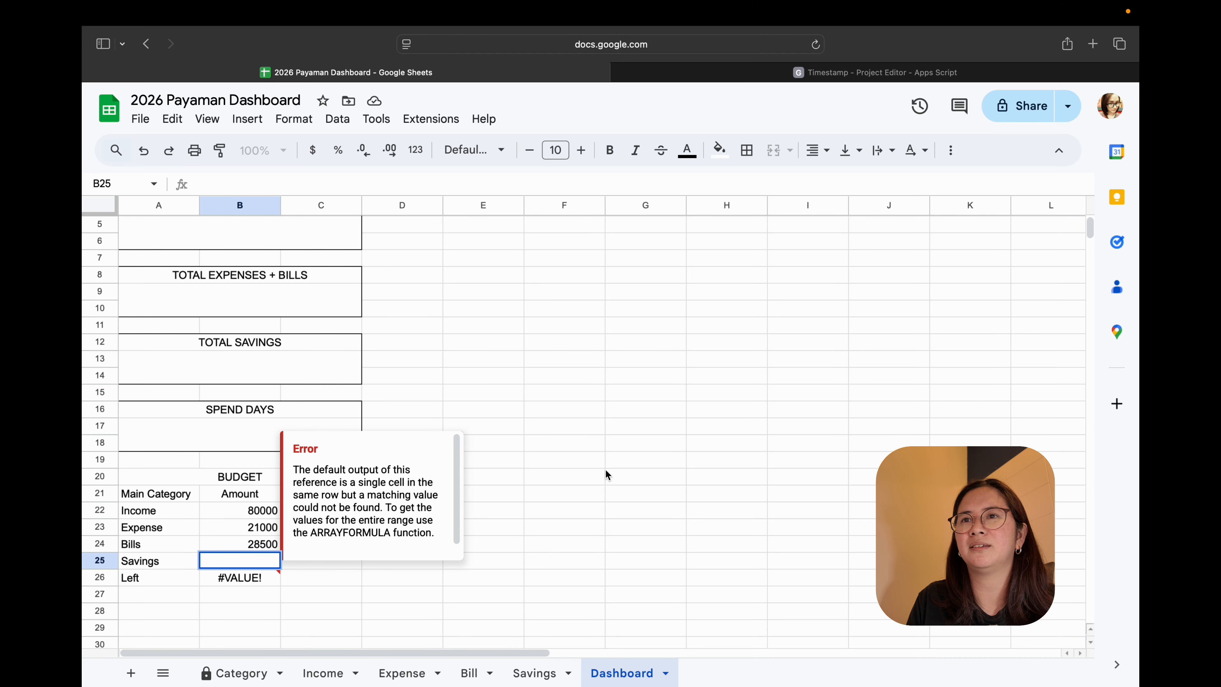
{"action": "left_click", "coordinate": [583, 479]}
{"action": "key", "text": "super+z"}
- Try the formula =B22-SUMIF(B23:B25) for the Left budget amount in B26
{"action": "left_click", "coordinate": [256, 577]}
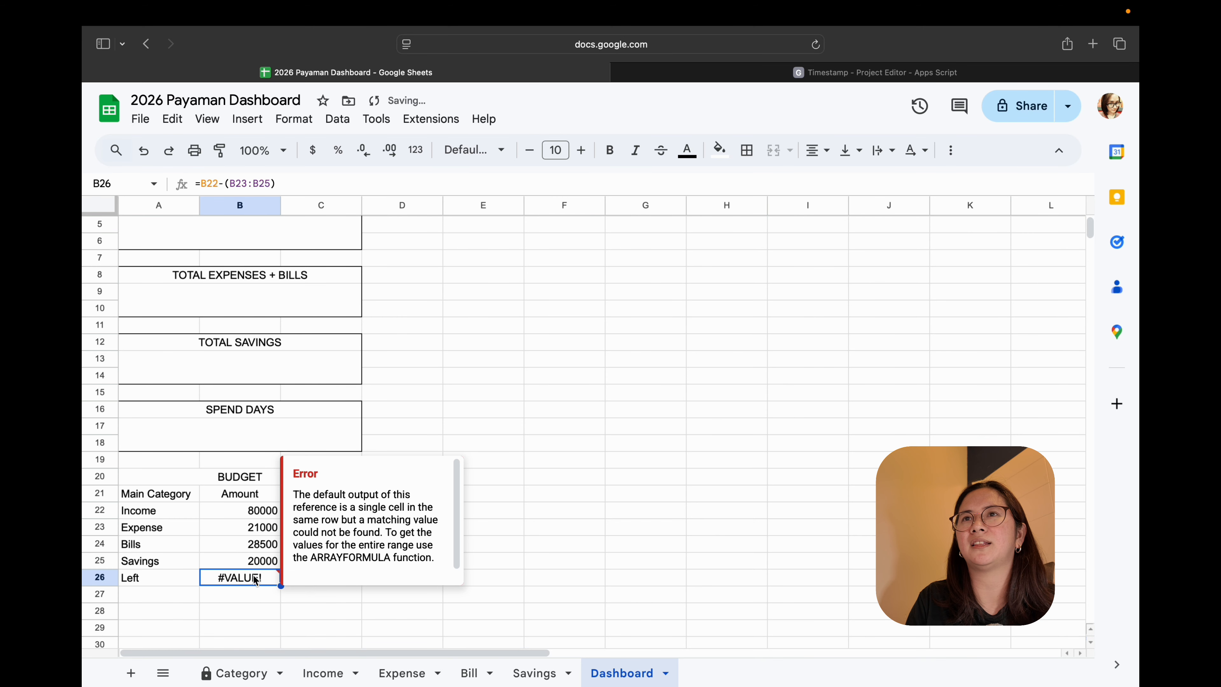
{"action": "left_click", "coordinate": [228, 185]}
{"action": "type", "text": "sum"}
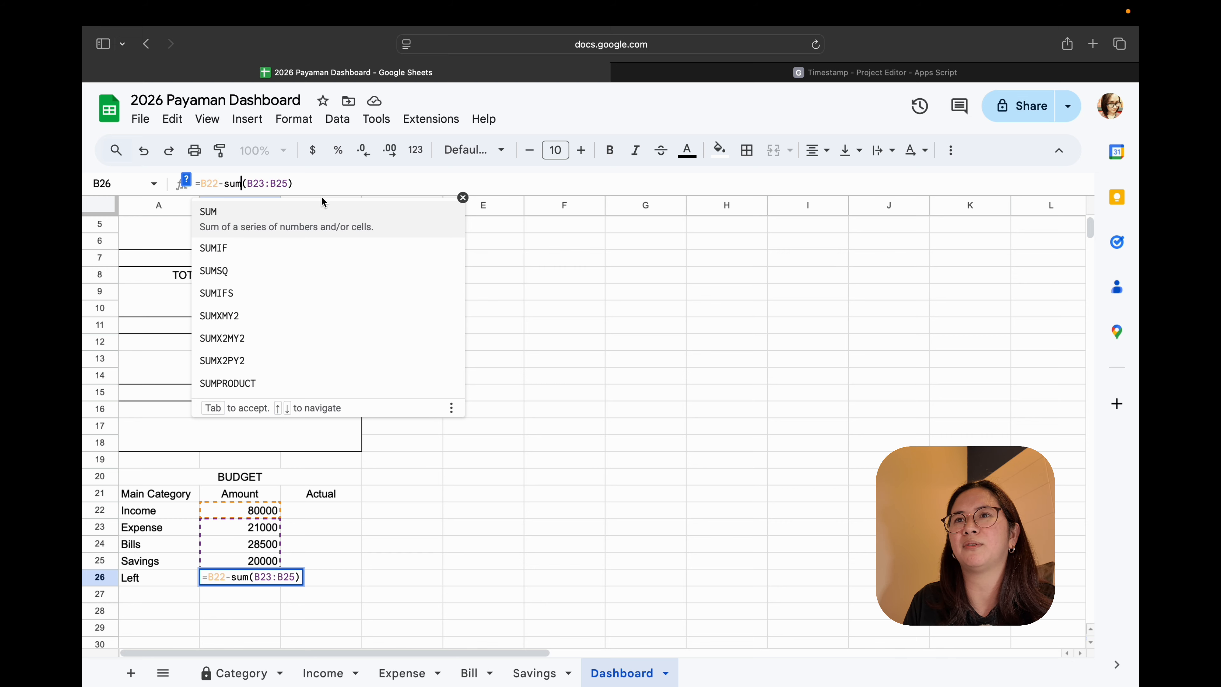
{"action": "key", "text": "Down"}
{"action": "key", "text": "Tab"}
{"action": "key", "text": "Return"}
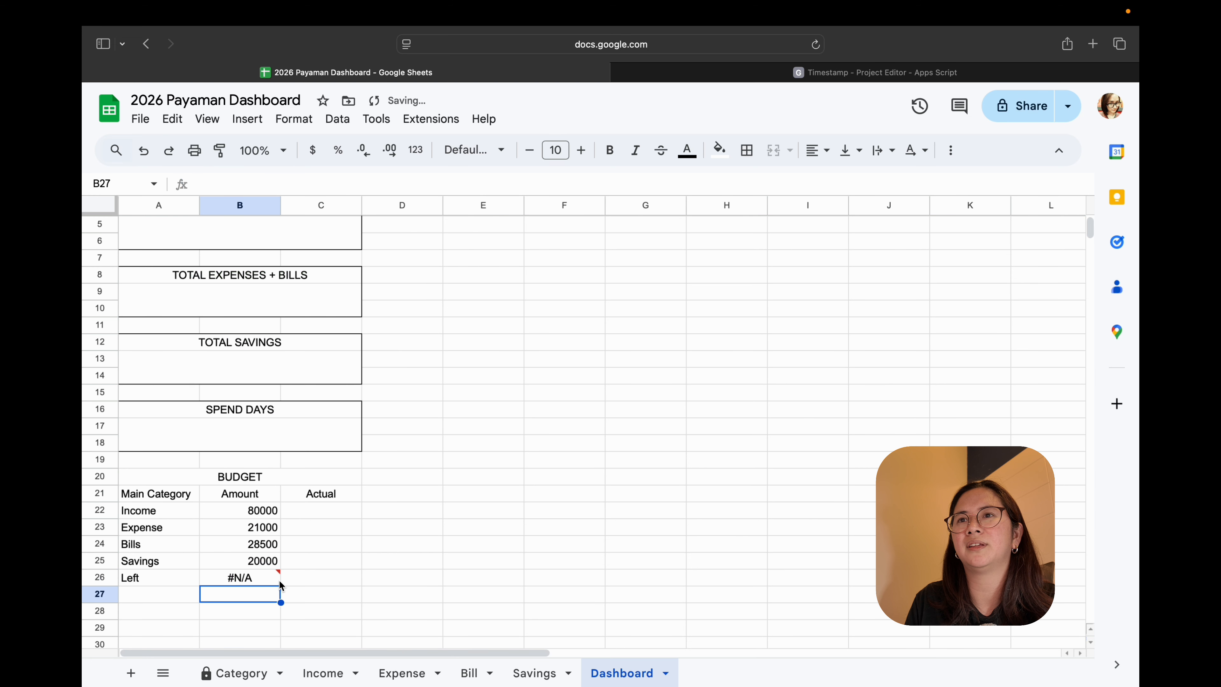
- Correct the Left budget formula in B26 to =B22-SUM(B23:B25)
{"action": "left_click", "coordinate": [264, 566]}
{"action": "left_click", "coordinate": [264, 575]}
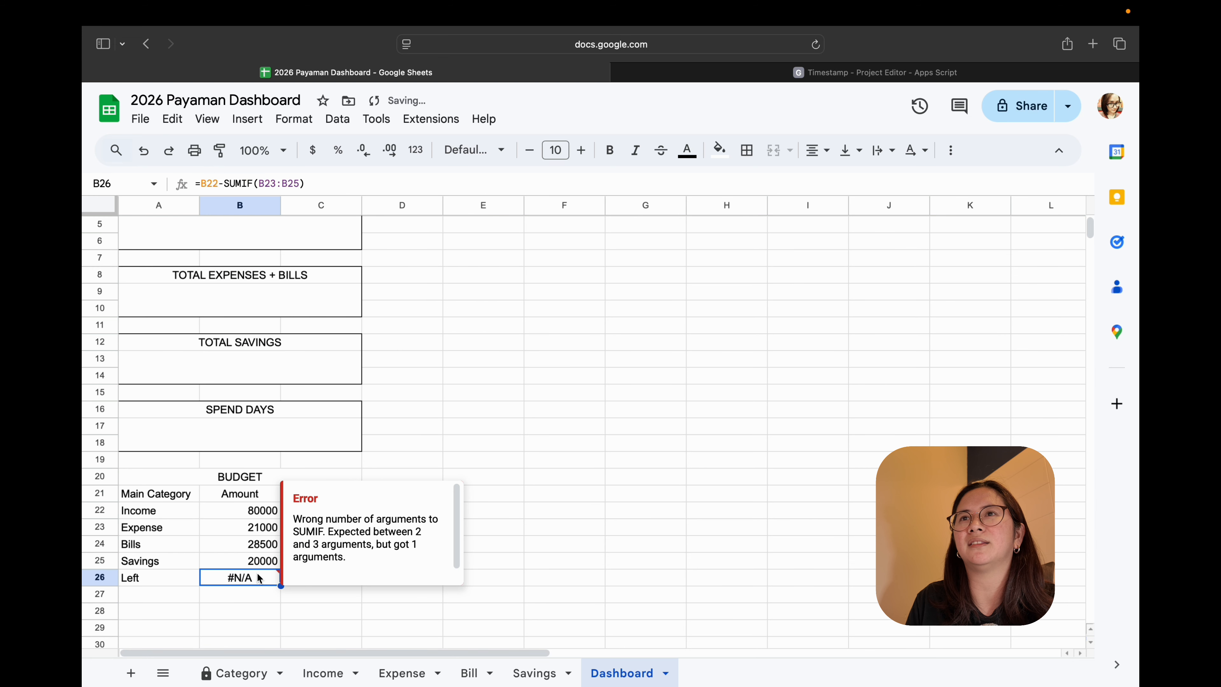
{"action": "left_click", "coordinate": [253, 183]}
{"action": "key", "text": "BackSpace"}
{"action": "key", "text": "BackSpace"}
{"action": "key", "text": "Tab"}
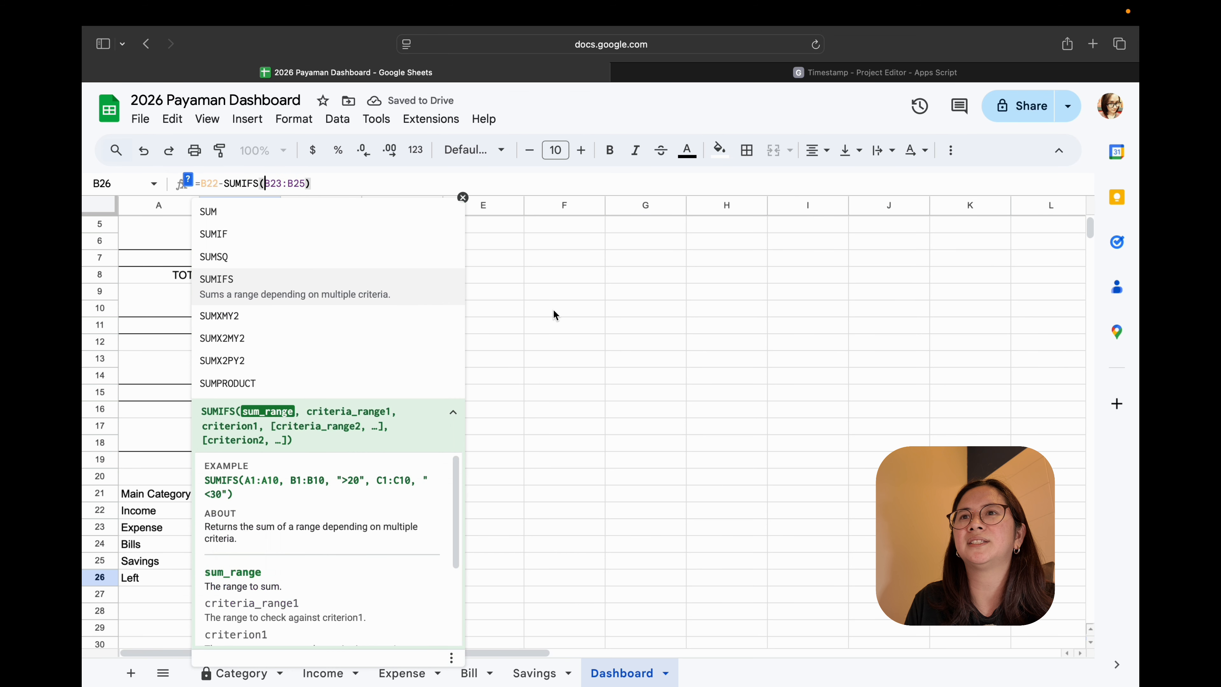
{"action": "key", "text": "BackSpace"}
{"action": "key", "text": "BackSpace"}
{"action": "key", "text": "BackSpace"}
{"action": "key", "text": "BackSpace"}
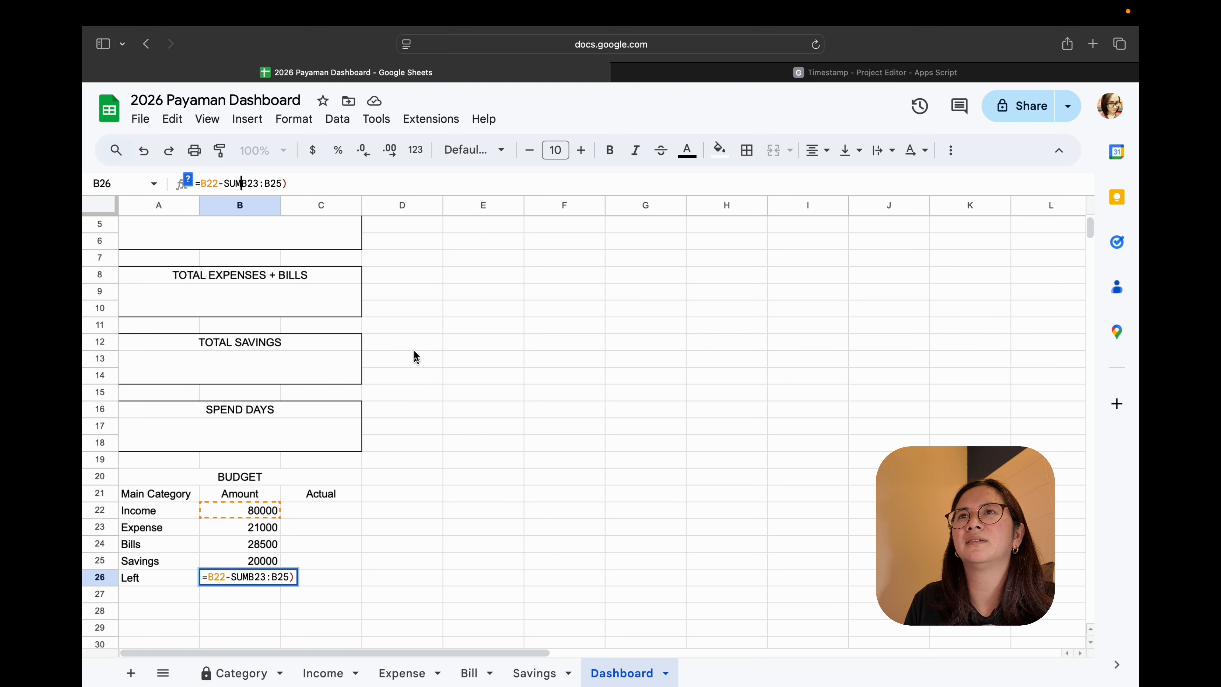
{"action": "type", "text": "("}
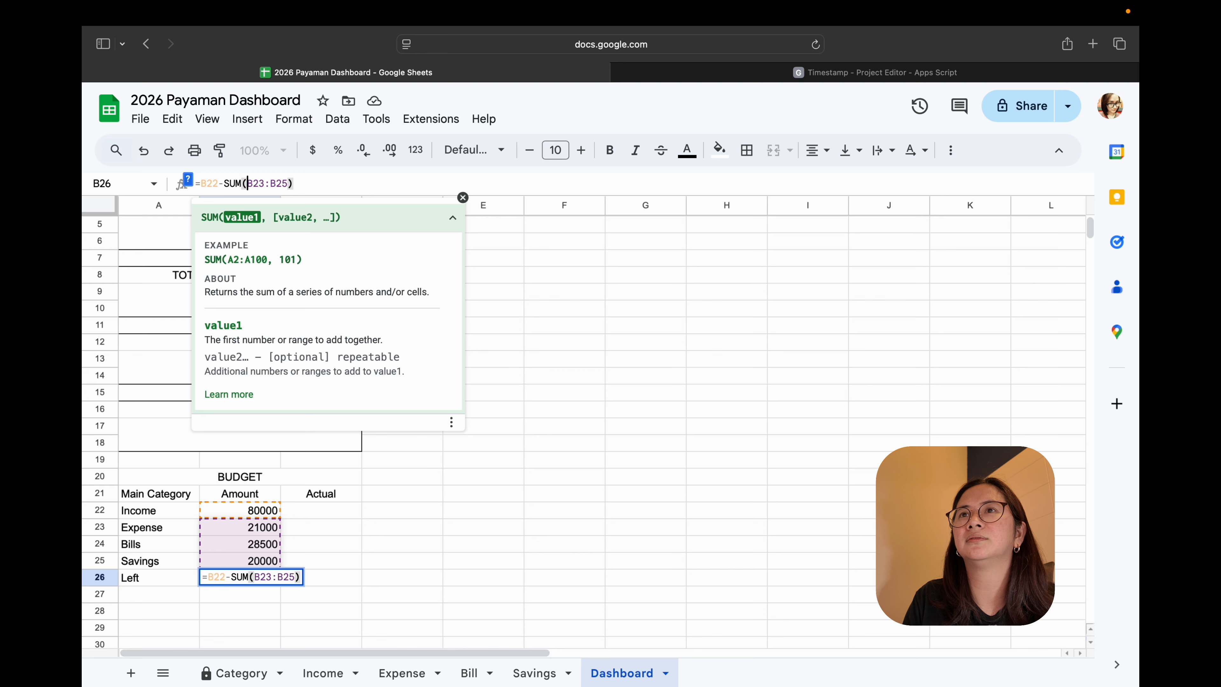
{"action": "key", "text": "Return"}
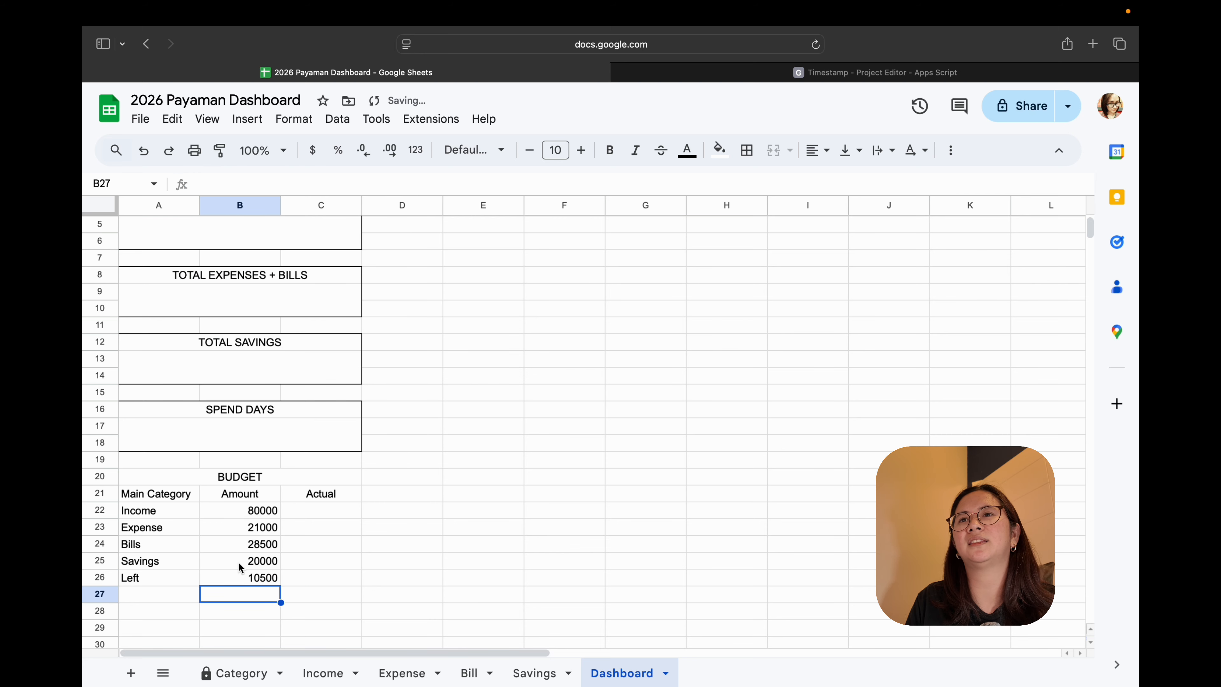
{"action": "left_click", "coordinate": [230, 574]}
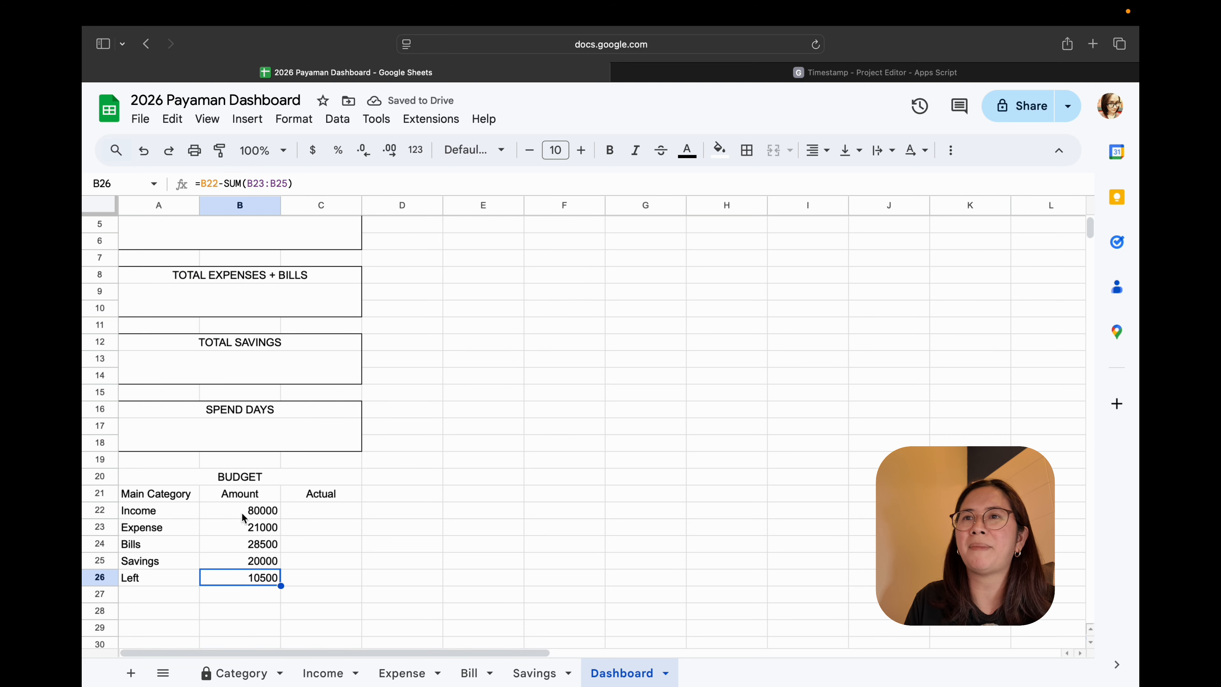
- Format the budget amounts in B22:B26 with the Philippine Peso number format
{"action": "left_click_drag", "start_coordinate": [241, 512], "coordinate": [232, 580]}
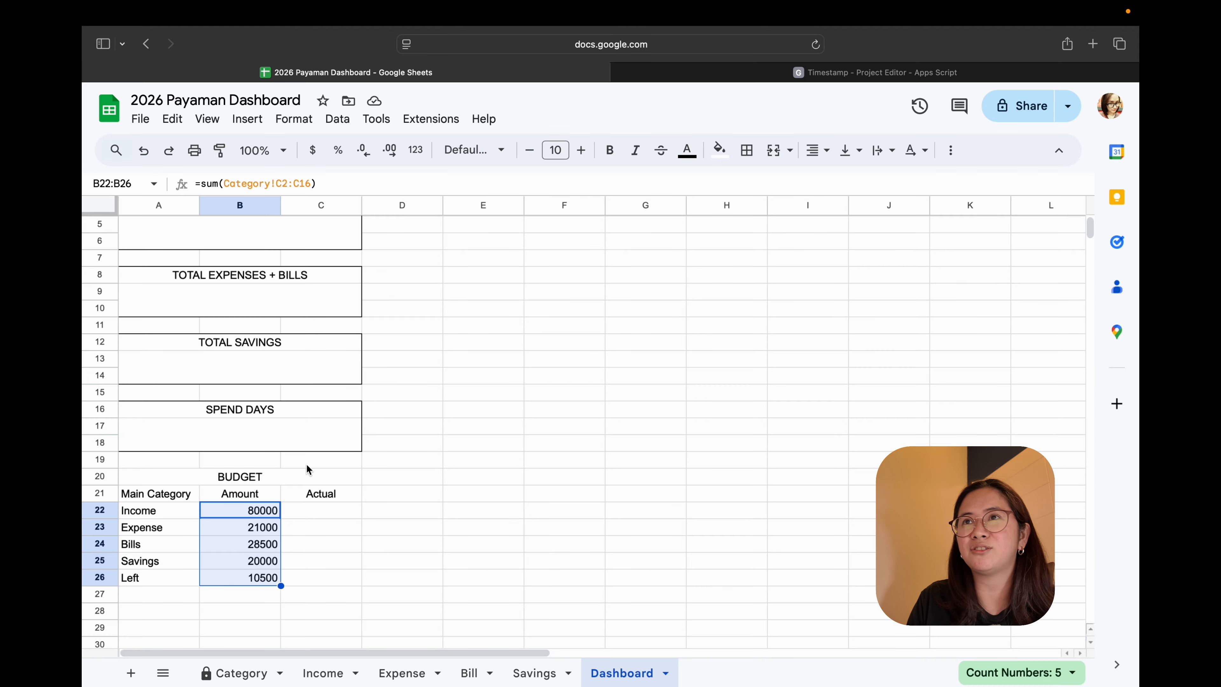
{"action": "left_click", "coordinate": [294, 119]}
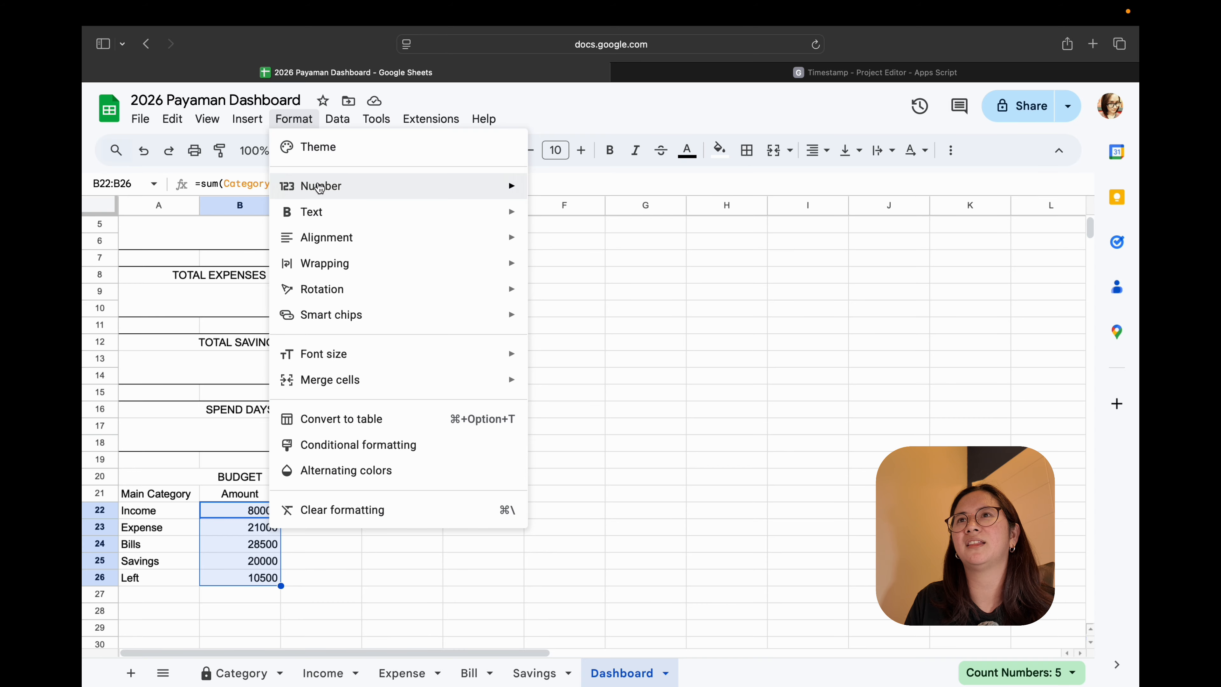
{"action": "mouse_move", "coordinate": [321, 186]}
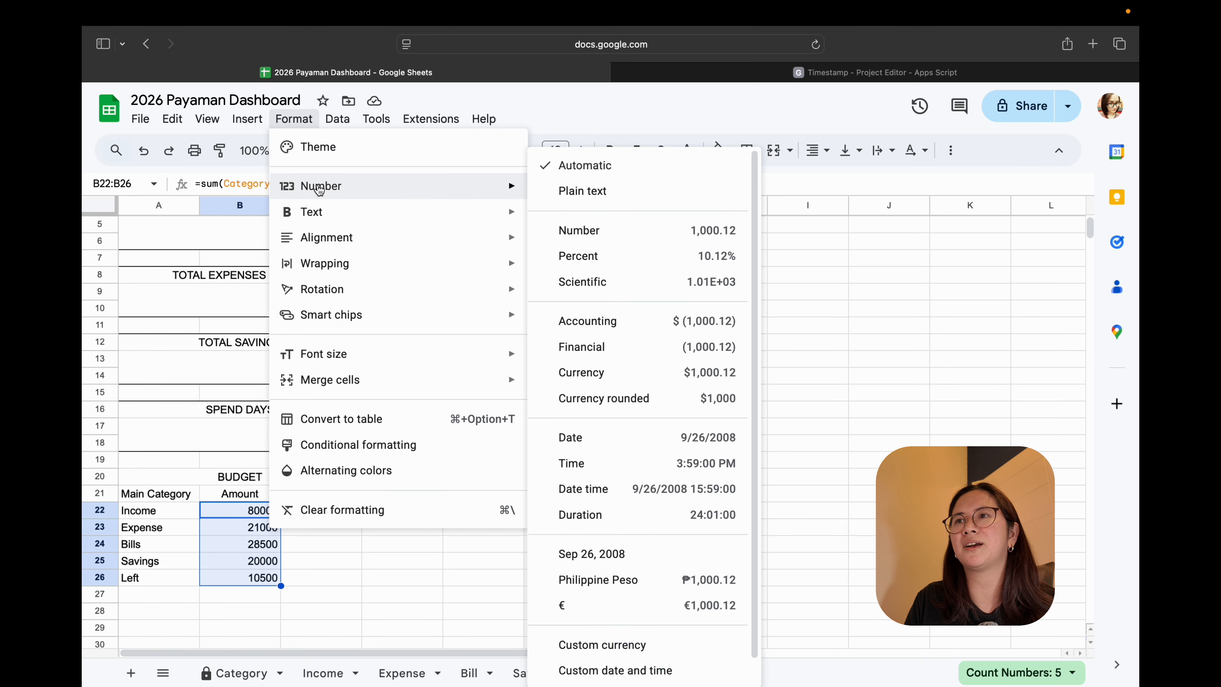
{"action": "left_click", "coordinate": [621, 580]}
{"action": "left_click", "coordinate": [481, 576]}
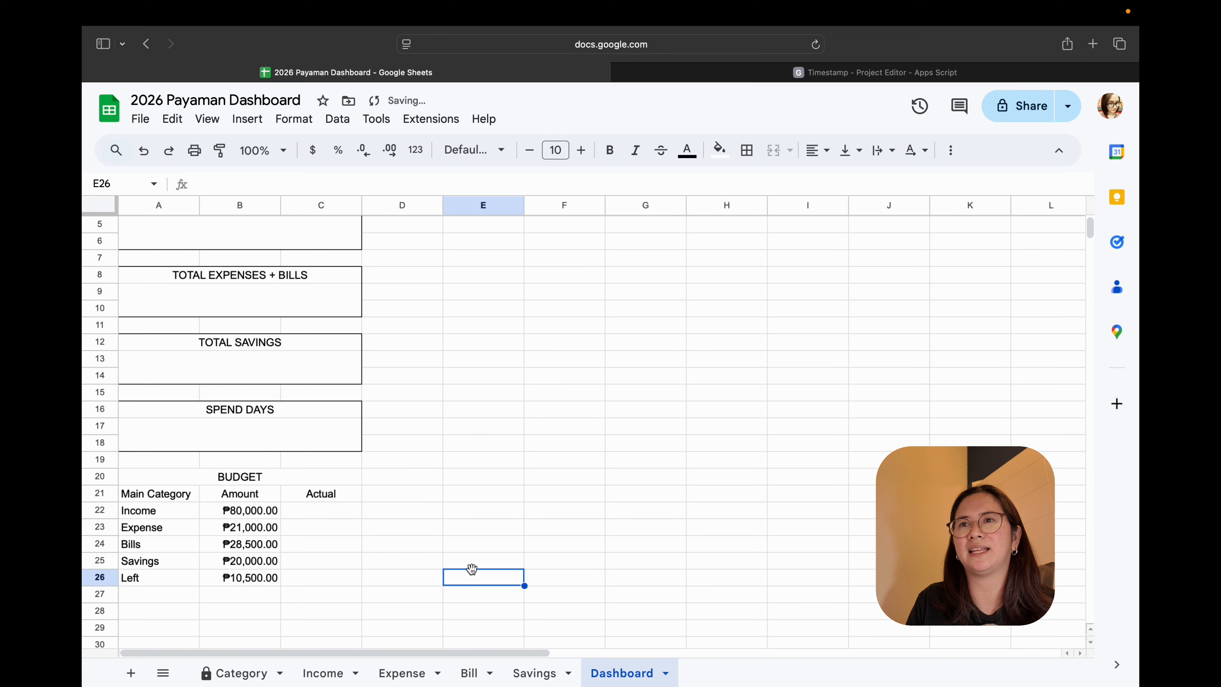
- Check the sum of the Expense, Bills and Savings budget amounts in B23:B25 against the Left amount
{"action": "left_click_drag", "start_coordinate": [240, 529], "coordinate": [243, 563]}
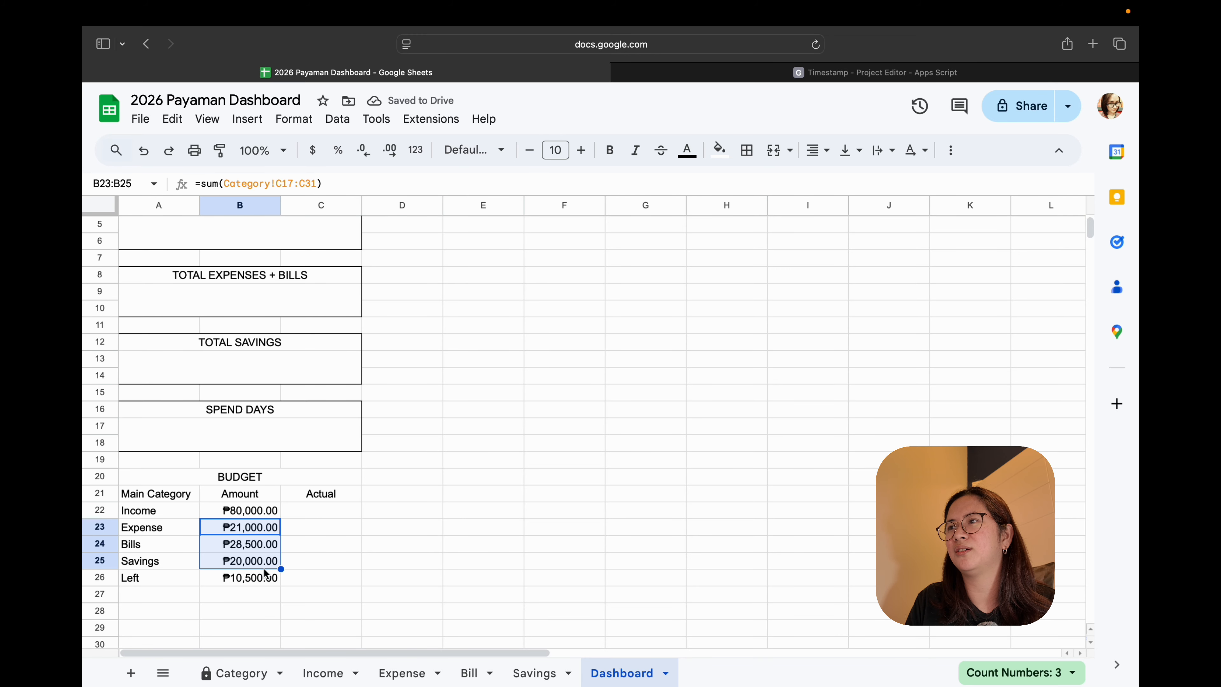
{"action": "left_click", "coordinate": [1006, 671]}
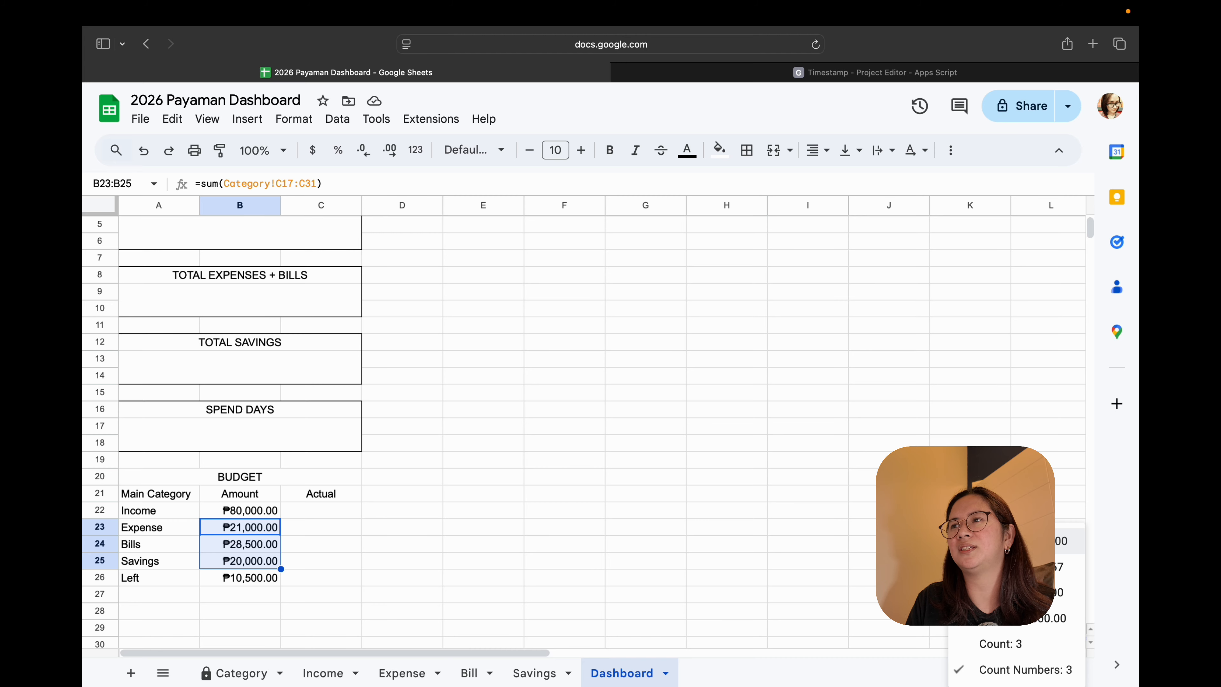
{"action": "left_click", "coordinate": [235, 580]}
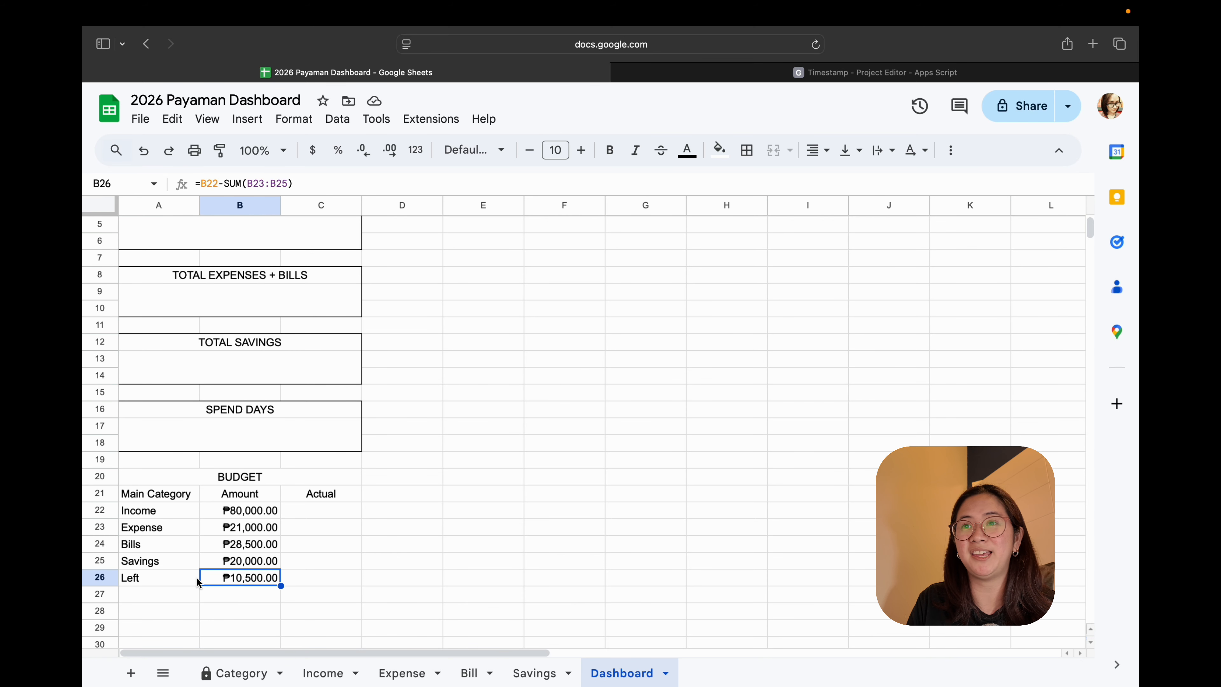
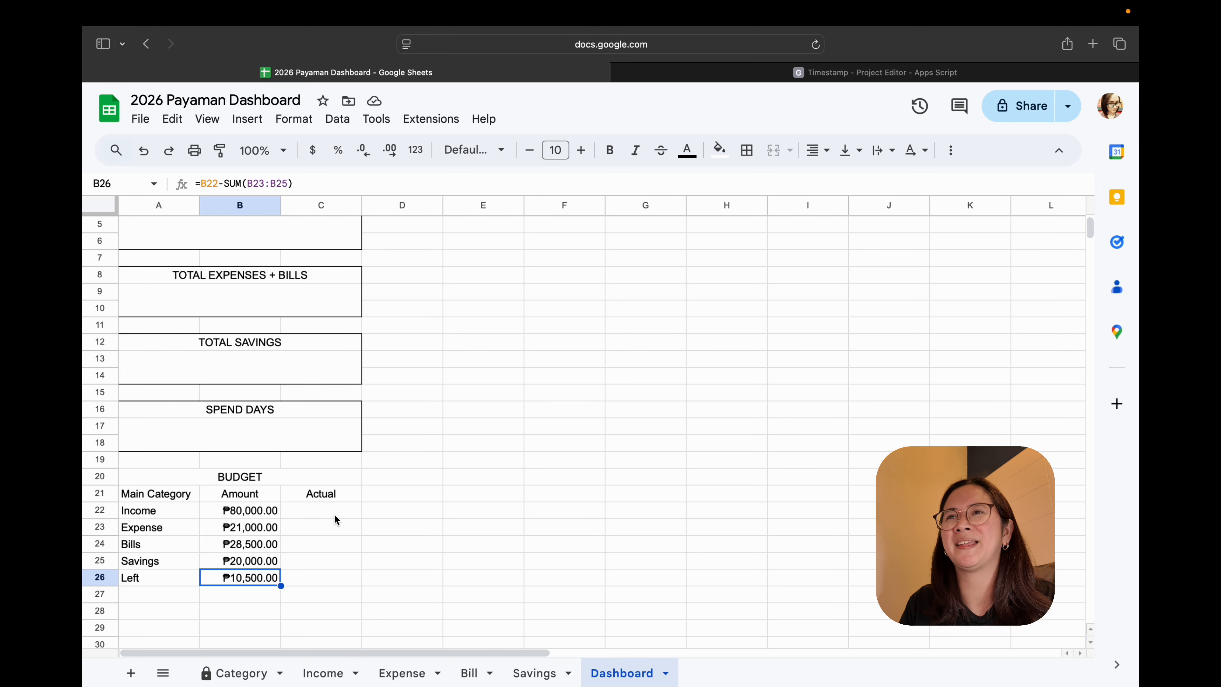
{"action": "left_click", "coordinate": [325, 514]}
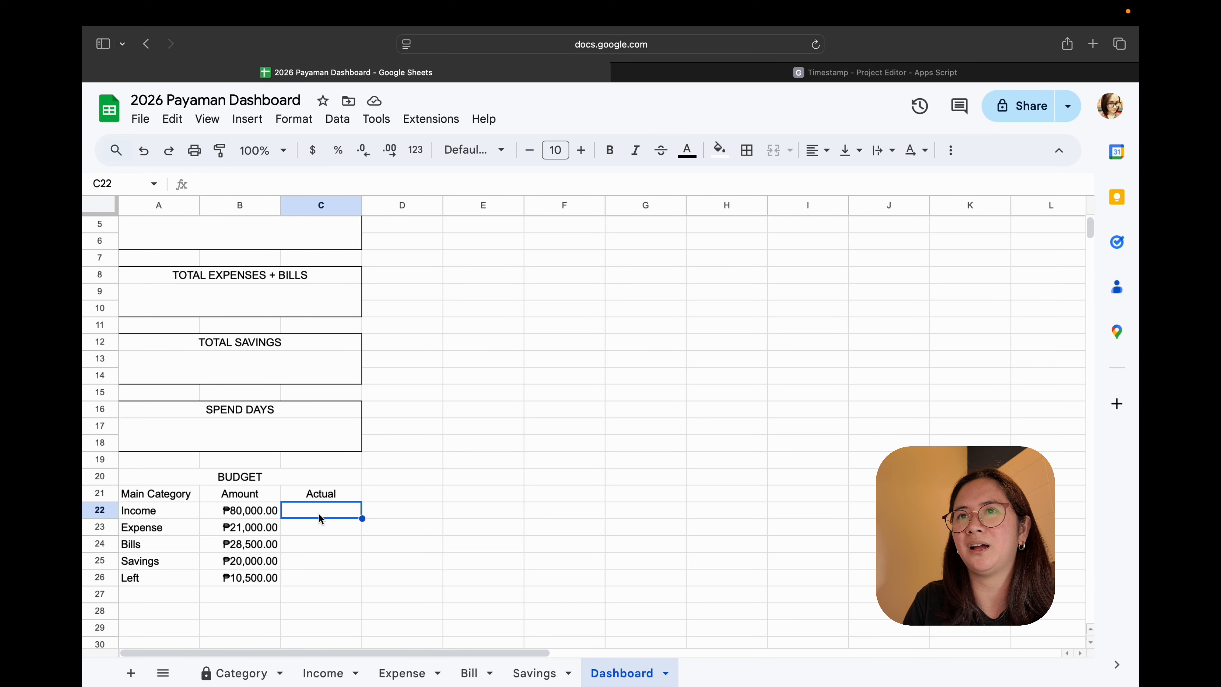
{"action": "type", "text": "=sum"}
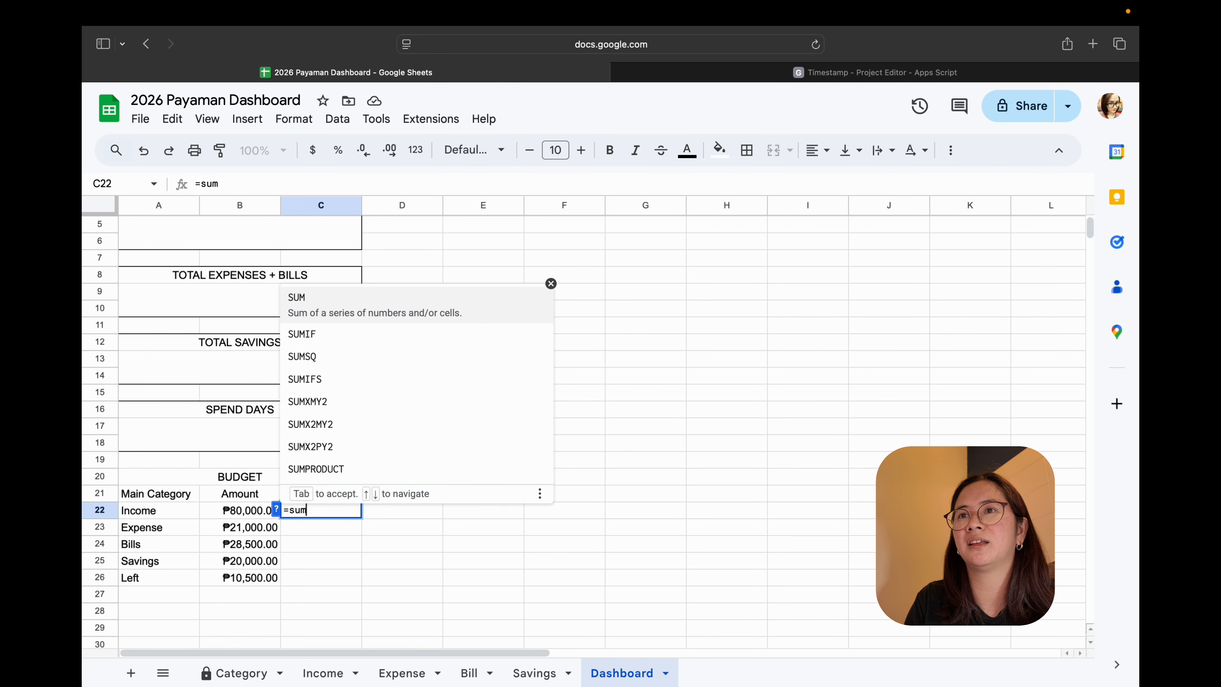
{"action": "key", "text": "BackSpace"}
{"action": "key", "text": "BackSpace"}
{"action": "key", "text": "BackSpace"}
{"action": "key", "text": "BackSpace"}
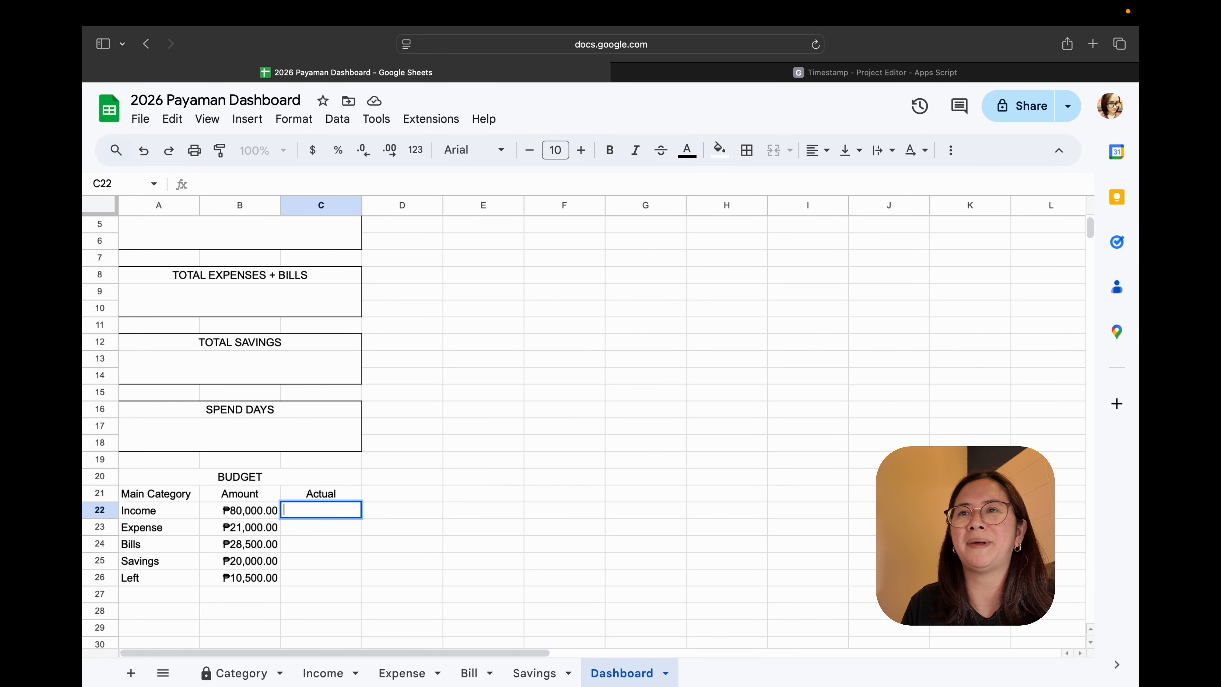
{"action": "key", "text": "Left"}
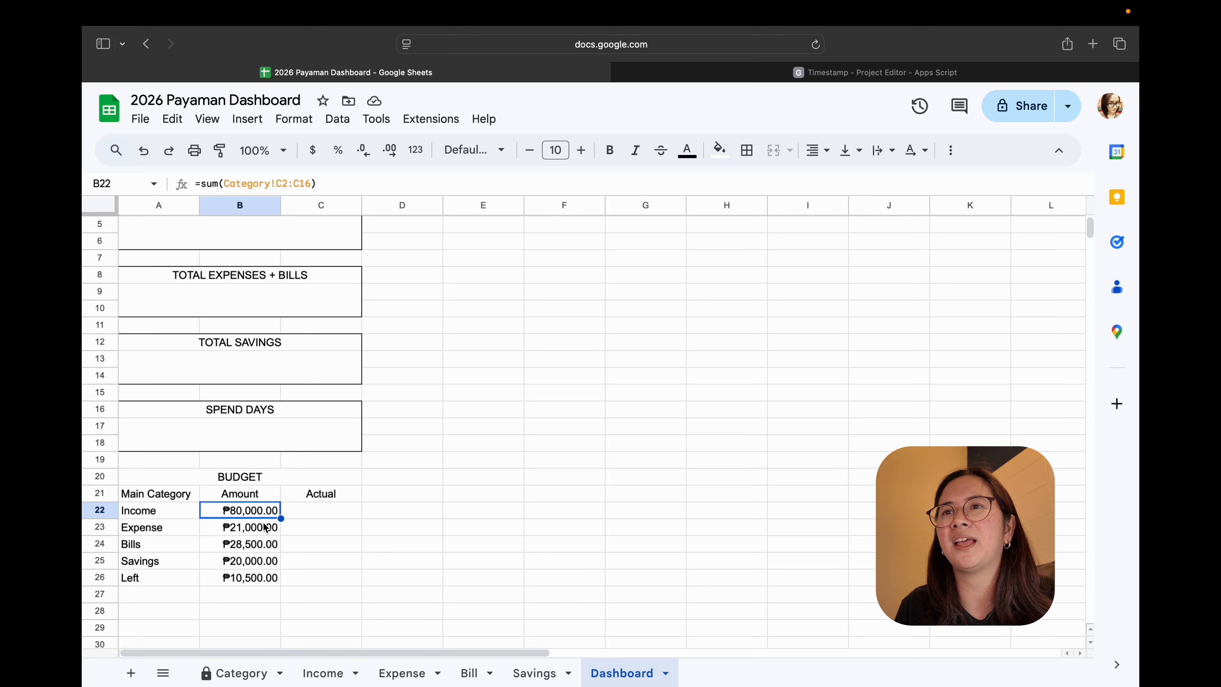
- Examine the Income sheet's date column and the Category sheet as sources for the dashboard's actual Income amount in C22
{"action": "left_click", "coordinate": [307, 513]}
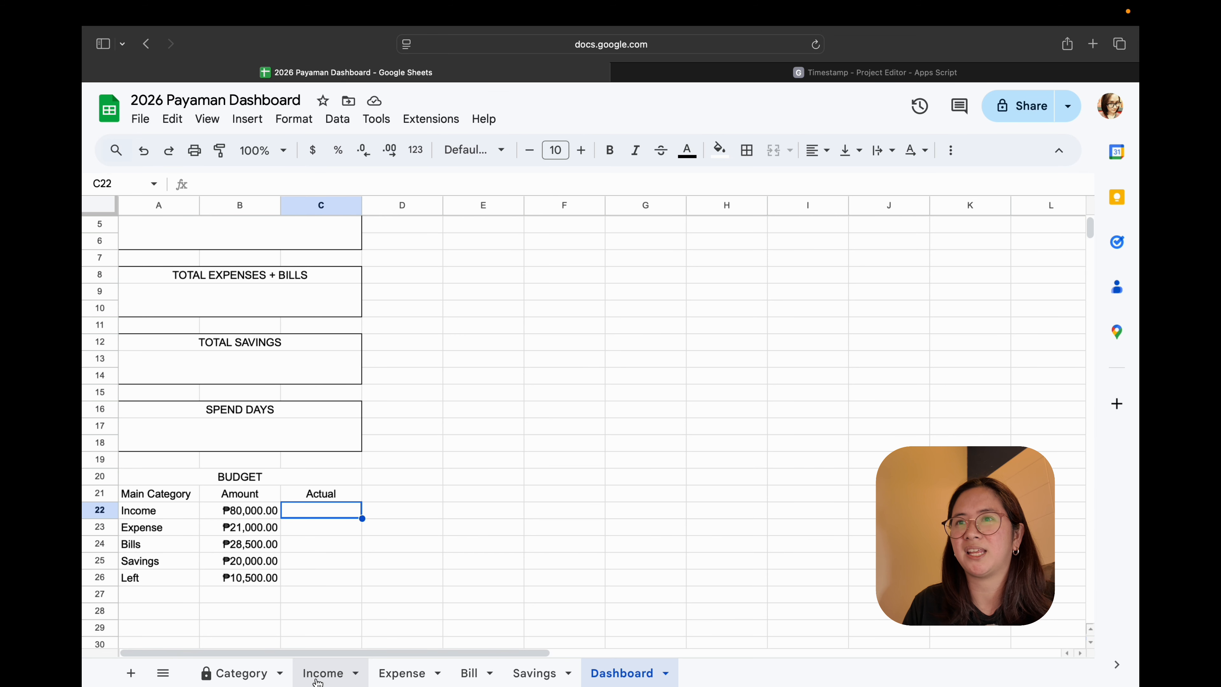
{"action": "scroll", "coordinate": [342, 594], "scroll_direction": "up", "scroll_amount": 3}
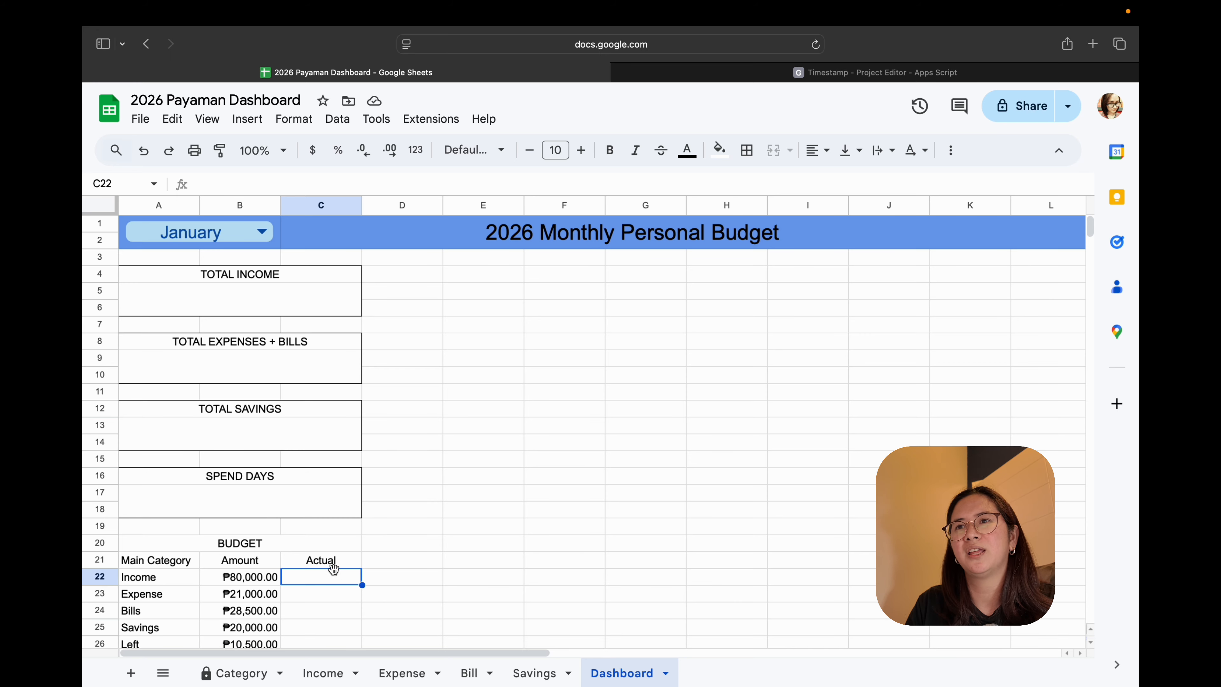
{"action": "left_click", "coordinate": [318, 681]}
{"action": "left_click", "coordinate": [391, 204]}
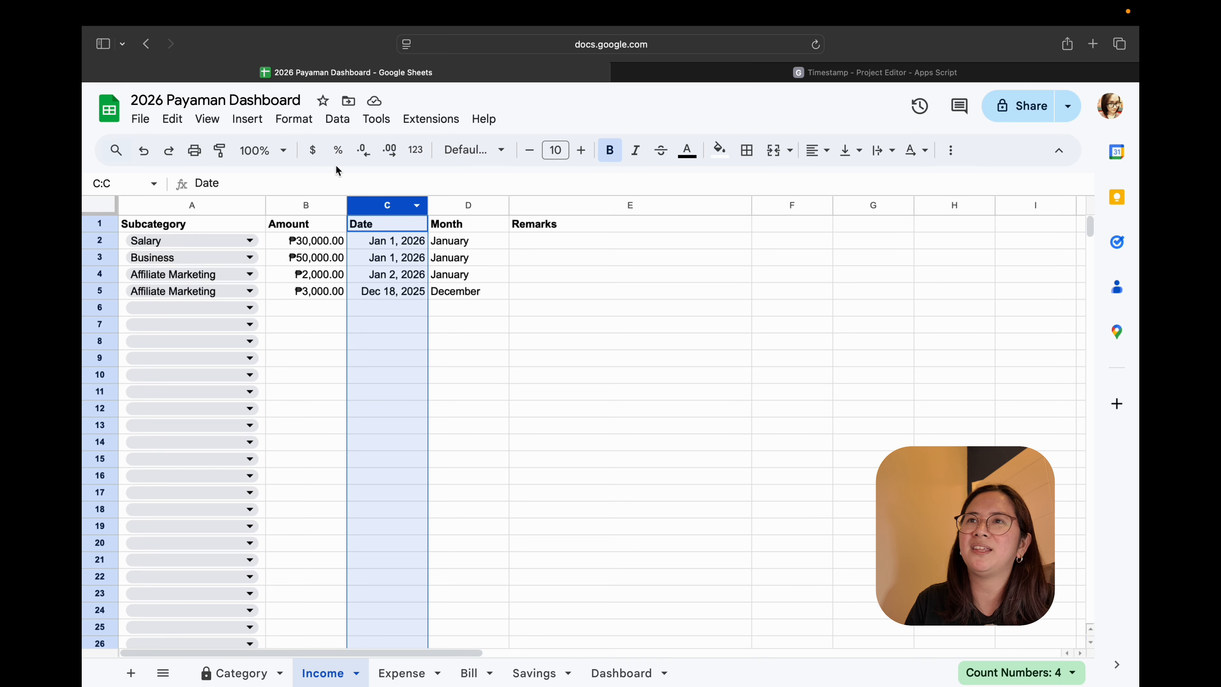
{"action": "left_click", "coordinate": [223, 678]}
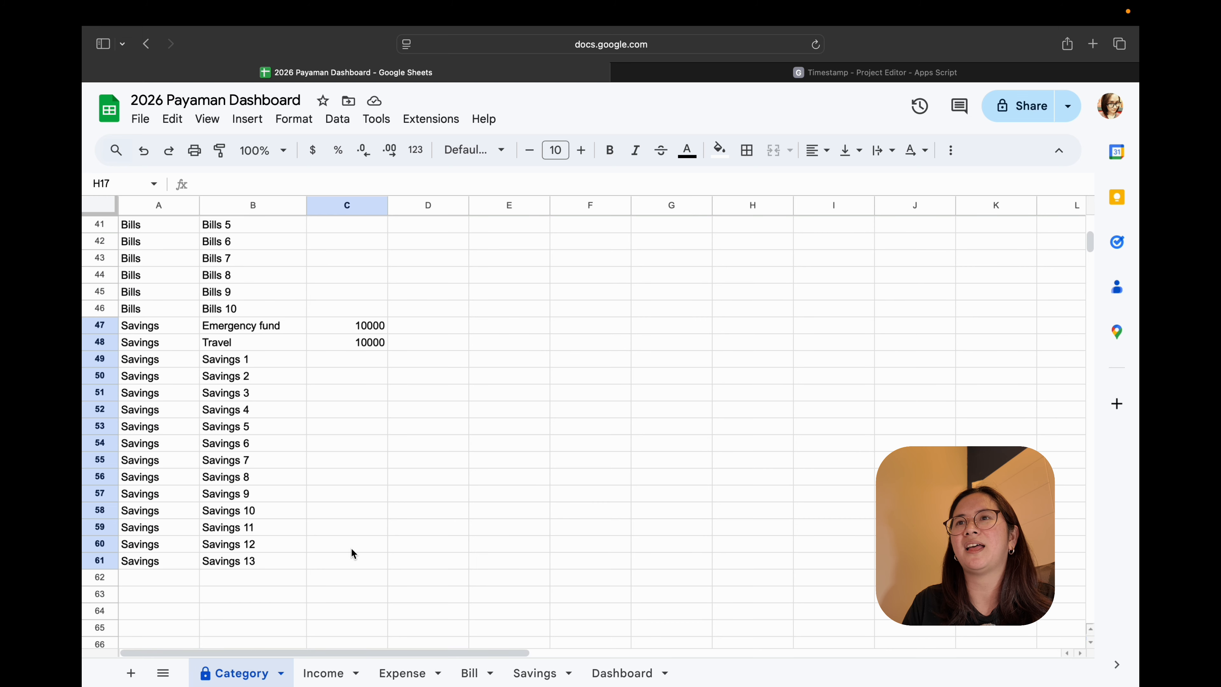
{"action": "left_click", "coordinate": [328, 674]}
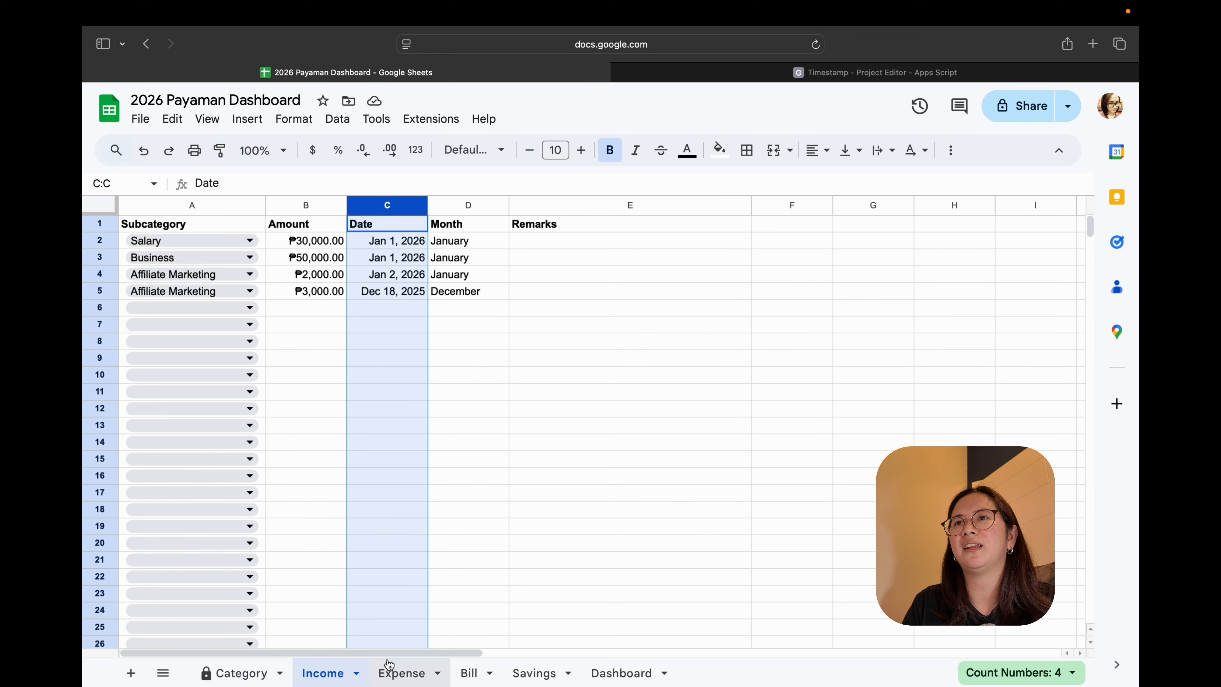
- Begin a SUMIF formula in the Income row's Actual cell (C22) on the Dashboard sheet
{"action": "left_click", "coordinate": [622, 672]}
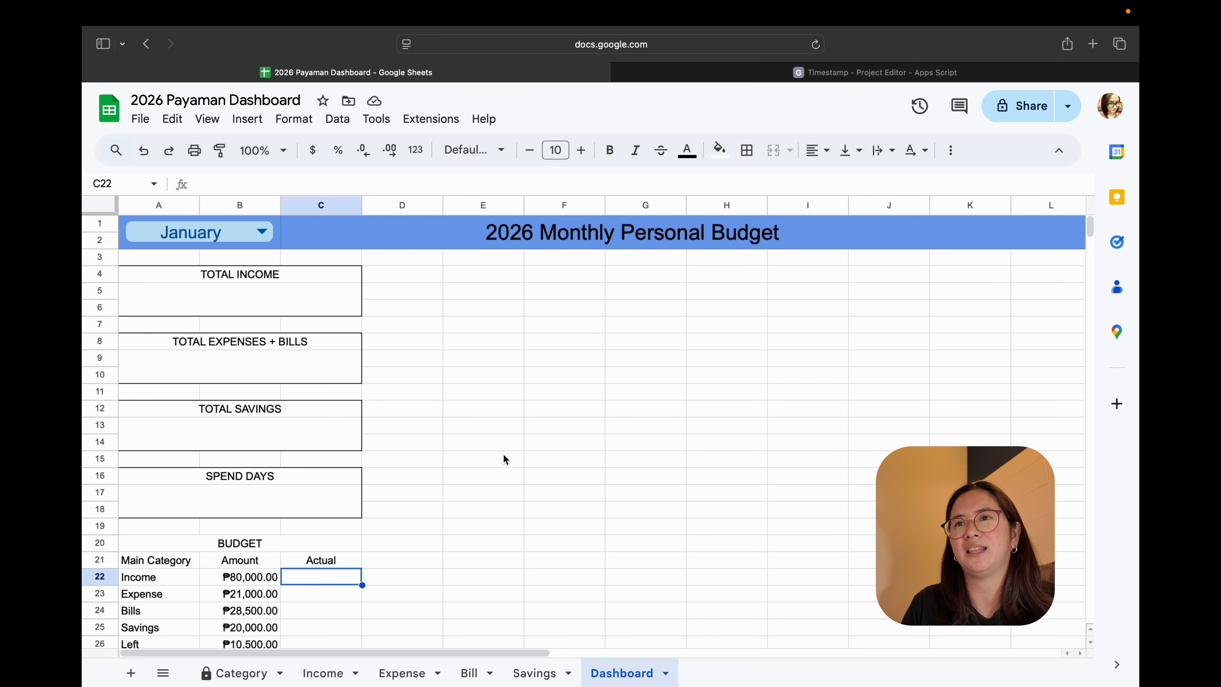
{"action": "scroll", "coordinate": [388, 521], "scroll_direction": "down", "scroll_amount": 3}
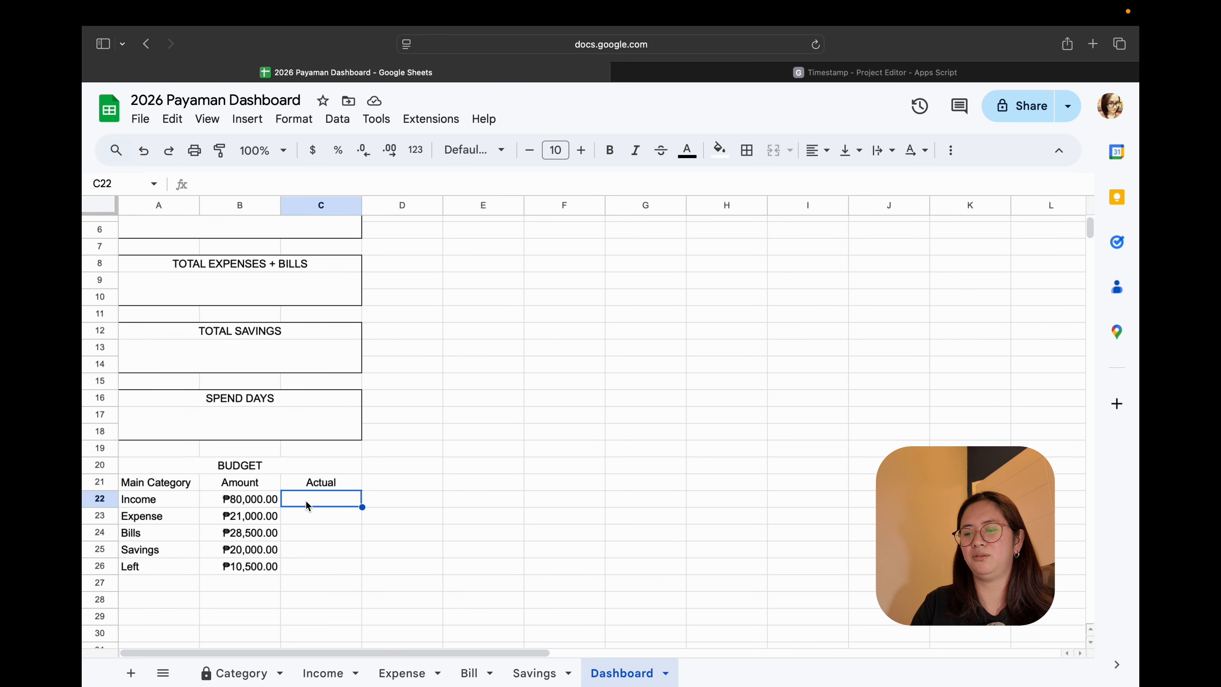
{"action": "type", "text": "="}
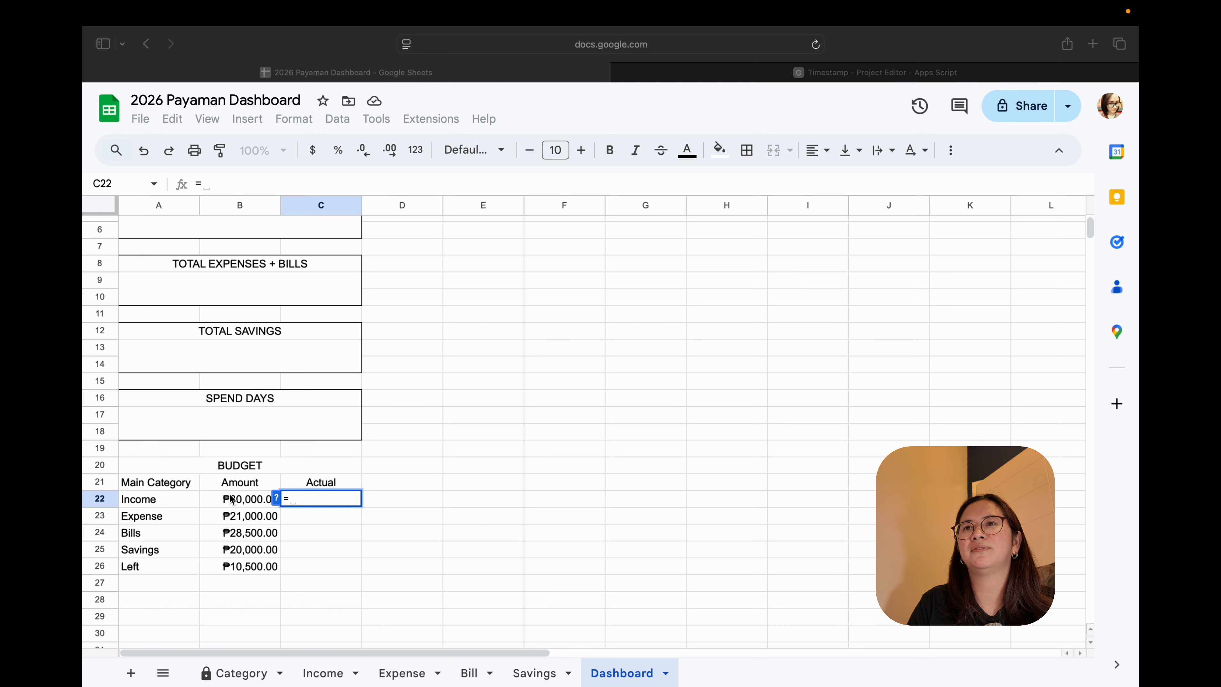
{"action": "left_click", "coordinate": [302, 500]}
{"action": "type", "text": "sumif"}
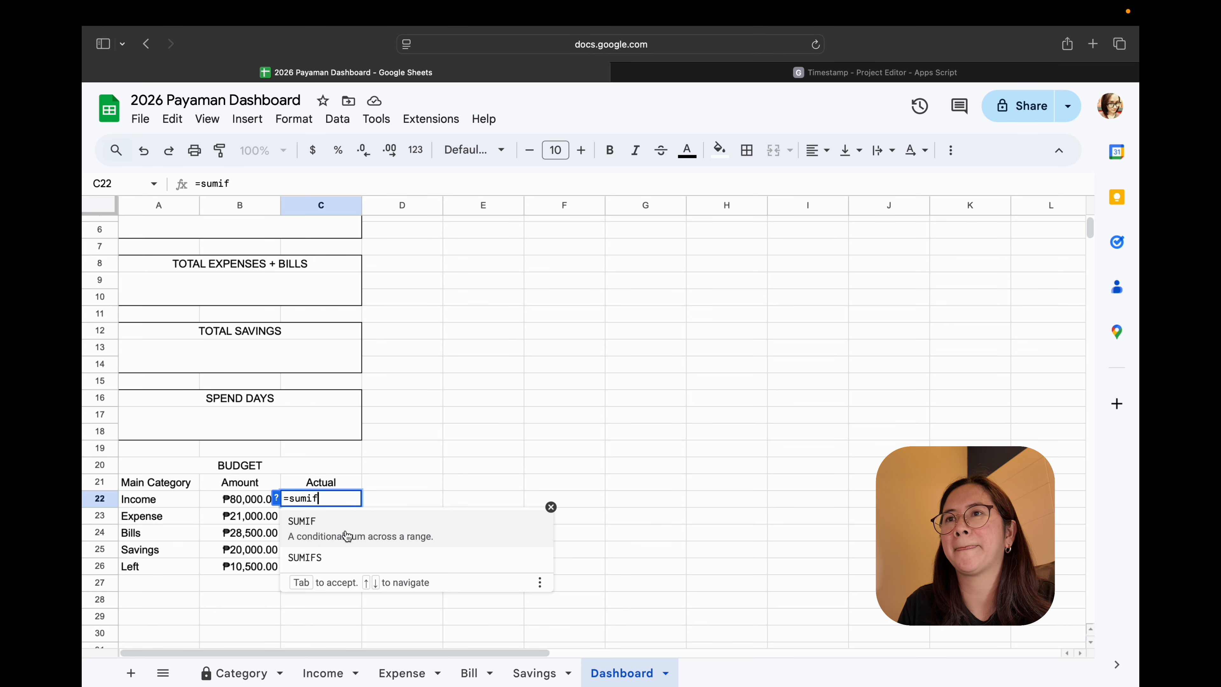
{"action": "left_click", "coordinate": [345, 529]}
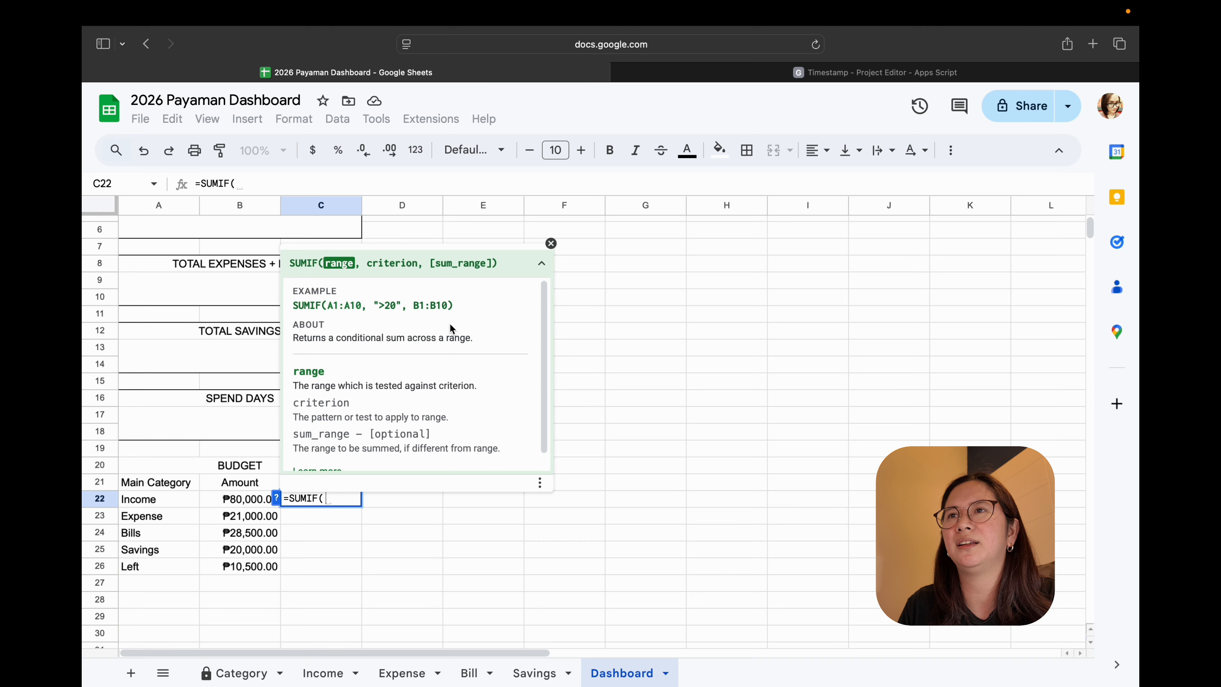
{"action": "scroll", "coordinate": [449, 323], "scroll_direction": "down", "scroll_amount": 1}
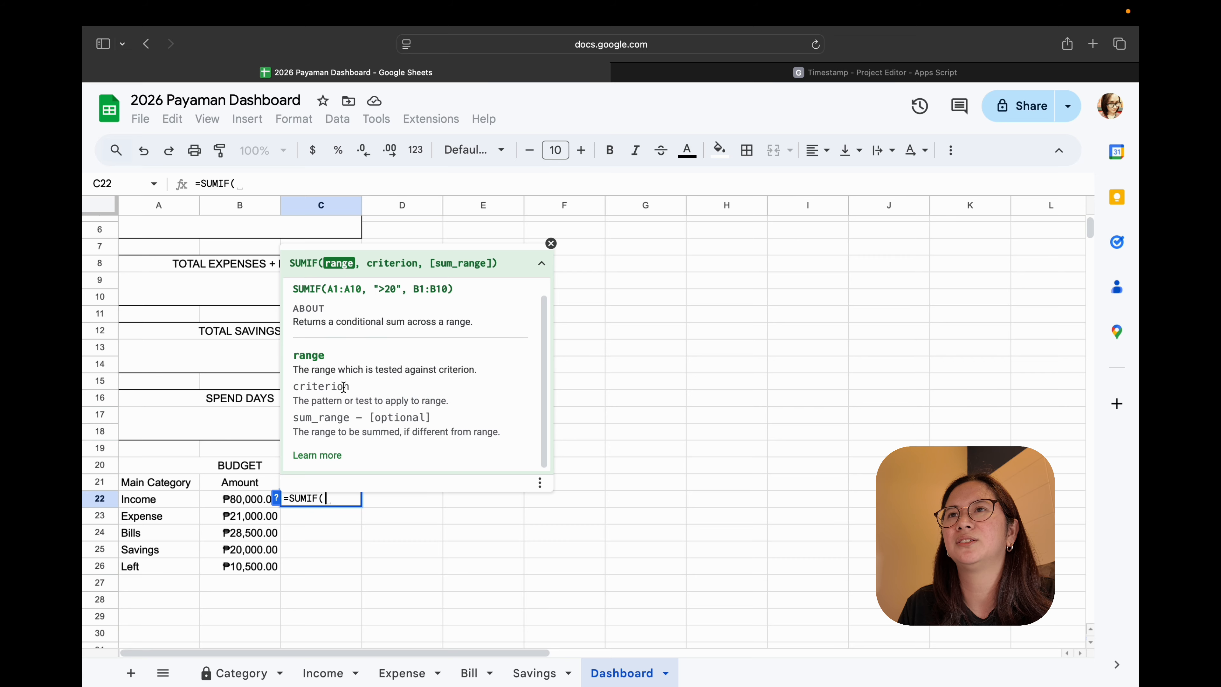
{"action": "left_click", "coordinate": [551, 243]}
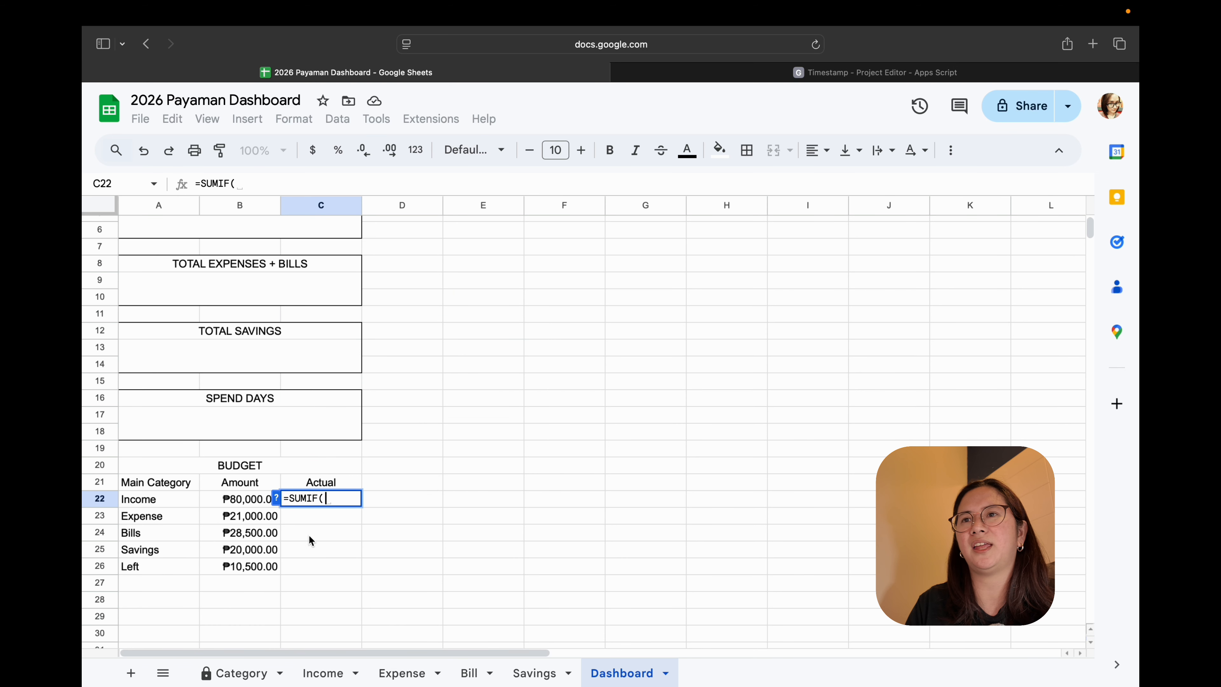
{"action": "left_click", "coordinate": [326, 675]}
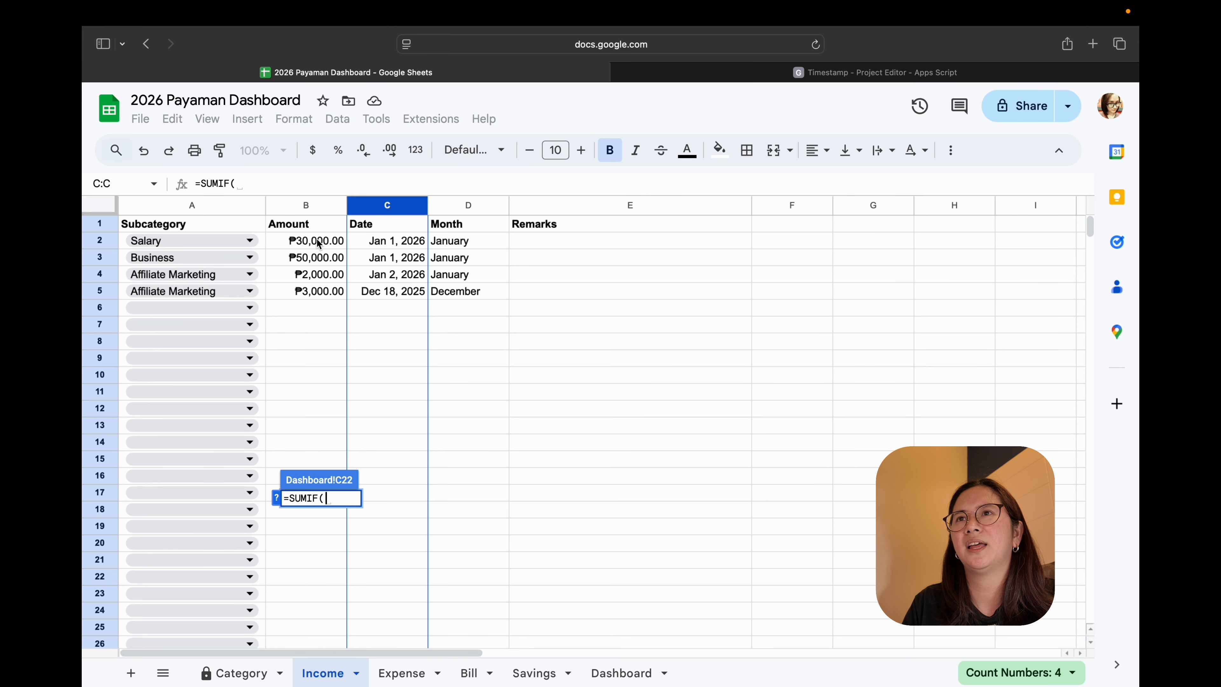
{"action": "left_click", "coordinate": [308, 205]}
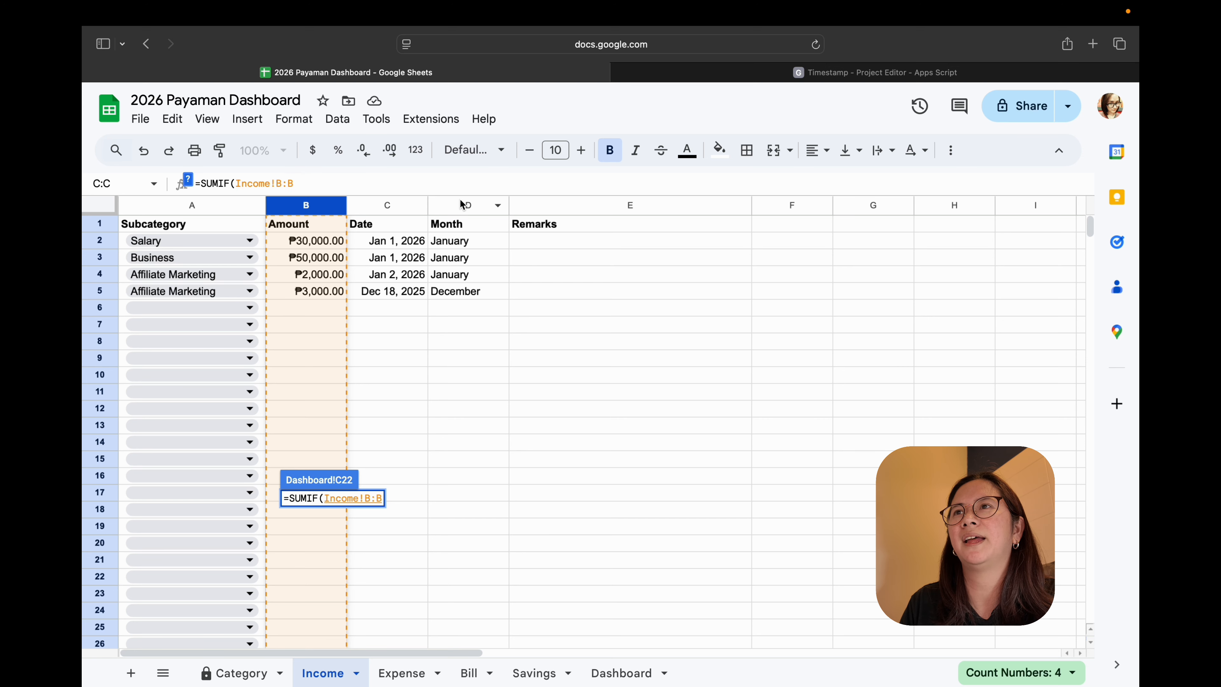
{"action": "key", "text": "Return"}
{"action": "left_click", "coordinate": [311, 183]}
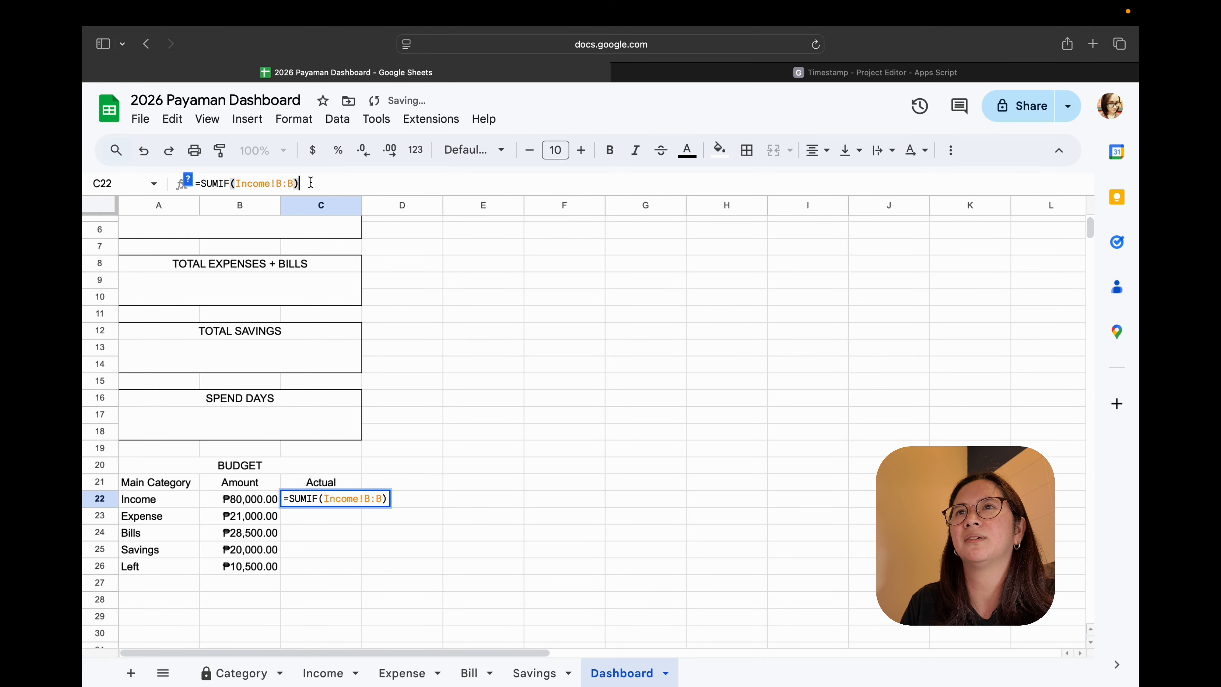
{"action": "left_click_drag", "start_coordinate": [311, 183], "coordinate": [232, 183]}
{"action": "key", "text": "BackSpace"}
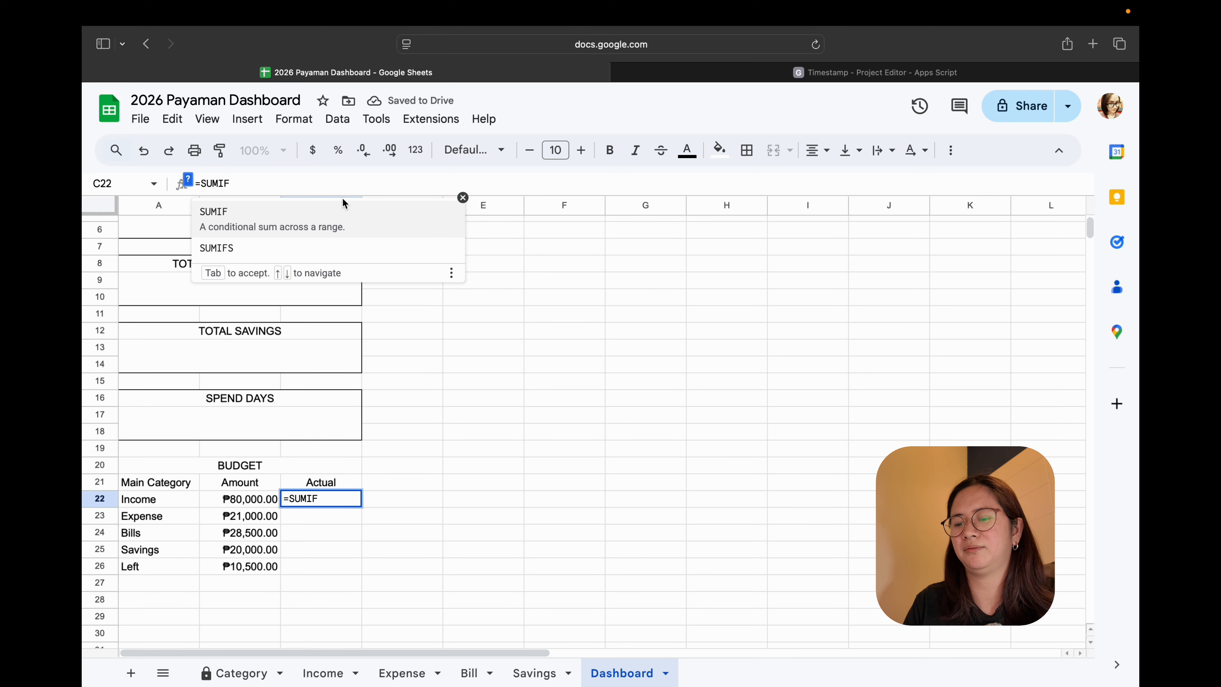
- Set the SUMIF range to the Income sheet's Month column (Income!D:D) and the criterion to the Dashboard's month cell A1
{"action": "type", "text": "("}
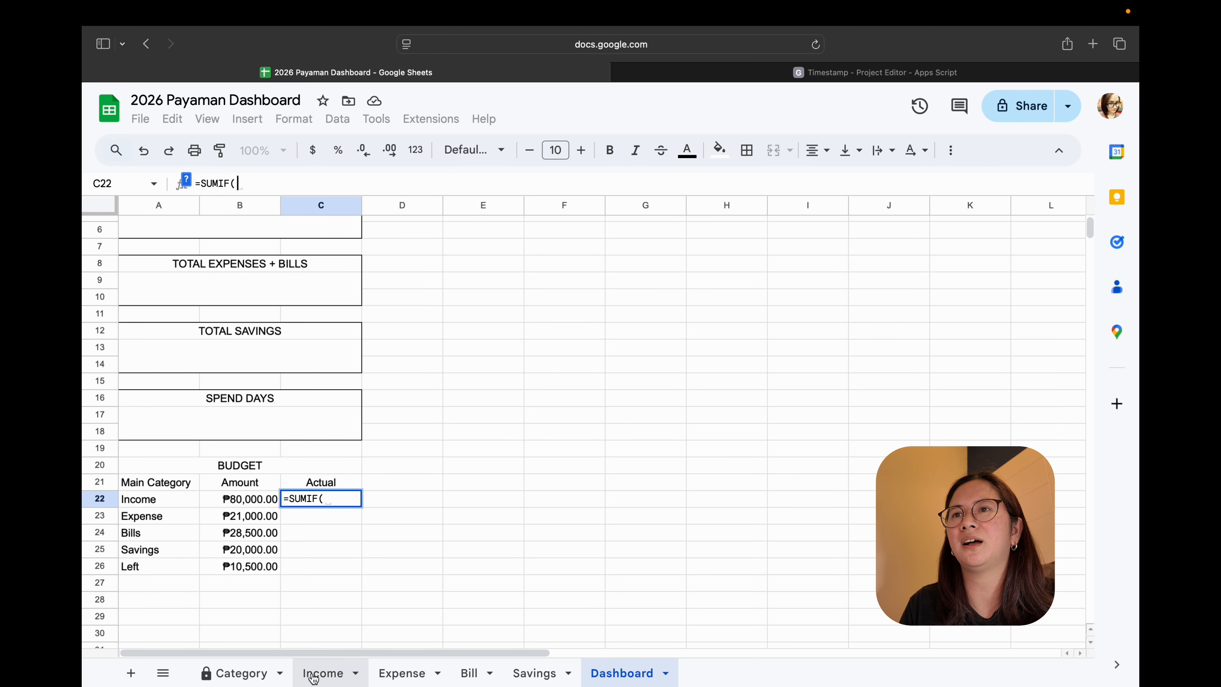
{"action": "left_click", "coordinate": [314, 676]}
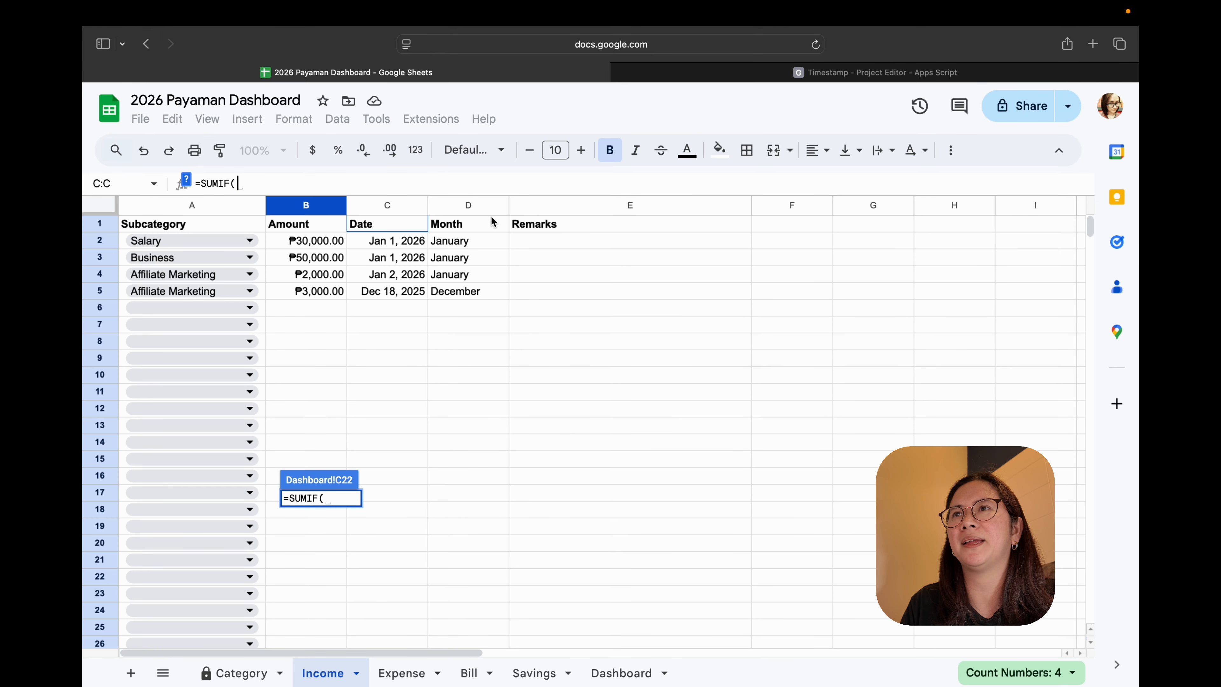
{"action": "left_click", "coordinate": [469, 206]}
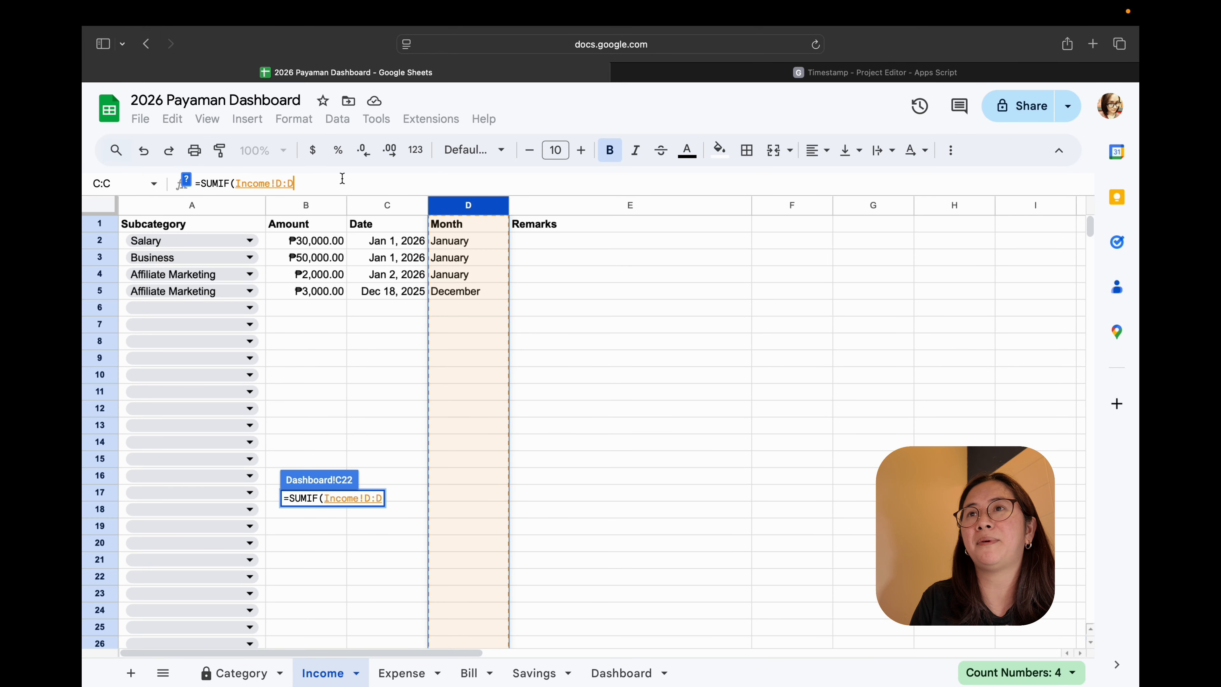
{"action": "type", "text": ", \""}
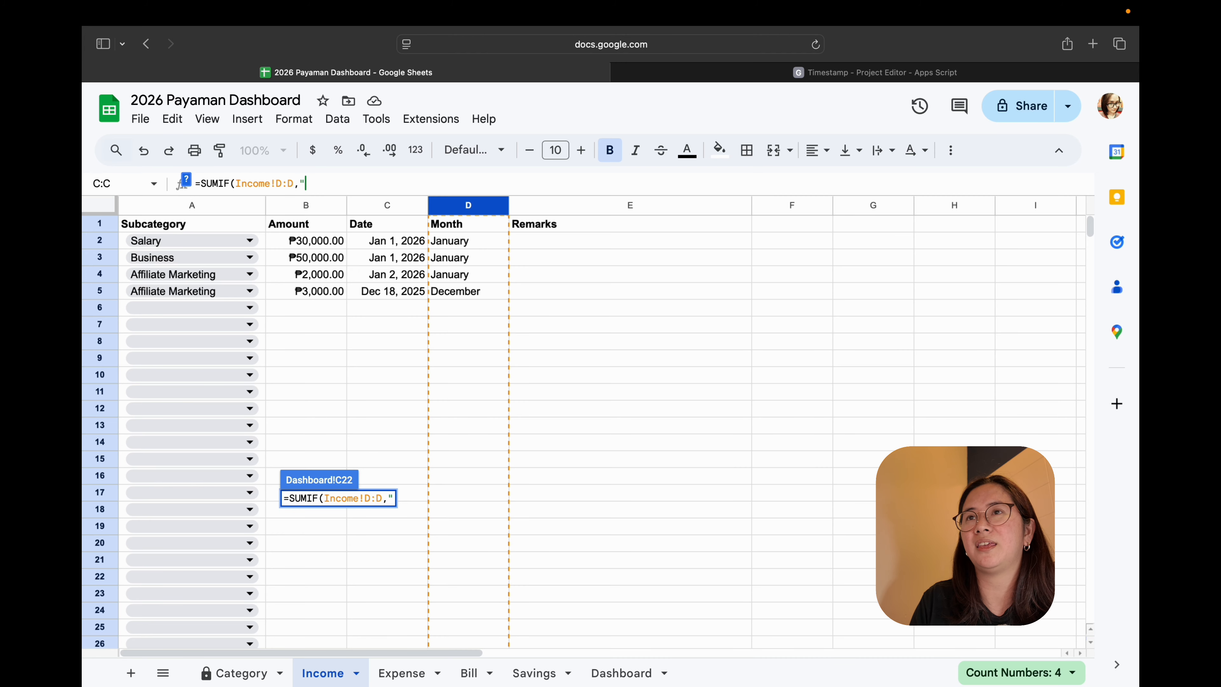
{"action": "key", "text": "BackSpace"}
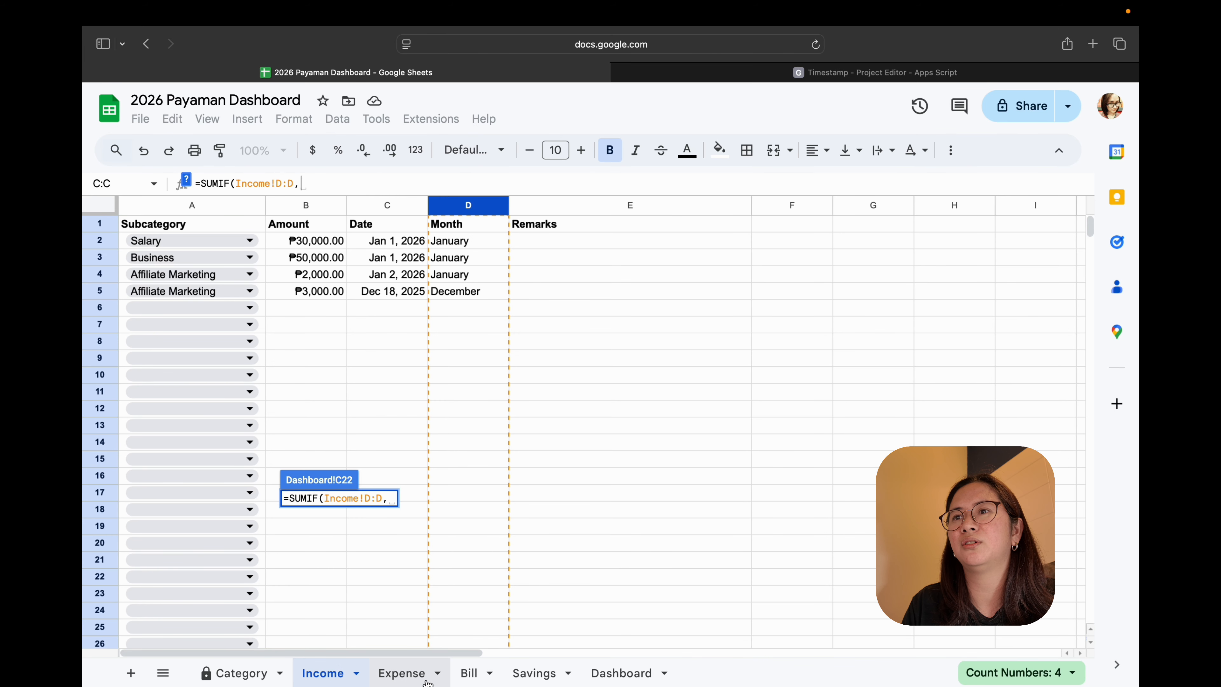
{"action": "left_click", "coordinate": [622, 673]}
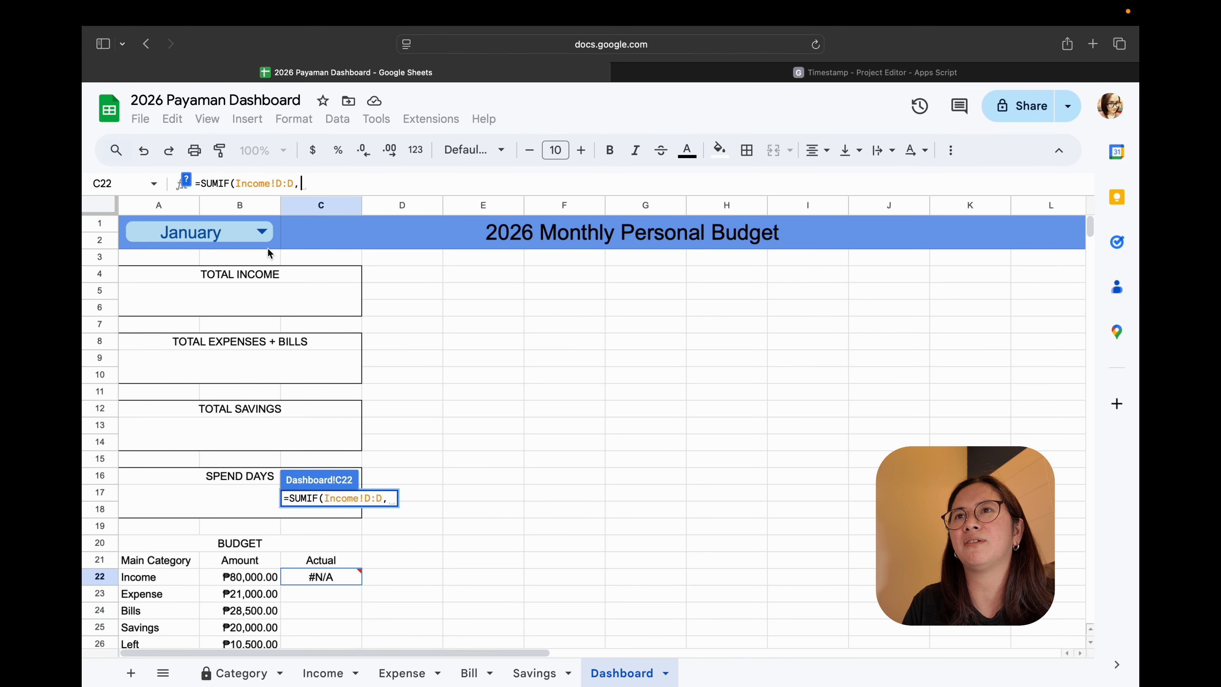
{"action": "left_click", "coordinate": [267, 246]}
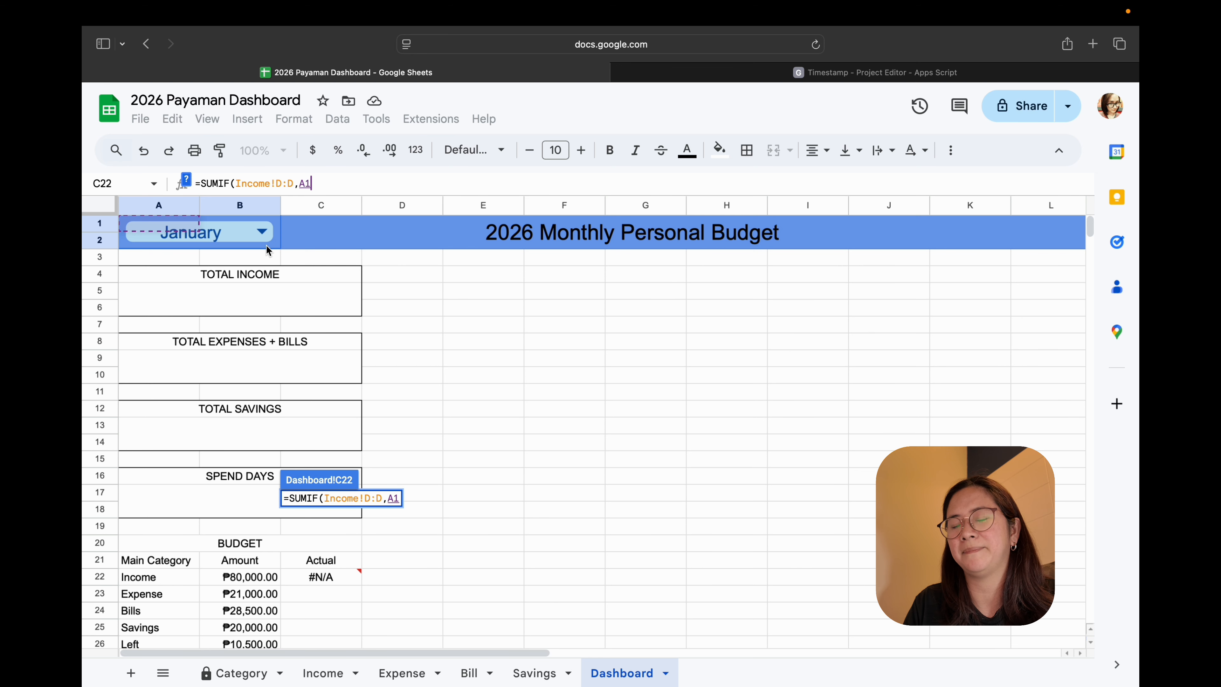
- Use the Income sheet's Amount column (Income!B:B) as the sum range and complete the SUMIF formula
{"action": "type", "text": ","}
{"action": "left_click", "coordinate": [323, 673]}
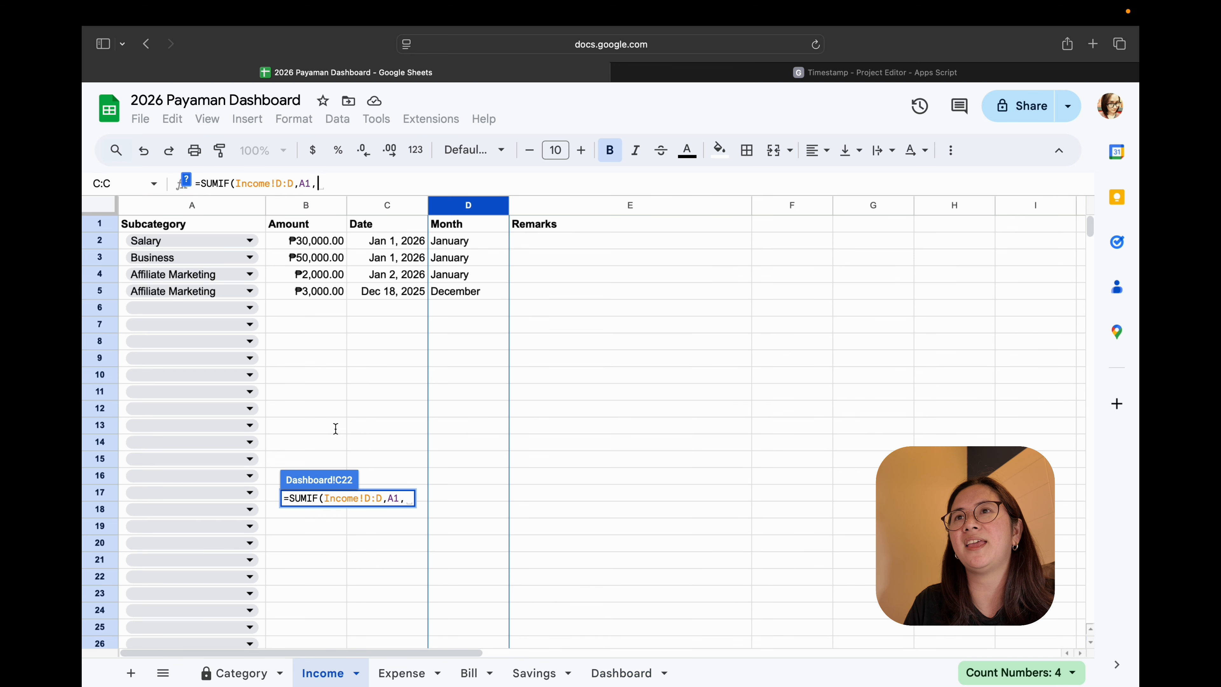
{"action": "left_click", "coordinate": [309, 206]}
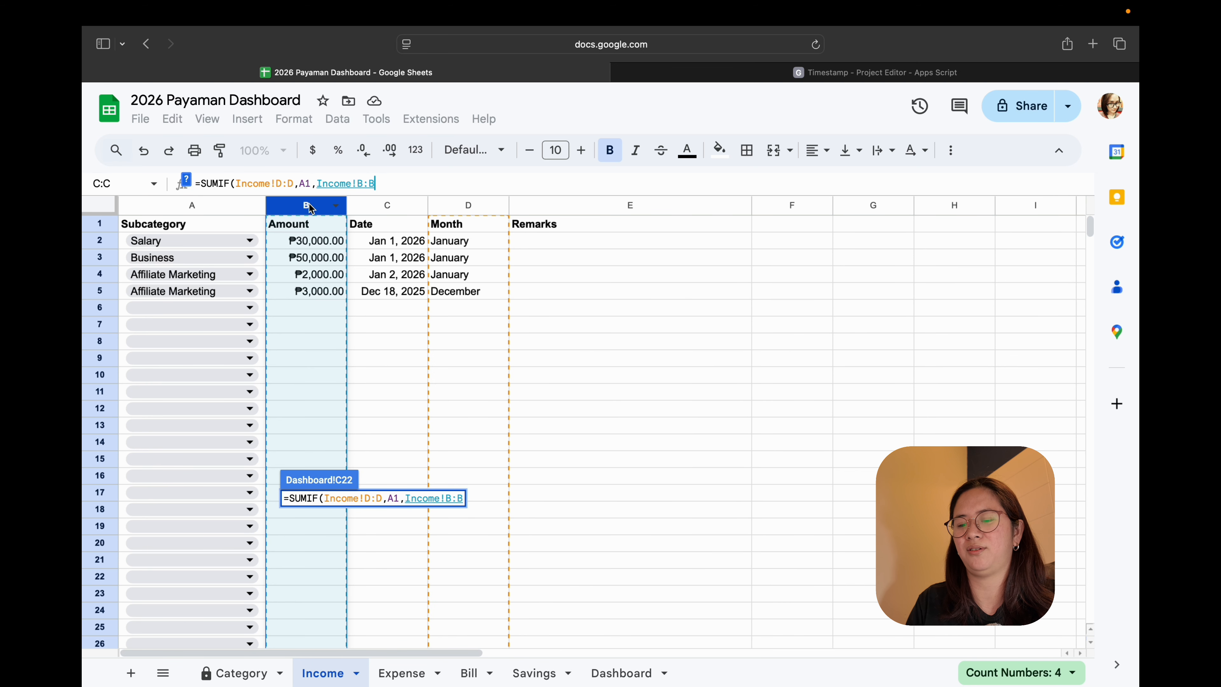
{"action": "type", "text": ")"}
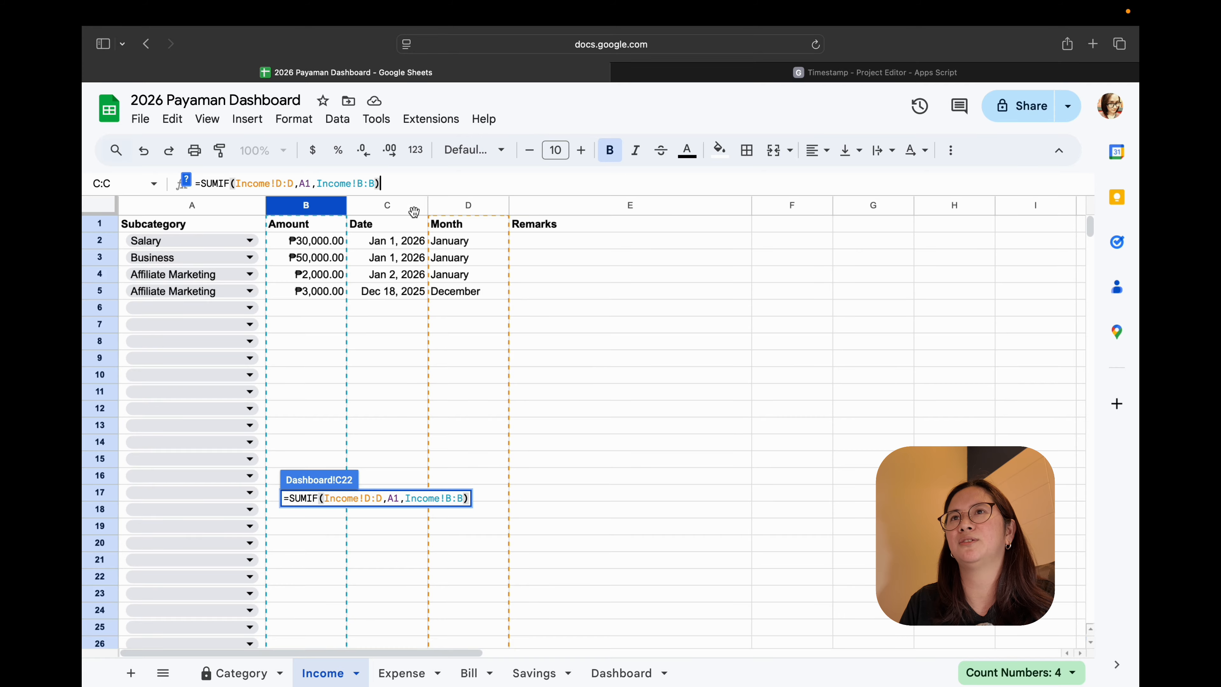
{"action": "key", "text": "Return"}
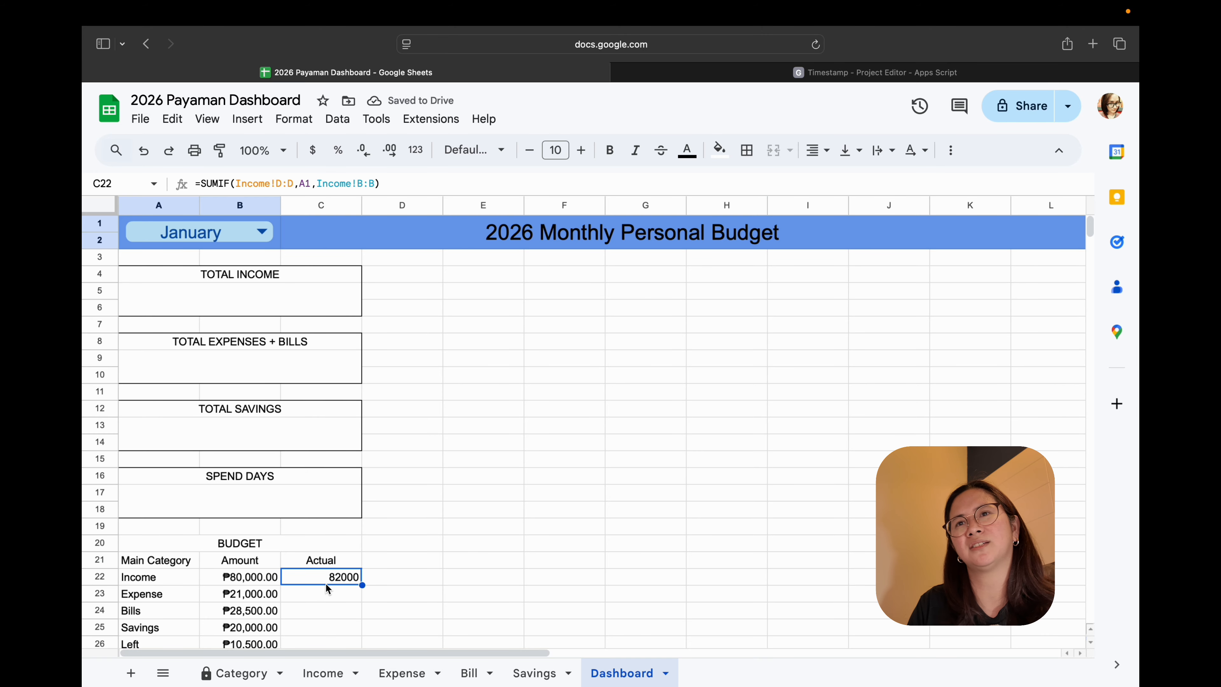
- Check the sum of the January amounts in B2:B4 of the Income sheet against the Dashboard's actual income
{"action": "left_click", "coordinate": [322, 673]}
{"action": "left_click", "coordinate": [219, 282]}
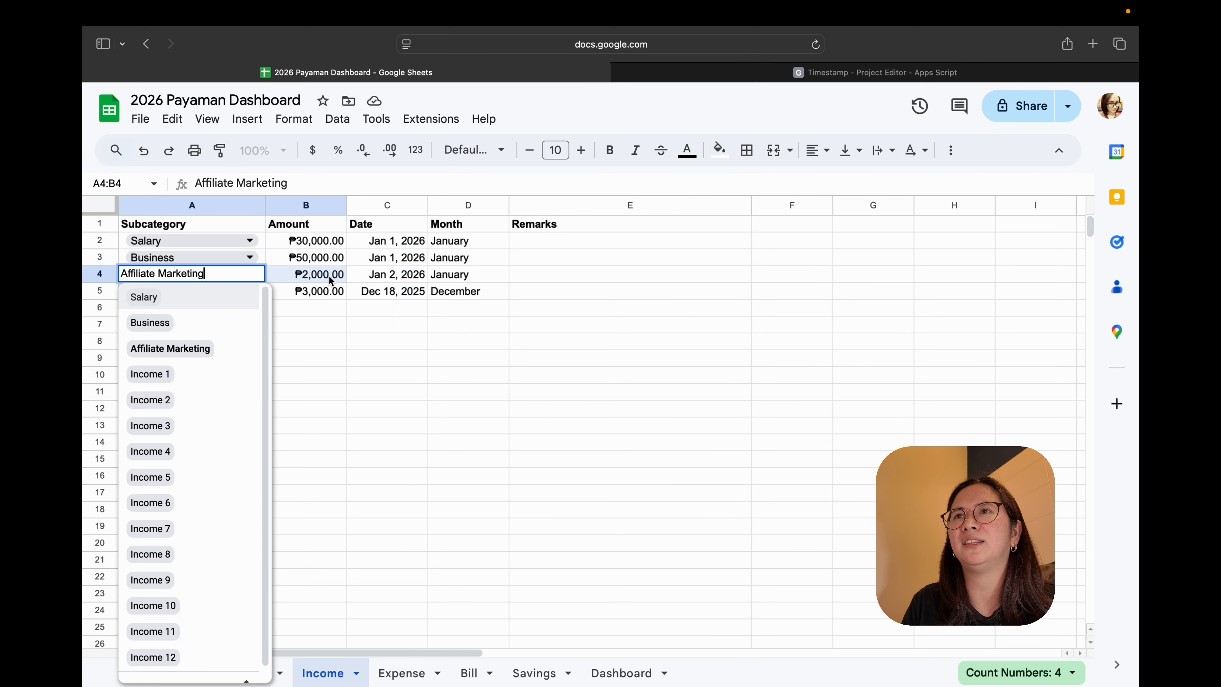
{"action": "left_click", "coordinate": [498, 273]}
{"action": "left_click_drag", "start_coordinate": [334, 279], "coordinate": [325, 243]}
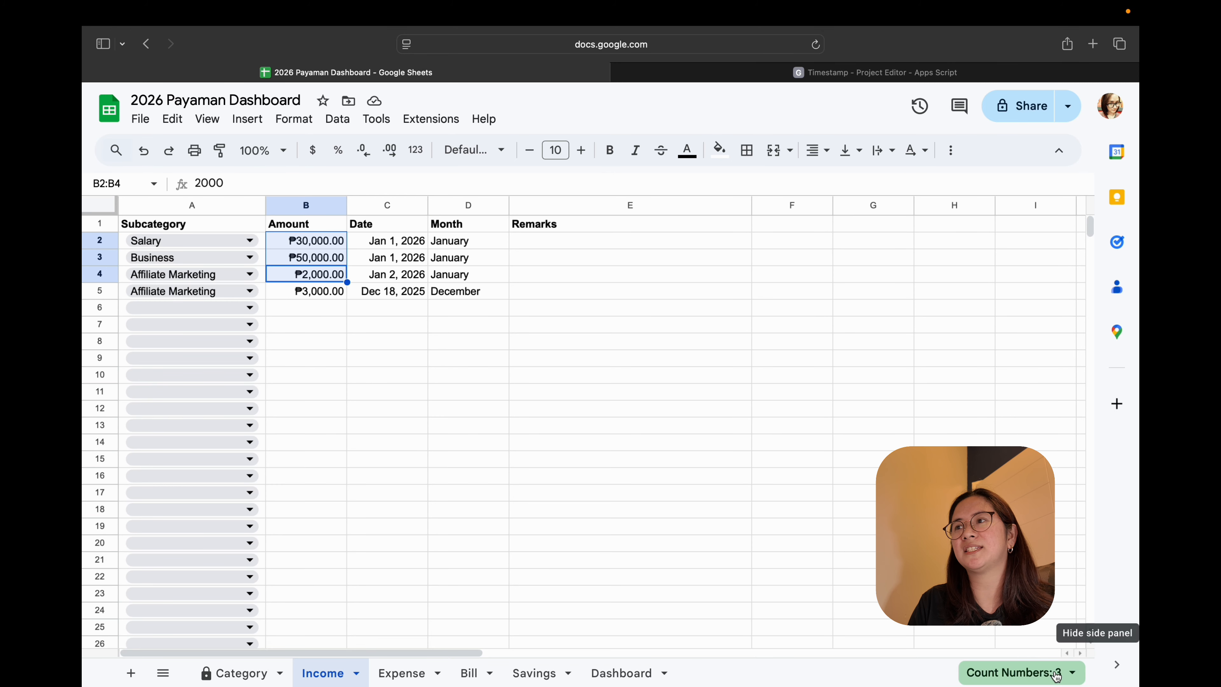
{"action": "left_click", "coordinate": [1019, 672]}
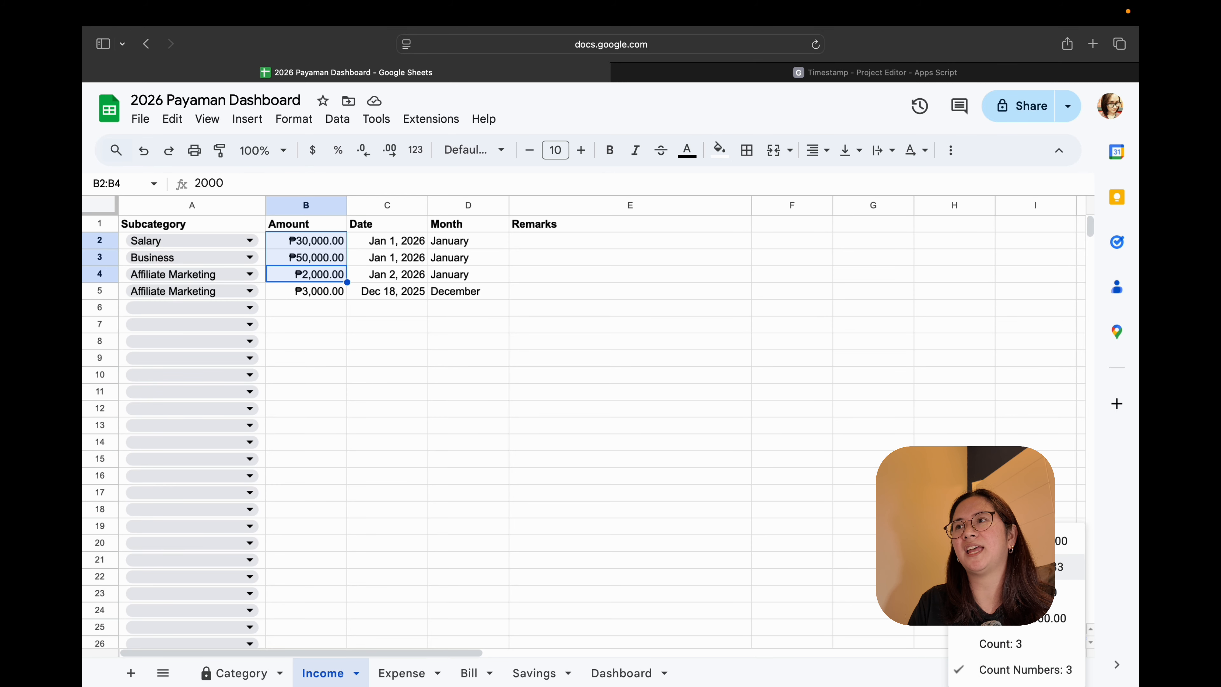
{"action": "left_click", "coordinate": [625, 675]}
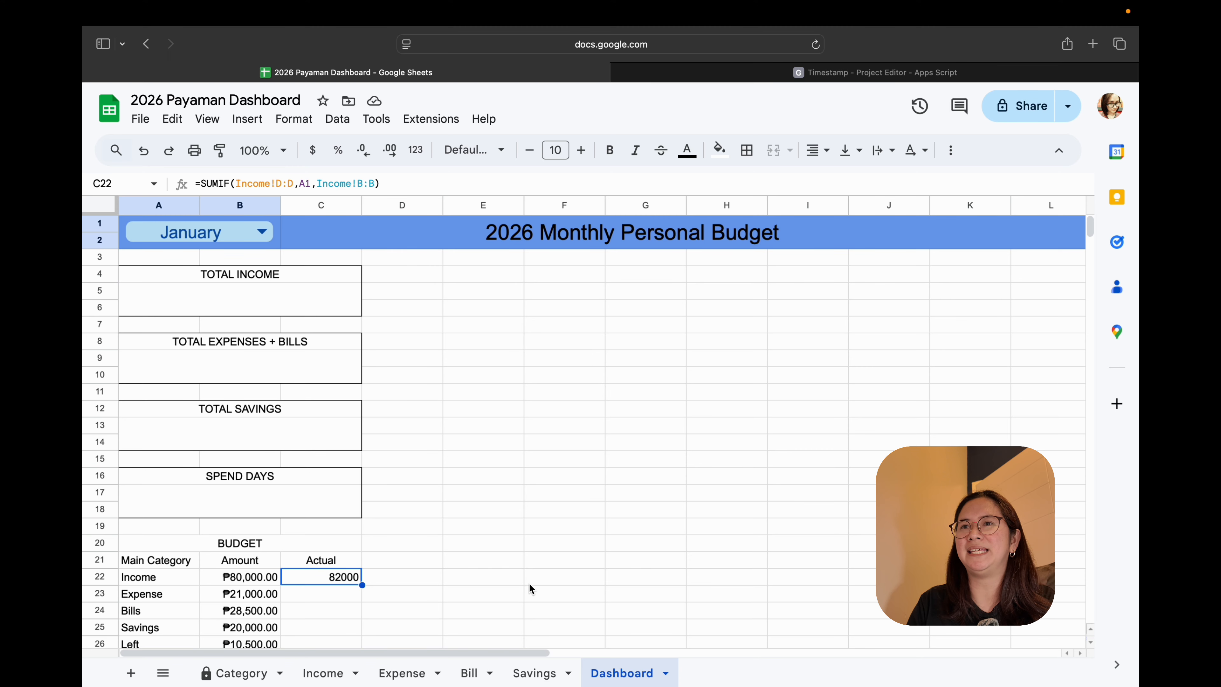
{"action": "left_click", "coordinate": [497, 540]}
{"action": "scroll", "coordinate": [496, 538], "scroll_direction": "down", "scroll_amount": 1}
{"action": "scroll", "coordinate": [497, 538], "scroll_direction": "down", "scroll_amount": 3}
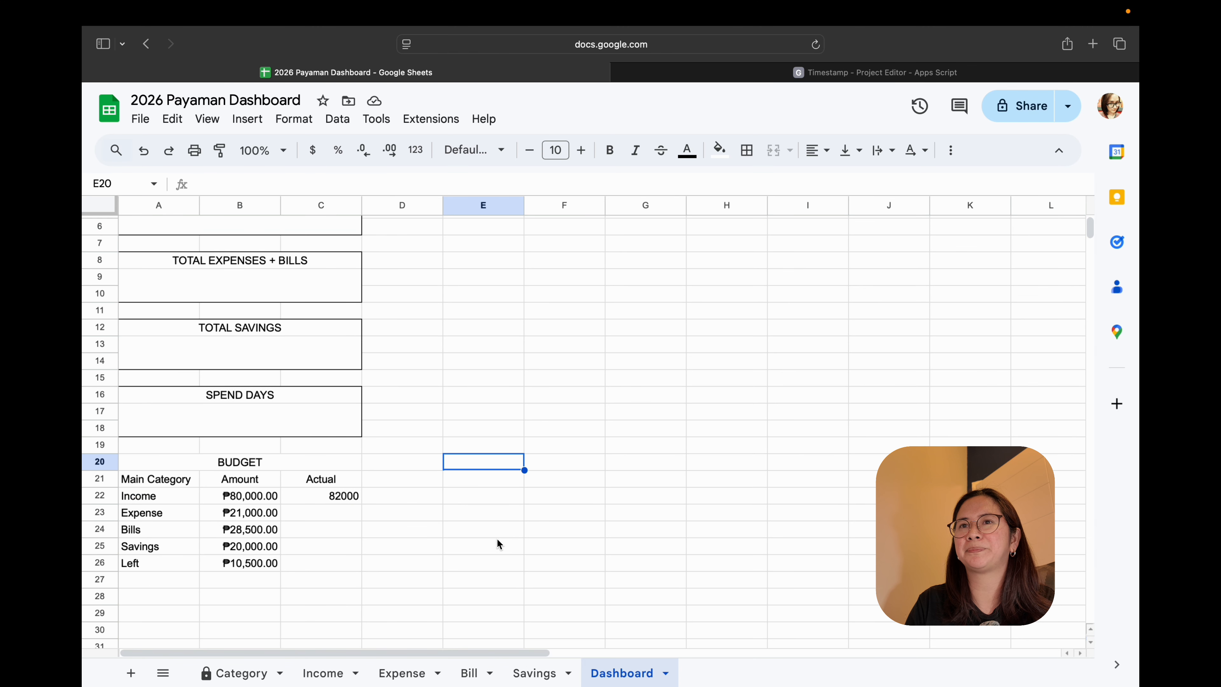
{"action": "left_click", "coordinate": [350, 496]}
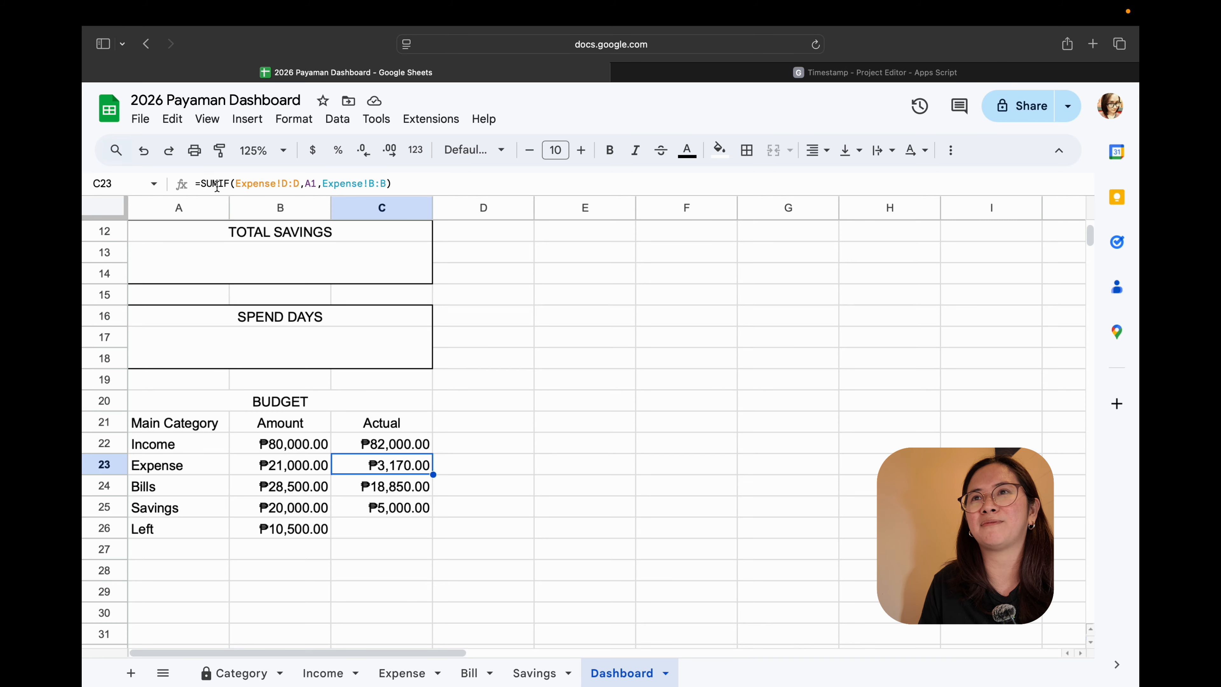
- Examine the range and month criterion of the SUMIF formula in the Dashboard's actual Expense cell, C23
{"action": "left_click", "coordinate": [270, 184]}
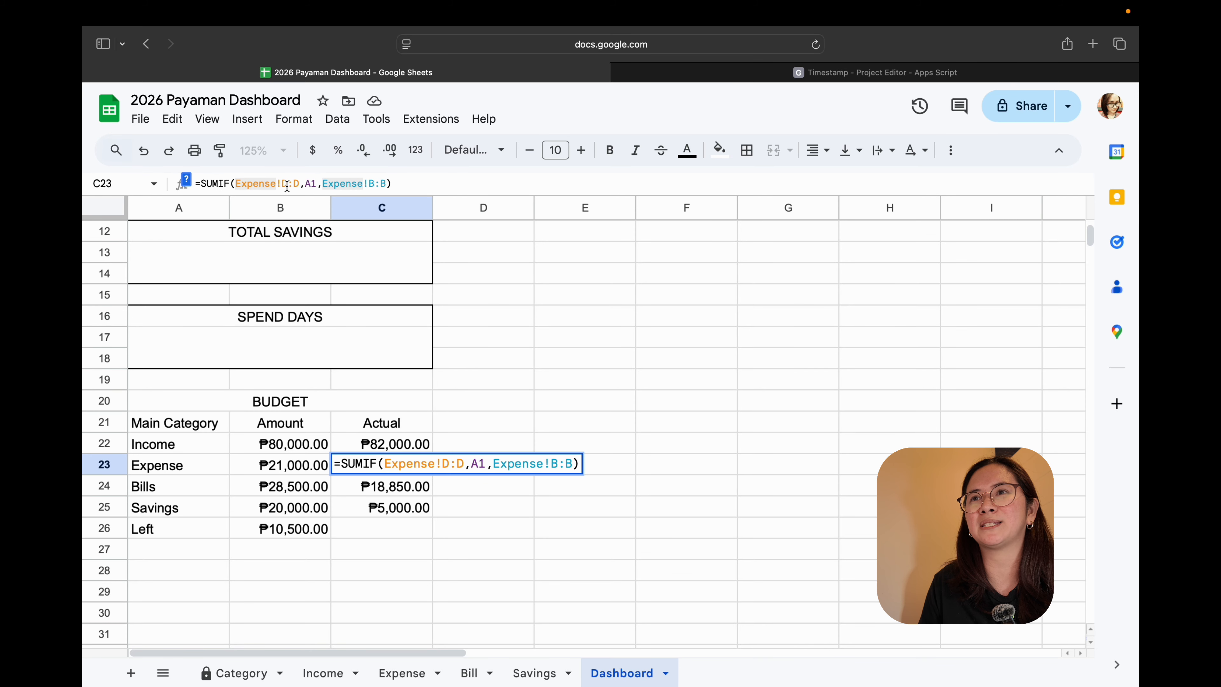
{"action": "left_click", "coordinate": [401, 673]}
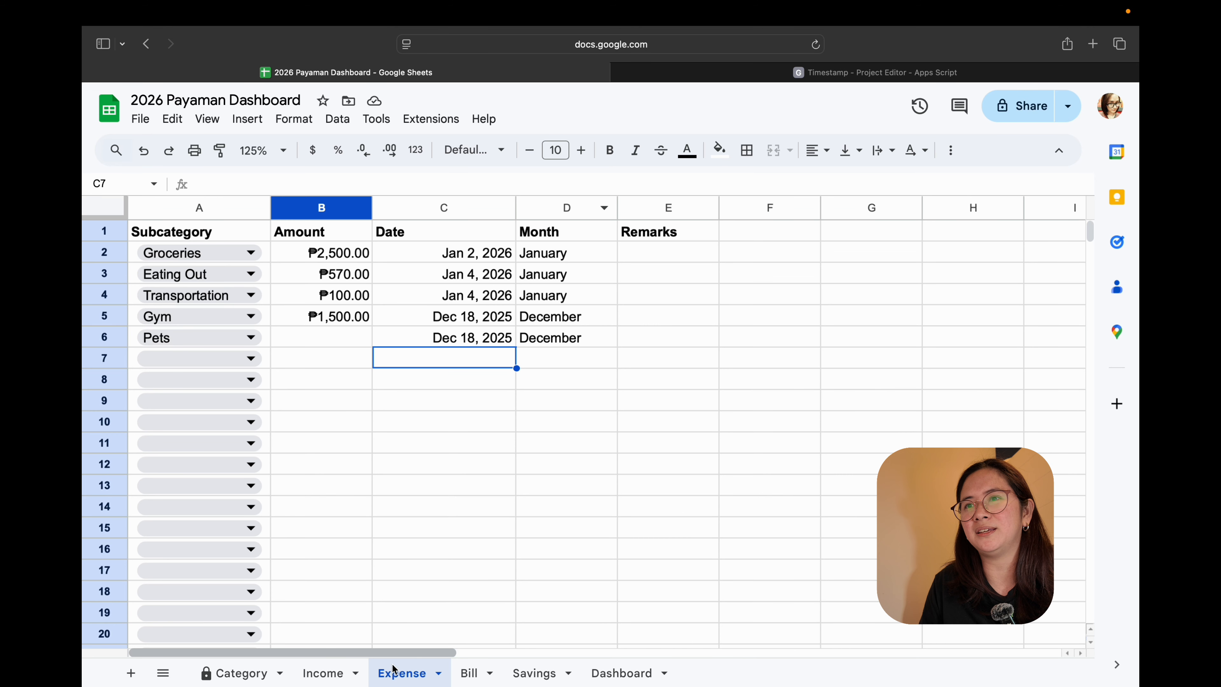
{"action": "left_click", "coordinate": [615, 676]}
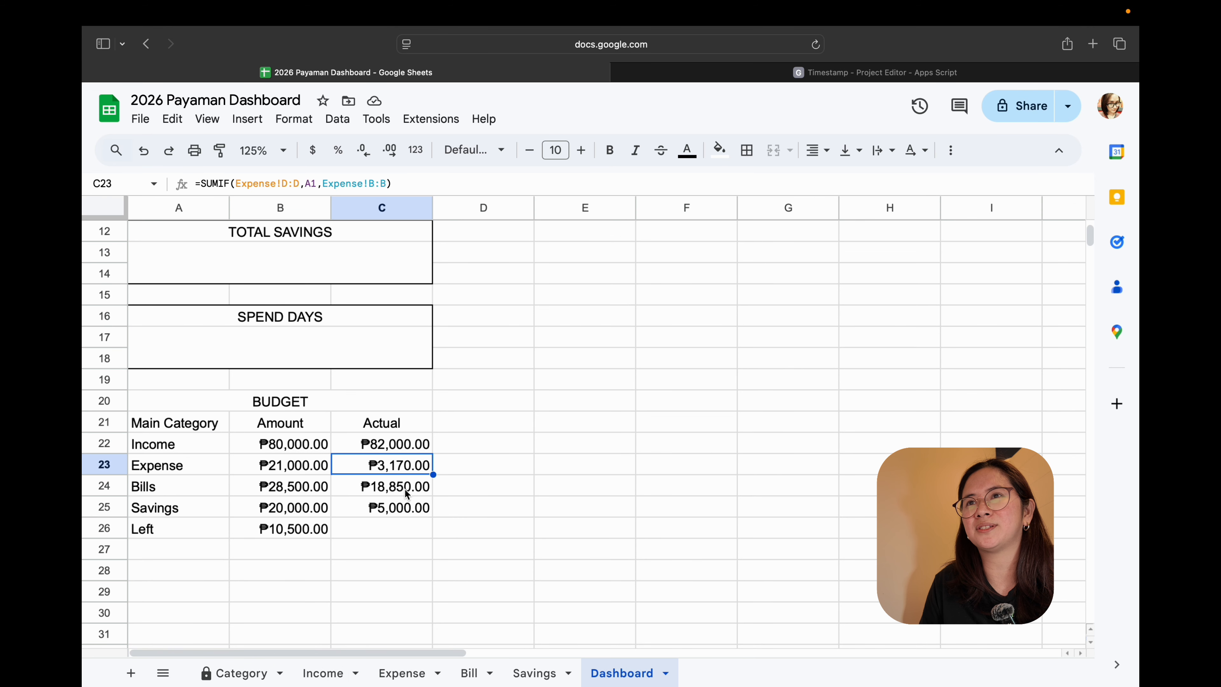
{"action": "double_click", "coordinate": [315, 186]}
{"action": "scroll", "coordinate": [427, 286], "scroll_direction": "up", "scroll_amount": 5}
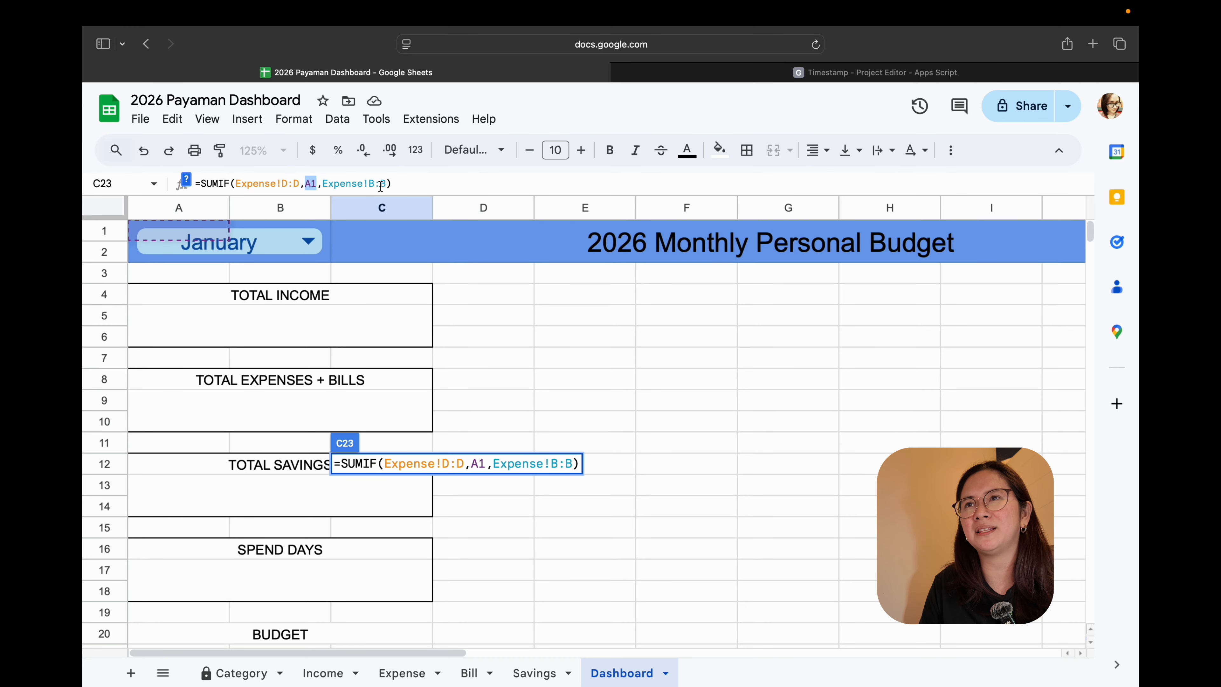
- Check the sum of the January amounts in B2:B4 of the Expense sheet
{"action": "left_click", "coordinate": [430, 674]}
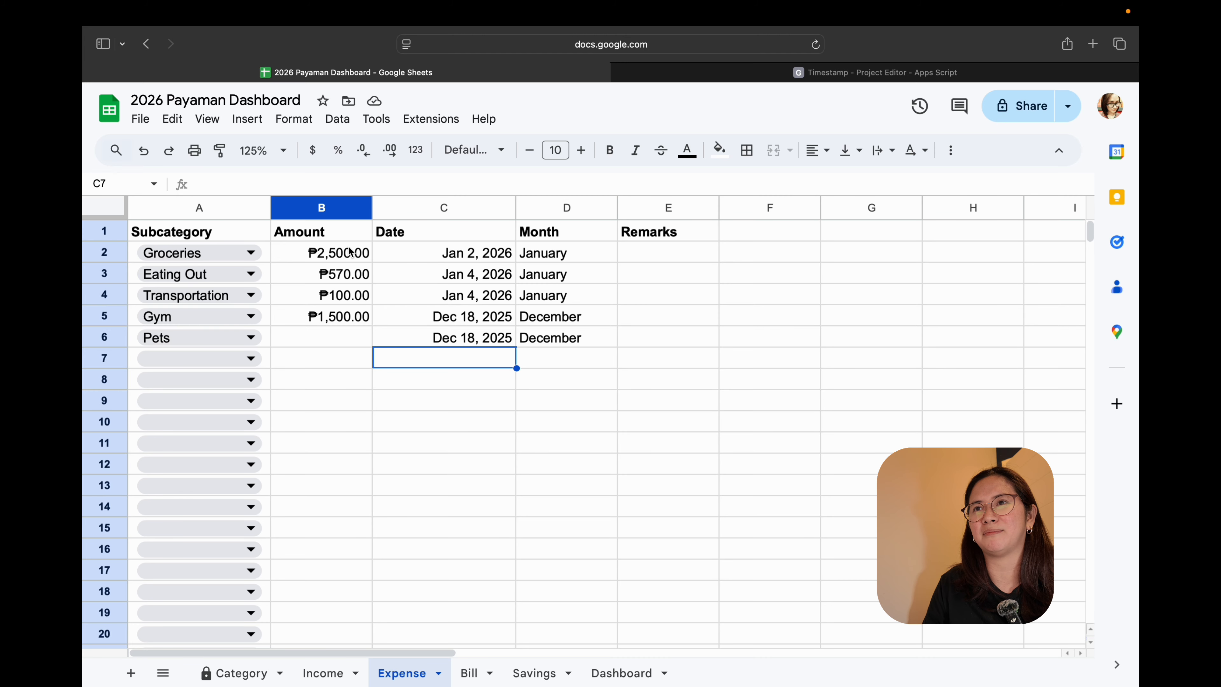
{"action": "left_click_drag", "start_coordinate": [353, 253], "coordinate": [354, 295]}
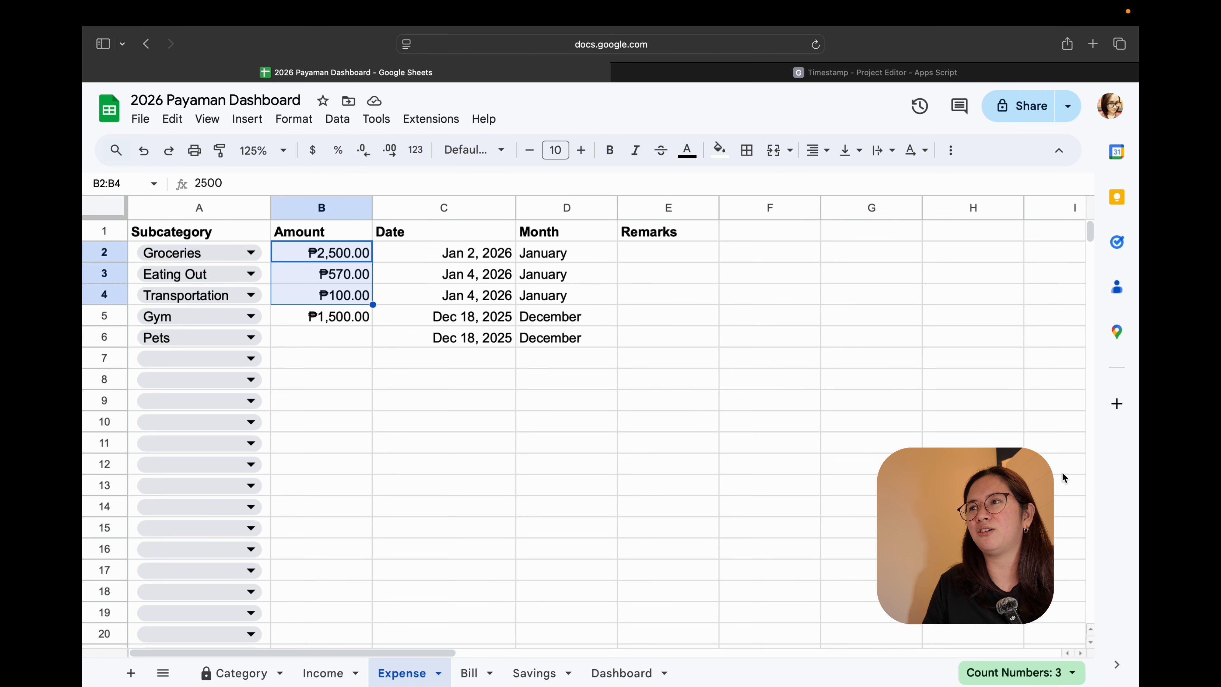
{"action": "left_click", "coordinate": [1019, 672]}
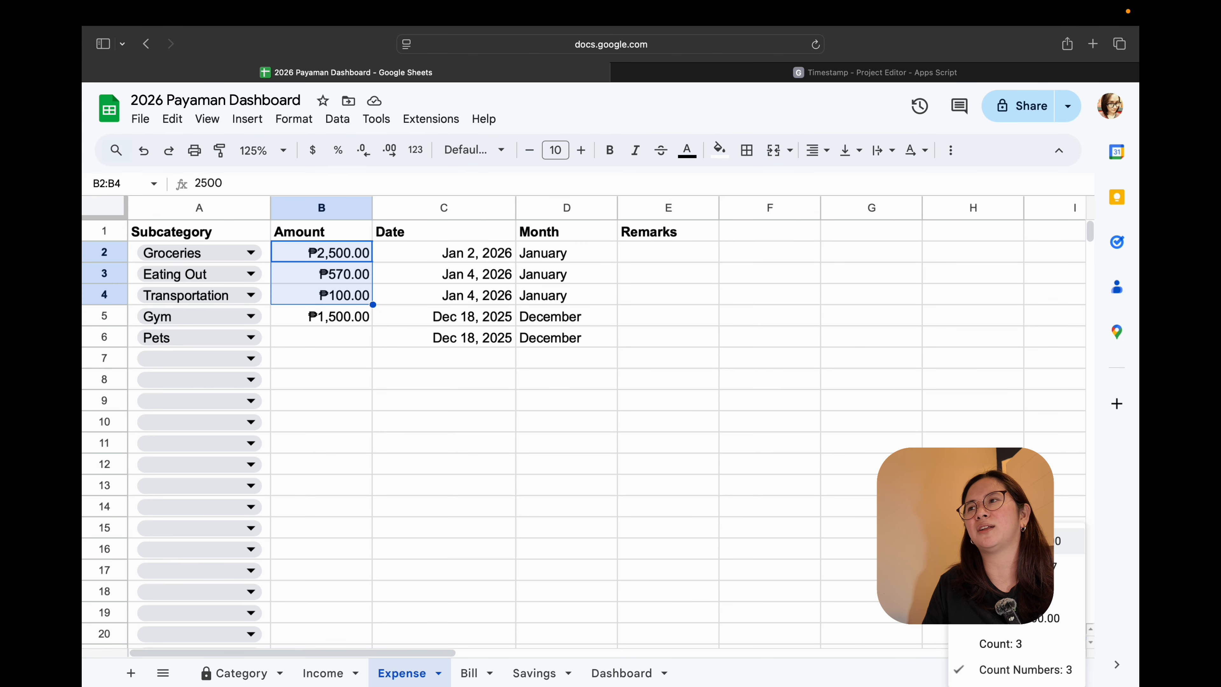
- Copy the Left formula from B26 into the Actual column at C26 of the Dashboard's budget table
{"action": "left_click", "coordinate": [620, 672]}
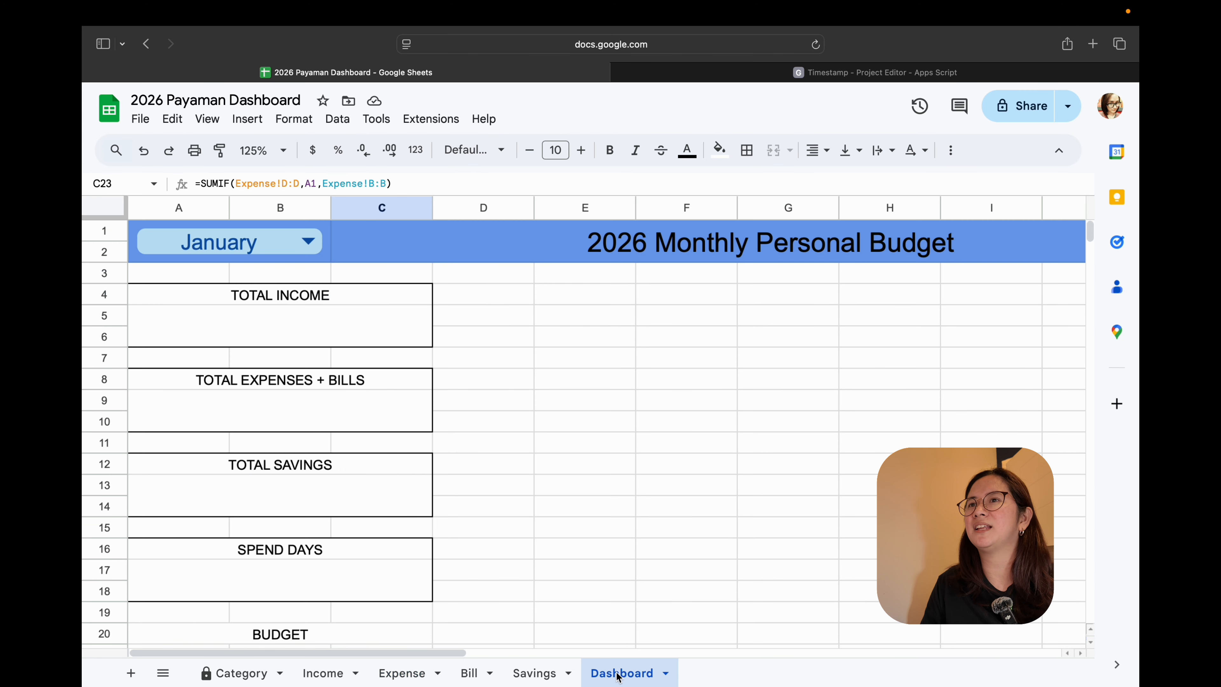
{"action": "scroll", "coordinate": [541, 579], "scroll_direction": "down", "scroll_amount": 6}
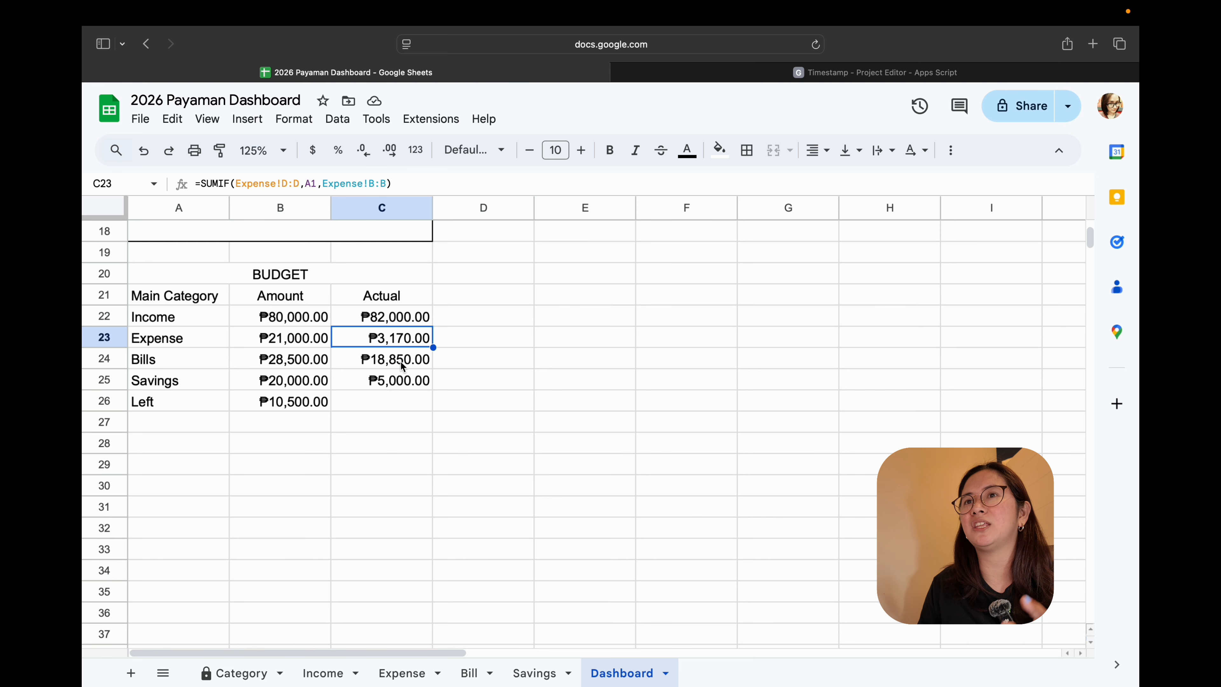
{"action": "left_click", "coordinate": [390, 382]}
{"action": "left_click", "coordinate": [385, 404]}
{"action": "left_click", "coordinate": [298, 406]}
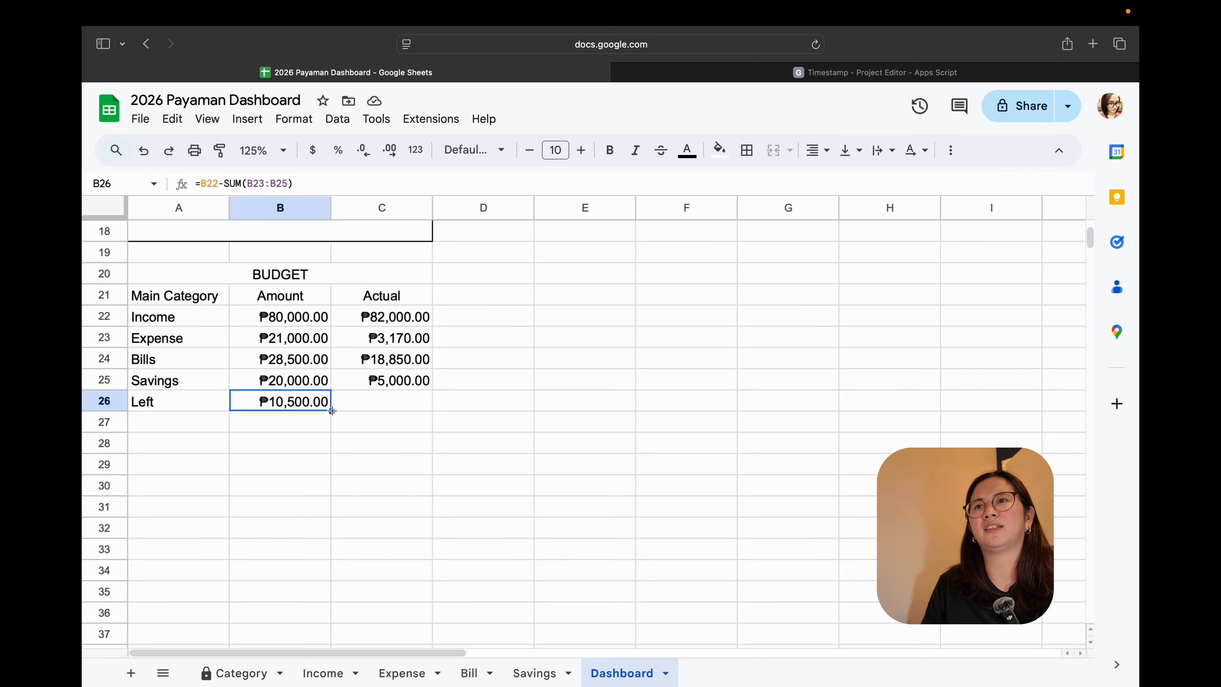
{"action": "left_click_drag", "start_coordinate": [407, 409], "coordinate": [407, 409]}
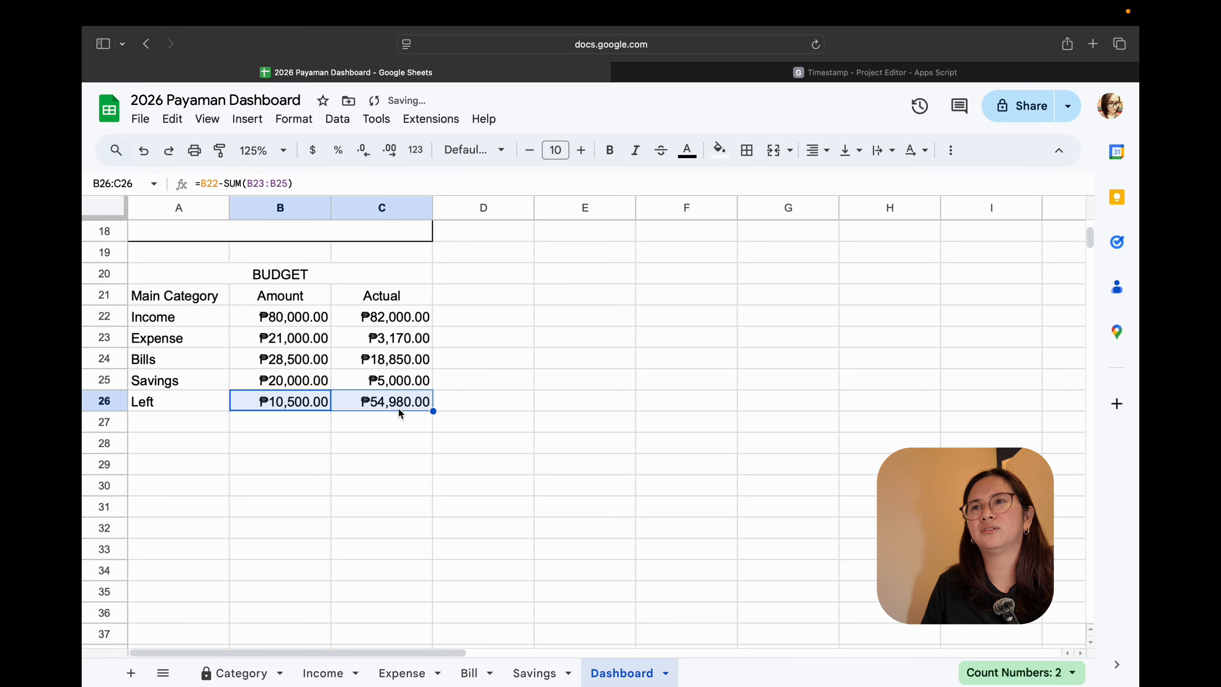
- Examine the Actual column's Left formula in C26 and the expense, bills and savings amounts in C23:C25 that it subtracts
{"action": "left_click", "coordinate": [381, 405]}
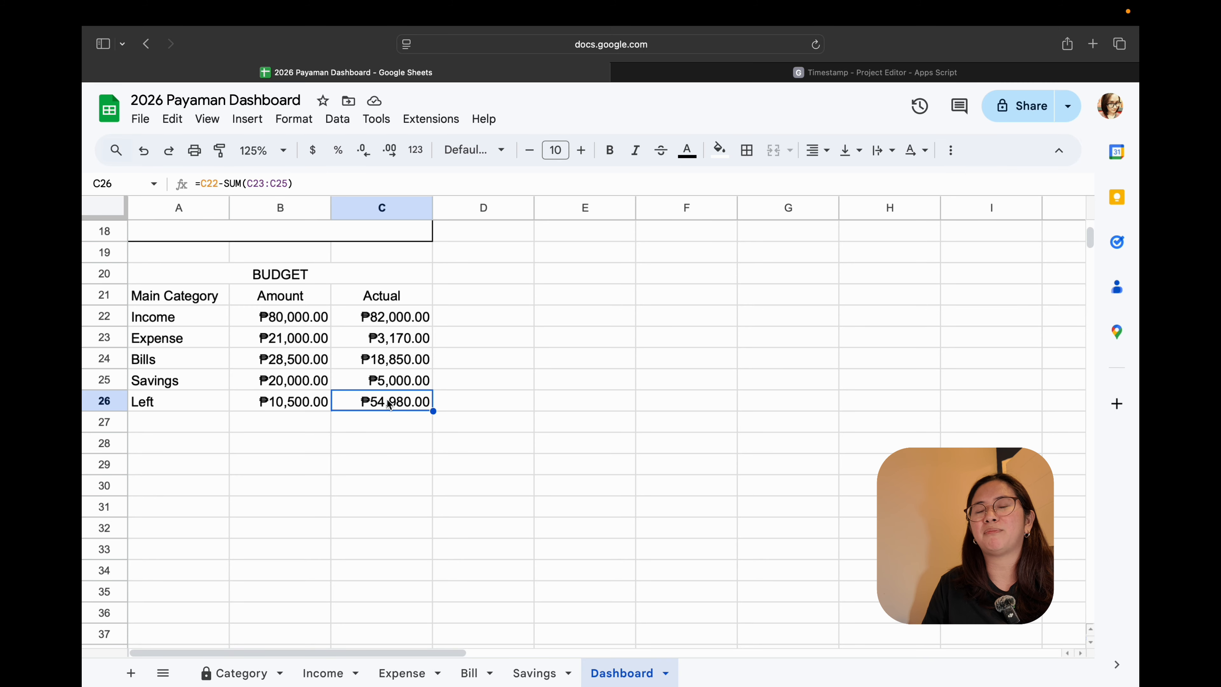
{"action": "left_click_drag", "start_coordinate": [383, 342], "coordinate": [393, 381]}
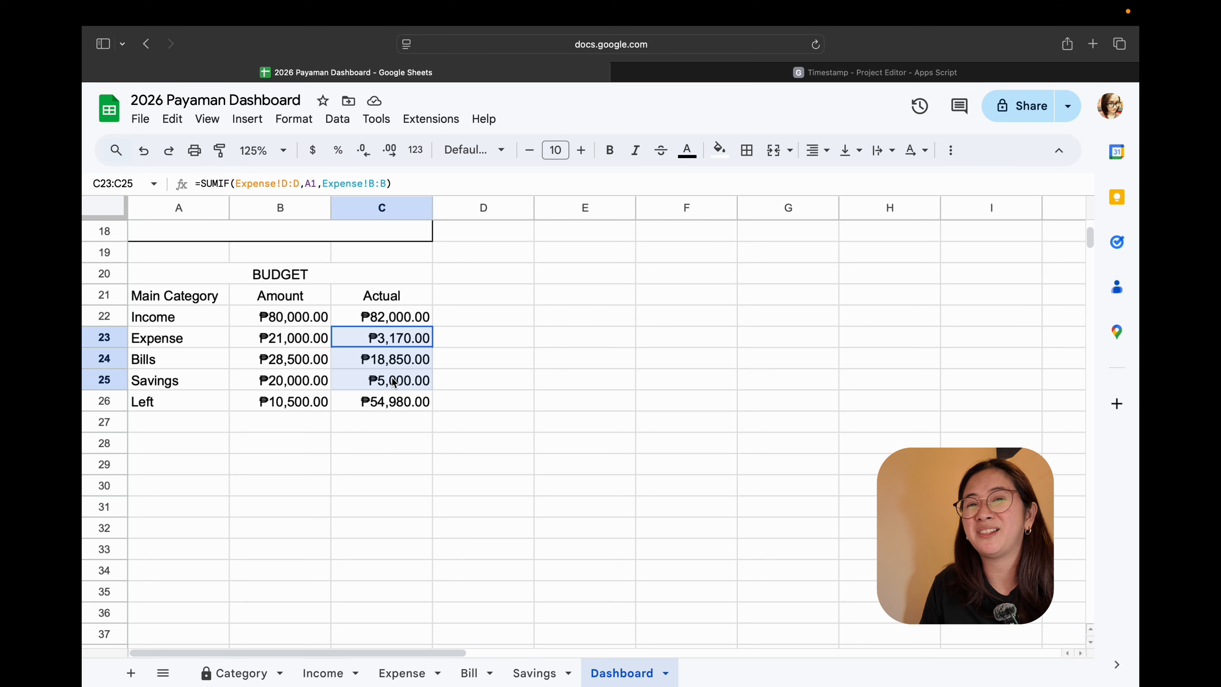
{"action": "left_click", "coordinate": [490, 355]}
{"action": "left_click", "coordinate": [374, 345]}
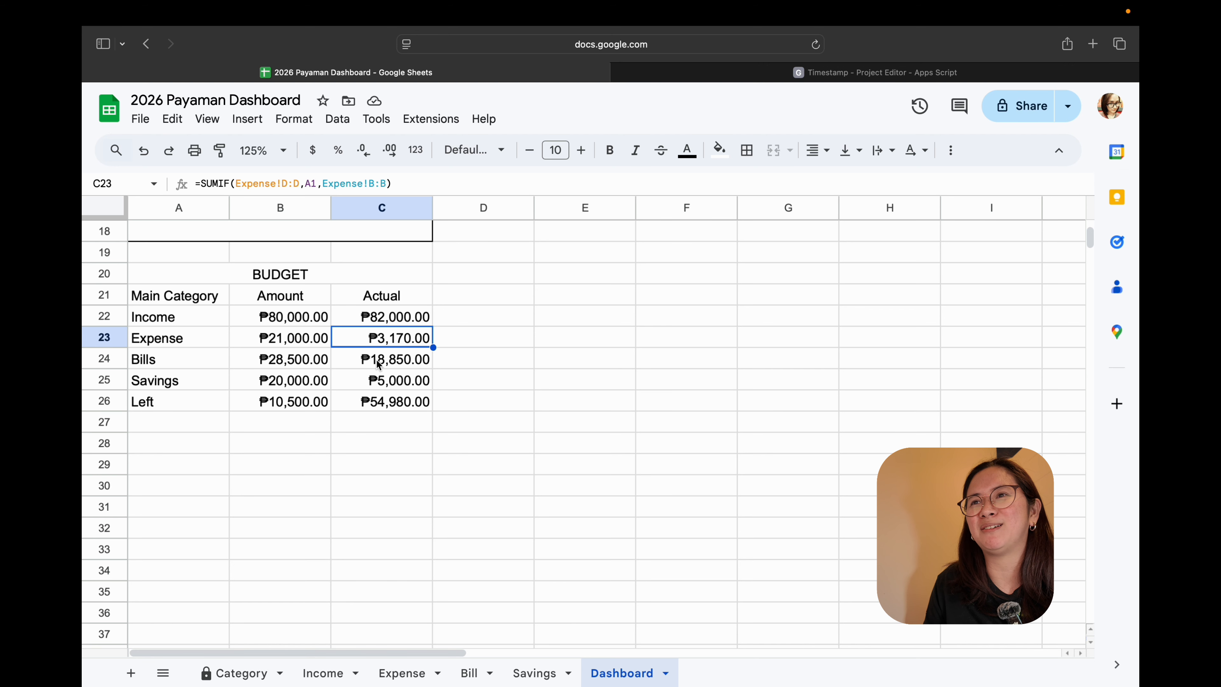
{"action": "left_click", "coordinate": [399, 407]}
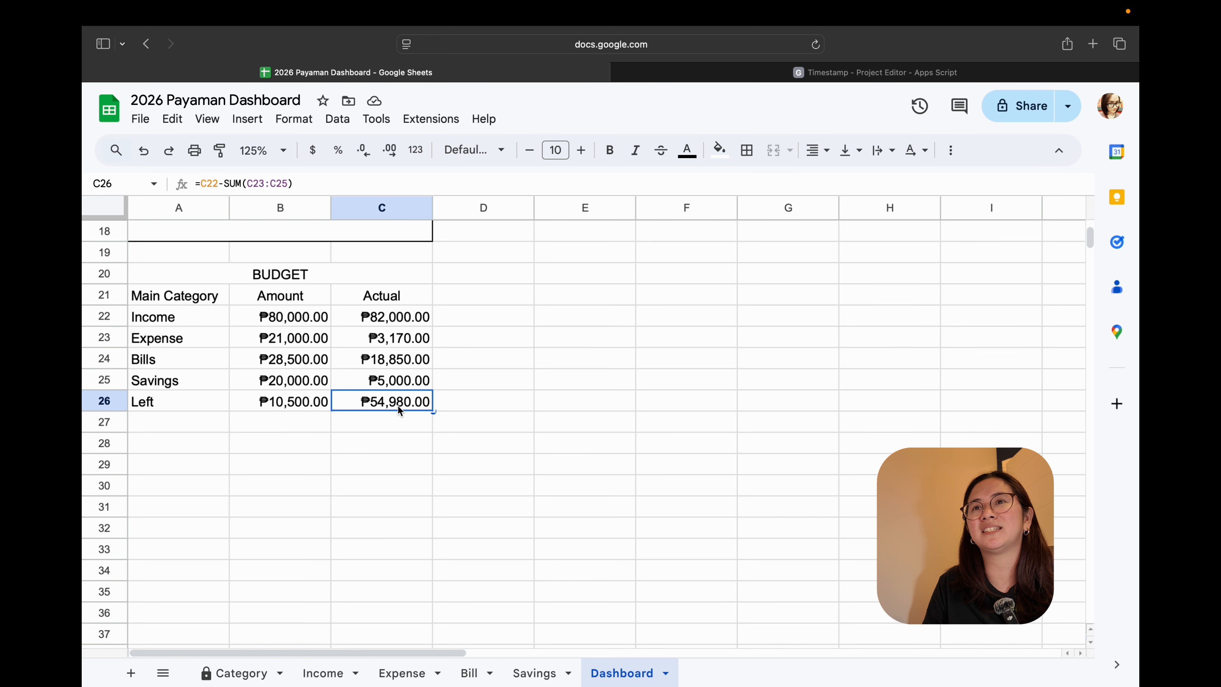
- Bold the Left row A26:C26 and the budget table's title and header rows A20:C21
{"action": "left_click_drag", "start_coordinate": [397, 404], "coordinate": [217, 404]}
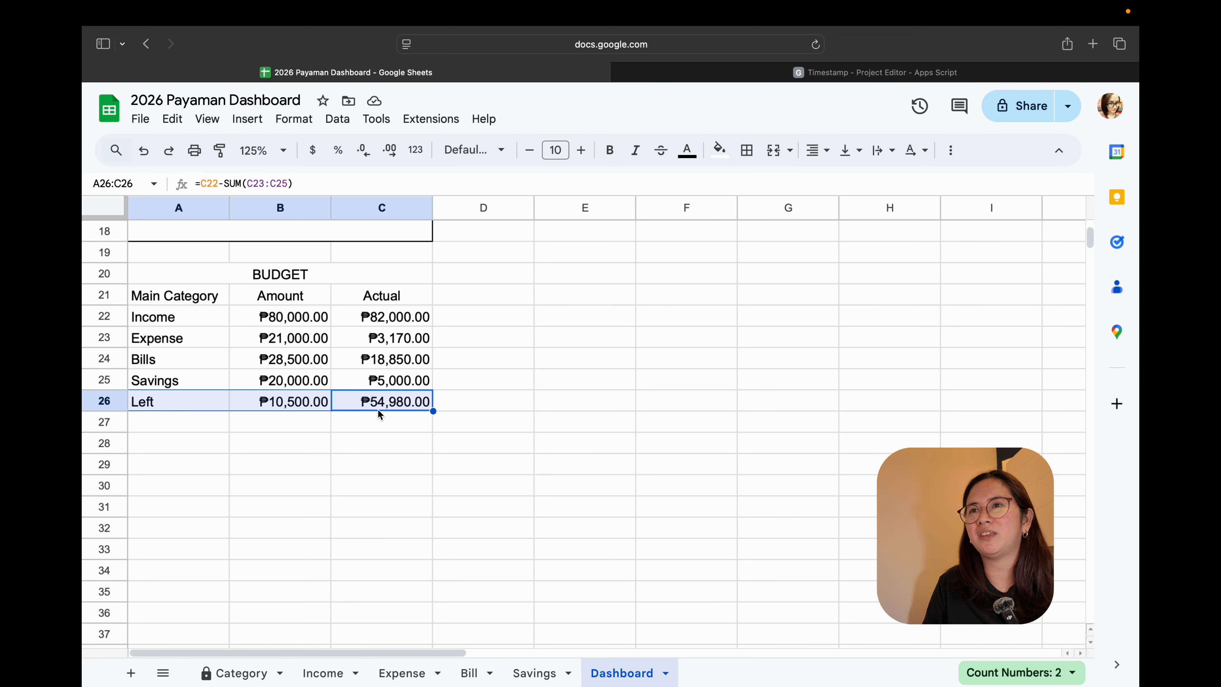
{"action": "left_click", "coordinate": [609, 150]}
{"action": "left_click", "coordinate": [519, 381]}
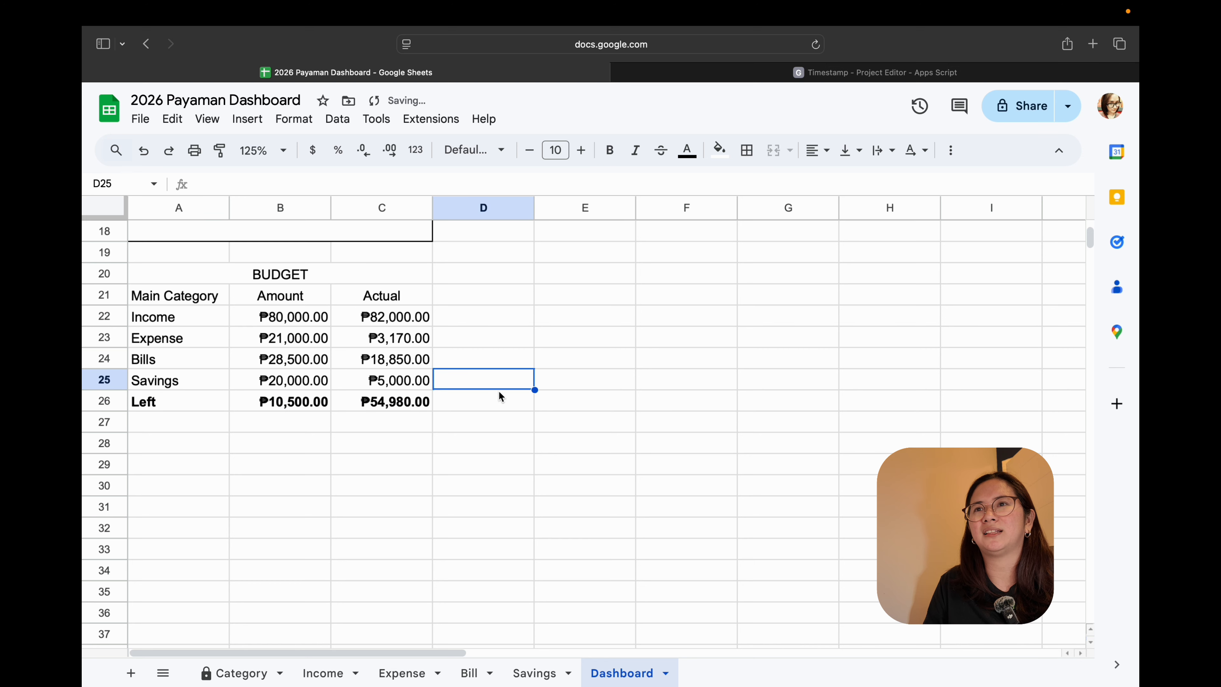
{"action": "left_click_drag", "start_coordinate": [384, 297], "coordinate": [219, 283]}
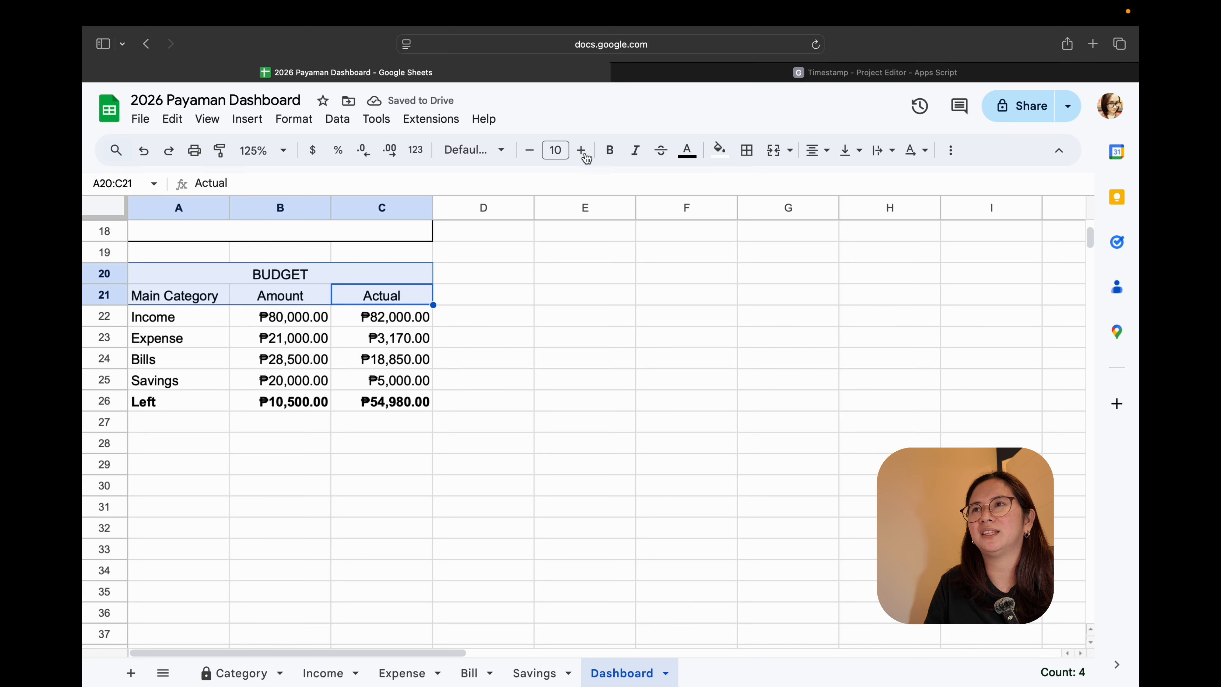
{"action": "left_click", "coordinate": [609, 150]}
{"action": "left_click", "coordinate": [590, 326]}
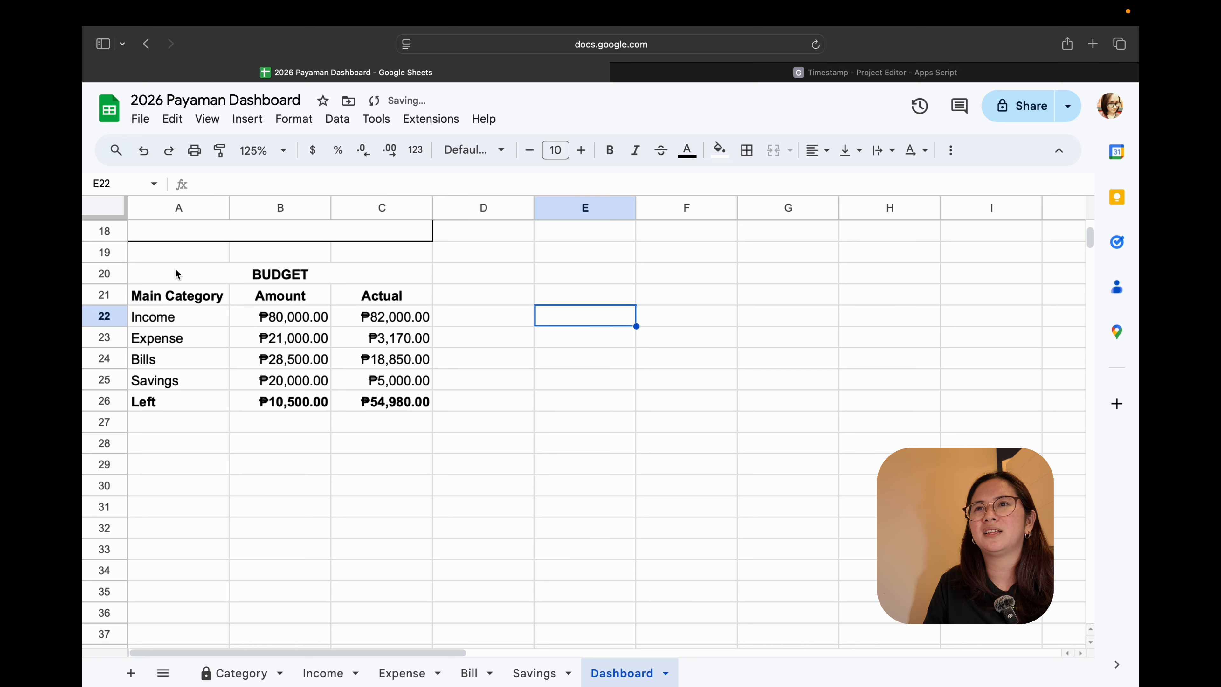
{"action": "left_click_drag", "start_coordinate": [308, 273], "coordinate": [351, 401]}
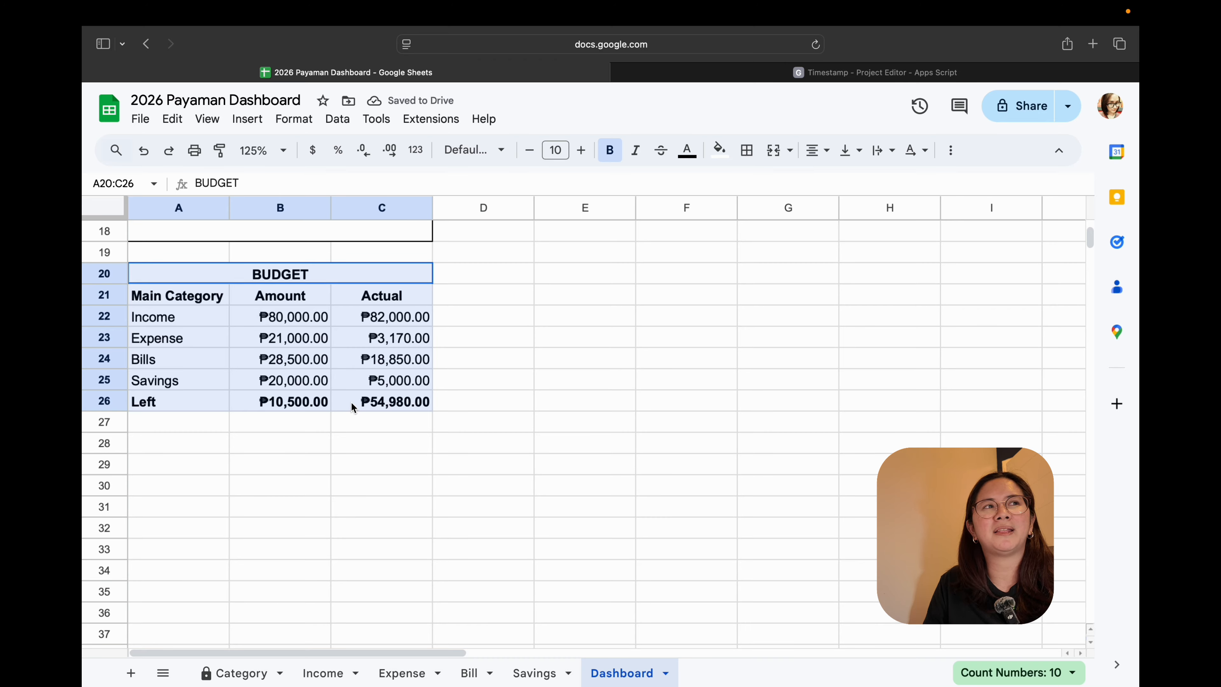
{"action": "left_click", "coordinate": [482, 350]}
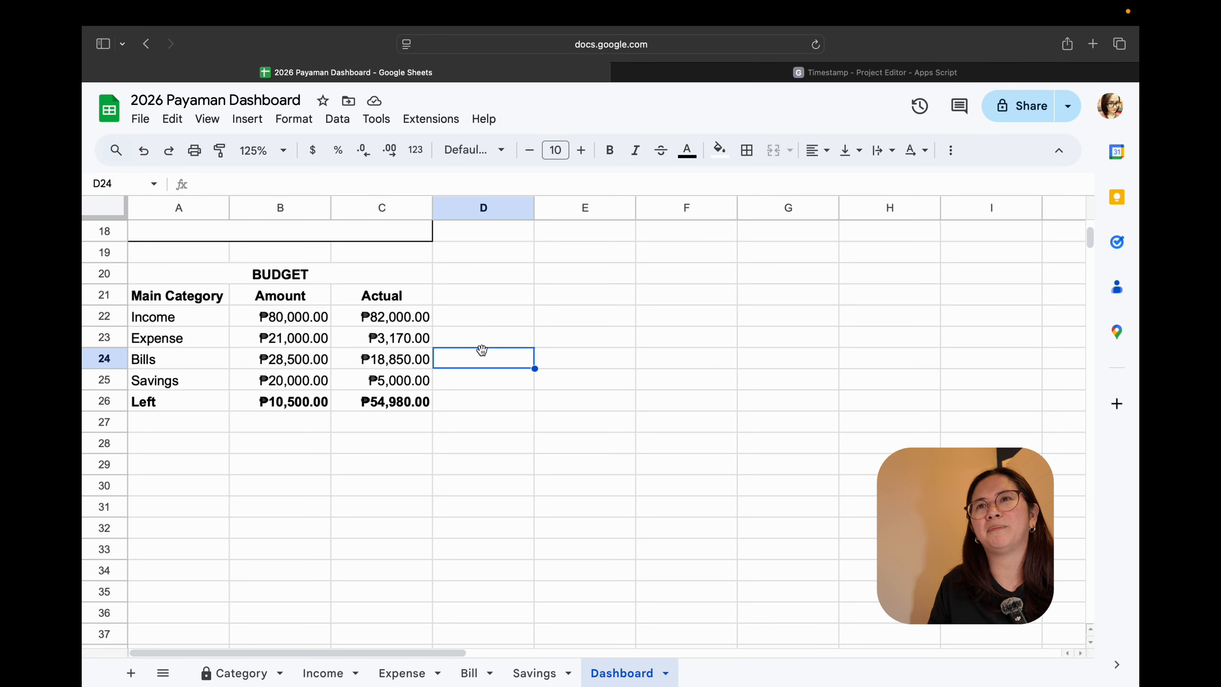
{"action": "left_click", "coordinate": [174, 320]}
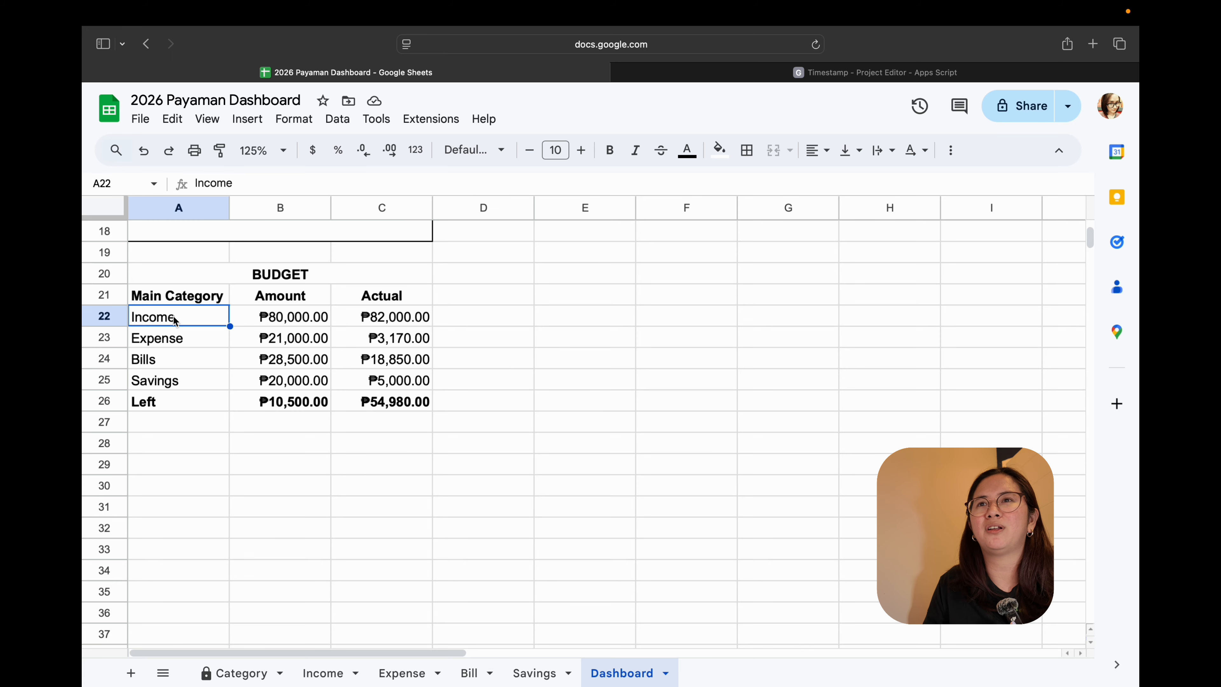
{"action": "left_click_drag", "start_coordinate": [230, 274], "coordinate": [370, 402]}
{"action": "key", "text": "super+c"}
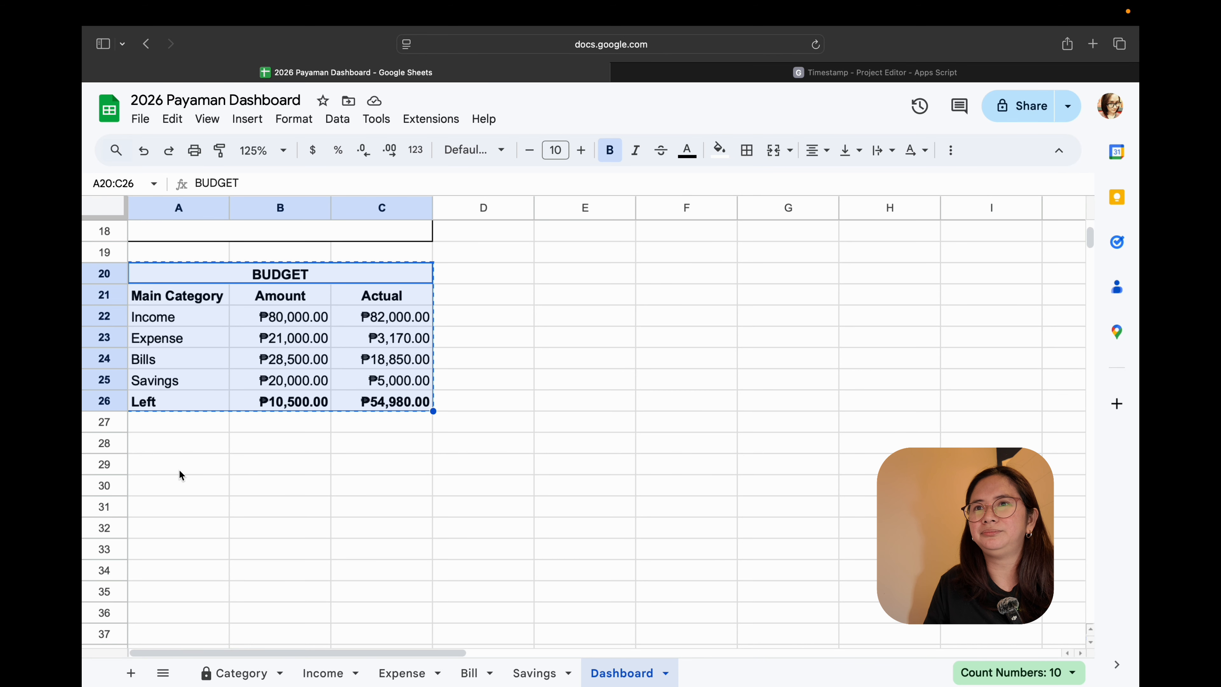
{"action": "left_click", "coordinate": [178, 472]}
{"action": "left_click", "coordinate": [520, 423]}
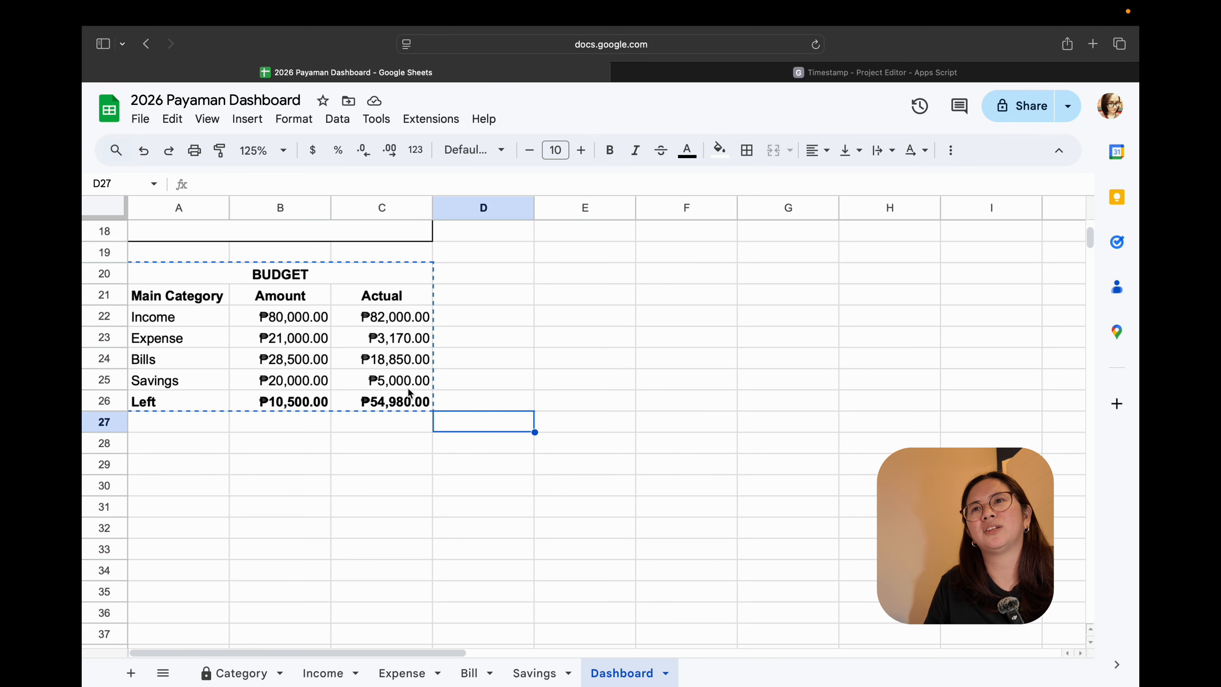
- Merge cells A29:C29 below the budget table and enter Income as the heading
{"action": "left_click", "coordinate": [196, 465]}
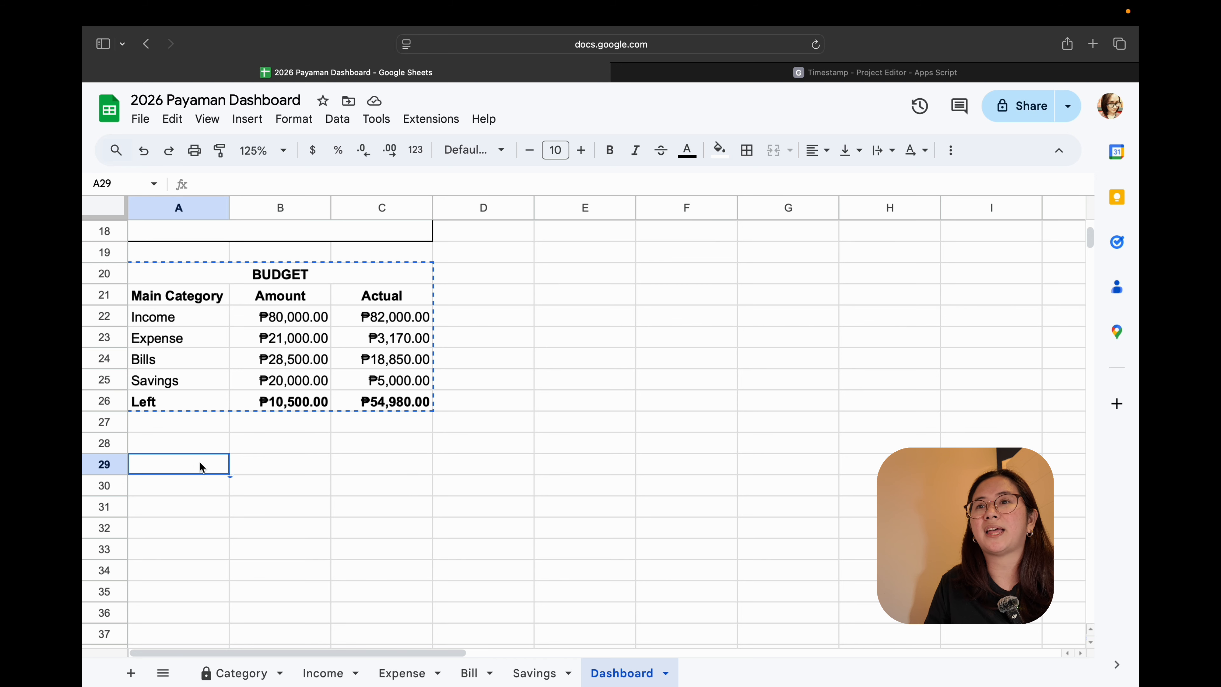
{"action": "left_click_drag", "start_coordinate": [200, 462], "coordinate": [341, 465]}
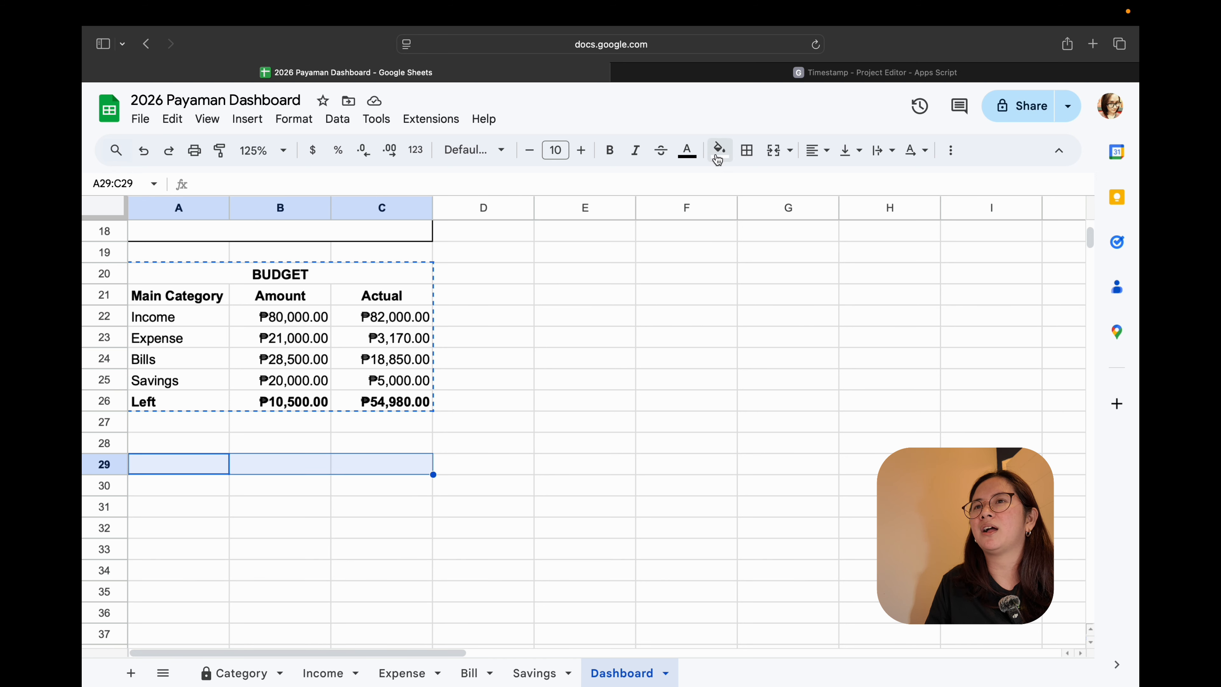
{"action": "left_click", "coordinate": [772, 151]}
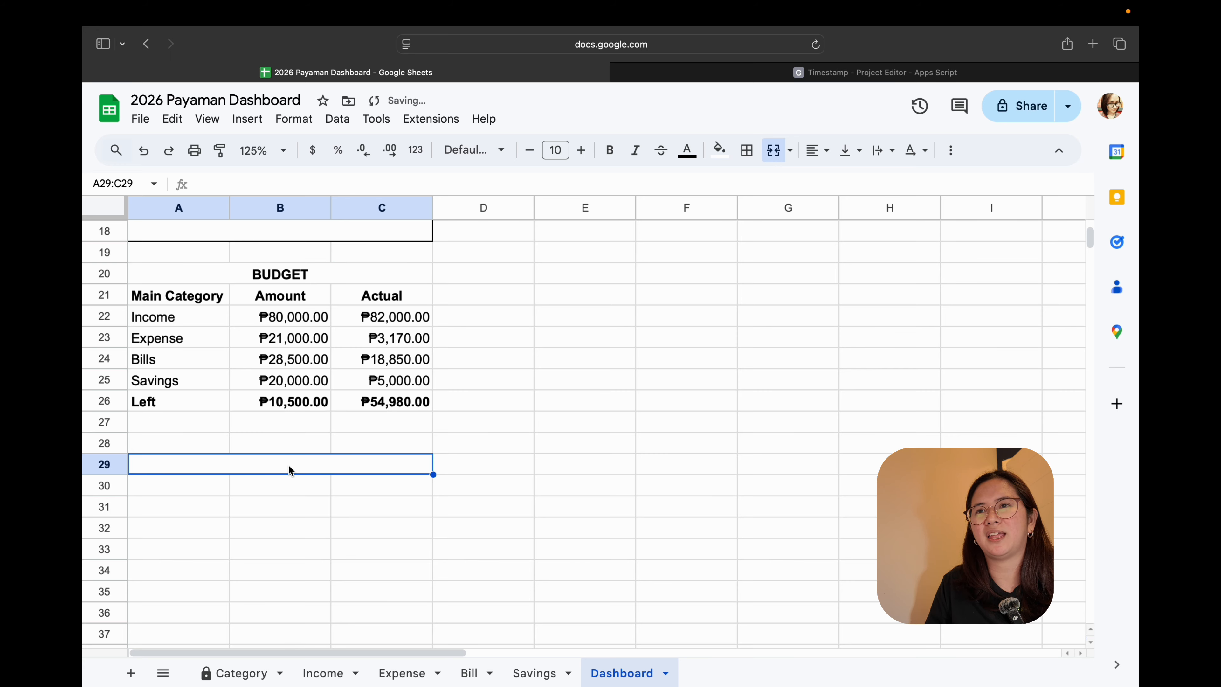
{"action": "type", "text": "Income"}
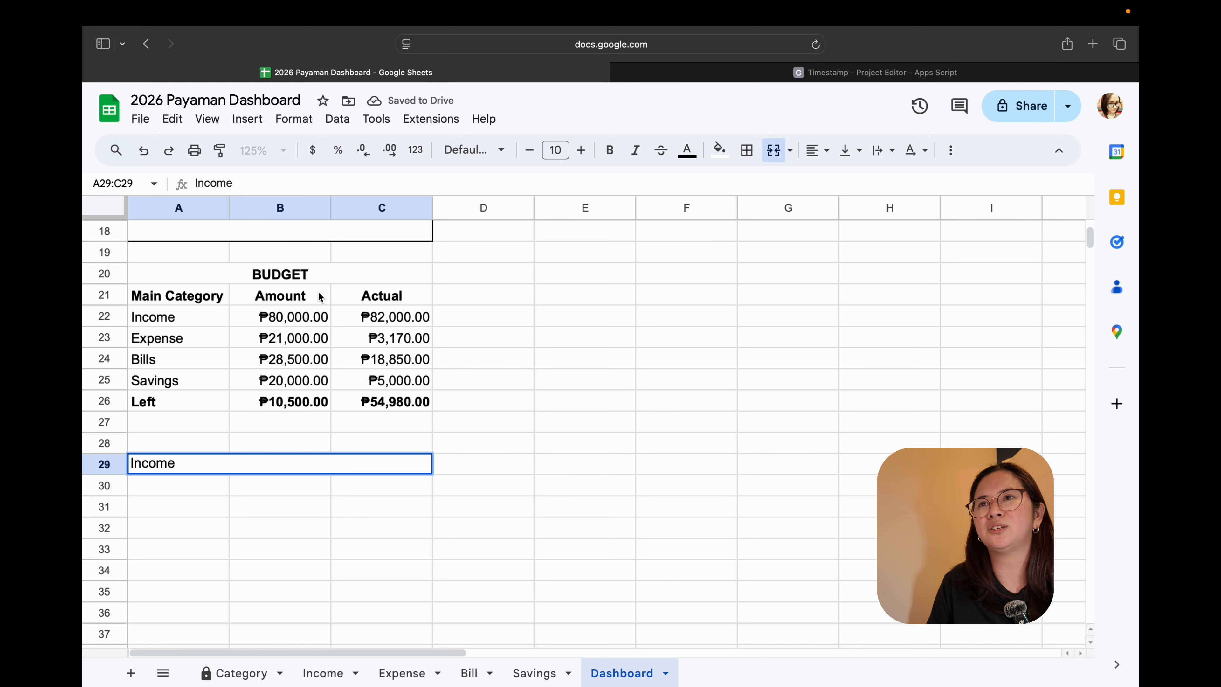
- Copy the formatted BUDGET heading from A20:C20 onto the merged heading cell A29:C29
{"action": "left_click", "coordinate": [315, 268]}
{"action": "key", "text": "ctrl+c"}
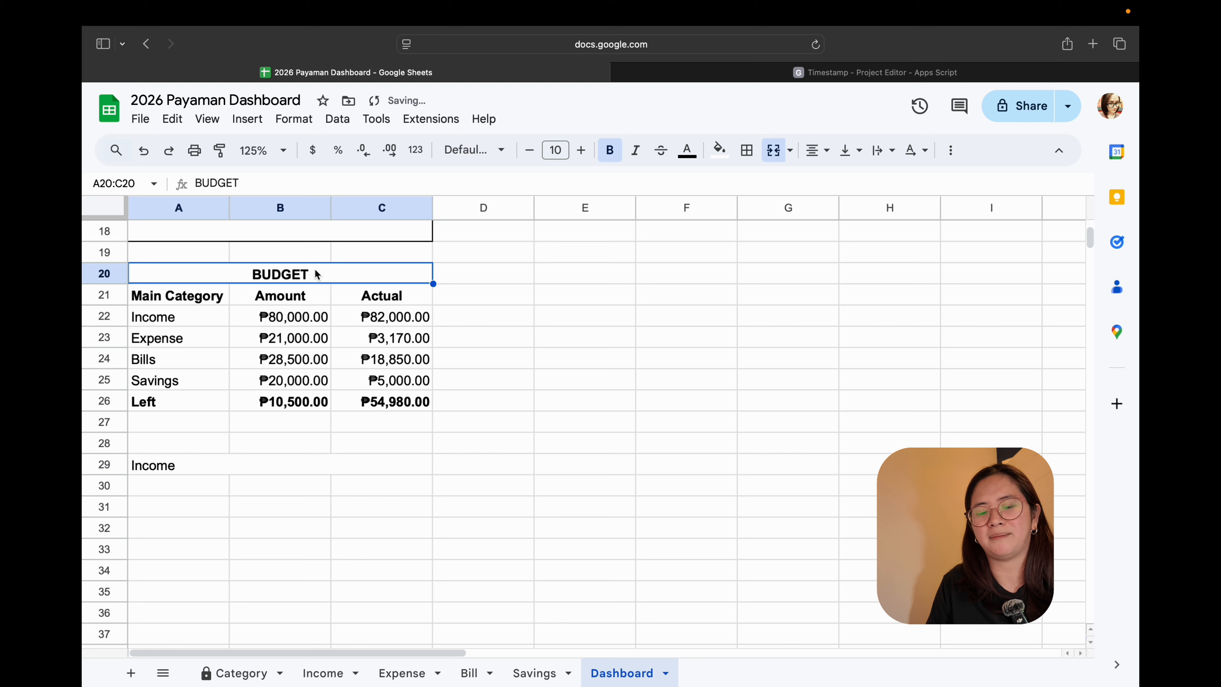
{"action": "left_click", "coordinate": [273, 464]}
{"action": "key", "text": "cmd+v"}
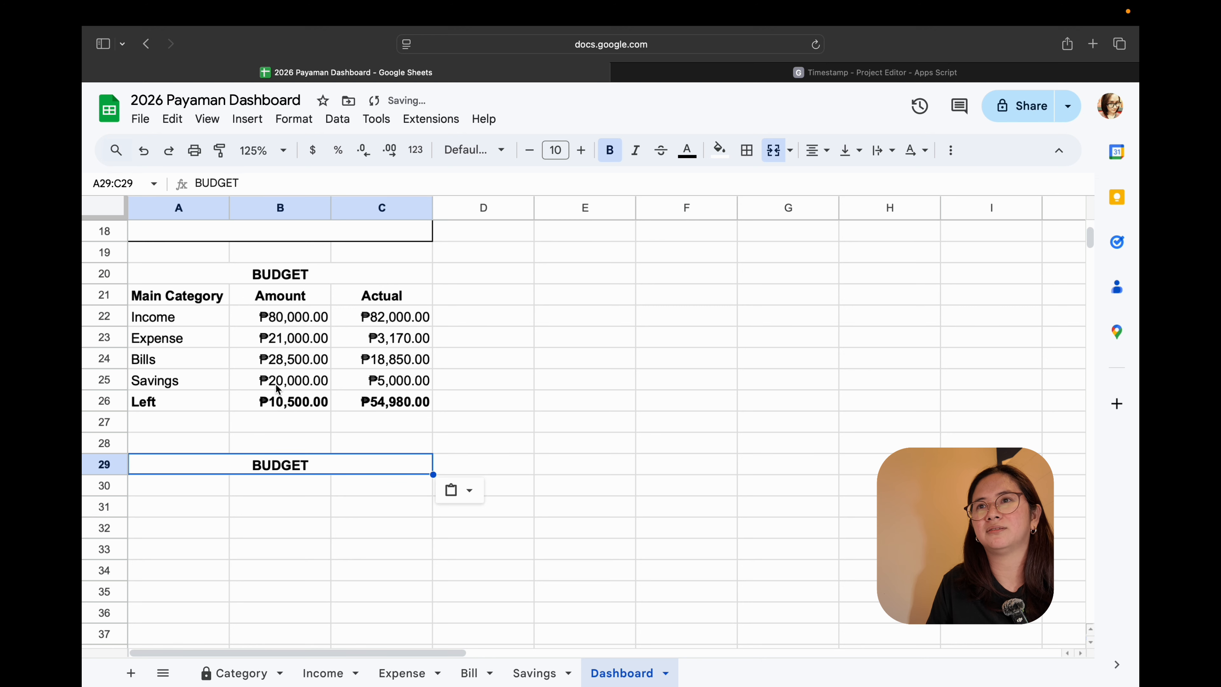
- Replace the heading text in the merged cell A29:C29 with INCOME
{"action": "left_click_drag", "start_coordinate": [241, 183], "coordinate": [187, 175]}
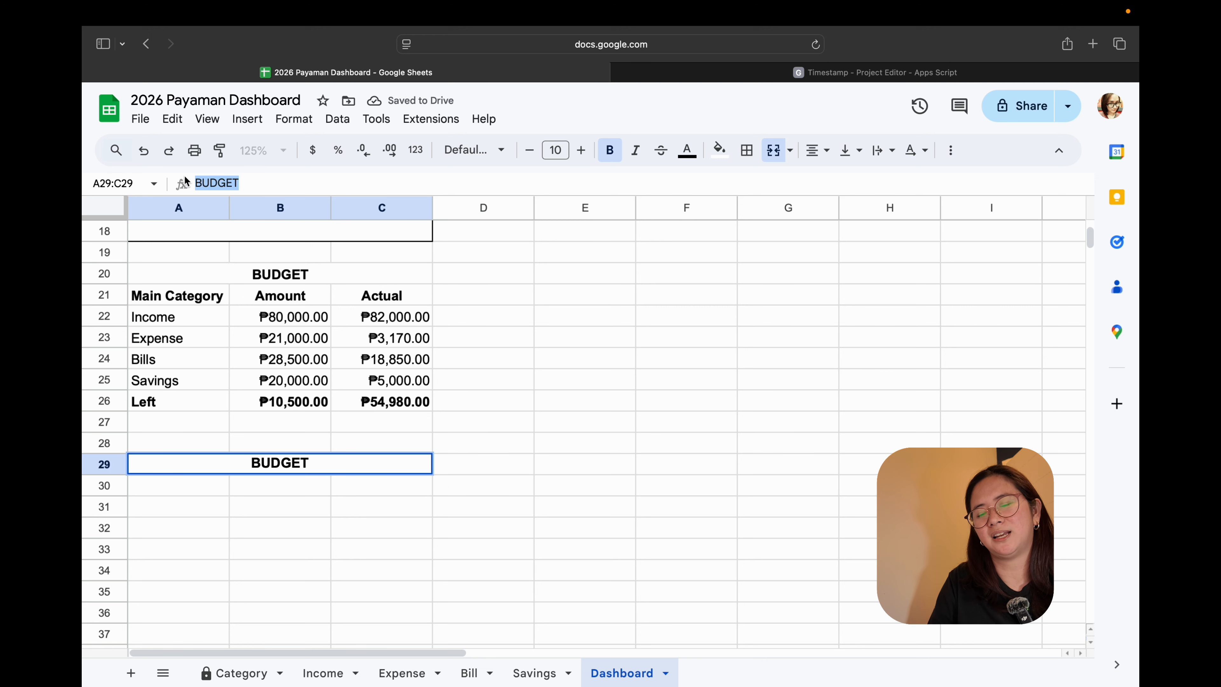
{"action": "key", "text": "BackSpace"}
{"action": "type", "text": "Income"}
{"action": "key", "text": "BackSpace"}
{"action": "key", "text": "BackSpace"}
{"action": "key", "text": "BackSpace"}
{"action": "key", "text": "BackSpace"}
{"action": "key", "text": "BackSpace"}
{"action": "key", "text": "BackSpace"}
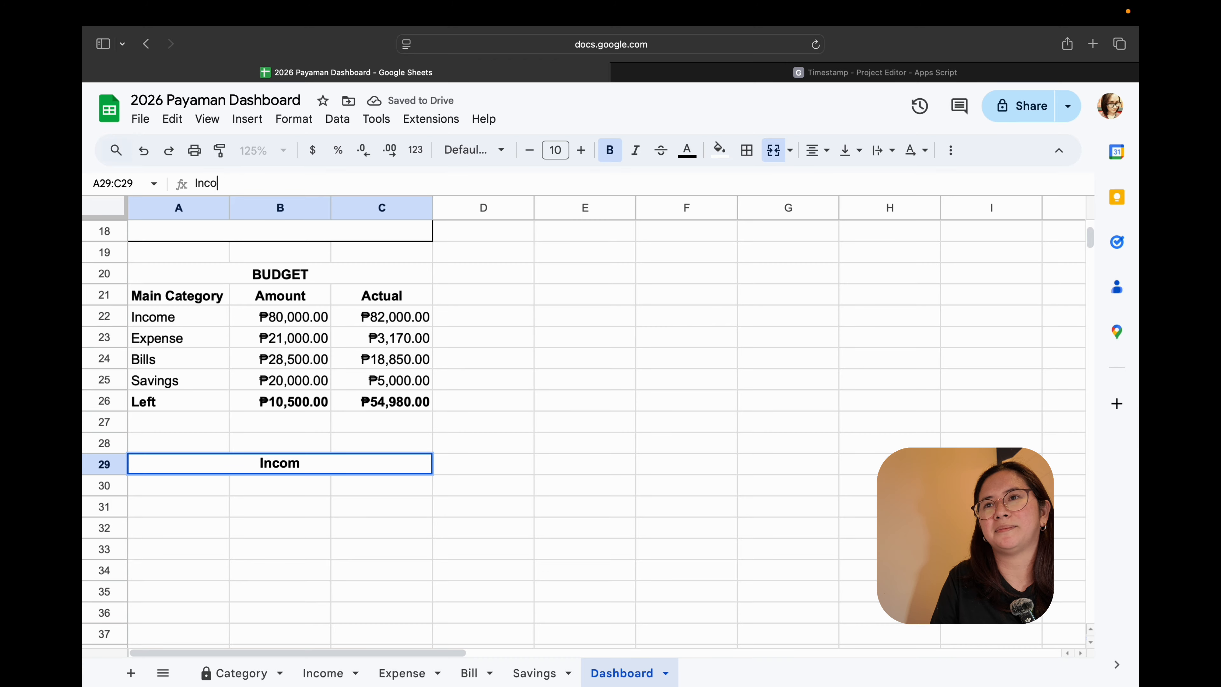
{"action": "type", "text": "INCOME"}
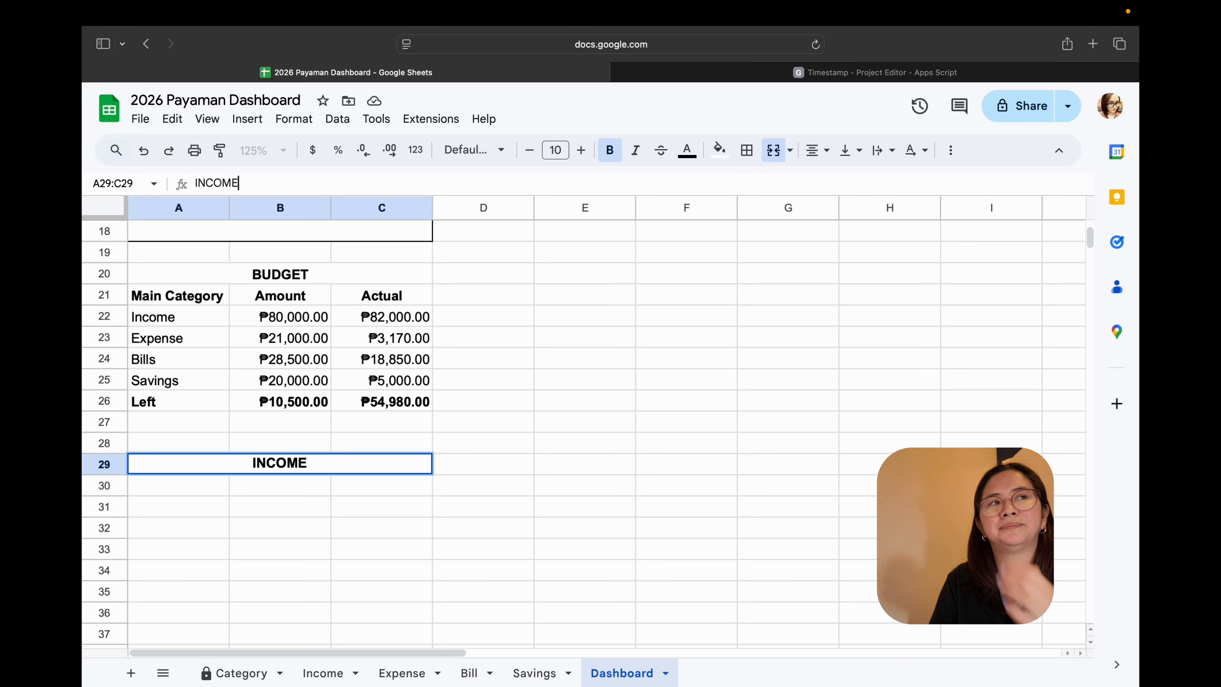
{"action": "key", "text": "Return"}
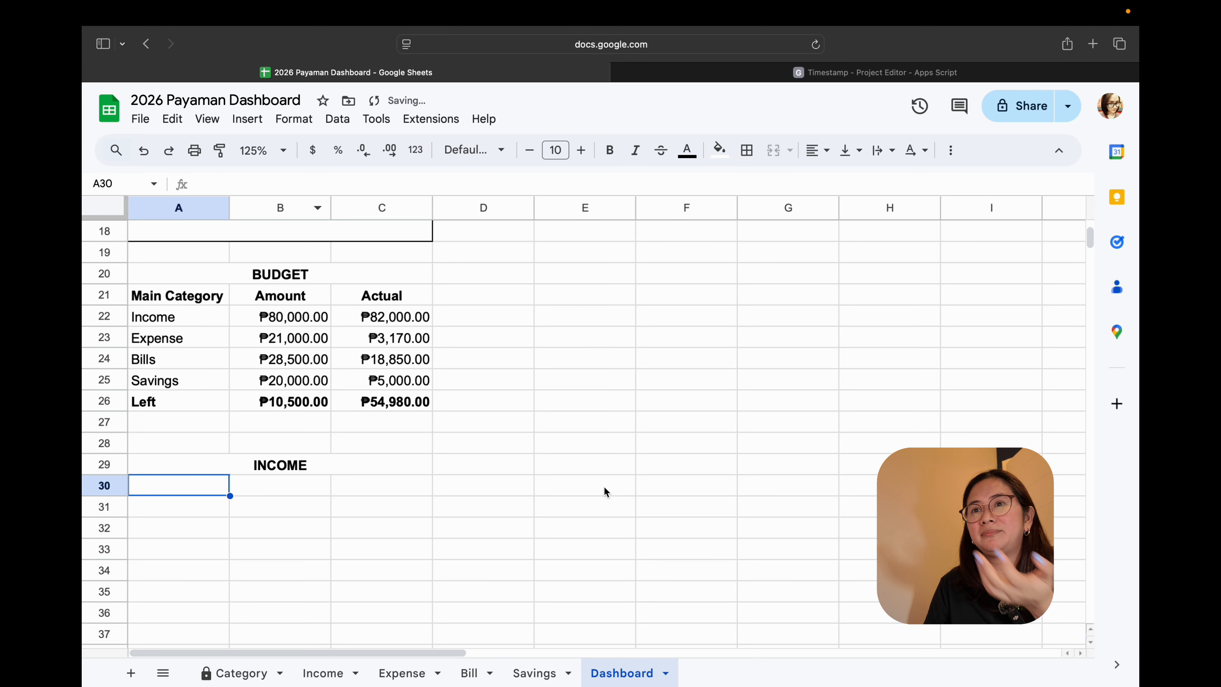
{"action": "left_click", "coordinate": [556, 482]}
{"action": "left_click", "coordinate": [157, 490]}
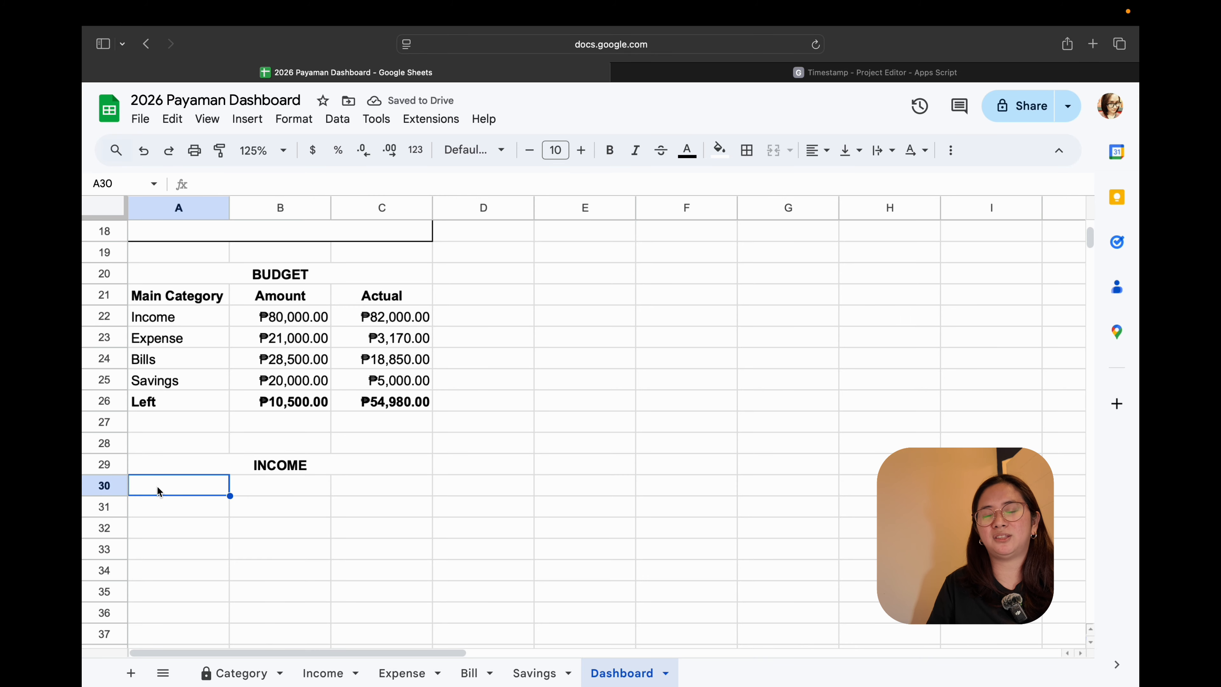
{"action": "type", "text": "SUBCAT"}
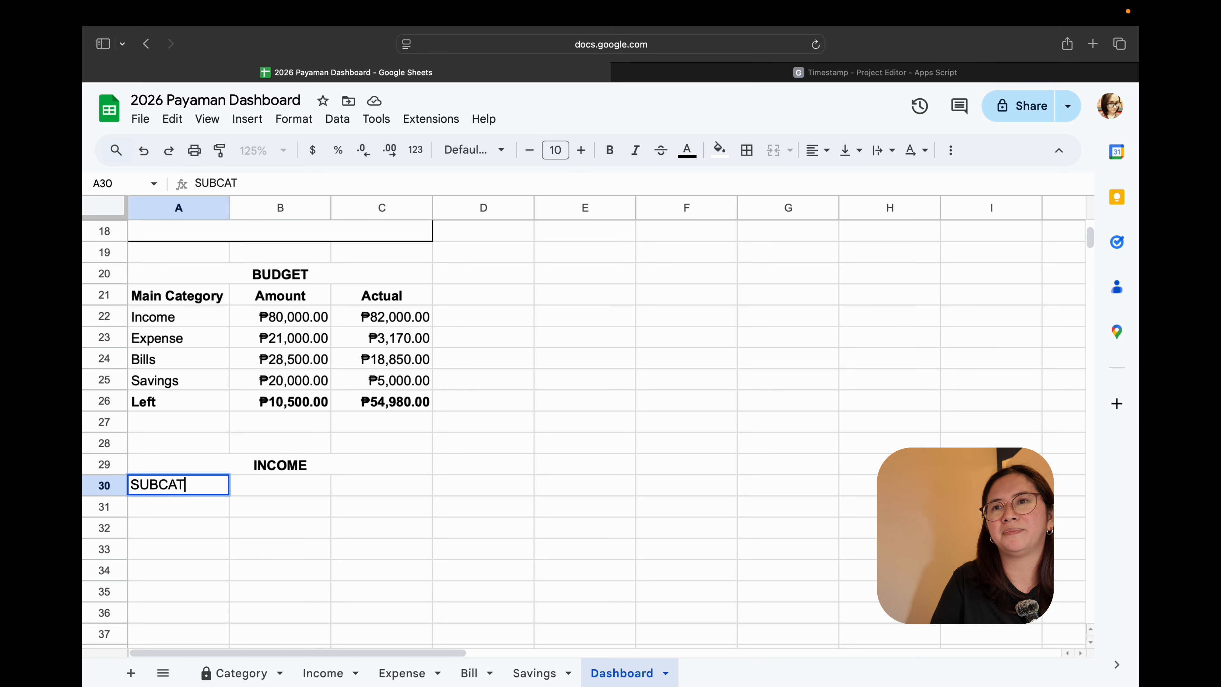
{"action": "key", "text": "BackSpace"}
{"action": "key", "text": "BackSpace"}
{"action": "key", "text": "BackSpace"}
{"action": "key", "text": "BackSpace"}
{"action": "key", "text": "BackSpace"}
{"action": "key", "text": "BackSpace"}
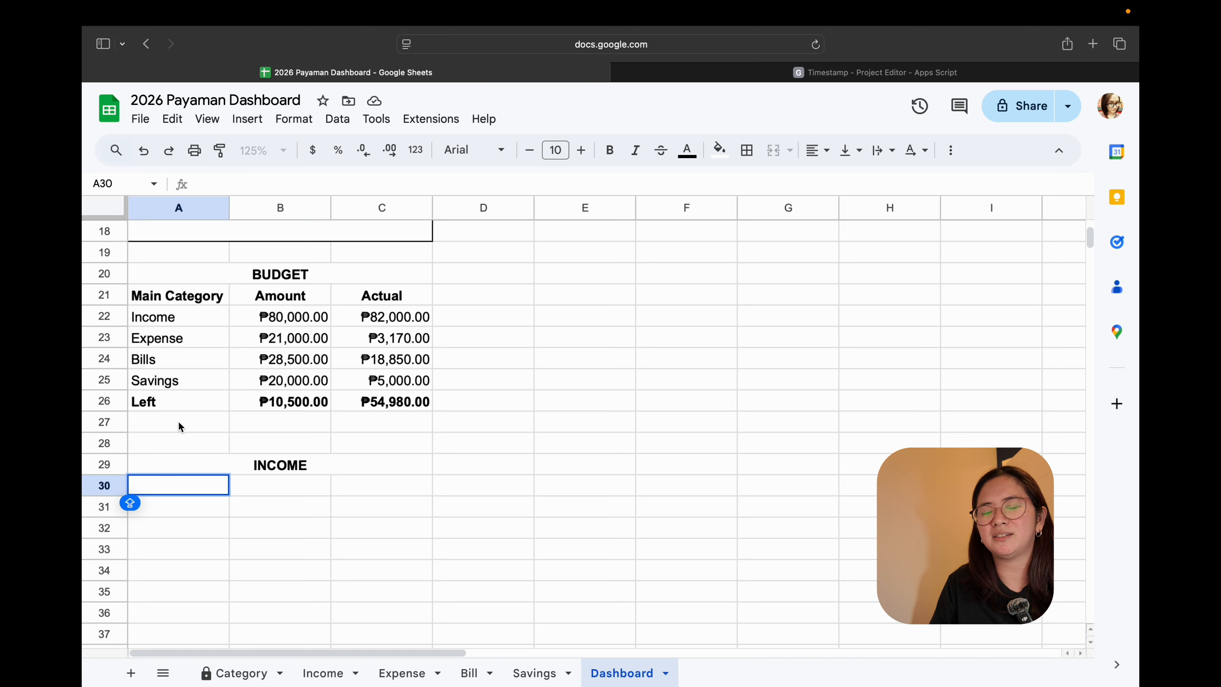
- Enter the column header Subcategory in A30 under the INCOME heading
{"action": "type", "text": "S"}
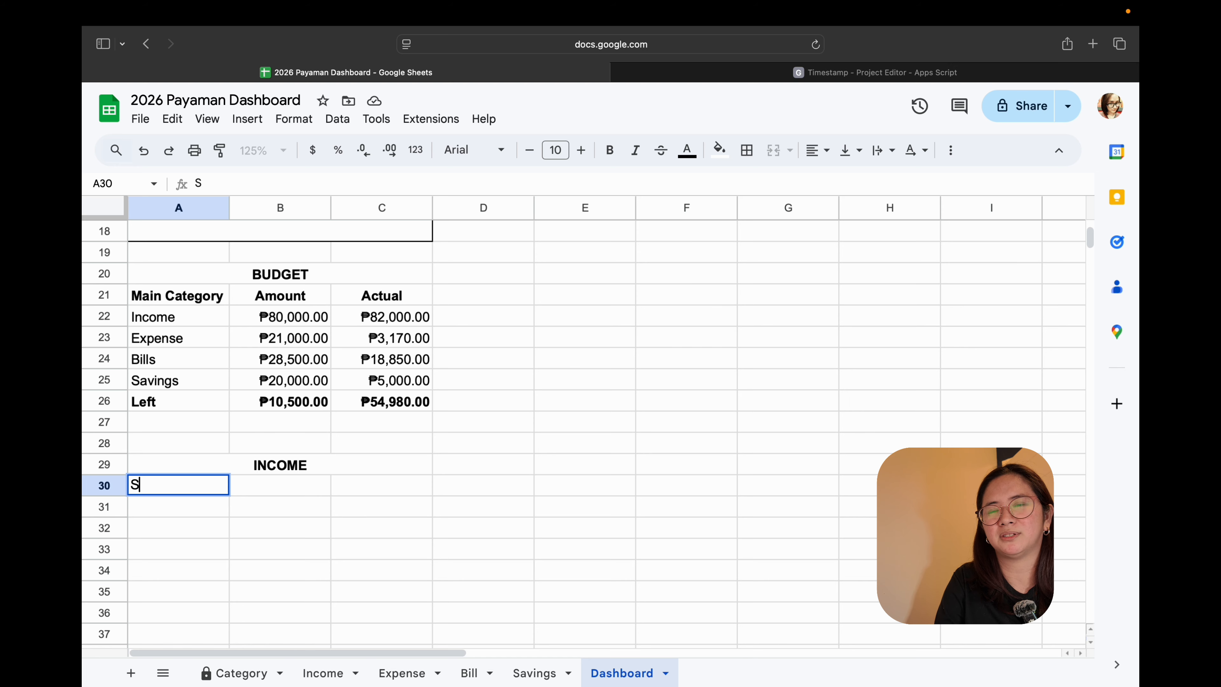
{"action": "type", "text": "un"}
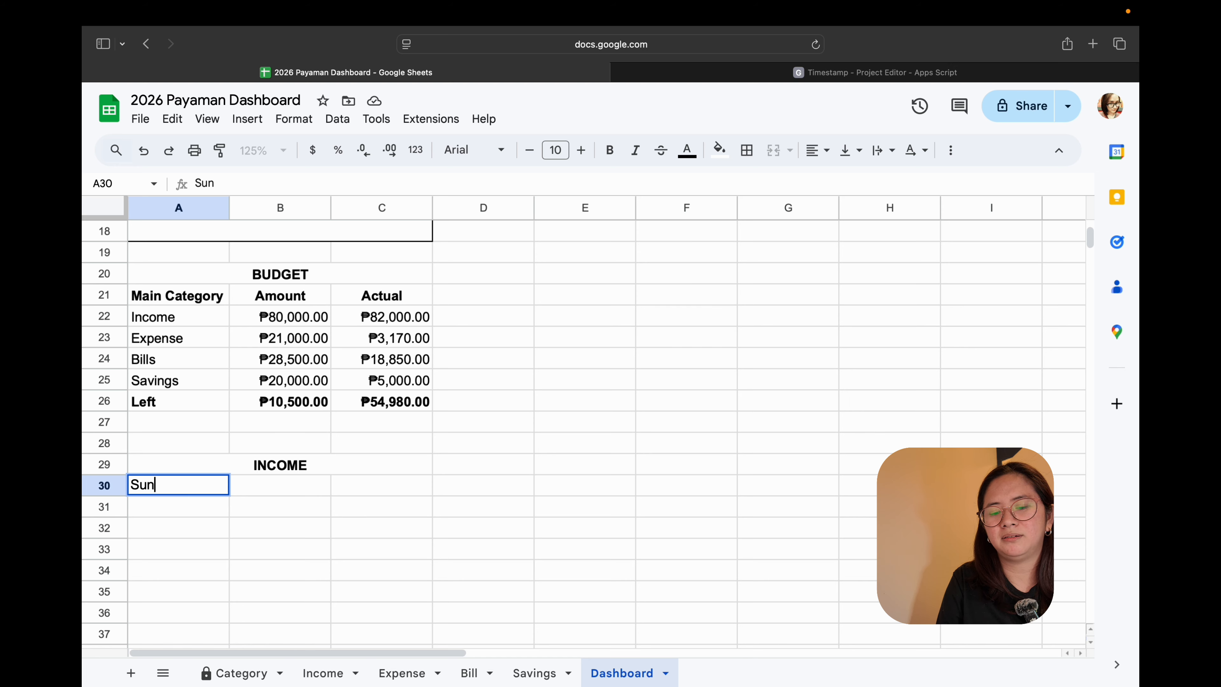
{"action": "key", "text": "BackSpace"}
{"action": "type", "text": "bcs"}
{"action": "key", "text": "BackSpace"}
{"action": "type", "text": "a"}
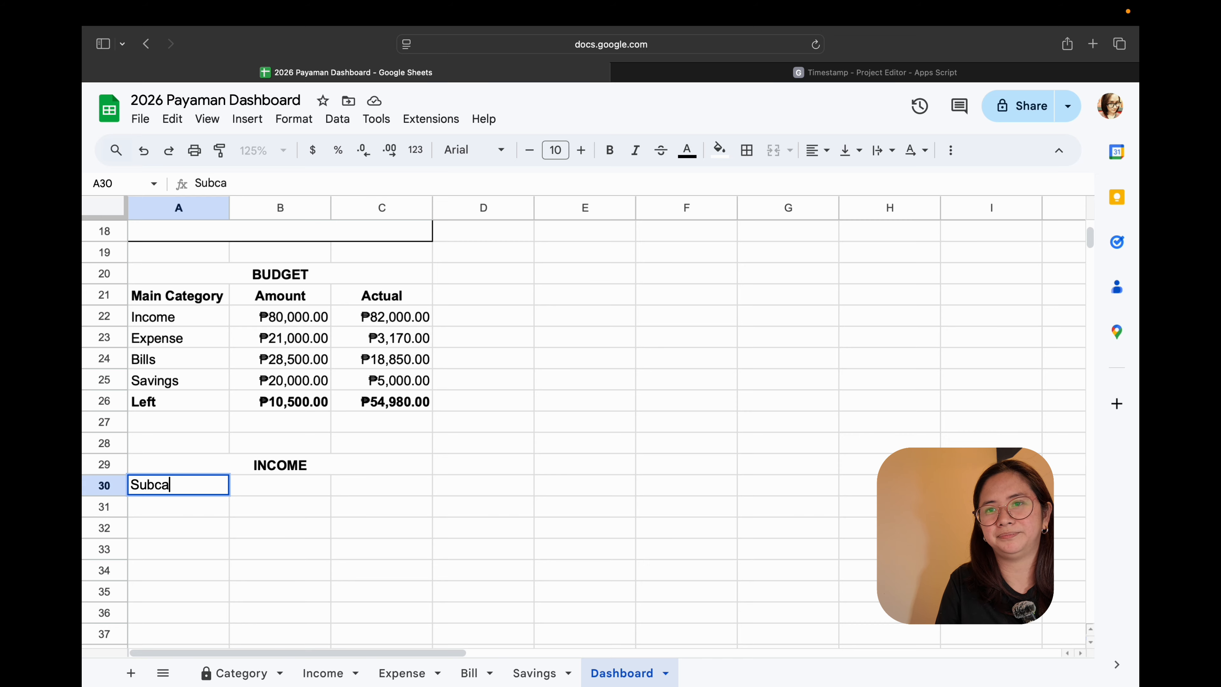
{"action": "type", "text": "tegory"}
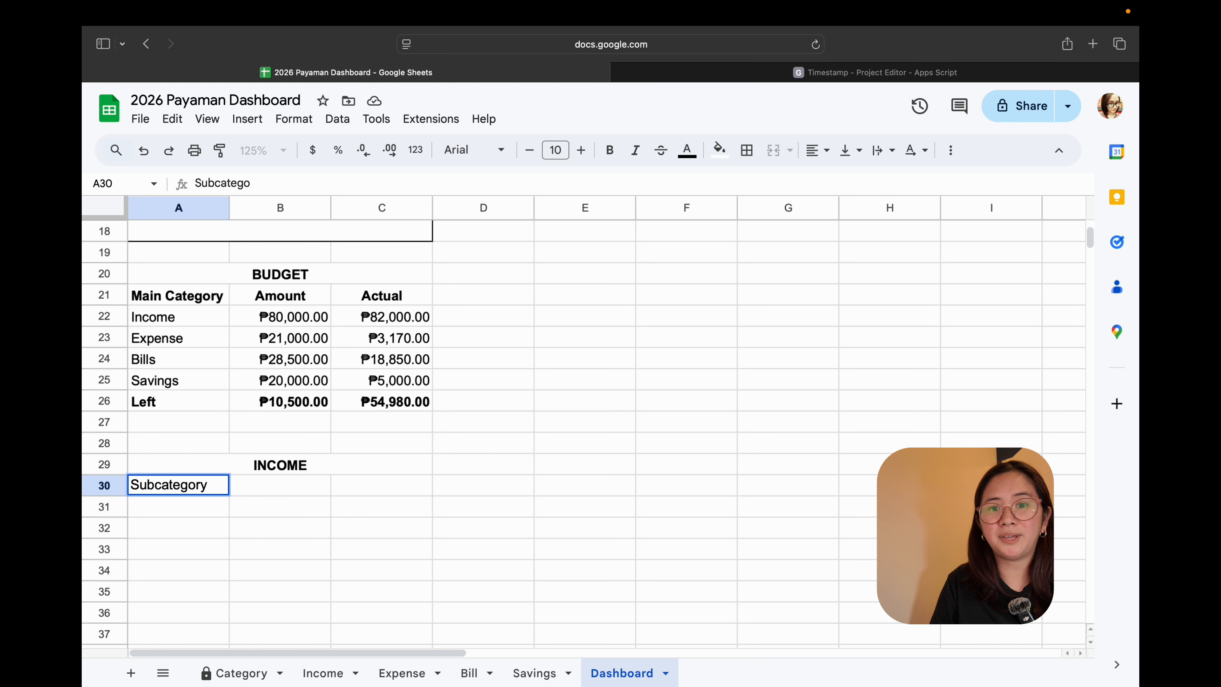
{"action": "key", "text": "Return"}
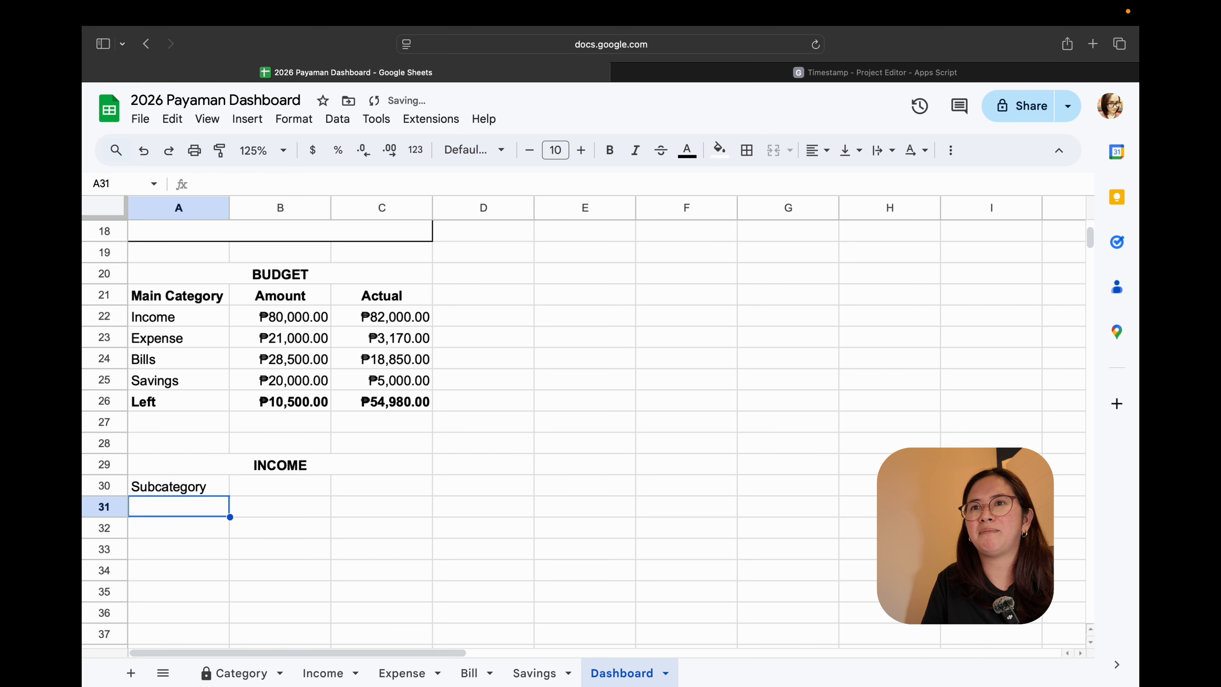
- Copy the income subcategories in B2:B16 of the Category sheet into the Dashboard sheet starting at A31
{"action": "scroll", "coordinate": [202, 506], "scroll_direction": "down", "scroll_amount": 2}
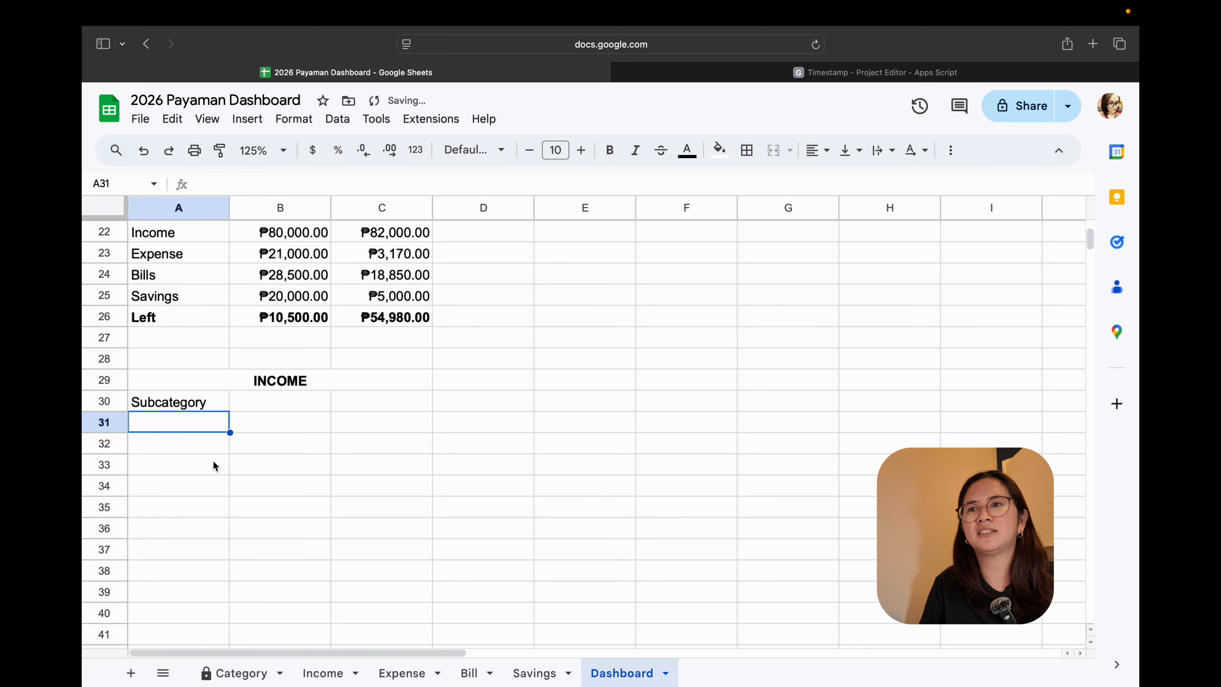
{"action": "left_click", "coordinate": [237, 671]}
{"action": "scroll", "coordinate": [299, 472], "scroll_direction": "up", "scroll_amount": 10}
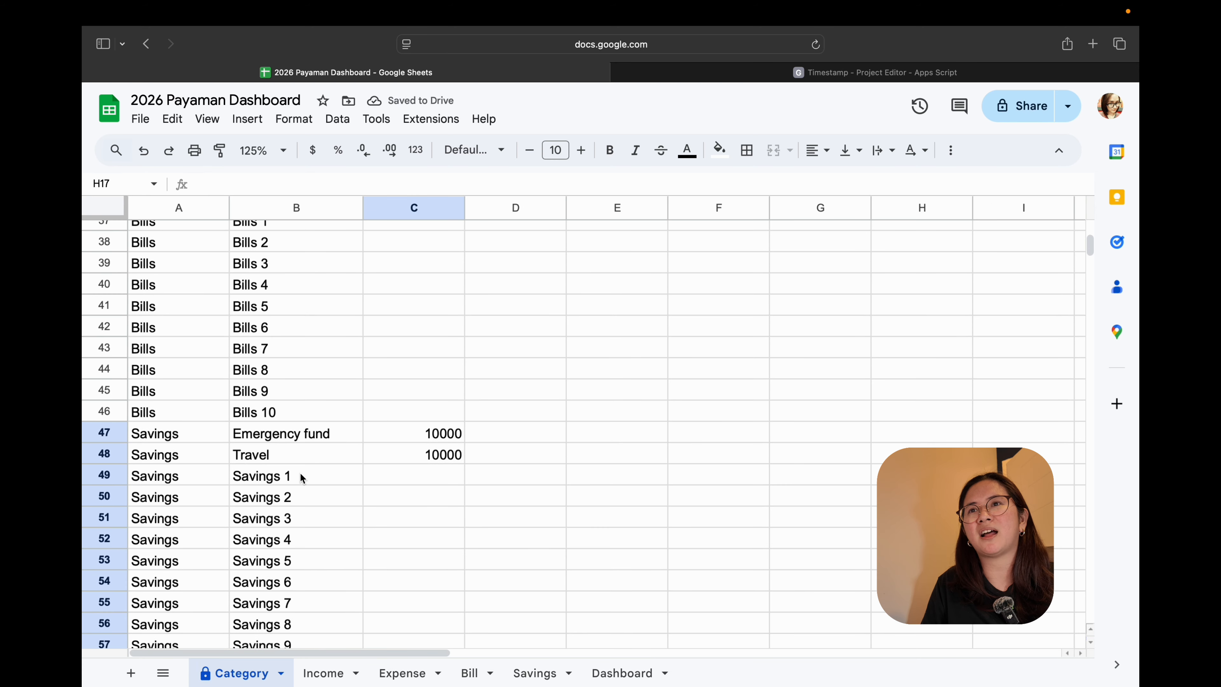
{"action": "scroll", "coordinate": [299, 472], "scroll_direction": "up", "scroll_amount": 5}
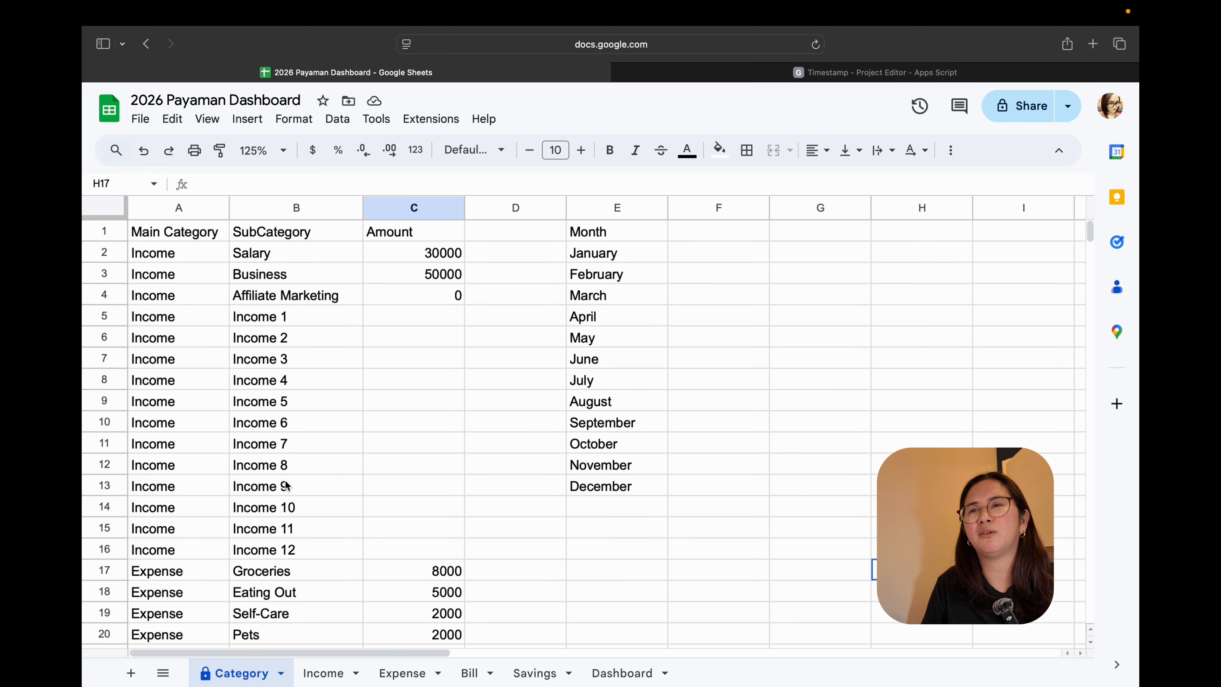
{"action": "left_click_drag", "start_coordinate": [252, 256], "coordinate": [280, 553]}
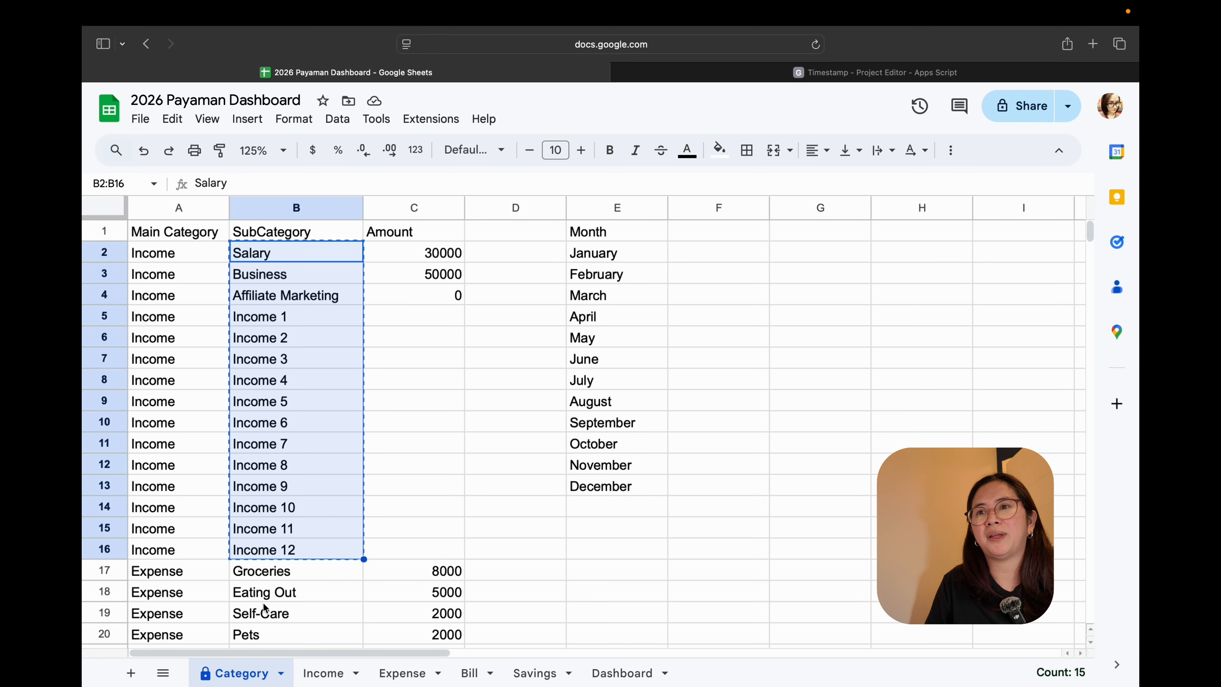
{"action": "left_click", "coordinate": [323, 672]}
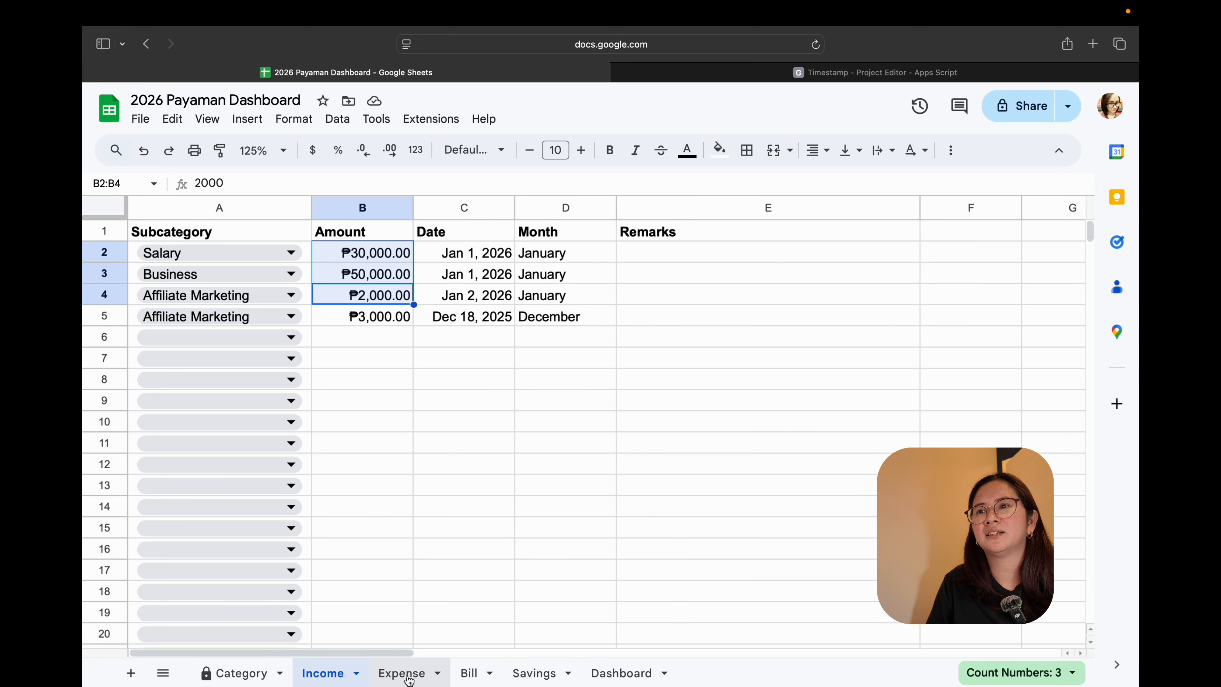
{"action": "left_click", "coordinate": [622, 673]}
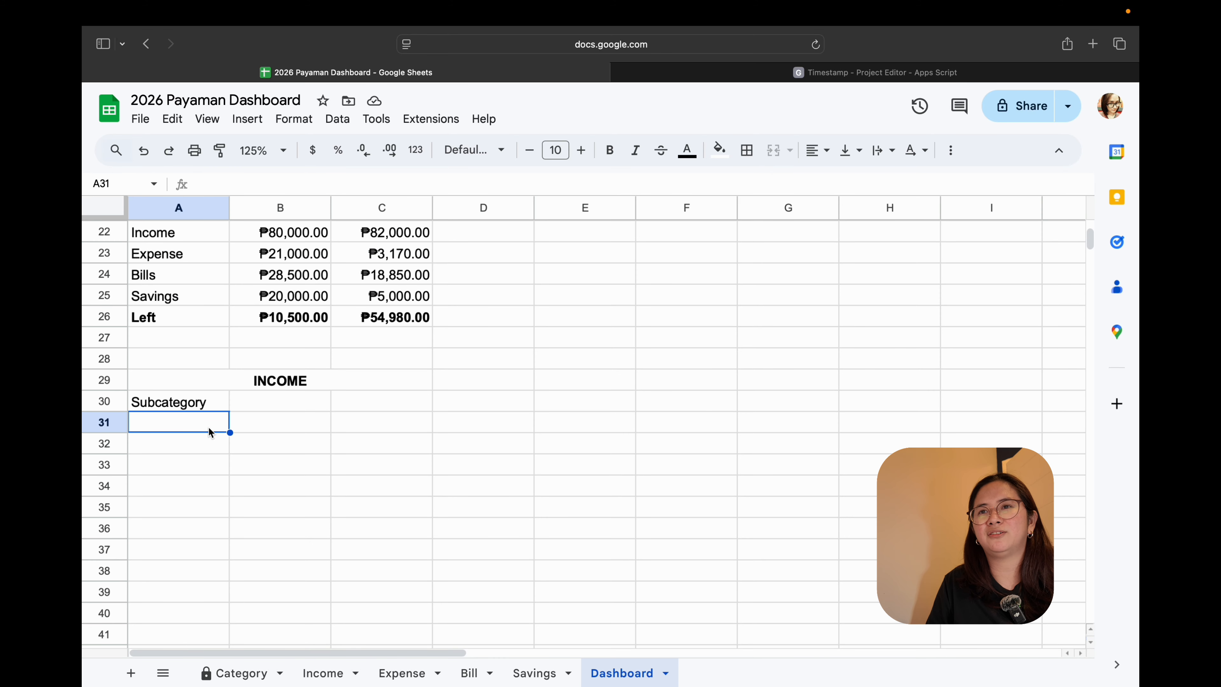
{"action": "key", "text": "super+v"}
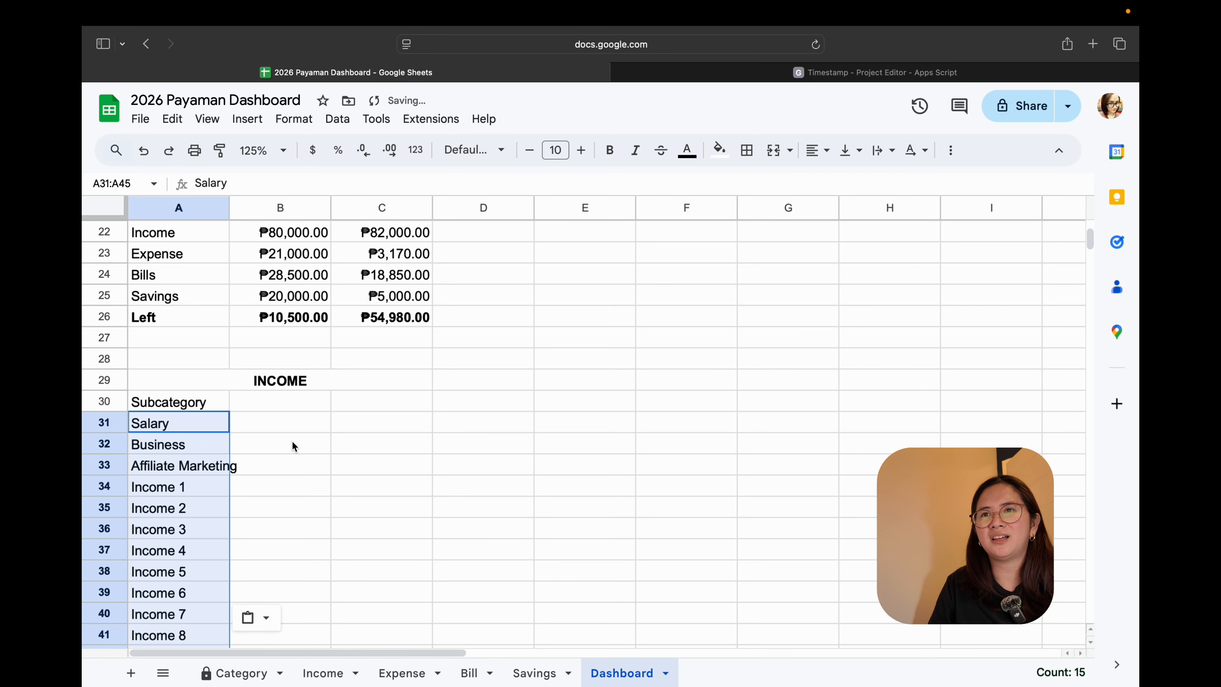
- Widen column A of the Dashboard sheet so that Affiliate Marketing fits inside its cell
{"action": "left_click_drag", "start_coordinate": [230, 207], "coordinate": [237, 207]}
{"action": "scroll", "coordinate": [274, 461], "scroll_direction": "down", "scroll_amount": 2}
{"action": "left_click", "coordinate": [274, 461]}
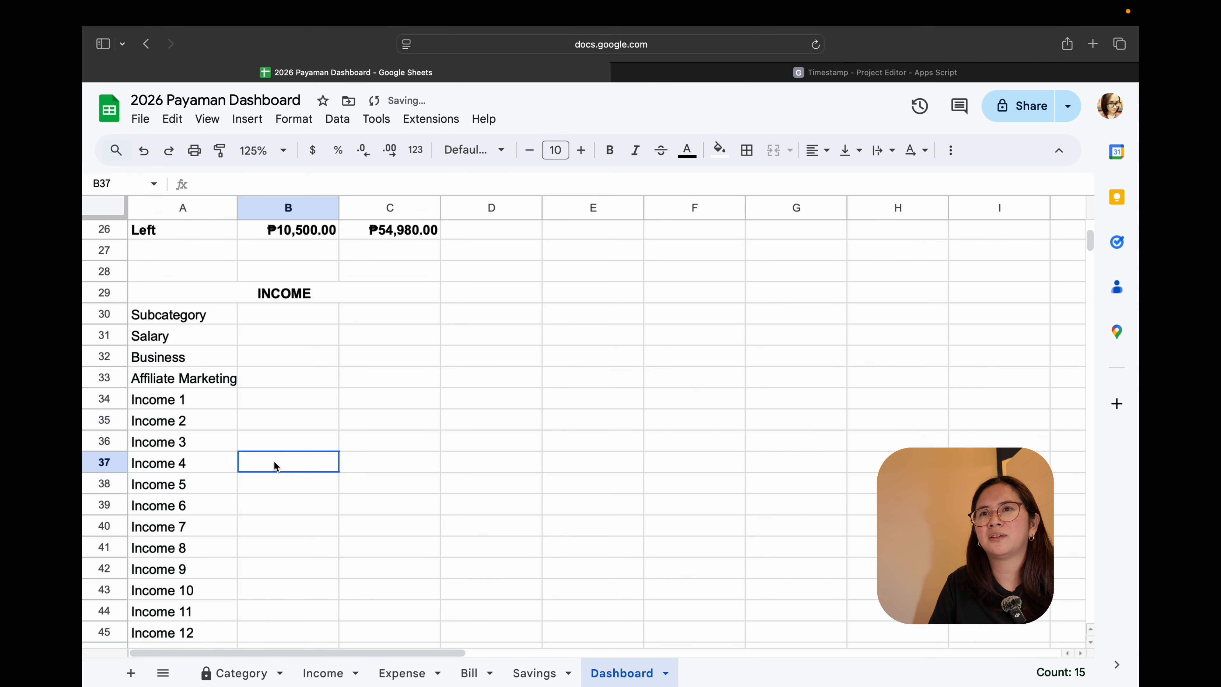
{"action": "left_click", "coordinate": [234, 381]}
{"action": "left_click_drag", "start_coordinate": [237, 208], "coordinate": [242, 207]}
{"action": "scroll", "coordinate": [398, 424], "scroll_direction": "up", "scroll_amount": 10}
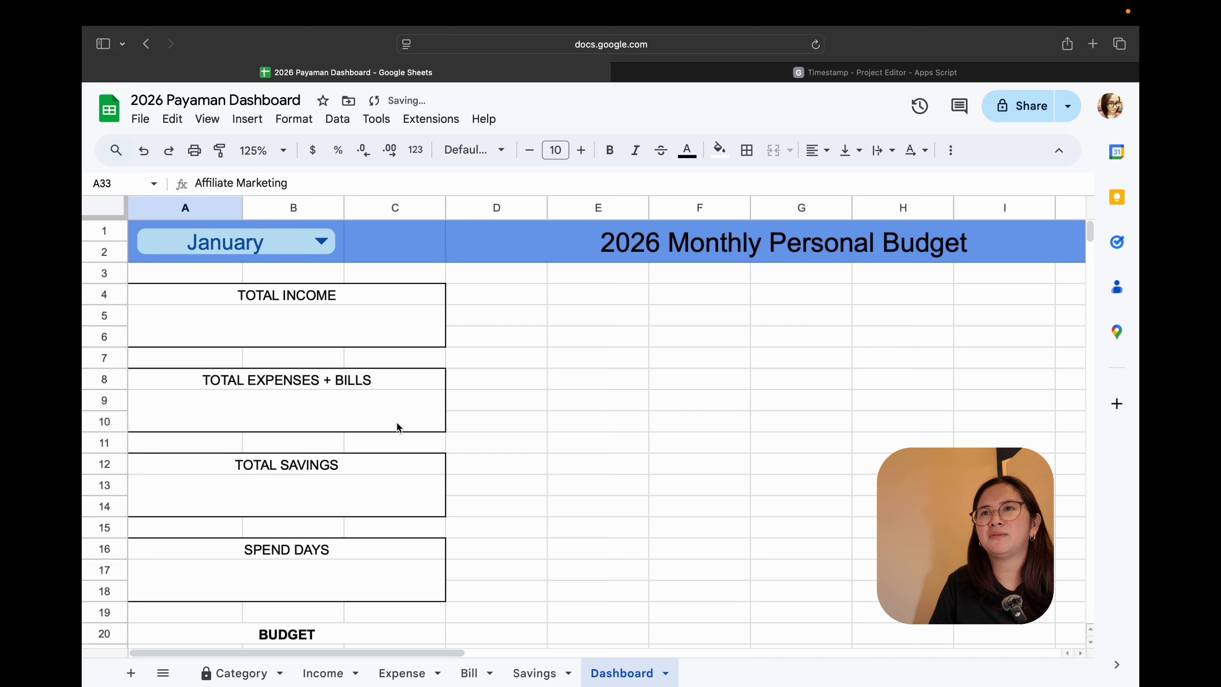
{"action": "scroll", "coordinate": [229, 538], "scroll_direction": "down", "scroll_amount": 3}
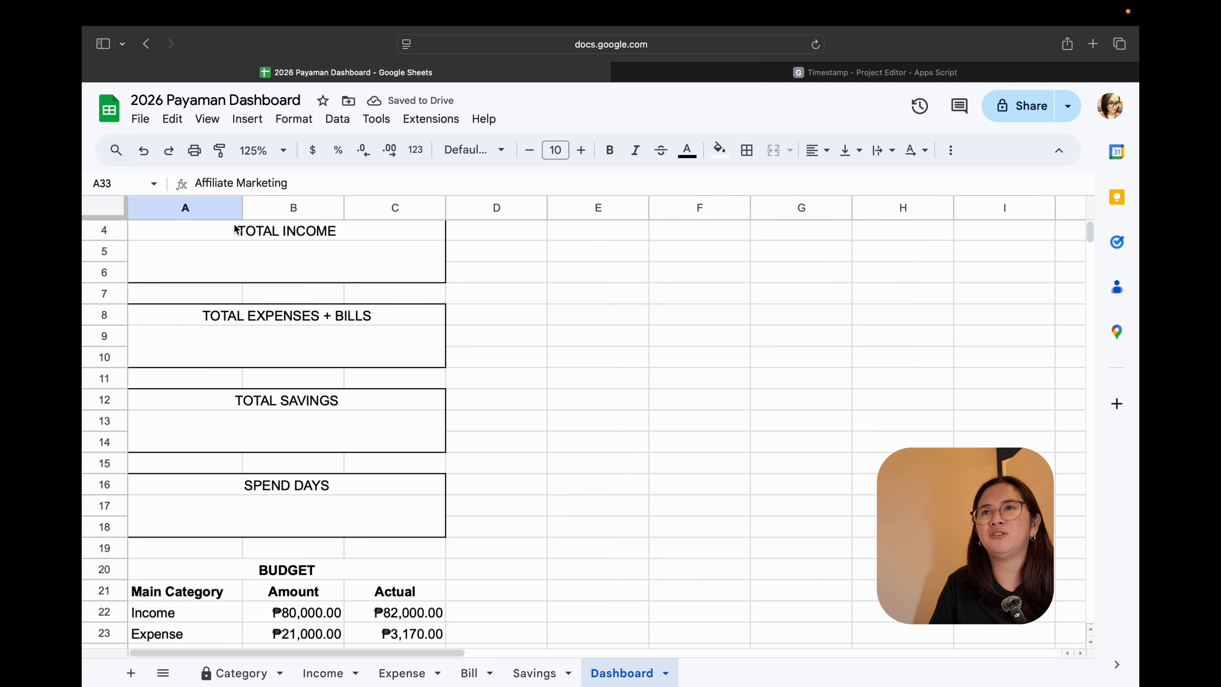
{"action": "scroll", "coordinate": [278, 303], "scroll_direction": "up", "scroll_amount": 3}
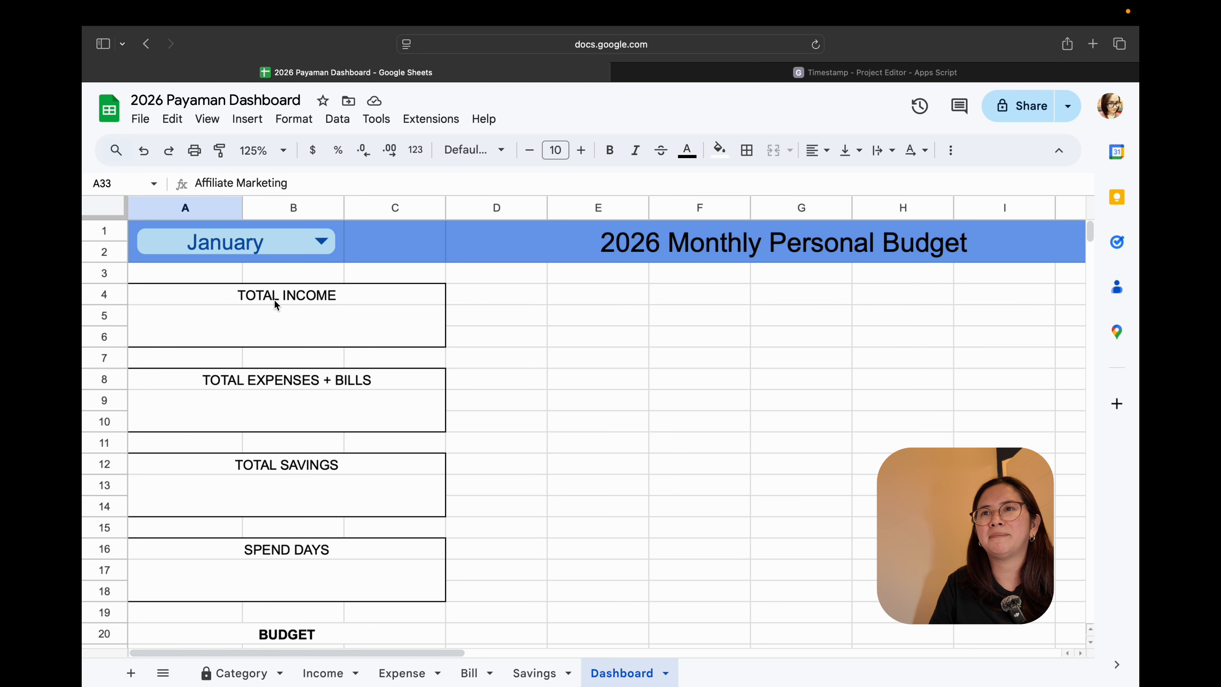
{"action": "scroll", "coordinate": [356, 507], "scroll_direction": "down", "scroll_amount": 7}
{"action": "scroll", "coordinate": [356, 508], "scroll_direction": "down", "scroll_amount": 5}
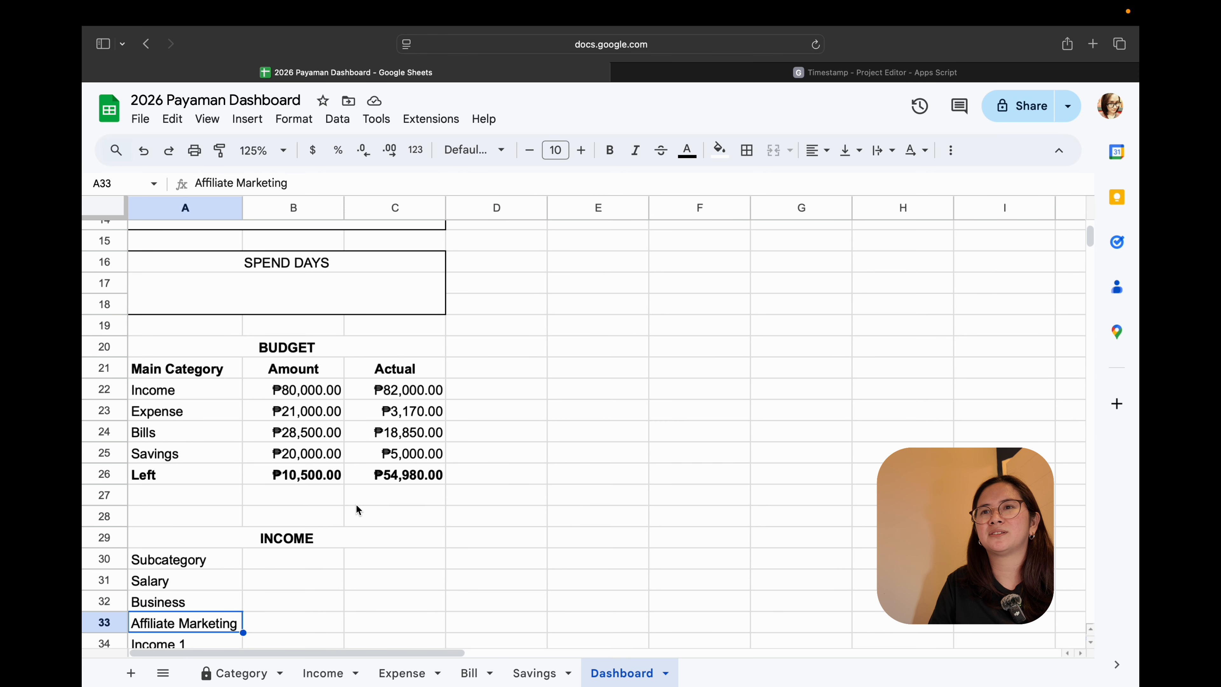
- Enter the column headers Amount in B30 and Actual in C30 beside Subcategory
{"action": "left_click", "coordinate": [269, 577]}
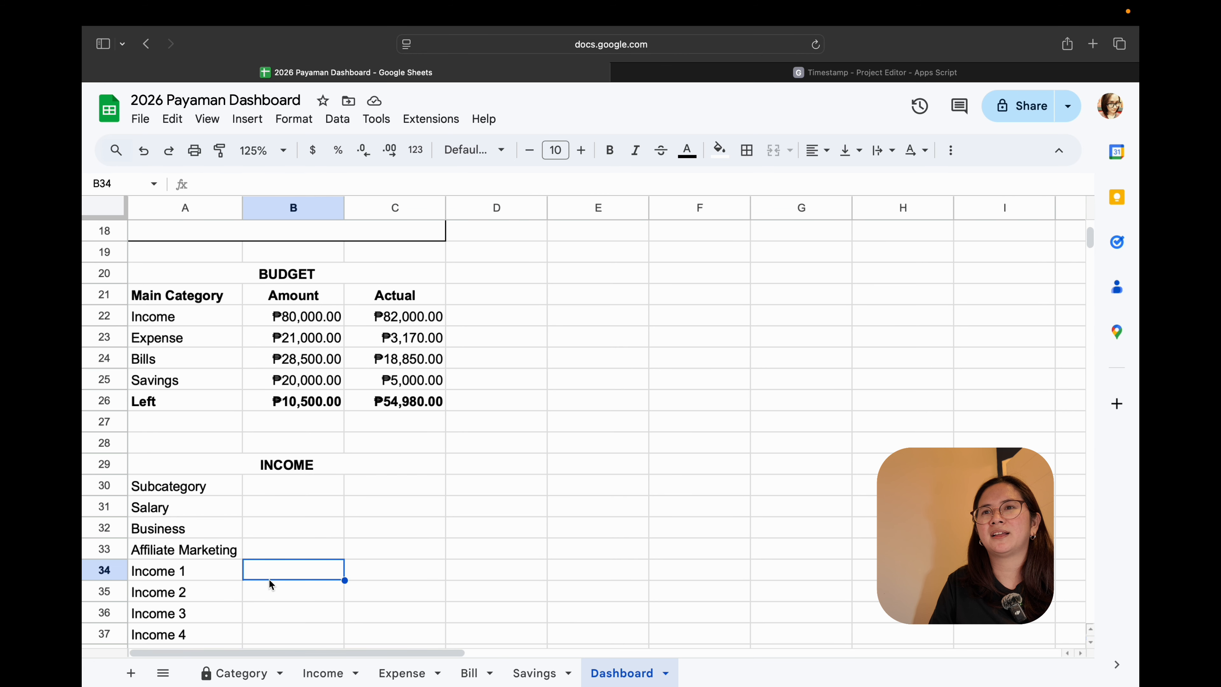
{"action": "left_click", "coordinate": [269, 492]}
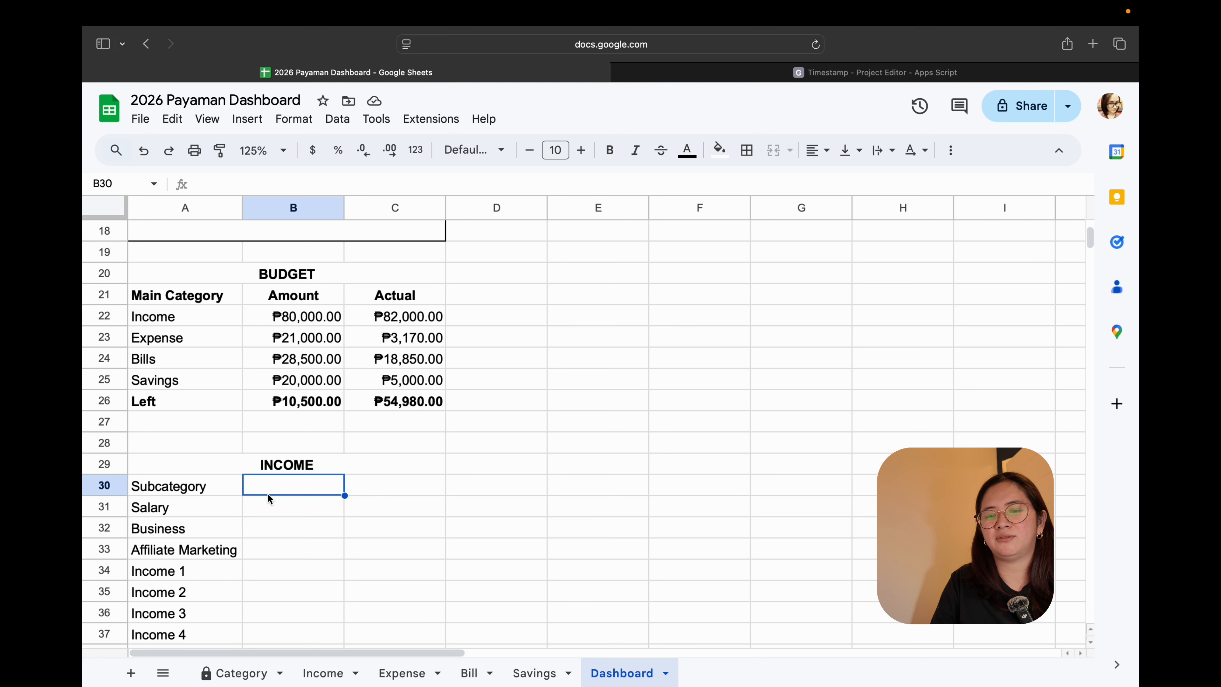
{"action": "type", "text": "A"}
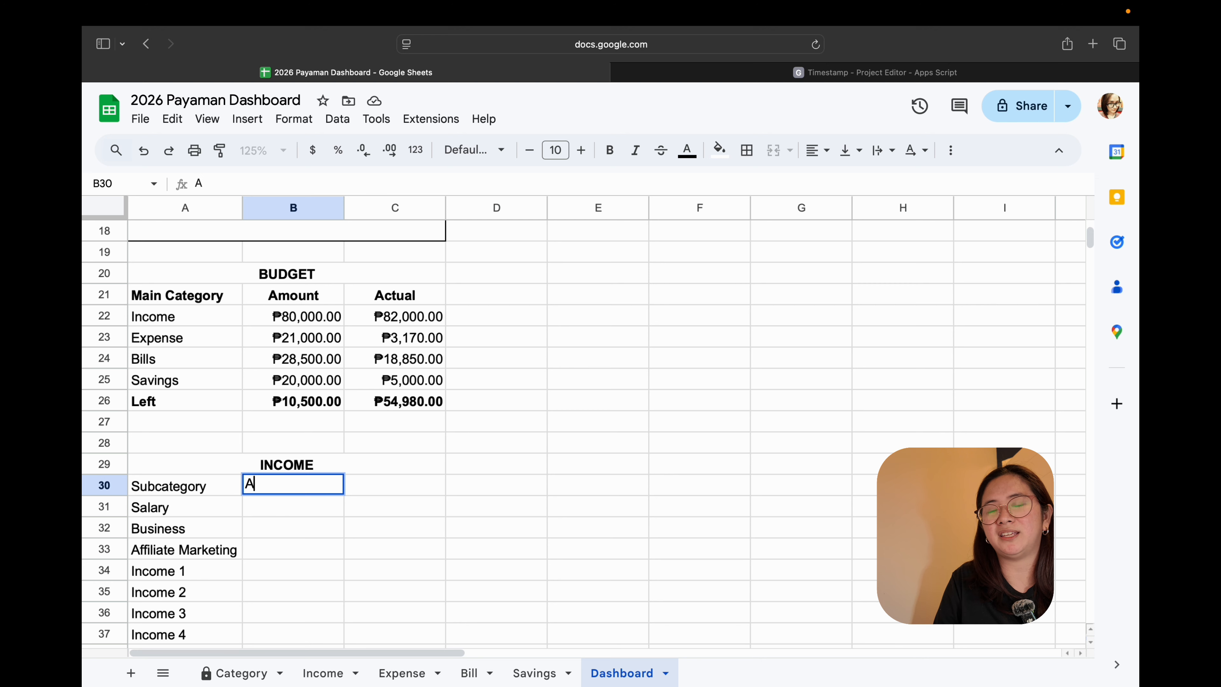
{"action": "type", "text": "mount"}
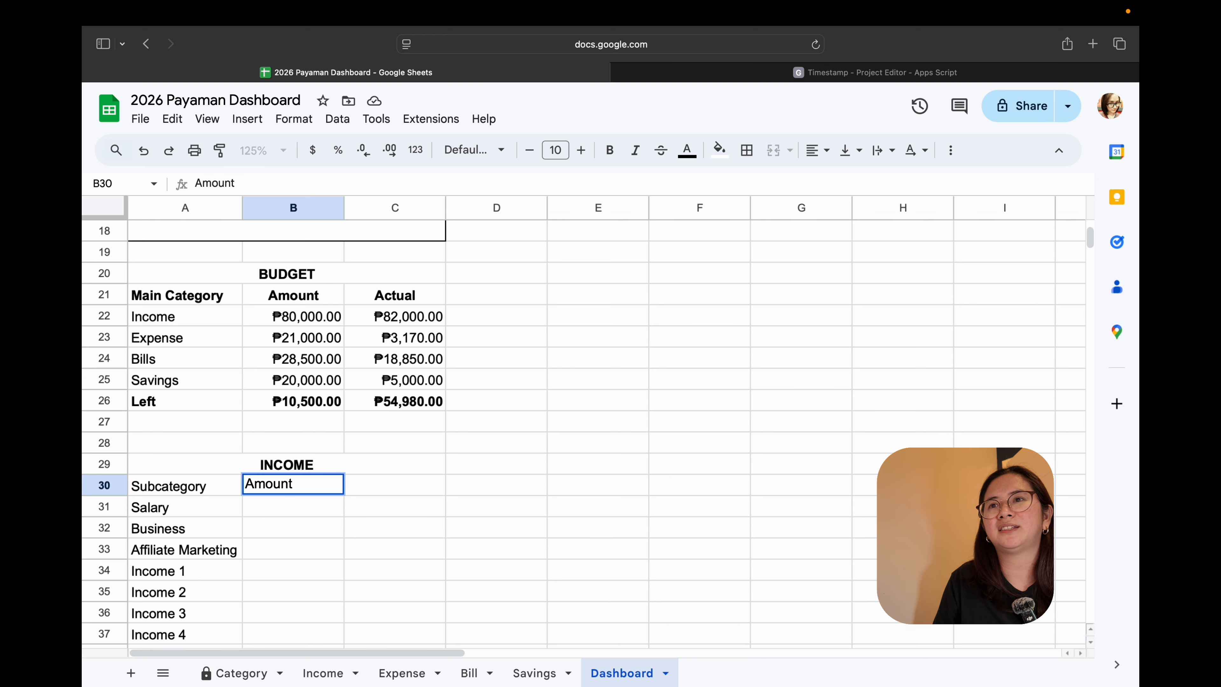
{"action": "key", "text": "Tab"}
{"action": "type", "text": "Actual"}
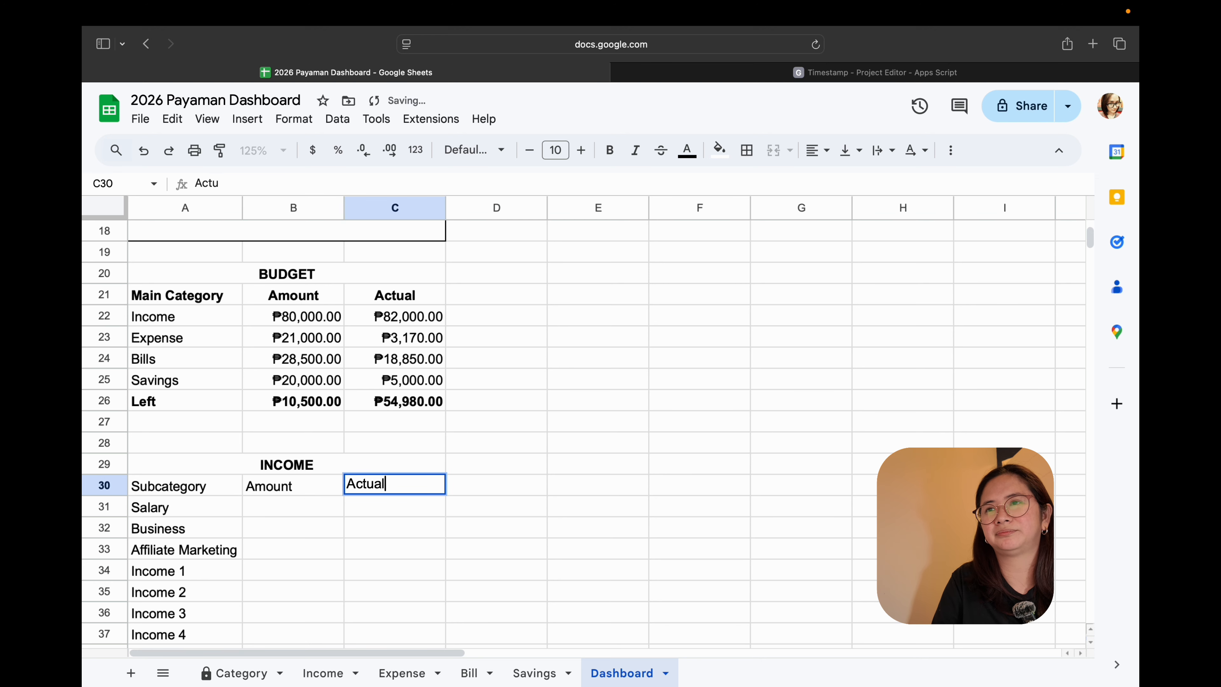
{"action": "left_click", "coordinate": [286, 548]}
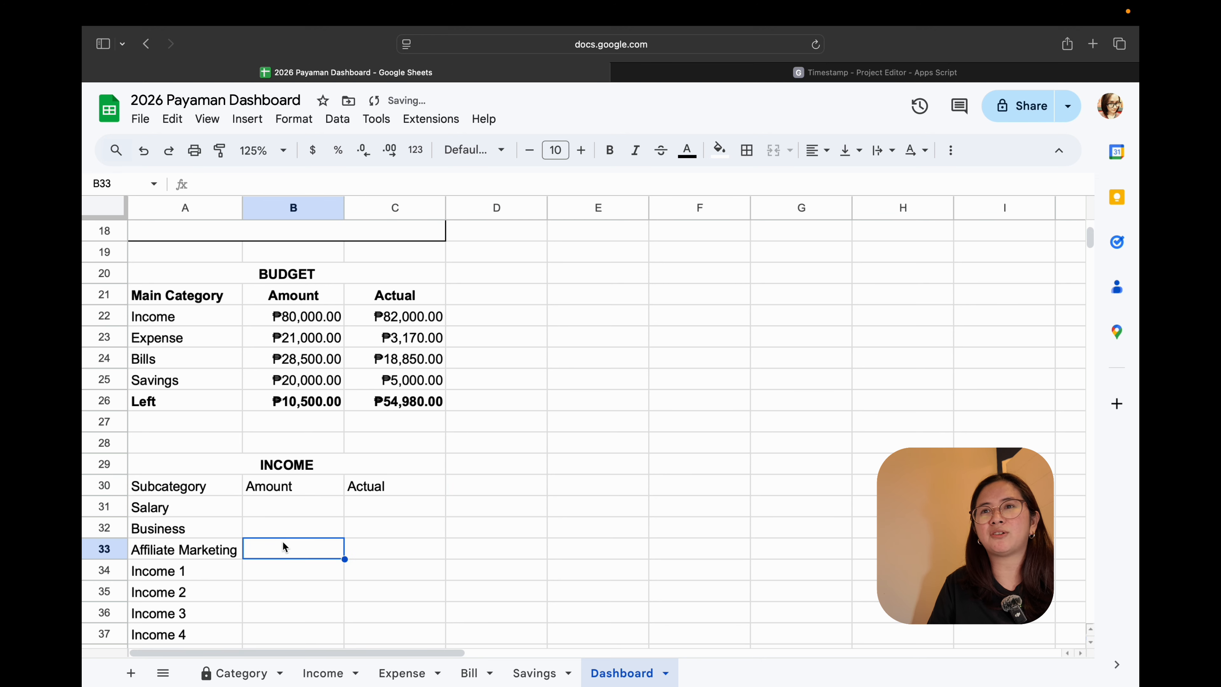
- Center the income table's header cells A30:C30 horizontally and make them bold
{"action": "left_click", "coordinate": [332, 488]}
{"action": "left_click_drag", "start_coordinate": [386, 498], "coordinate": [221, 489]}
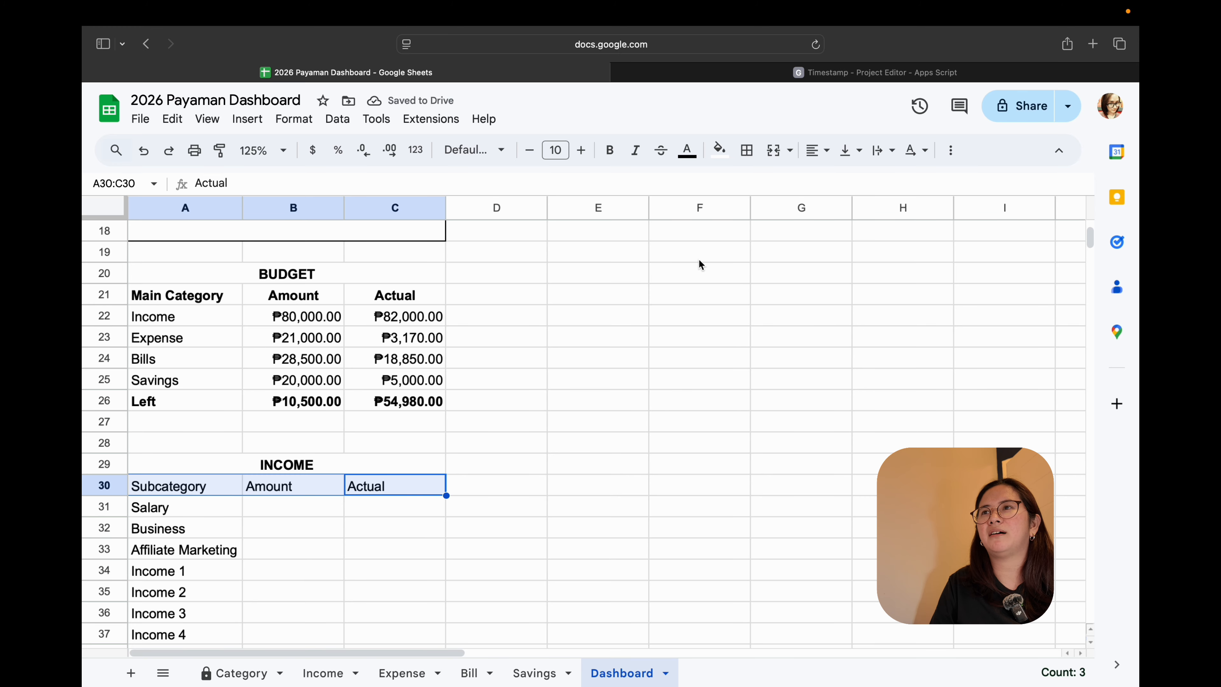
{"action": "left_click", "coordinate": [816, 150]}
{"action": "left_click", "coordinate": [841, 182]}
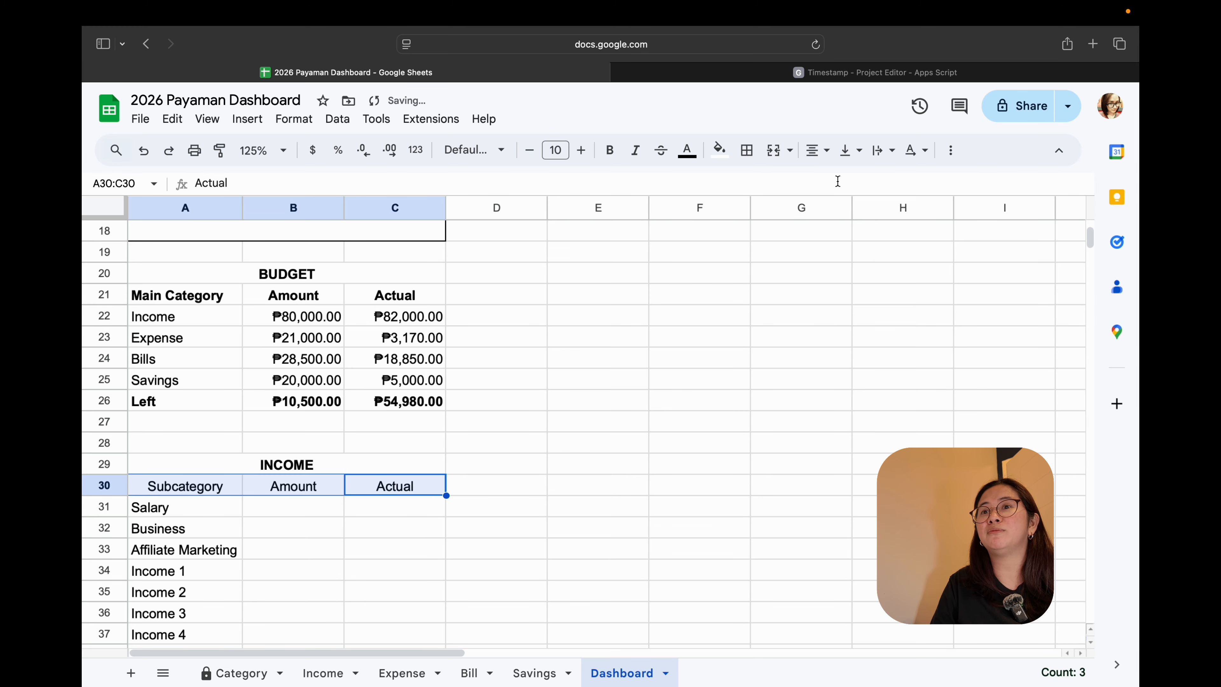
{"action": "left_click", "coordinate": [202, 553]}
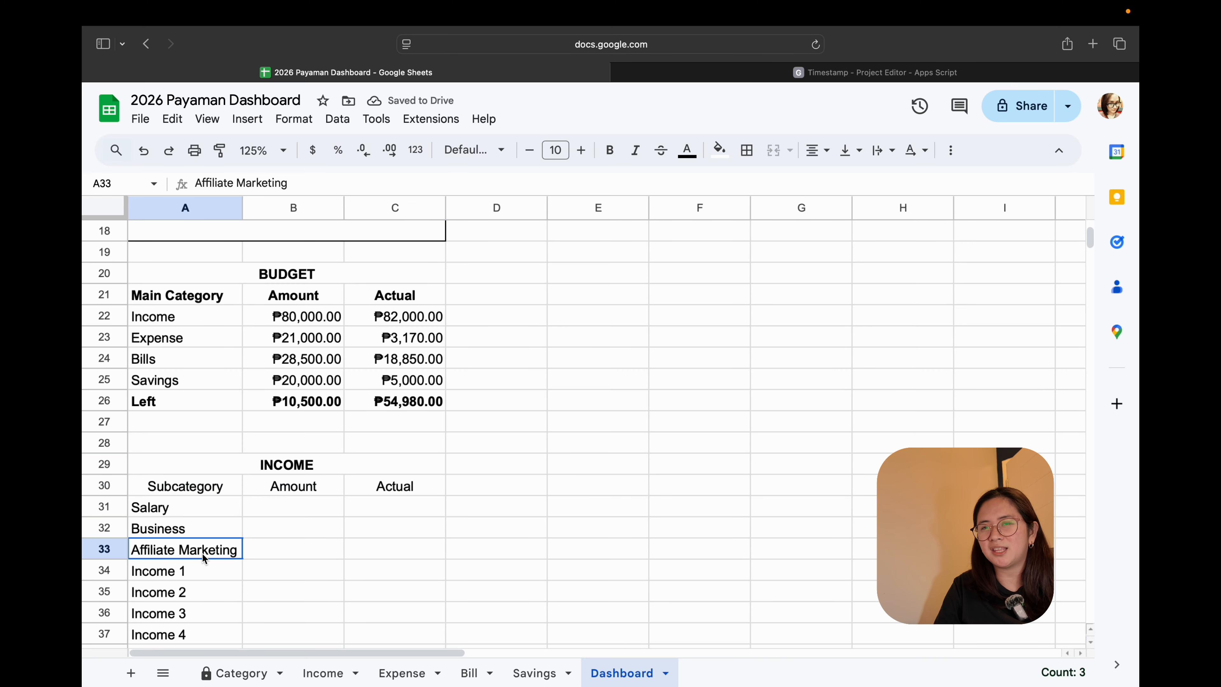
{"action": "left_click", "coordinate": [199, 574]}
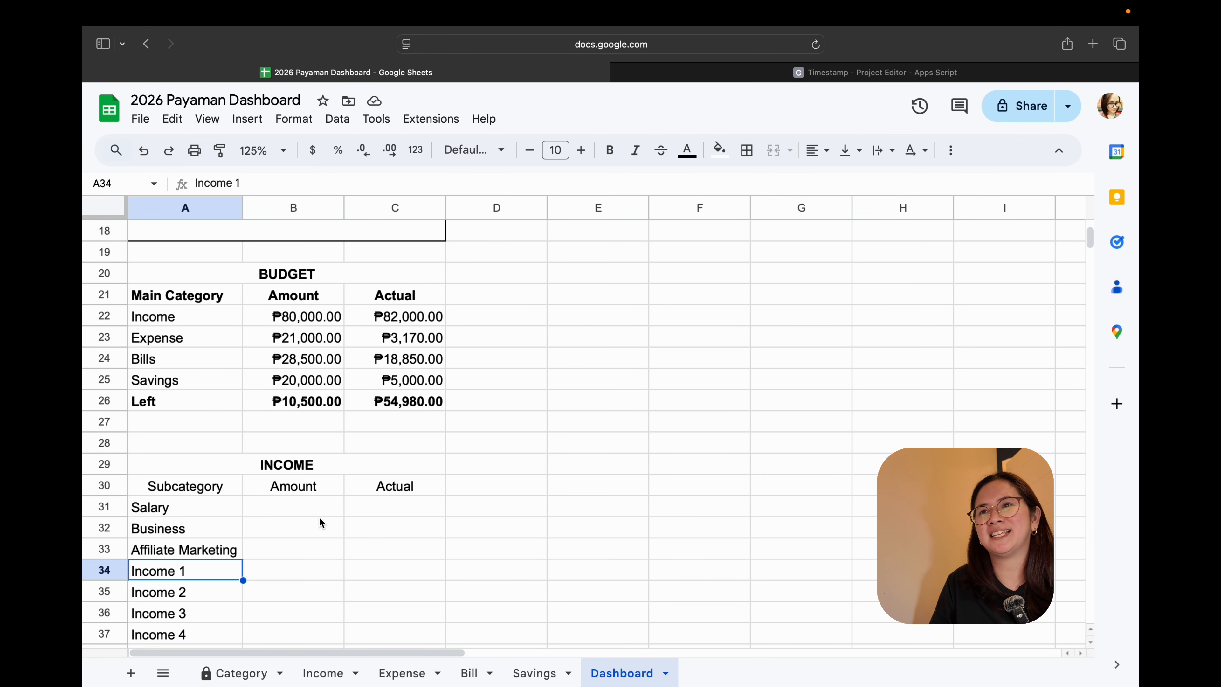
{"action": "left_click_drag", "start_coordinate": [363, 491], "coordinate": [212, 495]}
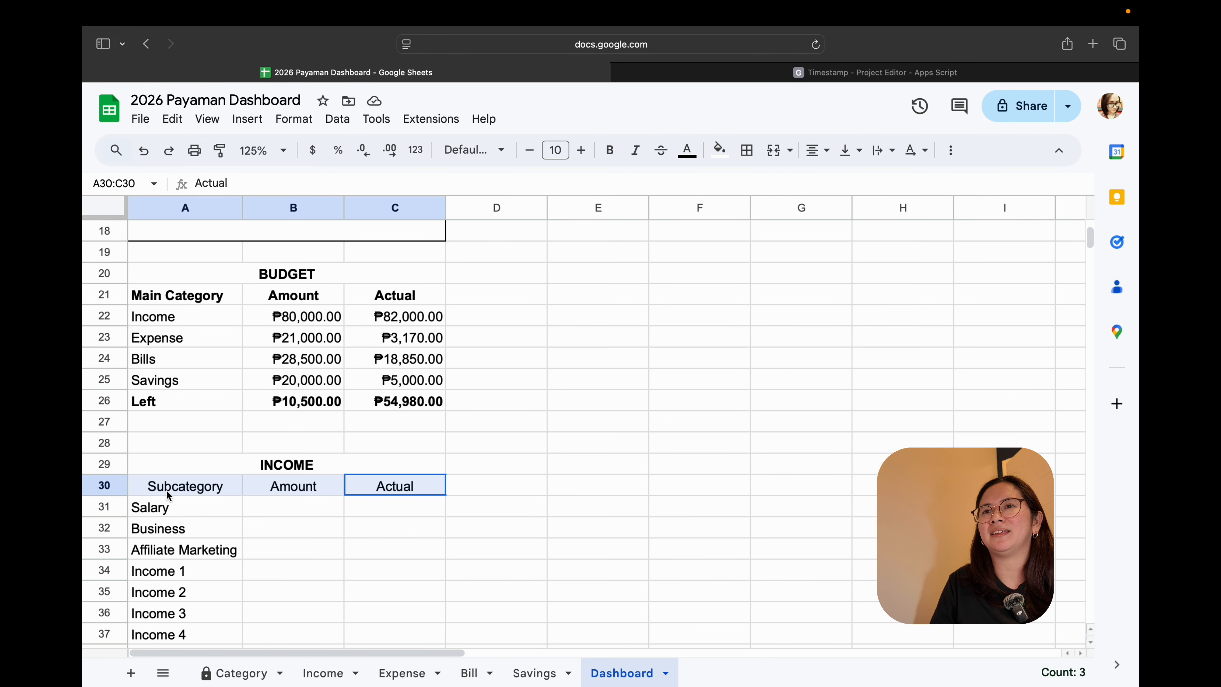
{"action": "left_click", "coordinate": [610, 151]}
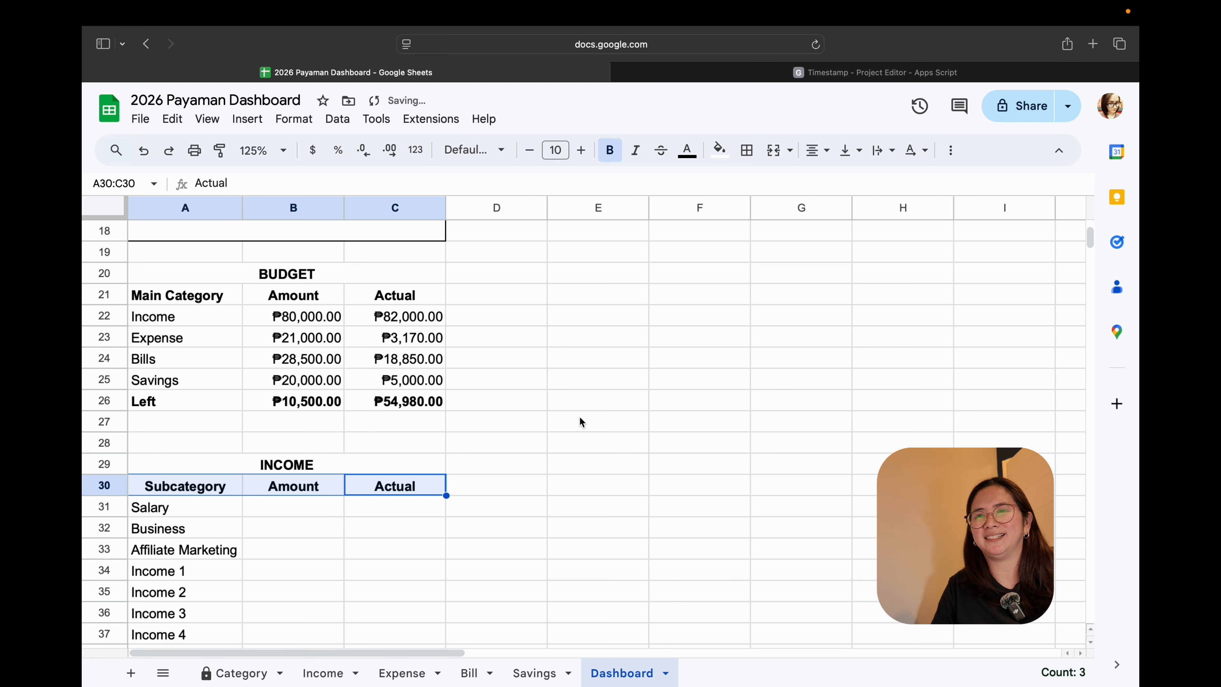
- Try a sum of Category!C2:C16 as the Salary amount in B31 of the Dashboard sheet and clear it
{"action": "scroll", "coordinate": [317, 532], "scroll_direction": "down", "scroll_amount": 3}
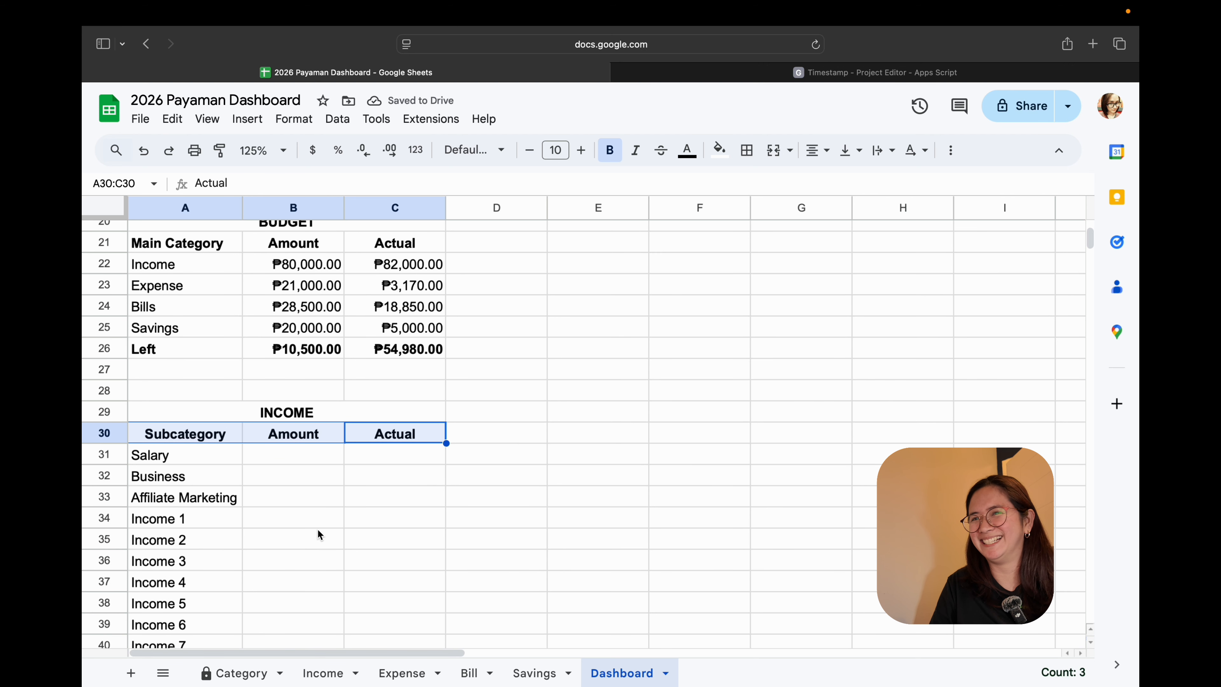
{"action": "left_click", "coordinate": [275, 456]}
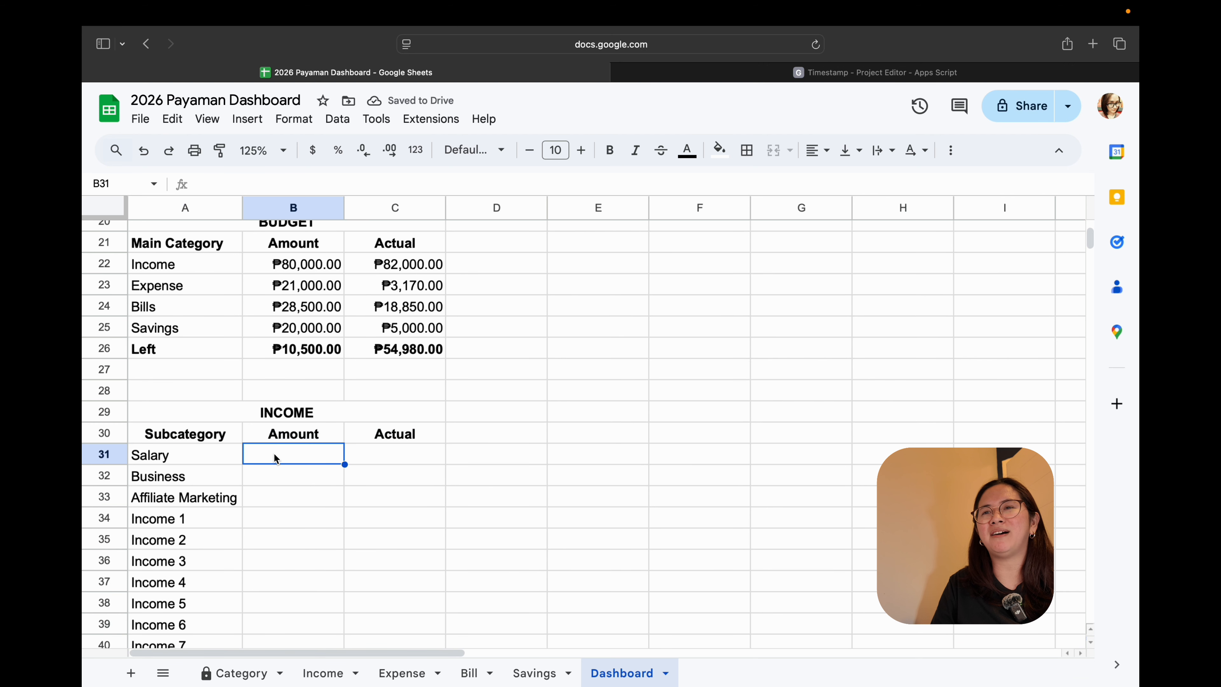
{"action": "left_click", "coordinate": [293, 271]}
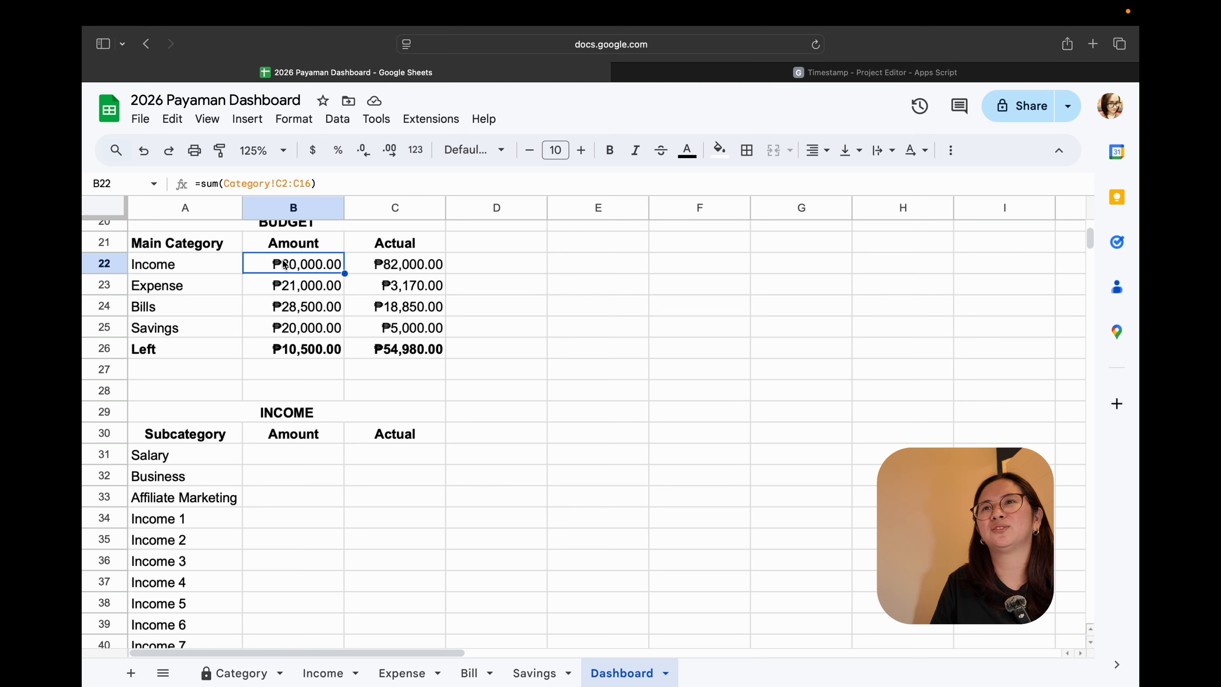
{"action": "left_click", "coordinate": [277, 460]}
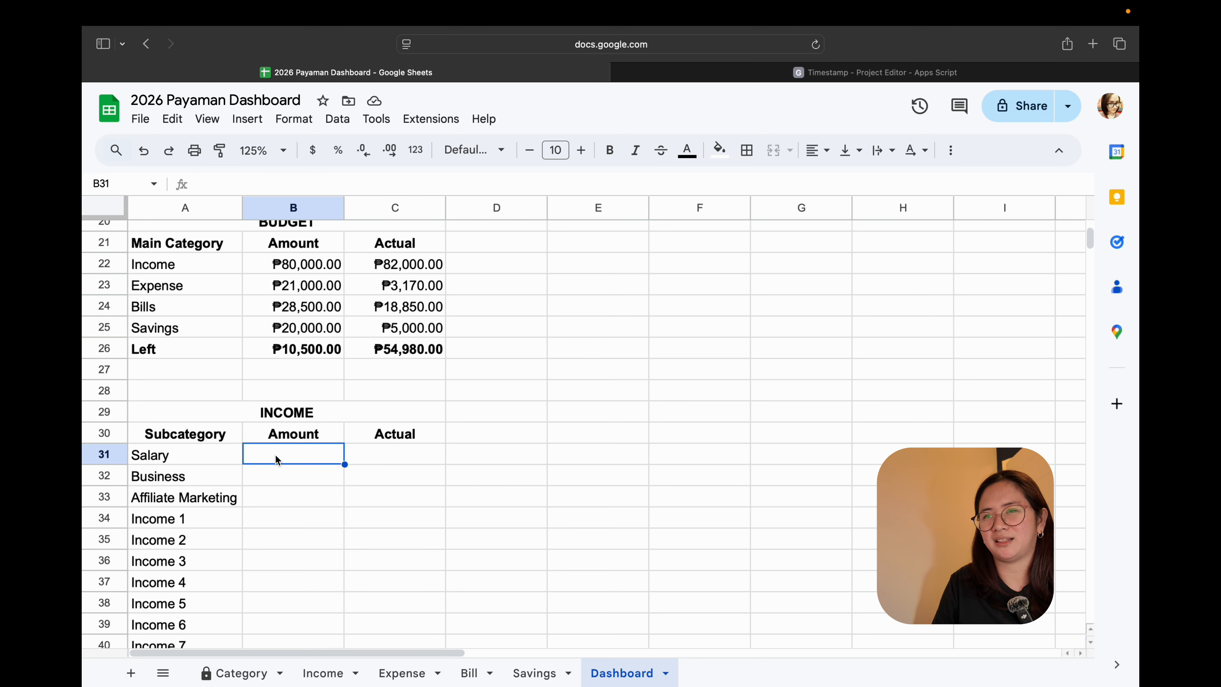
{"action": "type", "text": "="}
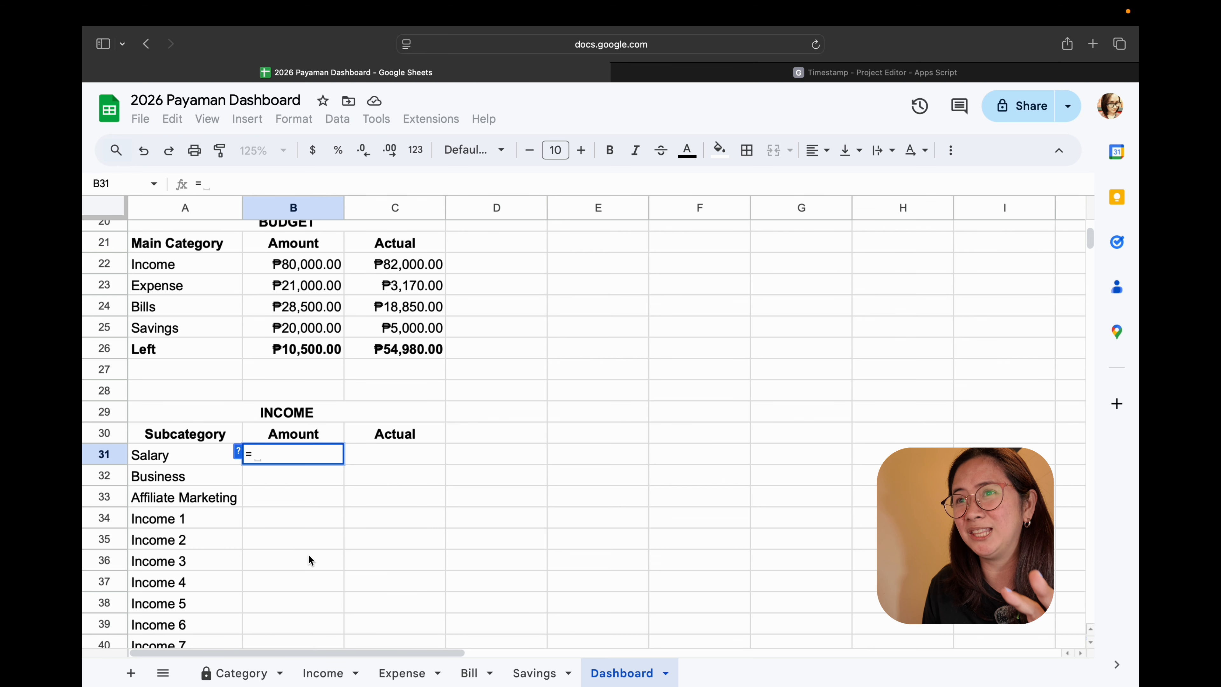
{"action": "left_click", "coordinate": [312, 672]}
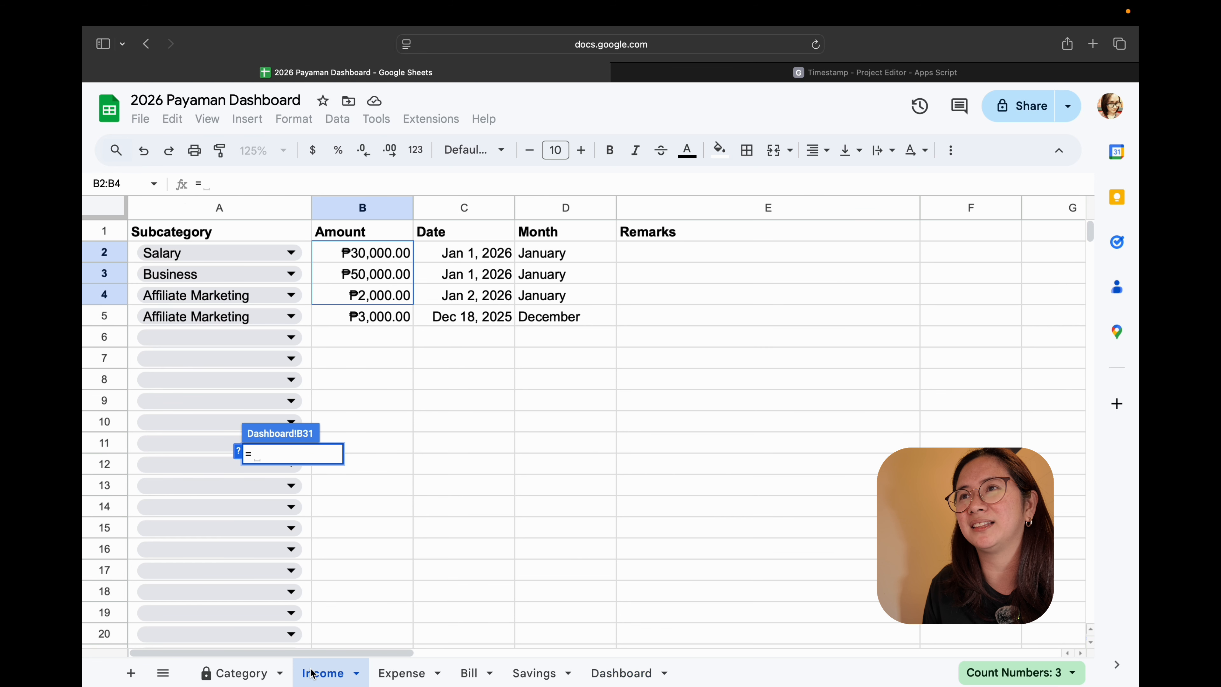
{"action": "left_click", "coordinate": [239, 672]}
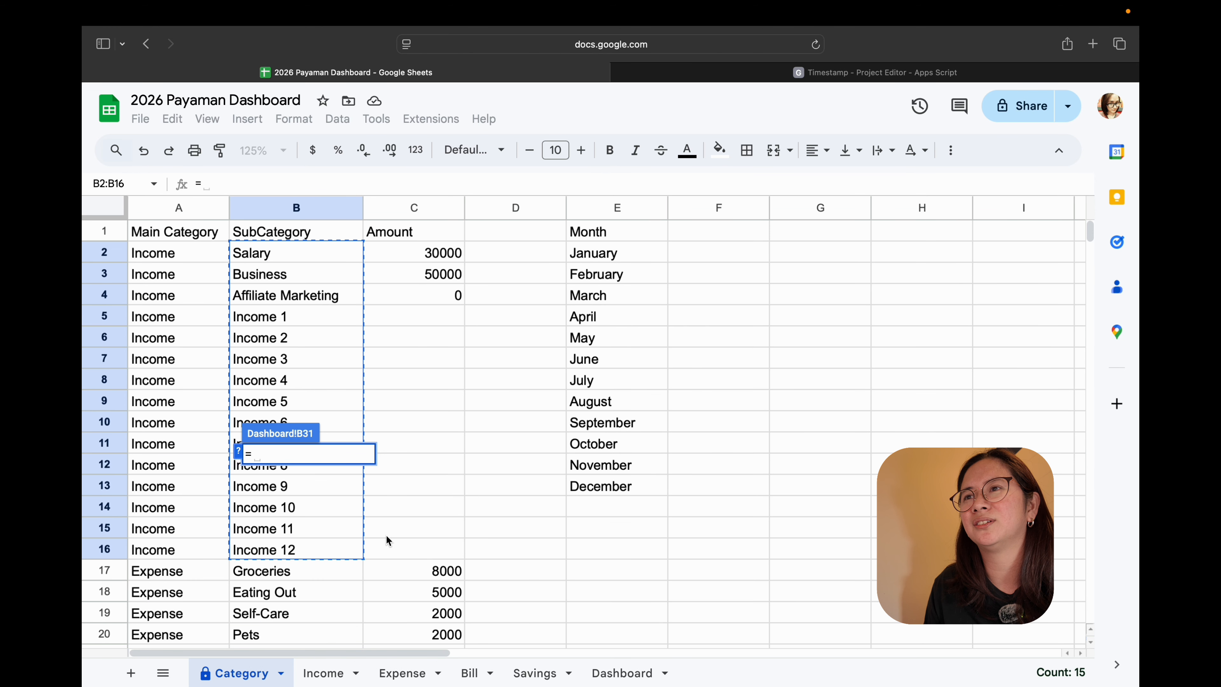
{"action": "scroll", "coordinate": [412, 553], "scroll_direction": "down", "scroll_amount": 5}
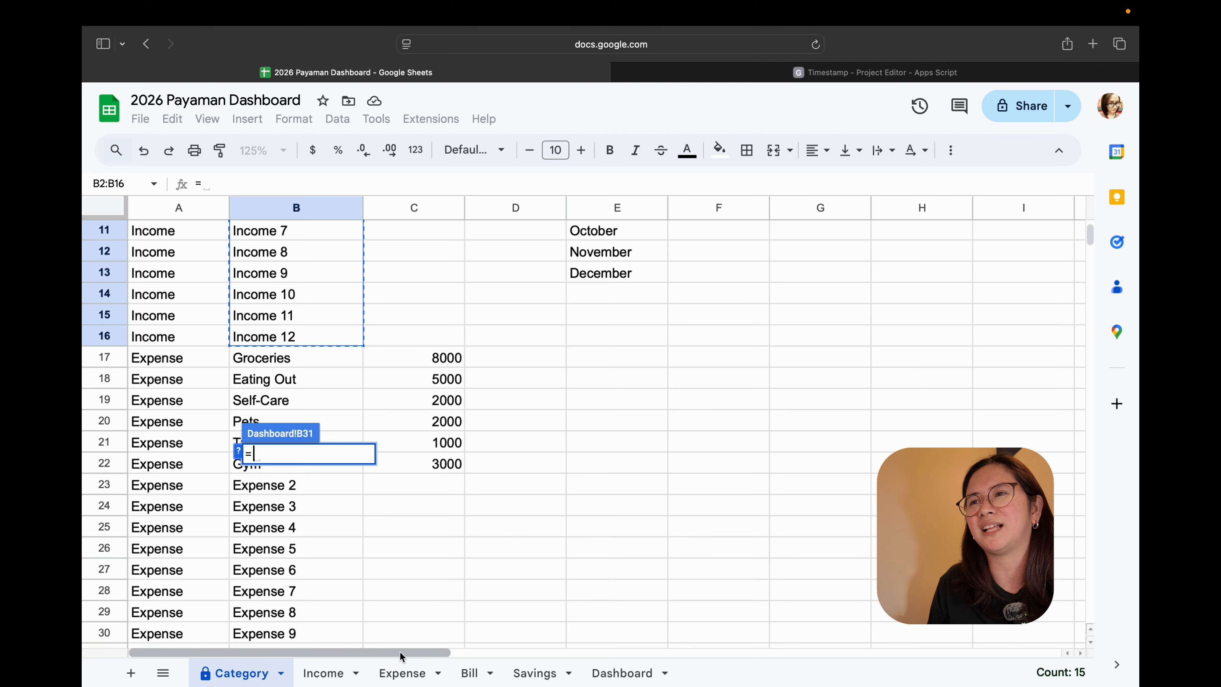
{"action": "left_click", "coordinate": [651, 681]}
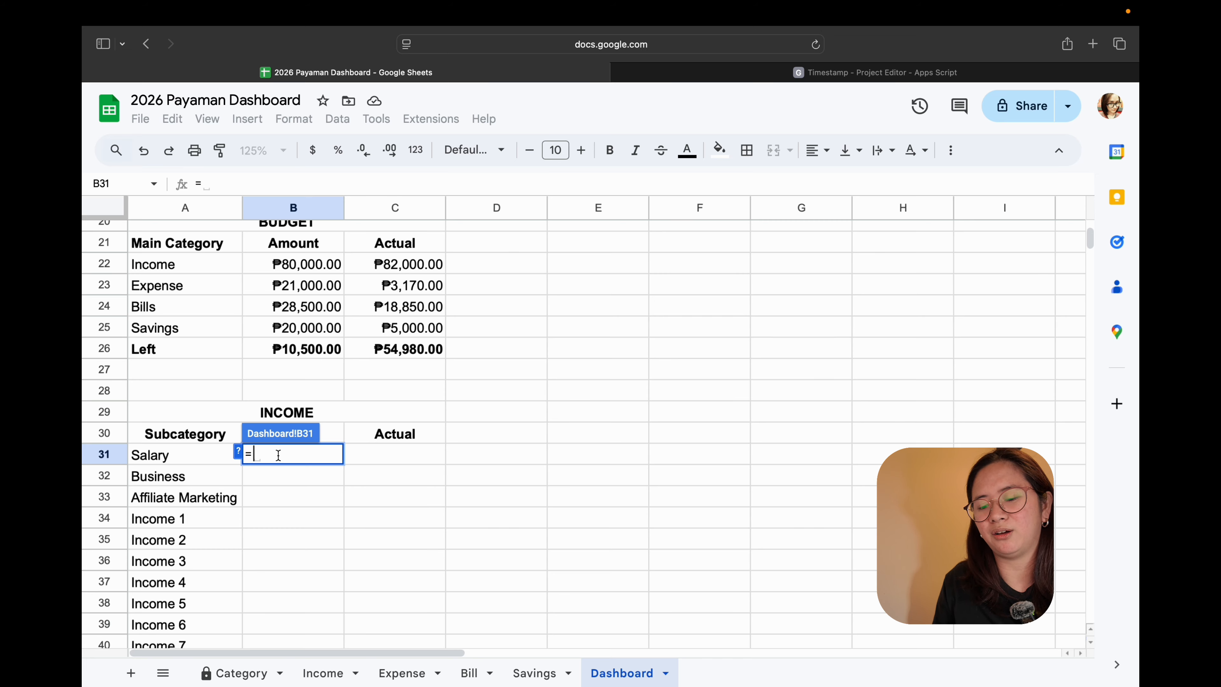
{"action": "type", "text": "sum("}
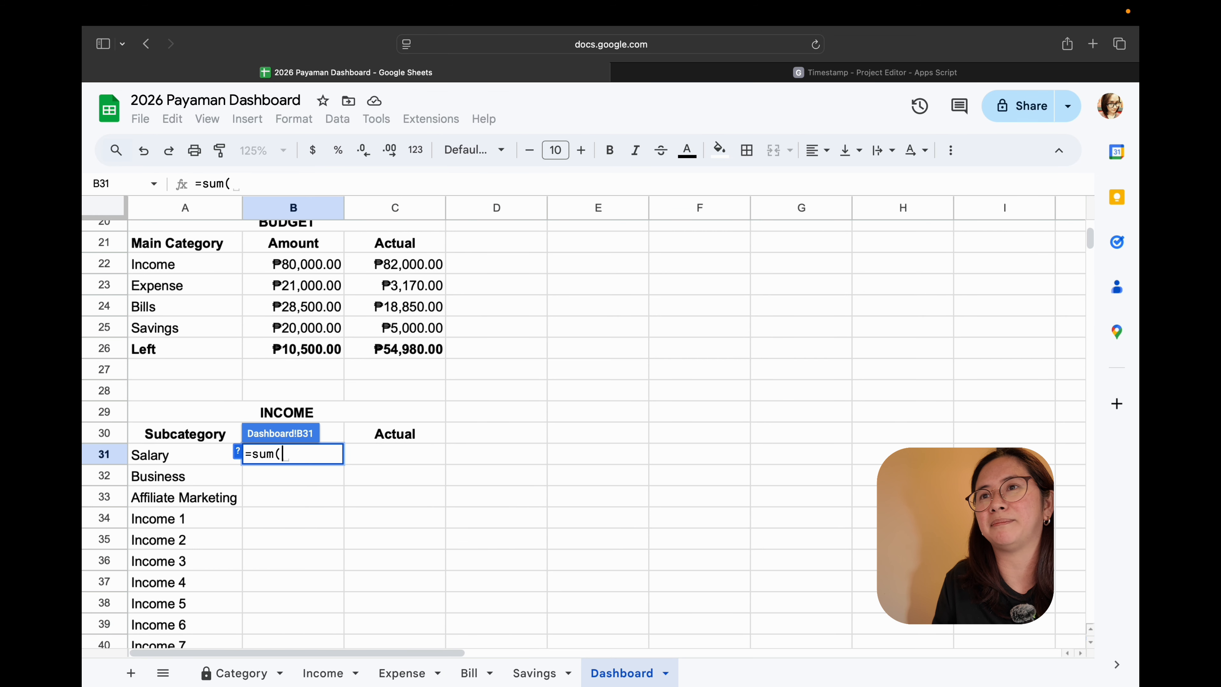
{"action": "left_click", "coordinate": [237, 673]}
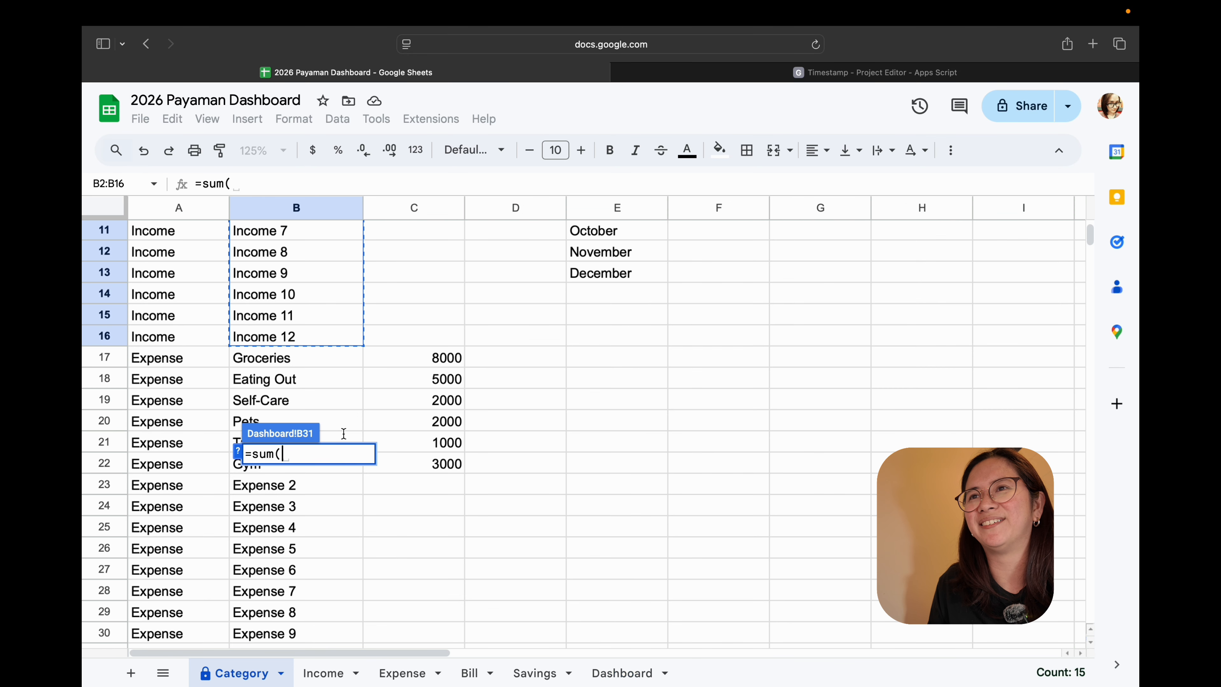
{"action": "scroll", "coordinate": [389, 353], "scroll_direction": "up", "scroll_amount": 4}
{"action": "left_click_drag", "start_coordinate": [433, 260], "coordinate": [417, 548]}
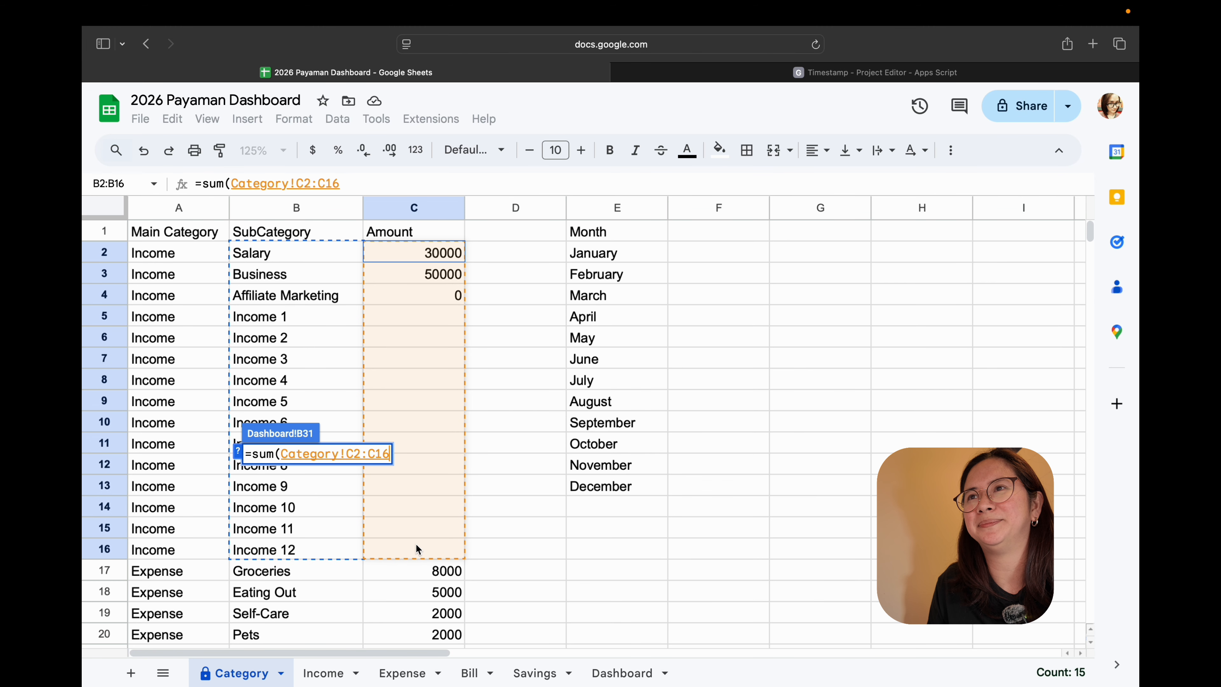
{"action": "left_click", "coordinate": [362, 186]}
{"action": "key", "text": "Return"}
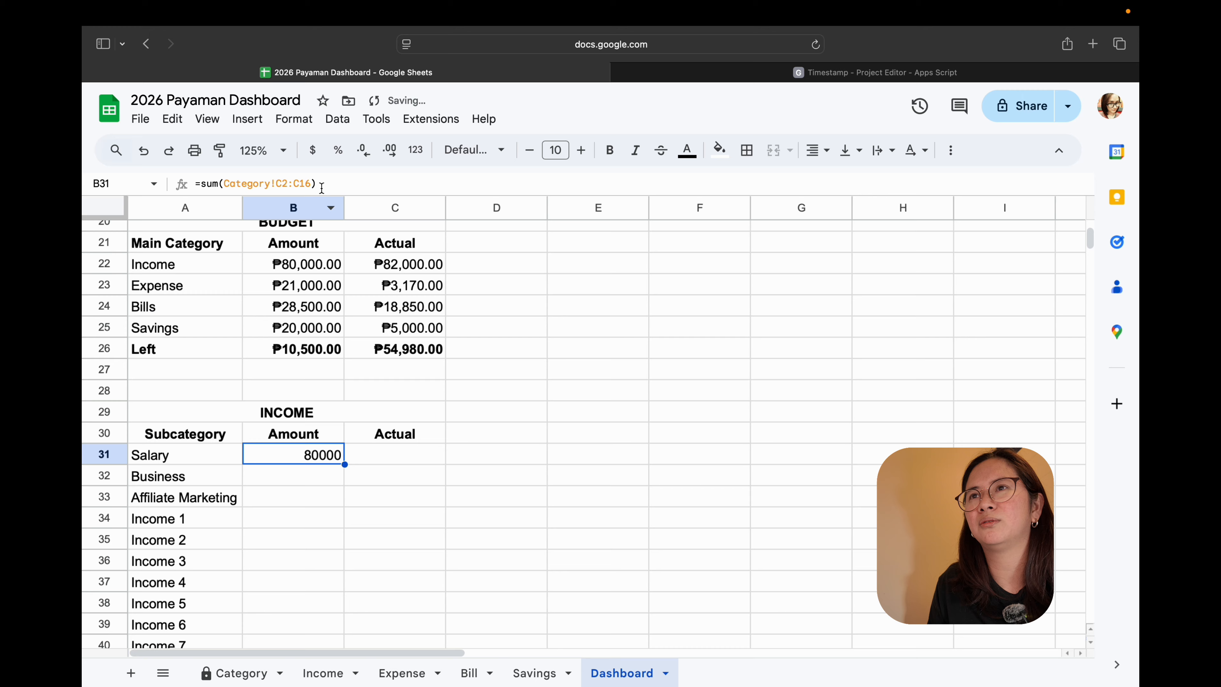
{"action": "key", "text": "BackSpace"}
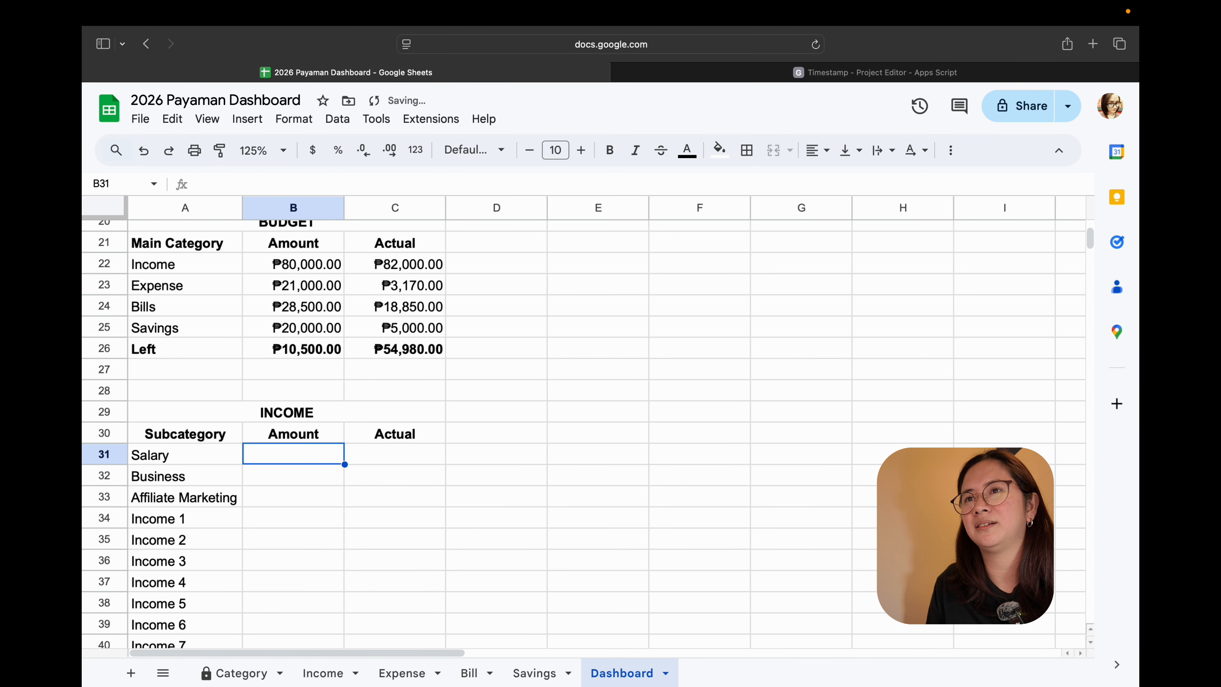
- Link the Salary amount in B31 to Category!C2 and accept the suggested autofill for the other income subcategories through B45
{"action": "type", "text": "="}
{"action": "left_click", "coordinate": [235, 673]}
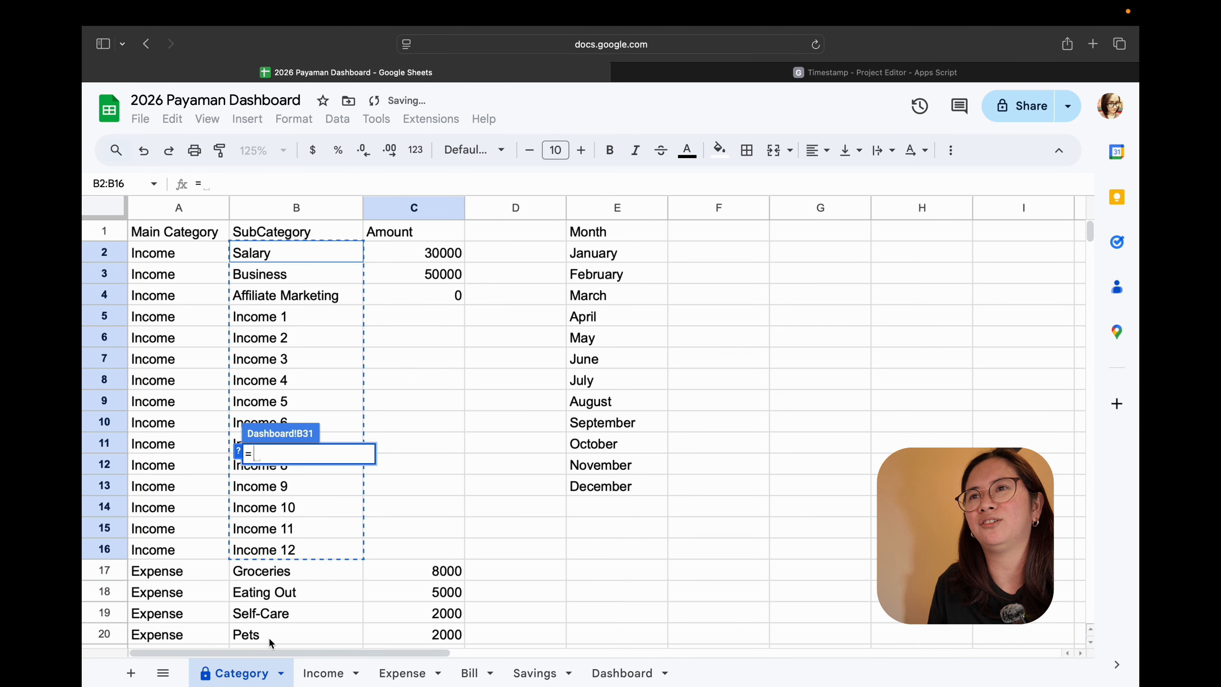
{"action": "left_click", "coordinate": [412, 254]}
{"action": "key", "text": "Return"}
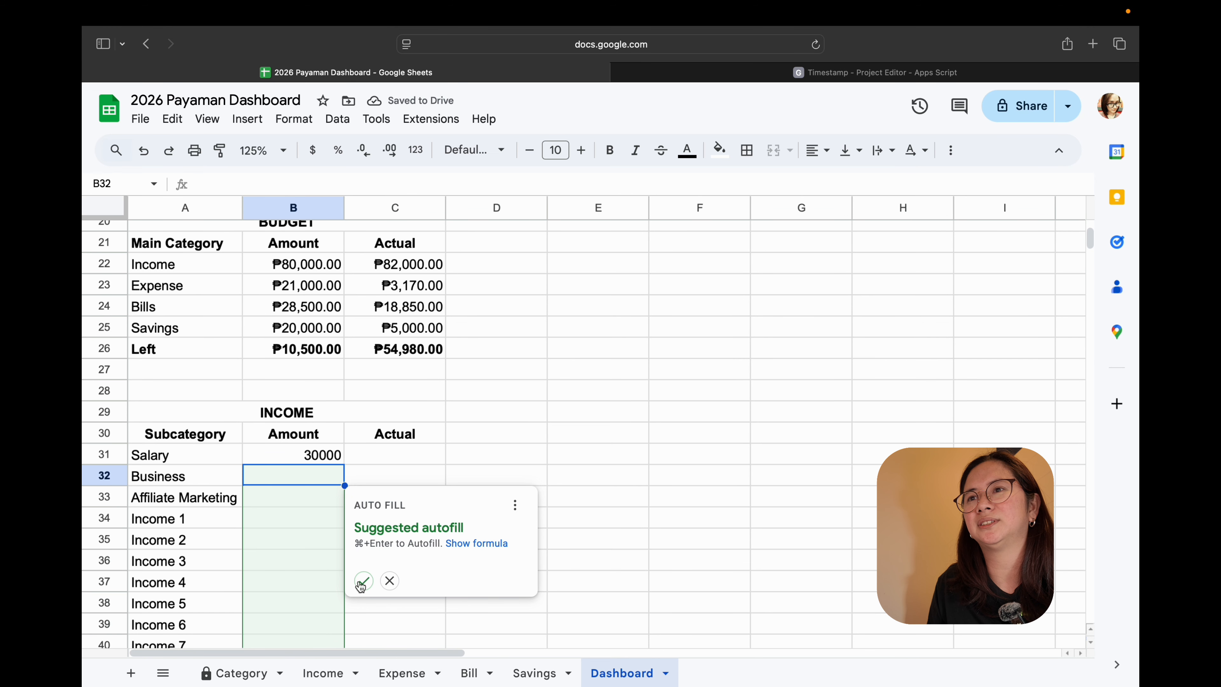
{"action": "left_click", "coordinate": [364, 581]}
- Check the filled amount formulas in B33:B45 of the Dashboard sheet against the income subcategories and amounts on the Category sheet
{"action": "scroll", "coordinate": [326, 490], "scroll_direction": "down", "scroll_amount": 5}
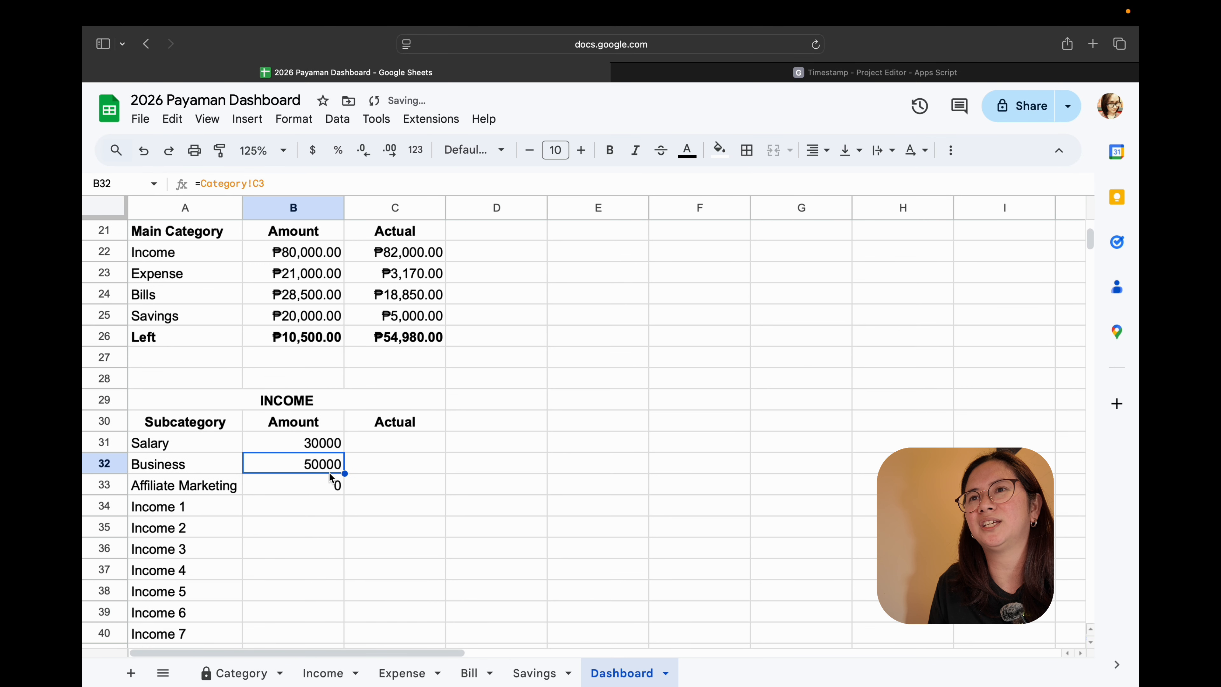
{"action": "left_click", "coordinate": [336, 323]}
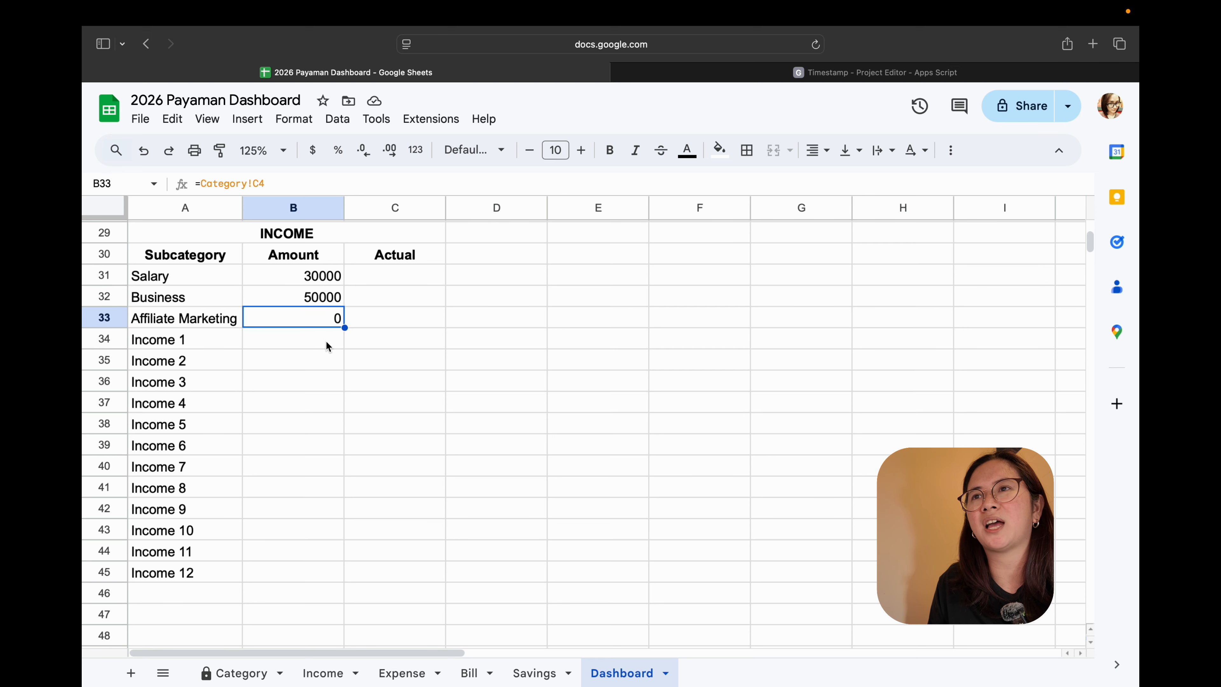
{"action": "left_click", "coordinate": [328, 343]}
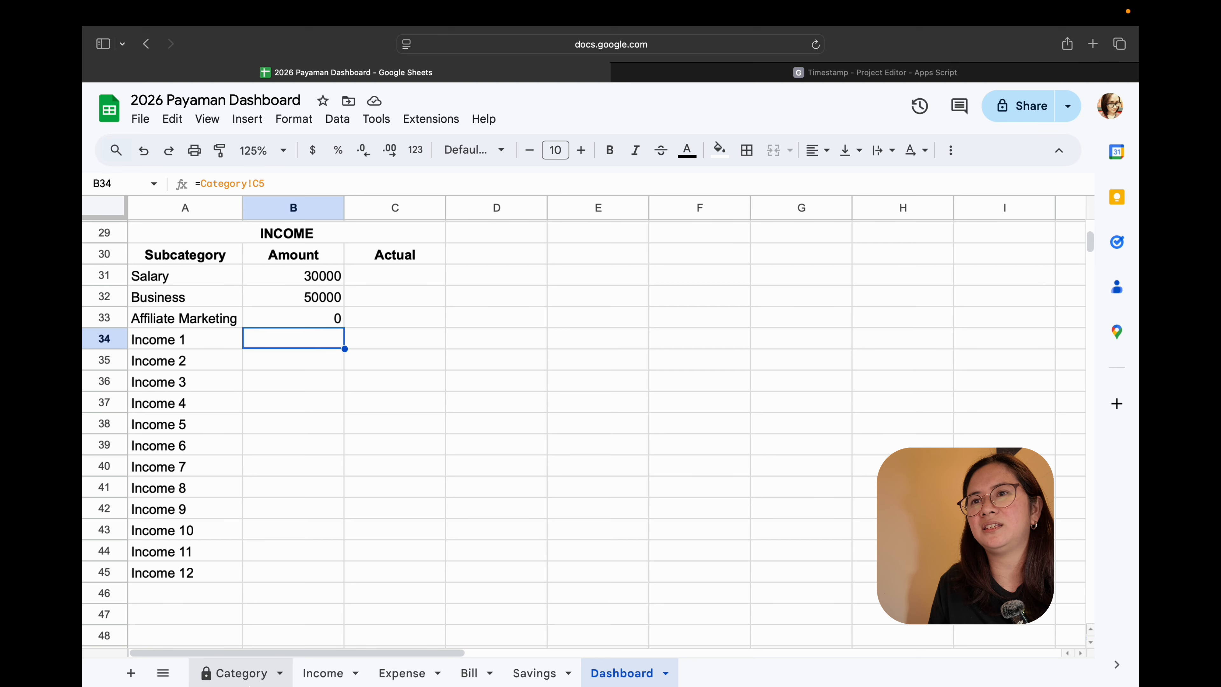
{"action": "left_click", "coordinate": [240, 673]}
{"action": "left_click", "coordinate": [421, 324]}
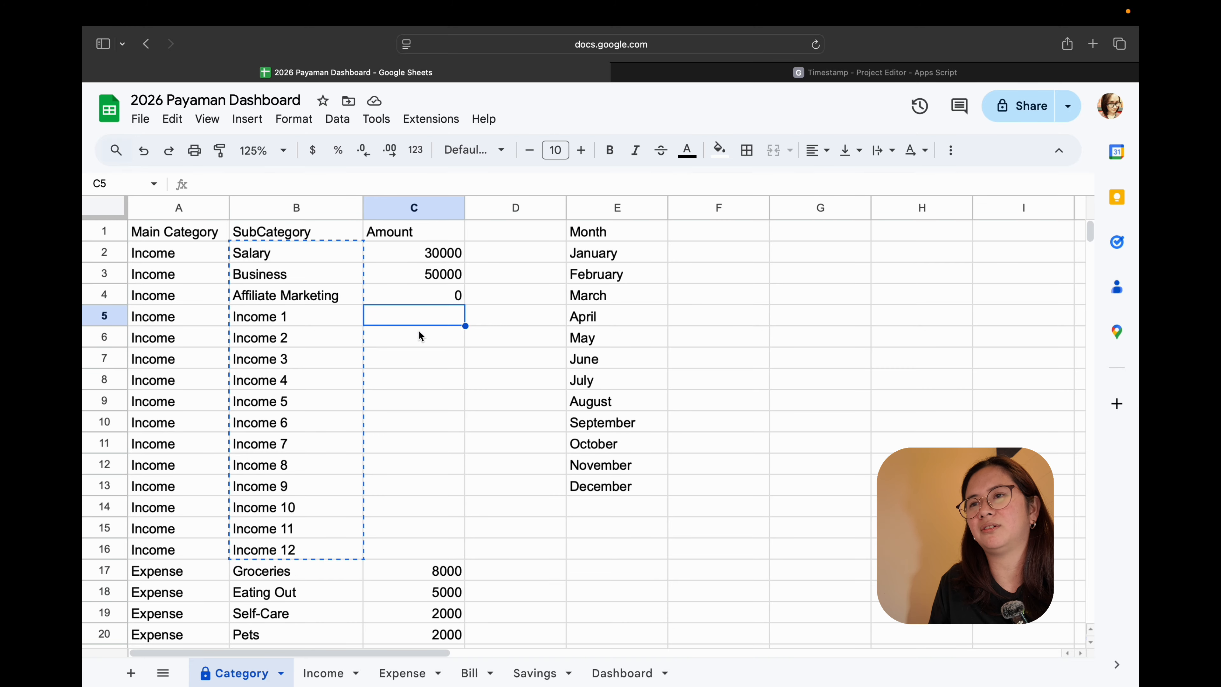
{"action": "left_click", "coordinate": [629, 676]}
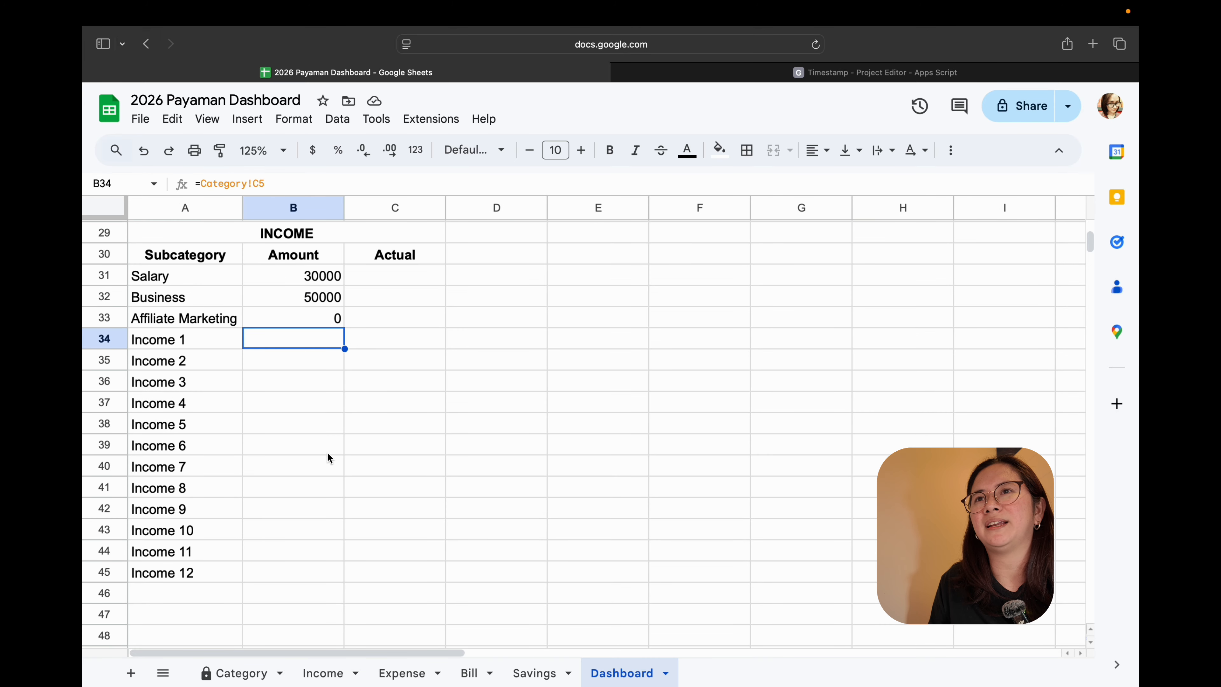
{"action": "left_click", "coordinate": [373, 282]}
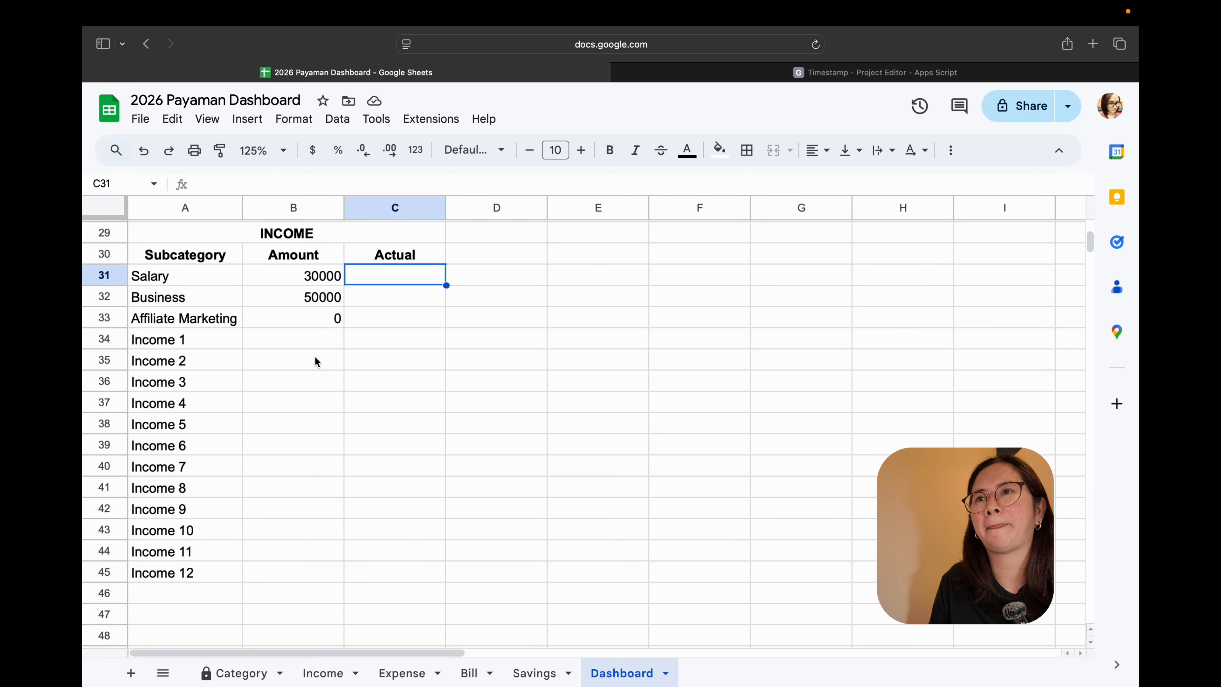
{"action": "left_click", "coordinate": [310, 344]}
{"action": "left_click", "coordinate": [304, 435]}
{"action": "left_click", "coordinate": [299, 465]}
{"action": "left_click", "coordinate": [297, 504]}
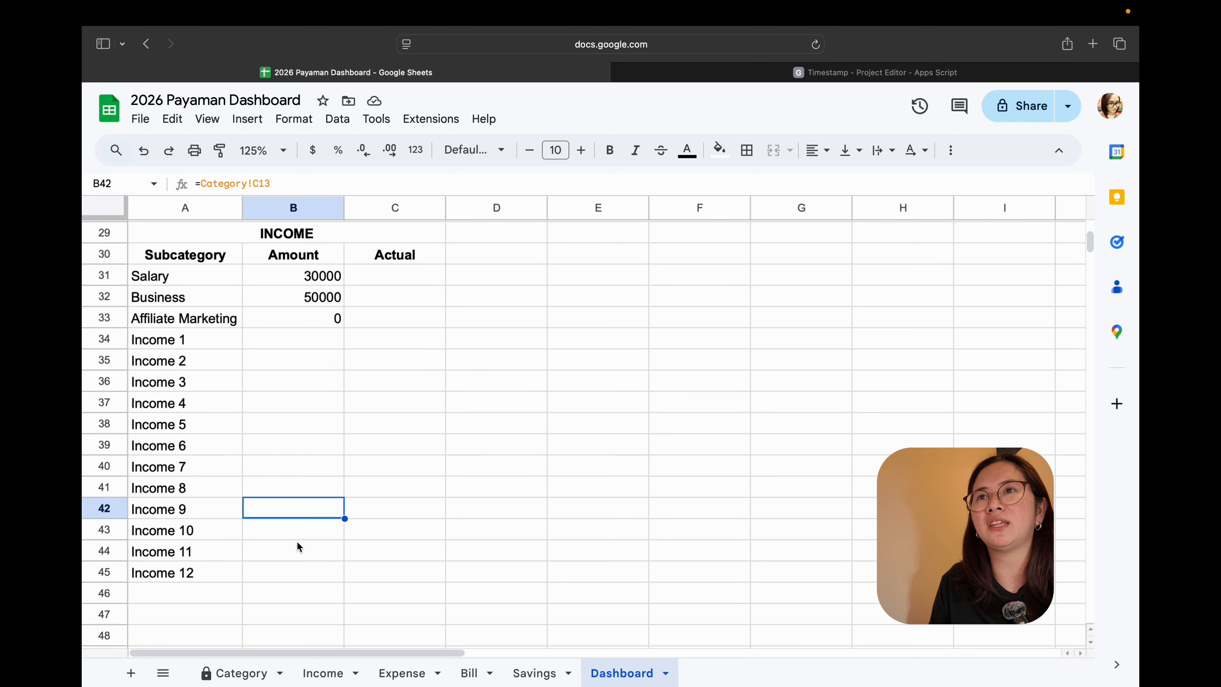
{"action": "left_click", "coordinate": [298, 548]}
{"action": "left_click", "coordinate": [295, 574]}
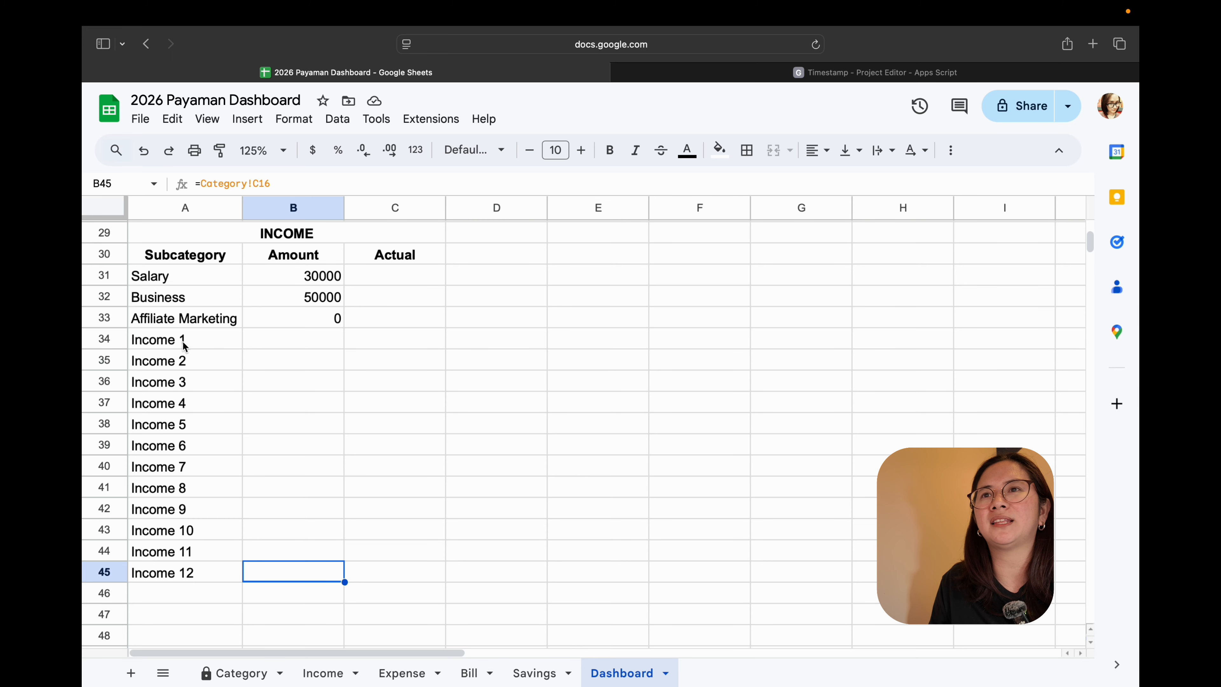
{"action": "left_click", "coordinate": [227, 671]}
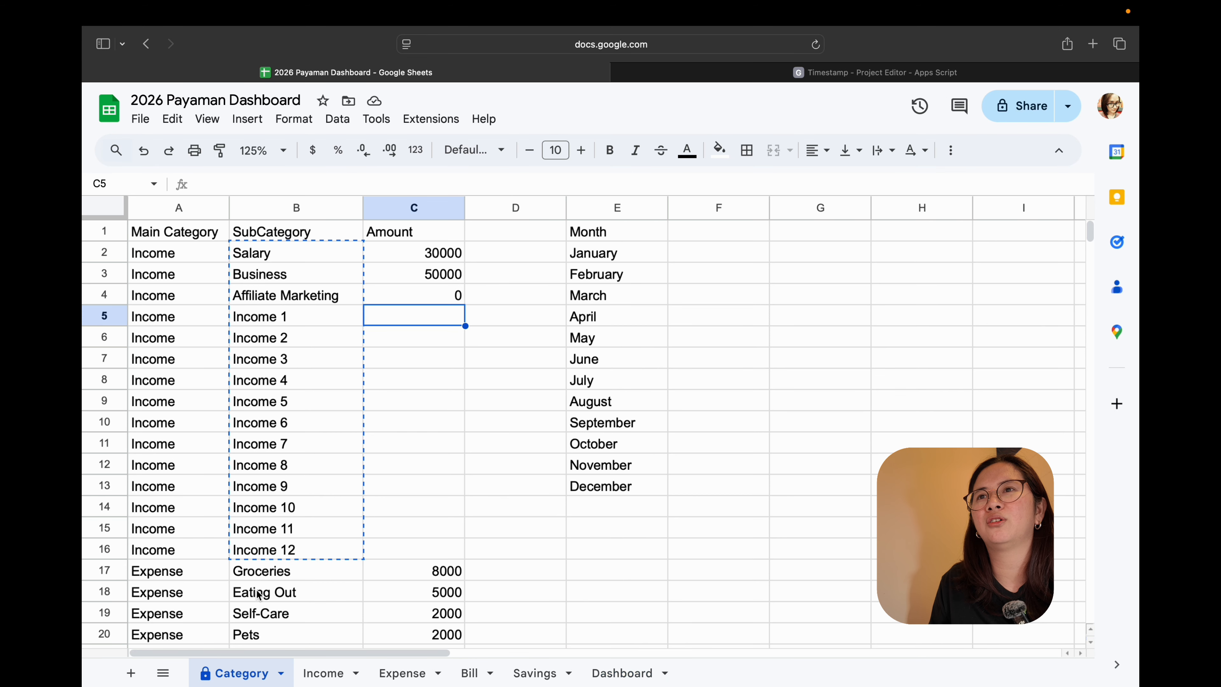
{"action": "left_click", "coordinate": [280, 323]}
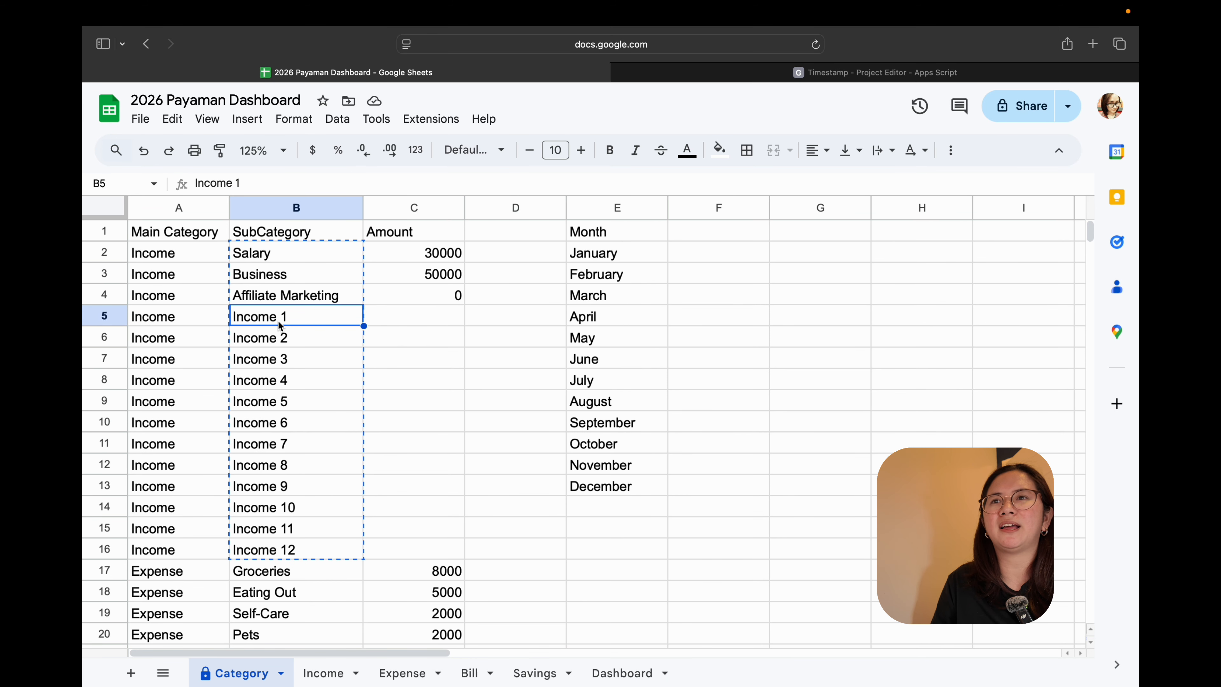
- Replace the Salary text in A31 of the Dashboard sheet with a link to Category!B2 and fill it down to A45
{"action": "left_click", "coordinate": [609, 673]}
{"action": "left_click", "coordinate": [177, 275]}
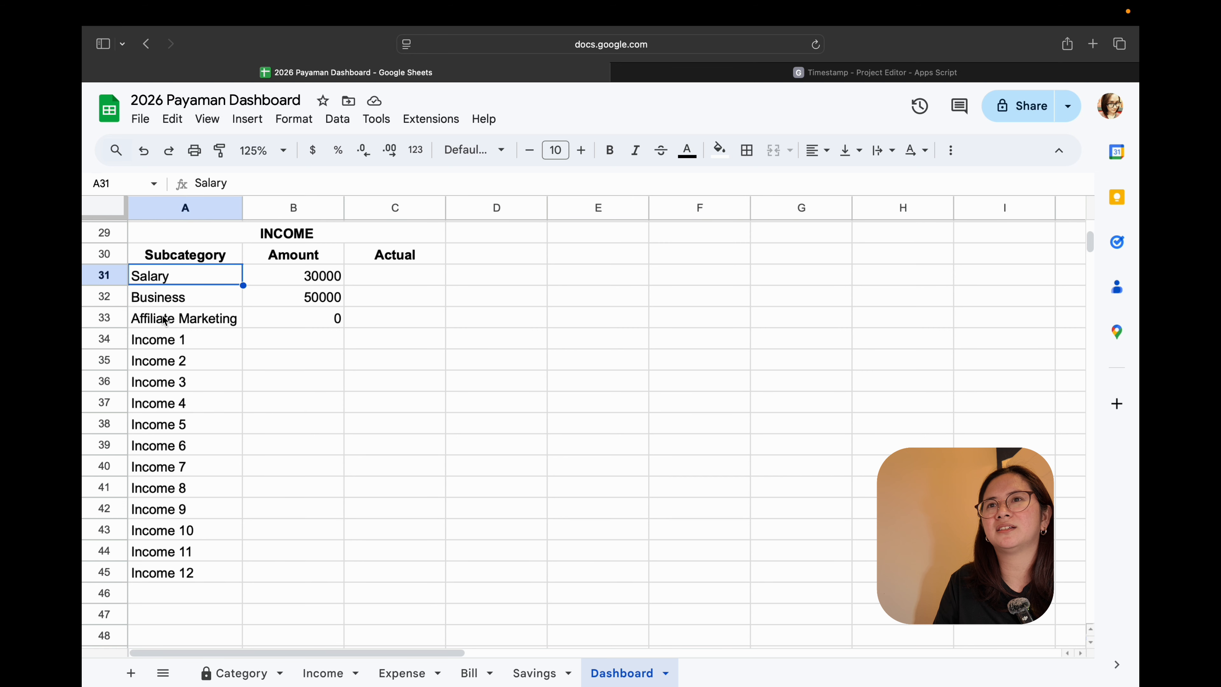
{"action": "left_click", "coordinate": [164, 339]}
{"action": "left_click", "coordinate": [193, 281]}
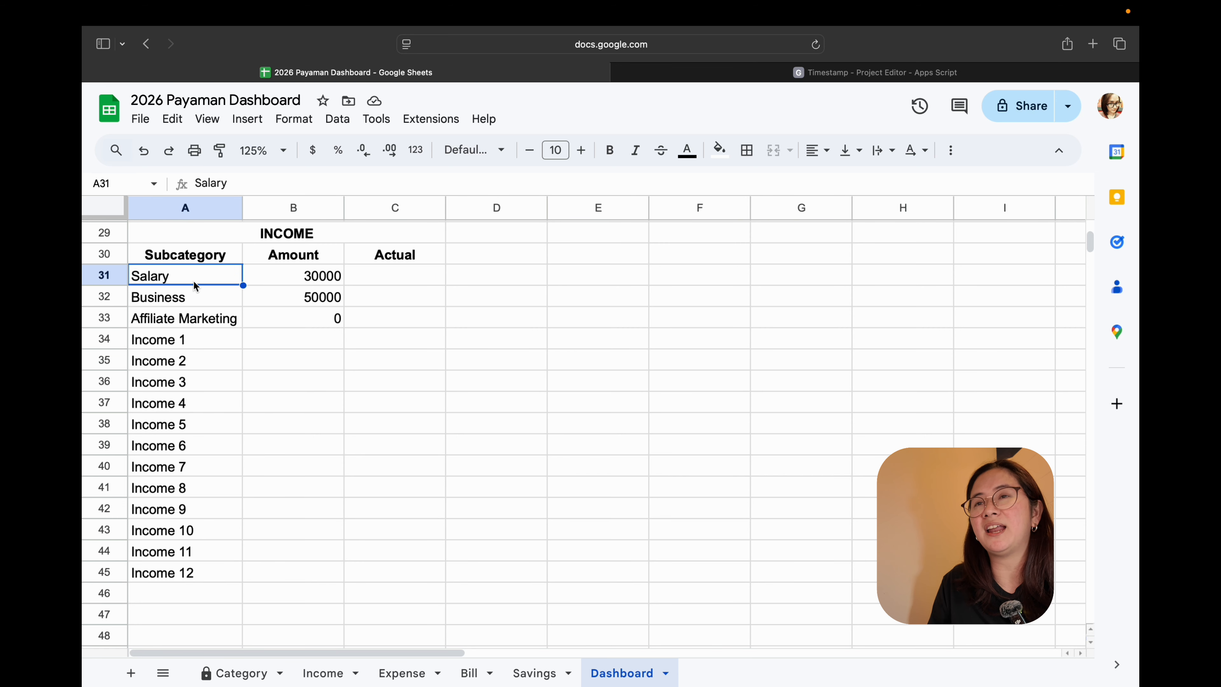
{"action": "type", "text": "="}
{"action": "left_click", "coordinate": [319, 672]}
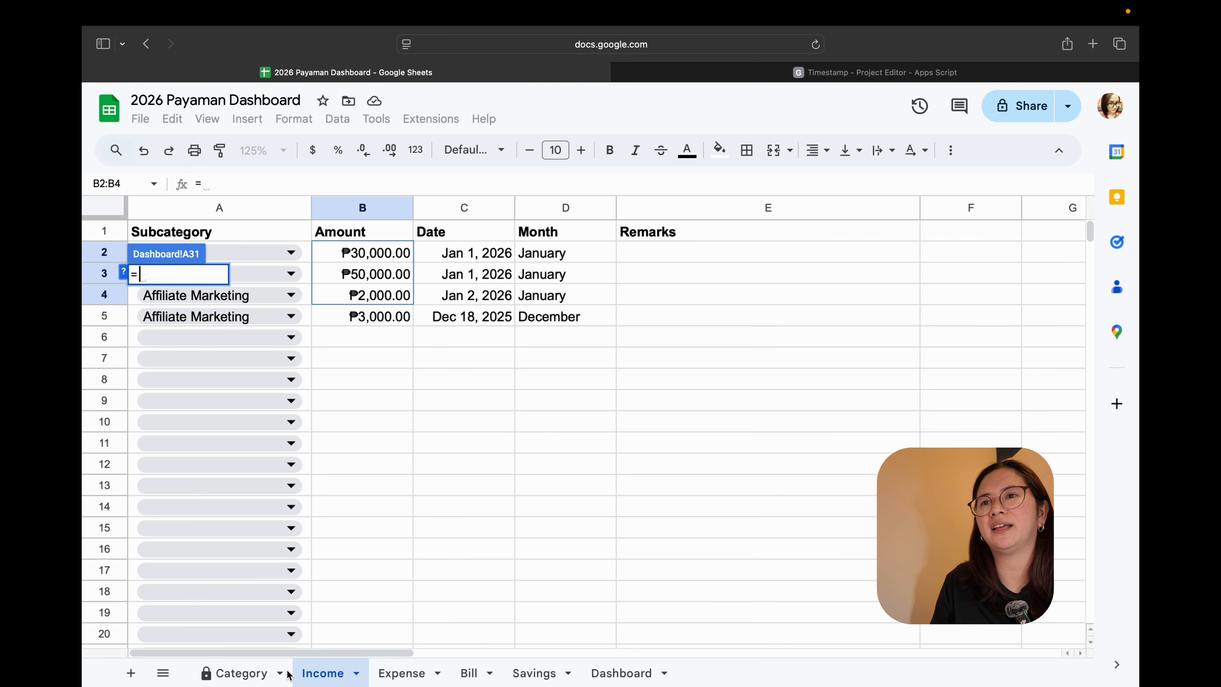
{"action": "left_click", "coordinate": [269, 673]}
{"action": "left_click", "coordinate": [251, 256]}
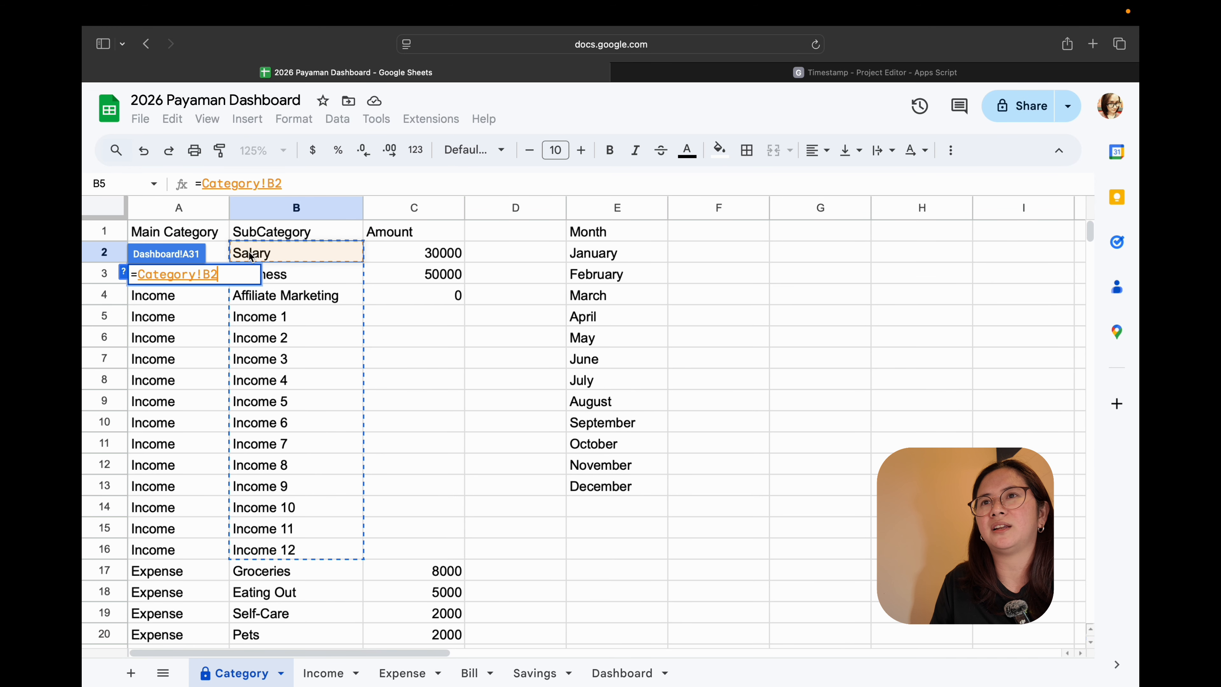
{"action": "key", "text": "Return"}
{"action": "left_click_drag", "start_coordinate": [243, 285], "coordinate": [221, 581]}
{"action": "left_click", "coordinate": [288, 491]}
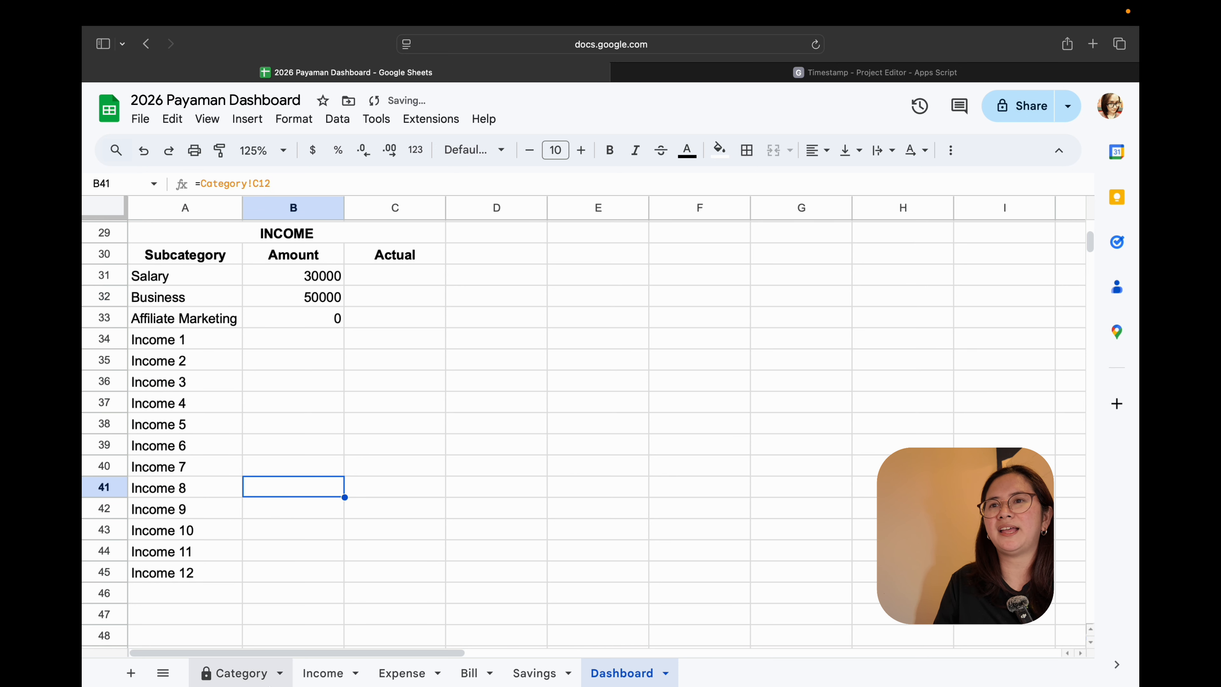
- Rename the Income 1 subcategory in B5 of the Category sheet to Youtube
{"action": "left_click", "coordinate": [258, 678]}
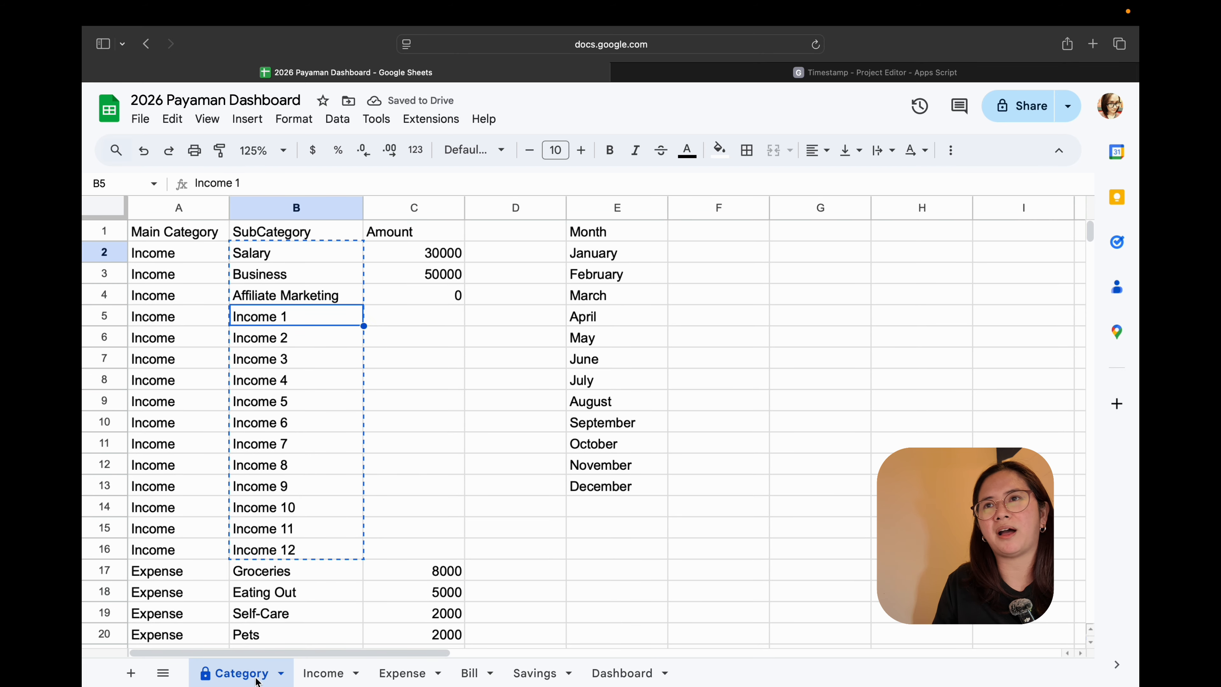
{"action": "left_click", "coordinate": [321, 312]}
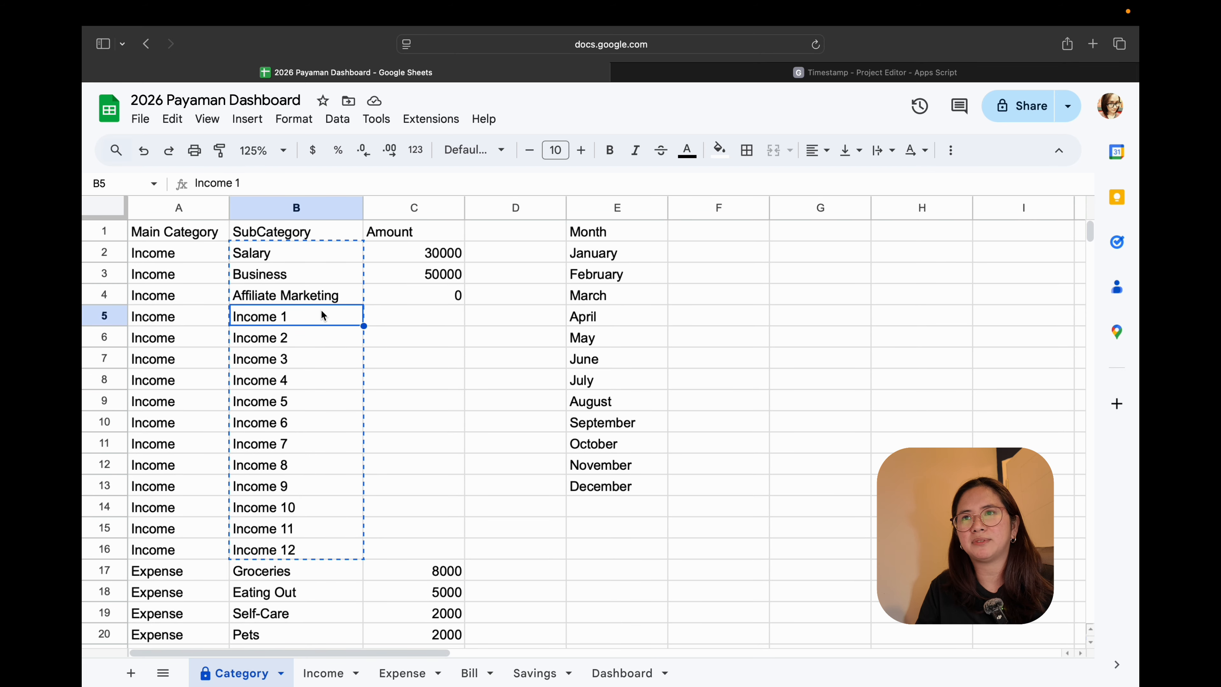
{"action": "type", "text": "Youtube"}
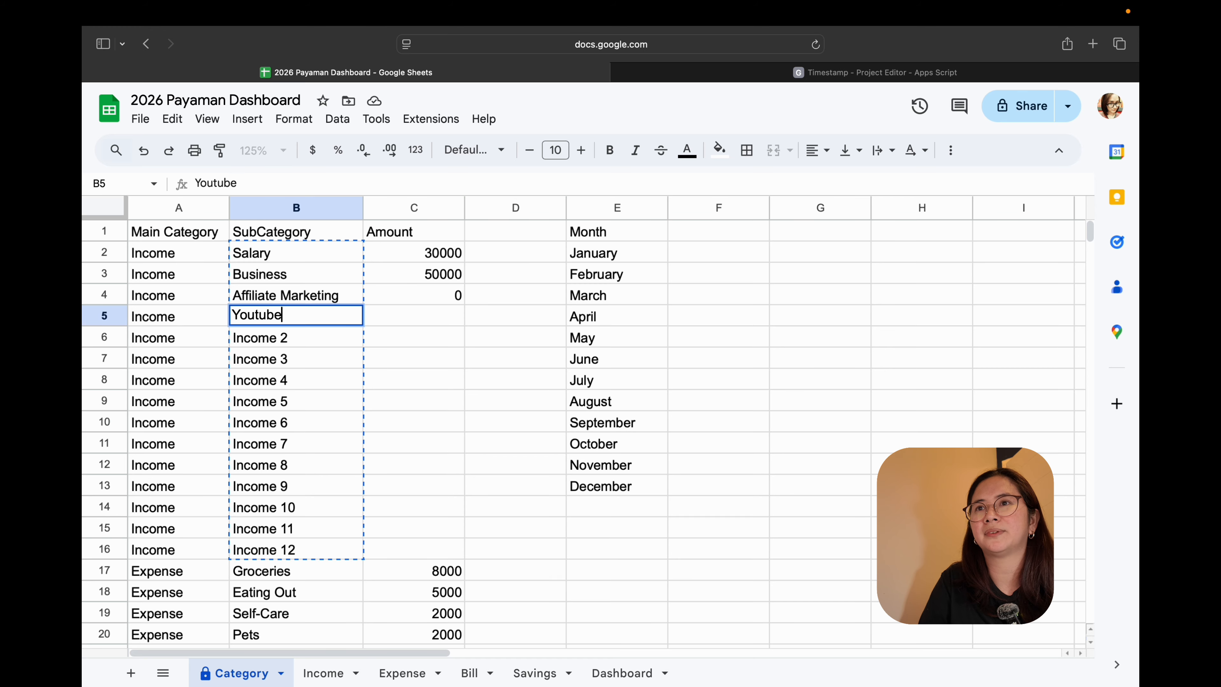
{"action": "key", "text": "Return"}
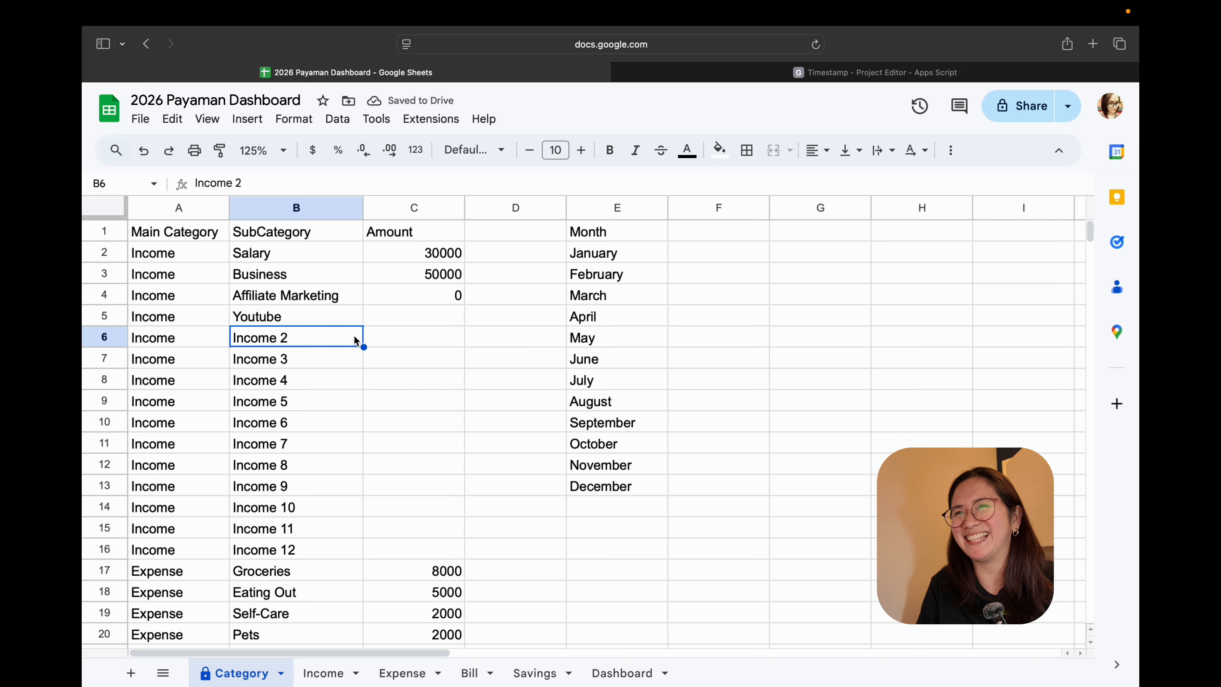
- Check that the Youtube subcategory carries over to A34 of the Dashboard sheet and to the subcategory choices in A6 of the Income sheet
{"action": "left_click", "coordinate": [310, 317]}
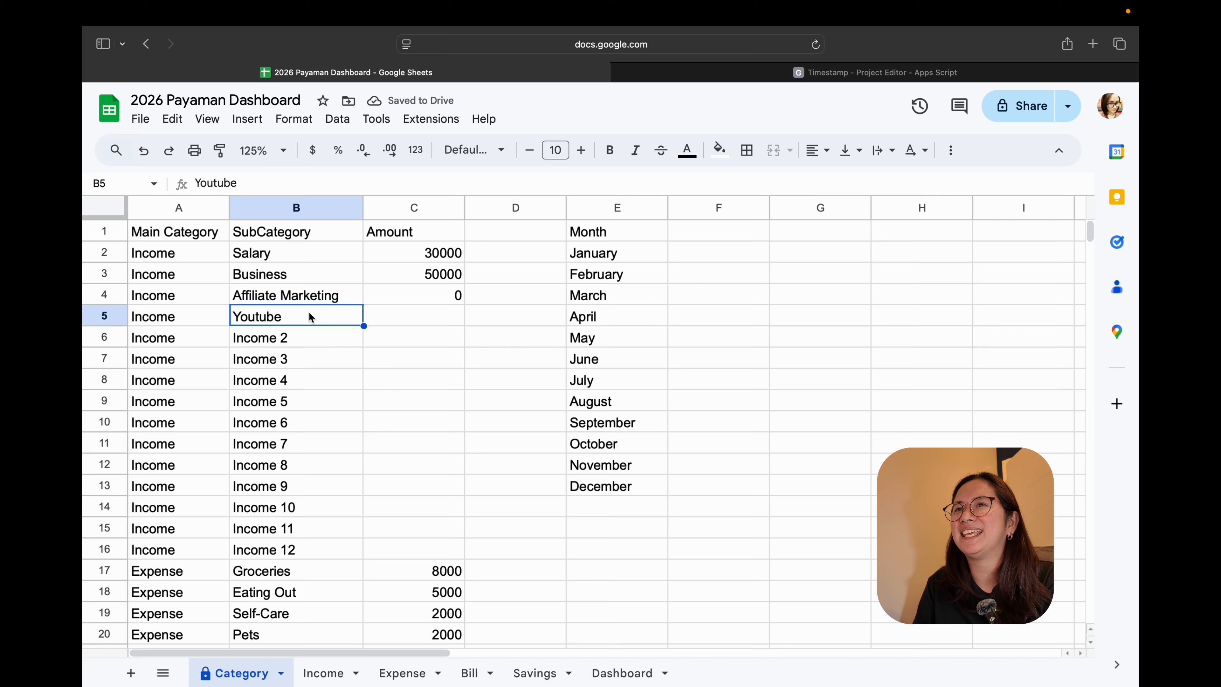
{"action": "left_click", "coordinate": [633, 676]}
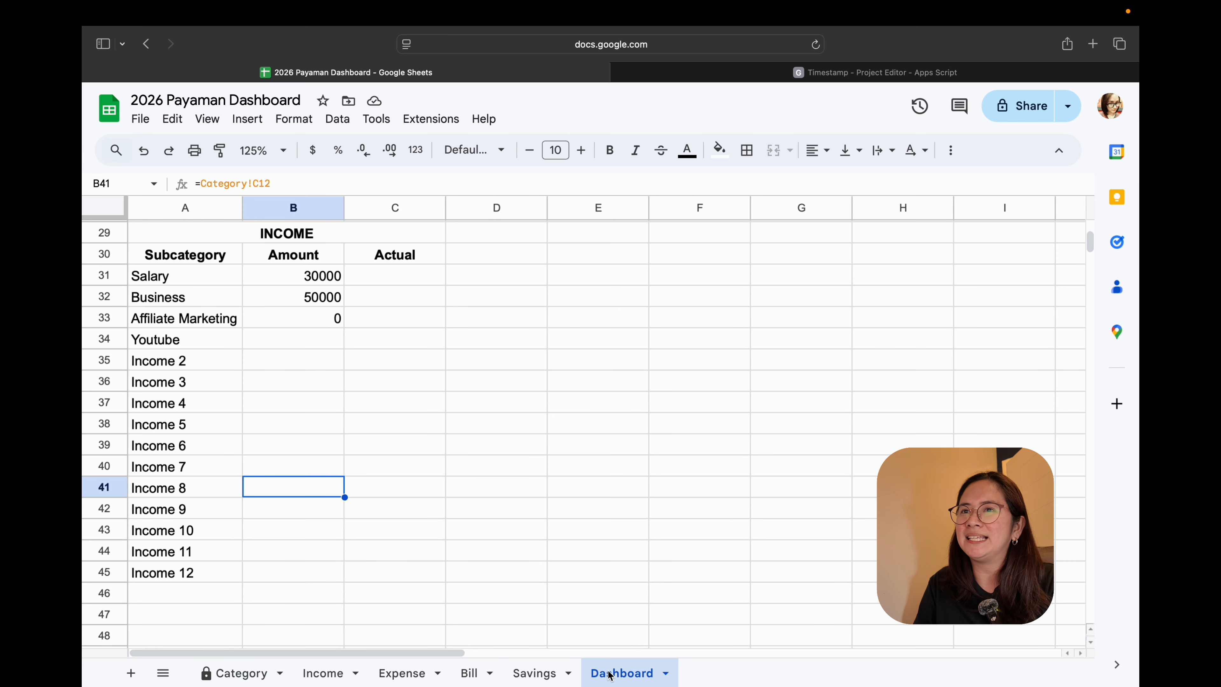
{"action": "left_click", "coordinate": [169, 343]}
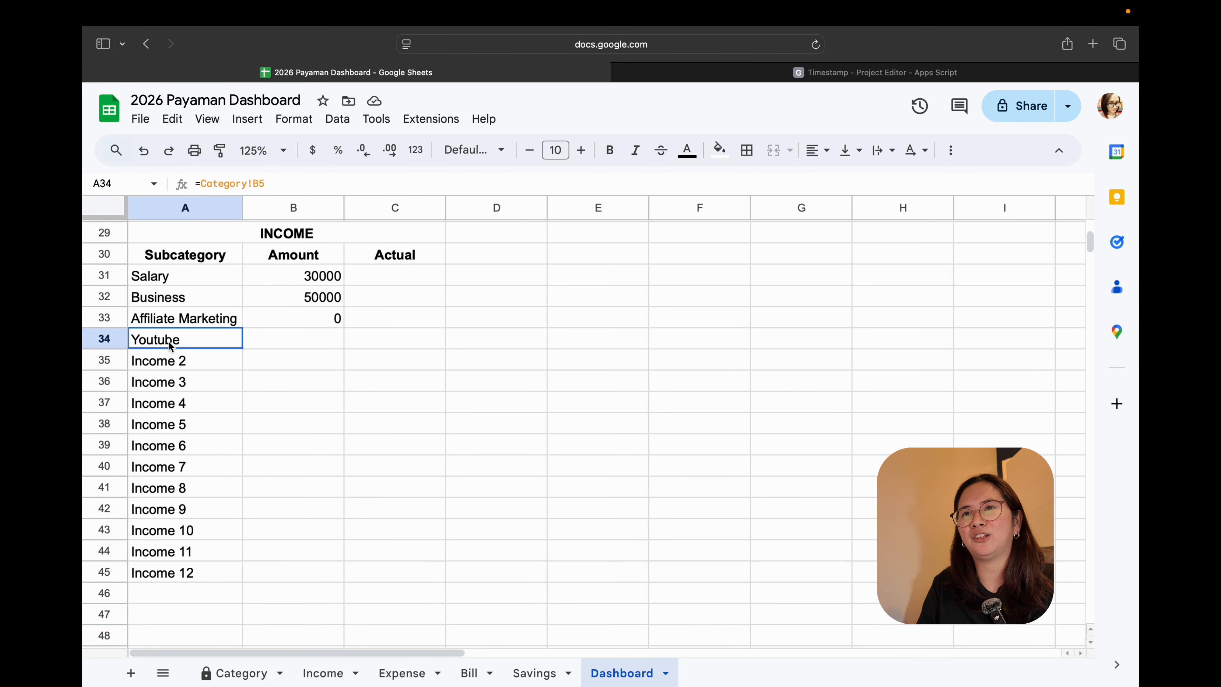
{"action": "left_click", "coordinate": [321, 677]}
{"action": "left_click", "coordinate": [292, 336]}
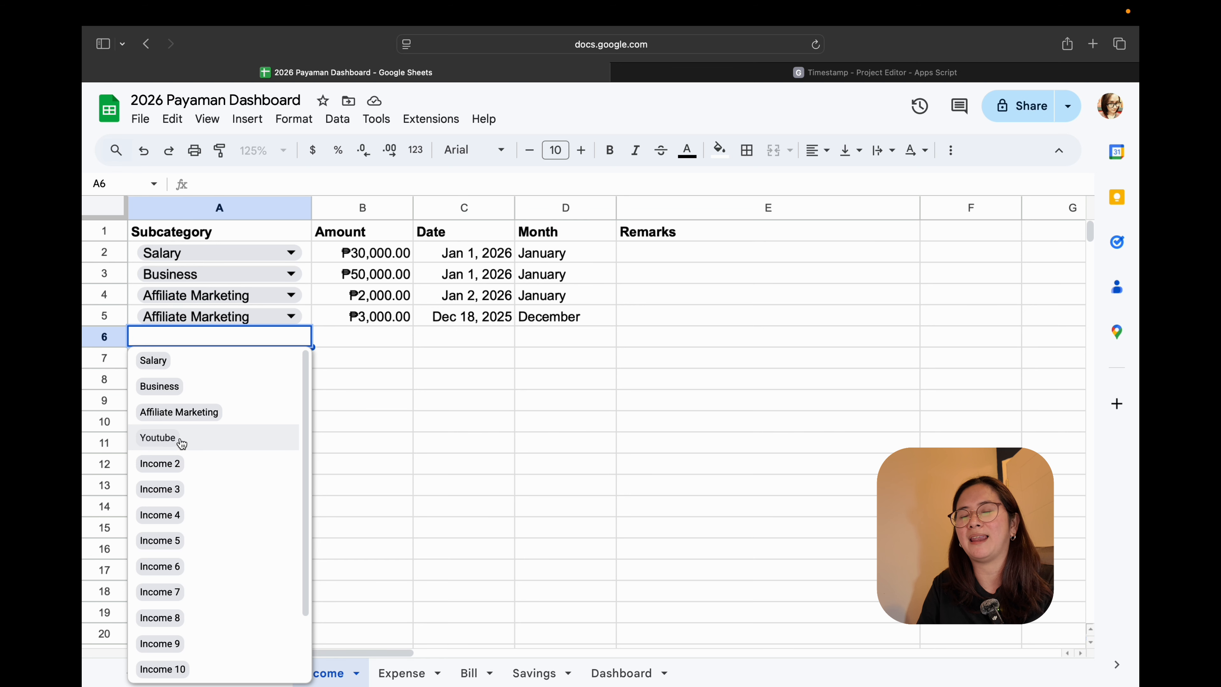
{"action": "left_click", "coordinate": [678, 438]}
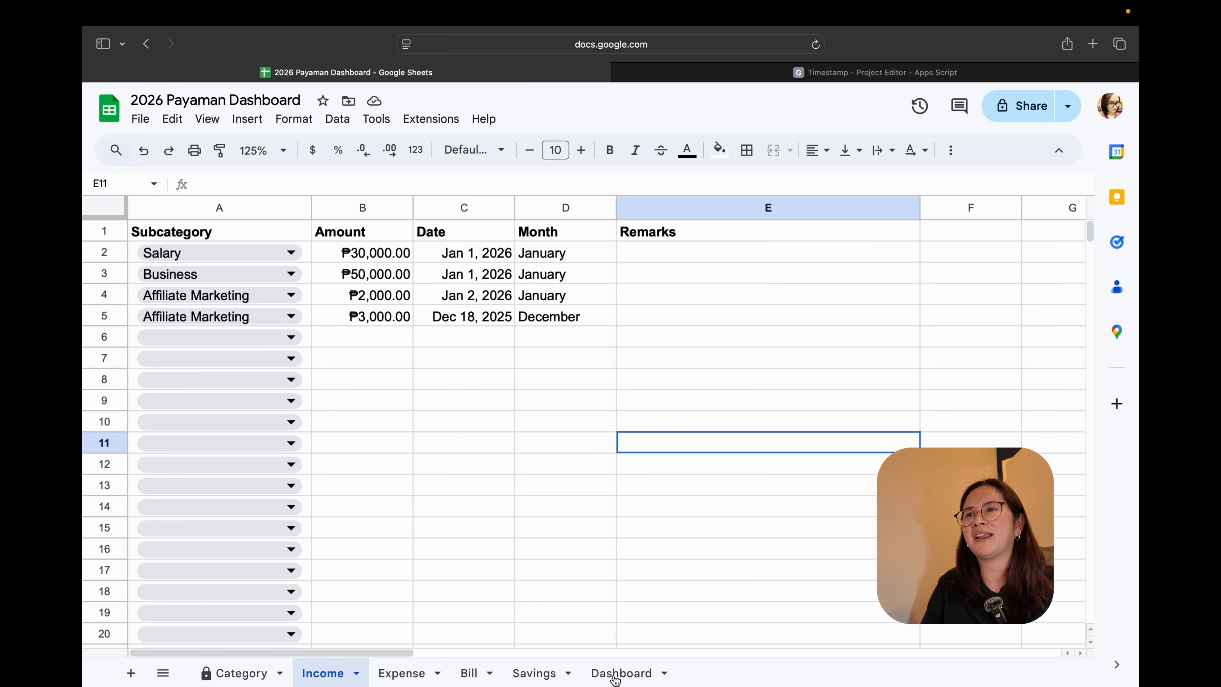
{"action": "left_click", "coordinate": [219, 675]}
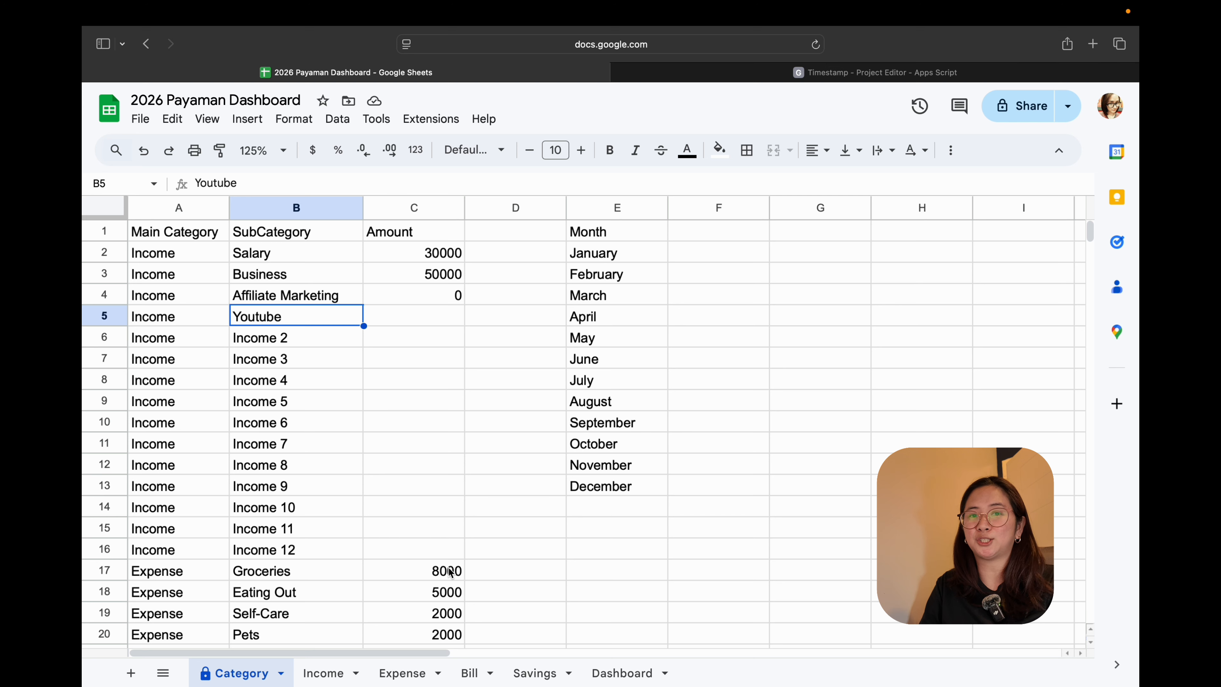
- Start a SUMIF formula in C31 of the Dashboard sheet for the Salary actual and review the columns of the Income sheet
{"action": "left_click", "coordinate": [605, 675]}
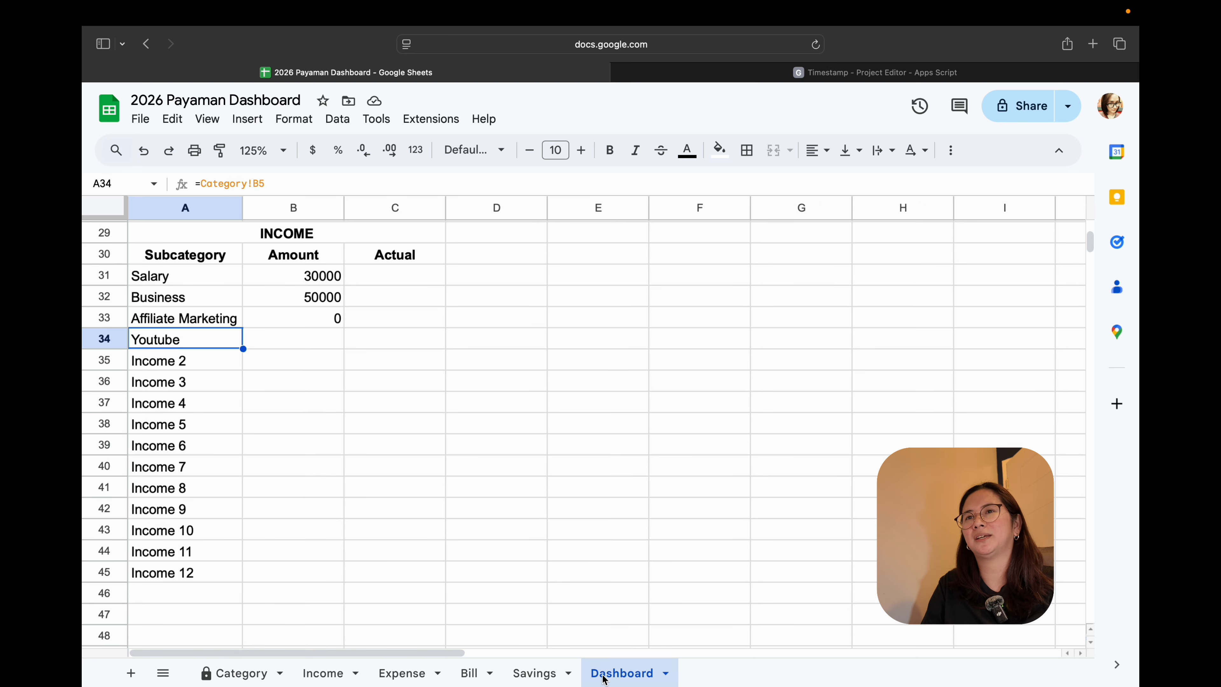
{"action": "left_click", "coordinate": [392, 274]}
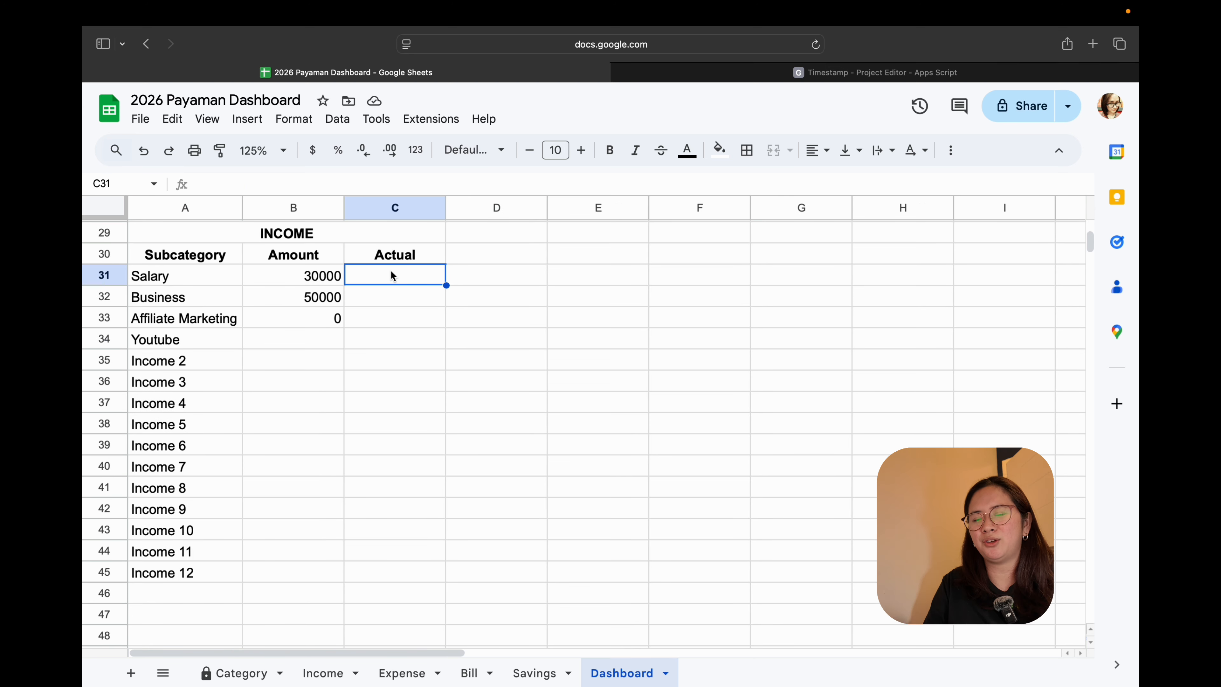
{"action": "type", "text": "="}
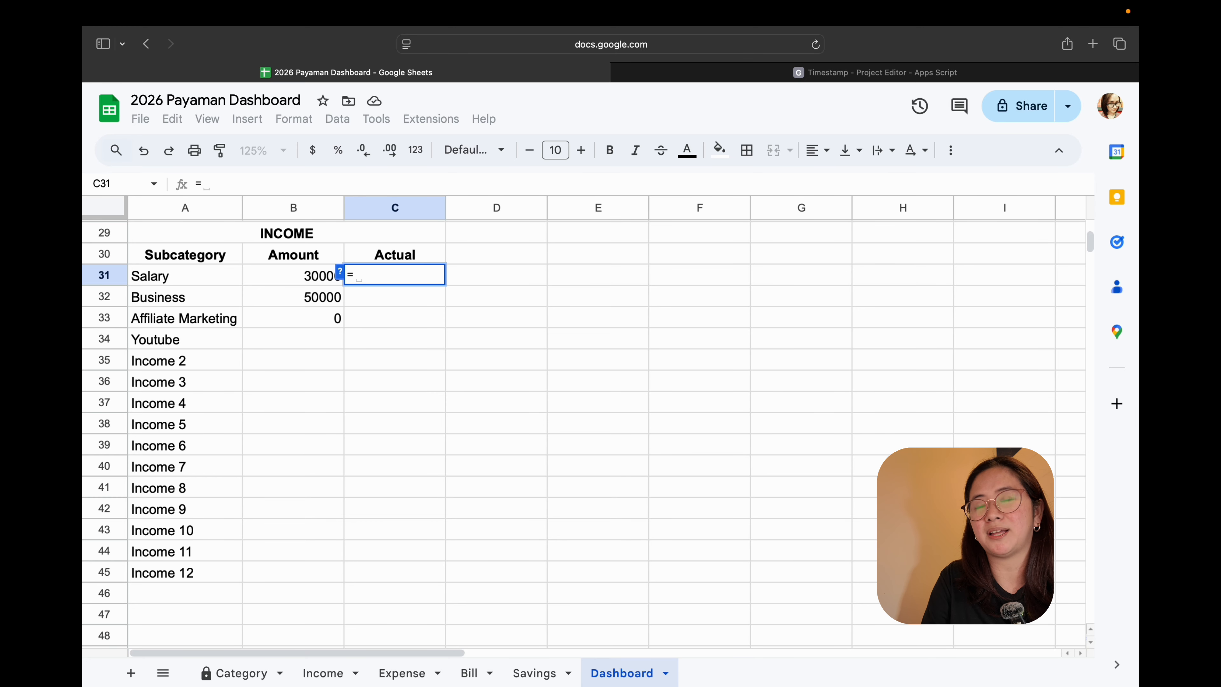
{"action": "type", "text": "sum"}
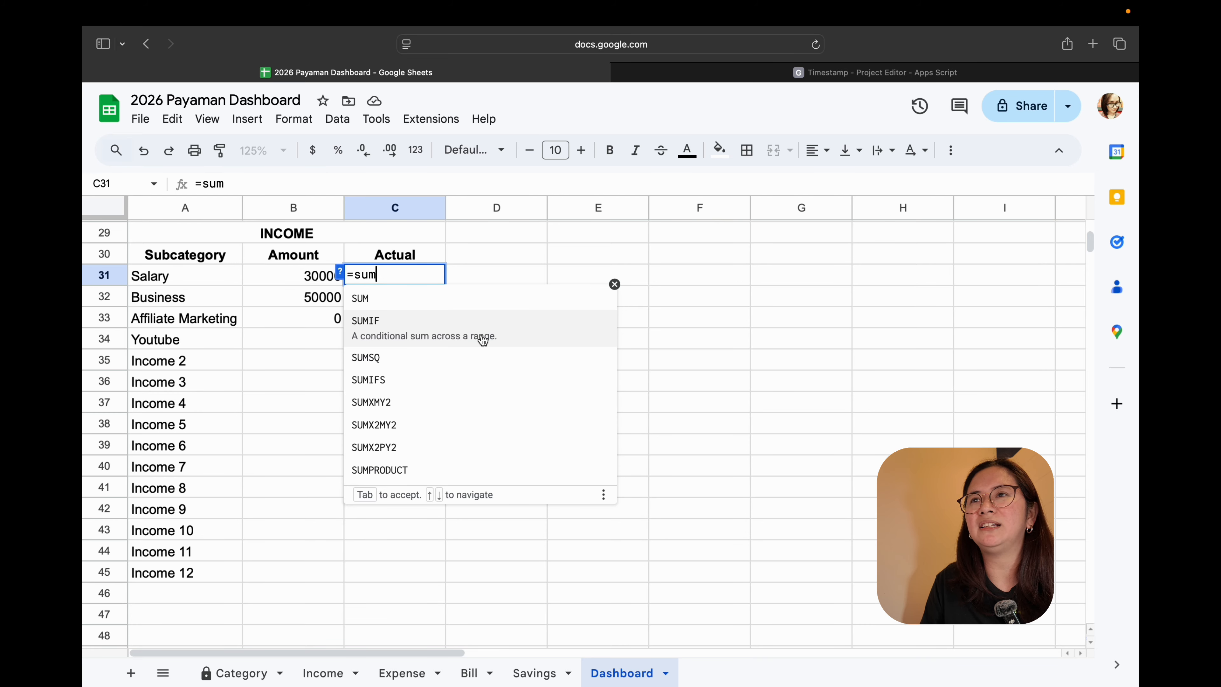
{"action": "left_click", "coordinate": [481, 339]}
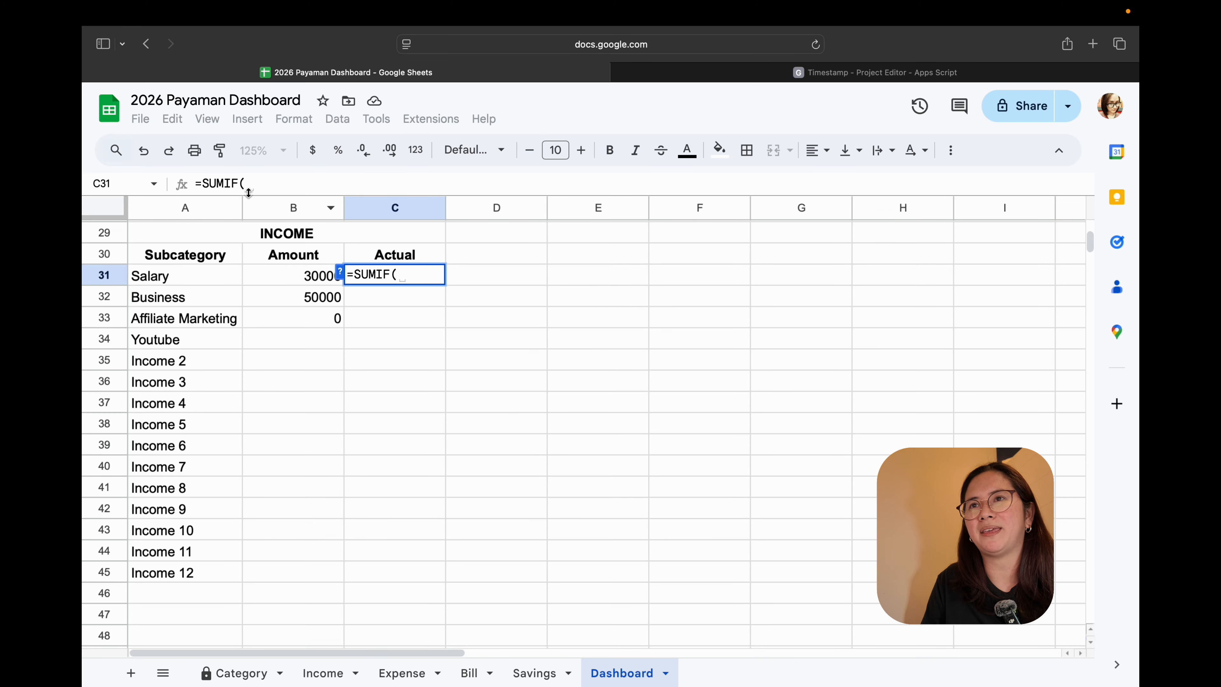
{"action": "left_click", "coordinate": [271, 185]}
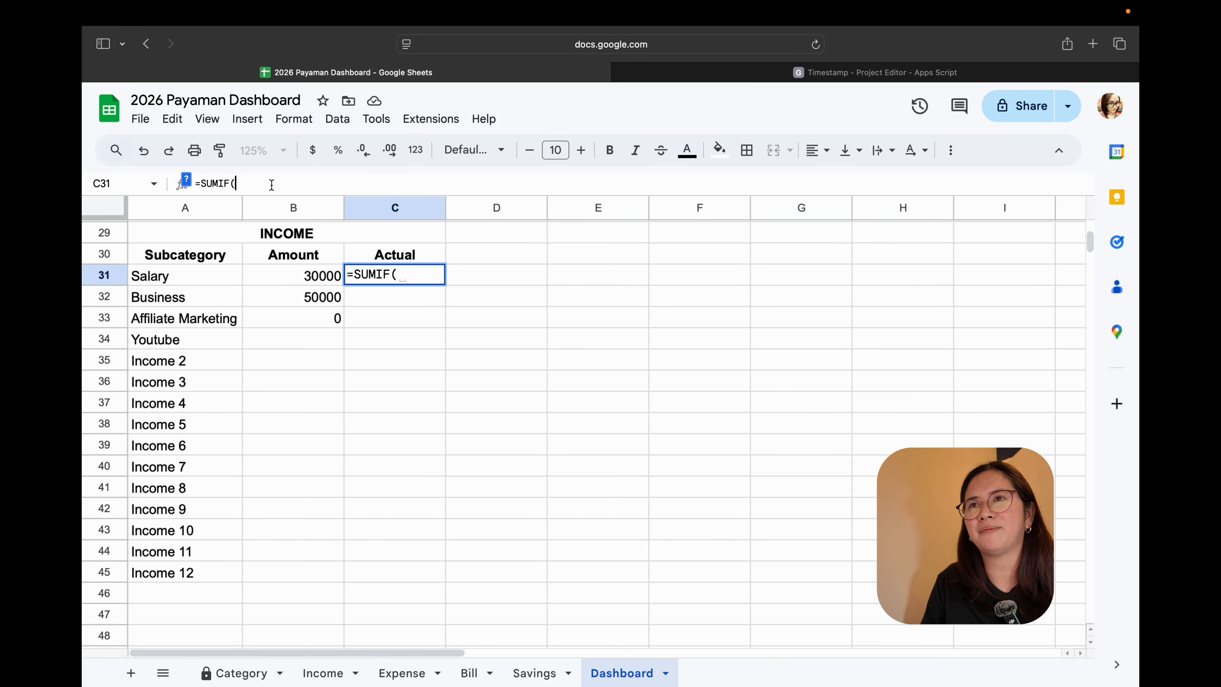
{"action": "left_click", "coordinate": [324, 673]}
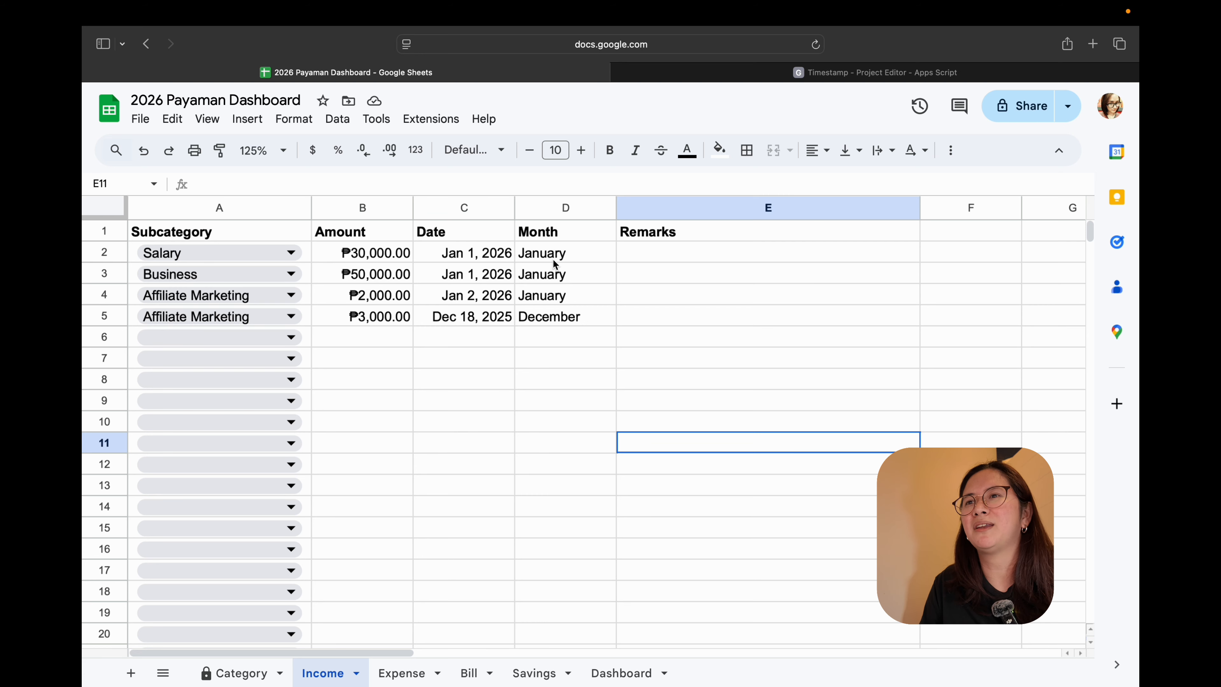
{"action": "mouse_move", "coordinate": [270, 674]}
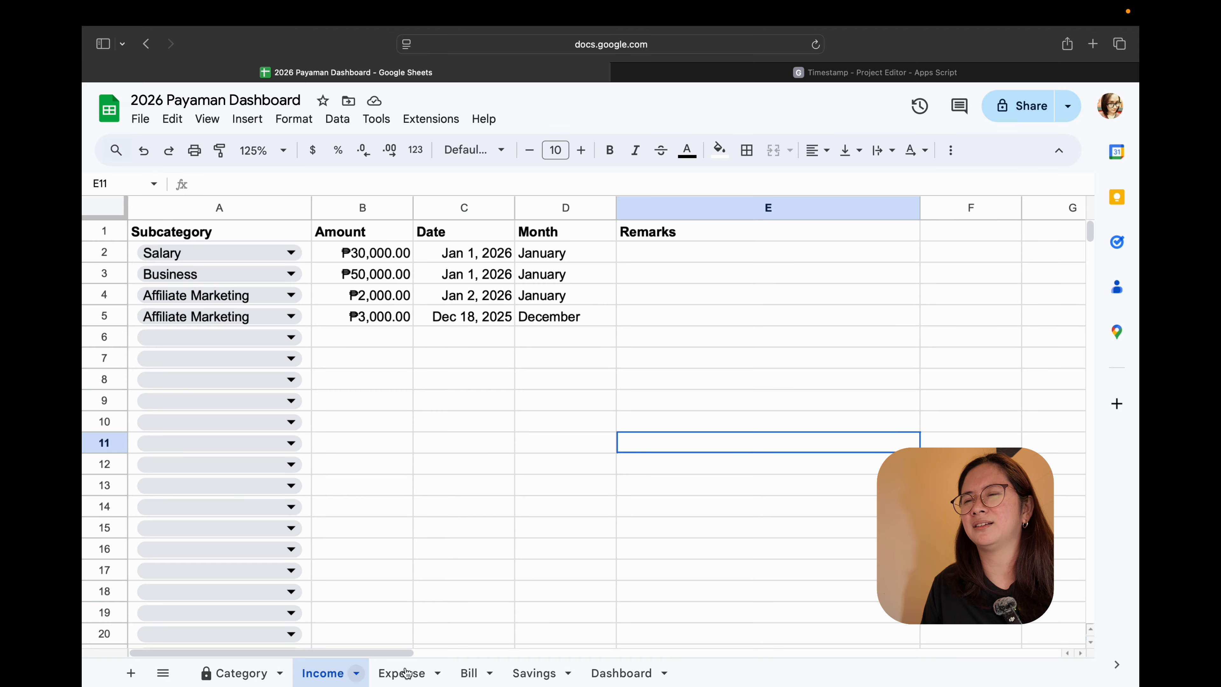
{"action": "left_click", "coordinate": [646, 675]}
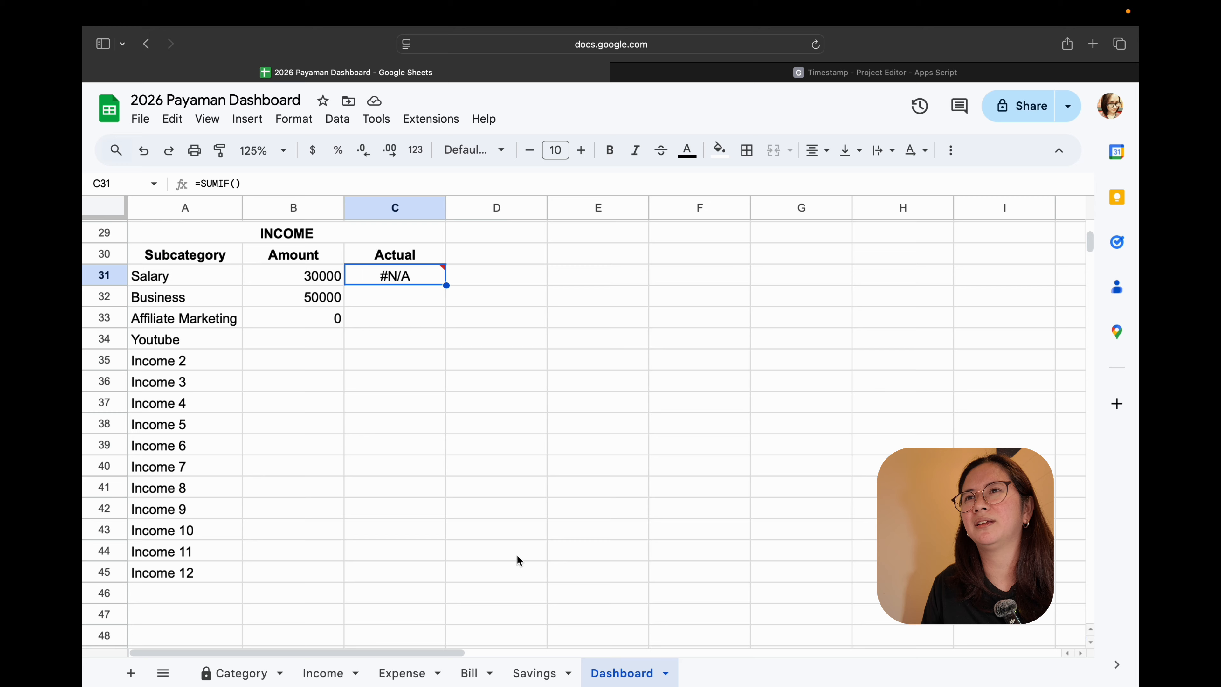
- Change the function in C31 of the Dashboard sheet from SUMIF to SUMIFS, leaving it open for arguments
{"action": "left_click", "coordinate": [258, 183]}
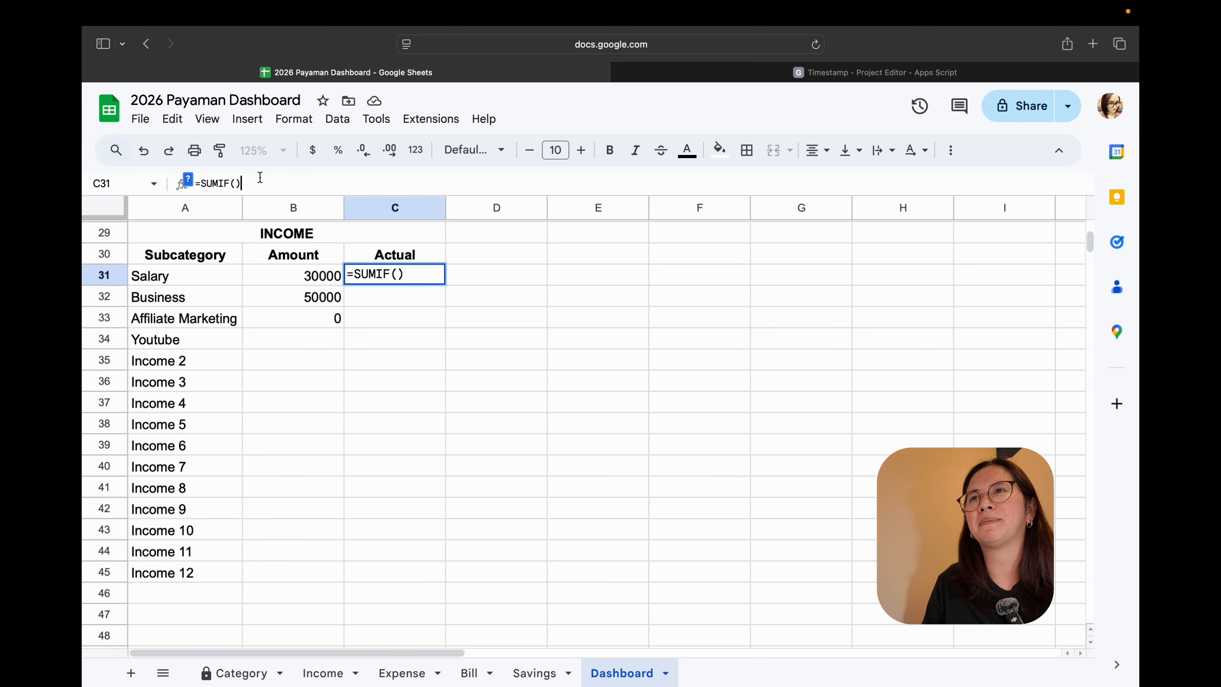
{"action": "key", "text": "BackSpace"}
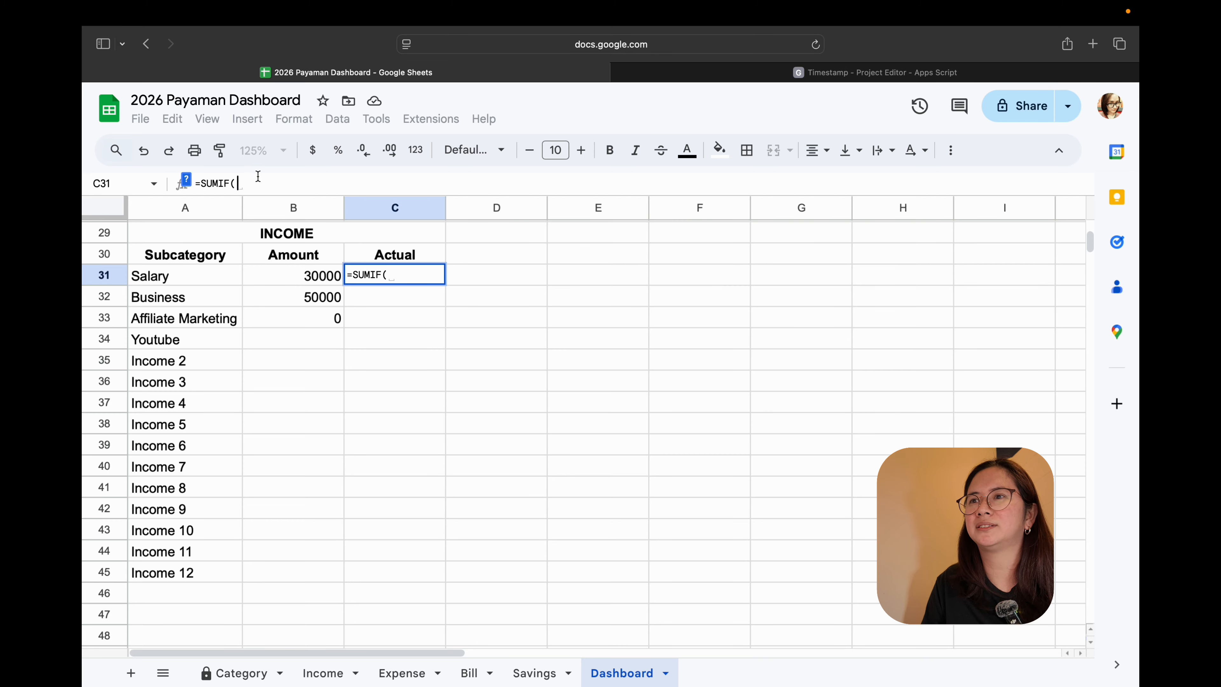
{"action": "key", "text": "BackSpace"}
{"action": "type", "text": "s"}
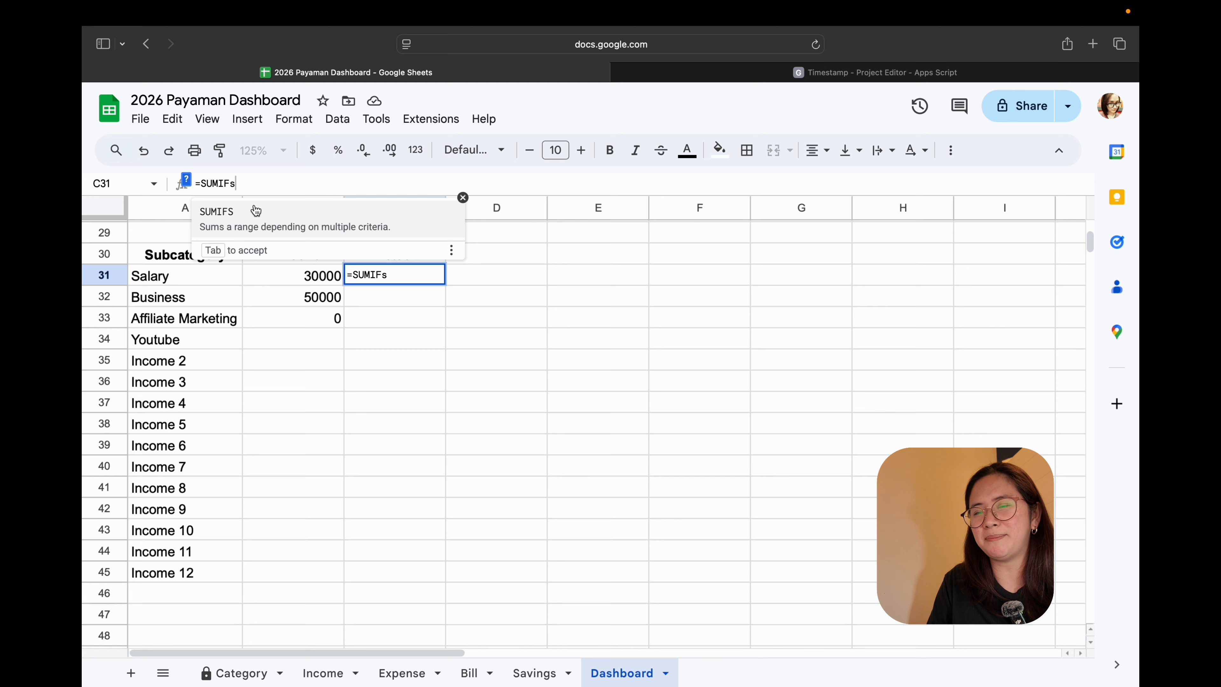
{"action": "key", "text": "BackSpace"}
{"action": "type", "text": "S"}
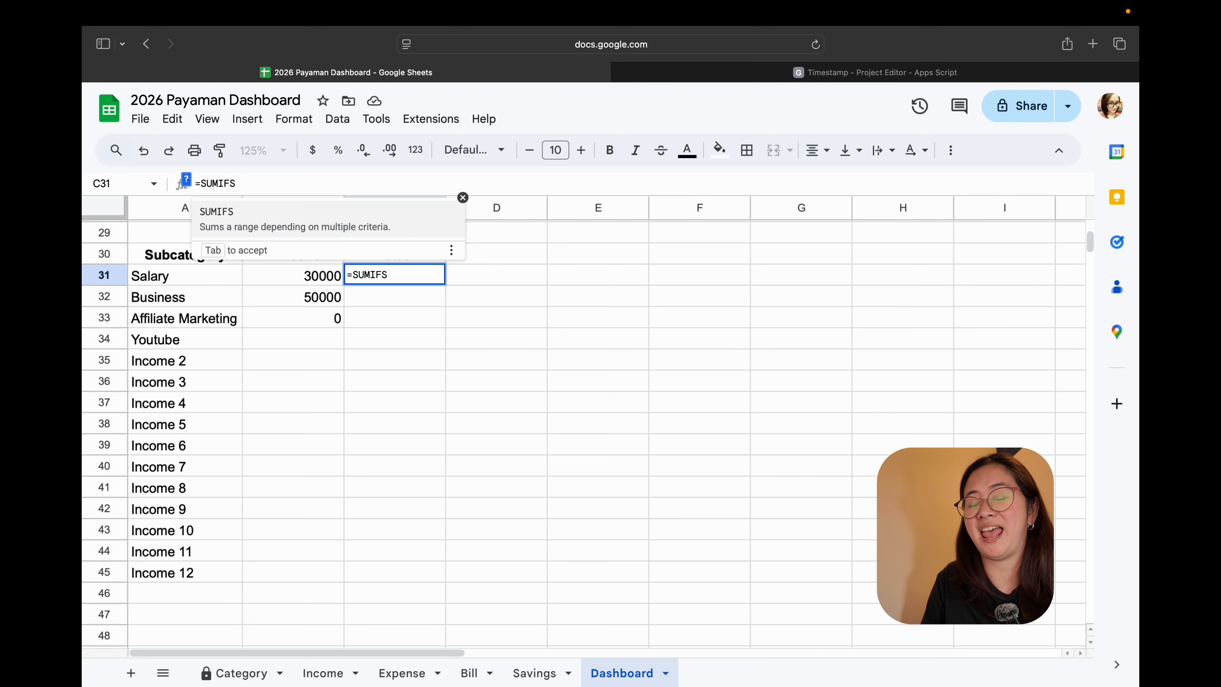
{"action": "key", "text": "Tab"}
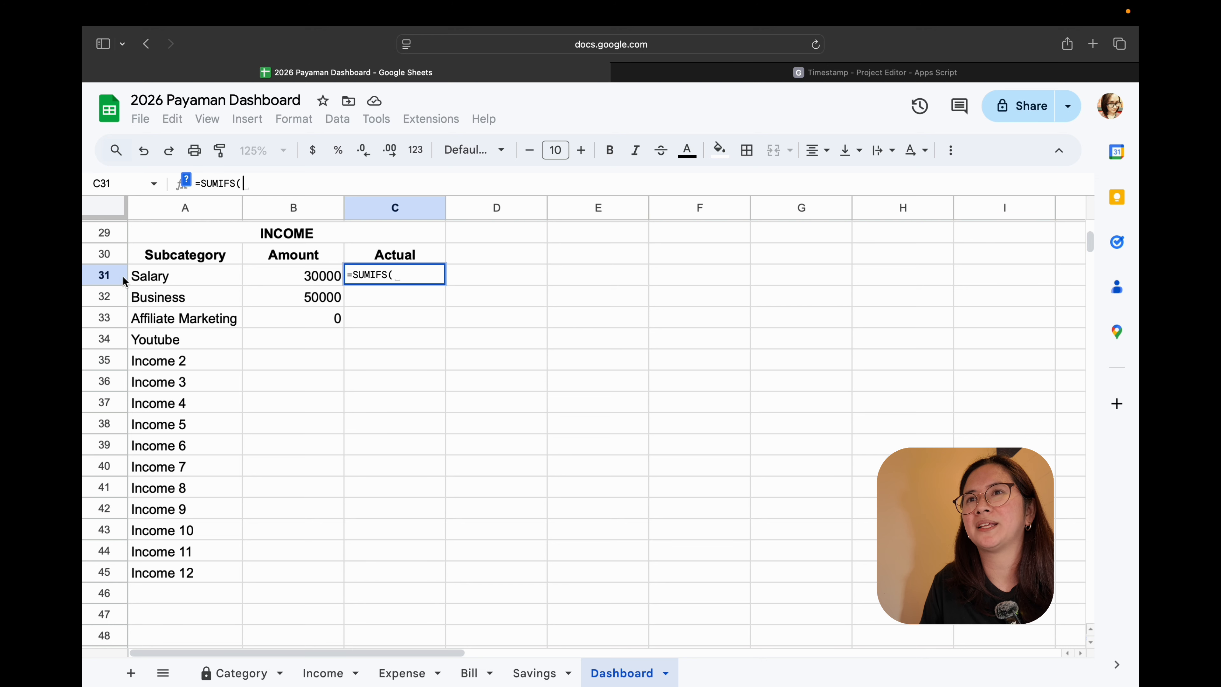
{"action": "left_click", "coordinate": [323, 676]}
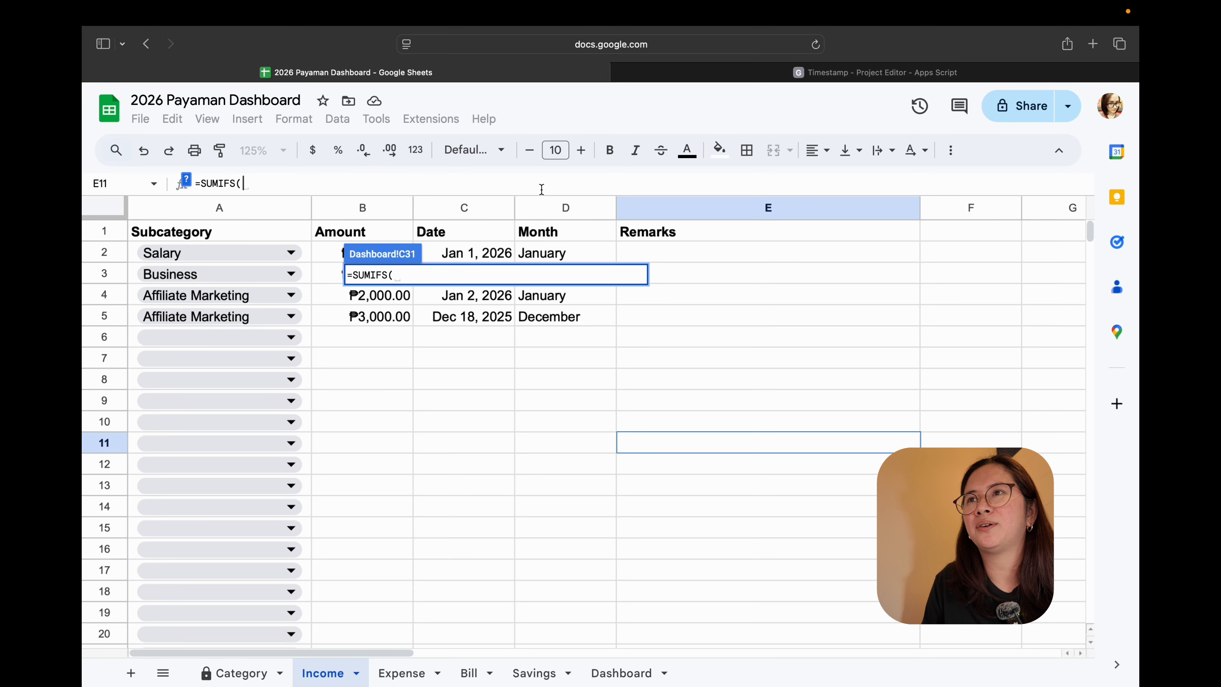
{"action": "left_click", "coordinate": [541, 201]}
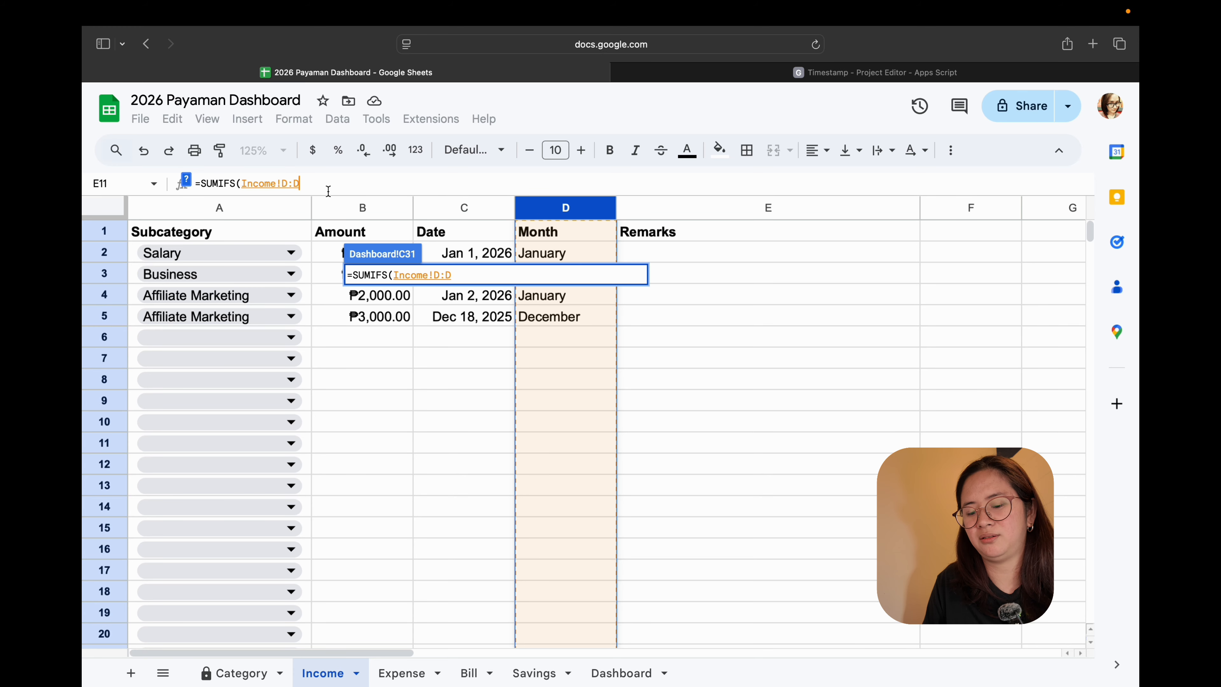
{"action": "type", "text": ","}
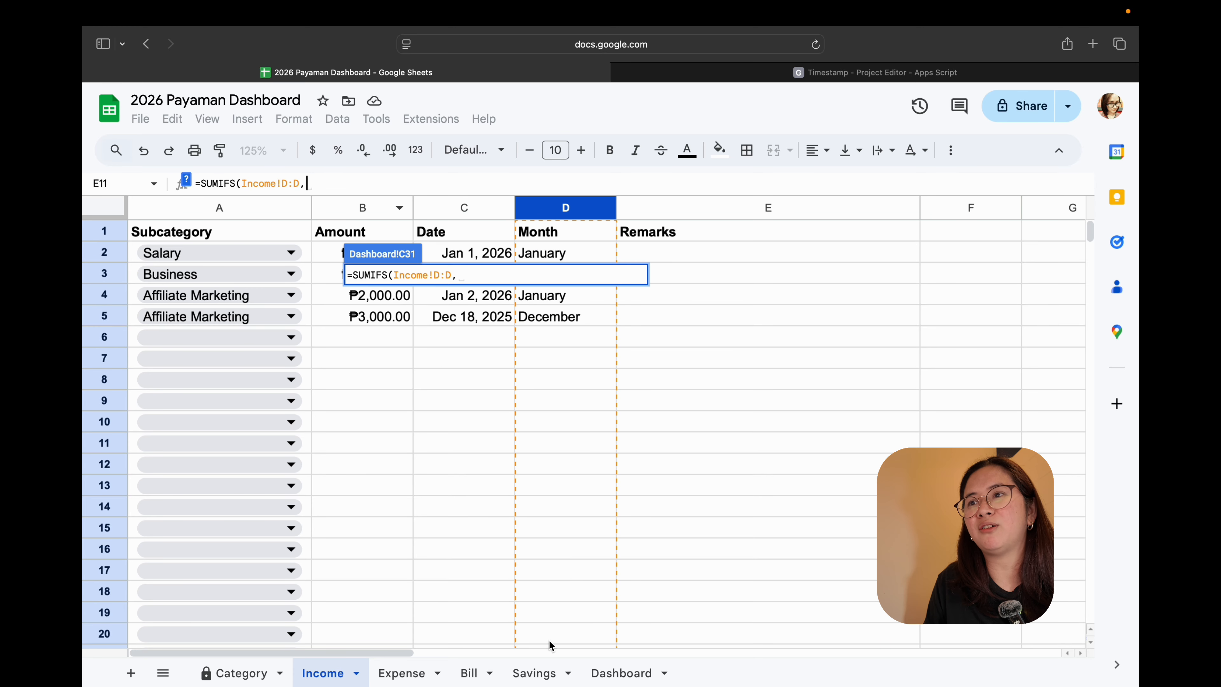
{"action": "left_click", "coordinate": [635, 673]}
{"action": "scroll", "coordinate": [398, 327], "scroll_direction": "up", "scroll_amount": 6}
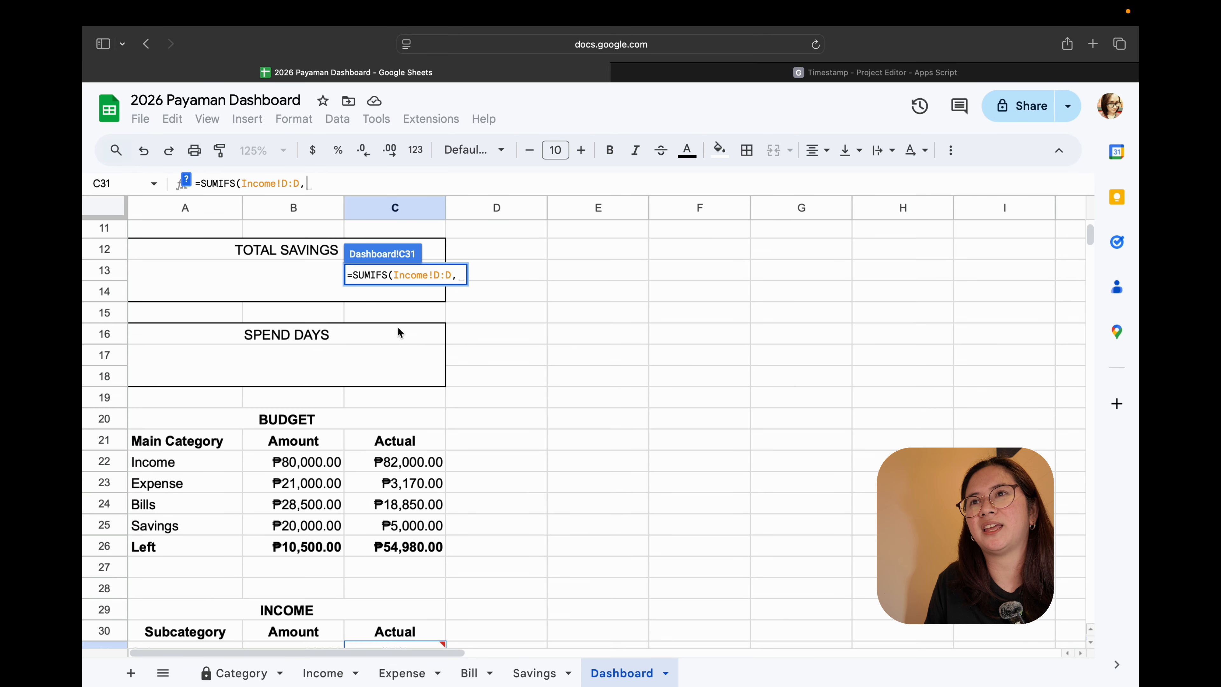
{"action": "scroll", "coordinate": [397, 326], "scroll_direction": "up", "scroll_amount": 3}
{"action": "left_click", "coordinate": [312, 256]}
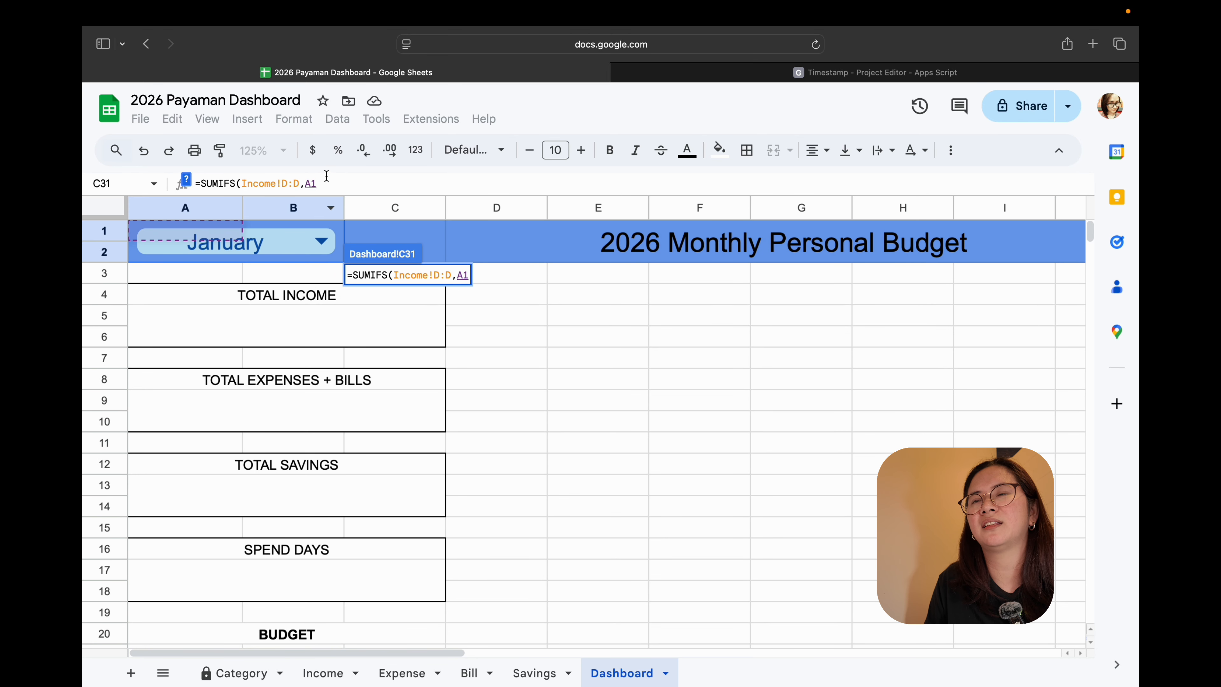
{"action": "type", "text": ","}
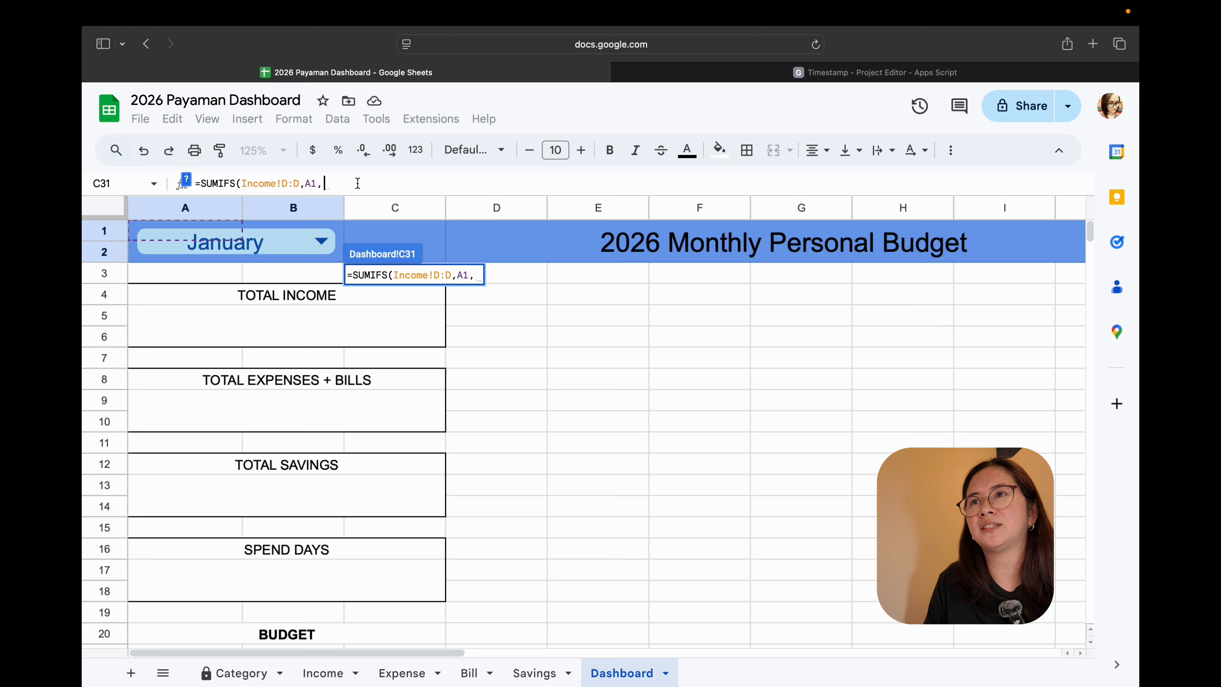
{"action": "left_click", "coordinate": [186, 182]}
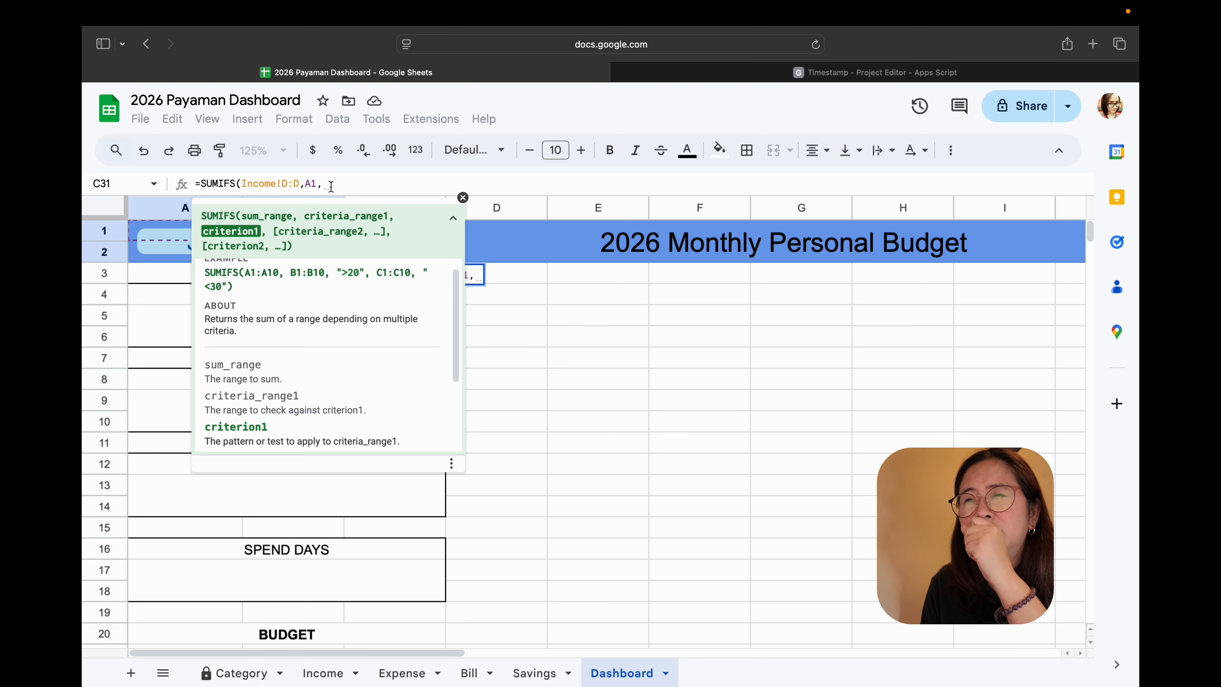
{"action": "left_click_drag", "start_coordinate": [330, 186], "coordinate": [241, 182]}
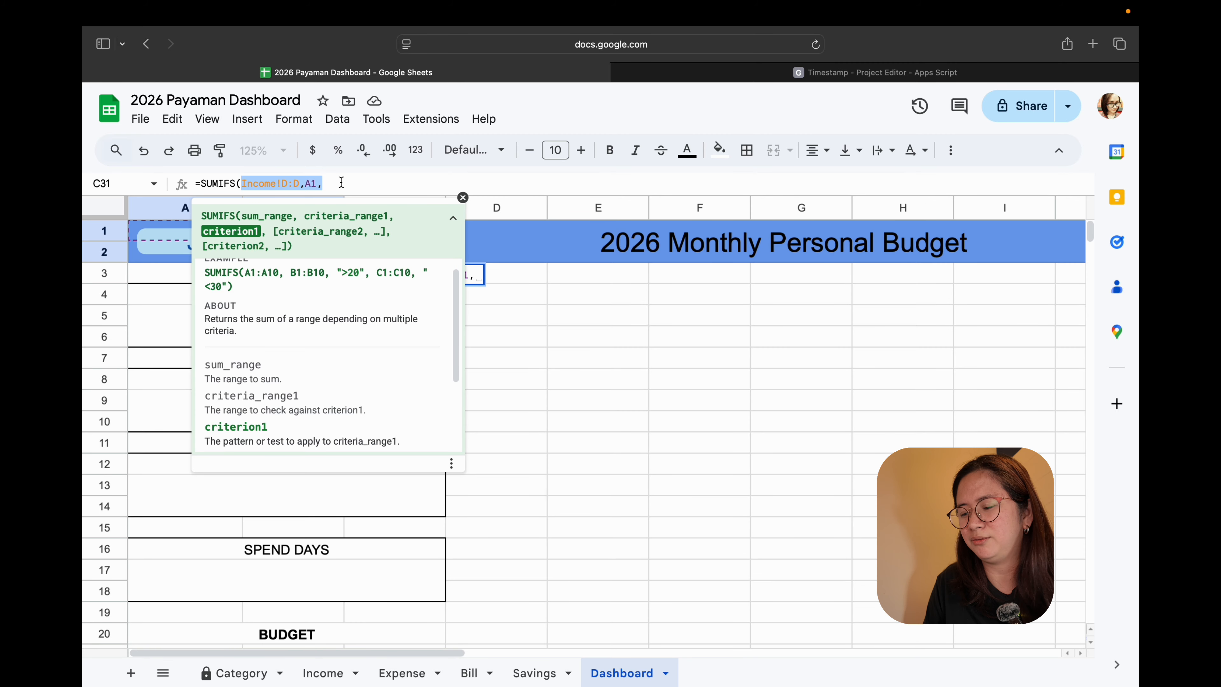
{"action": "key", "text": "BackSpace"}
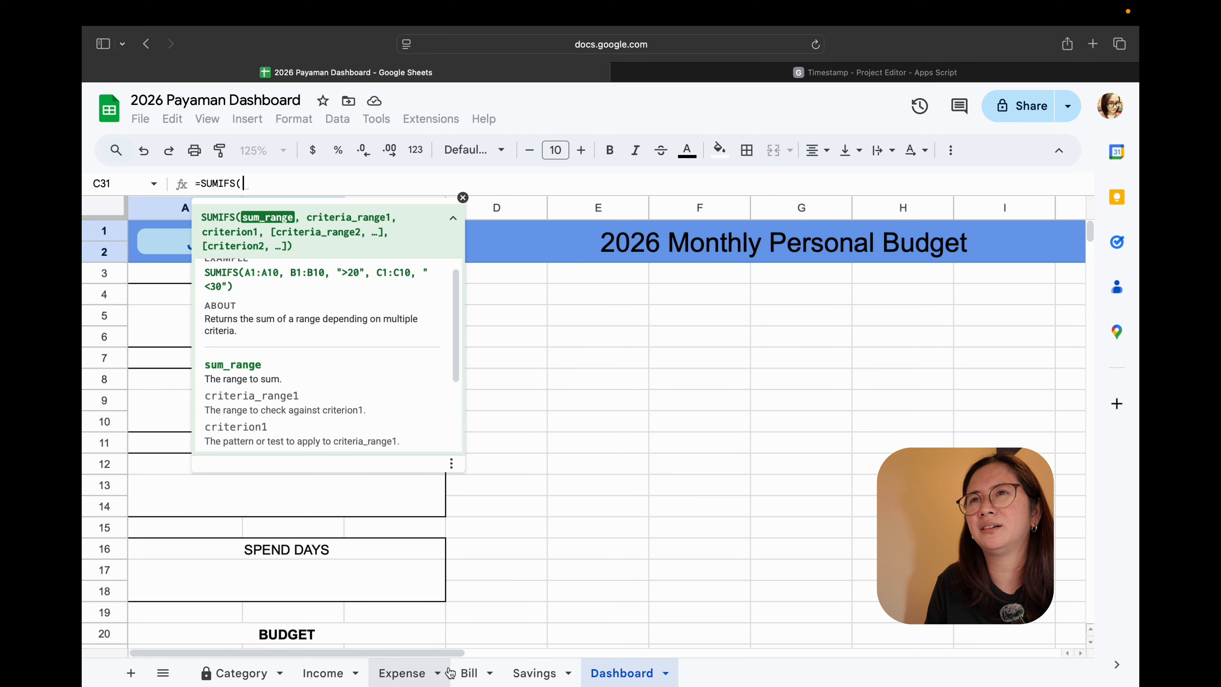
- Give the SUMIFS formula in C31 the sum range Income!B:B and the month criterion pair Income!D:D and A1
{"action": "left_click", "coordinate": [322, 673]}
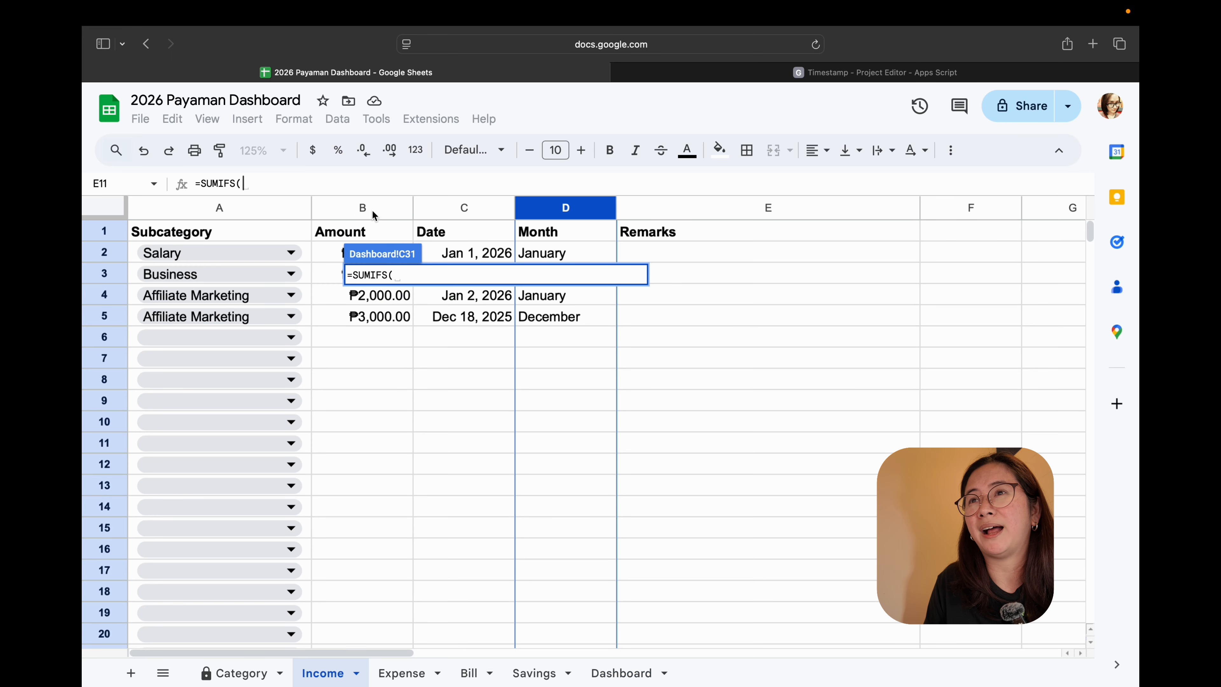
{"action": "left_click", "coordinate": [358, 210]}
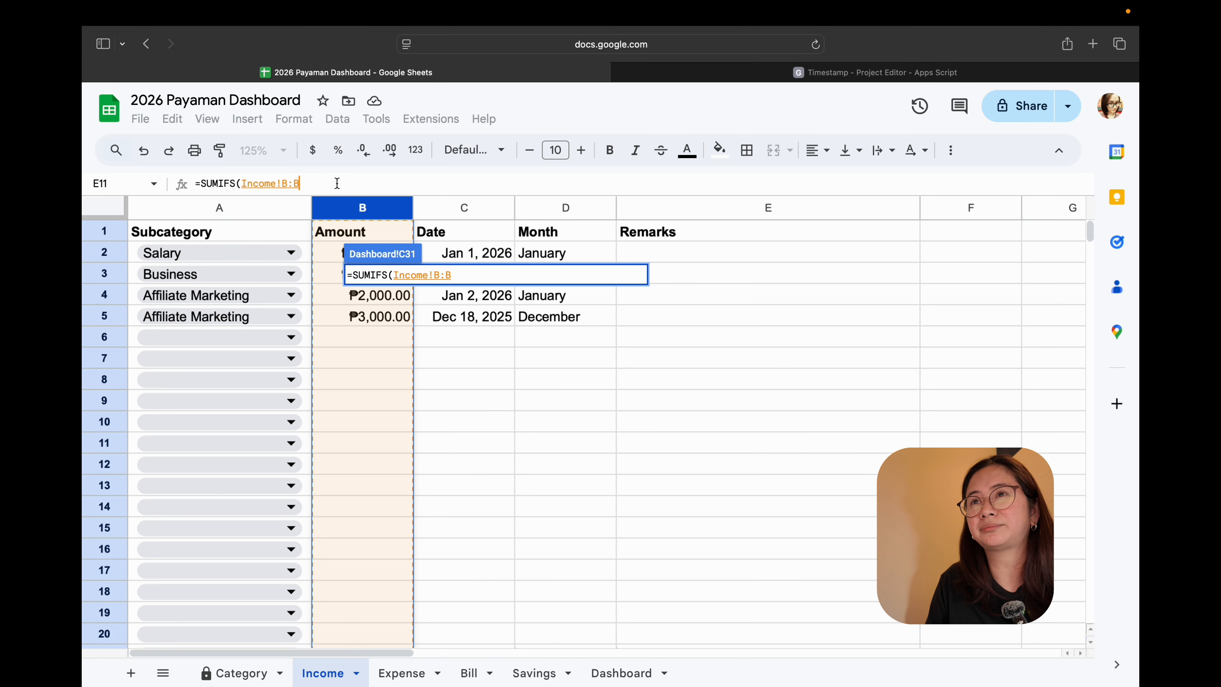
{"action": "type", "text": ","}
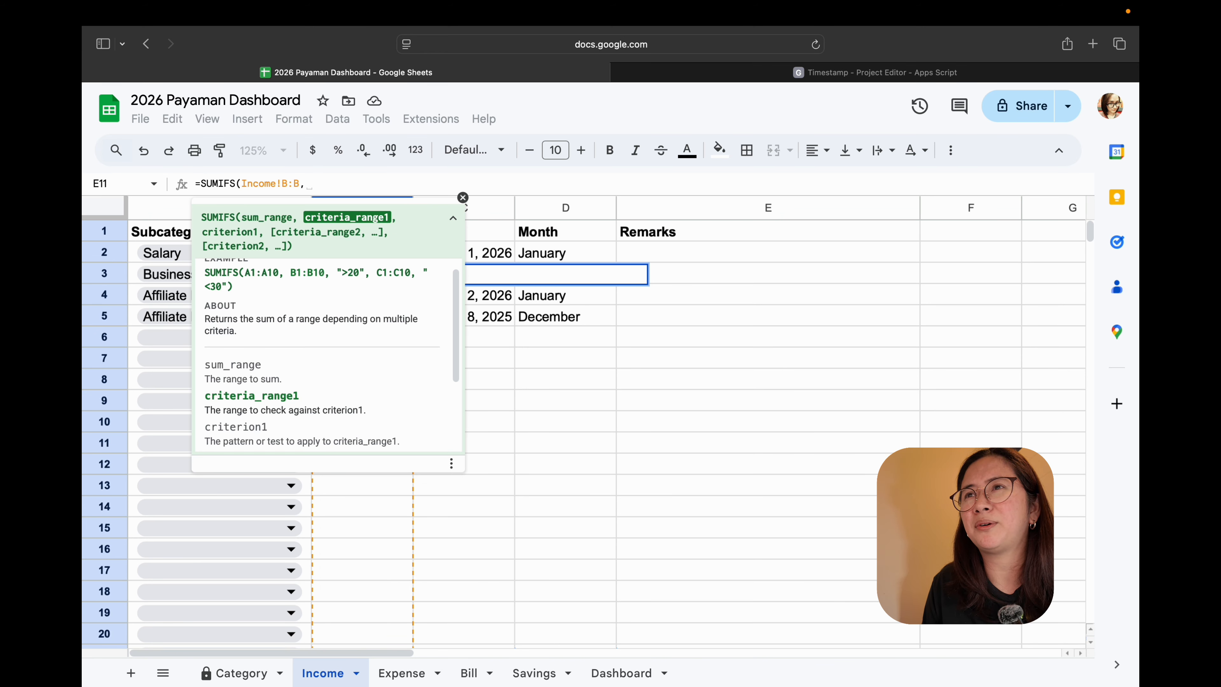
{"action": "left_click", "coordinate": [551, 212]}
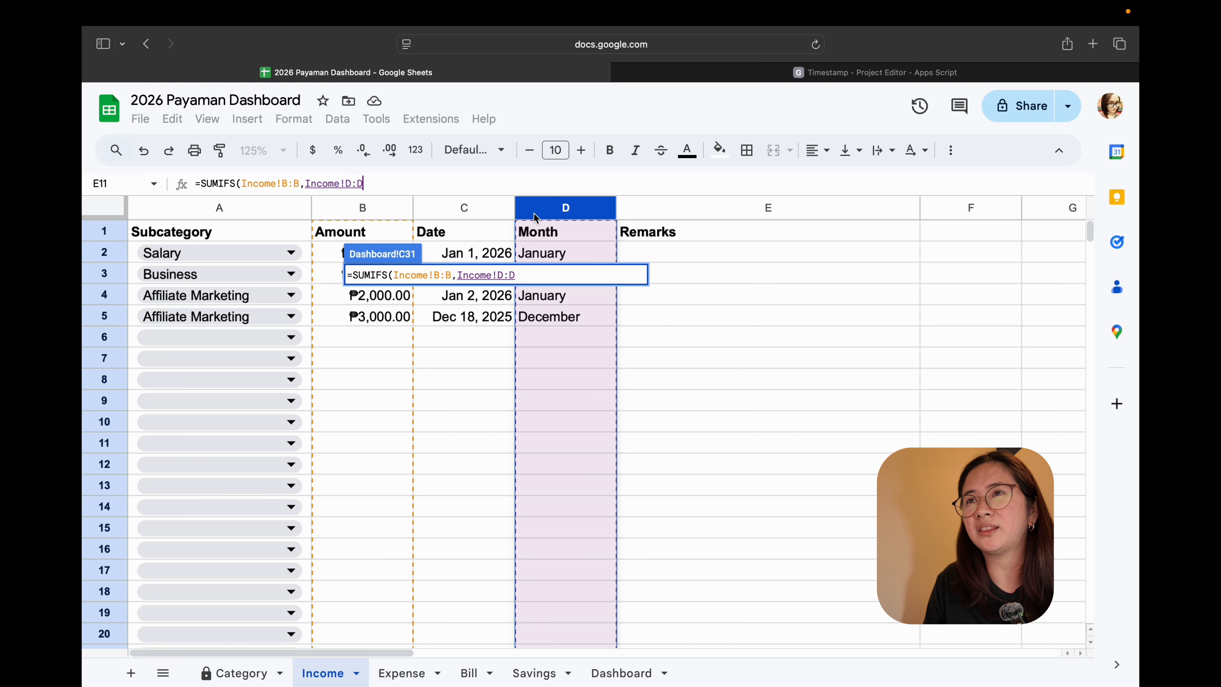
{"action": "type", "text": ","}
{"action": "left_click", "coordinate": [621, 672]}
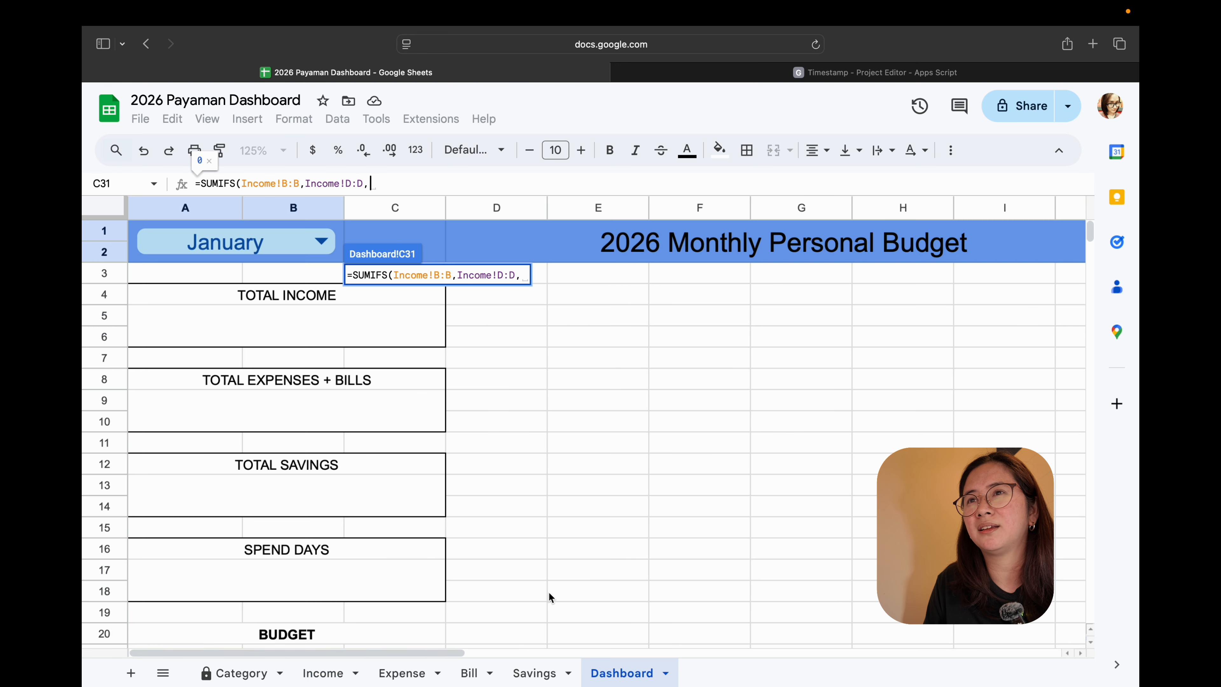
{"action": "left_click", "coordinate": [326, 259]}
{"action": "type", "text": ","}
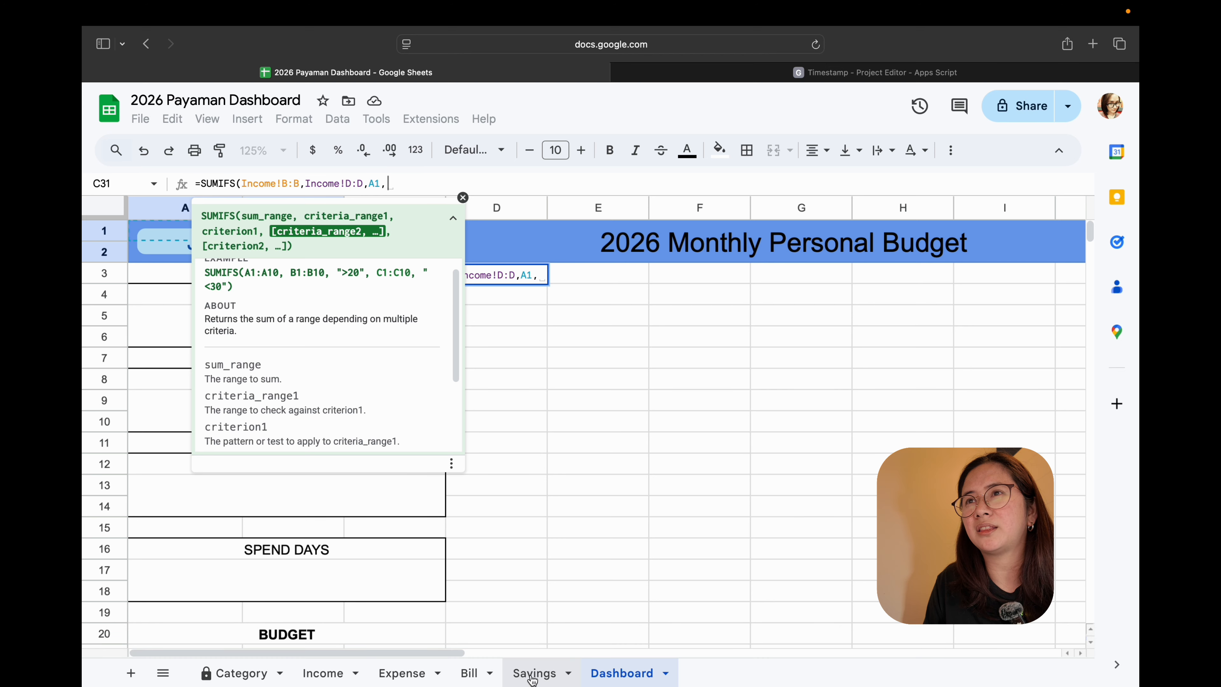
- Add the subcategory criterion pair Income!A:A and A31 to the SUMIFS formula and enter it in C31
{"action": "left_click", "coordinate": [315, 675]}
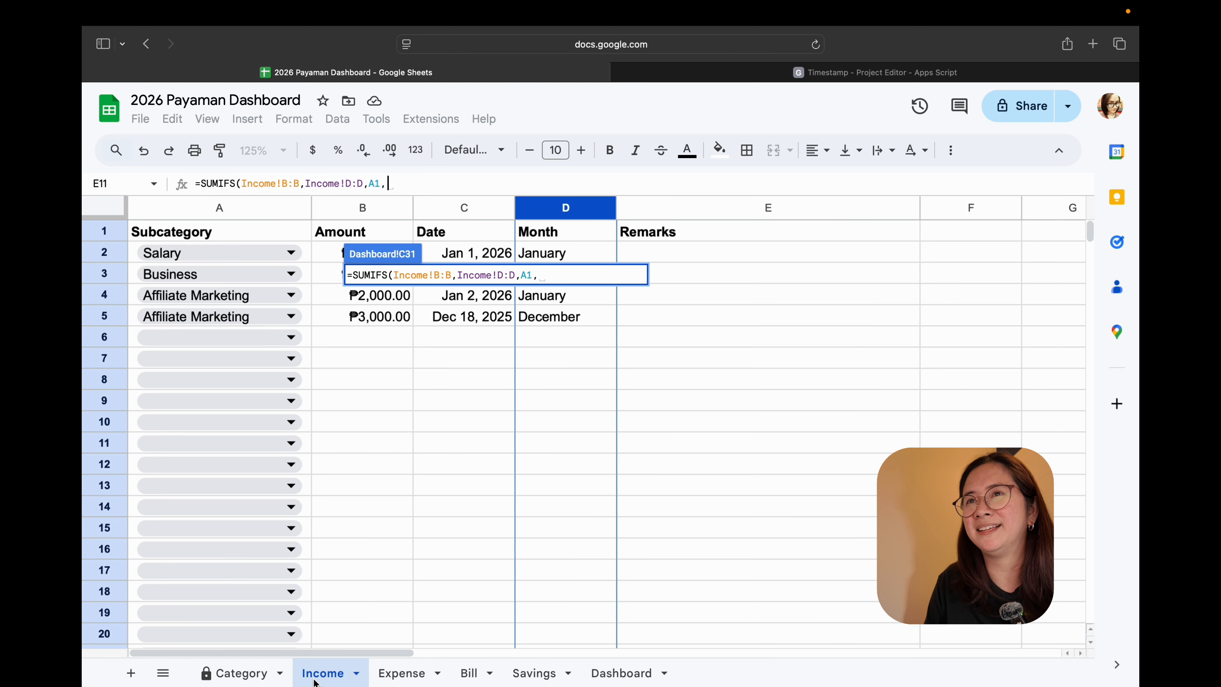
{"action": "left_click", "coordinate": [245, 198]}
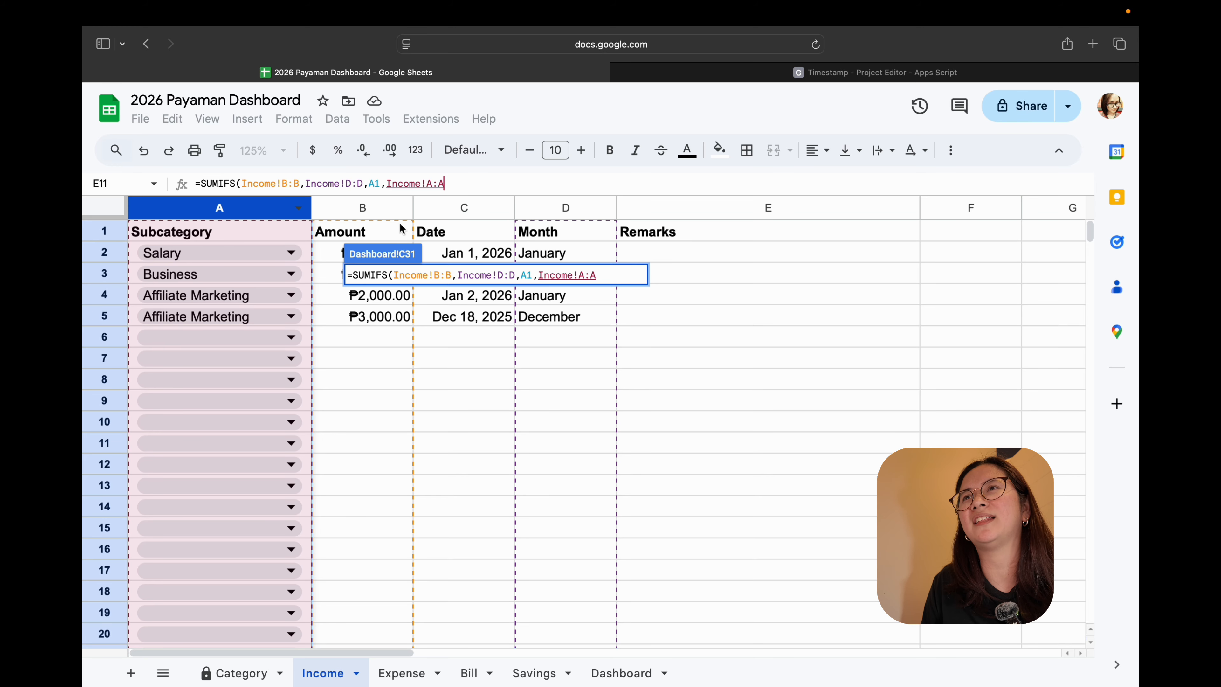
{"action": "type", "text": ","}
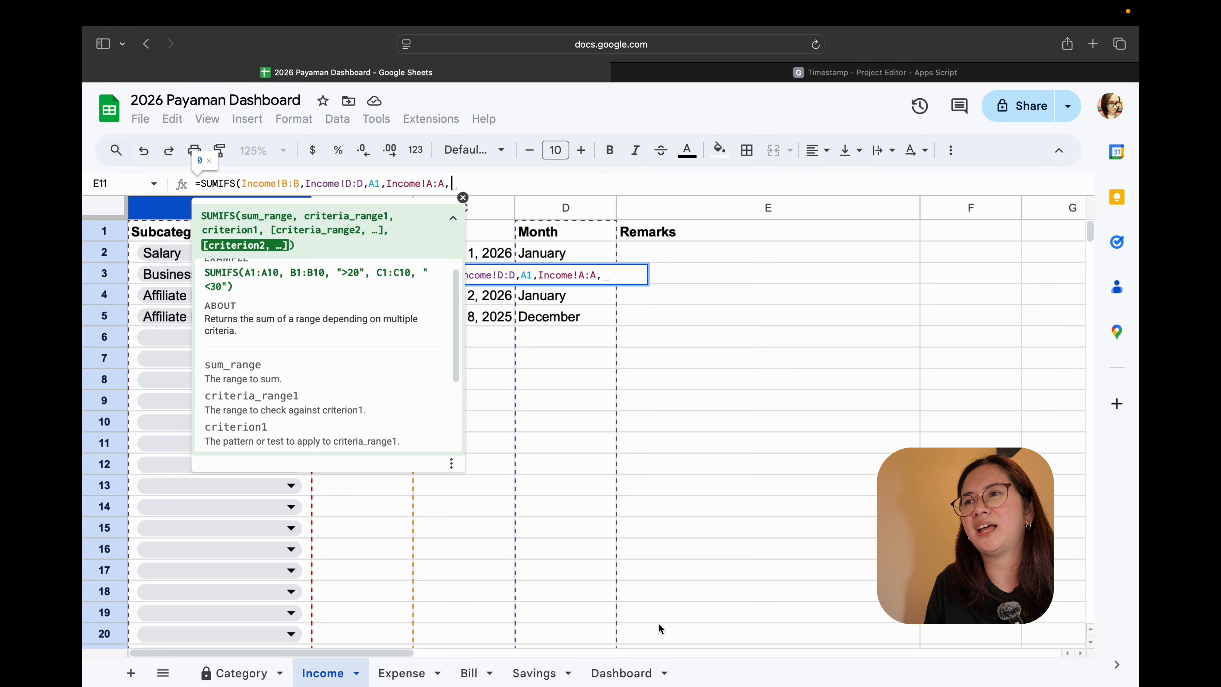
{"action": "left_click", "coordinate": [617, 674]}
{"action": "scroll", "coordinate": [337, 524], "scroll_direction": "down", "scroll_amount": 5}
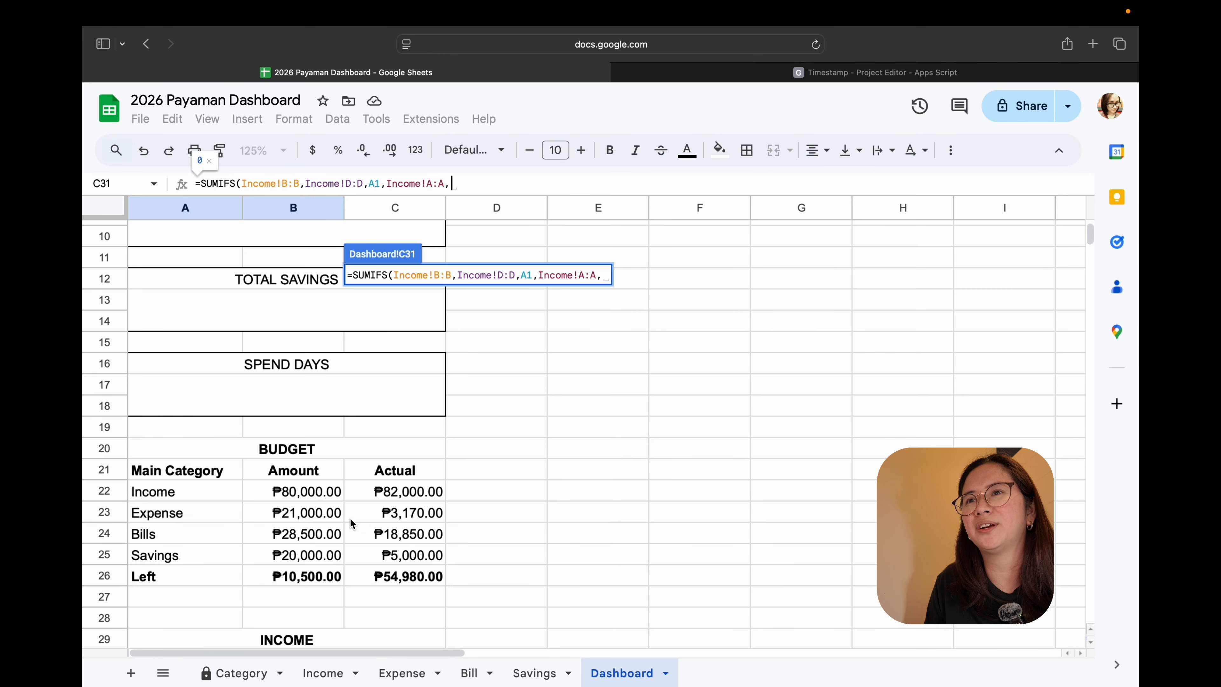
{"action": "scroll", "coordinate": [231, 484], "scroll_direction": "down", "scroll_amount": 5}
{"action": "left_click", "coordinate": [198, 469]}
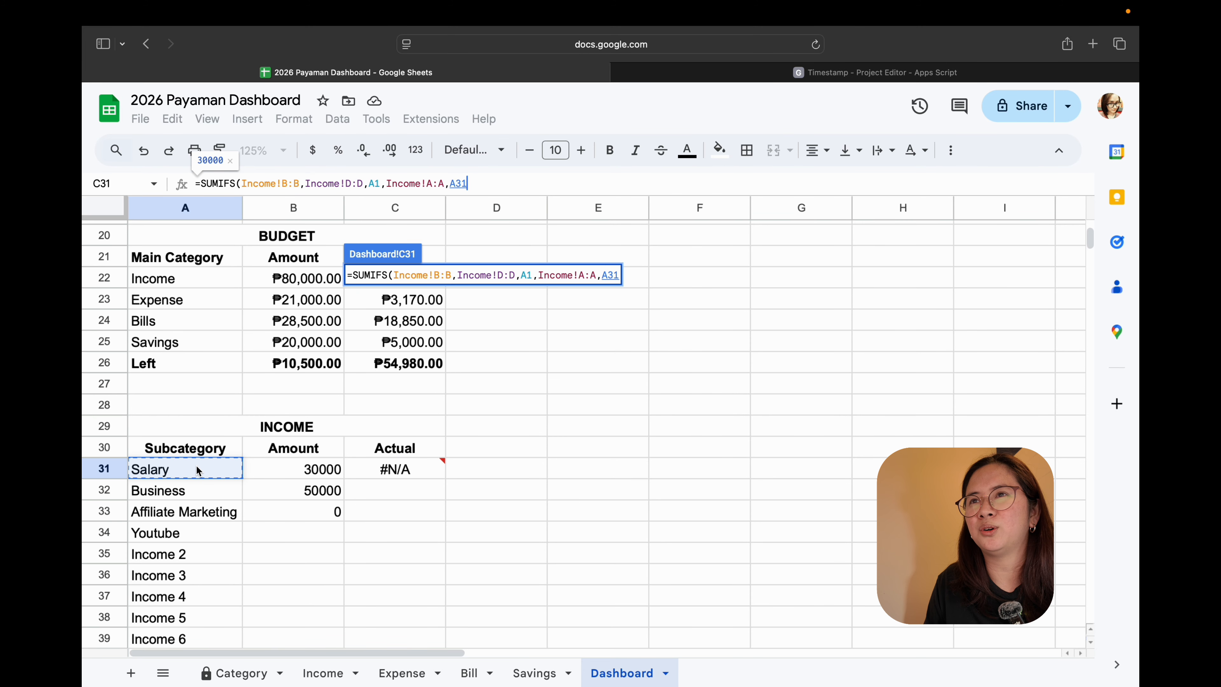
{"action": "type", "text": ")"}
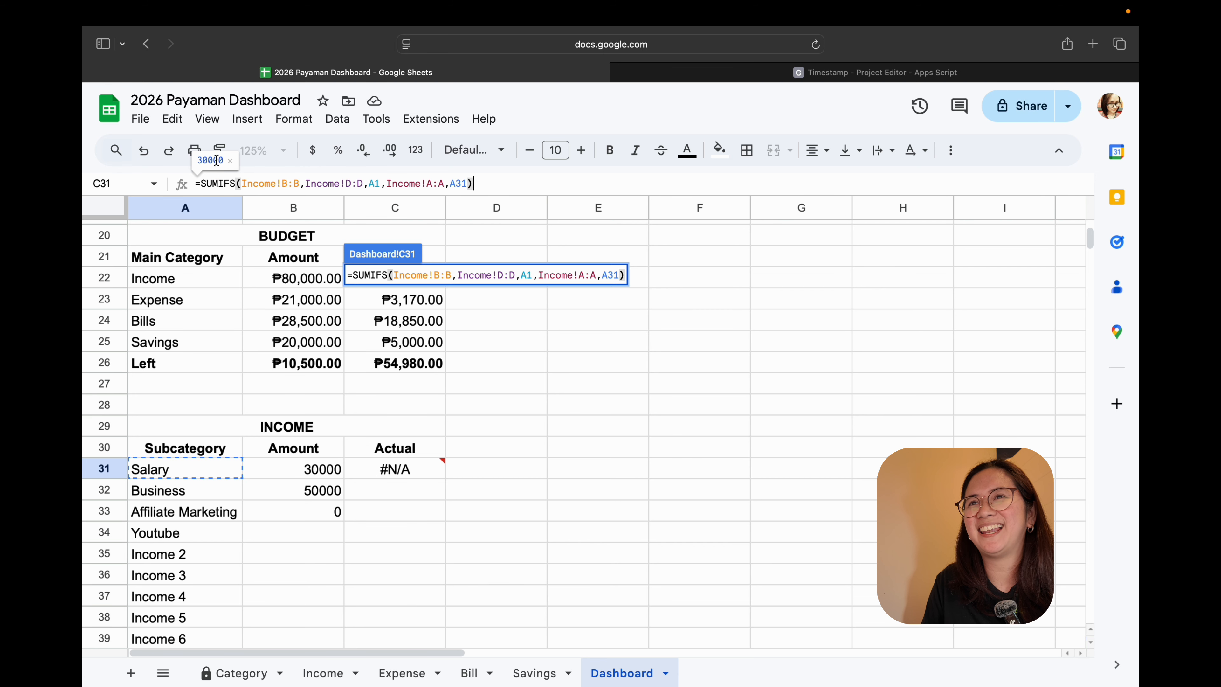
{"action": "key", "text": "Return"}
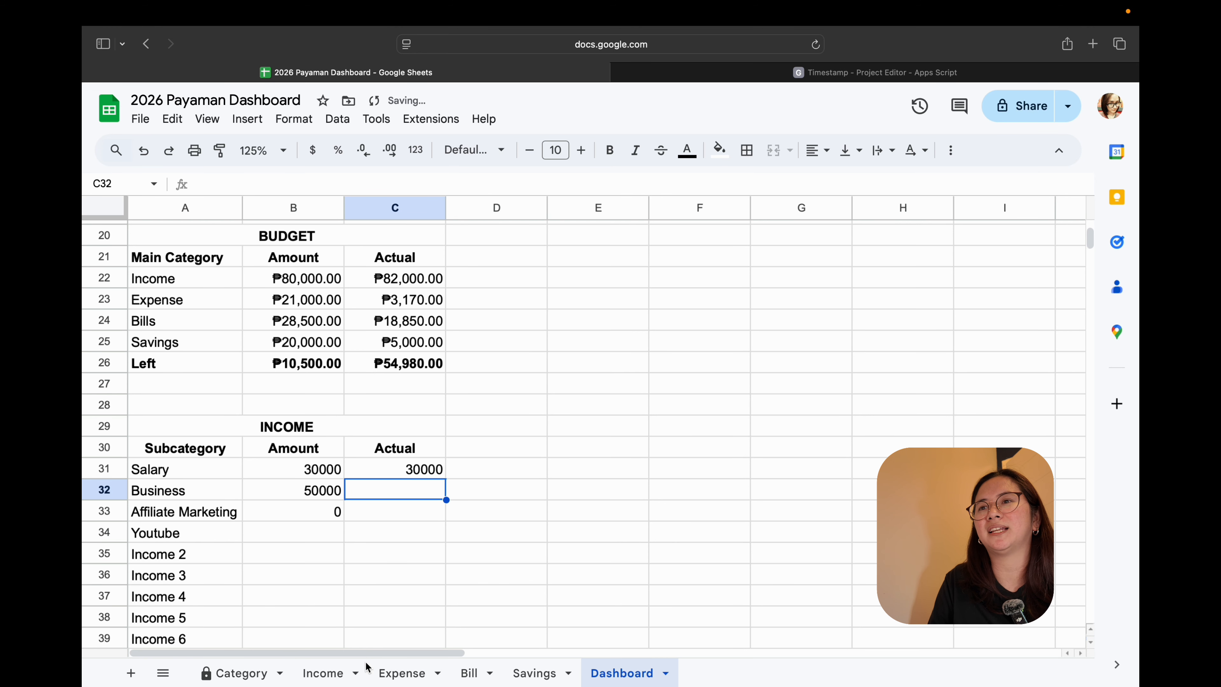
- Compare the Salary actual with the Income sheet and fill the C31 formula down through C45 of the Dashboard sheet
{"action": "left_click", "coordinate": [325, 673]}
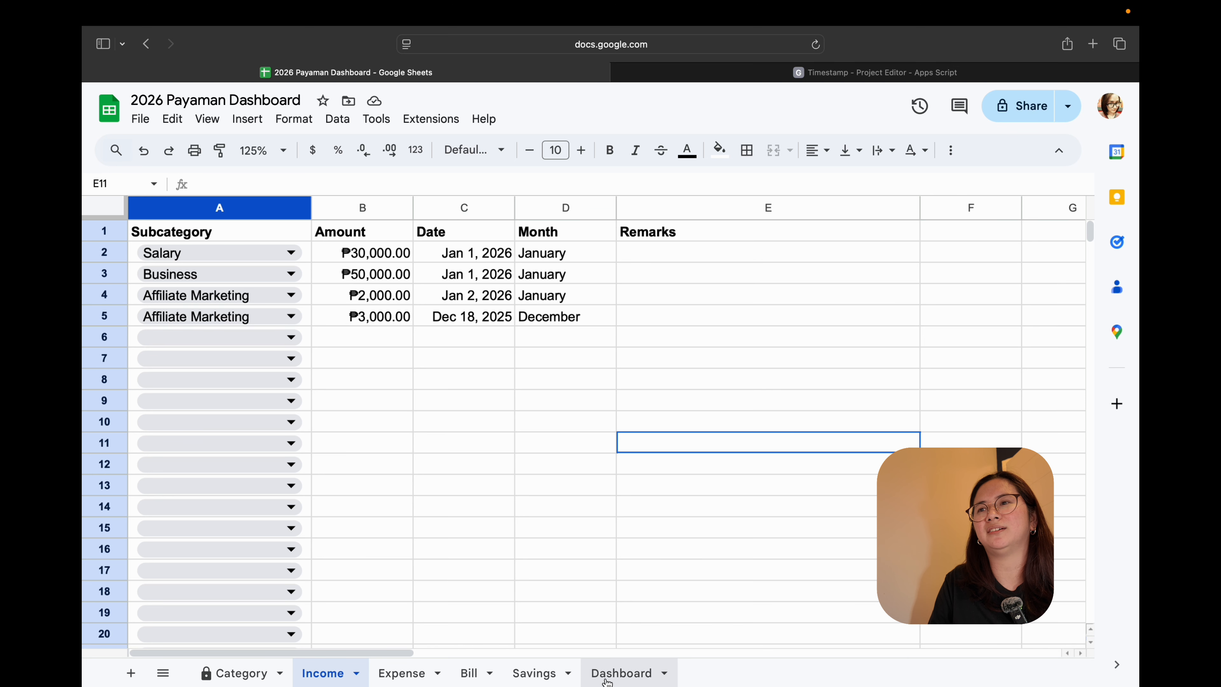
{"action": "left_click", "coordinate": [616, 673]}
{"action": "left_click", "coordinate": [403, 471]}
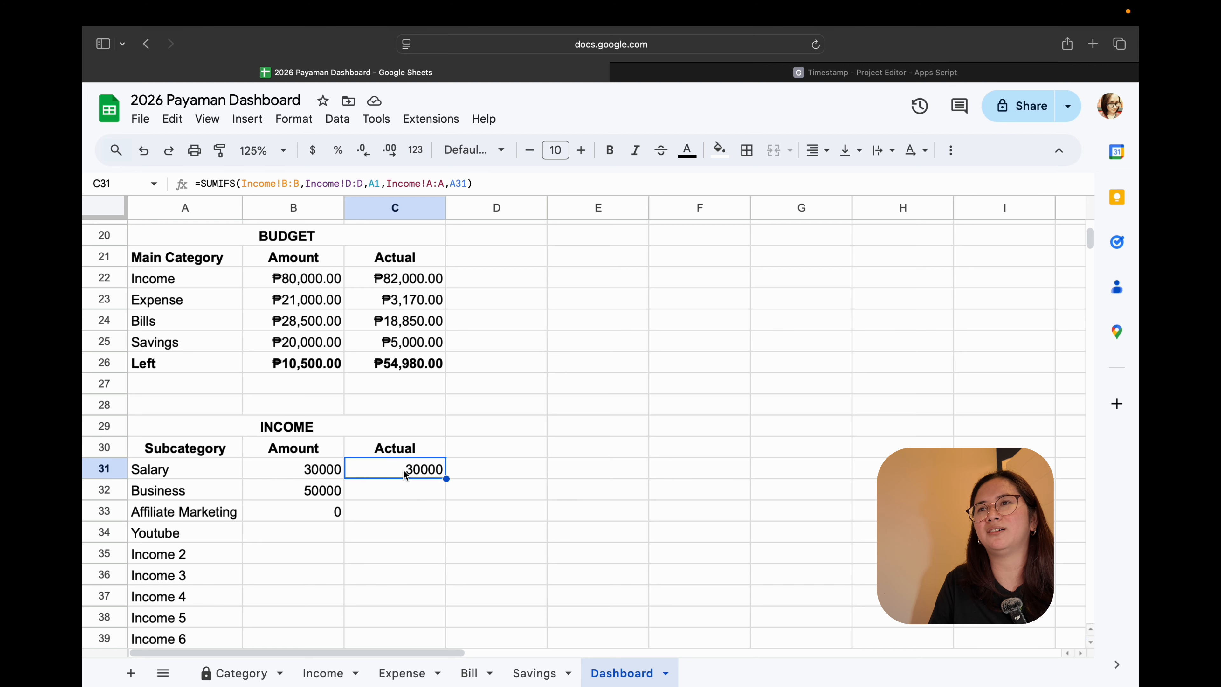
{"action": "scroll", "coordinate": [457, 474], "scroll_direction": "down", "scroll_amount": 3}
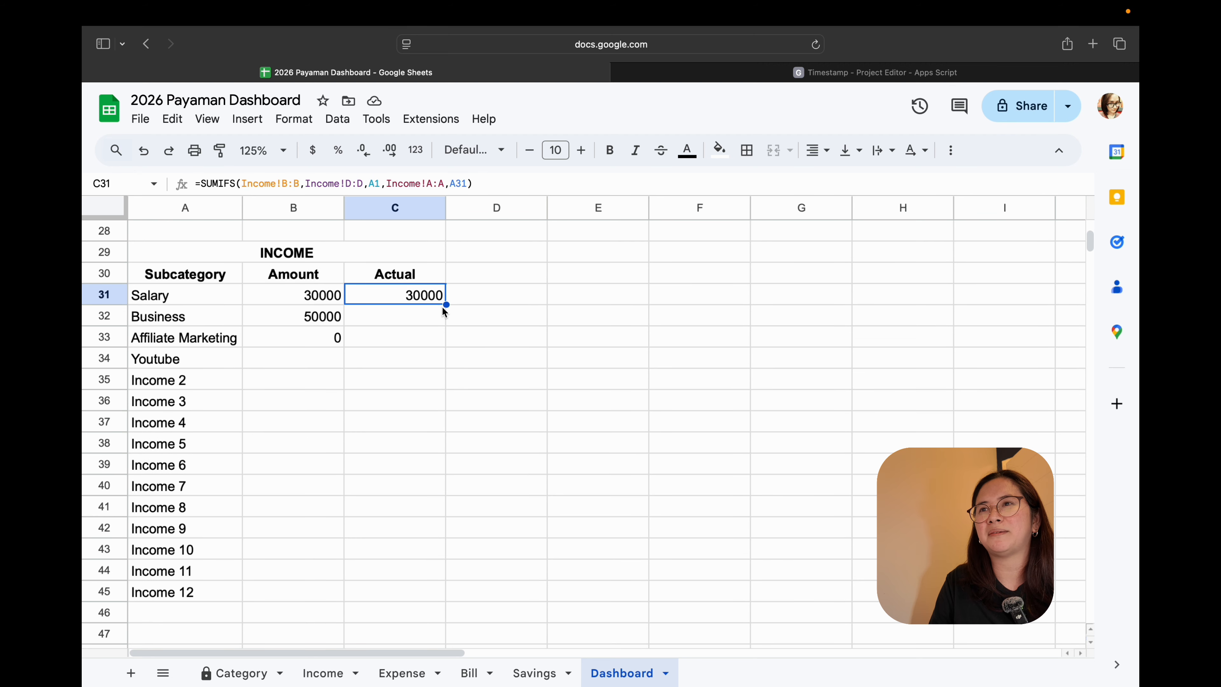
{"action": "left_click_drag", "start_coordinate": [445, 304], "coordinate": [439, 595]}
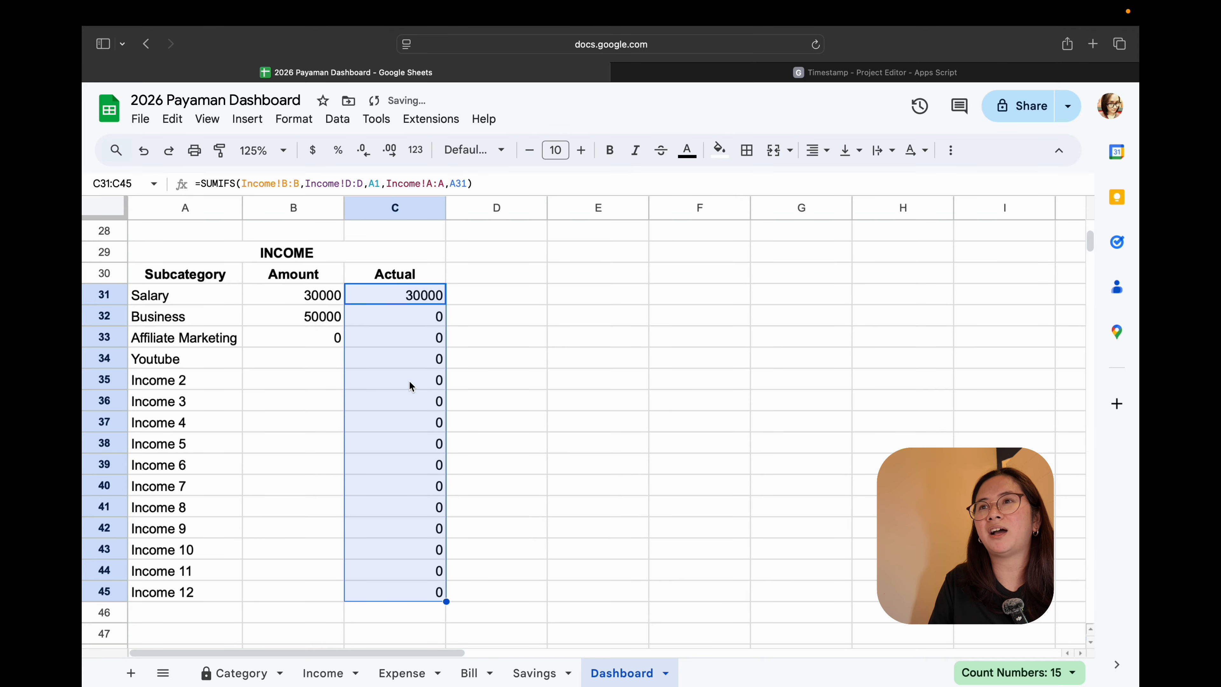
- Change the month criterion in the Business SUMIFS formula in C32 to A1
{"action": "left_click", "coordinate": [388, 321]}
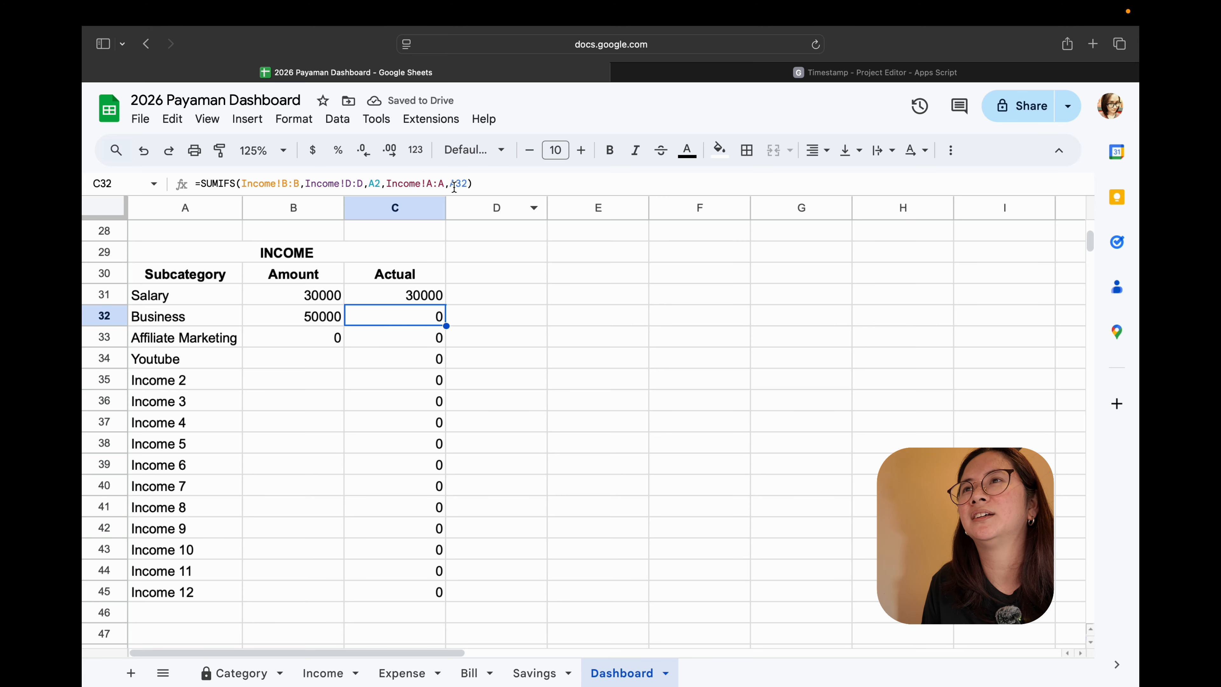
{"action": "left_click", "coordinate": [484, 176]}
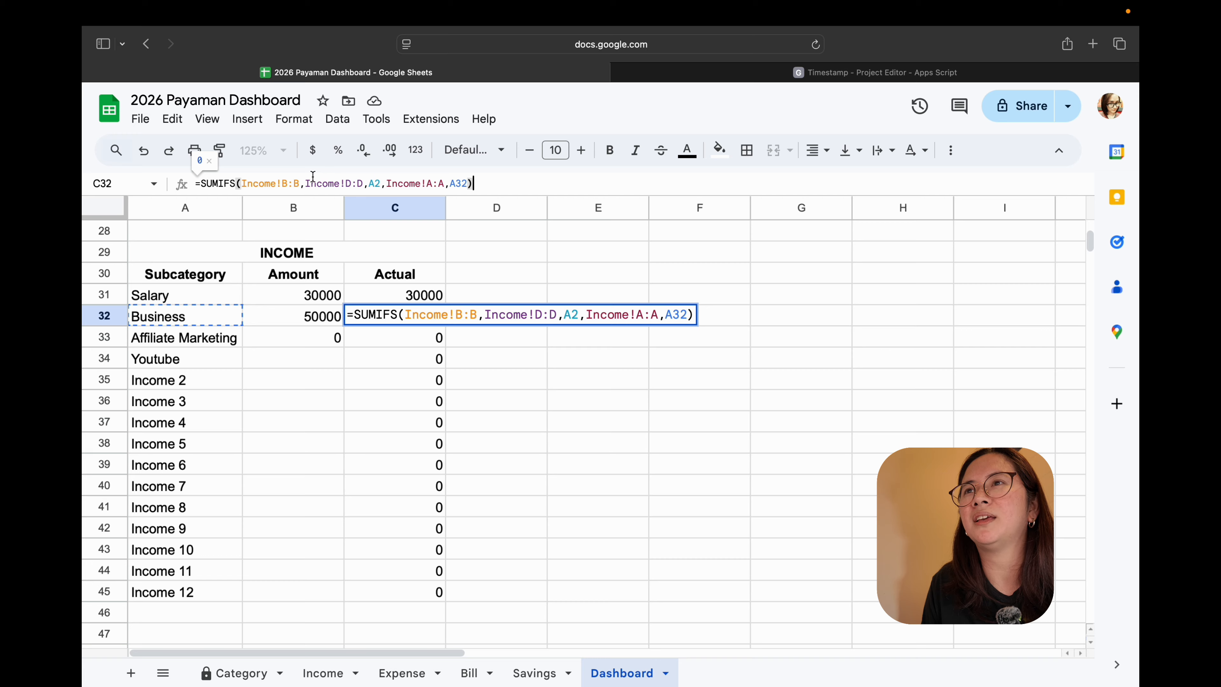
{"action": "left_click", "coordinate": [381, 184]}
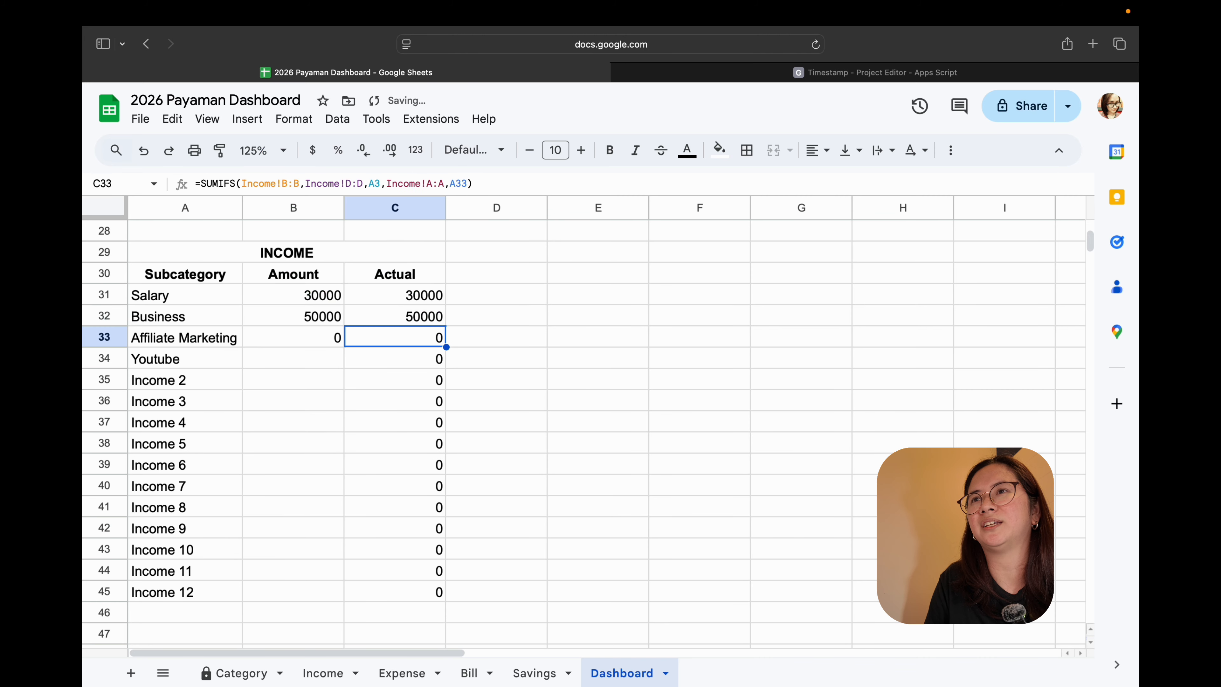
{"action": "key", "text": "Return"}
{"action": "left_click", "coordinate": [409, 319]}
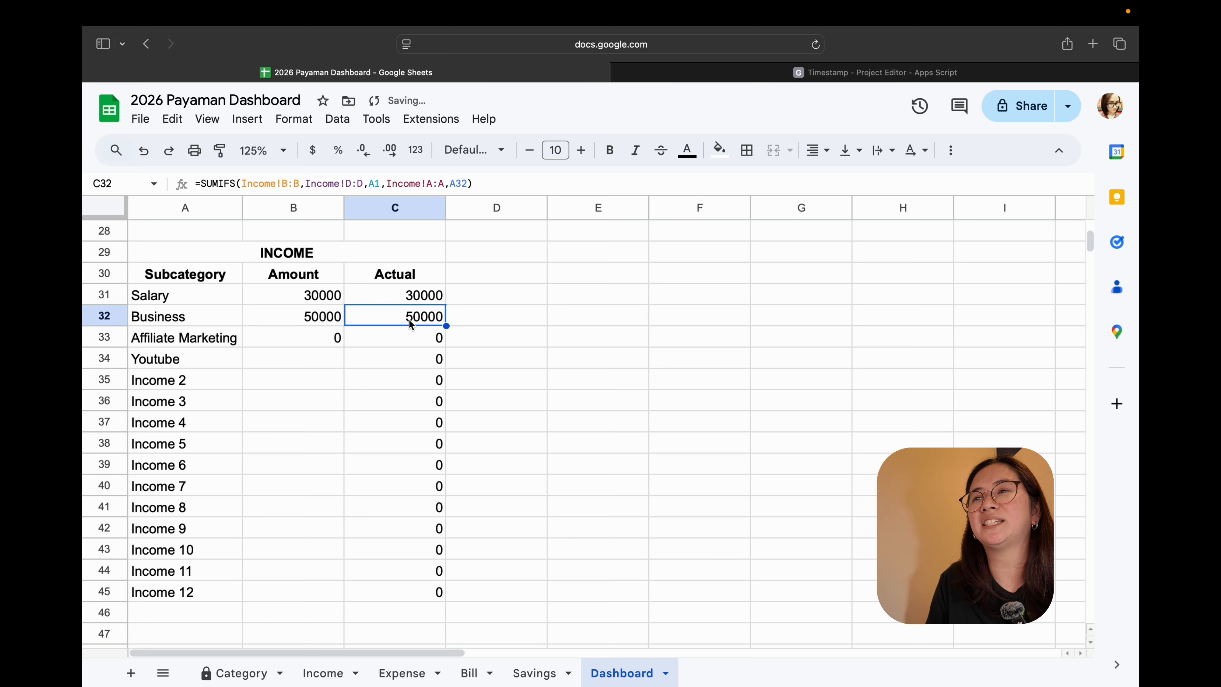
- Compare the month cell references in the SUMIFS formulas of the Actual column from C31 downward
{"action": "left_click", "coordinate": [413, 293]}
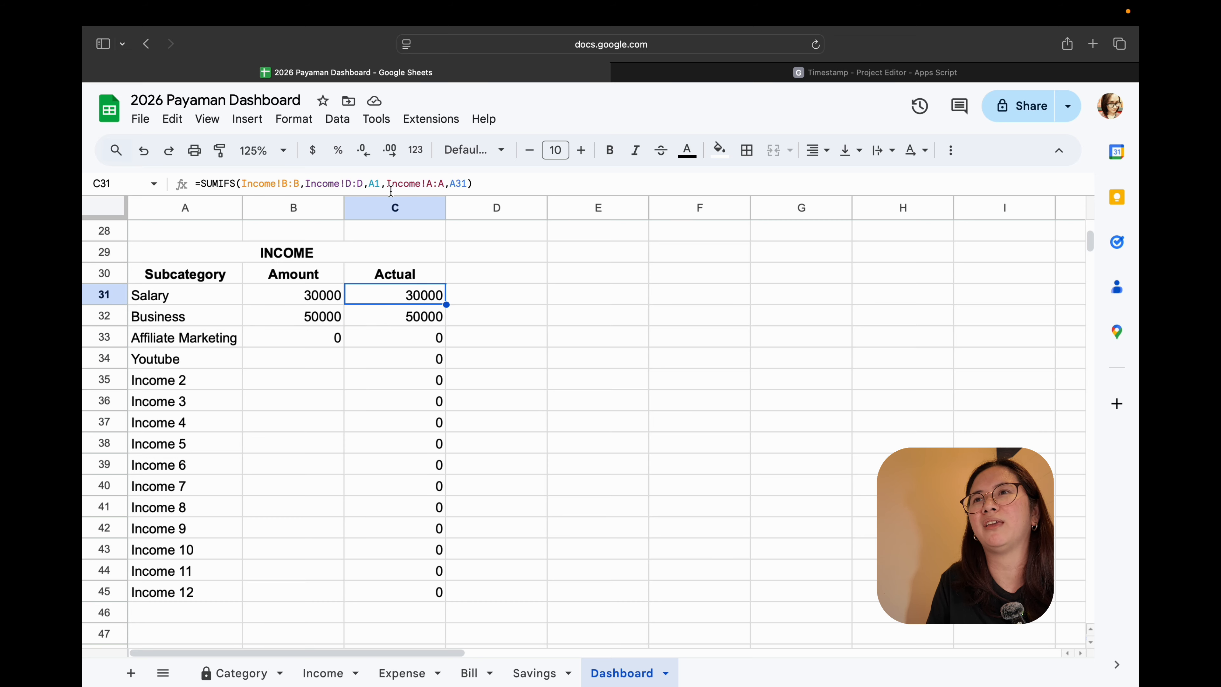
{"action": "left_click", "coordinate": [405, 316]}
{"action": "left_click", "coordinate": [395, 339]}
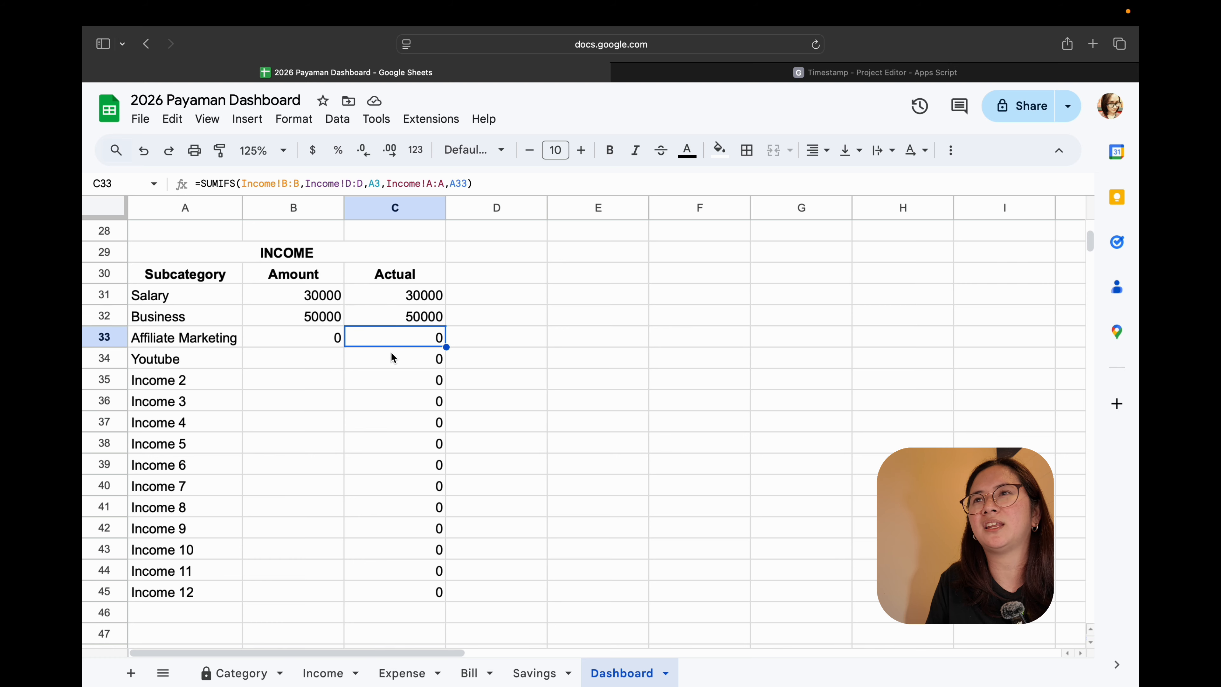
{"action": "key", "text": "Down"}
{"action": "key", "text": "Down"}
{"action": "key", "text": "Down"}
{"action": "left_click", "coordinate": [406, 315]}
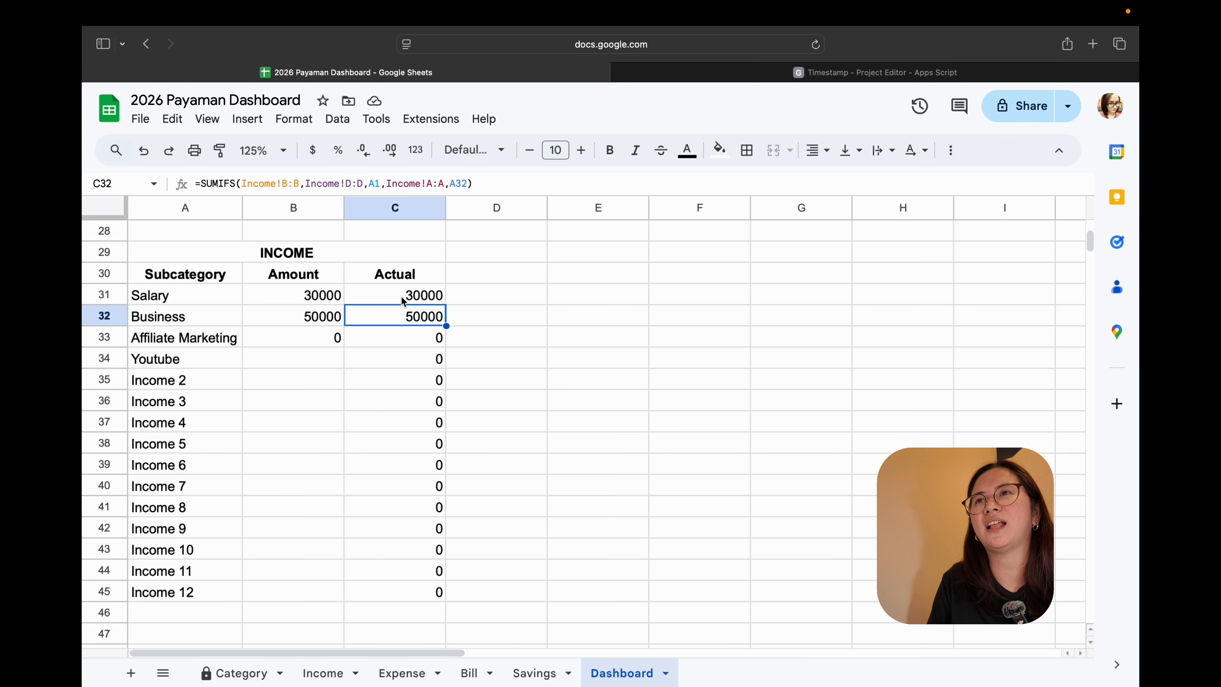
- Make the month criterion in C31 absolute as $A$1 and fill the formula down through C45
{"action": "left_click", "coordinate": [402, 297]}
{"action": "left_click", "coordinate": [378, 184]}
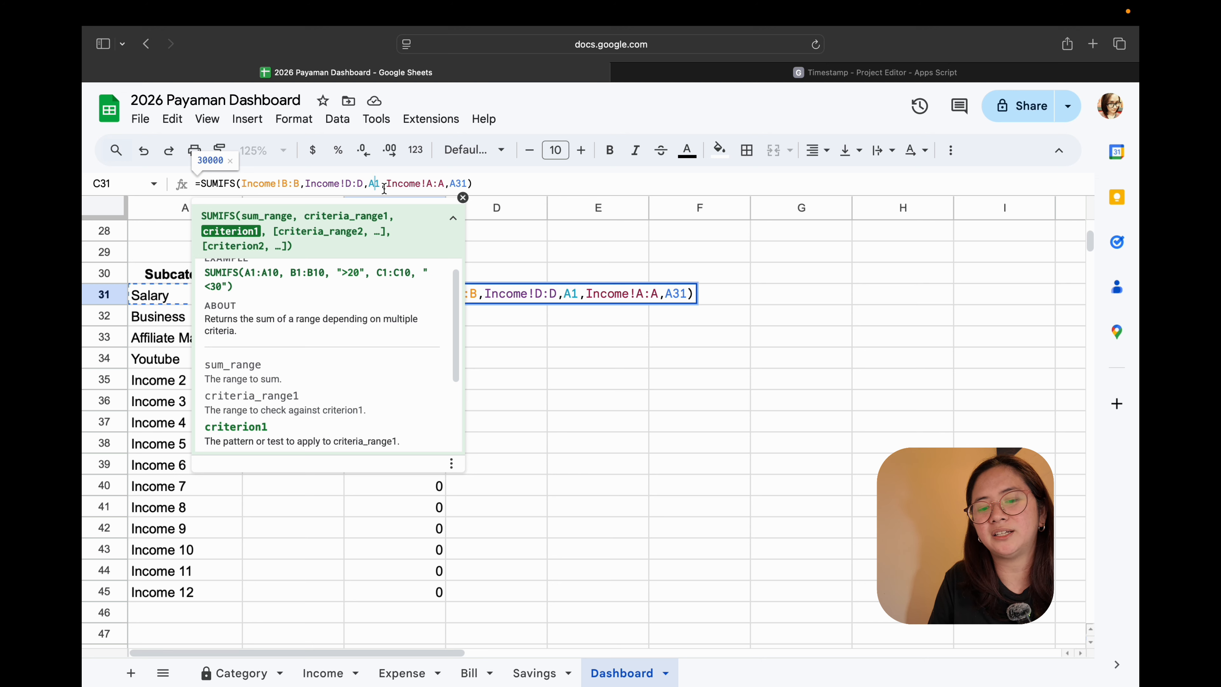
{"action": "type", "text": "$A"}
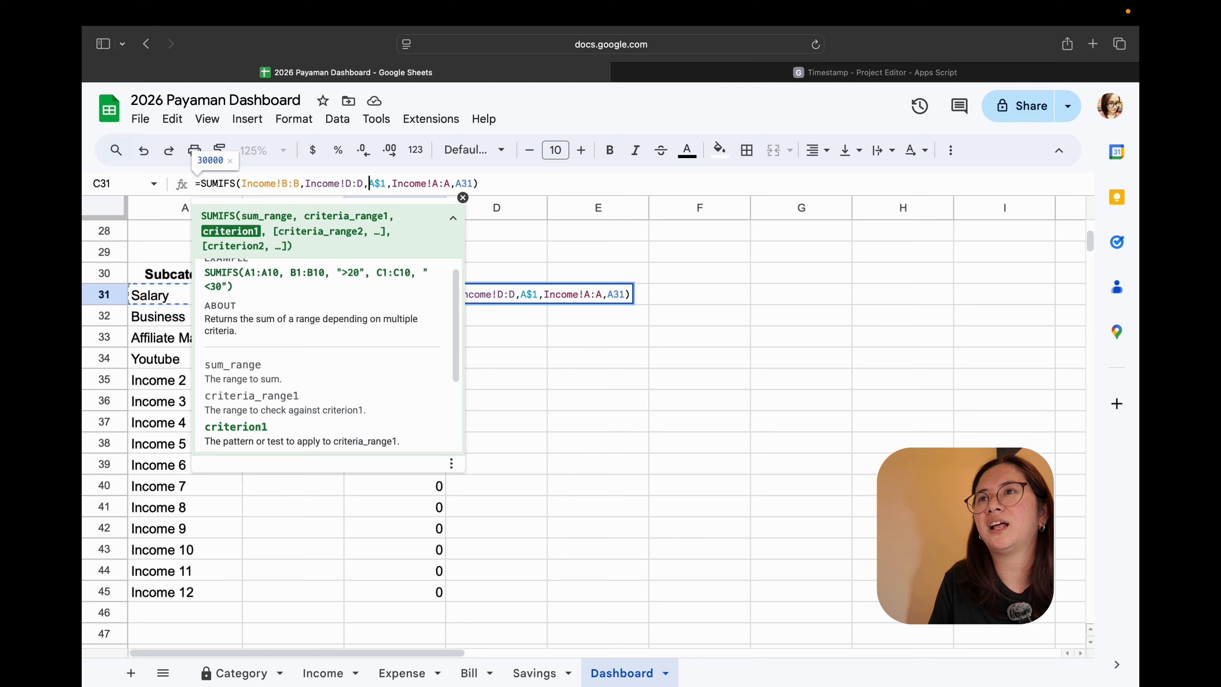
{"action": "type", "text": "$"}
{"action": "key", "text": "Return"}
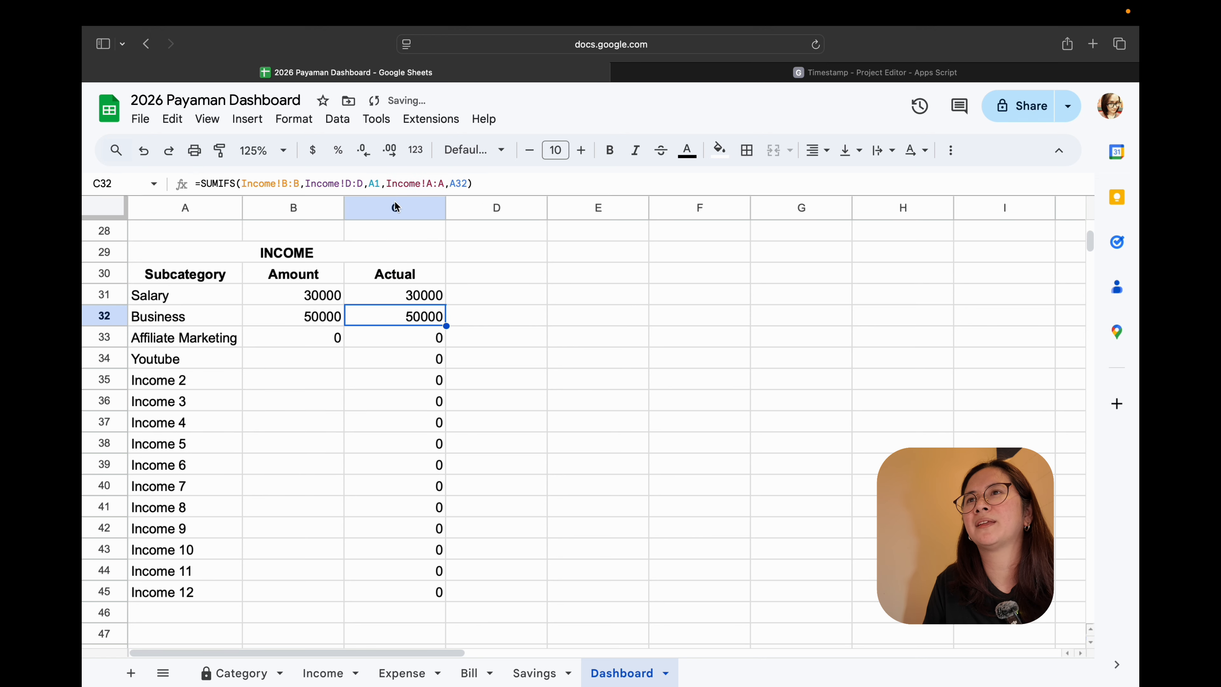
{"action": "left_click", "coordinate": [437, 301]}
{"action": "left_click_drag", "start_coordinate": [444, 304], "coordinate": [442, 599]}
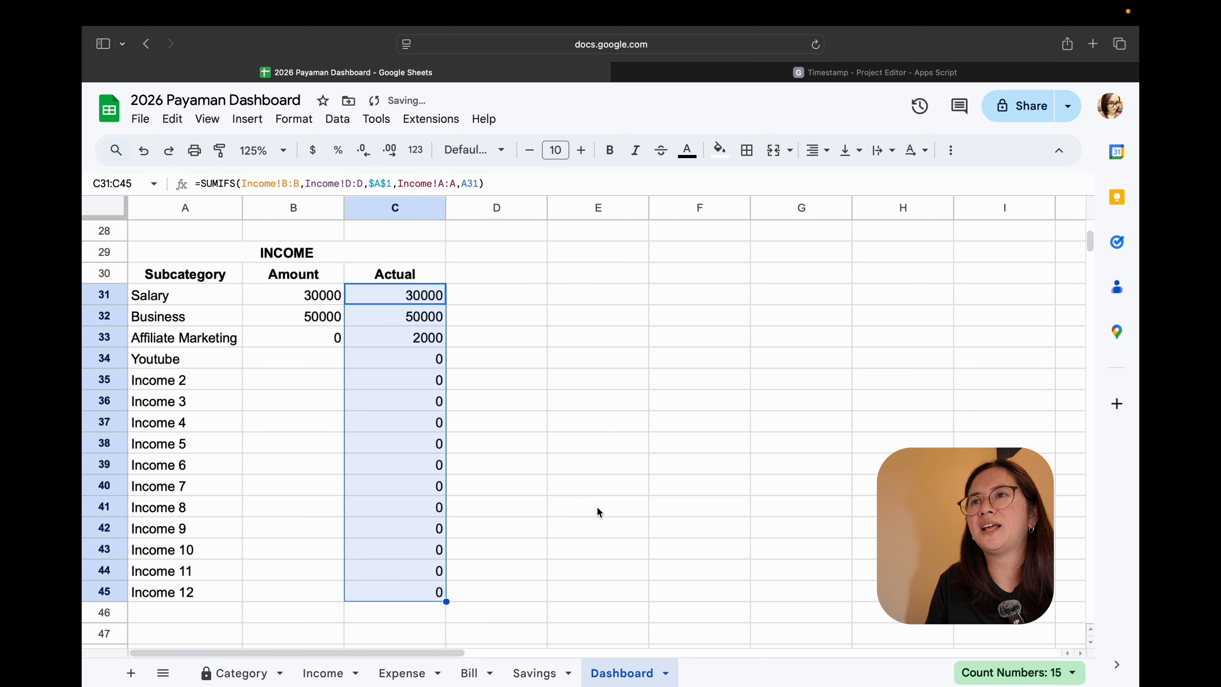
{"action": "left_click", "coordinate": [594, 440]}
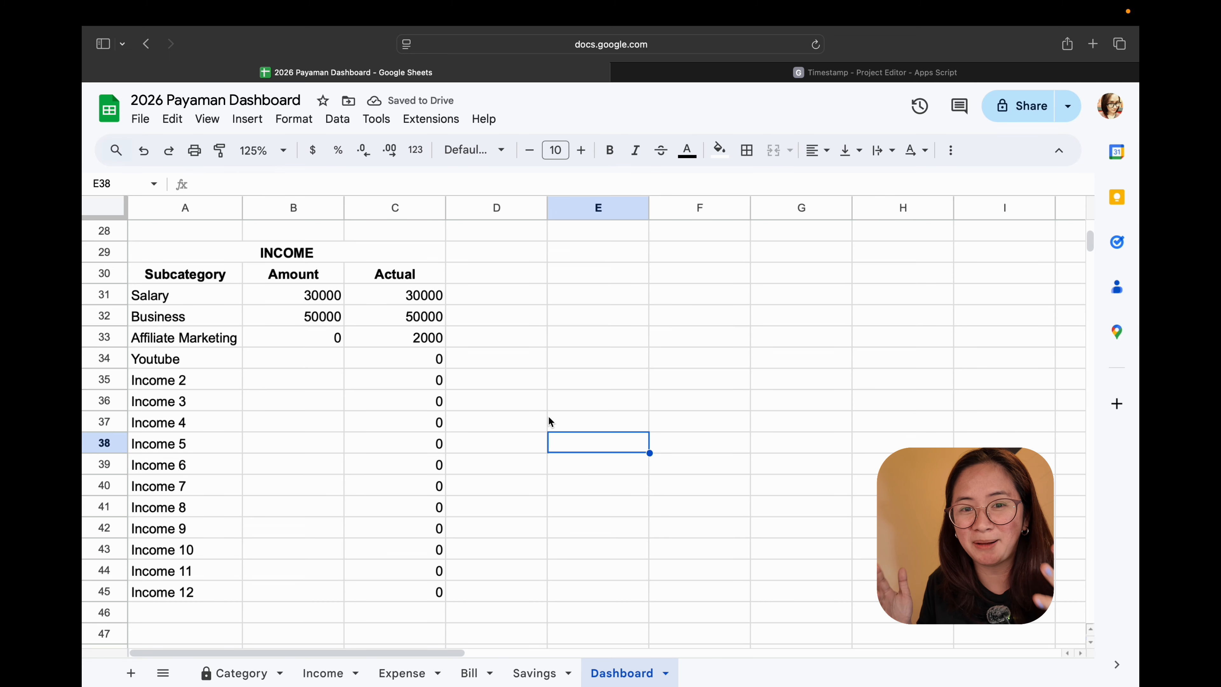
- Wrap the Youtube actual SUMIFS formula in C34 in IFNA with an empty string as the fallback
{"action": "left_click", "coordinate": [422, 361]}
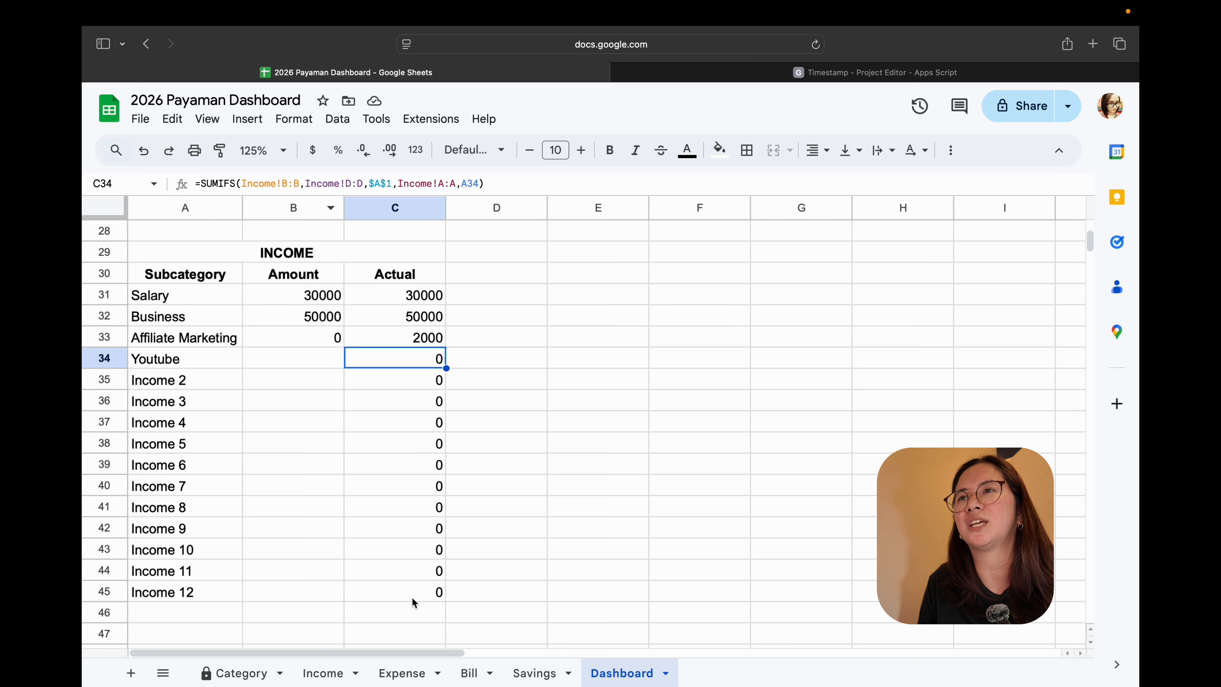
{"action": "left_click", "coordinate": [202, 183]}
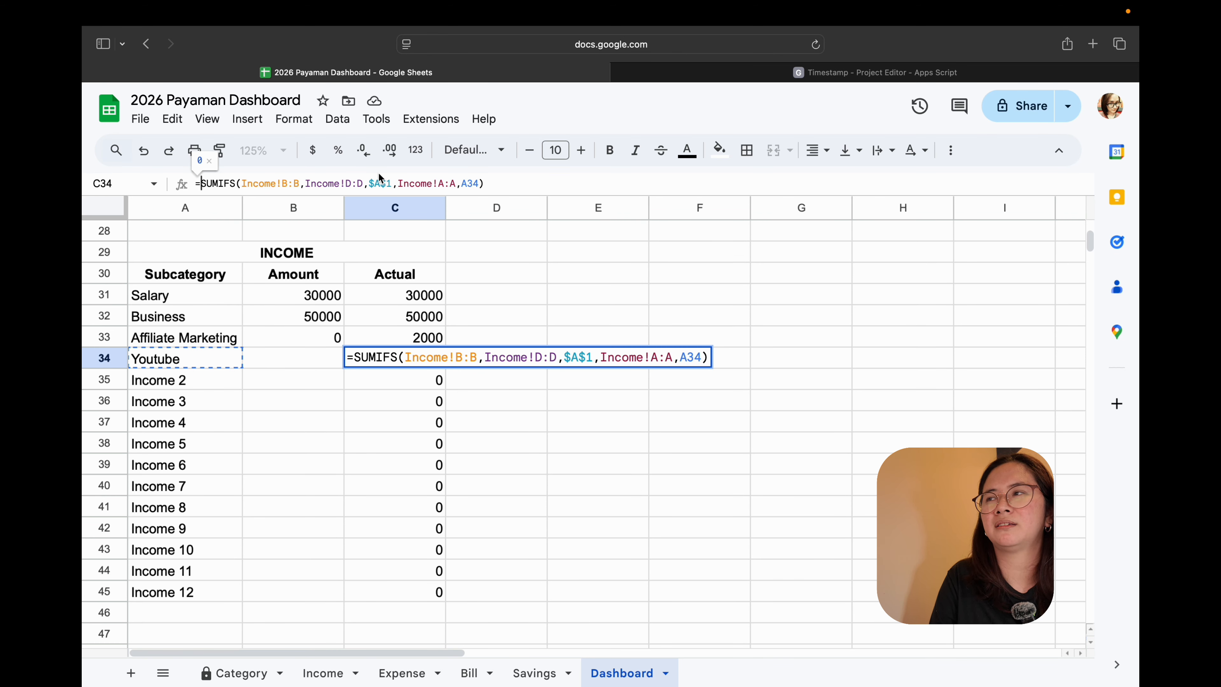
{"action": "type", "text": "if"}
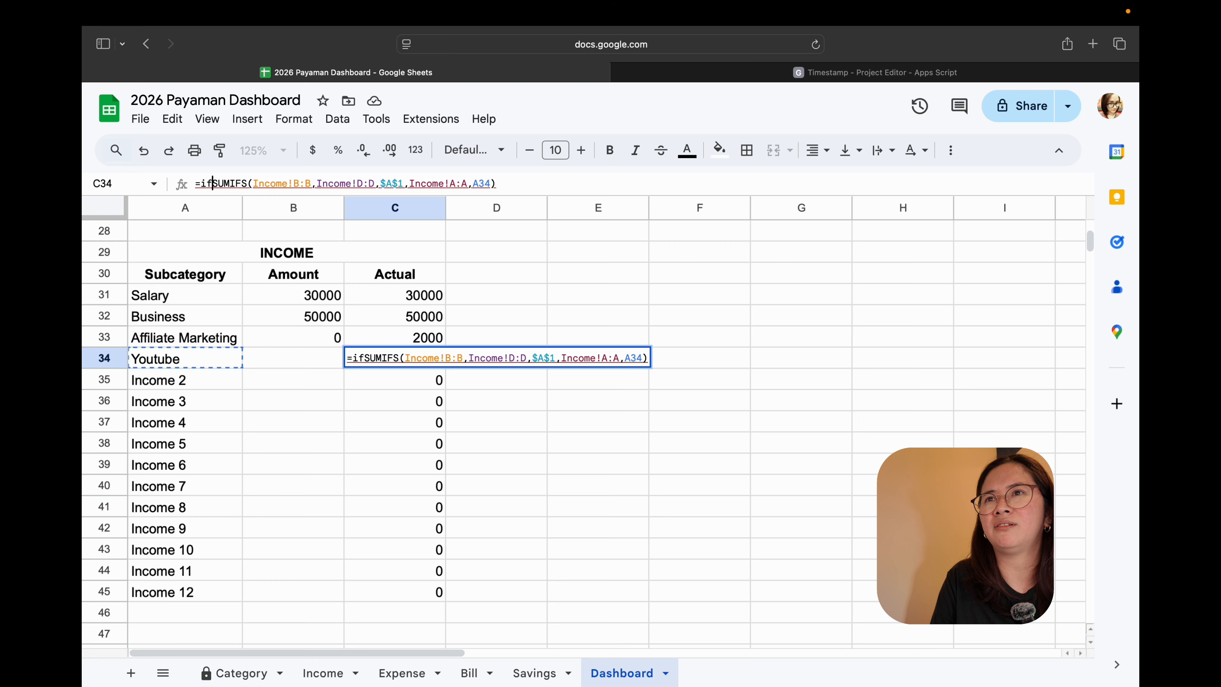
{"action": "type", "text": "na"}
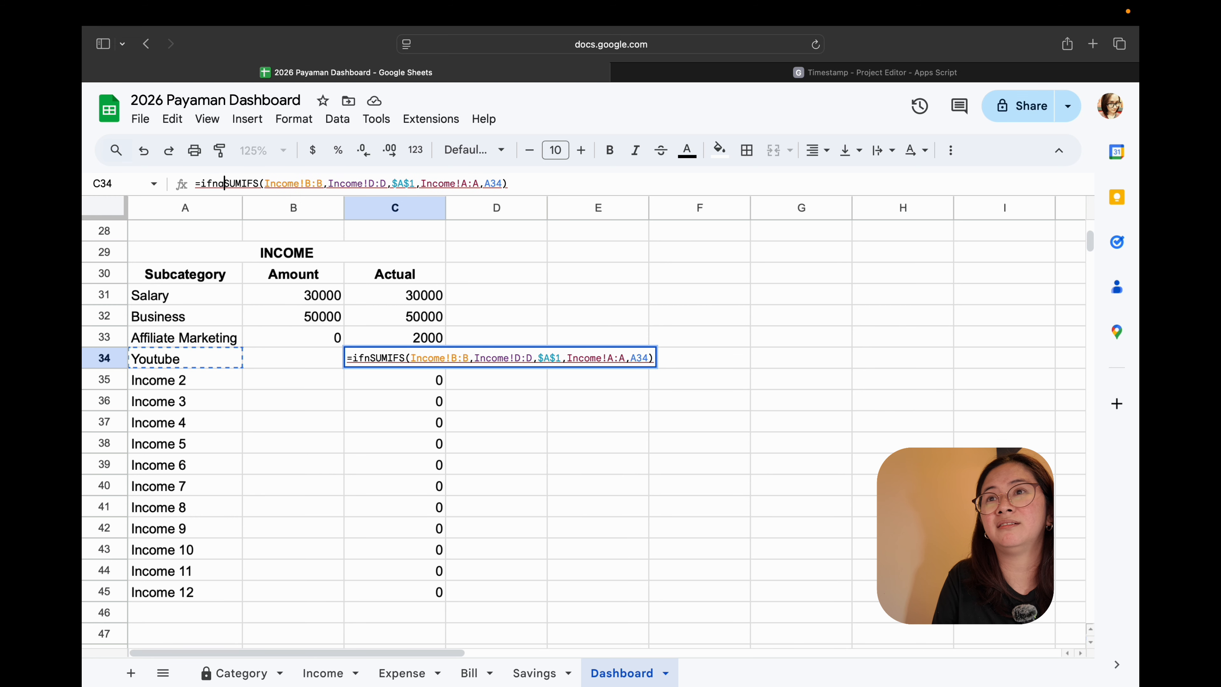
{"action": "type", "text": "("}
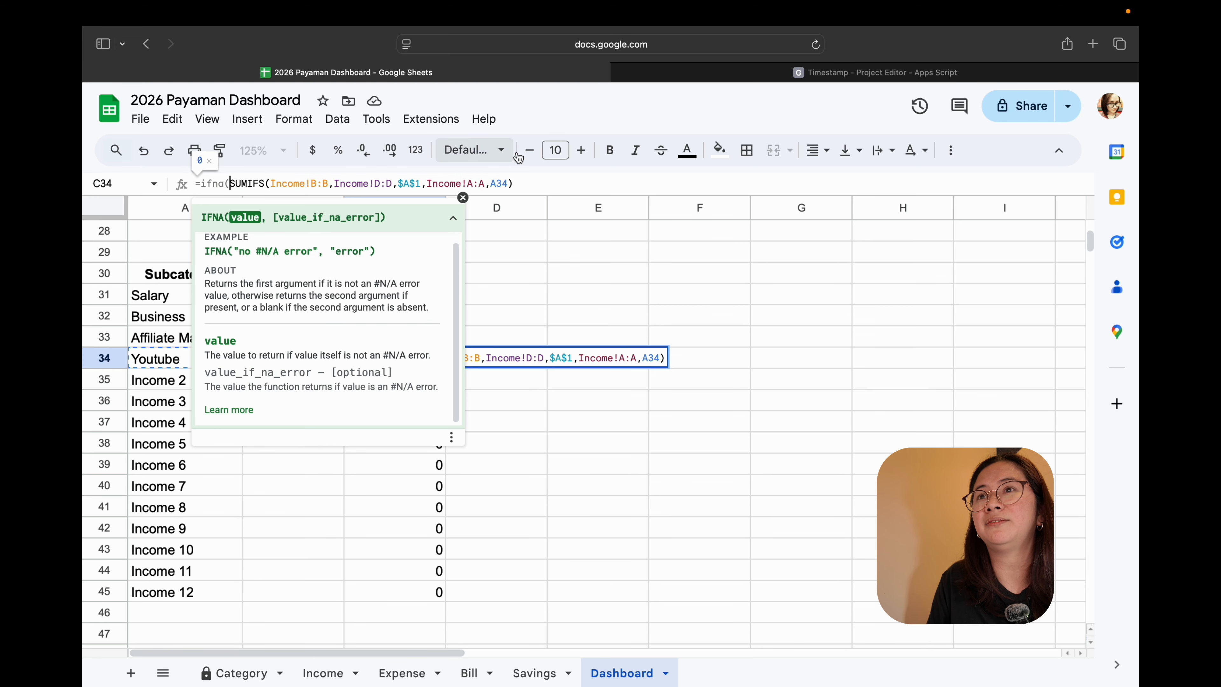
{"action": "left_click", "coordinate": [585, 183]}
{"action": "type", "text": ",\"\")"}
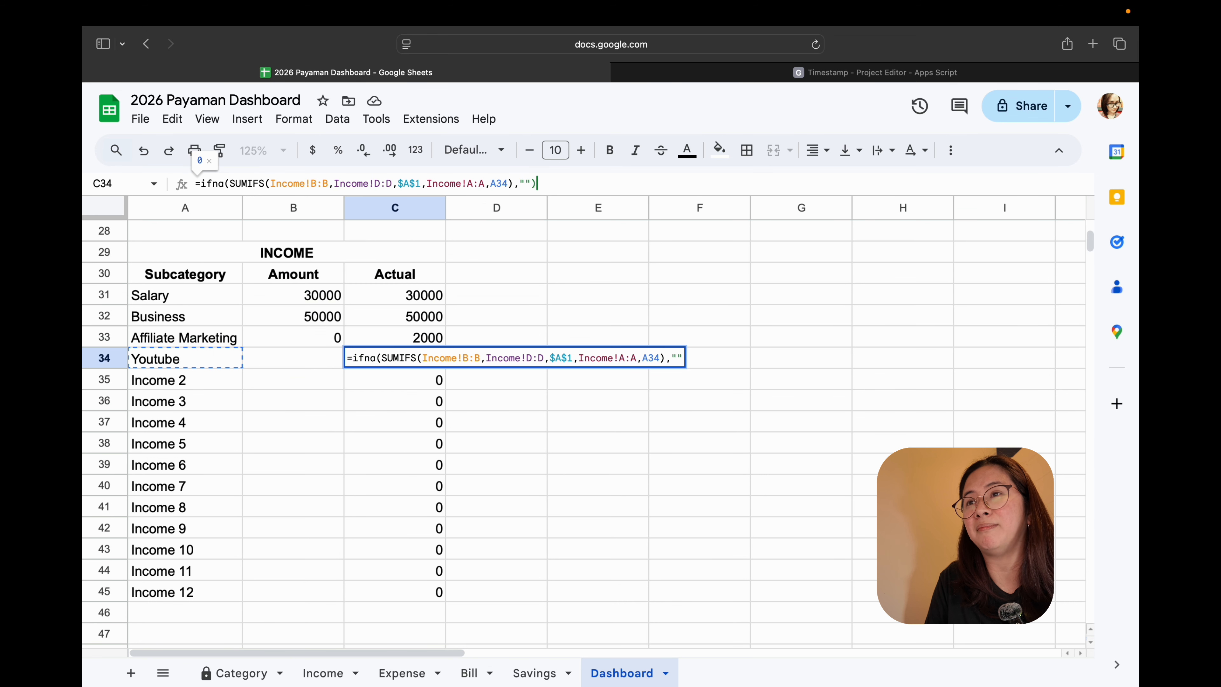
{"action": "key", "text": "Return"}
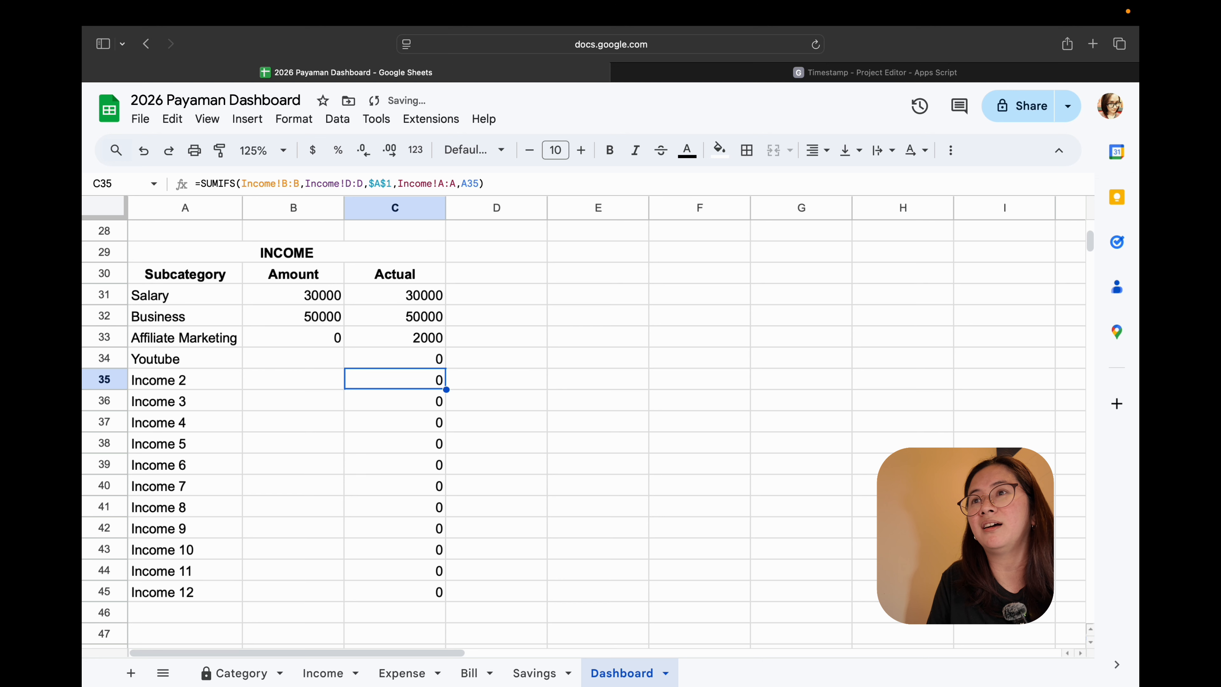
- Try removing the equals sign and IFNA from the start of the C34 formula, and undo the change
{"action": "left_click", "coordinate": [443, 351]}
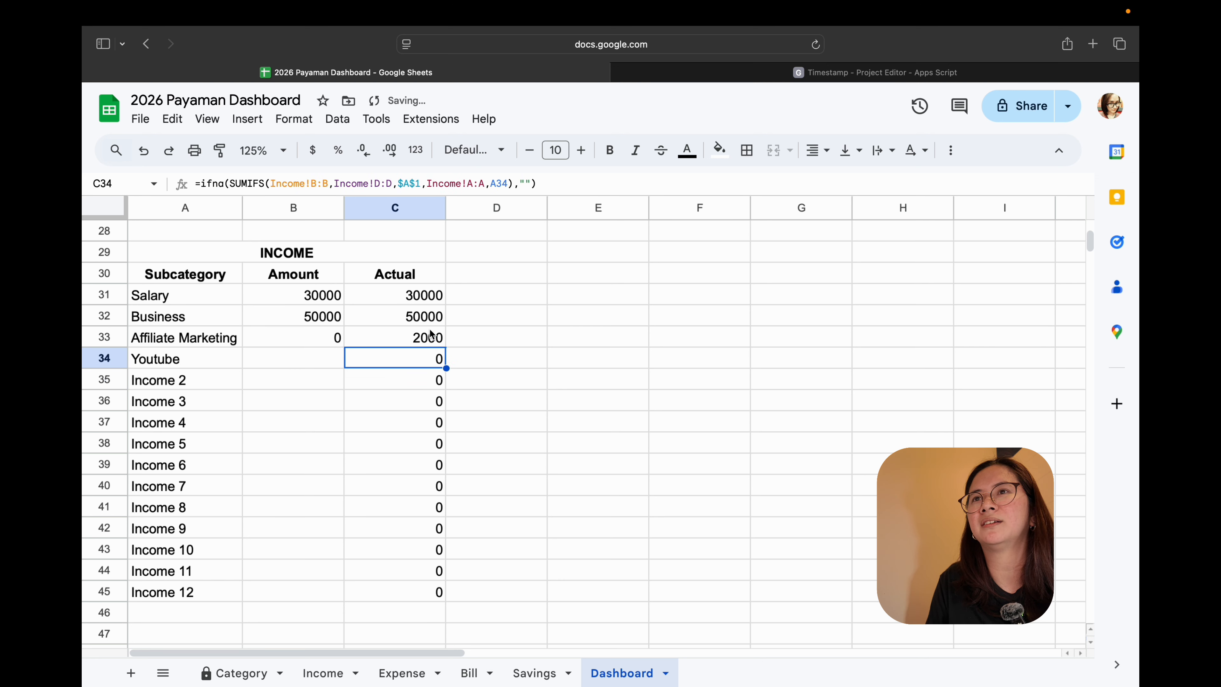
{"action": "left_click_drag", "start_coordinate": [223, 184], "coordinate": [195, 183]}
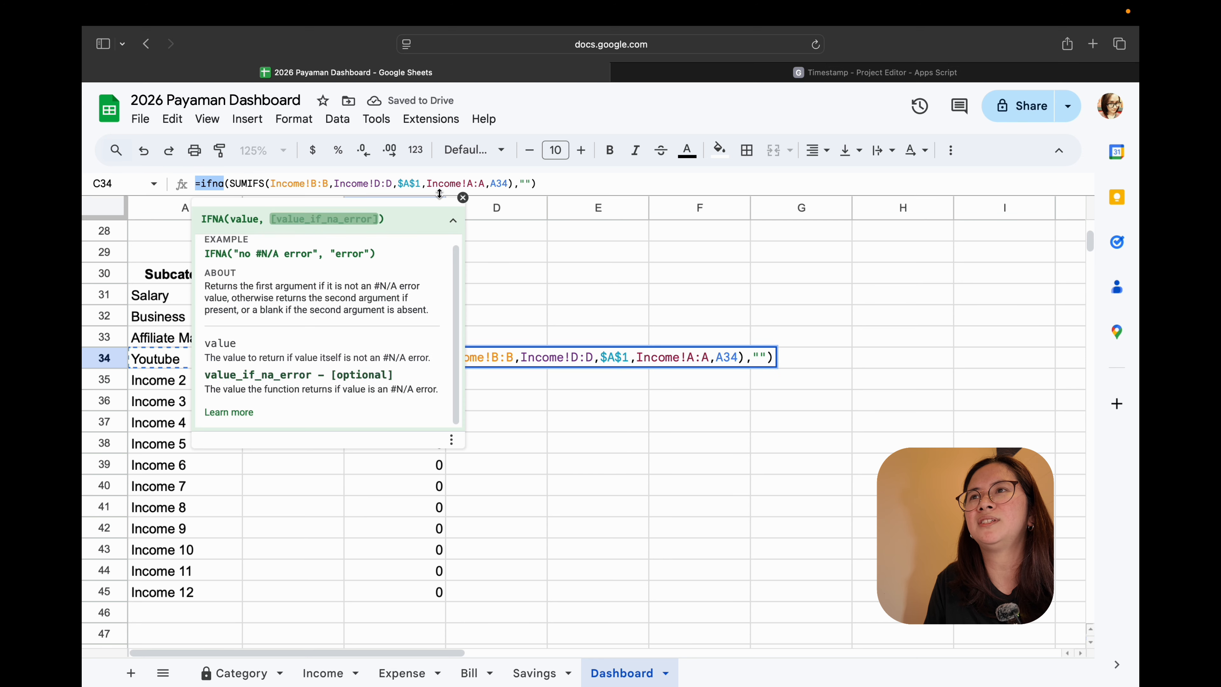
{"action": "key", "text": "BackSpace"}
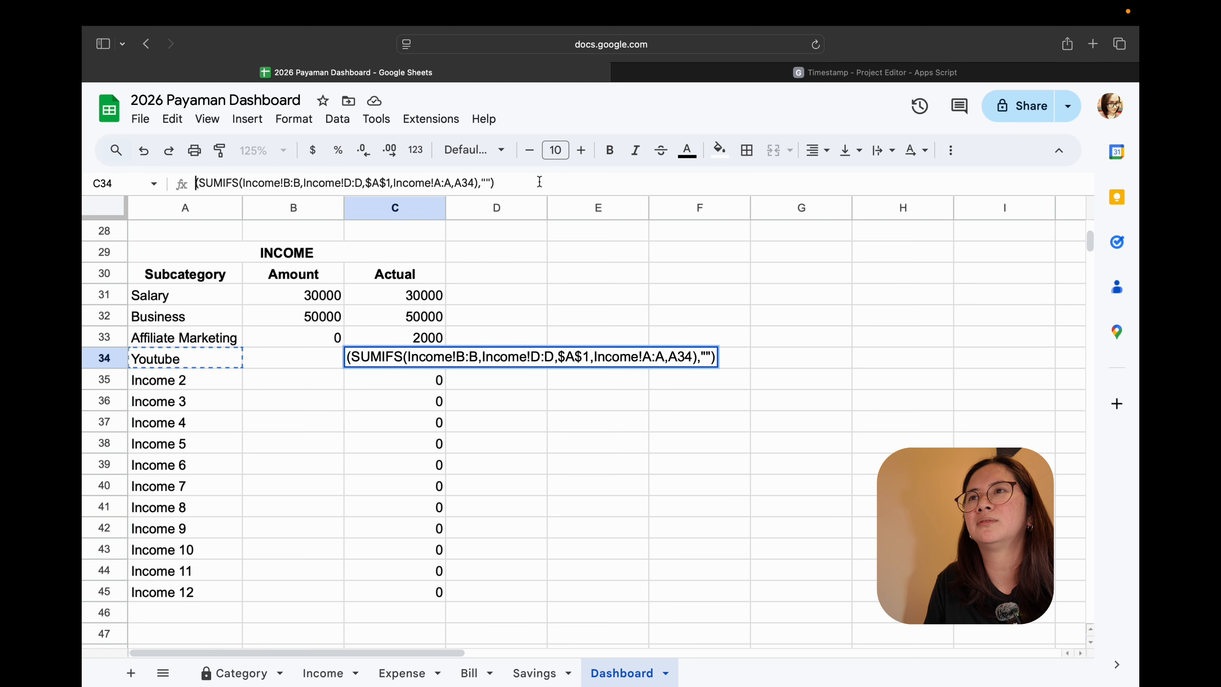
{"action": "left_click", "coordinate": [520, 263]}
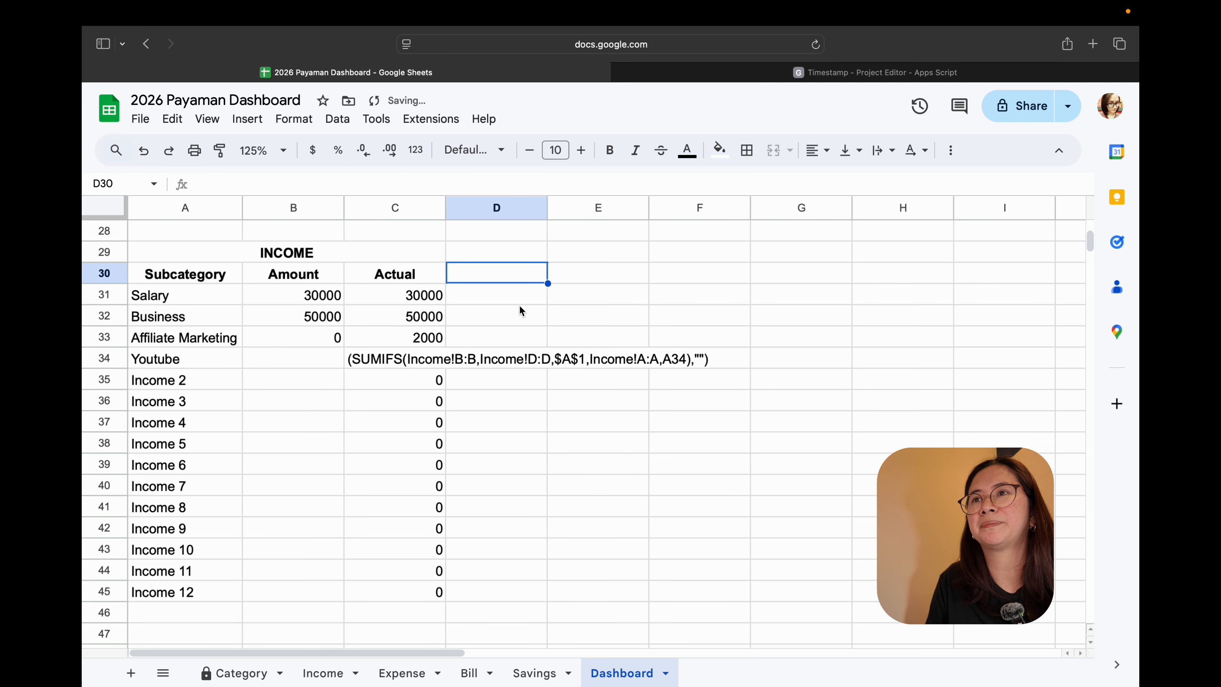
{"action": "key", "text": "super+z"}
{"action": "left_click", "coordinate": [506, 292]}
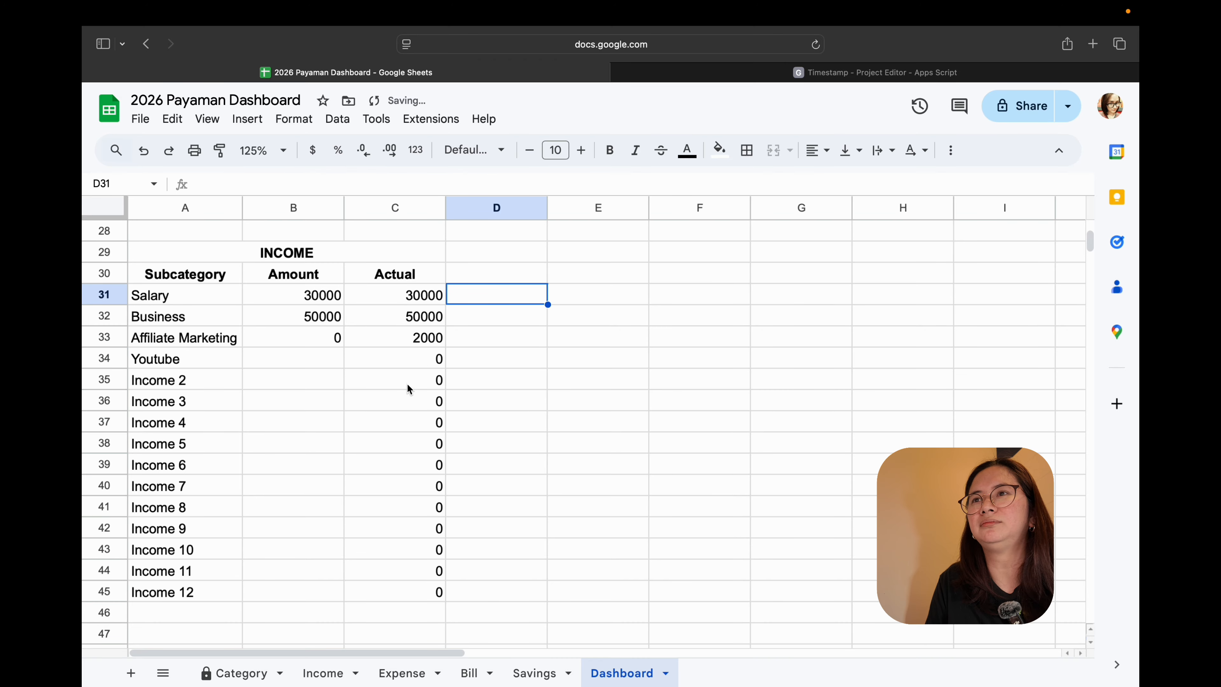
- Try replacing the IFNA function around the SUMIFS in C34 with isnull
{"action": "left_click", "coordinate": [404, 360]}
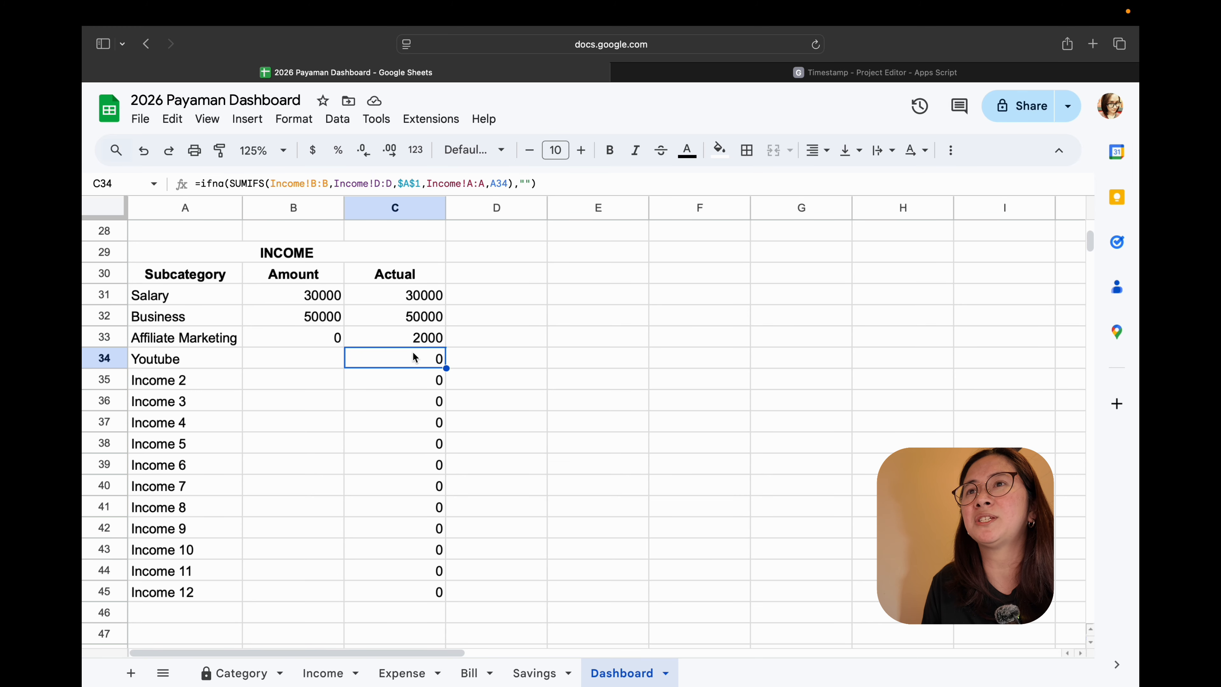
{"action": "left_click", "coordinate": [224, 183]}
{"action": "key", "text": "BackSpace"}
{"action": "key", "text": "BackSpace"}
{"action": "key", "text": "BackSpace"}
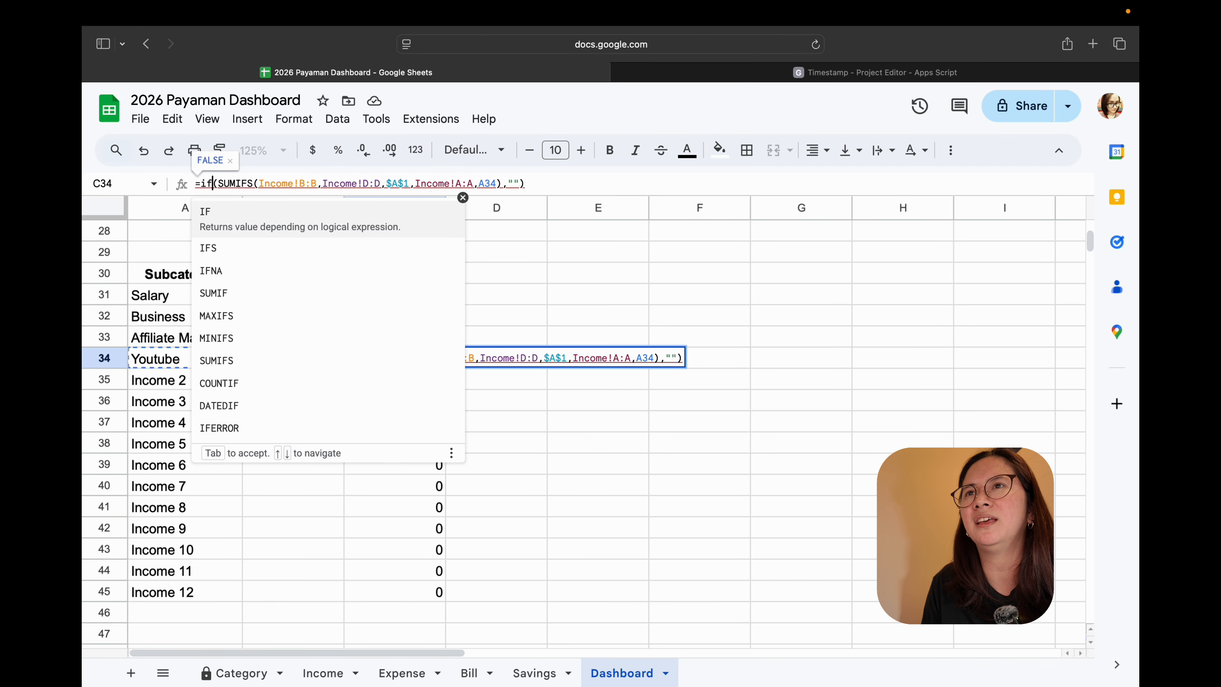
{"action": "key", "text": "BackSpace"}
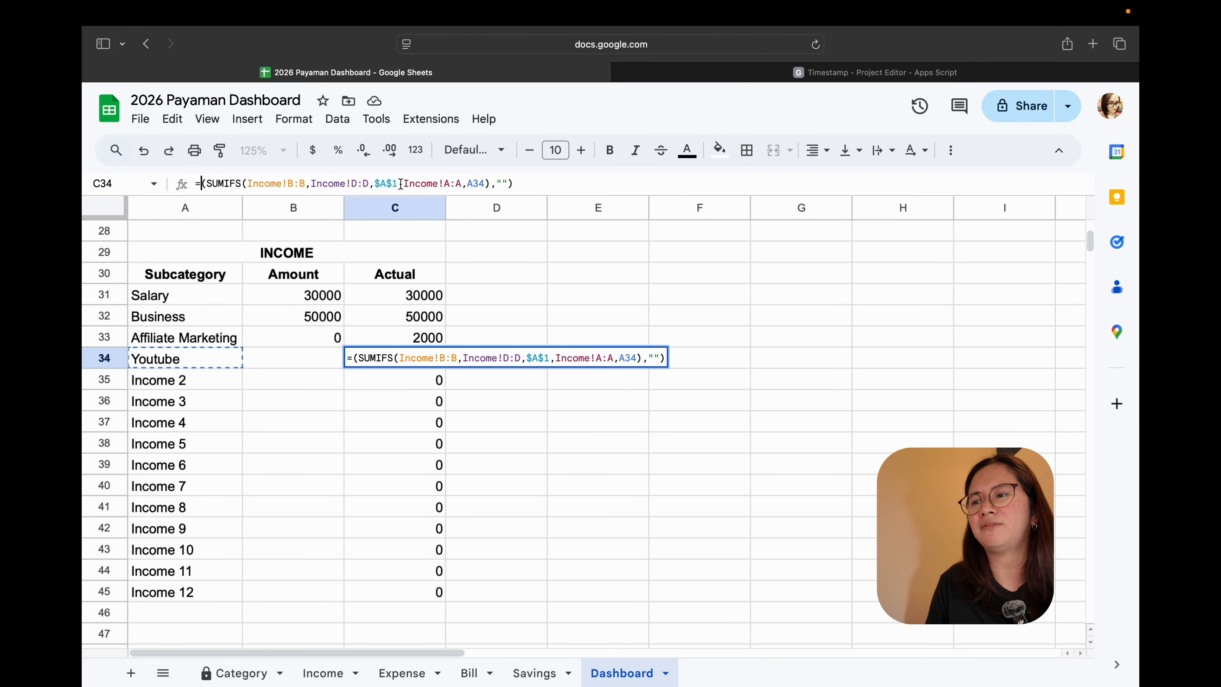
{"action": "type", "text": "isn"}
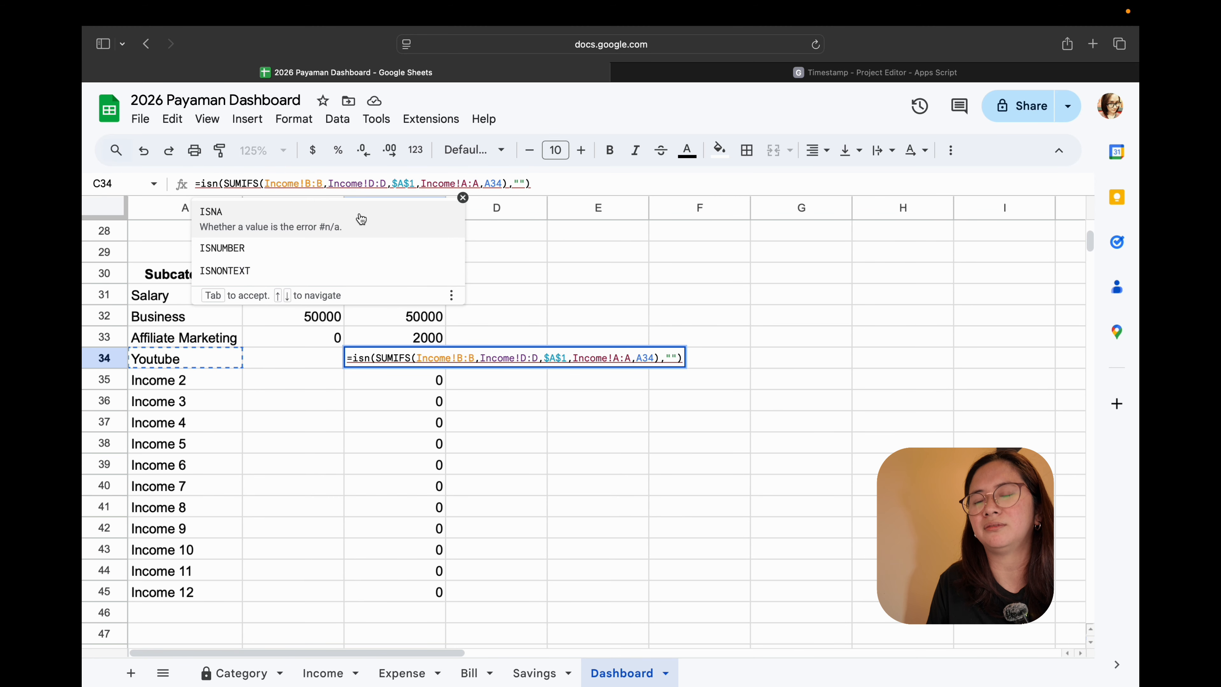
{"action": "type", "text": "ull"}
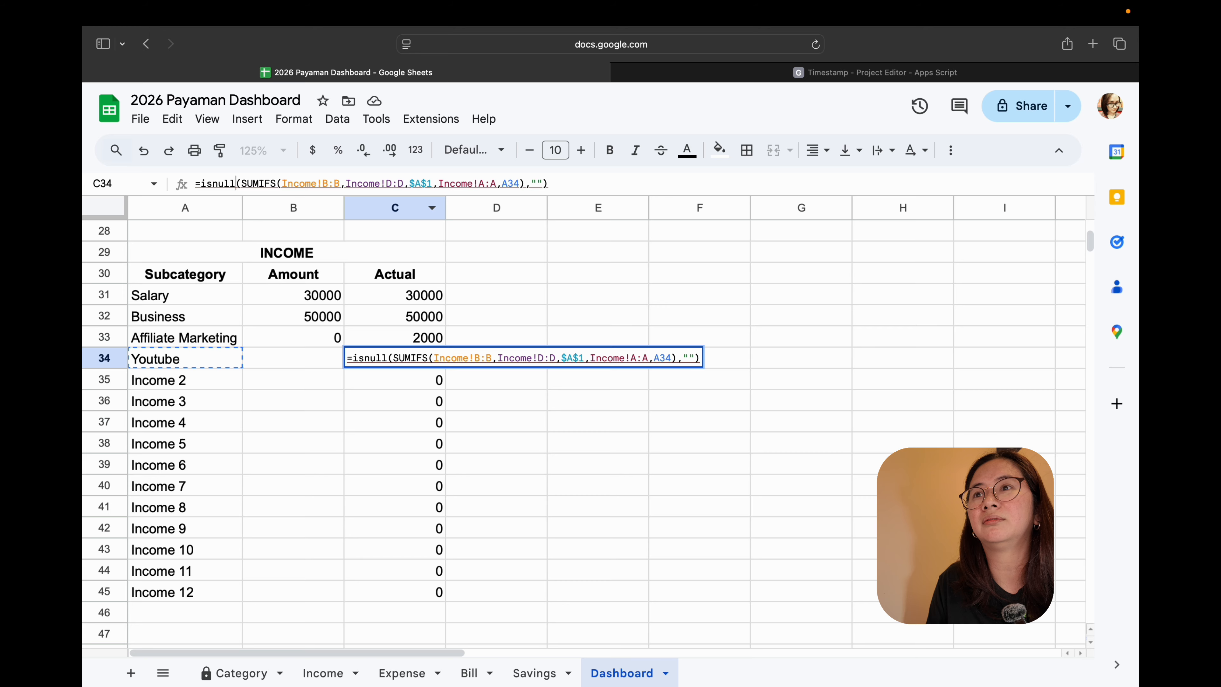
- Use ISBLANK as the outer function around the SUMIFS in C34, keeping the empty string argument
{"action": "key", "text": "BackSpace"}
{"action": "key", "text": "BackSpace"}
{"action": "key", "text": "BackSpace"}
{"action": "key", "text": "BackSpace"}
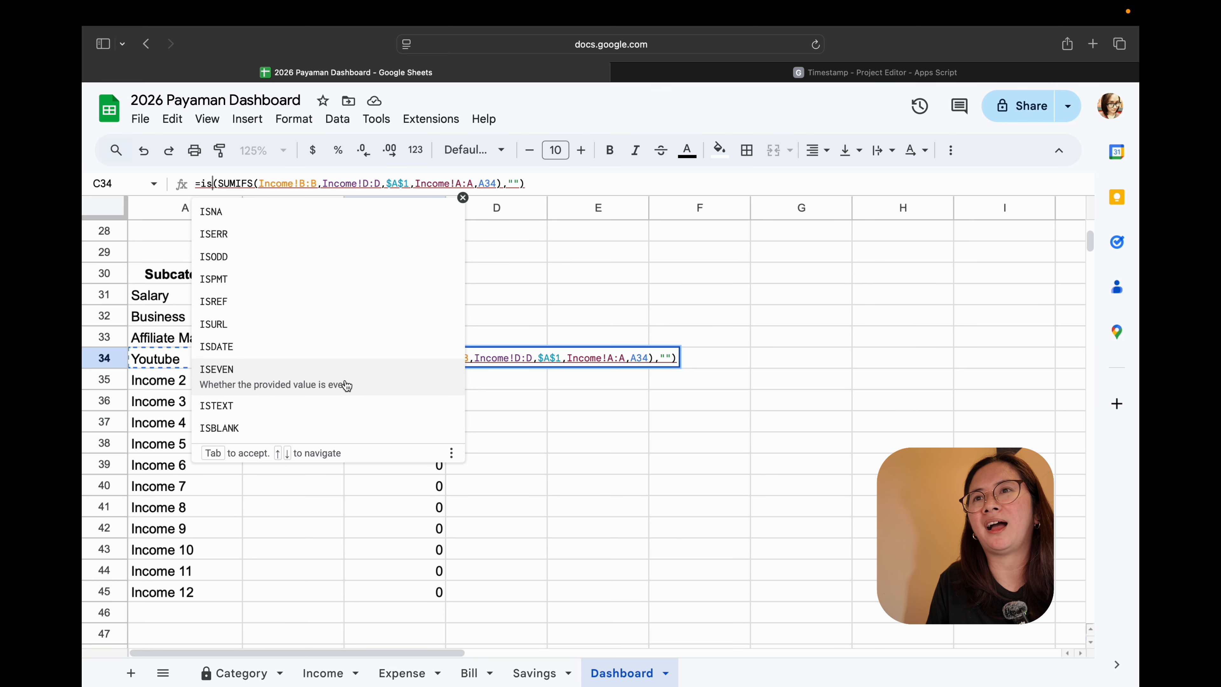
{"action": "left_click", "coordinate": [294, 436]}
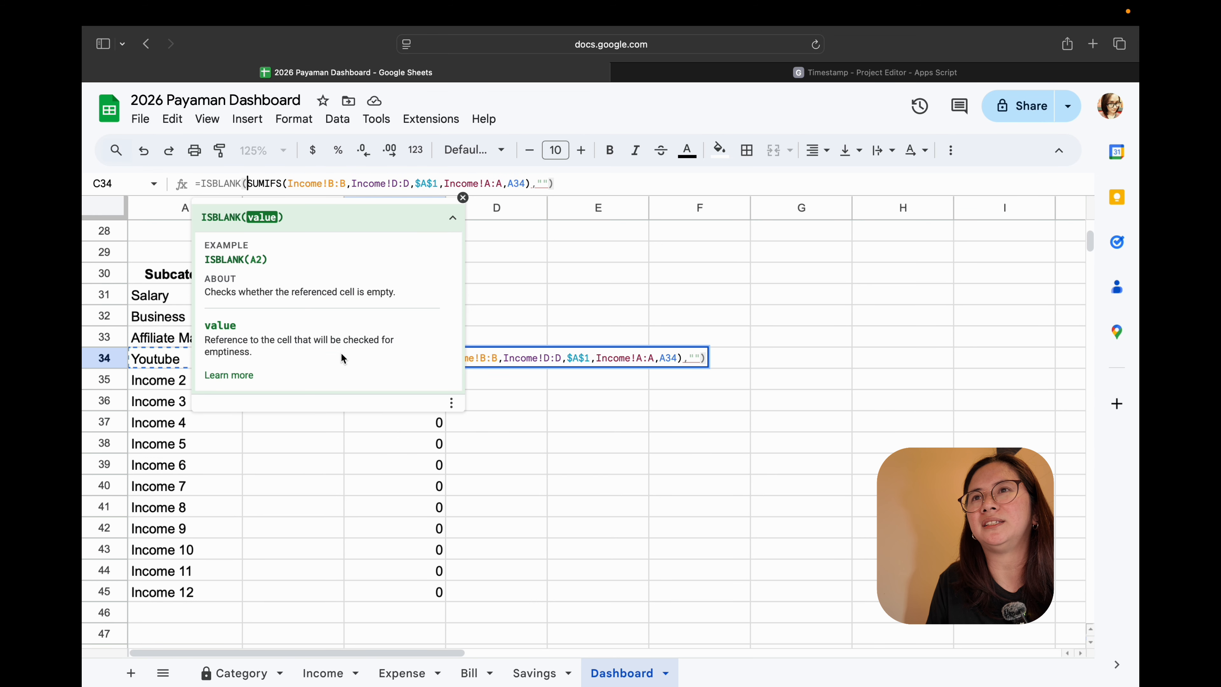
{"action": "left_click", "coordinate": [562, 184]}
{"action": "key", "text": "Return"}
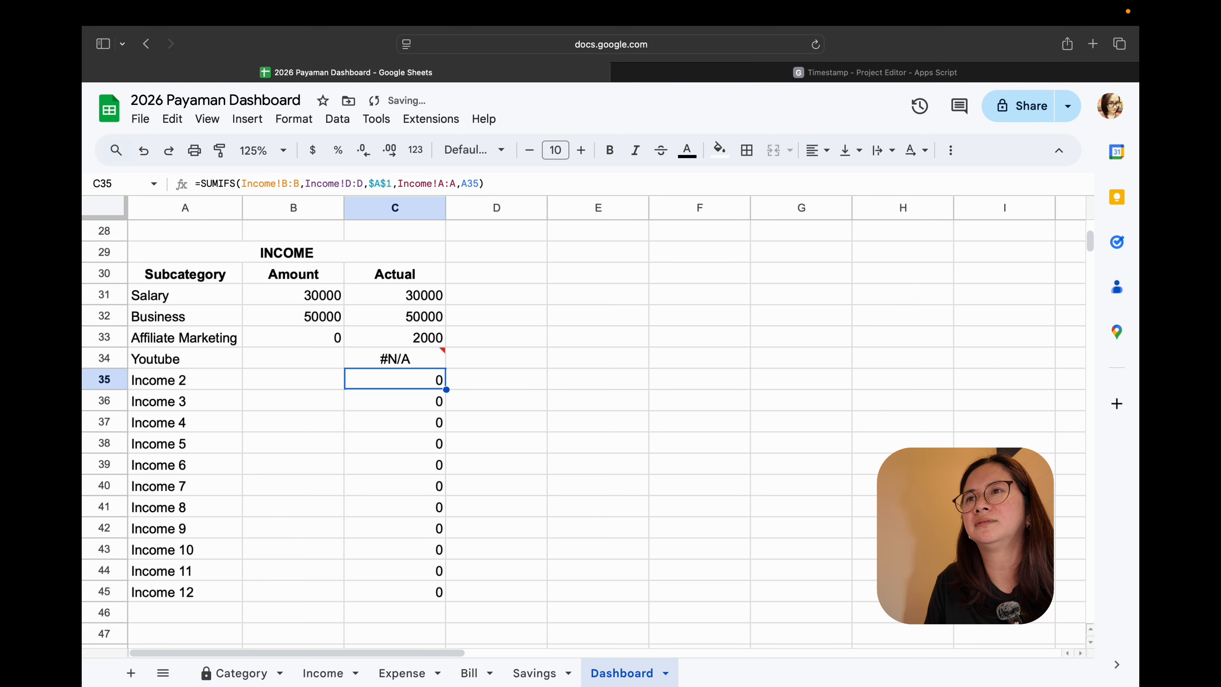
- Try deleting the ISBLANK name from the C34 formula, and undo that edit
{"action": "left_click", "coordinate": [413, 361]}
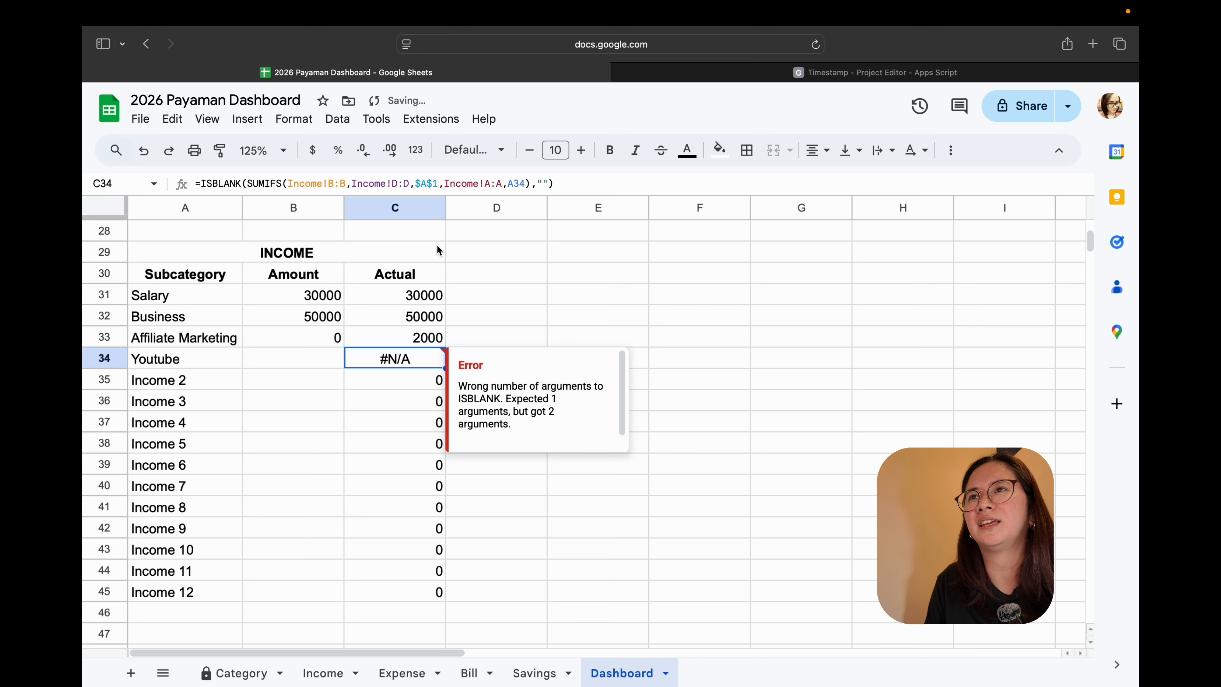
{"action": "left_click", "coordinate": [246, 184]}
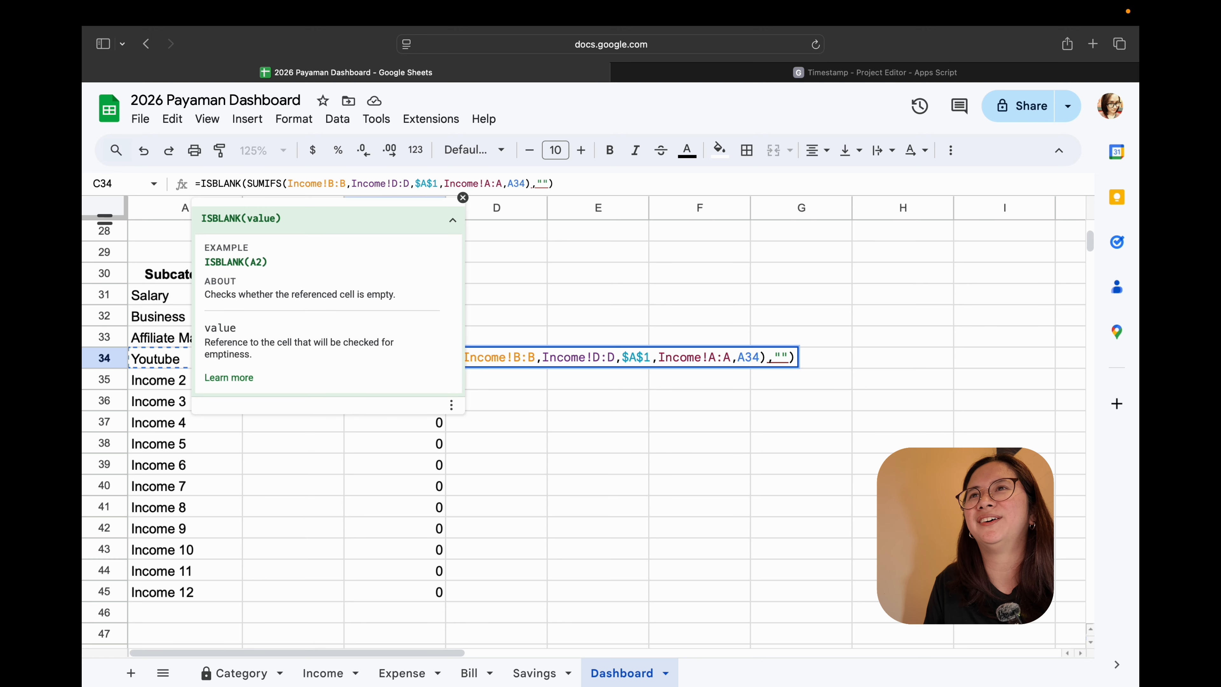
{"action": "key", "text": "BackSpace"}
{"action": "key", "text": "BackSpace"}
{"action": "key", "text": "BackSpace"}
{"action": "key", "text": "BackSpace"}
{"action": "key", "text": "BackSpace"}
{"action": "key", "text": "BackSpace"}
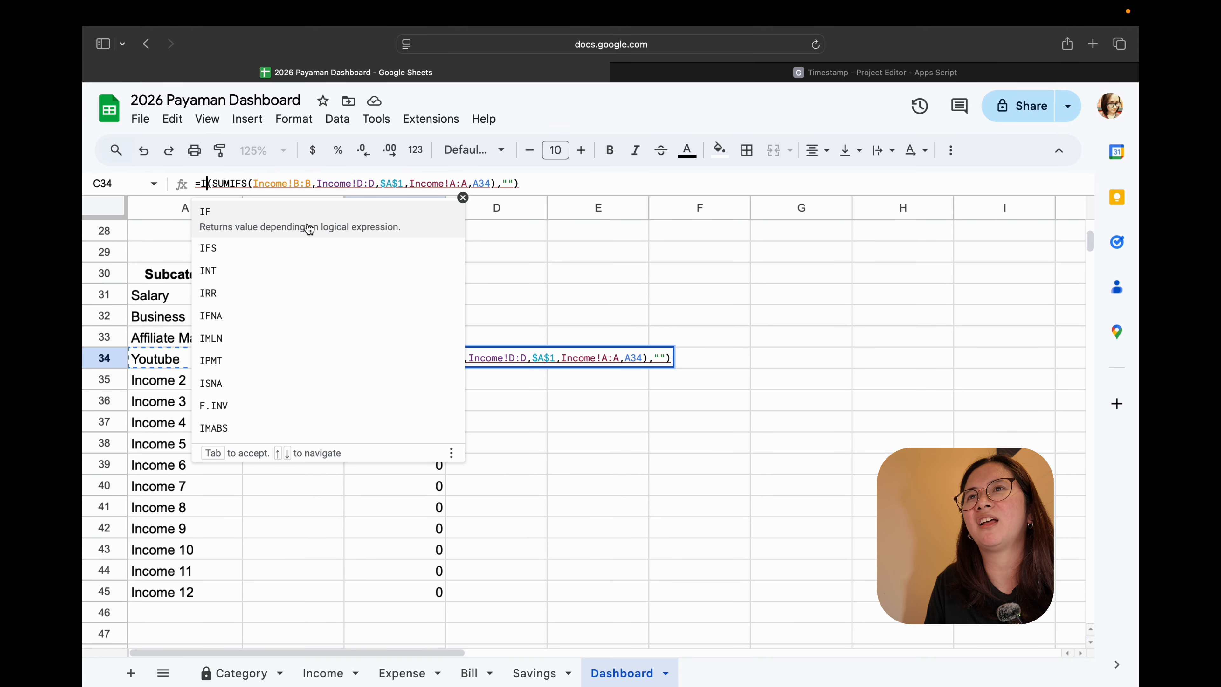
{"action": "key", "text": "BackSpace"}
{"action": "left_click", "coordinate": [643, 273]}
{"action": "key", "text": "Return"}
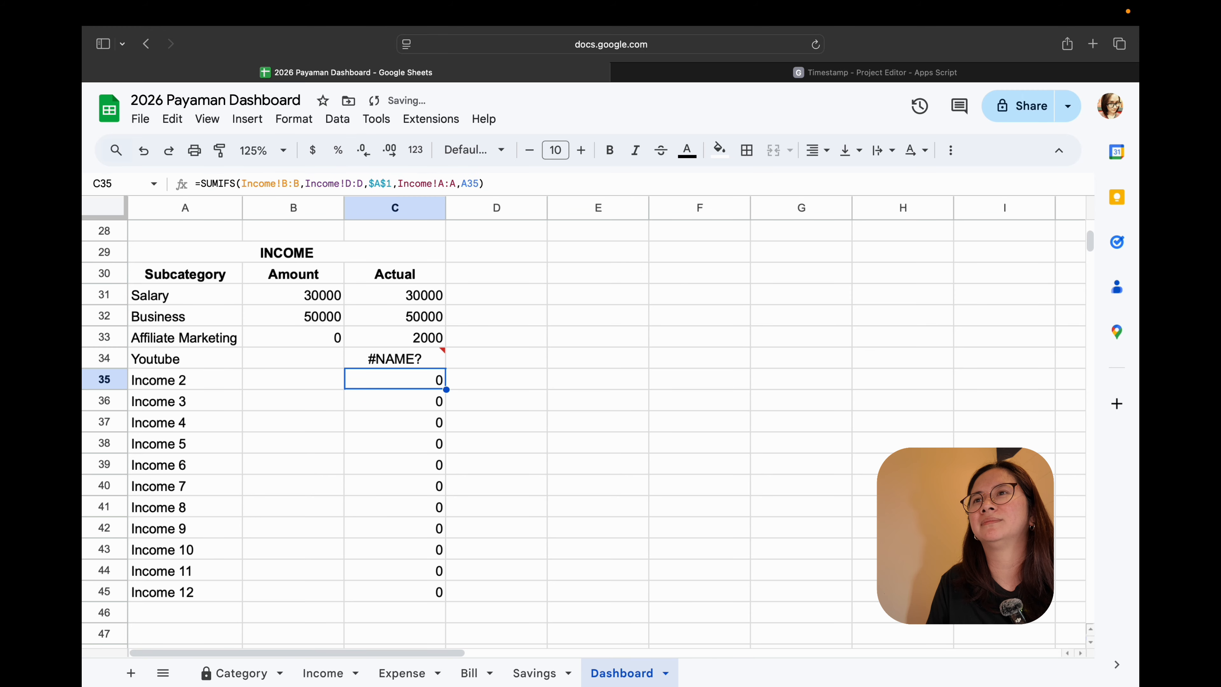
{"action": "left_click", "coordinate": [401, 360]}
{"action": "key", "text": "super+z"}
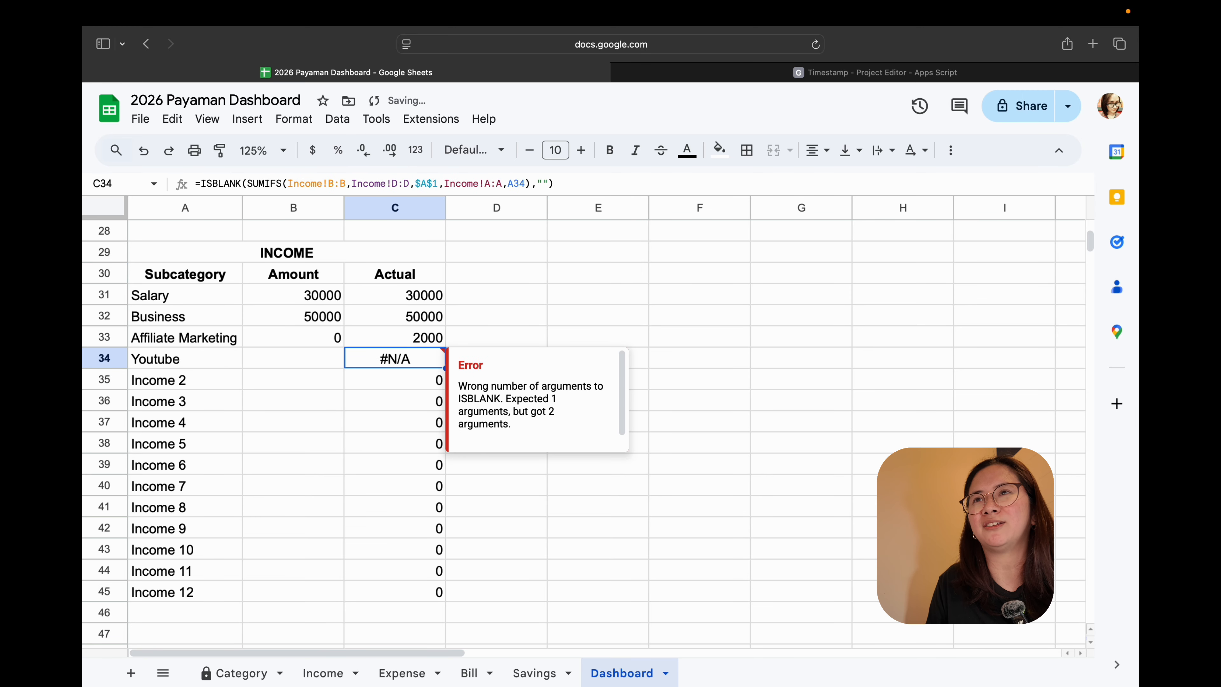
- Remove the ISBLANK wrapper and empty string argument from C34 to restore =SUMIFS(Income!B:B,Income!D:D,$A$1,Income!A:A,A34)
{"action": "left_click", "coordinate": [243, 183]}
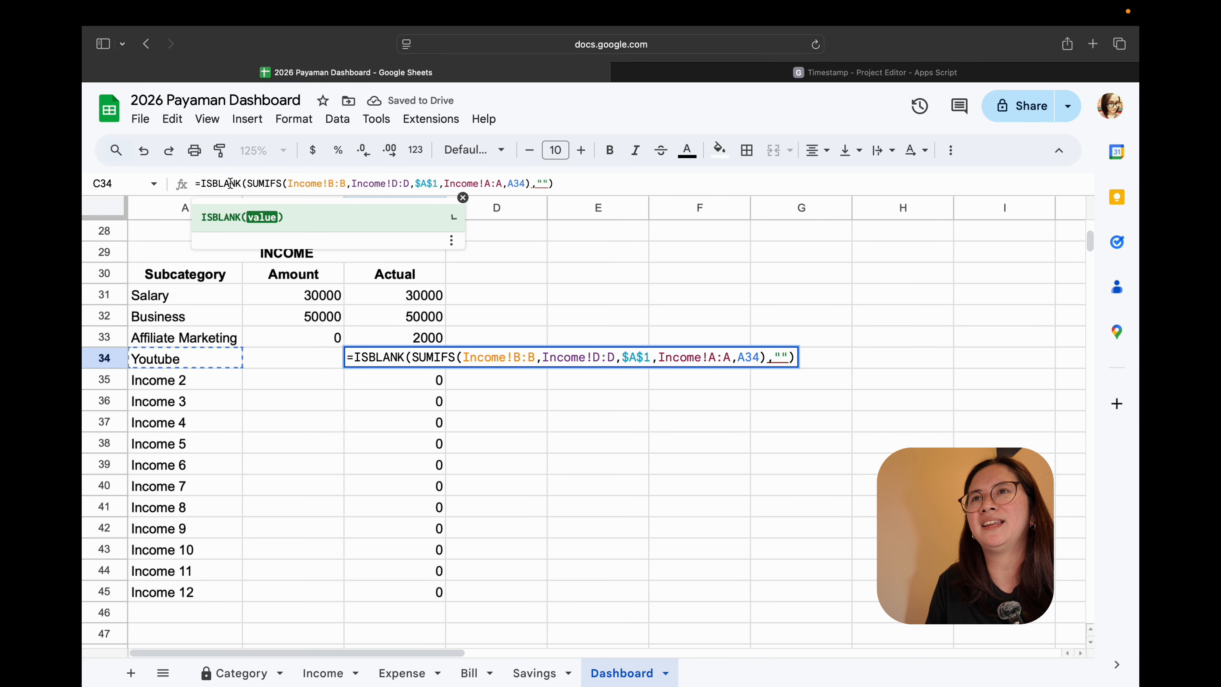
{"action": "left_click_drag", "start_coordinate": [244, 183], "coordinate": [199, 183]}
{"action": "key", "text": "BackSpace"}
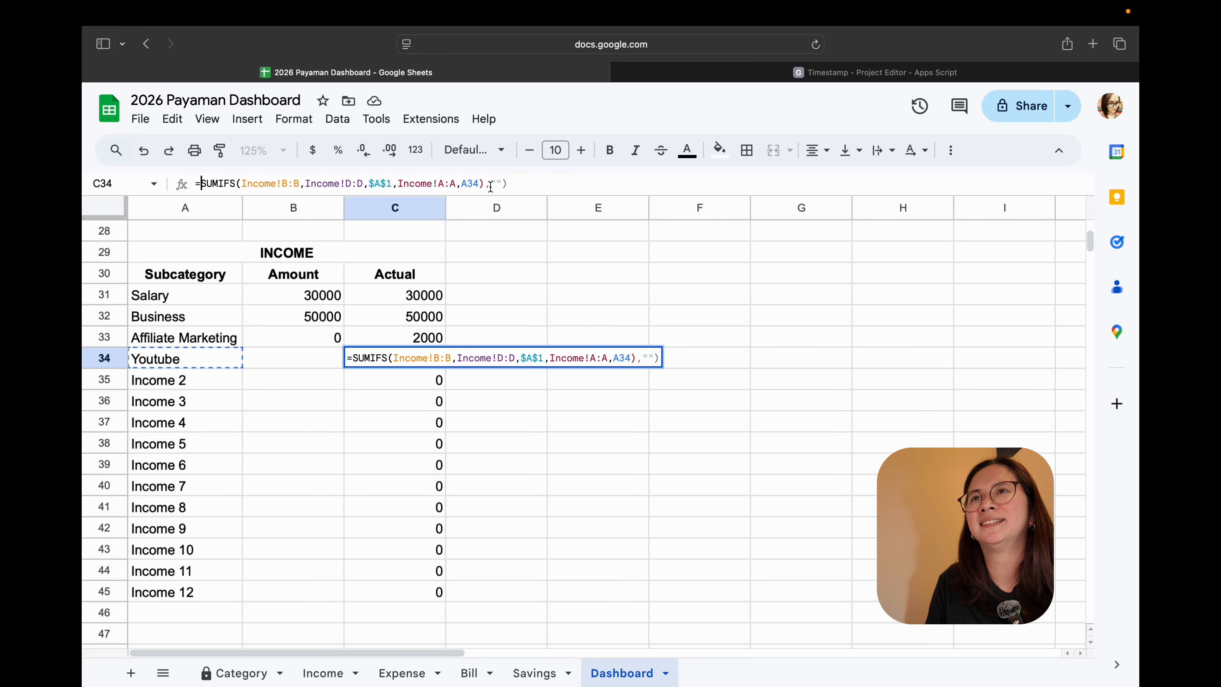
{"action": "left_click", "coordinate": [497, 183]}
{"action": "key", "text": "BackSpace"}
{"action": "key", "text": "BackSpace"}
{"action": "key", "text": "BackSpace"}
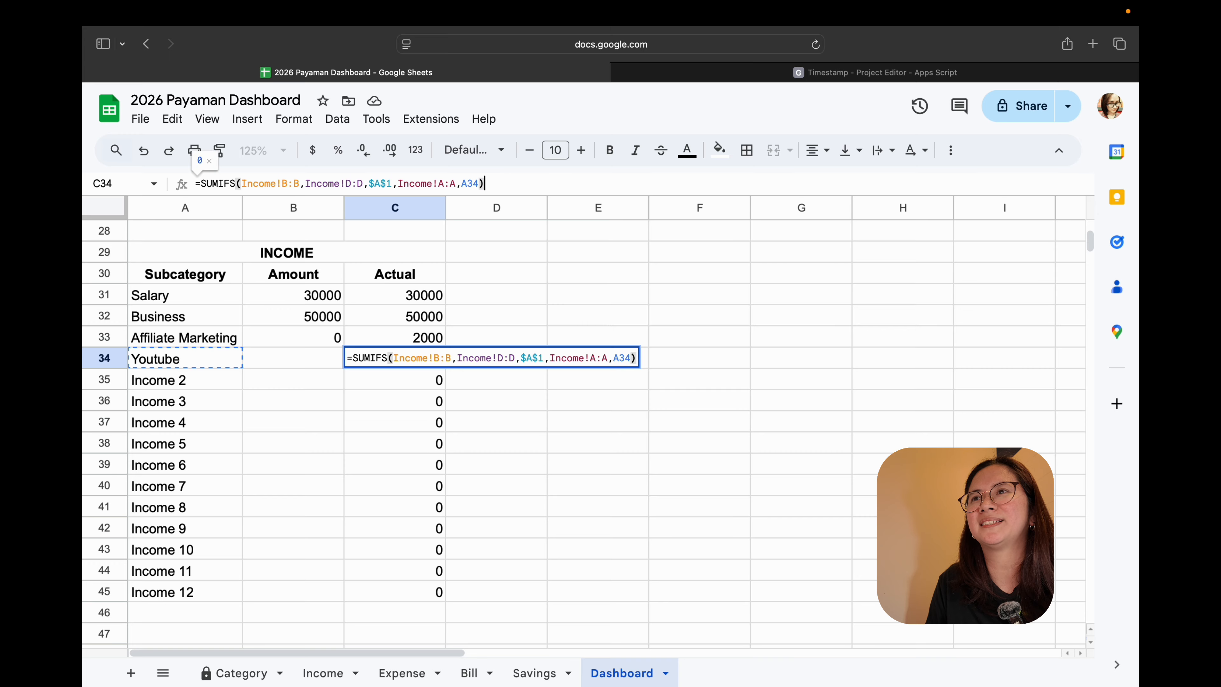
{"action": "key", "text": "Return"}
{"action": "left_click", "coordinate": [512, 416]}
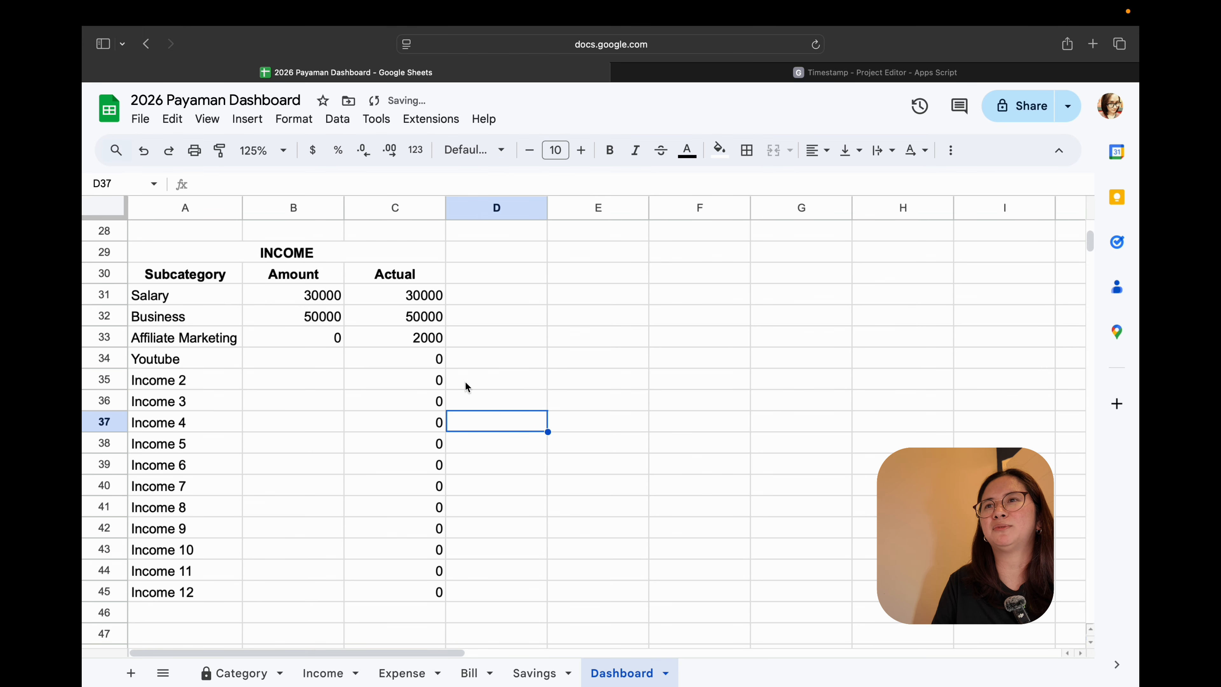
- Compare the Actual formulas for Salary, Business and Affiliate Marketing with the January and December Affiliate Marketing entries on the Income sheet
{"action": "left_click", "coordinate": [407, 304]}
{"action": "left_click", "coordinate": [408, 322]}
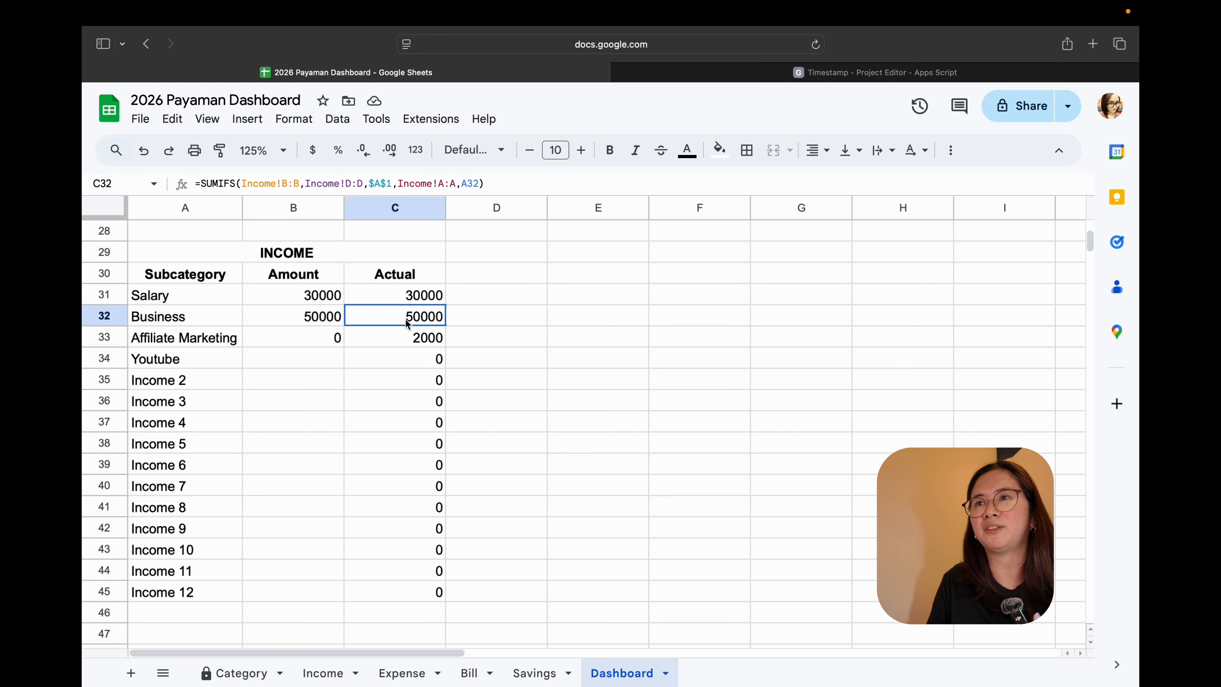
{"action": "left_click", "coordinate": [409, 344]}
{"action": "left_click", "coordinate": [314, 674]}
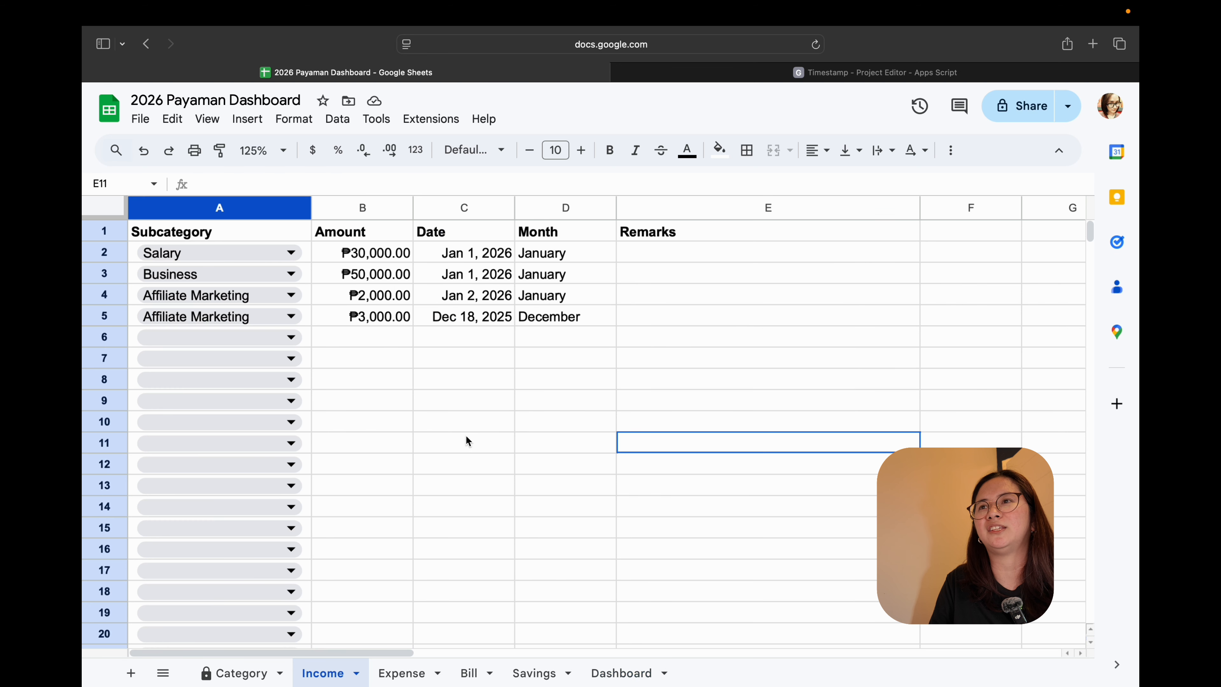
{"action": "left_click", "coordinate": [369, 300]}
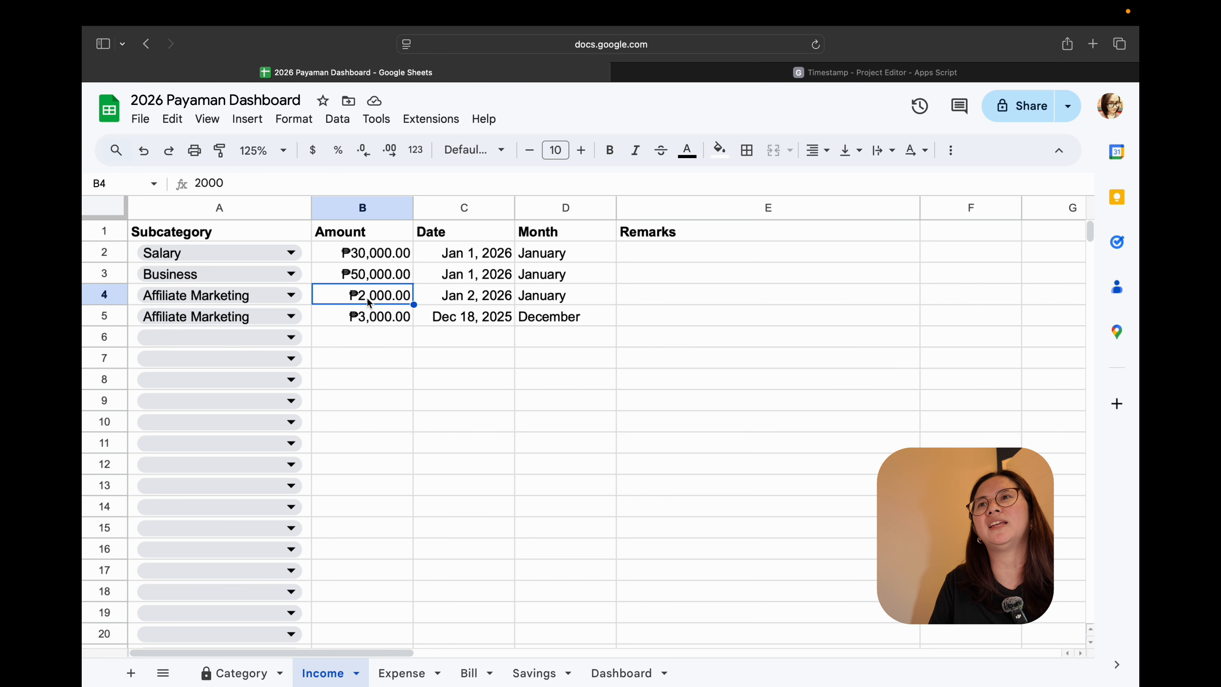
{"action": "left_click", "coordinate": [560, 295]}
{"action": "key", "text": "ctrl+shift+Left"}
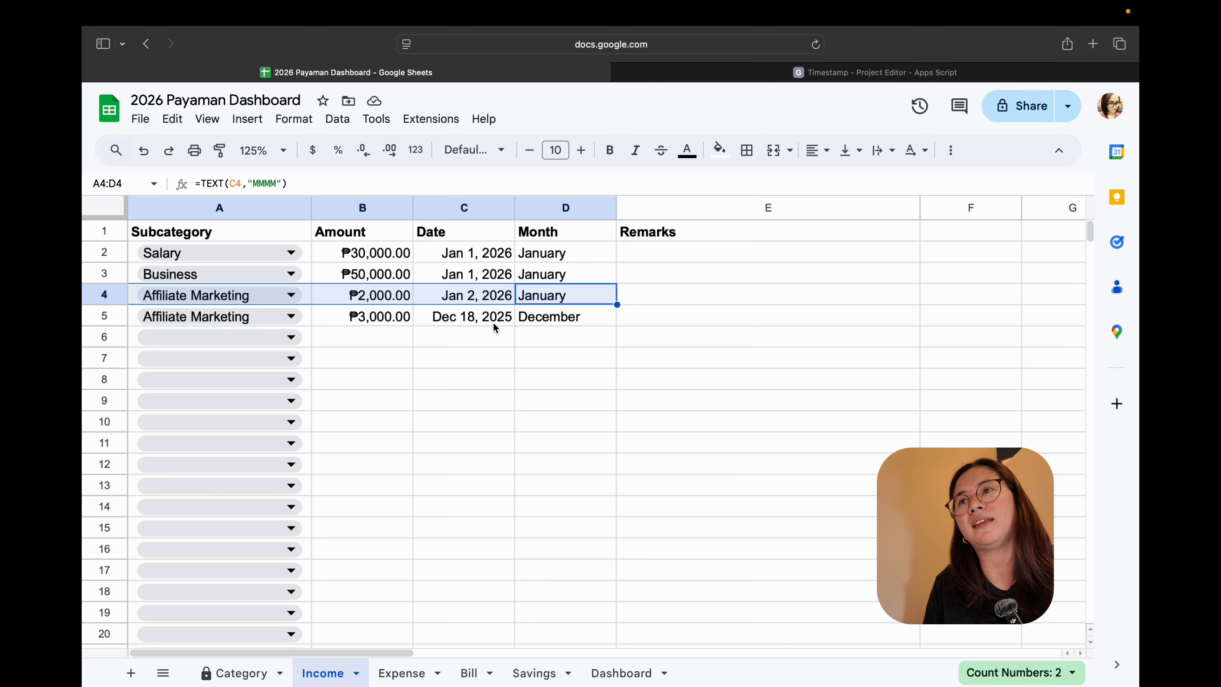
{"action": "left_click", "coordinate": [545, 321]}
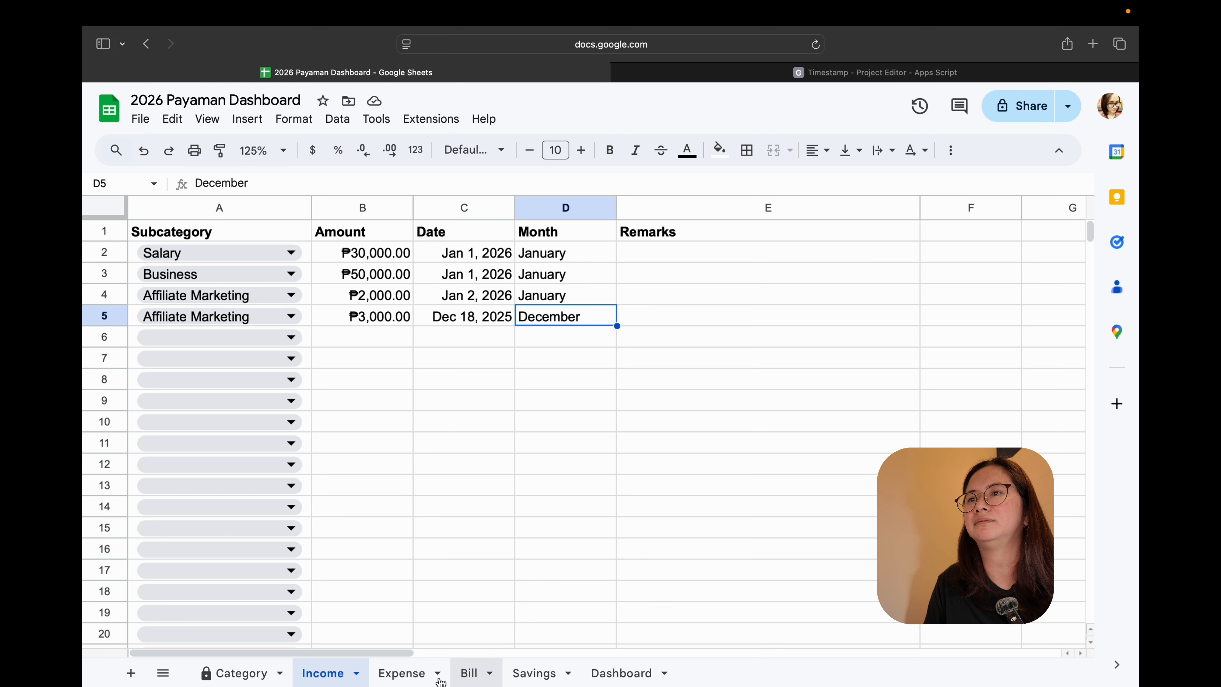
{"action": "left_click", "coordinate": [642, 676]}
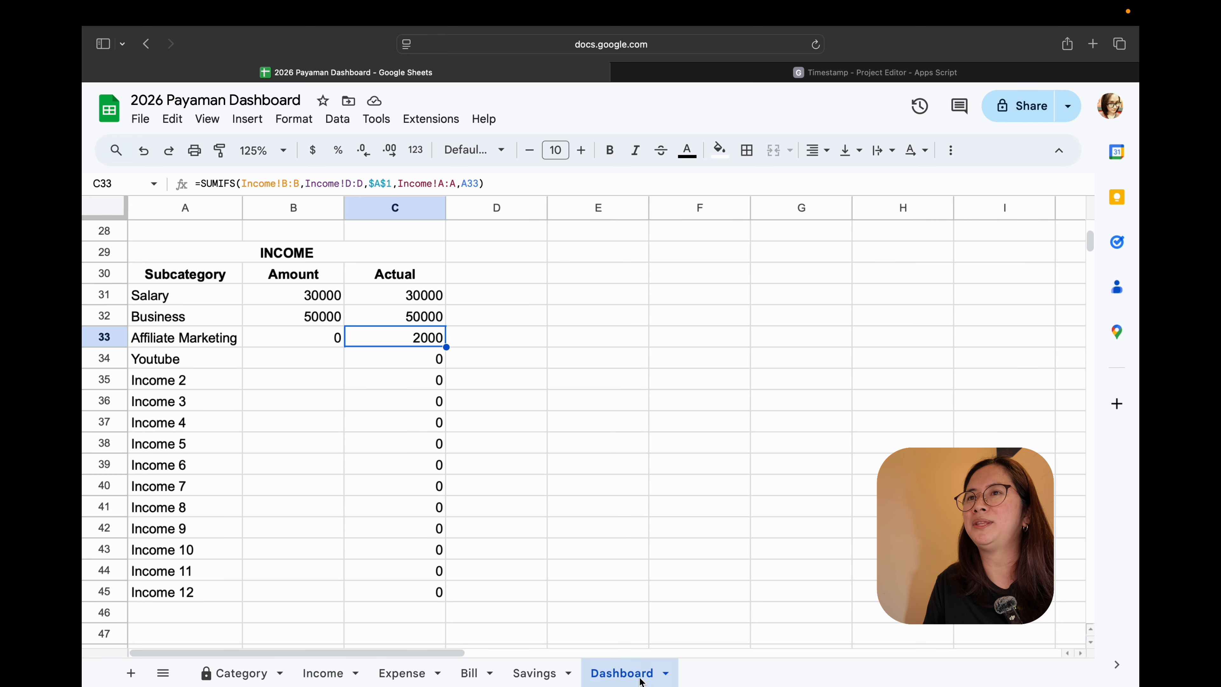
- Format the income Amount and Actual cells B31:C45 as Philippine Peso
{"action": "left_click_drag", "start_coordinate": [306, 302], "coordinate": [411, 594]}
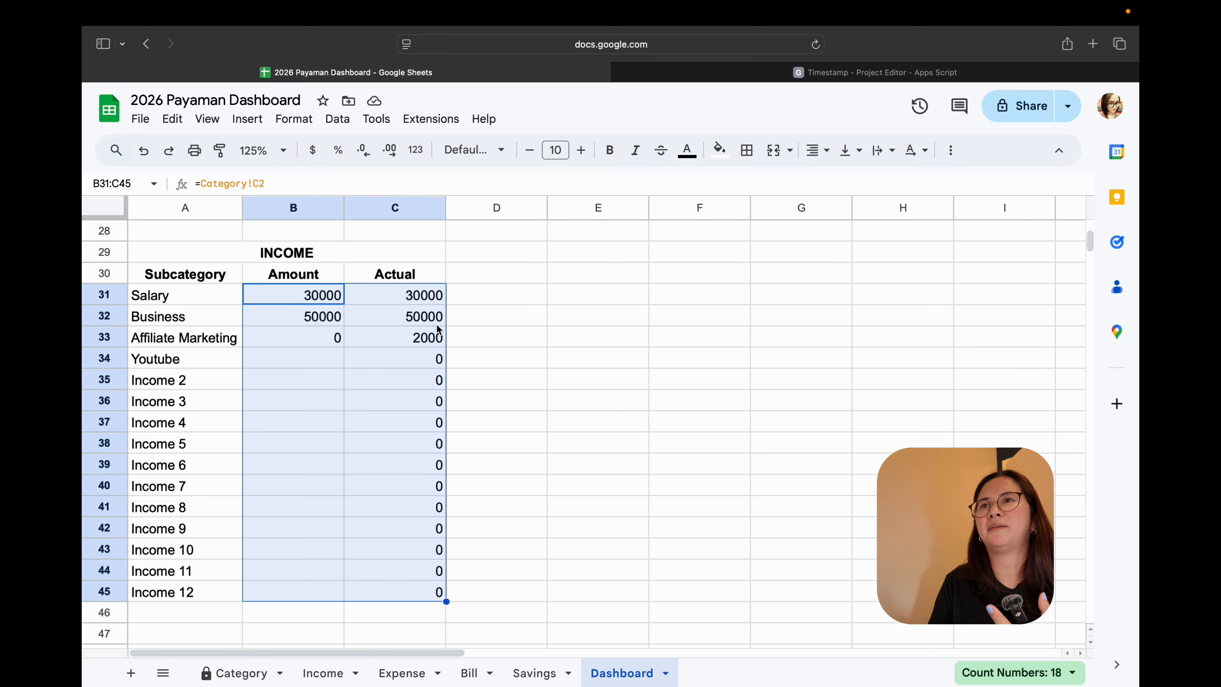
{"action": "left_click", "coordinate": [294, 121]}
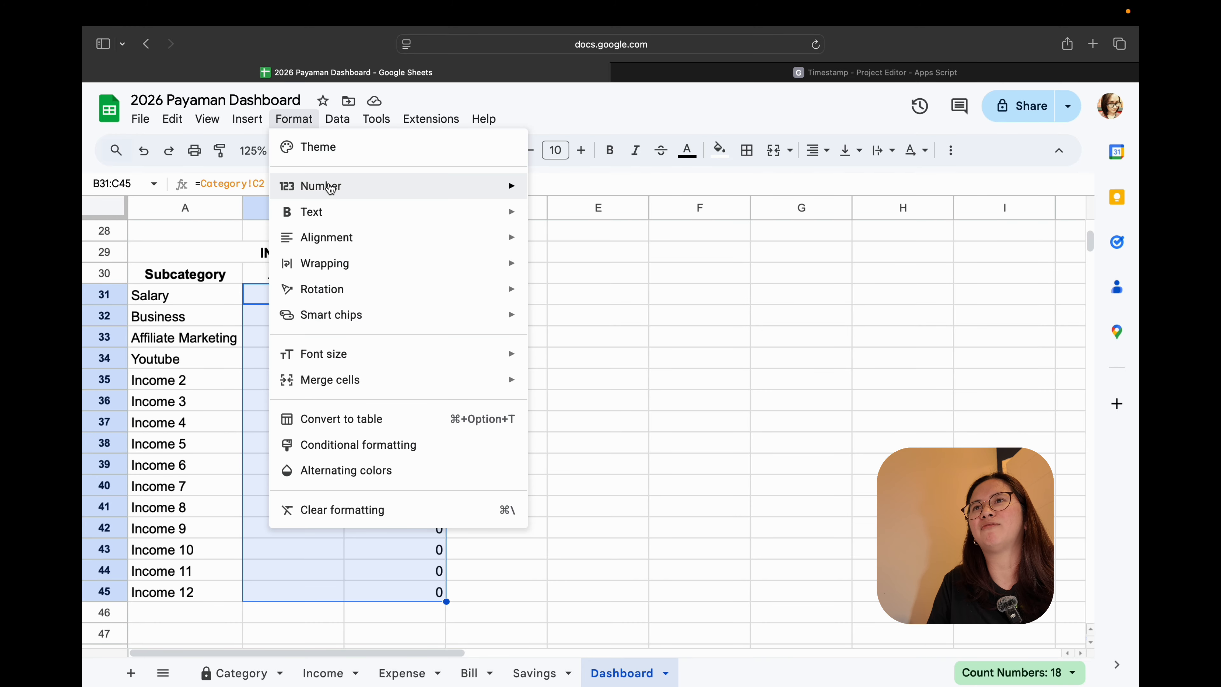
{"action": "mouse_move", "coordinate": [332, 190]}
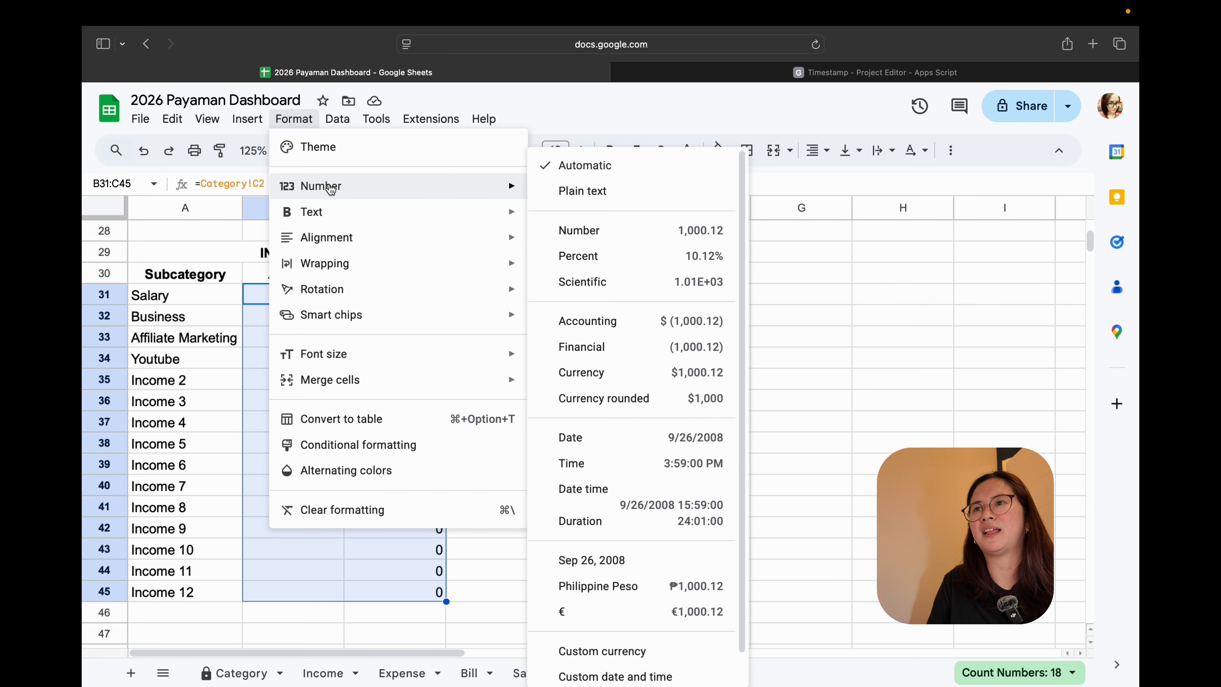
{"action": "left_click", "coordinate": [598, 585]}
{"action": "left_click", "coordinate": [569, 467]}
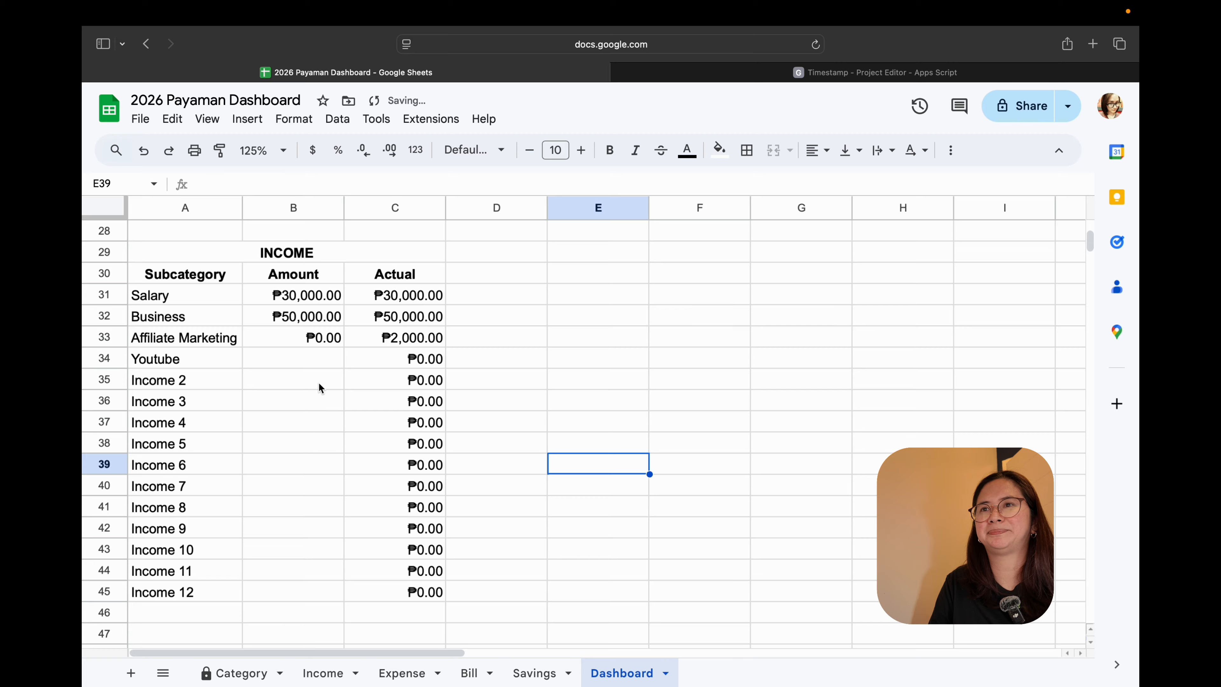
- Examine the blank income Amount cells B34:B36 and the overall layout of the dashboard sections
{"action": "left_click", "coordinate": [318, 356]}
{"action": "left_click", "coordinate": [314, 384]}
{"action": "left_click", "coordinate": [315, 401]}
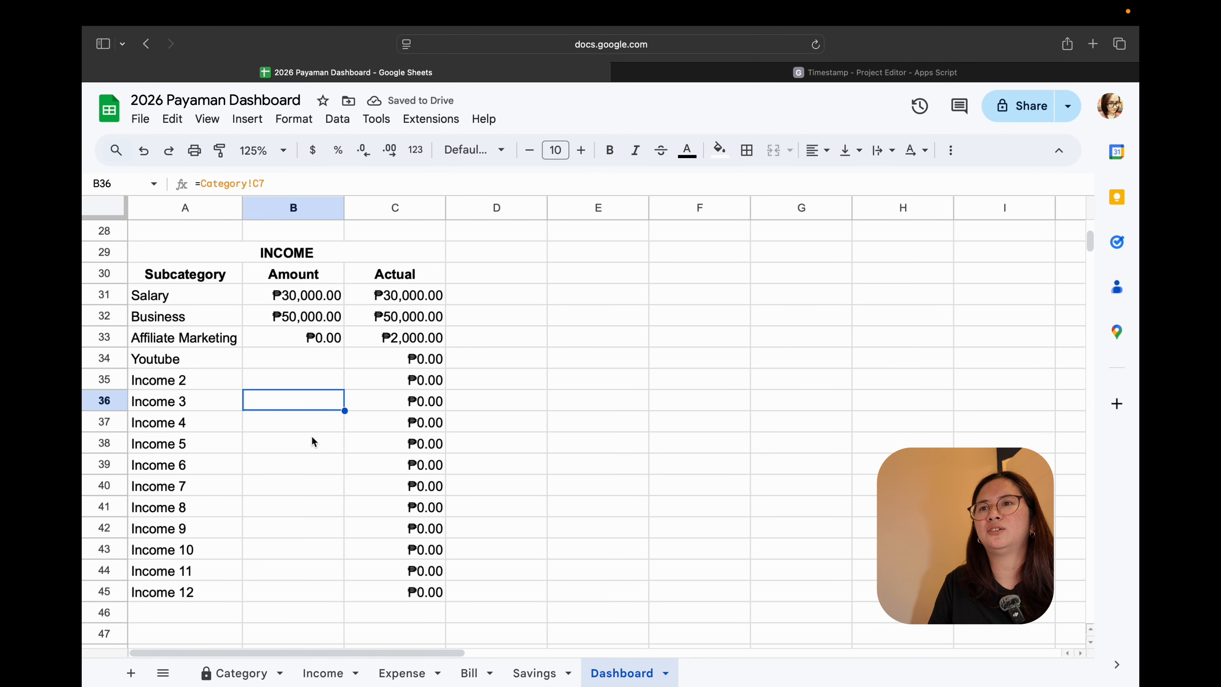
{"action": "scroll", "coordinate": [595, 421], "scroll_direction": "down", "scroll_amount": 1}
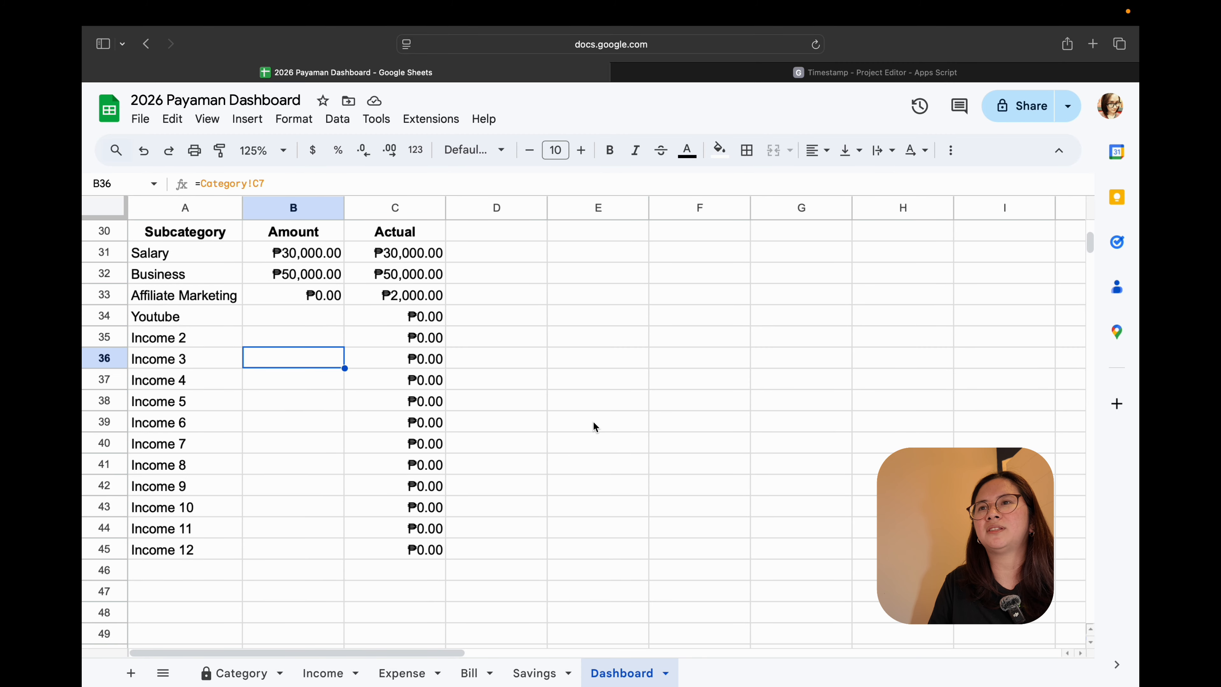
{"action": "scroll", "coordinate": [594, 421], "scroll_direction": "up", "scroll_amount": 6}
{"action": "scroll", "coordinate": [593, 421], "scroll_direction": "down", "scroll_amount": 3}
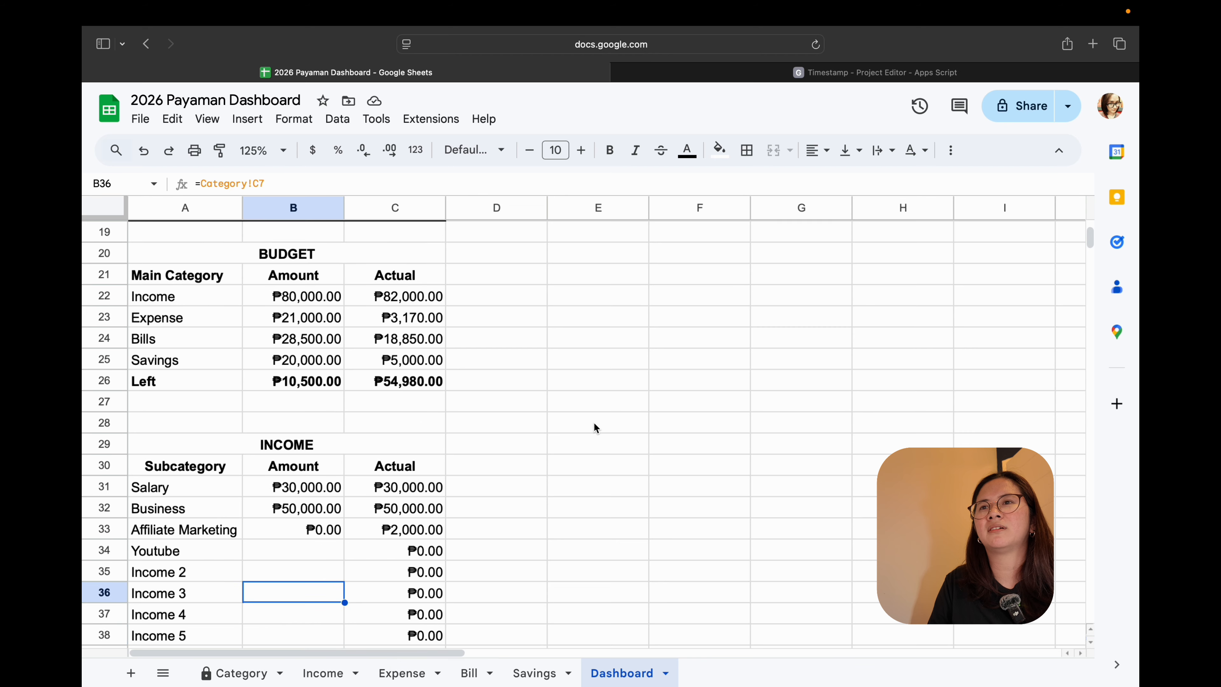
{"action": "scroll", "coordinate": [593, 422], "scroll_direction": "up", "scroll_amount": 1}
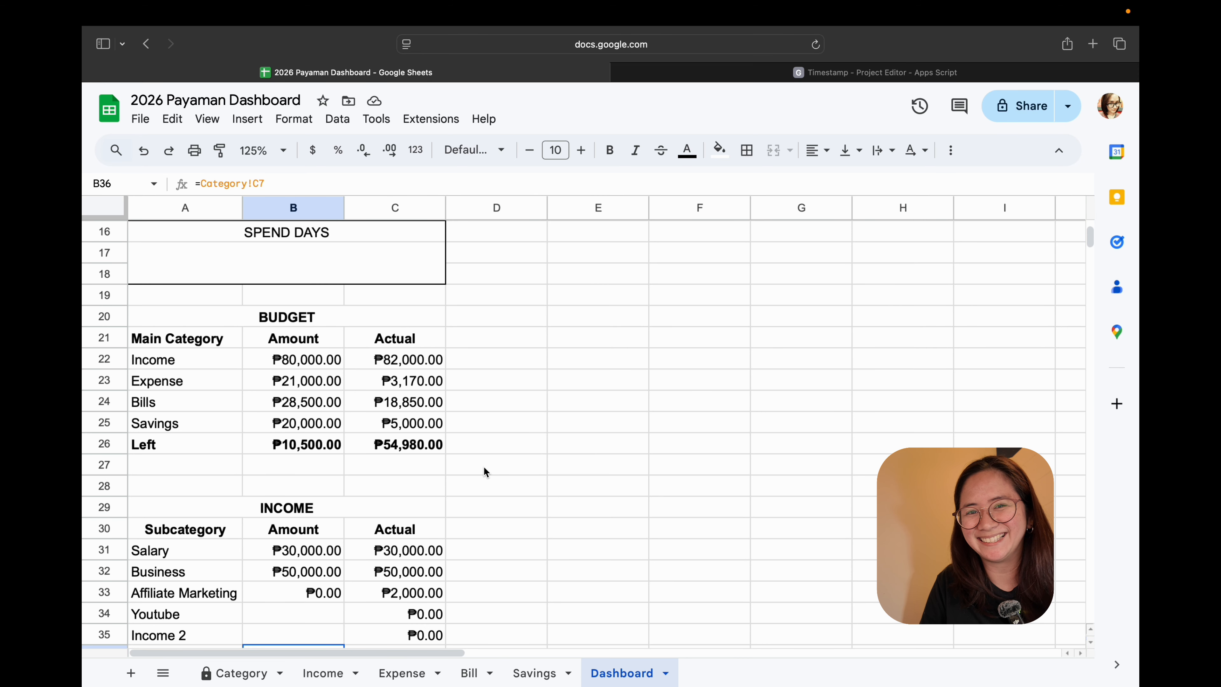
{"action": "scroll", "coordinate": [484, 466], "scroll_direction": "up", "scroll_amount": 5}
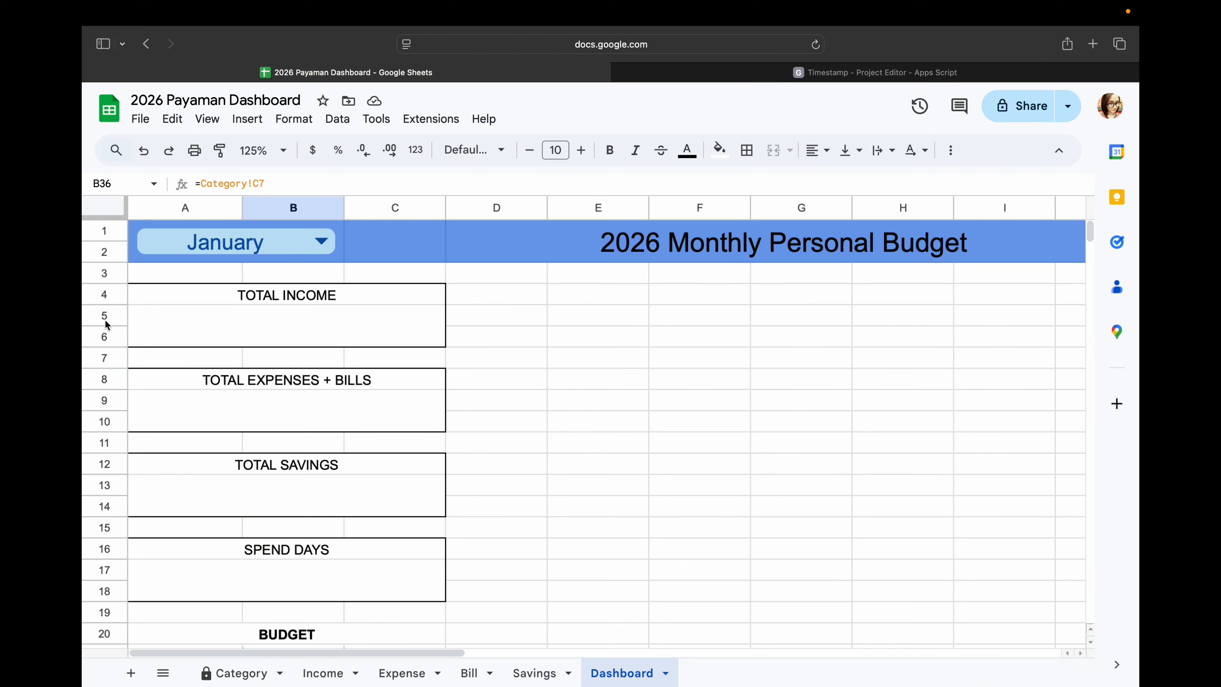
{"action": "scroll", "coordinate": [581, 406], "scroll_direction": "down", "scroll_amount": 6}
{"action": "scroll", "coordinate": [575, 409], "scroll_direction": "up", "scroll_amount": 1}
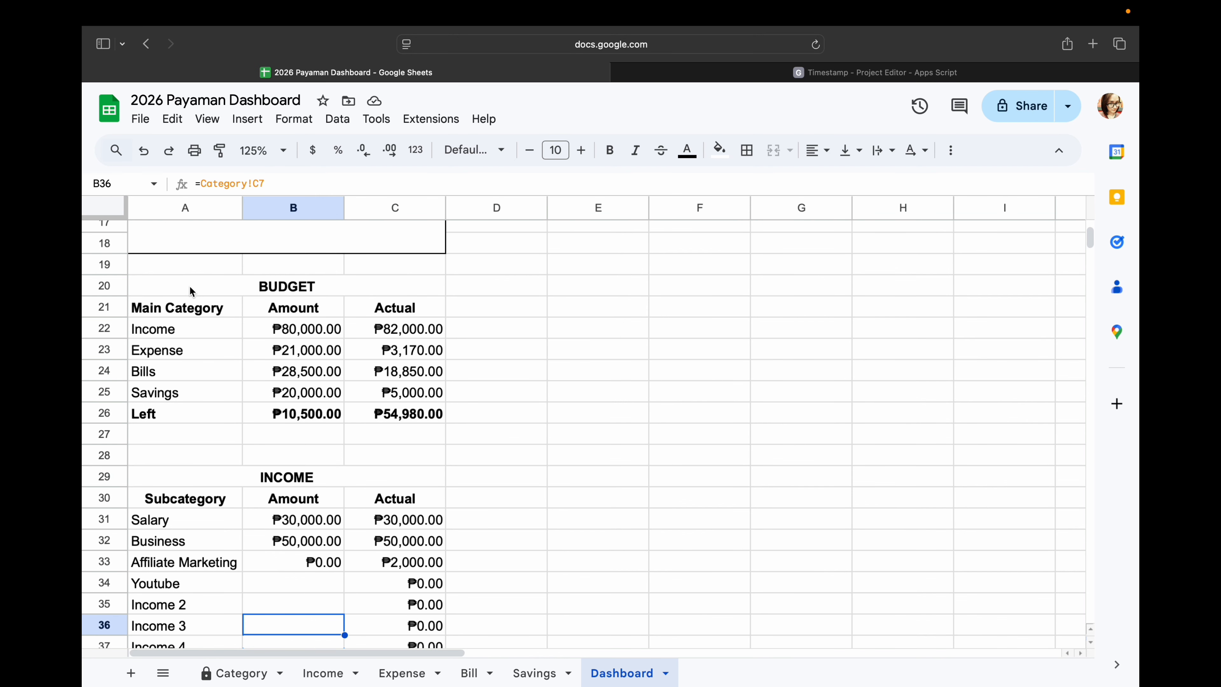
- Narrow column D into a slim spacer beside the Budget and Income tables
{"action": "left_click", "coordinate": [550, 369]}
{"action": "scroll", "coordinate": [541, 366], "scroll_direction": "up", "scroll_amount": 4}
{"action": "scroll", "coordinate": [541, 366], "scroll_direction": "down", "scroll_amount": 3}
{"action": "left_click", "coordinate": [531, 326]}
{"action": "scroll", "coordinate": [531, 327], "scroll_direction": "up", "scroll_amount": 5}
{"action": "left_click_drag", "start_coordinate": [547, 207], "coordinate": [461, 207]}
- Merge cells E20:G20 into one heading cell and widen column E slightly
{"action": "left_click", "coordinate": [613, 357]}
{"action": "left_click_drag", "start_coordinate": [512, 349], "coordinate": [714, 349]}
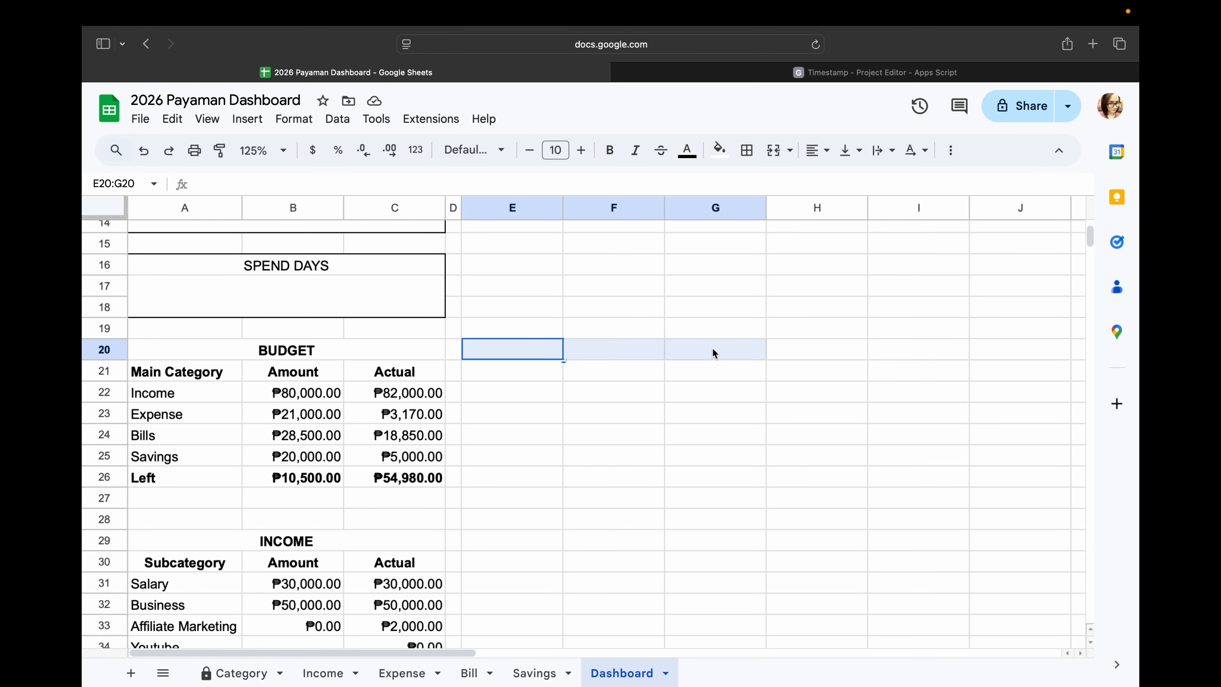
{"action": "left_click", "coordinate": [773, 150]}
{"action": "type", "text": "Expe"}
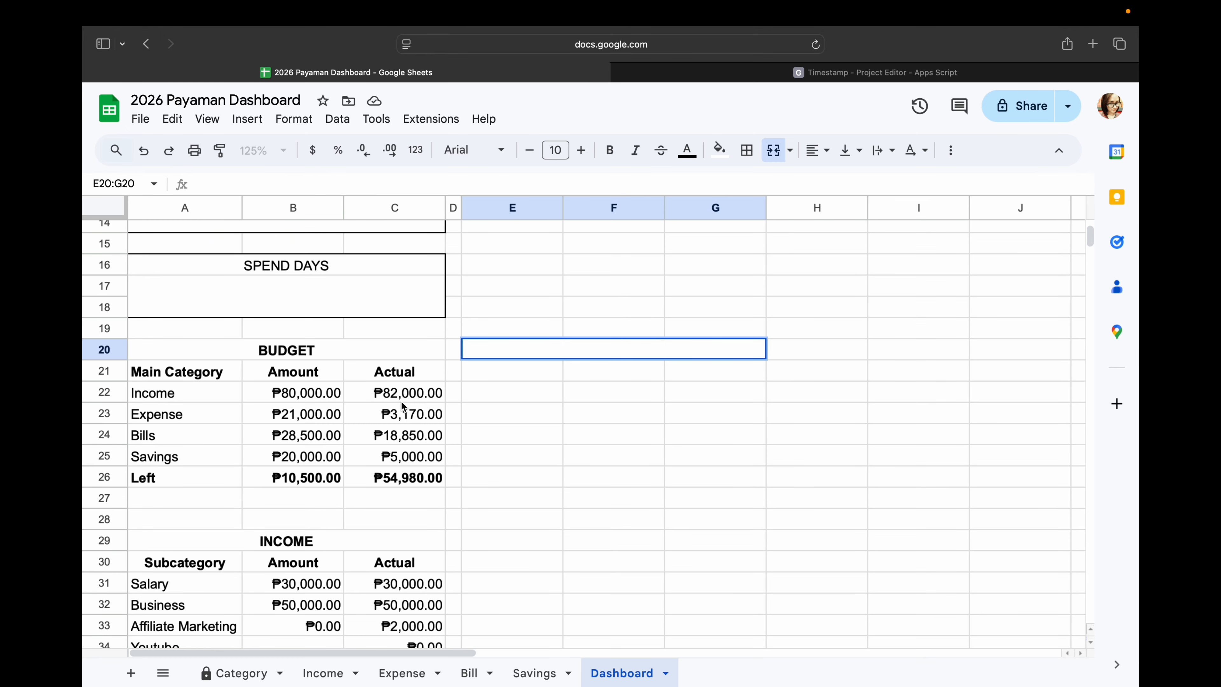
{"action": "left_click_drag", "start_coordinate": [562, 212], "coordinate": [580, 212]}
- Copy the BUDGET heading from A20 into the merged cell E20:G20
{"action": "left_click", "coordinate": [335, 349]}
{"action": "key", "text": "cmd+c"}
{"action": "left_click", "coordinate": [589, 349]}
{"action": "key", "text": "cmd+v"}
- Copy the Subcategory, Amount and Actual headers from A30:C30 into E21:G21
{"action": "scroll", "coordinate": [382, 481], "scroll_direction": "down", "scroll_amount": 3}
{"action": "left_click_drag", "start_coordinate": [185, 498], "coordinate": [381, 497]}
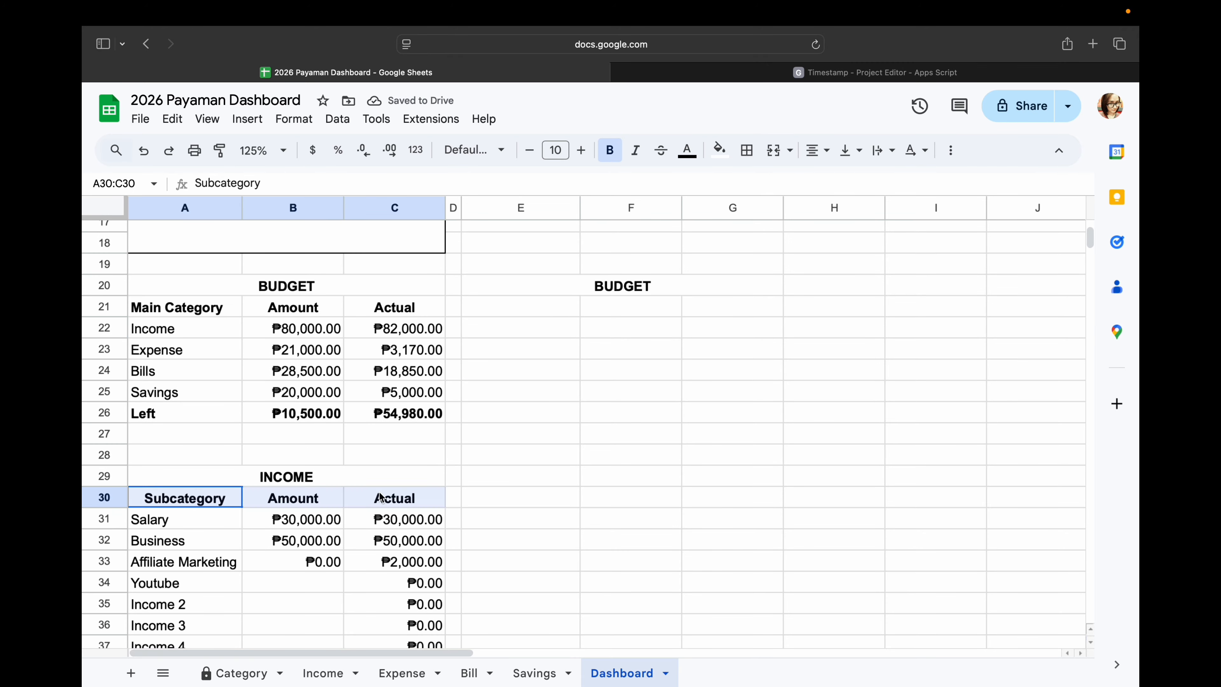
{"action": "key", "text": "cmd+c"}
{"action": "left_click", "coordinate": [547, 308]}
{"action": "key", "text": "cmd+v"}
{"action": "left_click", "coordinate": [584, 334]}
{"action": "left_click", "coordinate": [521, 327]}
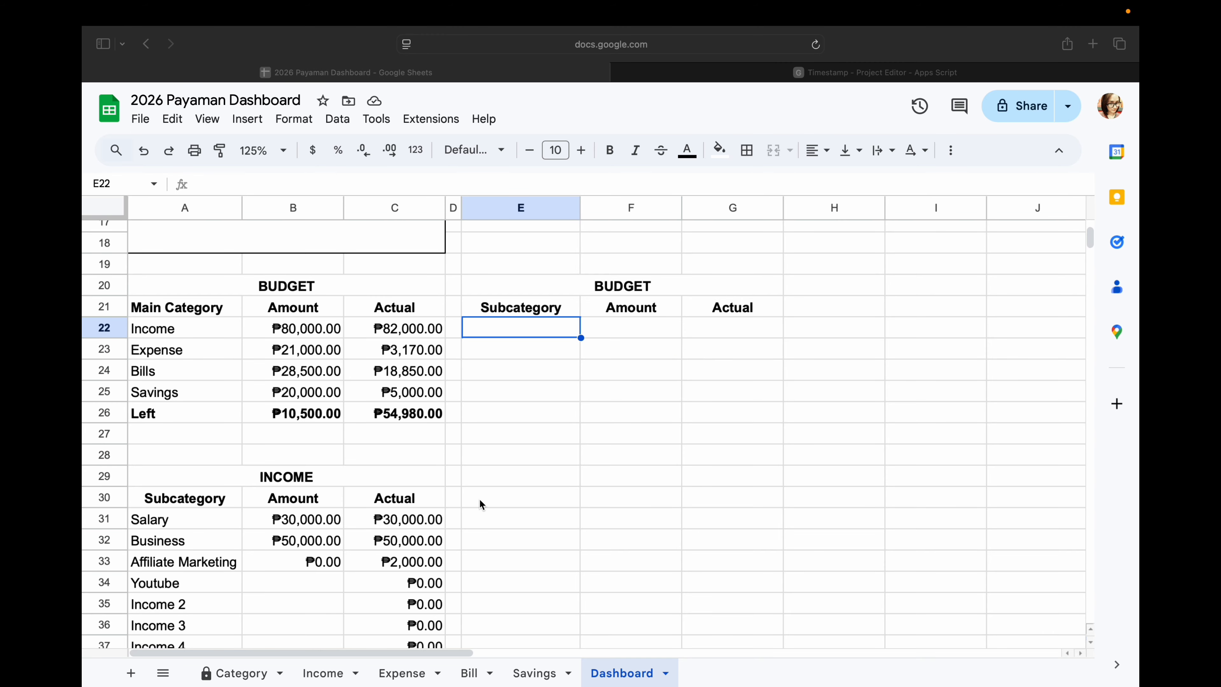
- Change the copied heading in E20 to EXPENSE
{"action": "left_click", "coordinate": [629, 288]}
{"action": "type", "text": "EXPENSE"}
{"action": "key", "text": "Return"}
- Link E22 to the Groceries subcategory on the Category sheet and fill the formula down through E36
{"action": "left_click", "coordinate": [239, 671]}
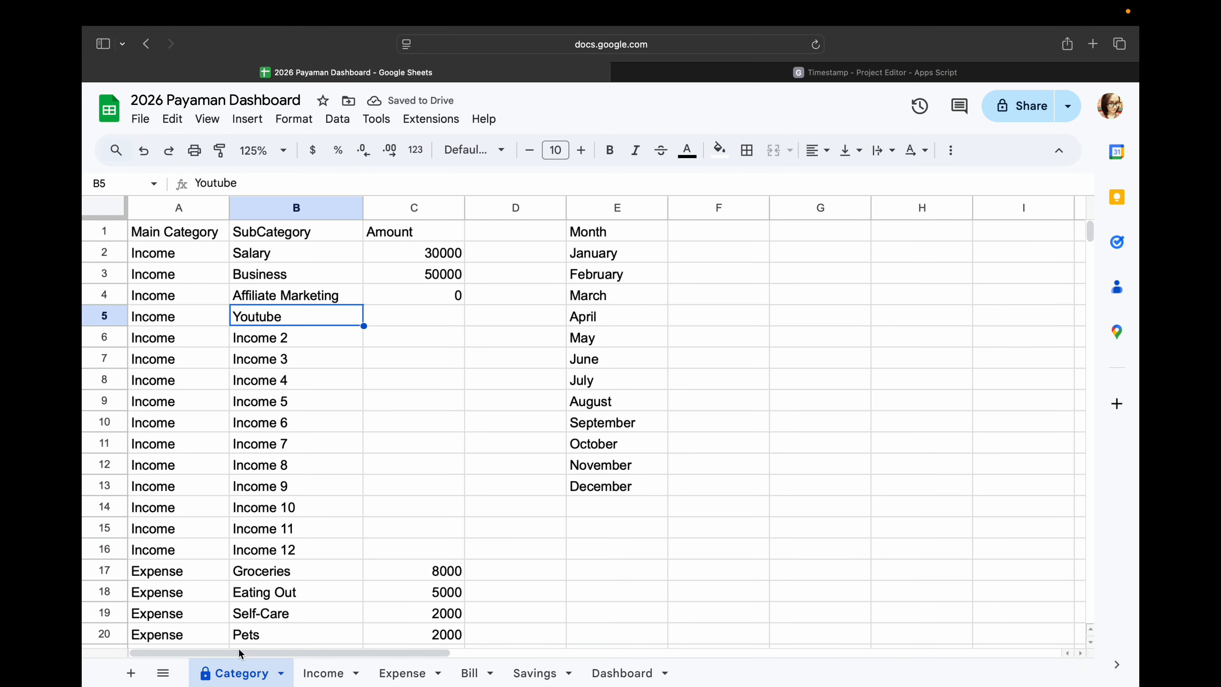
{"action": "scroll", "coordinate": [240, 653], "scroll_direction": "down", "scroll_amount": 5}
{"action": "scroll", "coordinate": [288, 432], "scroll_direction": "up", "scroll_amount": 1}
{"action": "left_click_drag", "start_coordinate": [273, 261], "coordinate": [300, 556]}
{"action": "key", "text": "cmd+c"}
{"action": "left_click", "coordinate": [623, 672]}
{"action": "type", "text": "="}
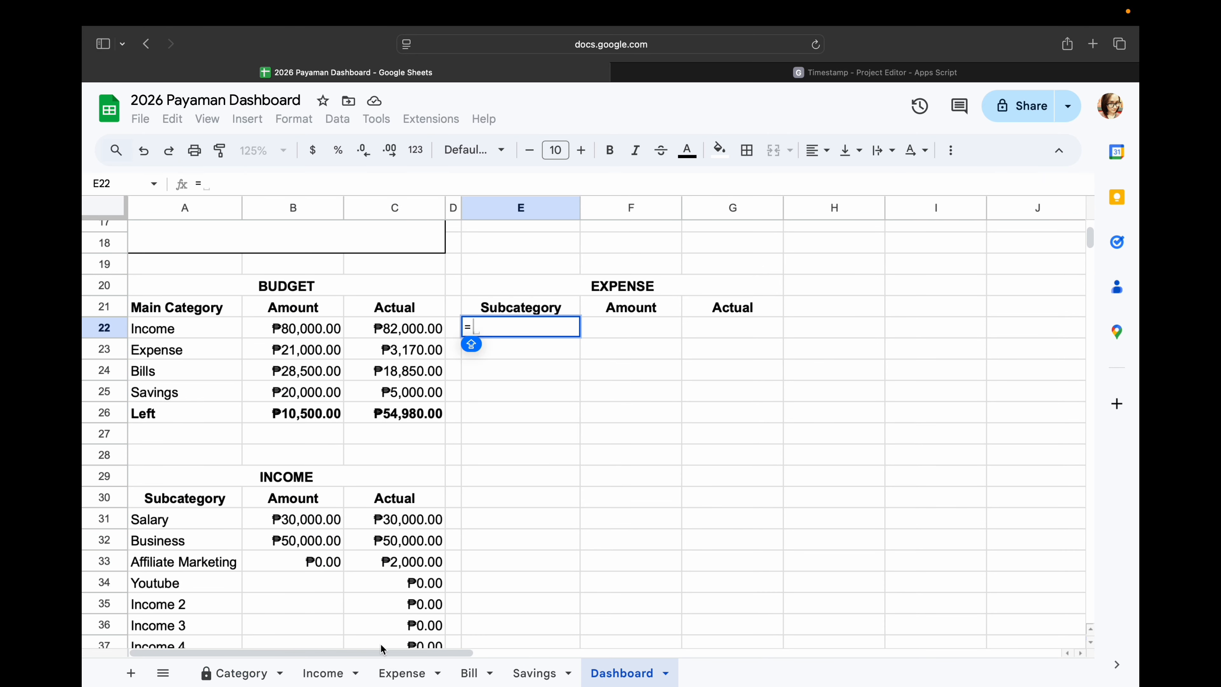
{"action": "left_click", "coordinate": [239, 672]}
{"action": "left_click", "coordinate": [272, 263]}
{"action": "key", "text": "Return"}
{"action": "left_click", "coordinate": [521, 327]}
{"action": "left_click_drag", "start_coordinate": [580, 337], "coordinate": [582, 625]}
{"action": "scroll", "coordinate": [632, 562], "scroll_direction": "down", "scroll_amount": 4}
- Link F22 to the Groceries amount in Category!C17 and fill the formula down through row 36
{"action": "left_click", "coordinate": [241, 672]}
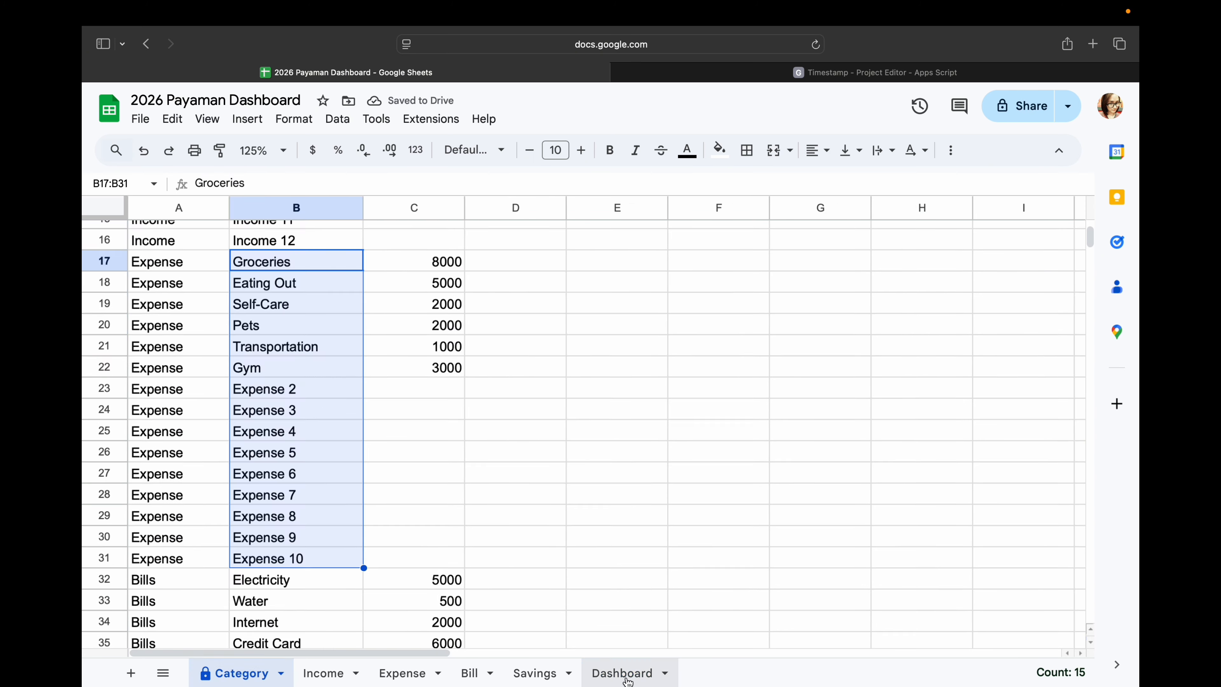
{"action": "left_click", "coordinate": [625, 673]}
{"action": "left_click", "coordinate": [596, 320]}
{"action": "type", "text": "="}
{"action": "left_click", "coordinate": [239, 672]}
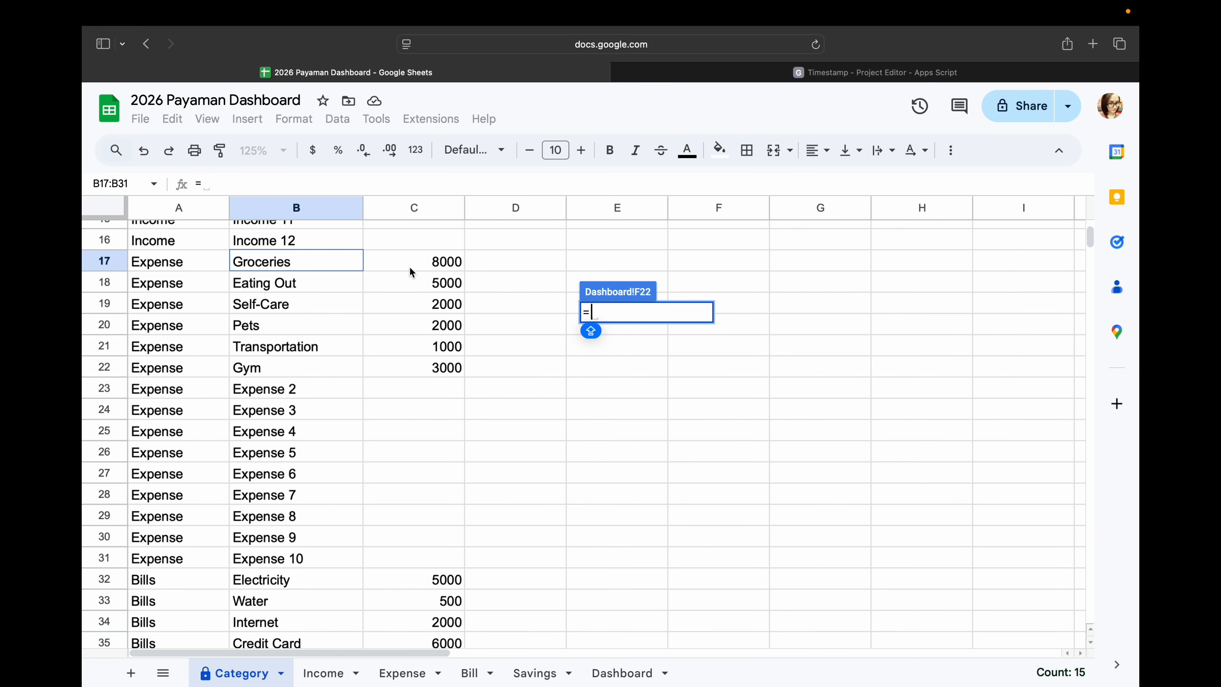
{"action": "scroll", "coordinate": [409, 267], "scroll_direction": "up", "scroll_amount": 3}
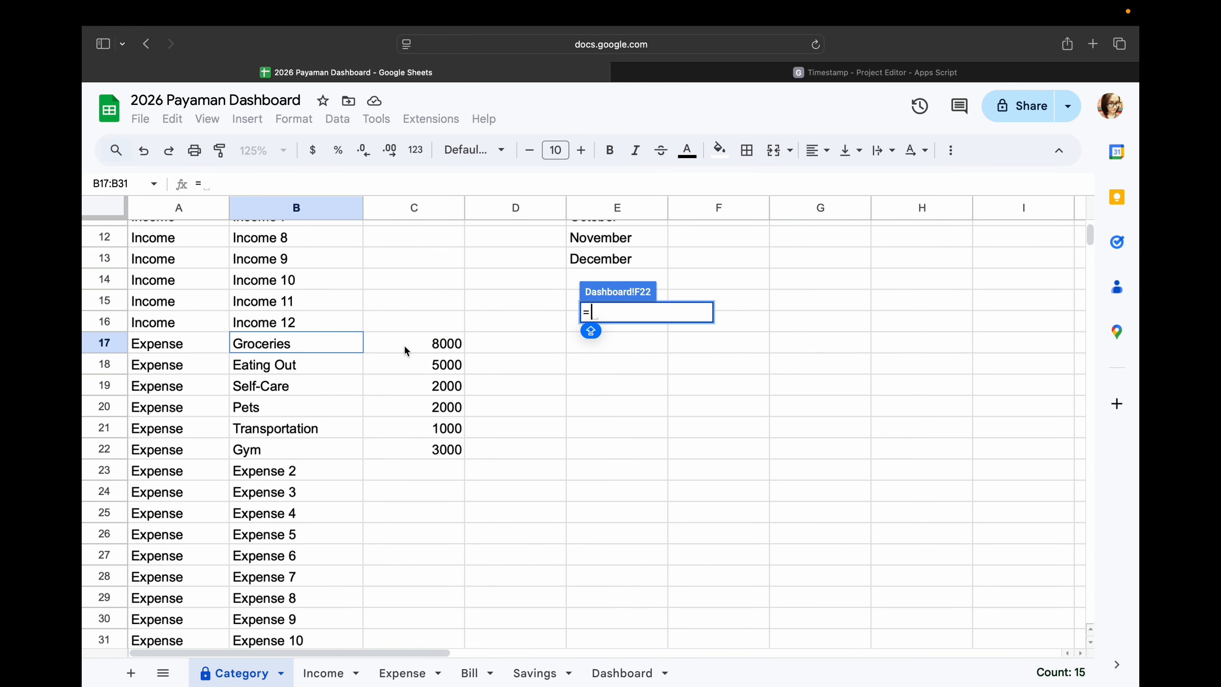
{"action": "left_click", "coordinate": [404, 345]}
{"action": "key", "text": "Return"}
{"action": "double_click", "coordinate": [681, 321]}
{"action": "left_click", "coordinate": [725, 320]}
{"action": "scroll", "coordinate": [522, 445], "scroll_direction": "down", "scroll_amount": 3}
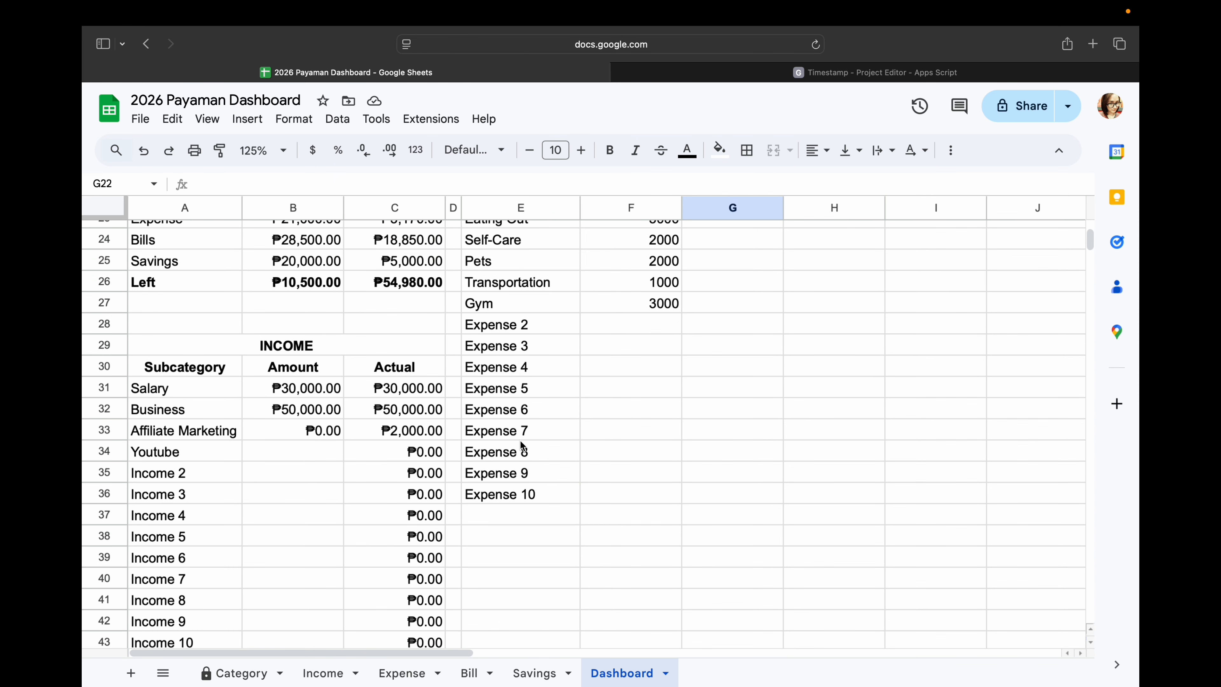
{"action": "left_click", "coordinate": [502, 536]}
{"action": "type", "text": "T"}
{"action": "key", "text": "BackSpace"}
{"action": "key", "text": "BackSpace"}
{"action": "key", "text": "BackSpace"}
{"action": "key", "text": "BackSpace"}
- Copy the Salary row's Actual SUMIFS formula from C31 into G22
{"action": "left_click", "coordinate": [625, 389]}
{"action": "scroll", "coordinate": [624, 409], "scroll_direction": "down", "scroll_amount": 5}
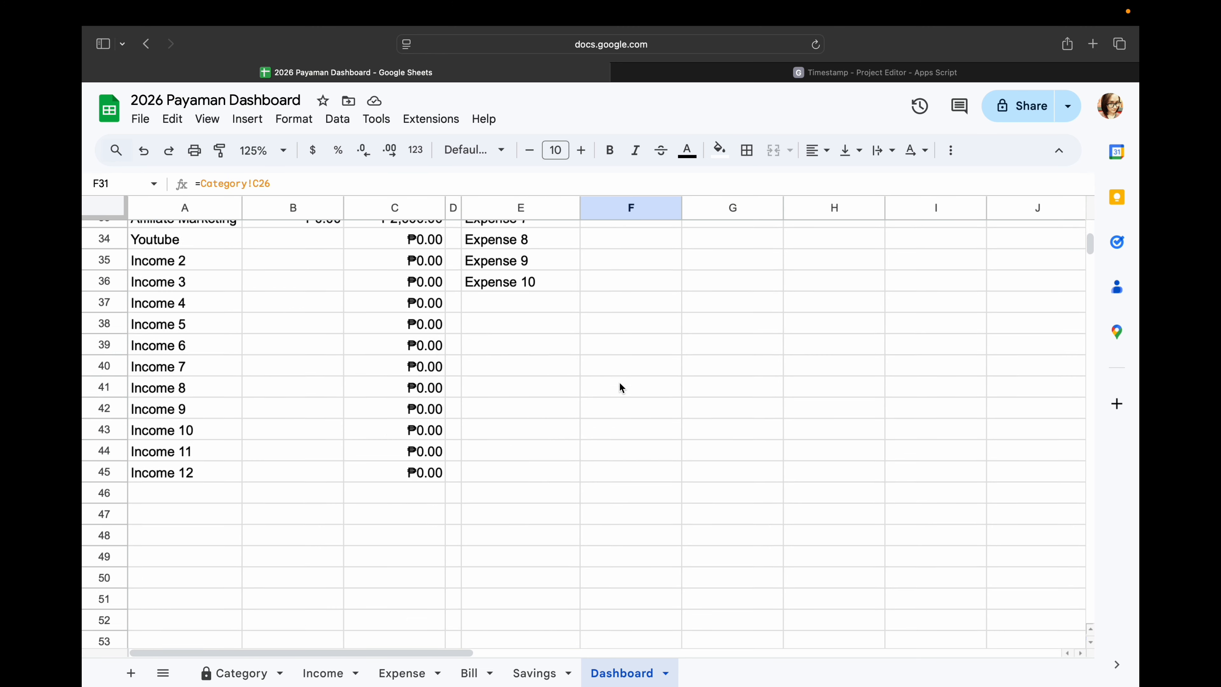
{"action": "scroll", "coordinate": [619, 387], "scroll_direction": "up", "scroll_amount": 6}
{"action": "left_click", "coordinate": [386, 431]}
{"action": "left_click_drag", "start_coordinate": [487, 184], "coordinate": [182, 176]}
{"action": "key", "text": "super+c"}
{"action": "key", "text": "Return"}
{"action": "scroll", "coordinate": [640, 376], "scroll_direction": "up", "scroll_amount": 3}
{"action": "left_click", "coordinate": [721, 306]}
{"action": "left_click", "coordinate": [265, 184]}
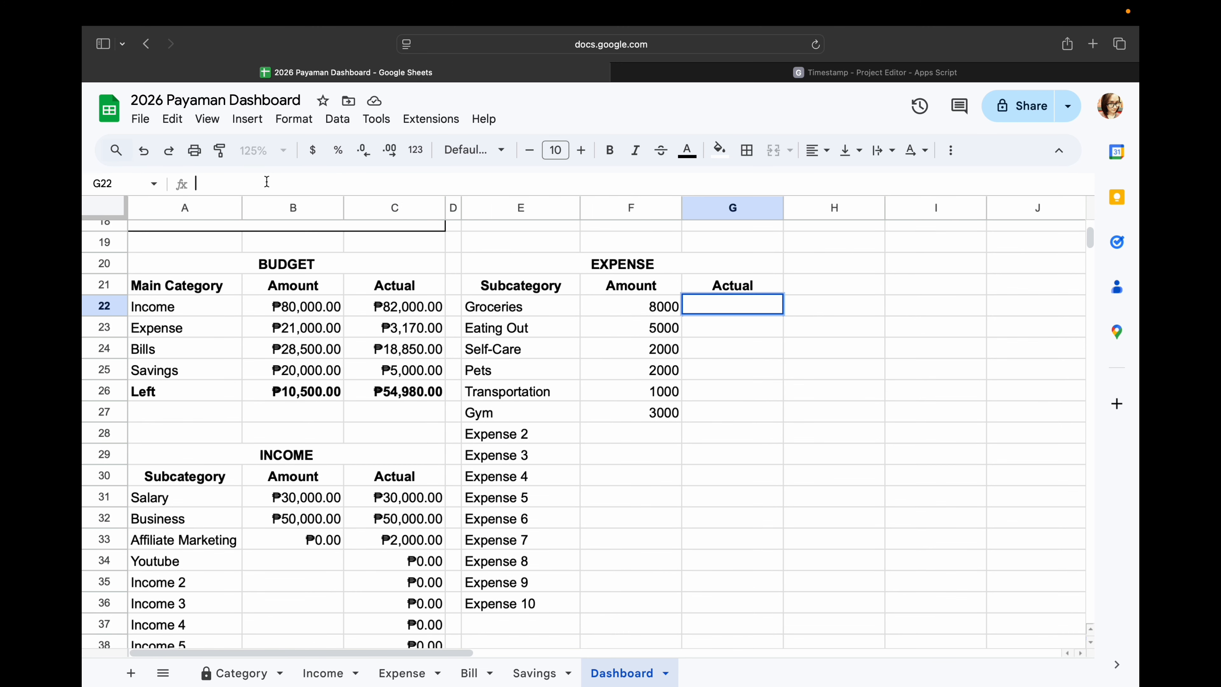
{"action": "key", "text": "super+v"}
- Replace all three Income sheet references in the G22 formula with Expense
{"action": "left_click_drag", "start_coordinate": [276, 183], "coordinate": [242, 184]}
{"action": "key", "text": "BackSpace"}
{"action": "type", "text": "Expense"}
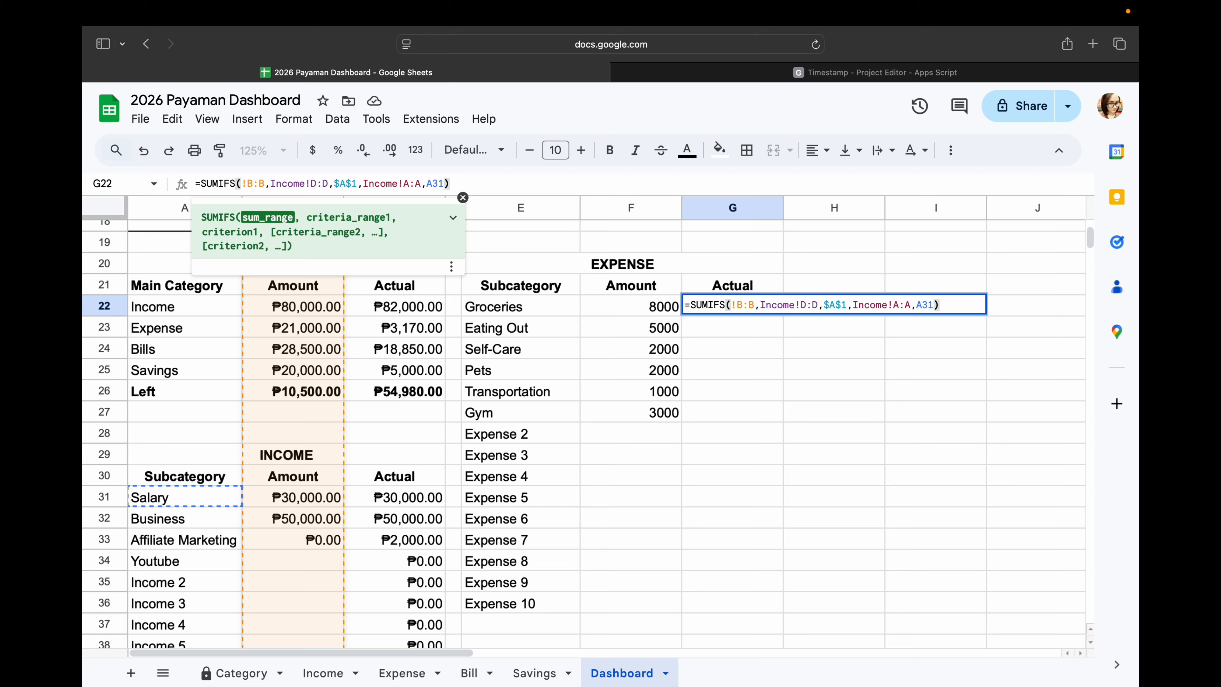
{"action": "double_click", "coordinate": [313, 184]}
{"action": "type", "text": "Expense"}
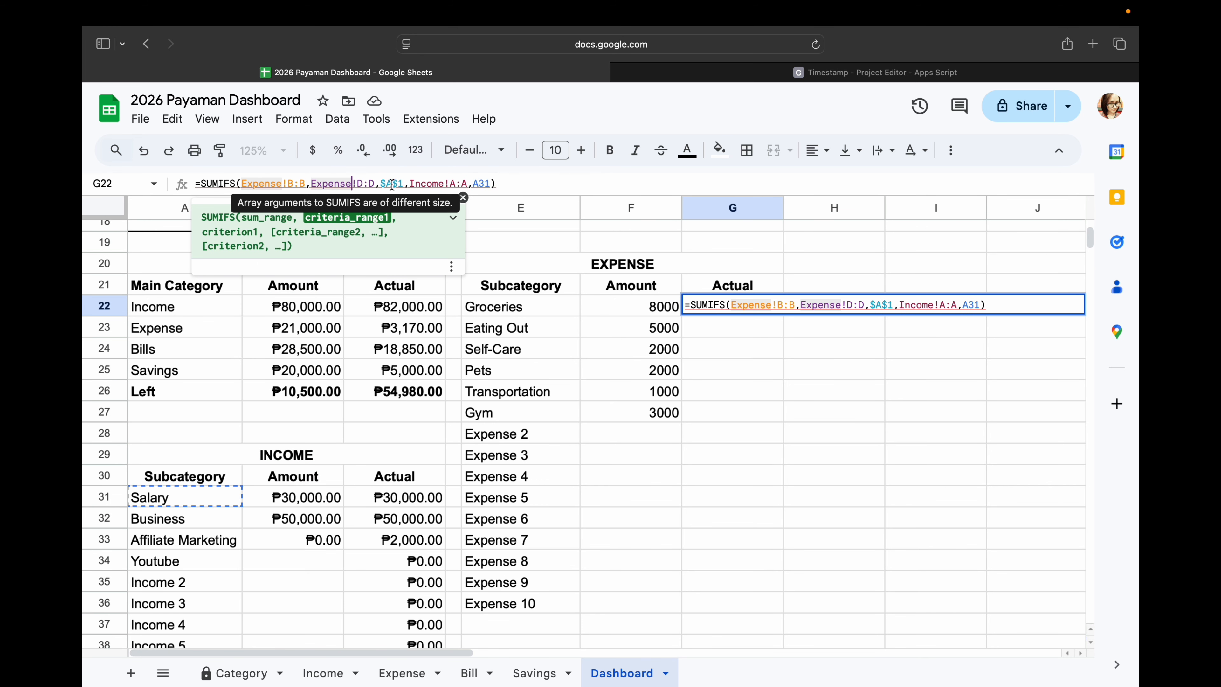
{"action": "double_click", "coordinate": [428, 184]}
{"action": "type", "text": "Expense"}
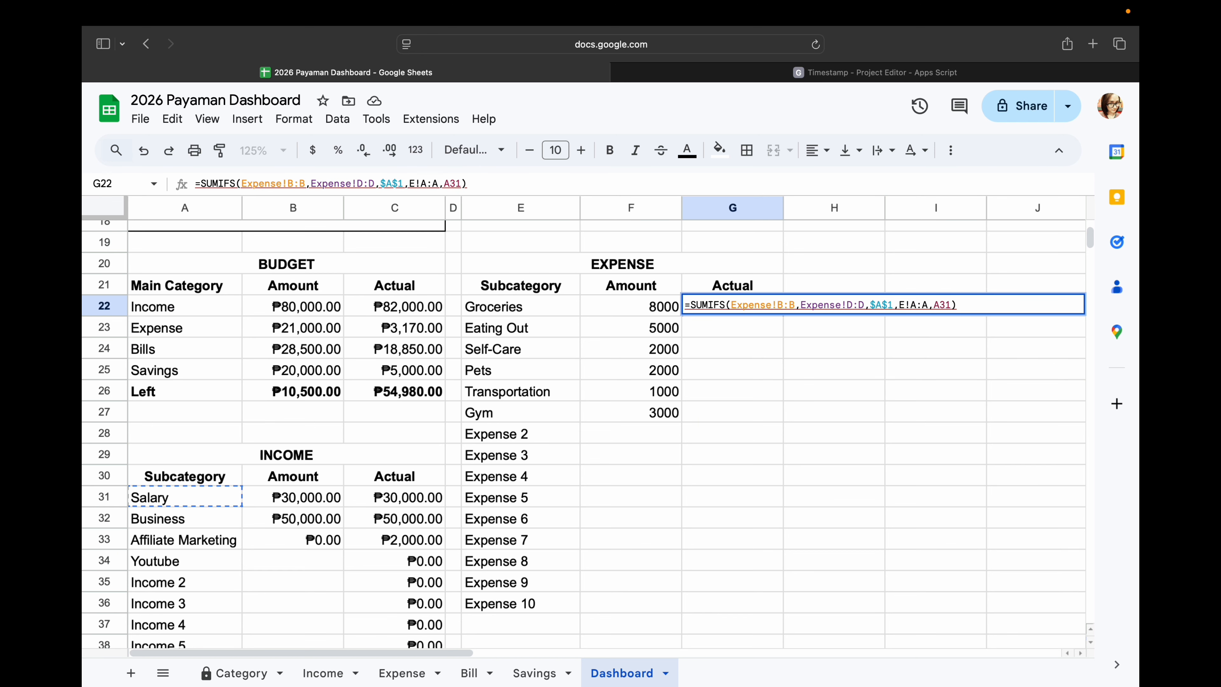
- Change the last SUMIFS criterion in G22 to E22 and autofill the formula down through G36
{"action": "double_click", "coordinate": [487, 183]}
{"action": "type", "text": "E22"}
{"action": "key", "text": "Return"}
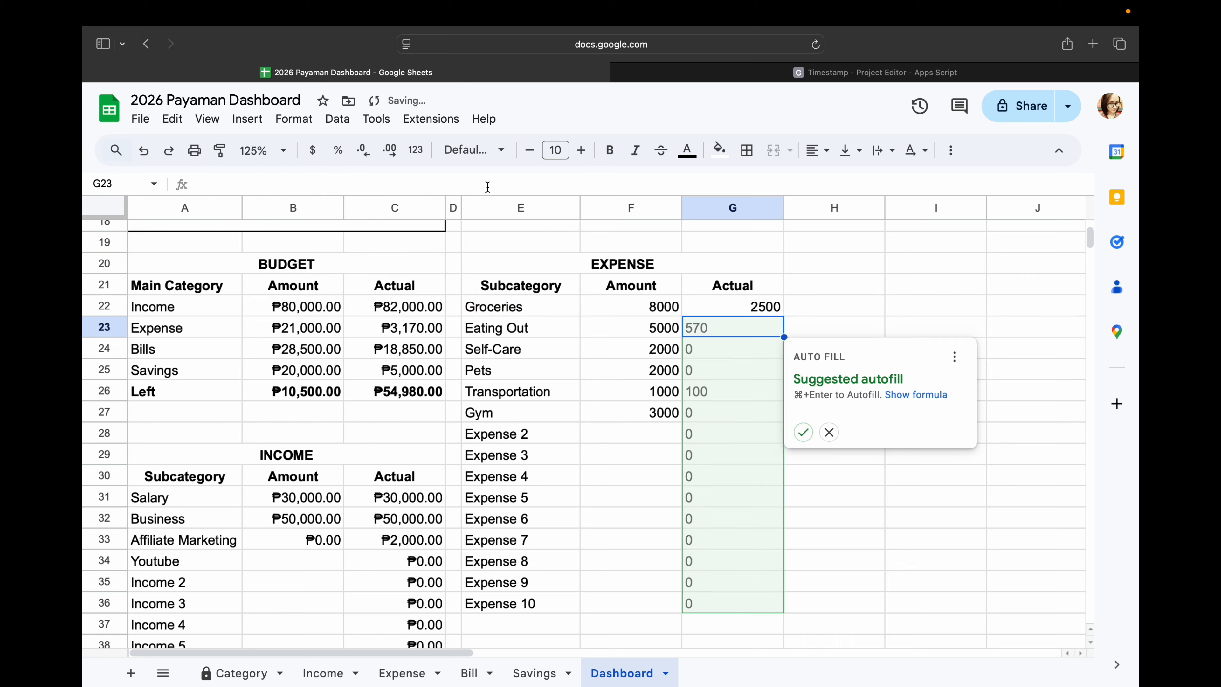
{"action": "key", "text": "super+Return"}
- Format the expense Amount and Actual cells F22:G36 as Philippine Peso
{"action": "key", "text": "shift+Left"}
{"action": "left_click", "coordinate": [293, 119]}
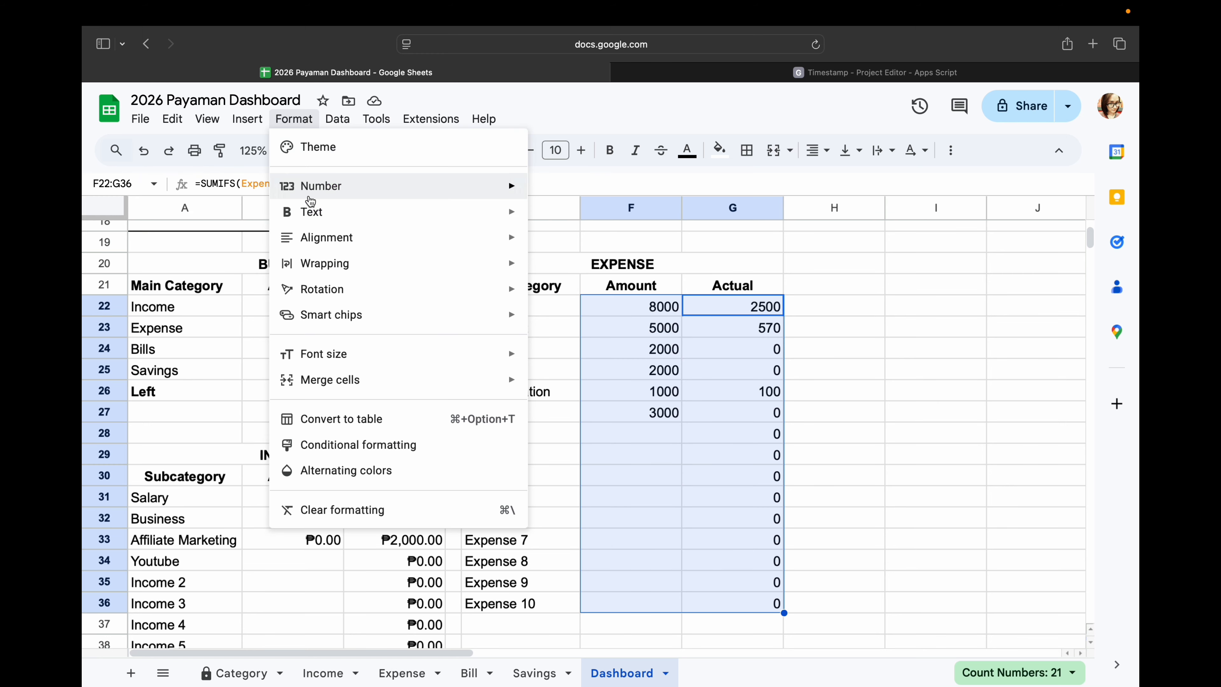
{"action": "mouse_move", "coordinate": [337, 183]}
{"action": "left_click", "coordinate": [601, 585]}
{"action": "left_click", "coordinate": [884, 432]}
- Copy the EXPENSE heading and its column headers to I20:K21, and narrow column H as a spacer
{"action": "scroll", "coordinate": [627, 563], "scroll_direction": "right", "scroll_amount": 5}
{"action": "left_click_drag", "start_coordinate": [322, 251], "coordinate": [429, 269]}
{"action": "left_click_drag", "start_coordinate": [584, 207], "coordinate": [502, 207]}
{"action": "left_click", "coordinate": [564, 238]}
{"action": "key", "text": "super+v"}
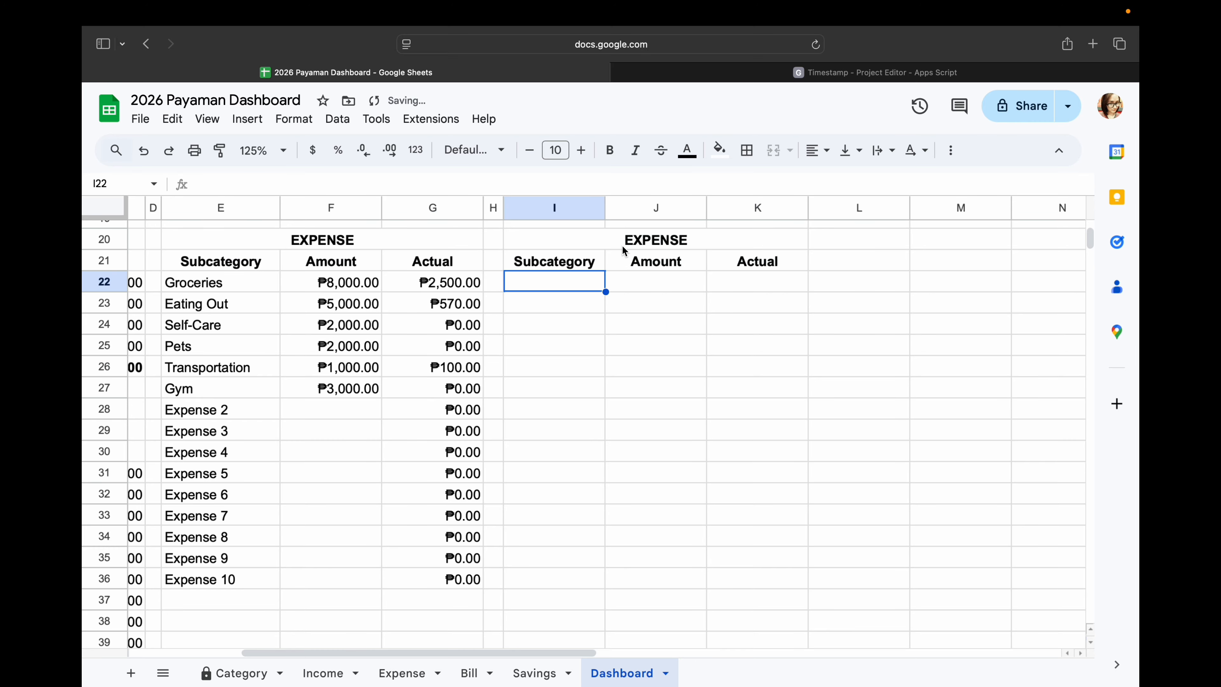
- Change the copied heading in I20 to BILLS and set the sheet zoom to 90%
{"action": "type", "text": "BBILLS"}
{"action": "key", "text": "Return"}
{"action": "left_click_drag", "start_coordinate": [538, 653], "coordinate": [448, 653]}
{"action": "left_click", "coordinate": [262, 150]}
{"action": "left_click", "coordinate": [255, 233]}
- Move the Savings sheet ahead of the Bill sheet, and narrow column H slightly on the Dashboard
{"action": "left_click_drag", "start_coordinate": [538, 672], "coordinate": [478, 672]}
{"action": "left_click", "coordinate": [621, 672]}
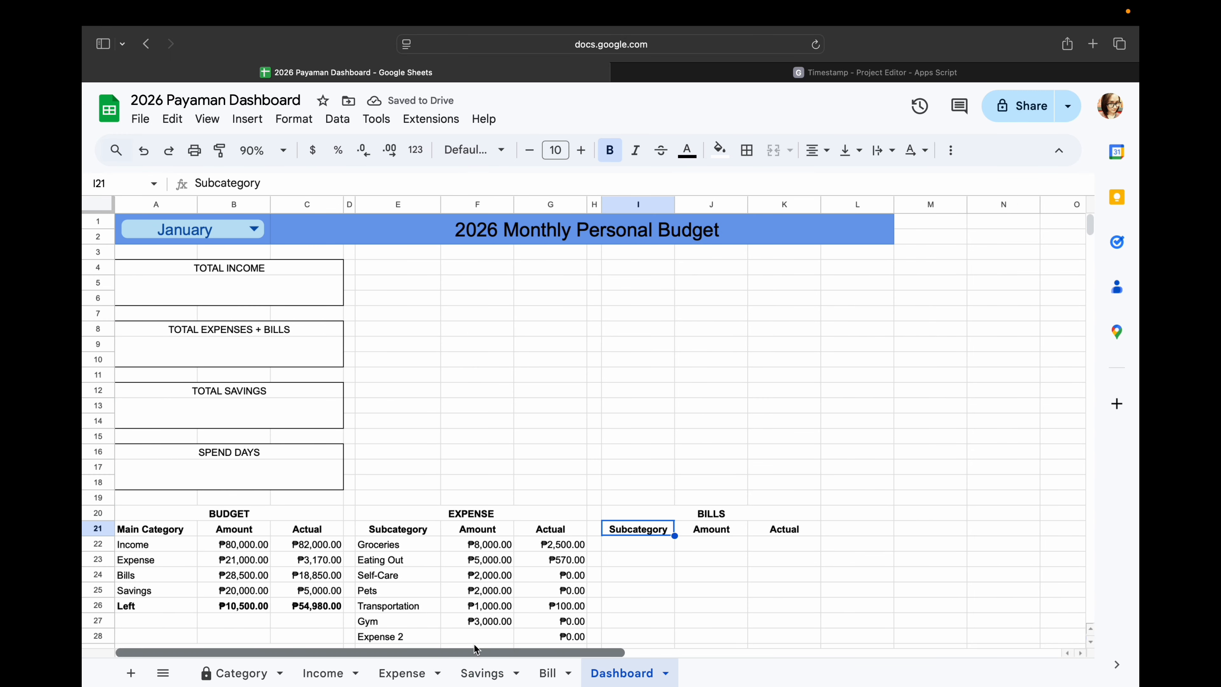
{"action": "left_click_drag", "start_coordinate": [600, 204], "coordinate": [598, 204]}
{"action": "left_click", "coordinate": [745, 346]}
- Extend the merged title banner across C1:O2 and insert leading spaces before 2026 Monthly Personal Budget
{"action": "left_click_drag", "start_coordinate": [925, 222], "coordinate": [1052, 245]}
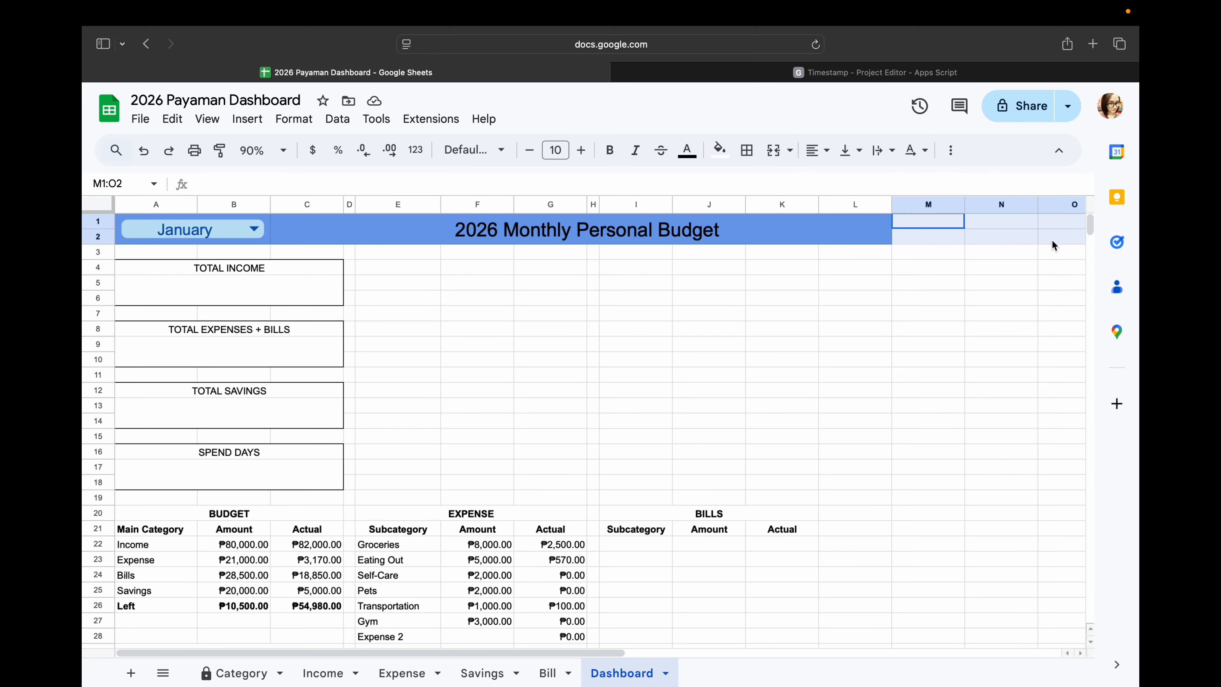
{"action": "left_click", "coordinate": [339, 223], "text": "shift"}
{"action": "left_click", "coordinate": [773, 150]}
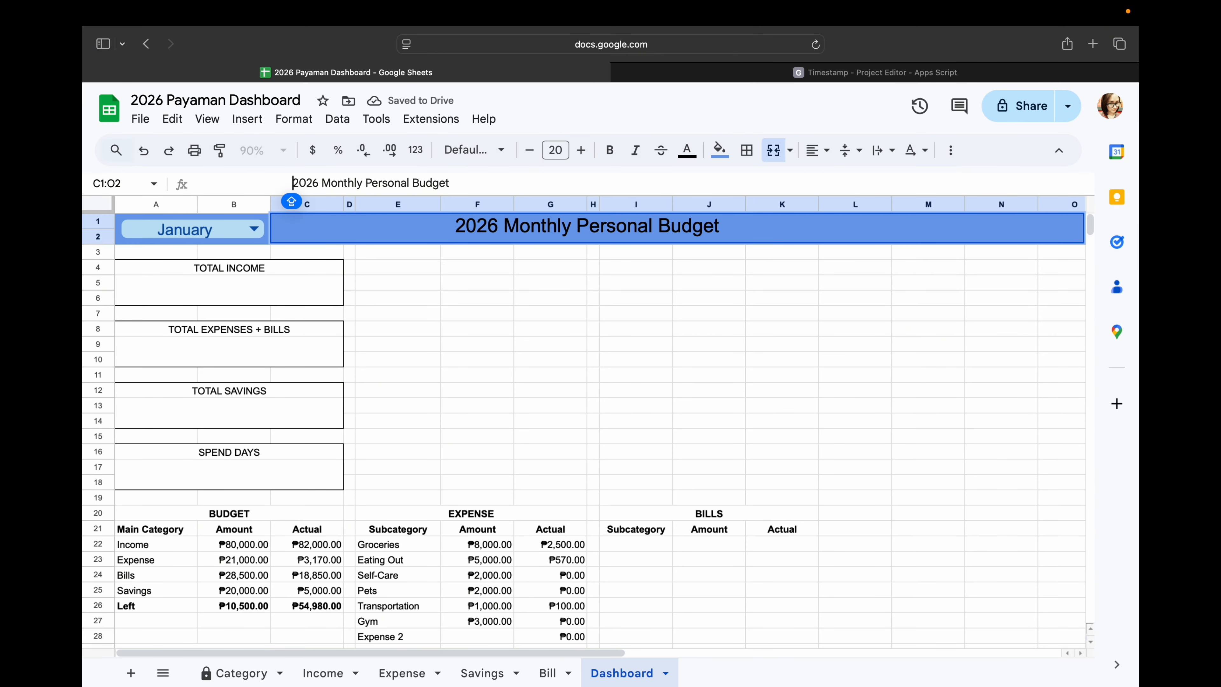
{"action": "left_click", "coordinate": [678, 360]}
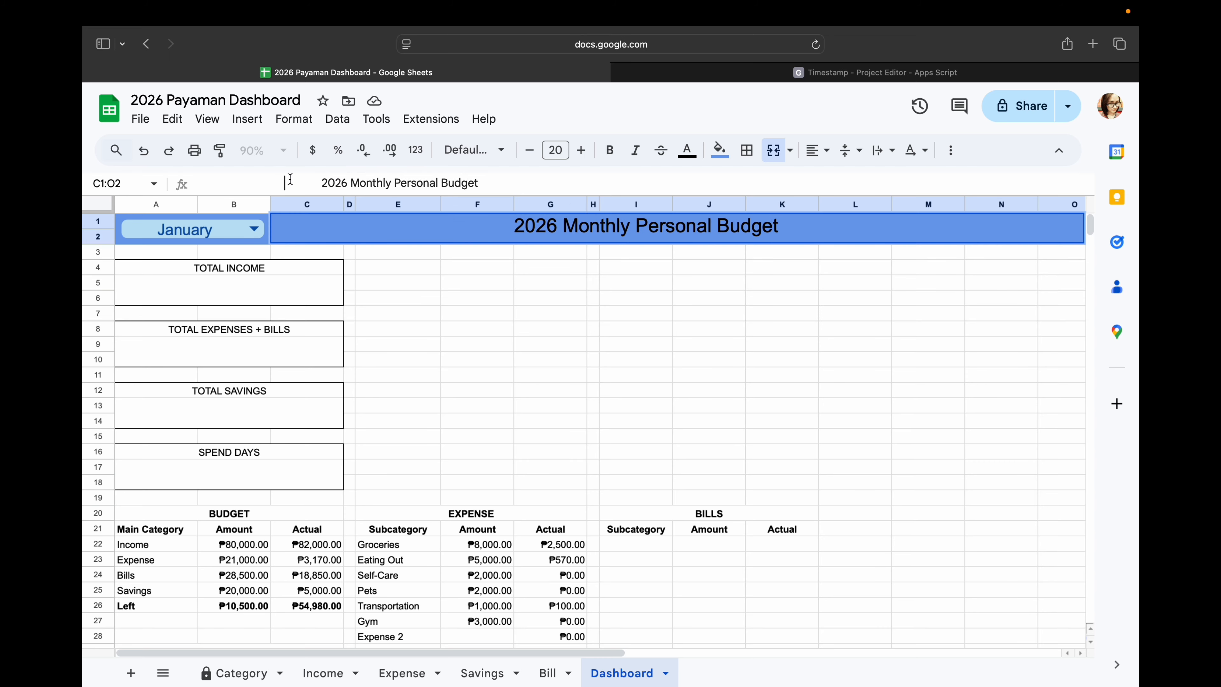
{"action": "left_click", "coordinate": [767, 315]}
- Link I22 to the Electricity subcategory in Category!B32 and fill the bills list down through I36
{"action": "scroll", "coordinate": [767, 317], "scroll_direction": "down", "scroll_amount": 5}
{"action": "scroll", "coordinate": [761, 316], "scroll_direction": "up", "scroll_amount": 5}
{"action": "scroll", "coordinate": [712, 328], "scroll_direction": "down", "scroll_amount": 2}
{"action": "scroll", "coordinate": [713, 334], "scroll_direction": "down", "scroll_amount": 3}
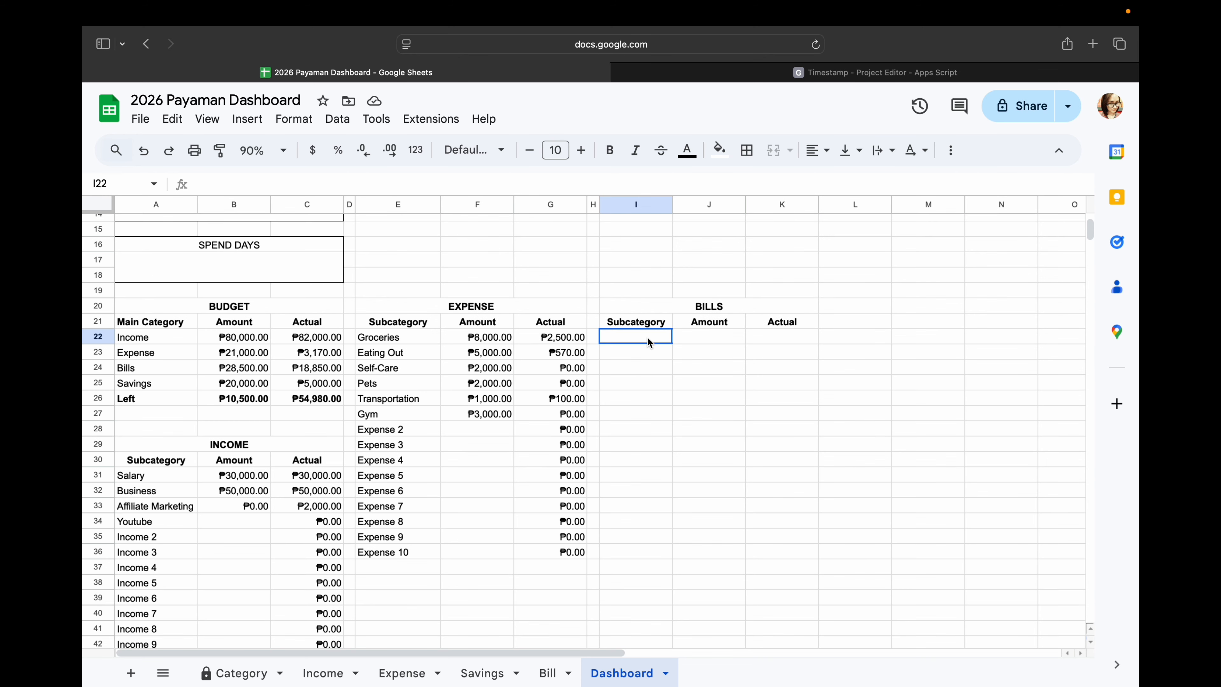
{"action": "left_click", "coordinate": [553, 673]}
{"action": "left_click", "coordinate": [625, 672]}
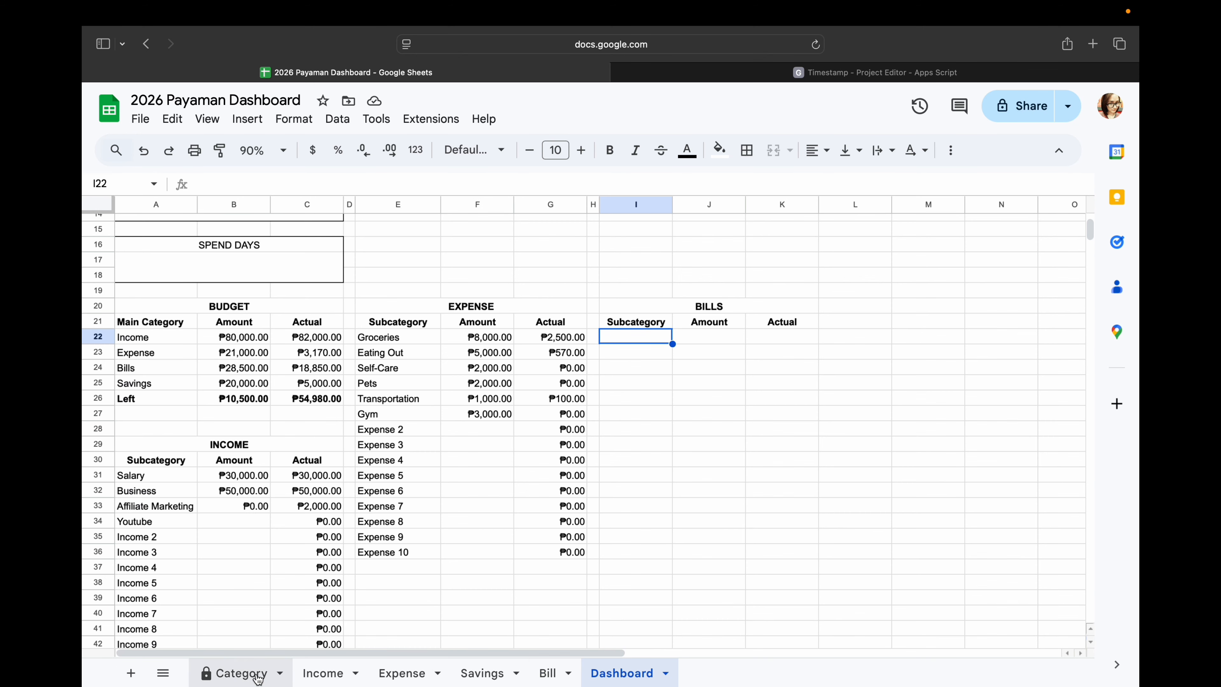
{"action": "type", "text": "="}
{"action": "left_click", "coordinate": [235, 672]}
{"action": "scroll", "coordinate": [281, 414], "scroll_direction": "down", "scroll_amount": 3}
{"action": "left_click", "coordinate": [215, 402]}
{"action": "key", "text": "Return"}
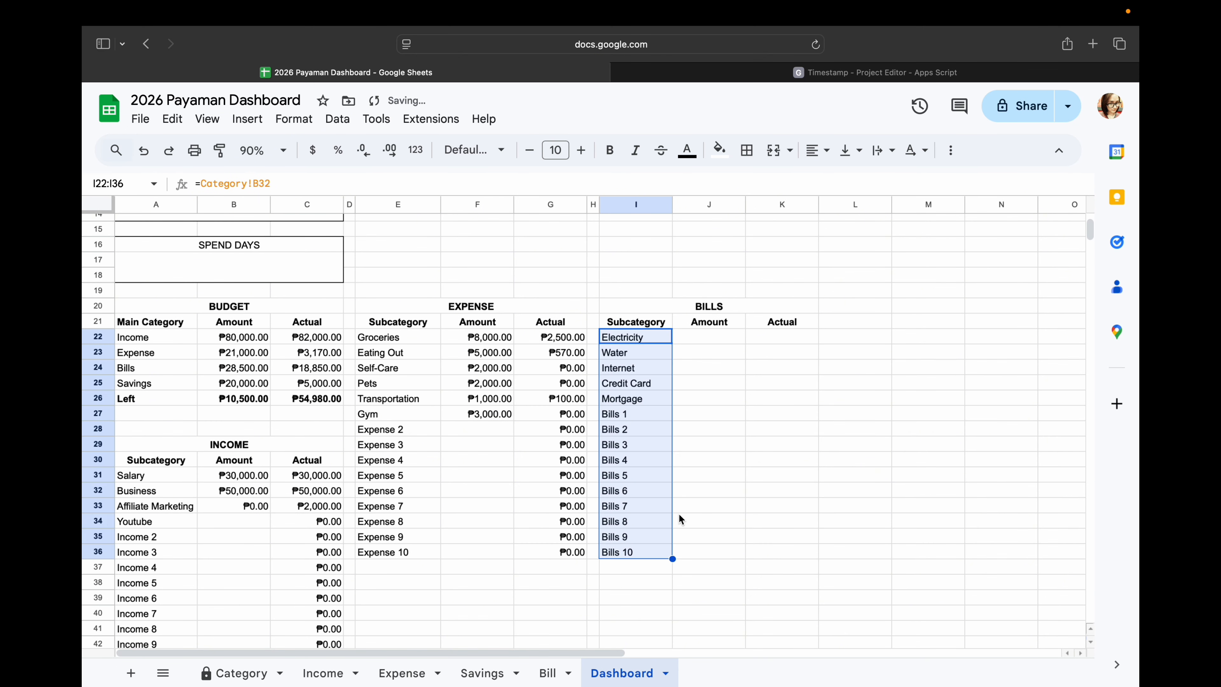
- Link the Electricity amount in J22 to Category!C32 and fill the bill amounts down the list
{"action": "left_click", "coordinate": [708, 335]}
{"action": "type", "text": "="}
{"action": "left_click", "coordinate": [553, 672]}
{"action": "left_click", "coordinate": [236, 672]}
{"action": "left_click_drag", "start_coordinate": [340, 340], "coordinate": [283, 542]}
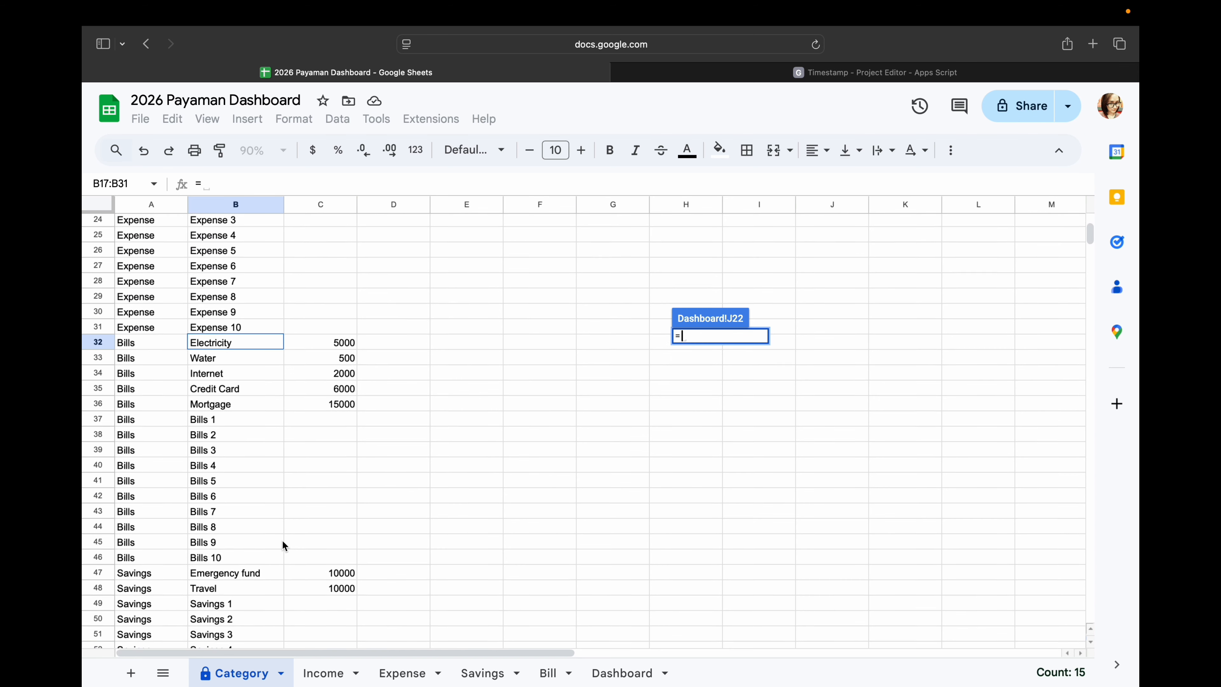
{"action": "key", "text": "Return"}
- Copy the BILLS heading block I20:K21 to M20 and narrow column L into a spacer
{"action": "left_click", "coordinate": [748, 310]}
{"action": "key", "text": "shift+Down"}
{"action": "key", "text": "ctrl+c"}
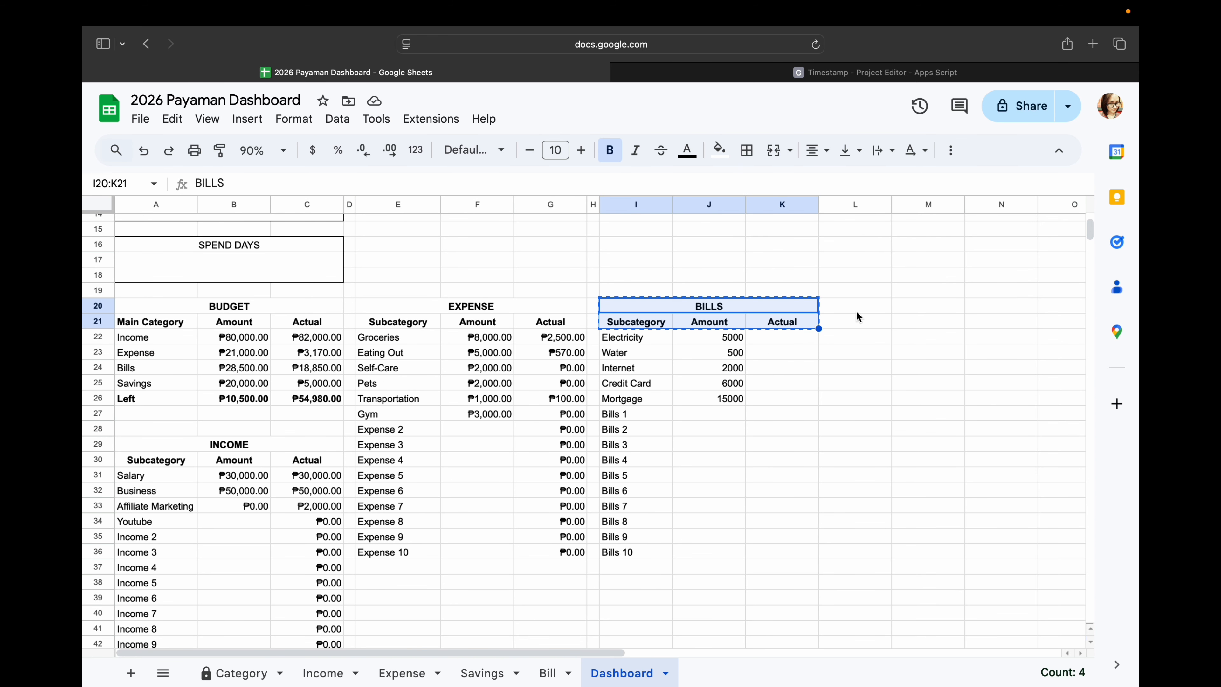
{"action": "left_click_drag", "start_coordinate": [892, 204], "coordinate": [832, 204]}
{"action": "left_click", "coordinate": [869, 307]}
{"action": "key", "text": "ctrl+v"}
- Change the copied heading in M20 to SAVINGS
{"action": "scroll", "coordinate": [960, 391], "scroll_direction": "up", "scroll_amount": 5}
{"action": "scroll", "coordinate": [960, 392], "scroll_direction": "down", "scroll_amount": 3}
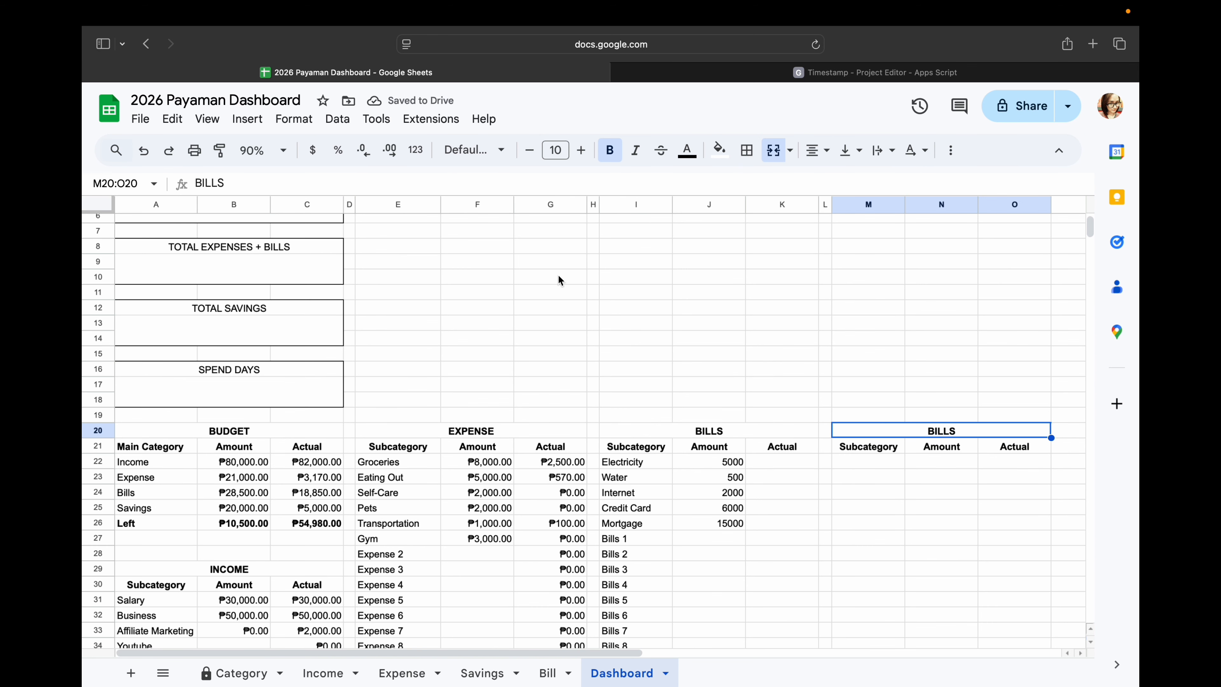
{"action": "key", "text": "shift+Up"}
{"action": "double_click", "coordinate": [256, 181]}
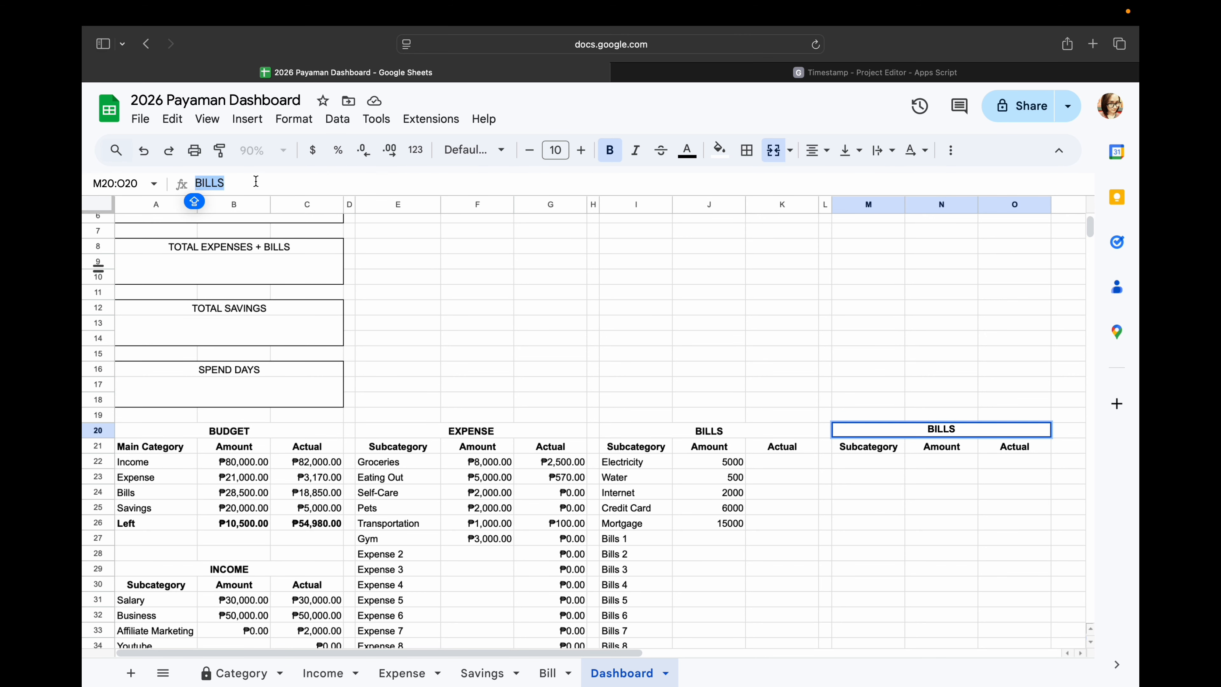
{"action": "type", "text": "SAVINGS"}
{"action": "key", "text": "Return"}
- Link M22 to the Emergency fund subcategory in Category!B47 and fill the savings list down through M36
{"action": "scroll", "coordinate": [482, 523], "scroll_direction": "down", "scroll_amount": 4}
{"action": "type", "text": "="}
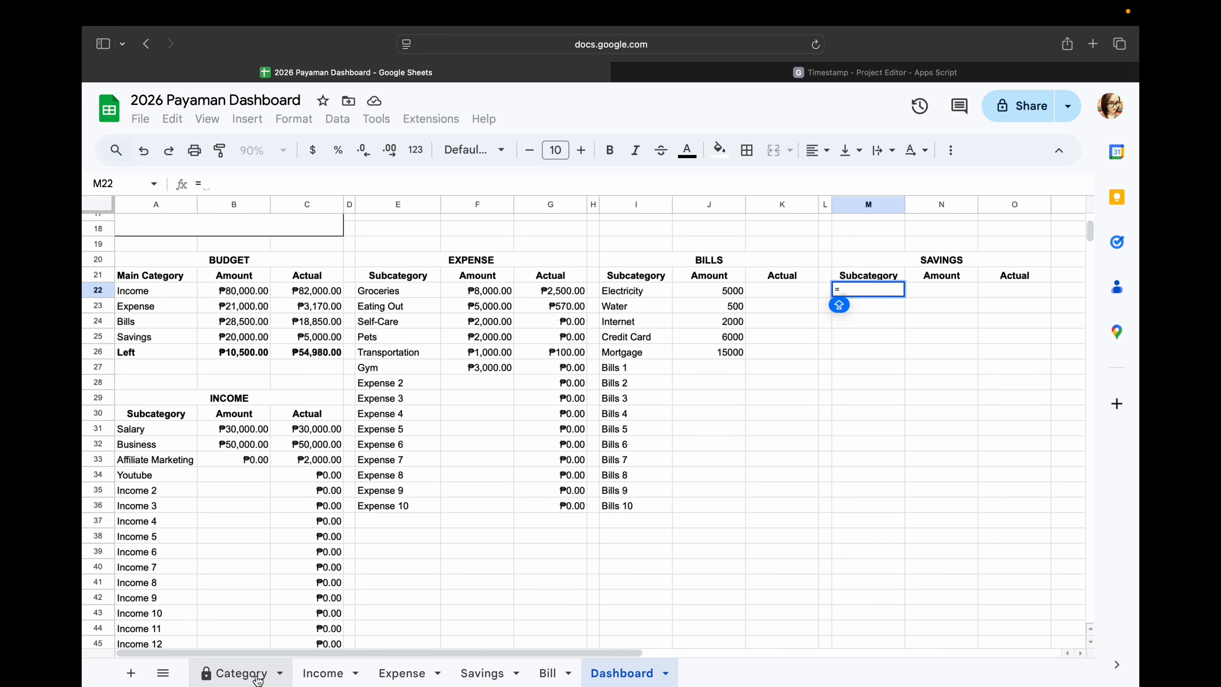
{"action": "left_click", "coordinate": [241, 673]}
{"action": "left_click", "coordinate": [431, 535]}
{"action": "key", "text": "Return"}
{"action": "left_click_drag", "start_coordinate": [904, 297], "coordinate": [867, 505]}
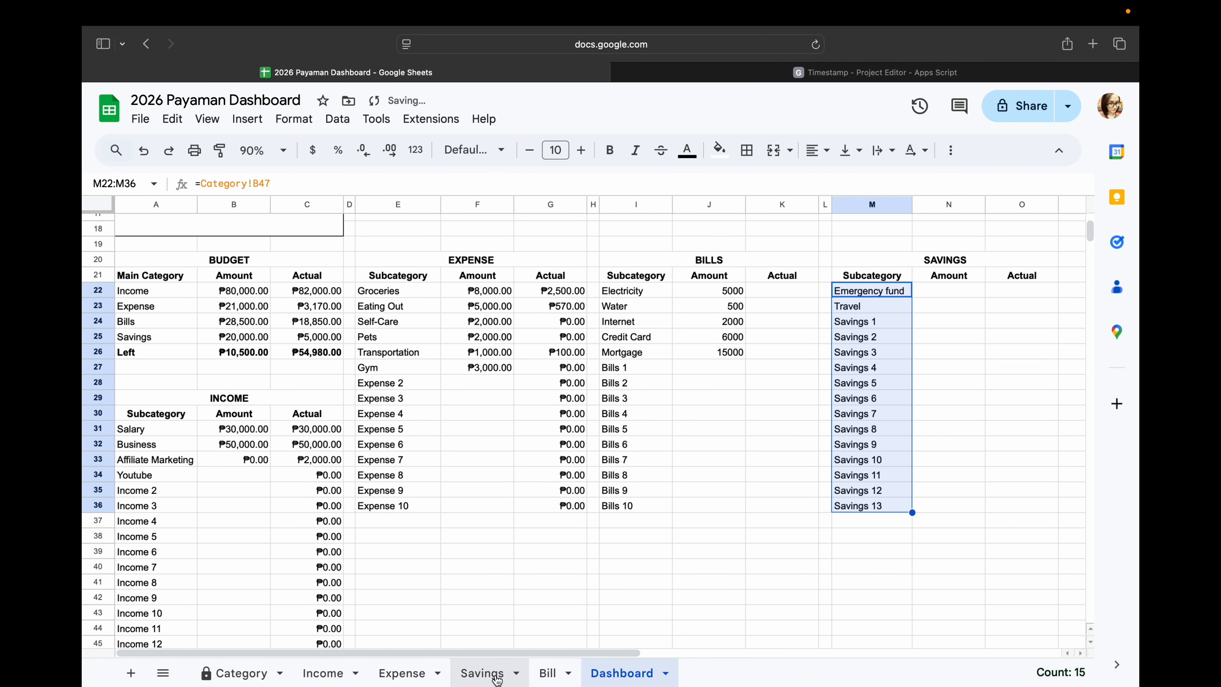
- Link the Emergency fund amount in N22 to Category!C47 and fill the savings amounts down through N36
{"action": "left_click", "coordinate": [241, 672]}
{"action": "left_click", "coordinate": [621, 672]}
{"action": "left_click", "coordinate": [949, 289]}
{"action": "type", "text": "="}
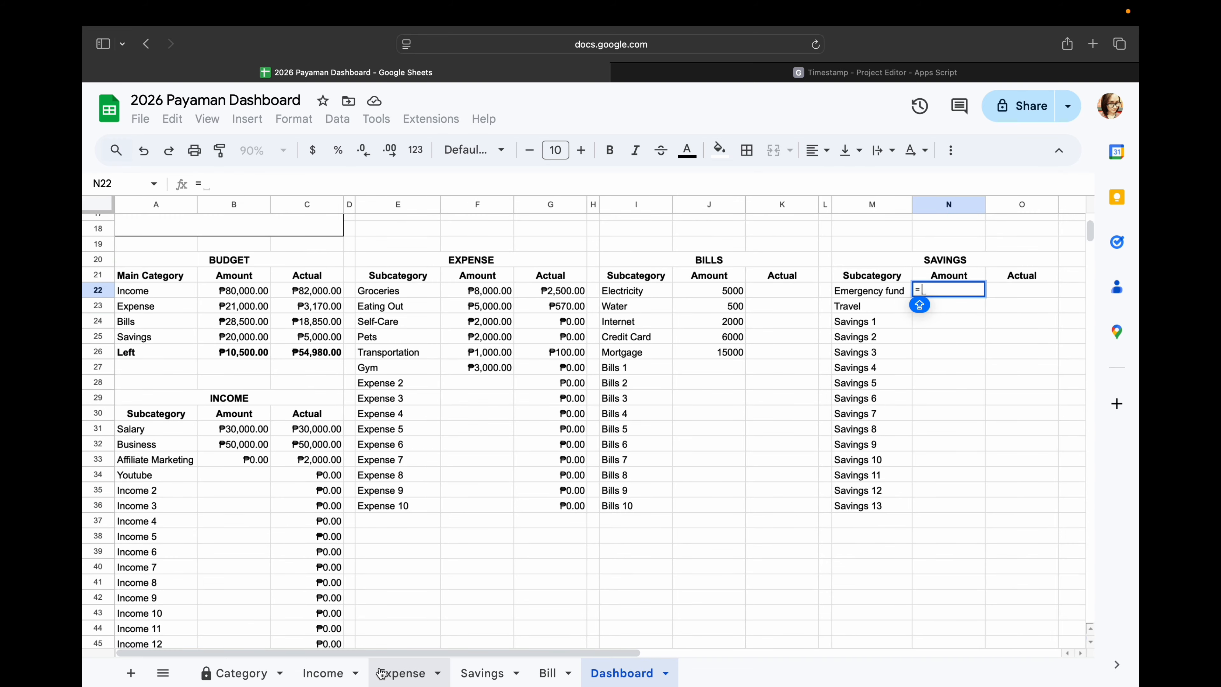
{"action": "left_click", "coordinate": [693, 77]}
{"action": "left_click", "coordinate": [576, 72]}
{"action": "left_click", "coordinate": [240, 672]}
{"action": "left_click", "coordinate": [341, 374]}
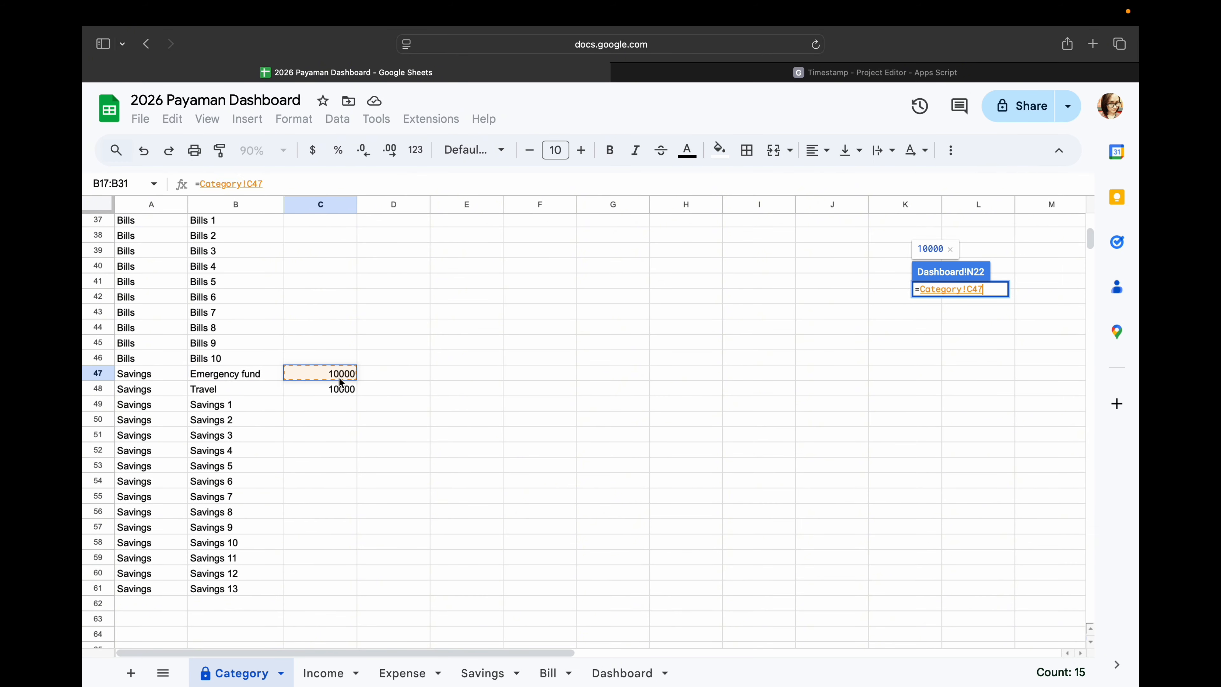
{"action": "key", "text": "Return"}
{"action": "left_click", "coordinate": [949, 290]}
{"action": "left_click_drag", "start_coordinate": [985, 297], "coordinate": [982, 503]}
- Apply the peso currency format to the Amount and Actual columns of BILLS (J22:K36) and SAVINGS (N22:O36)
{"action": "left_click_drag", "start_coordinate": [709, 290], "coordinate": [777, 499]}
{"action": "left_click", "coordinate": [294, 119]}
{"action": "mouse_move", "coordinate": [349, 186]}
{"action": "left_click", "coordinate": [589, 586]}
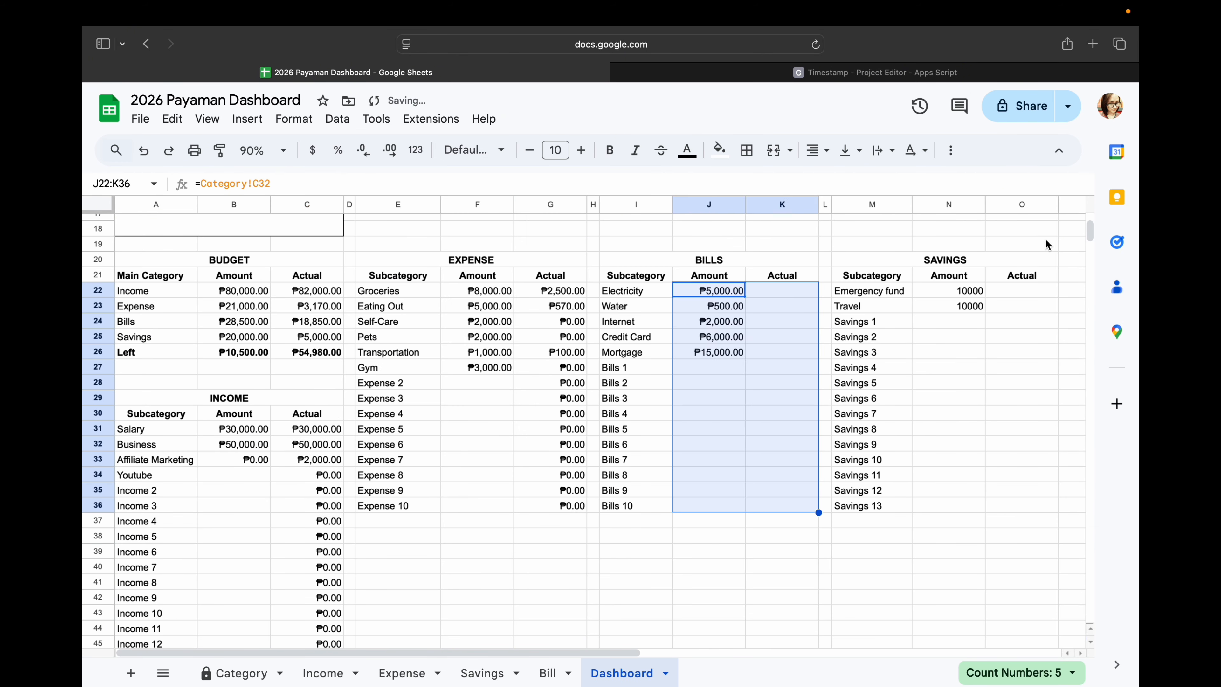
{"action": "left_click_drag", "start_coordinate": [948, 291], "coordinate": [1021, 503]}
{"action": "left_click", "coordinate": [293, 119]}
{"action": "left_click", "coordinate": [589, 586]}
{"action": "left_click", "coordinate": [1015, 290]}
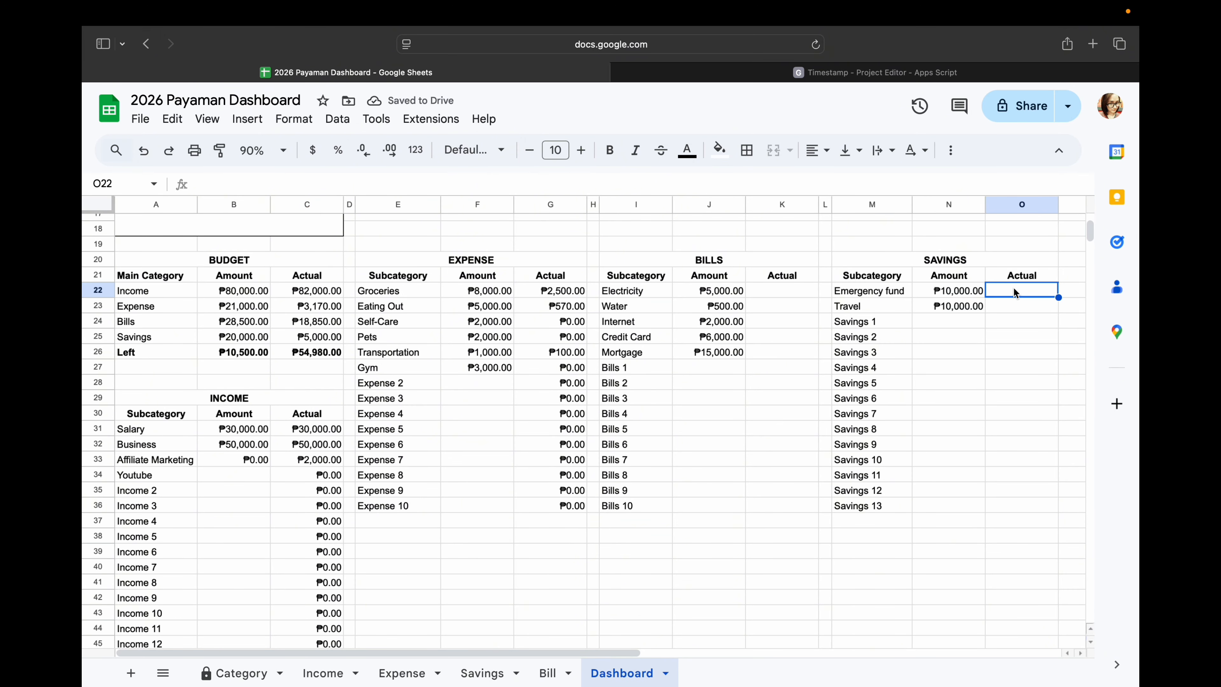
- Copy the SUMIFS formula text from the Groceries actual in G22 into the Electricity actual in K22
{"action": "left_click", "coordinate": [781, 289]}
{"action": "scroll", "coordinate": [738, 311], "scroll_direction": "down", "scroll_amount": 1}
{"action": "type", "text": "="}
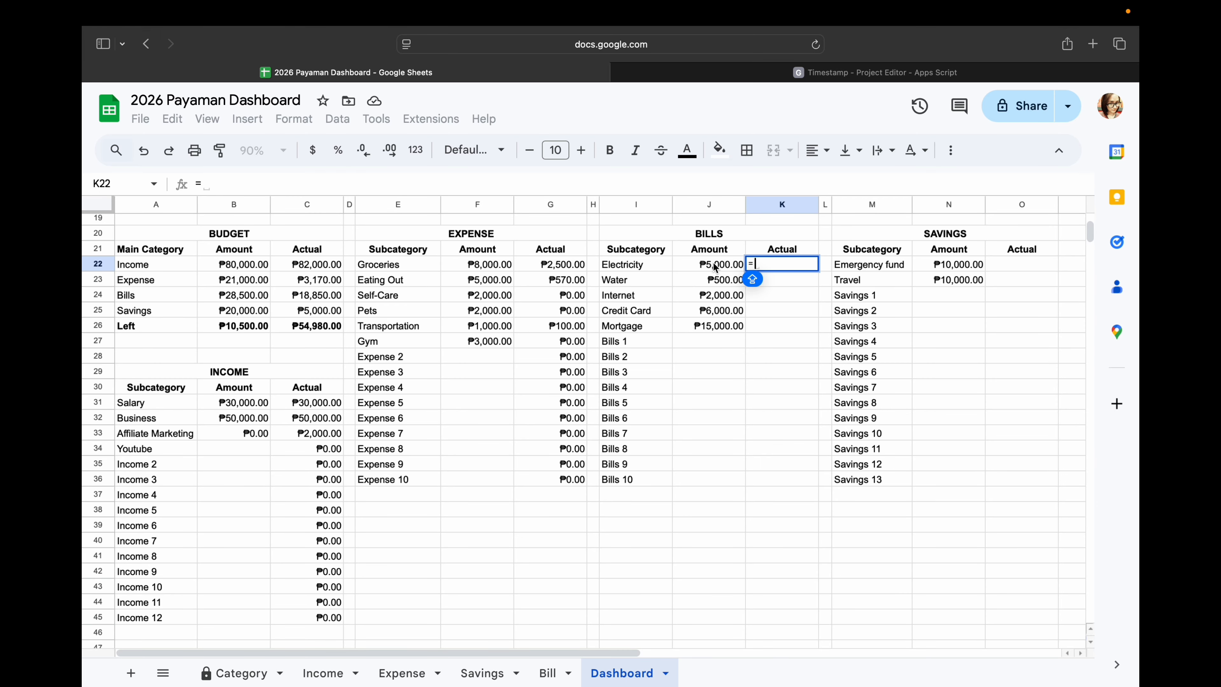
{"action": "key", "text": "Escape"}
{"action": "left_click", "coordinate": [552, 264]}
{"action": "left_click_drag", "start_coordinate": [520, 185], "coordinate": [194, 185]}
{"action": "key", "text": "super+c"}
{"action": "left_click", "coordinate": [794, 276]}
{"action": "left_click", "coordinate": [793, 265]}
{"action": "left_click", "coordinate": [269, 185]}
{"action": "key", "text": "super+v"}
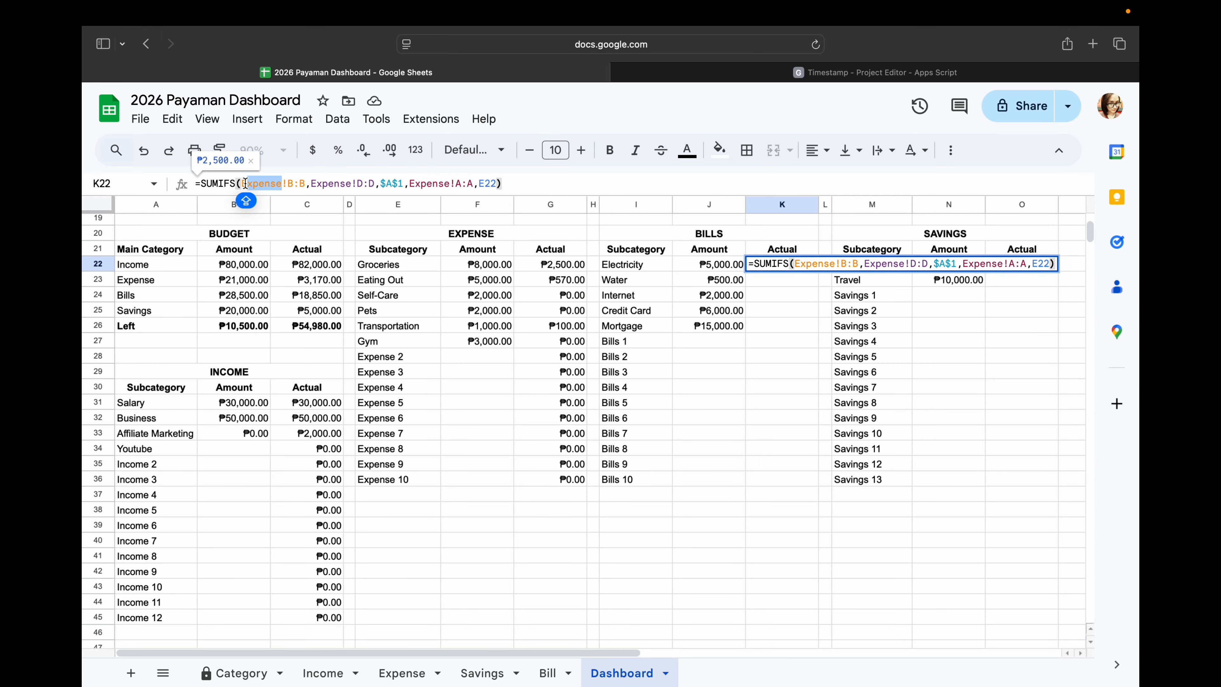
- Point the K22 SUMIFS to the Bill sheet with I22 as the subcategory criterion, and autofill it down through K36
{"action": "type", "text": "Bill"}
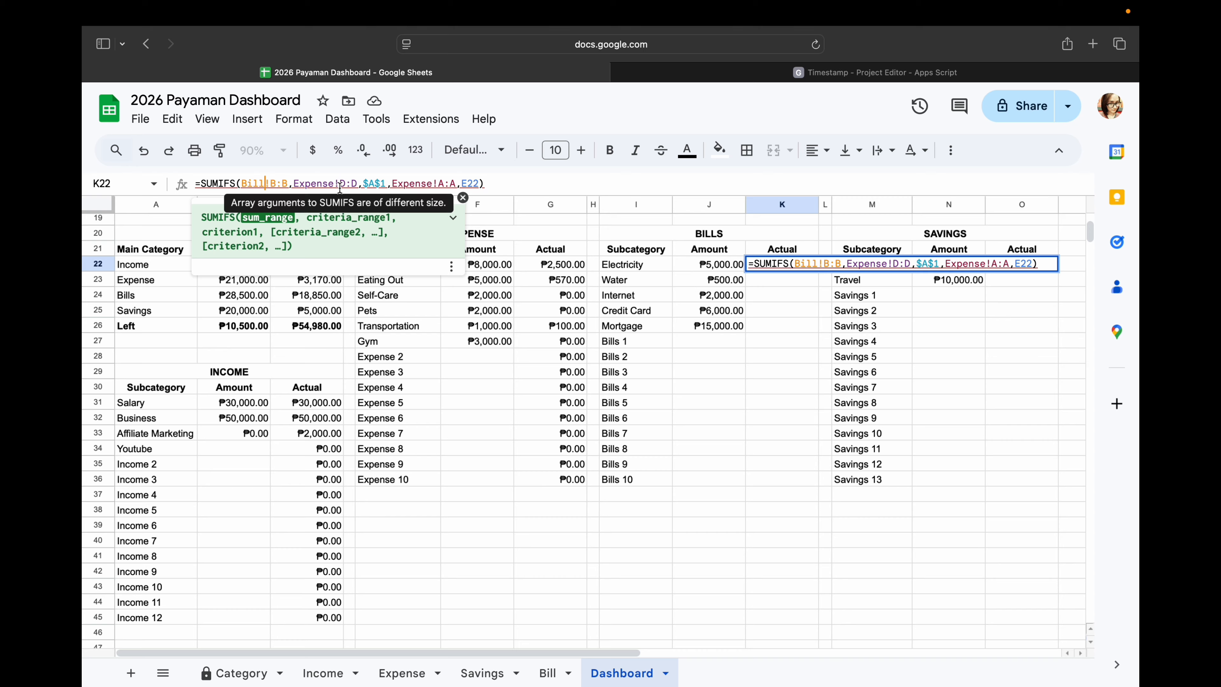
{"action": "double_click", "coordinate": [315, 183]}
{"action": "type", "text": "Bill"}
{"action": "double_click", "coordinate": [395, 183]}
{"action": "type", "text": "Bill"}
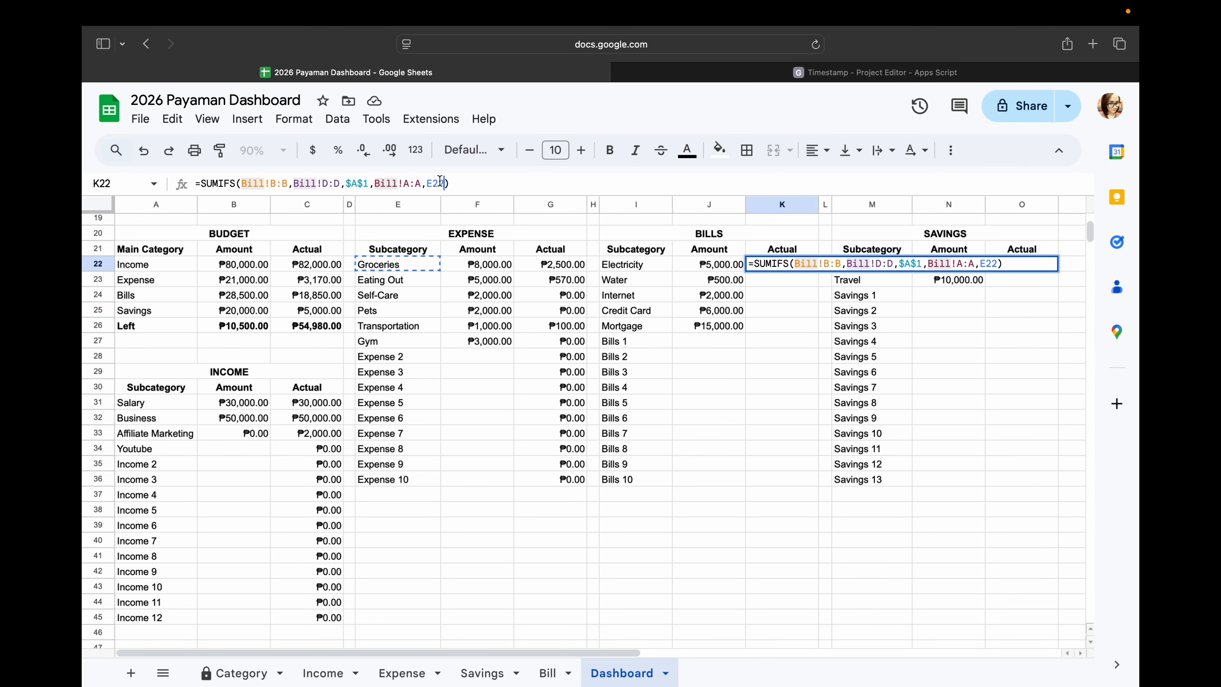
{"action": "left_click", "coordinate": [636, 265]}
{"action": "key", "text": "Return"}
{"action": "key", "text": "super+Return"}
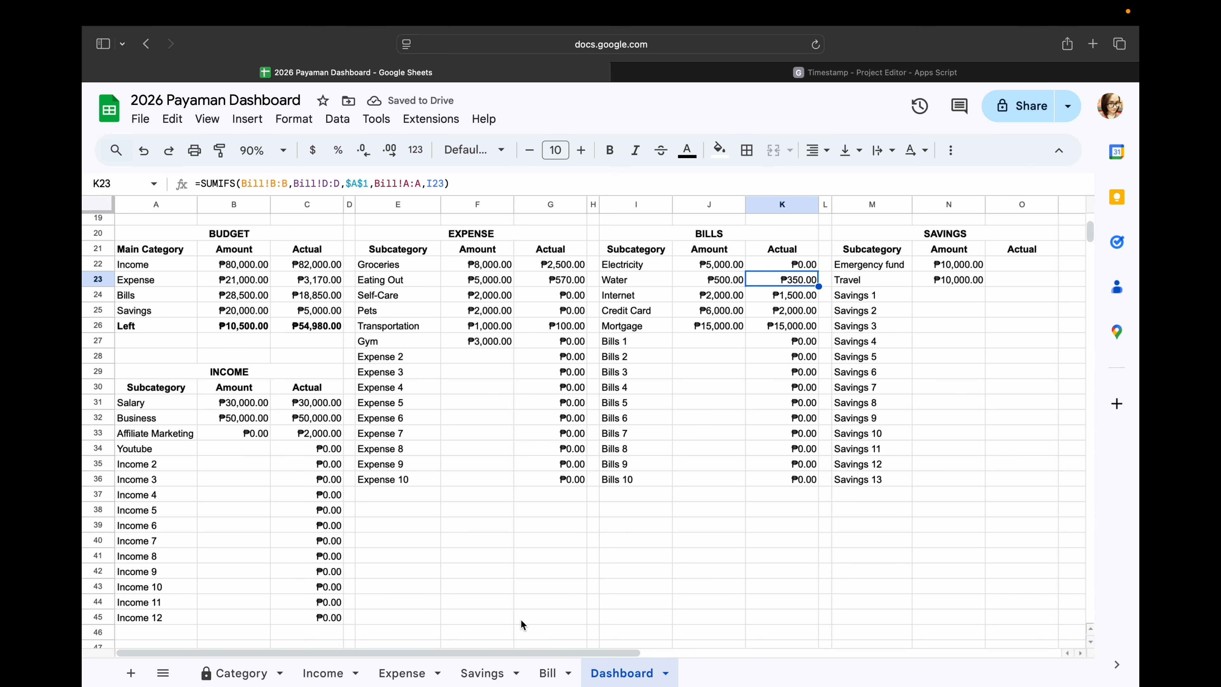
- Copy the SUMIFS formula text from K22 into the Emergency fund actual in O22
{"action": "left_click", "coordinate": [553, 673]}
{"action": "left_click", "coordinate": [622, 672]}
{"action": "left_click", "coordinate": [949, 264]}
{"action": "left_click", "coordinate": [1021, 263]}
{"action": "type", "text": "="}
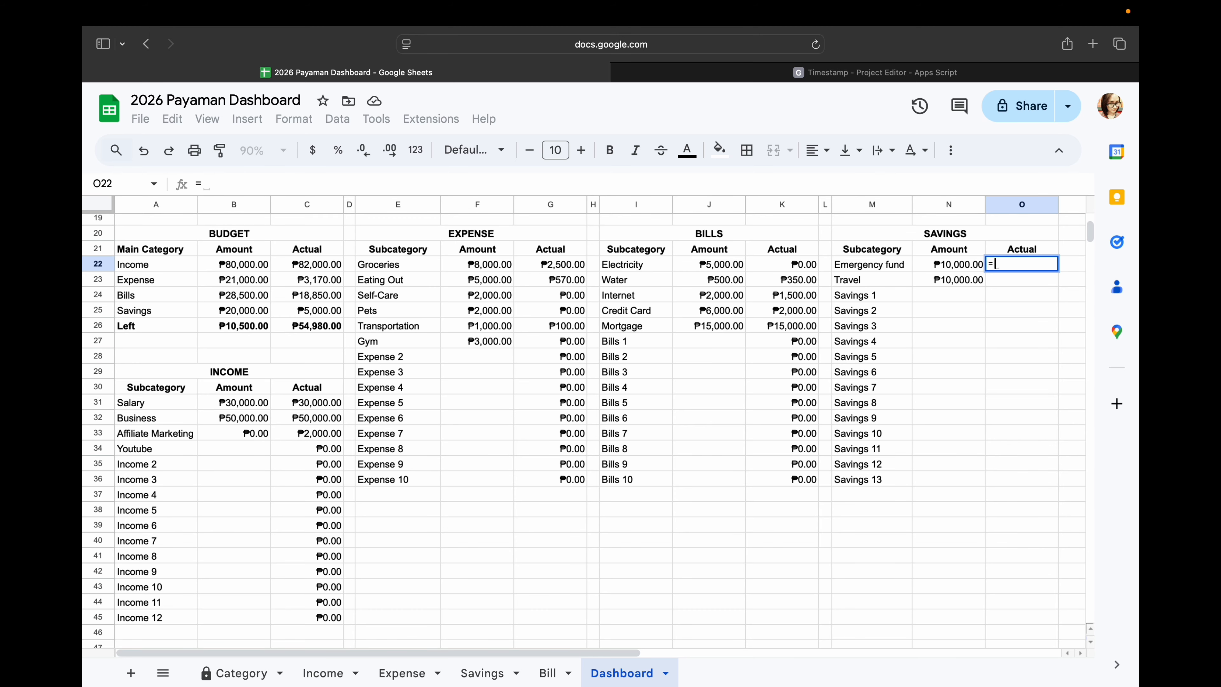
{"action": "key", "text": "Escape"}
{"action": "left_click", "coordinate": [624, 265]}
{"action": "left_click", "coordinate": [808, 264]}
{"action": "left_click_drag", "start_coordinate": [451, 183], "coordinate": [172, 175]}
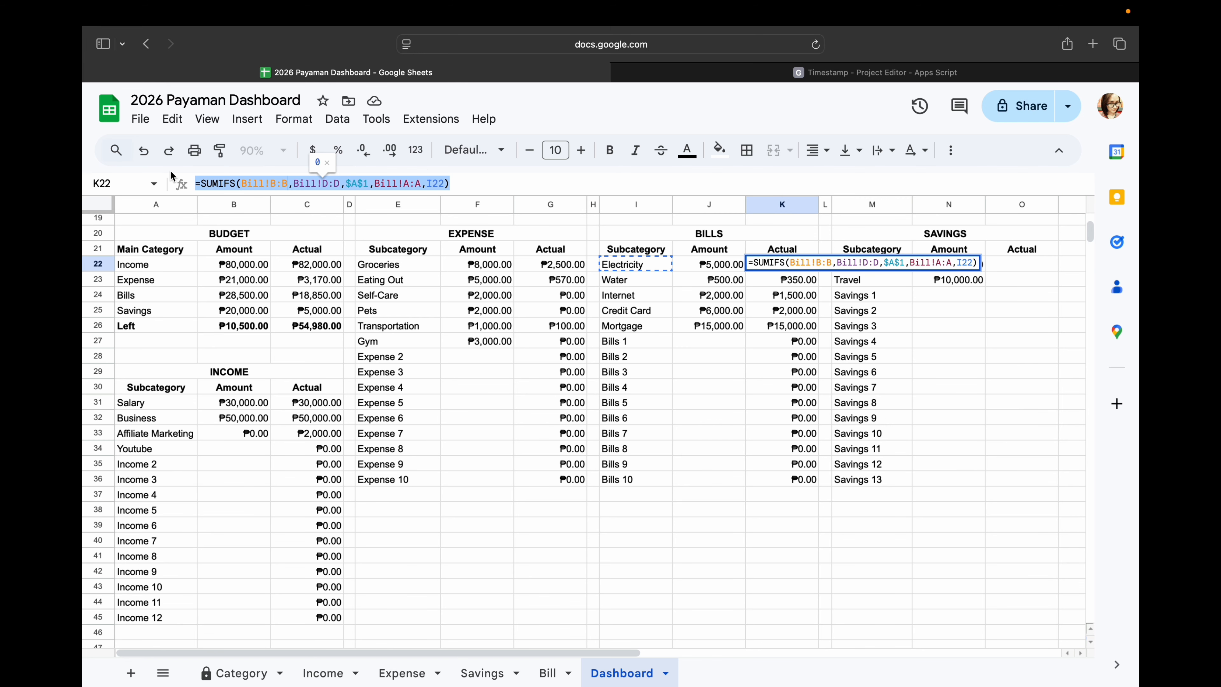
{"action": "left_click", "coordinate": [1053, 265]}
{"action": "left_click", "coordinate": [383, 184]}
{"action": "key", "text": "super+v"}
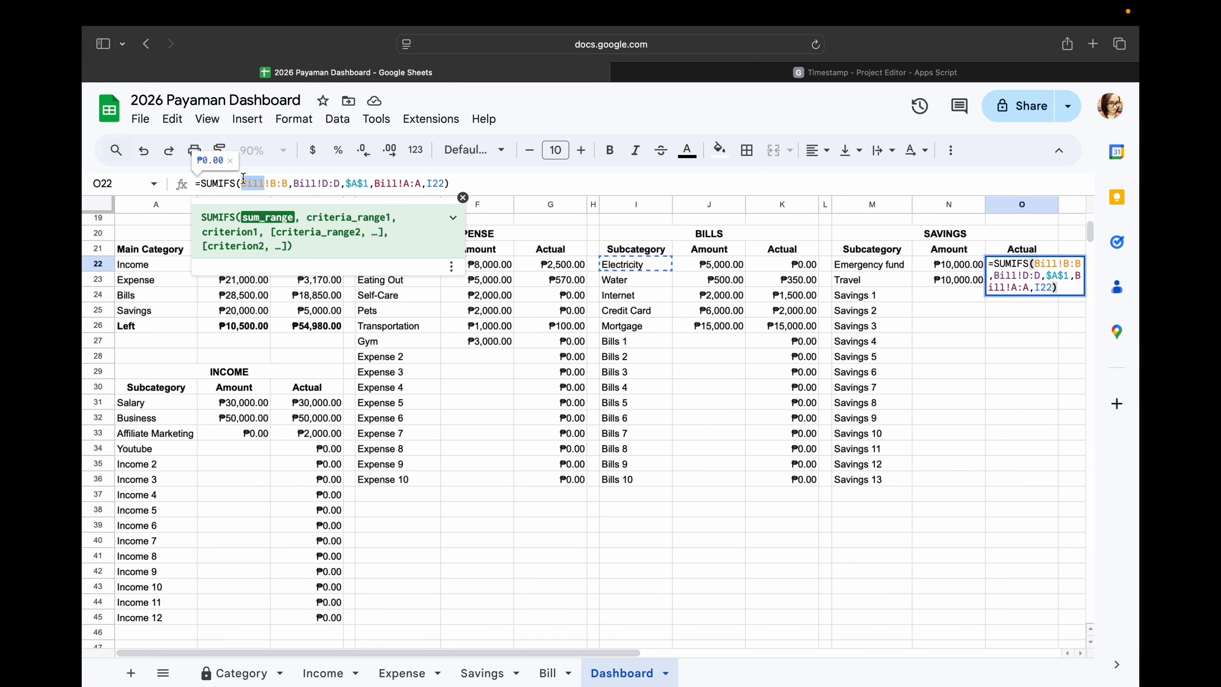
- Point the O22 SUMIFS to the Savings sheet with M22 as the subcategory criterion, and fill it down the savings list
{"action": "type", "text": "Savings"}
{"action": "double_click", "coordinate": [320, 183]}
{"action": "type", "text": "Savings"}
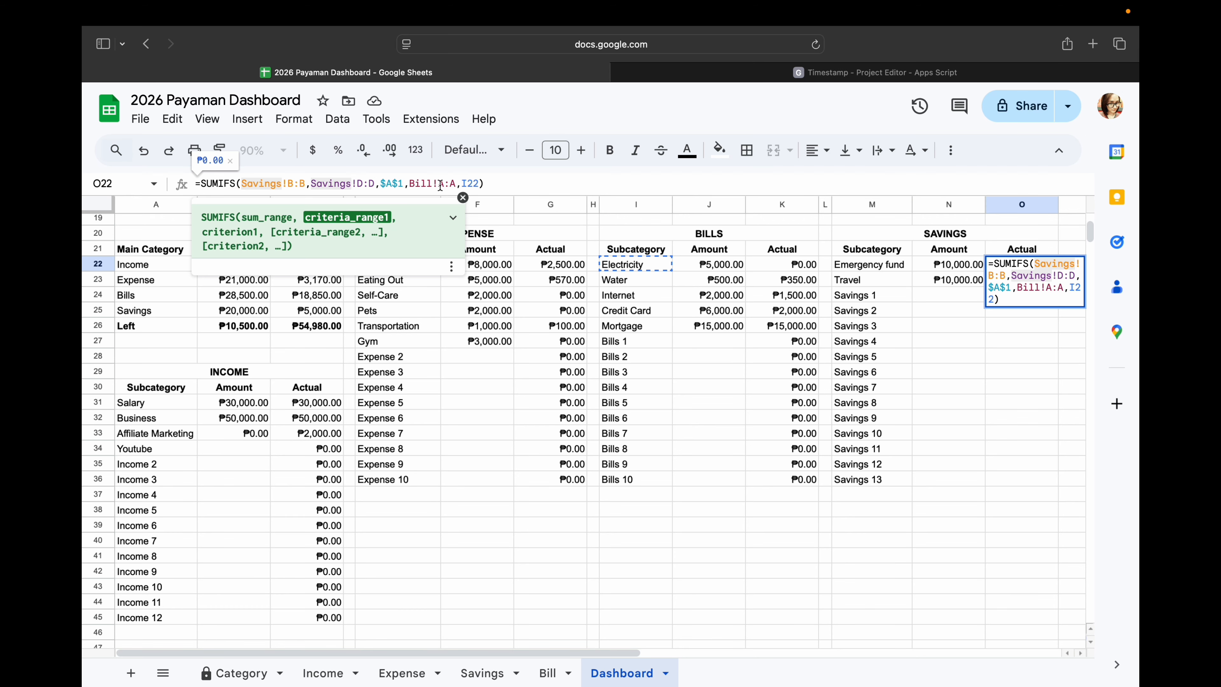
{"action": "double_click", "coordinate": [422, 184]}
{"action": "type", "text": "Savings"}
{"action": "double_click", "coordinate": [488, 184]}
{"action": "key", "text": "BackSpace"}
{"action": "left_click", "coordinate": [880, 265]}
{"action": "key", "text": "Return"}
{"action": "left_click", "coordinate": [1050, 266]}
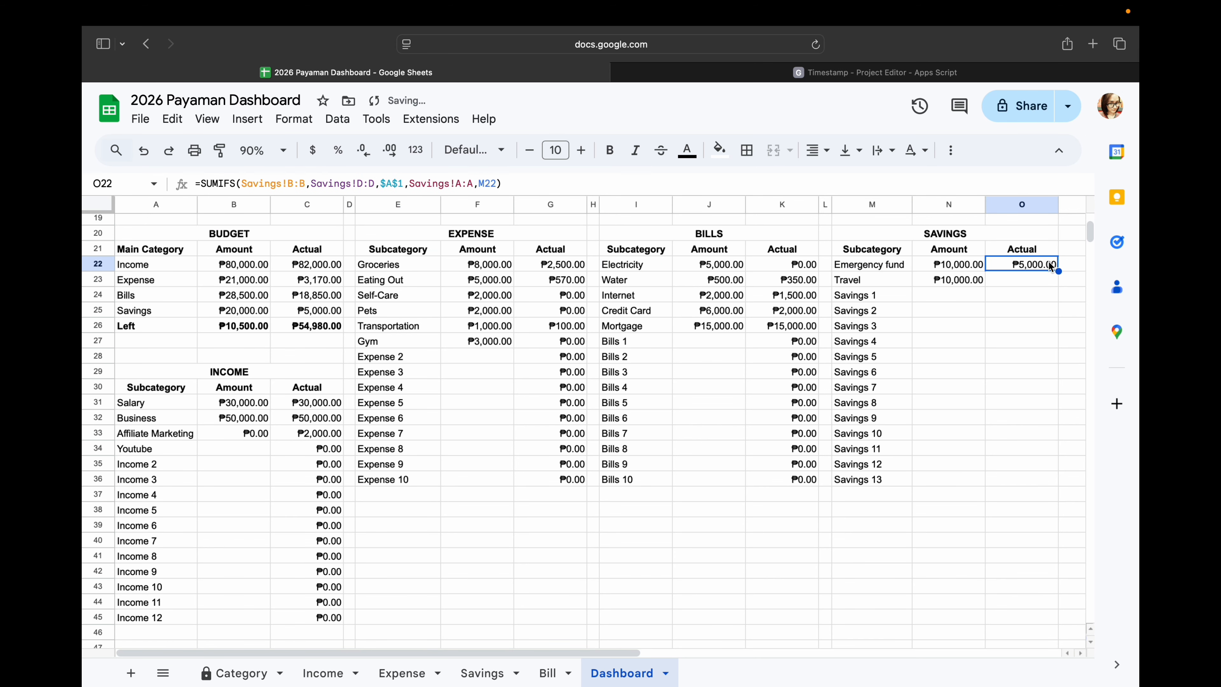
{"action": "double_click", "coordinate": [1057, 270]}
- Select the merged cell A5:C6 under TOTAL INCOME on the Dashboard
{"action": "scroll", "coordinate": [953, 501], "scroll_direction": "up", "scroll_amount": 6}
{"action": "left_click", "coordinate": [185, 302]}
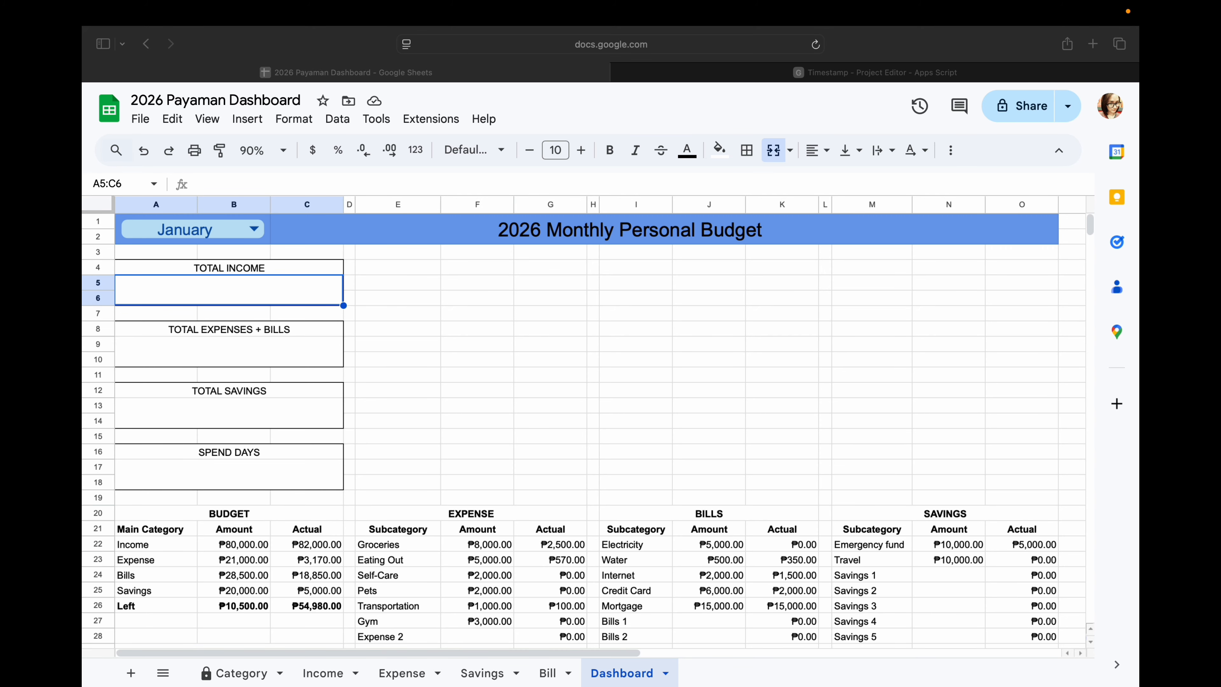
{"action": "left_click", "coordinate": [497, 399]}
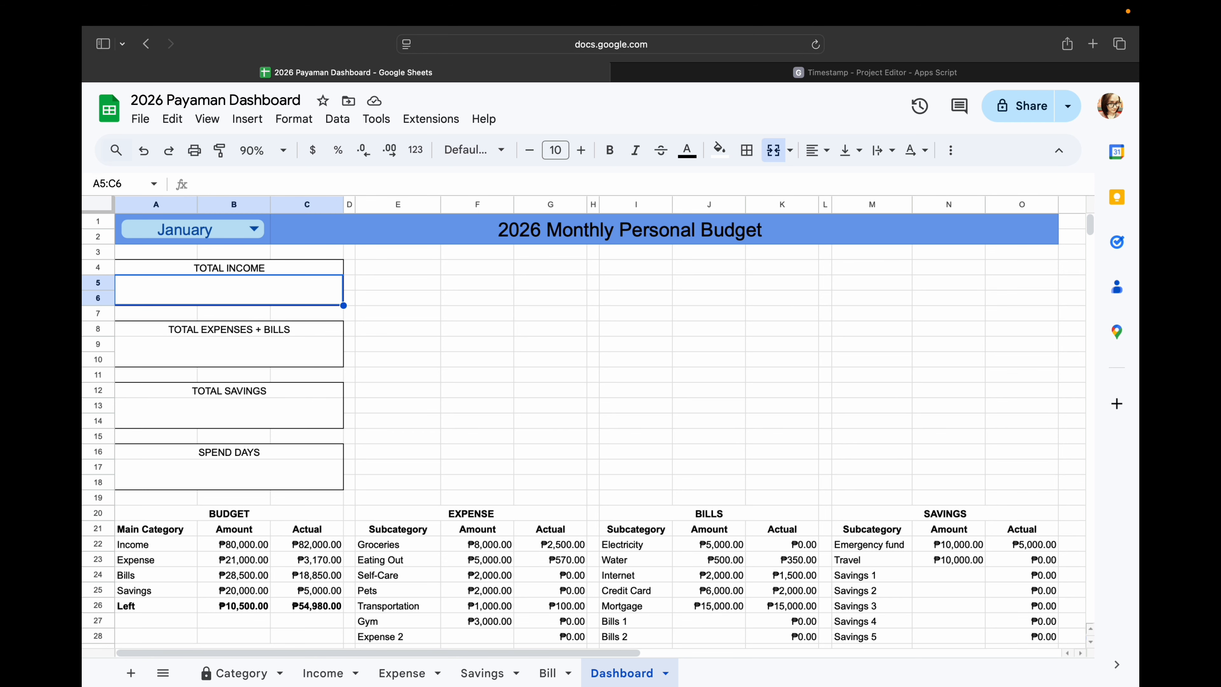